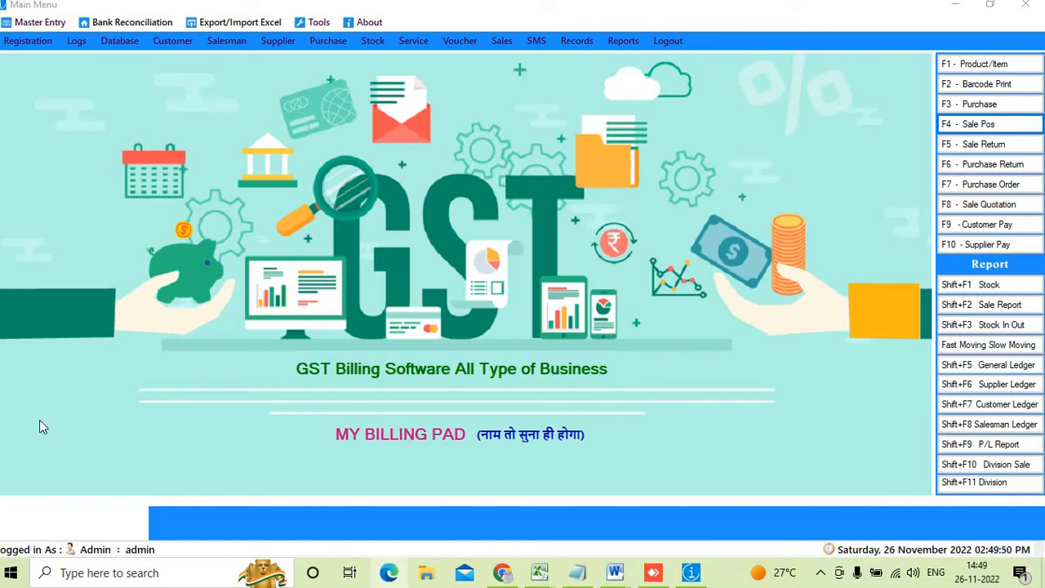
Start a new Product/Item entry (P-0060) and name the product xyz
left_click(982, 65)
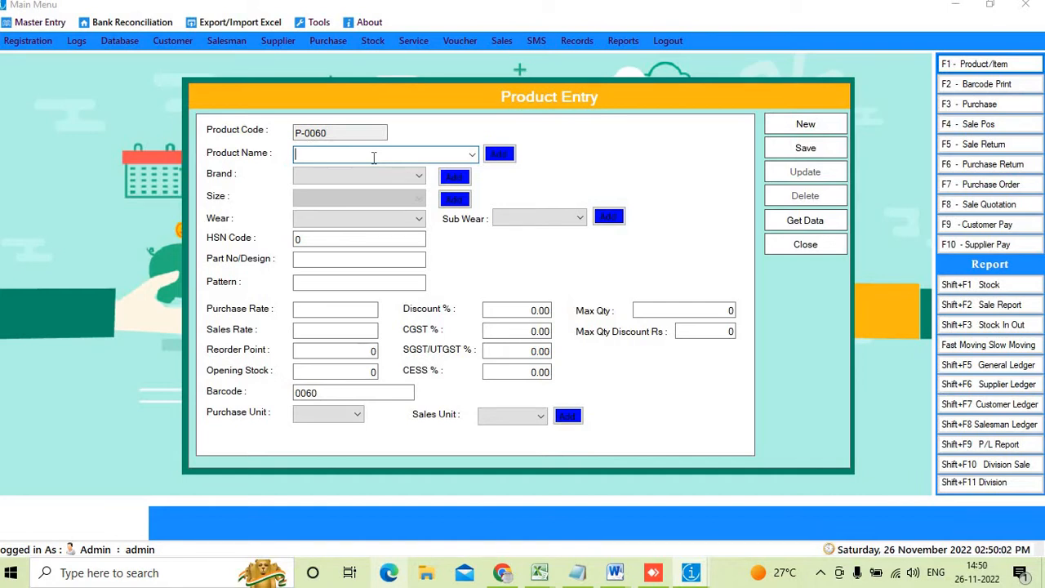
type("xyz")
left_click_drag(354, 155, 257, 160)
left_click(334, 177)
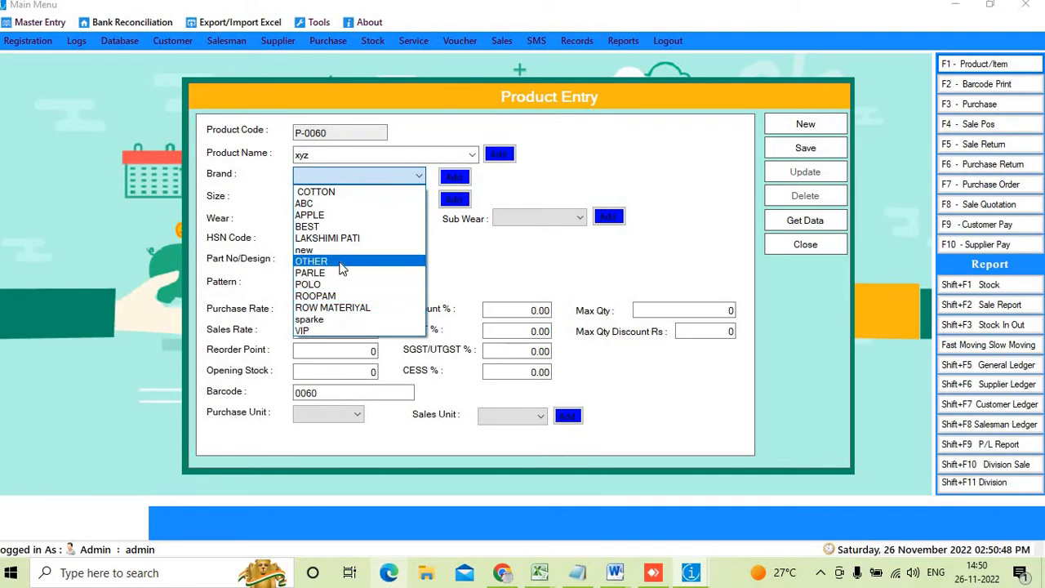
left_click(509, 180)
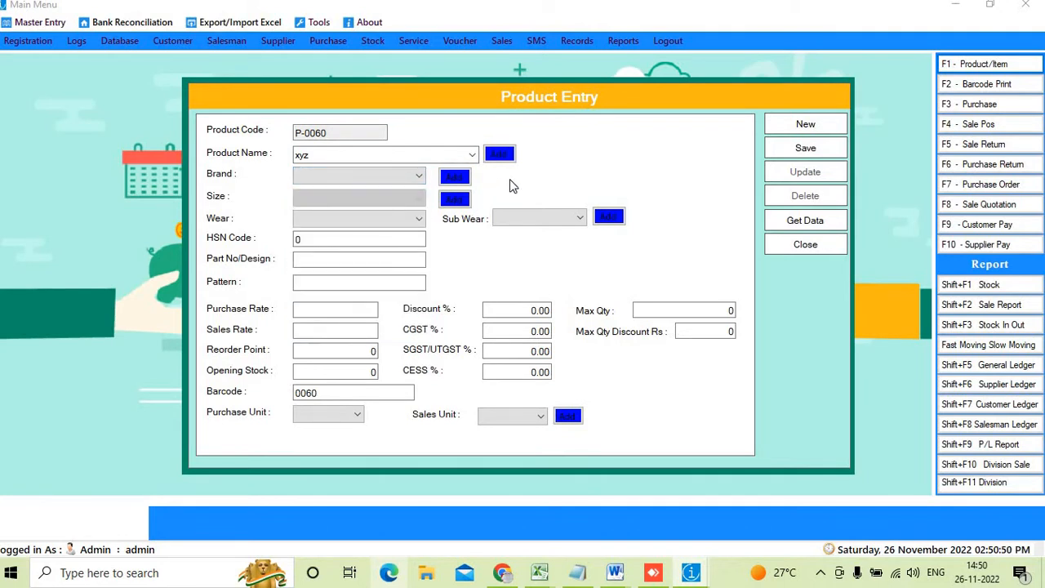
key("ctrl+2")
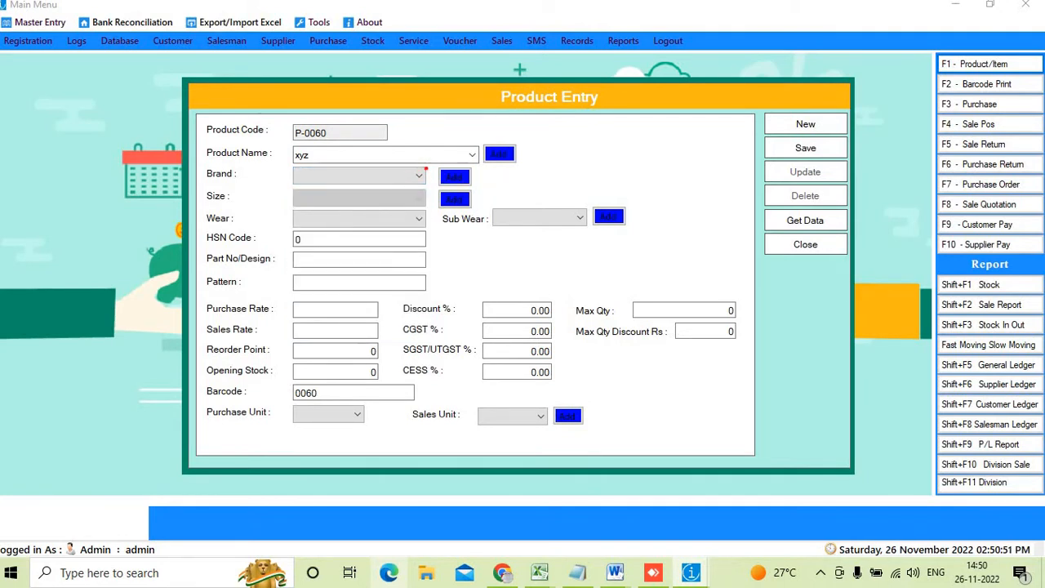
mouse_move(435, 167)
left_mouse_down()
mouse_move(470, 196)
mouse_move(482, 186)
left_mouse_up()
mouse_move(372, 177)
left_mouse_down()
mouse_move(422, 175)
mouse_move(421, 154)
mouse_move(457, 209)
left_mouse_up()
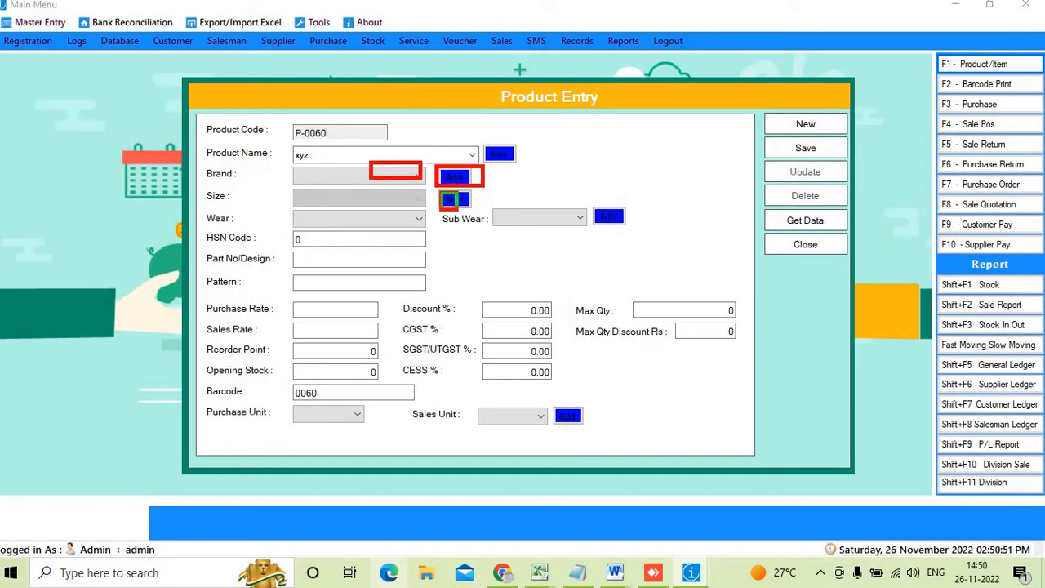
left_click_drag(395, 189, 416, 198)
left_click_drag(593, 208, 638, 235)
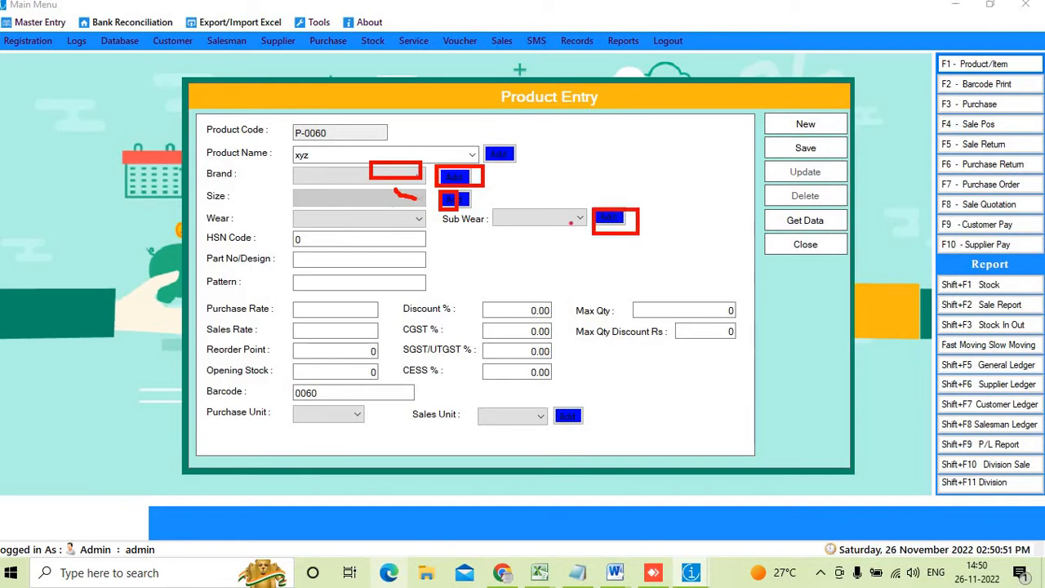
left_click_drag(539, 201, 587, 257)
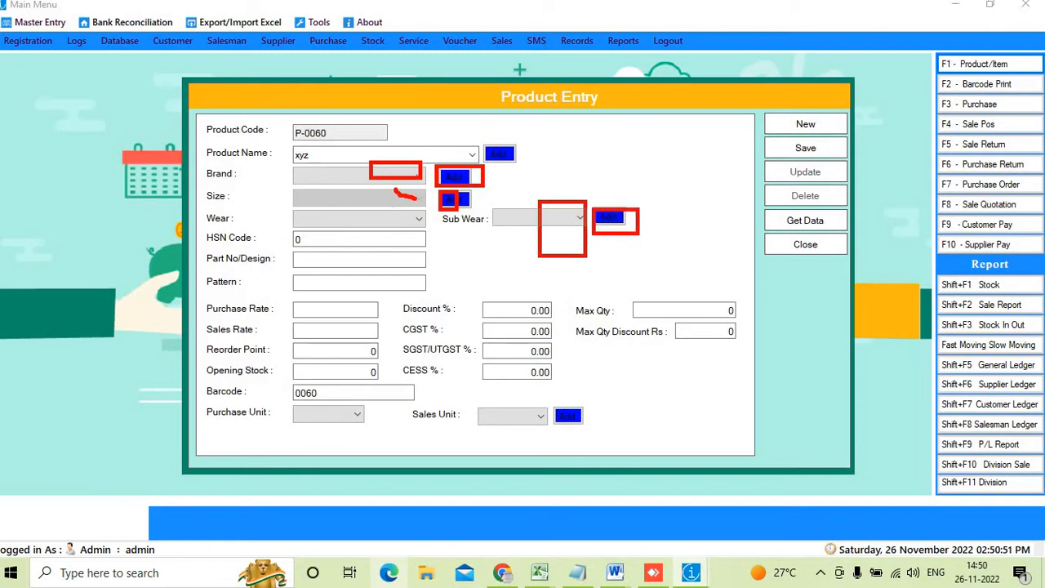
left_click_drag(564, 401, 597, 461)
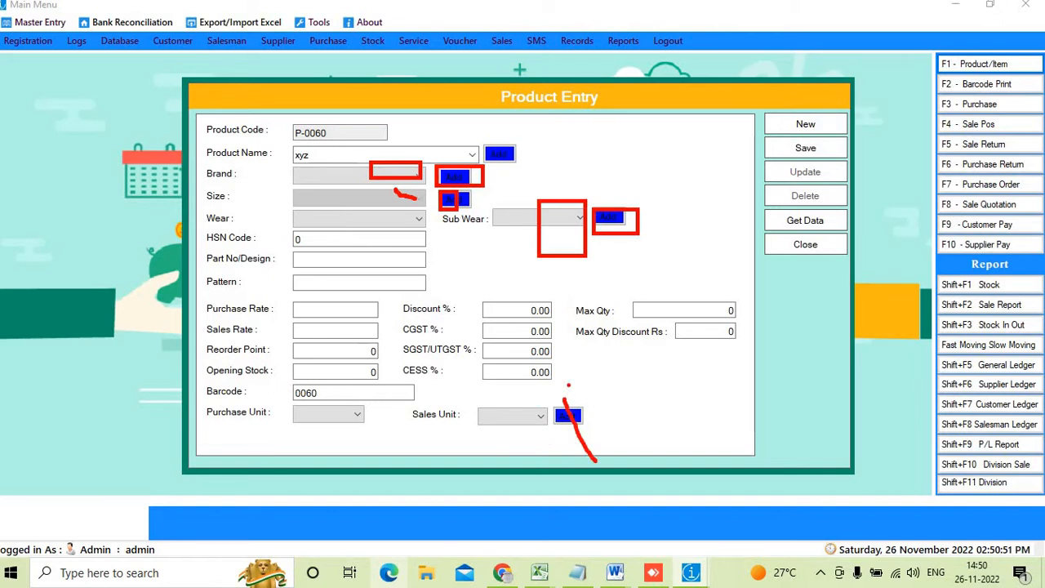
left_click_drag(568, 384, 614, 443)
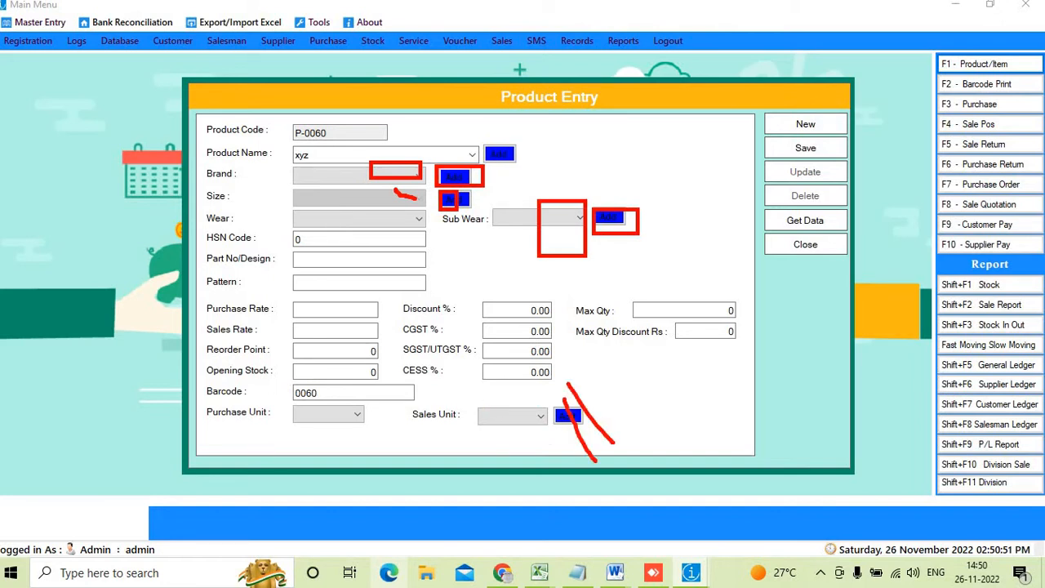
left_click_drag(485, 398, 531, 439)
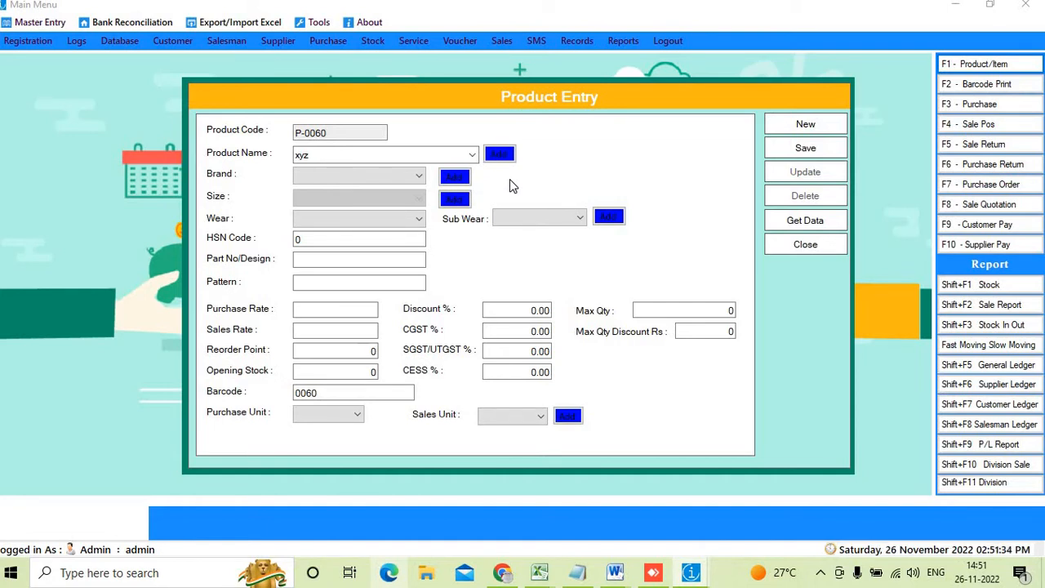
Choose POLO as the brand and XL as the size for product xyz
left_click(369, 179)
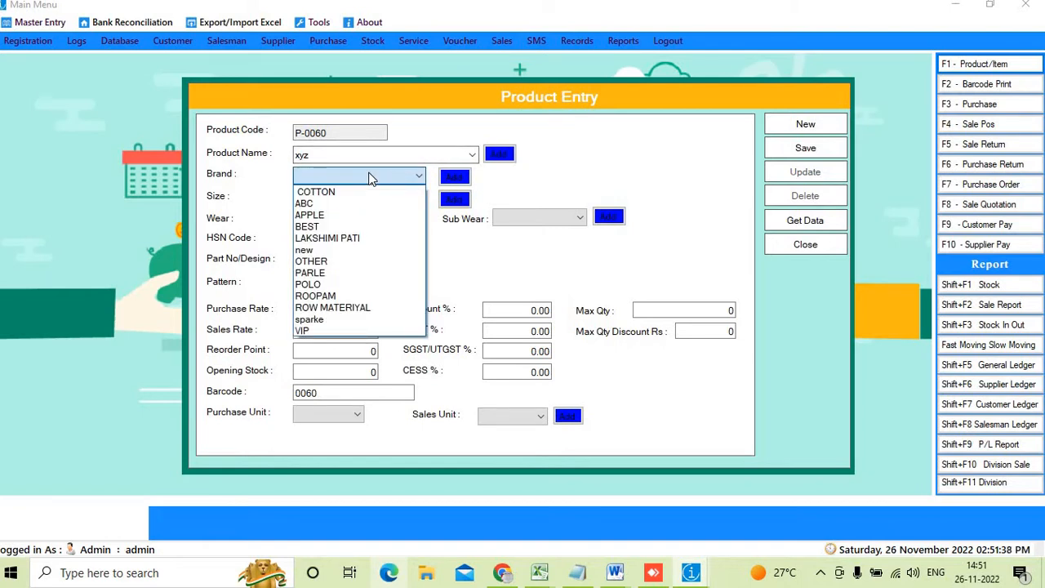
left_click(349, 284)
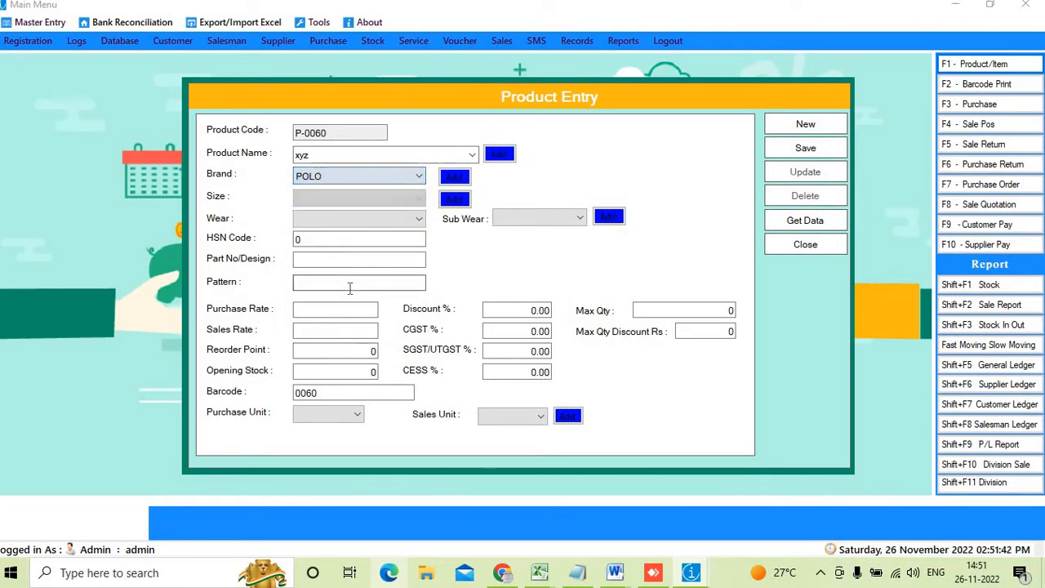
left_click(355, 198)
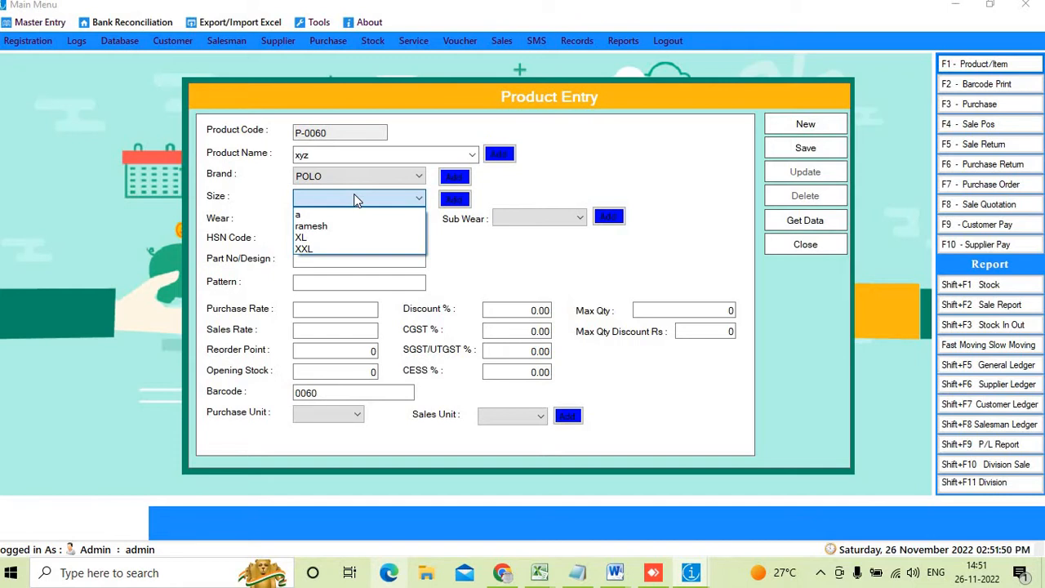
left_click(327, 238)
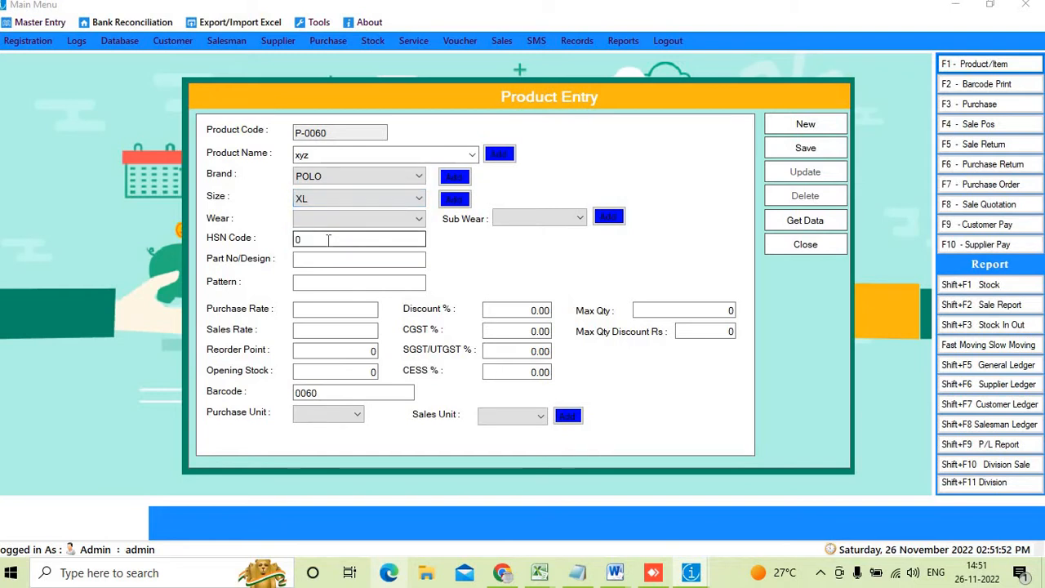
left_click(363, 227)
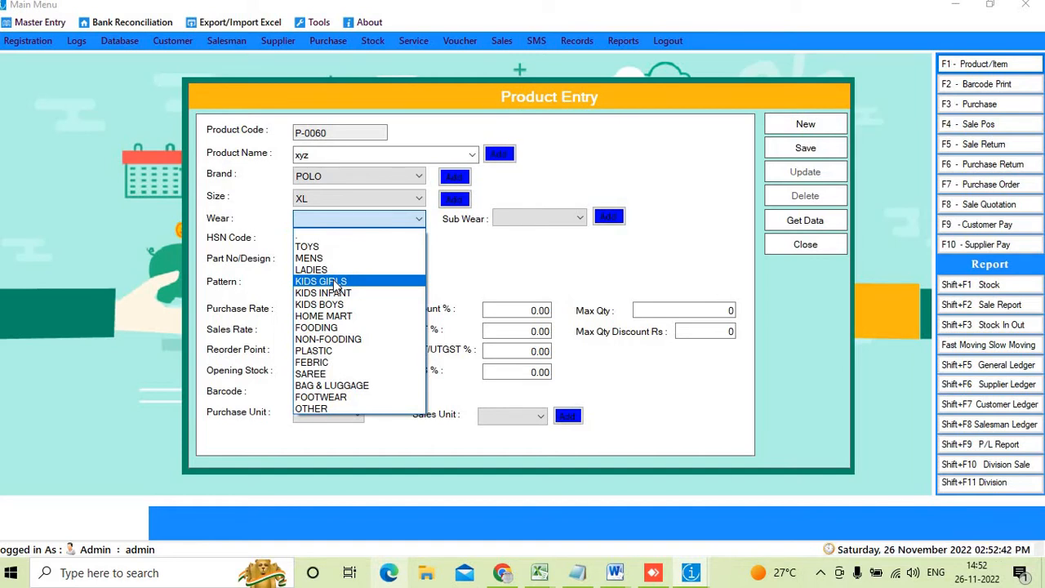
Set Wear to MENS and Sub Wear to OTHER for xyz
left_click(381, 152)
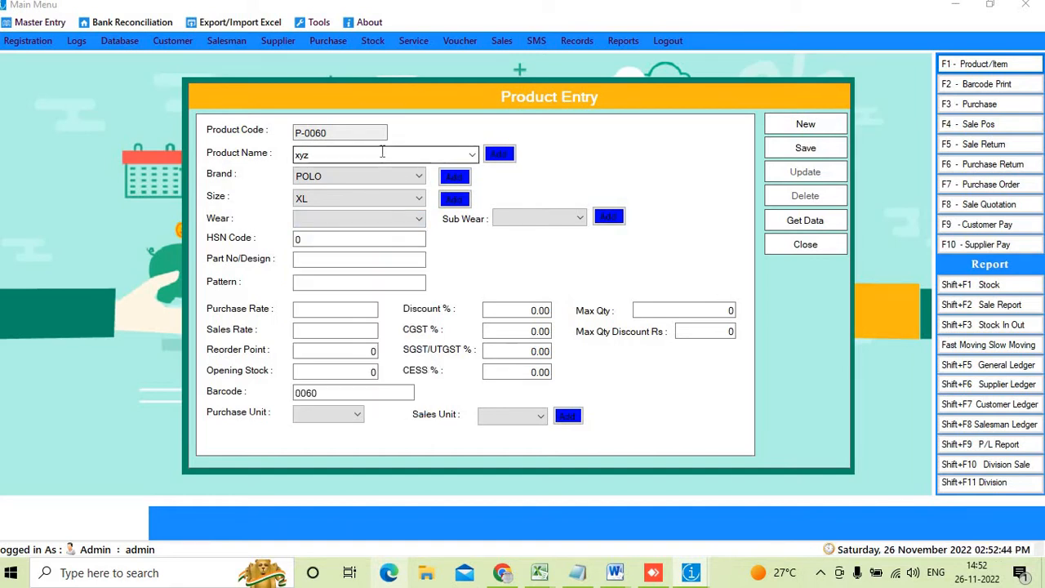
left_click(362, 223)
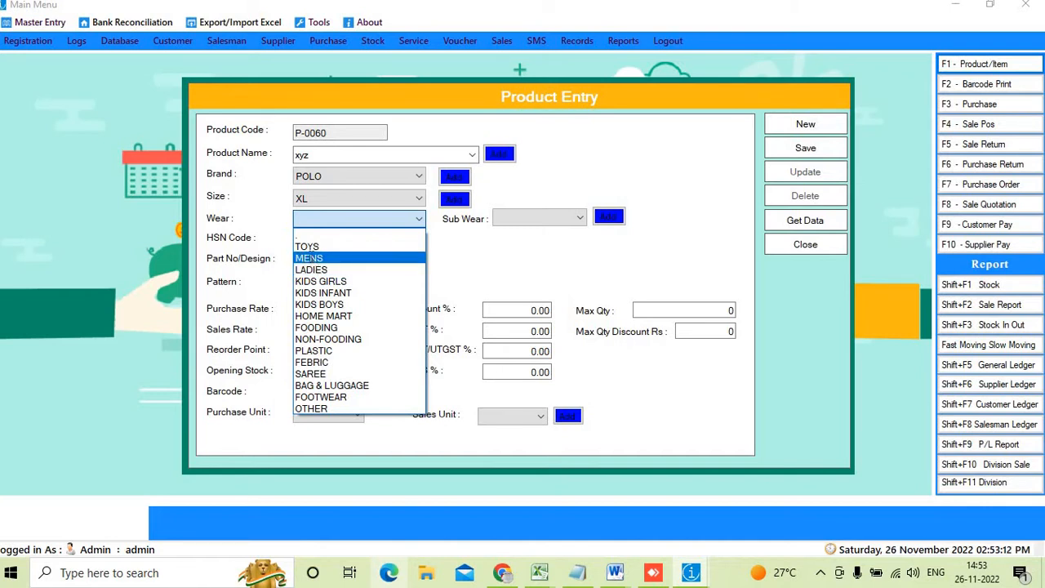
left_click(311, 260)
left_click(529, 220)
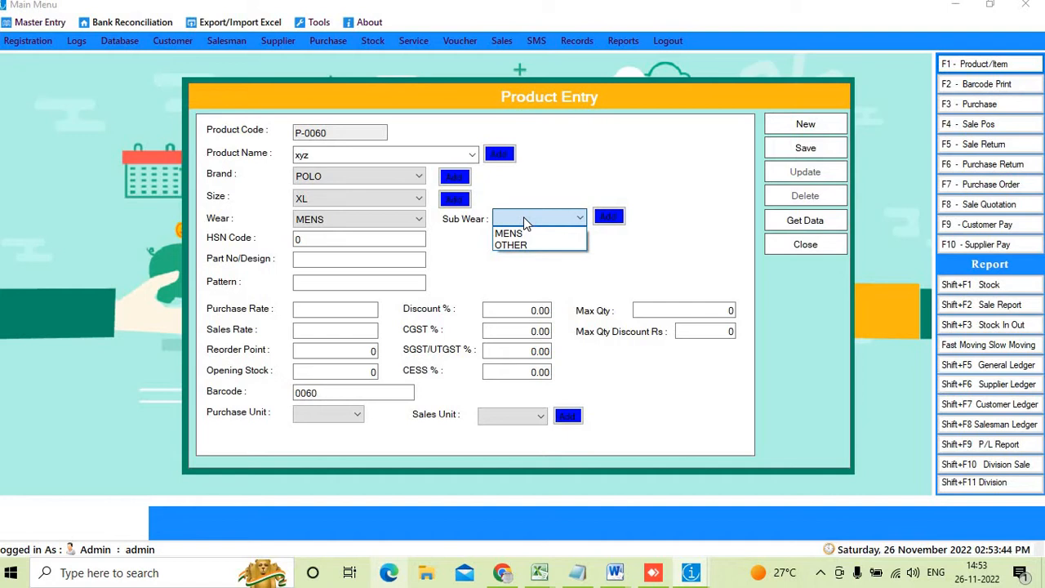
left_click(525, 221)
left_click(525, 221)
left_click(523, 243)
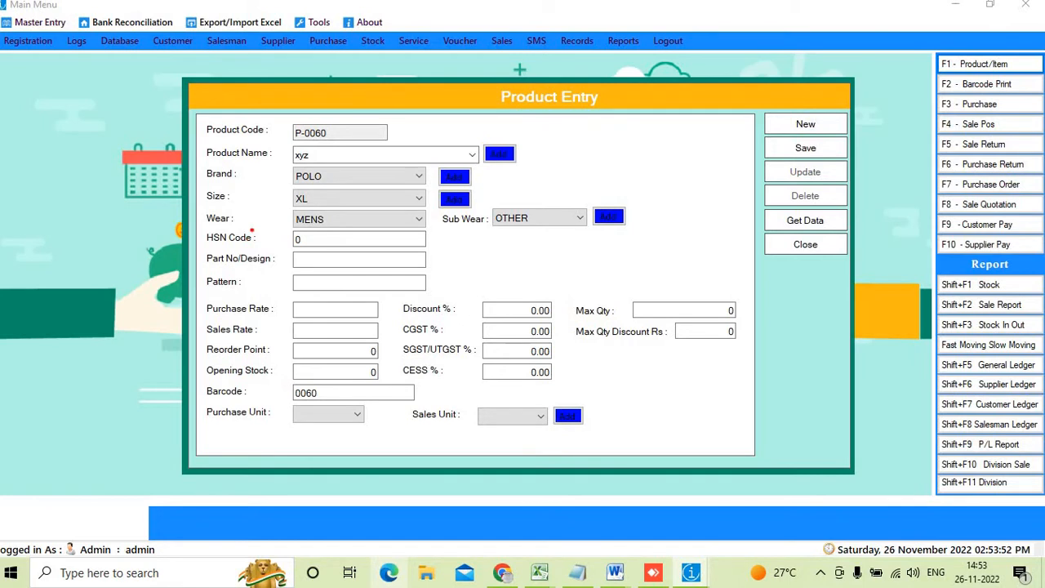
mouse_move(249, 237)
left_mouse_down()
mouse_move(383, 242)
mouse_move(253, 232)
left_mouse_up()
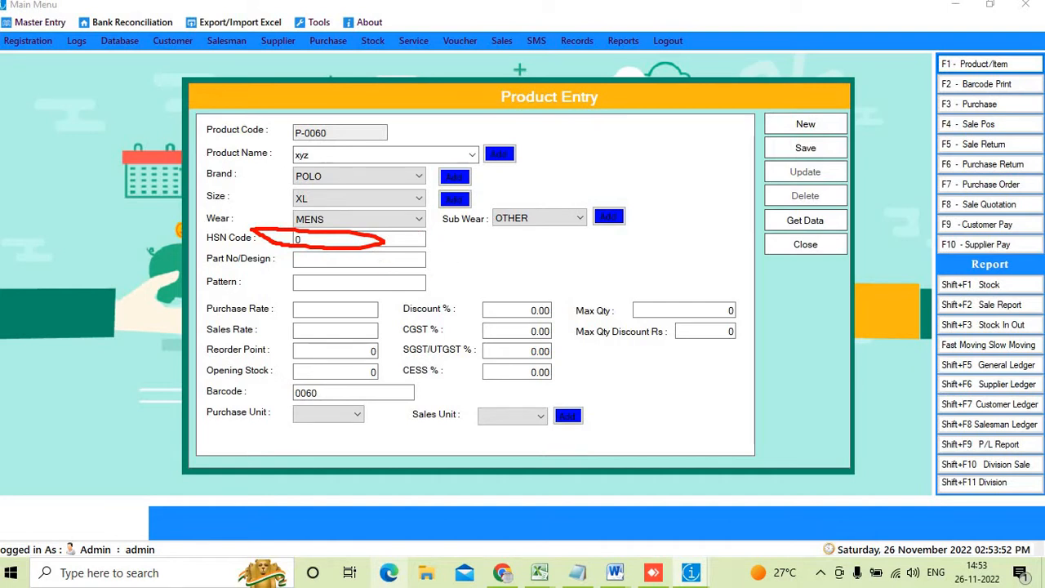
key("Escape")
left_click(322, 240)
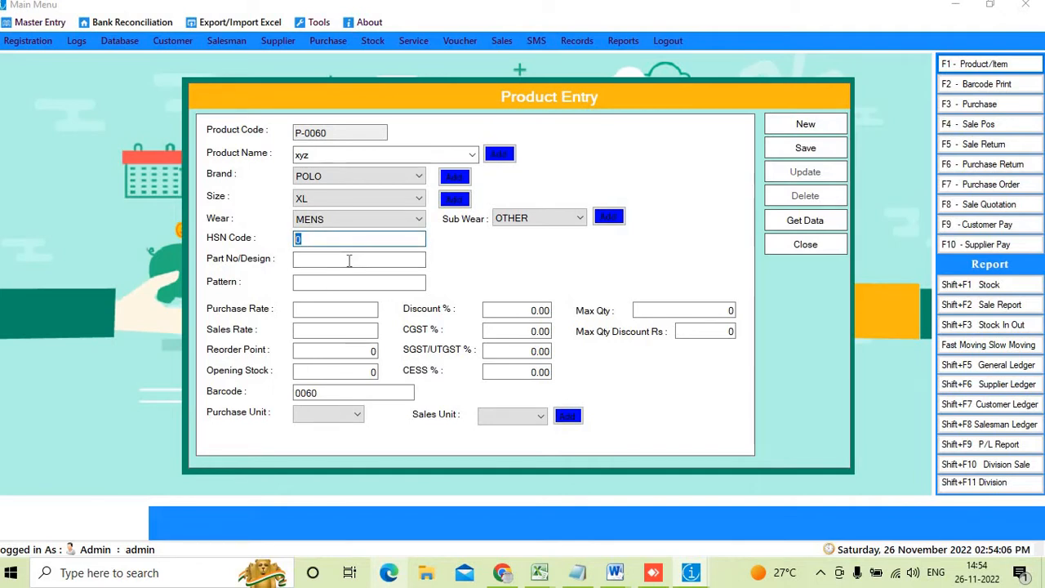
left_click(344, 261)
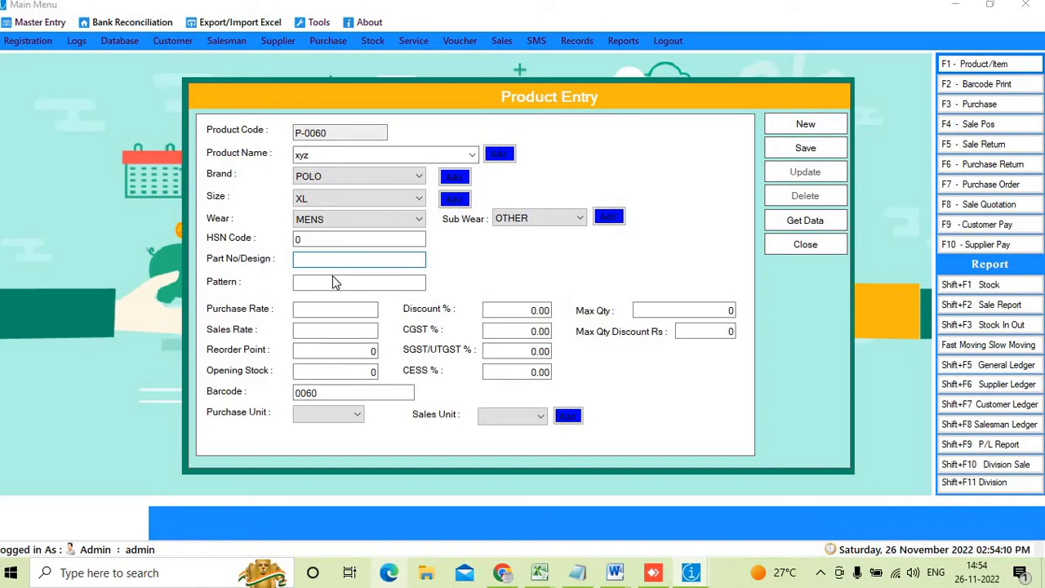
left_click(331, 287)
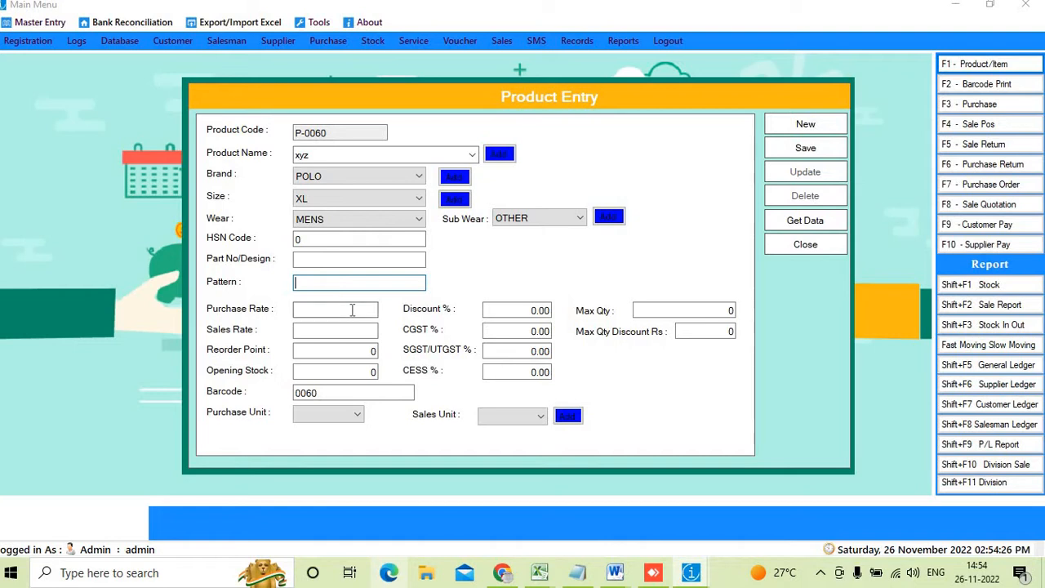
Fill in purchase rate 500, sales rate 750, reorder point 10 and opening stock 10
left_click(355, 308)
type("500")
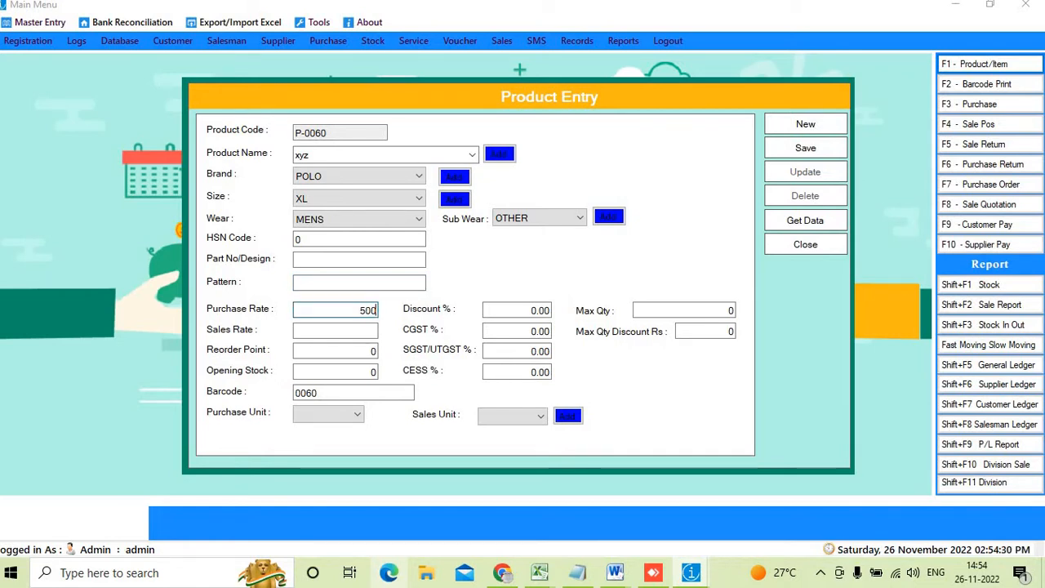
key("Tab")
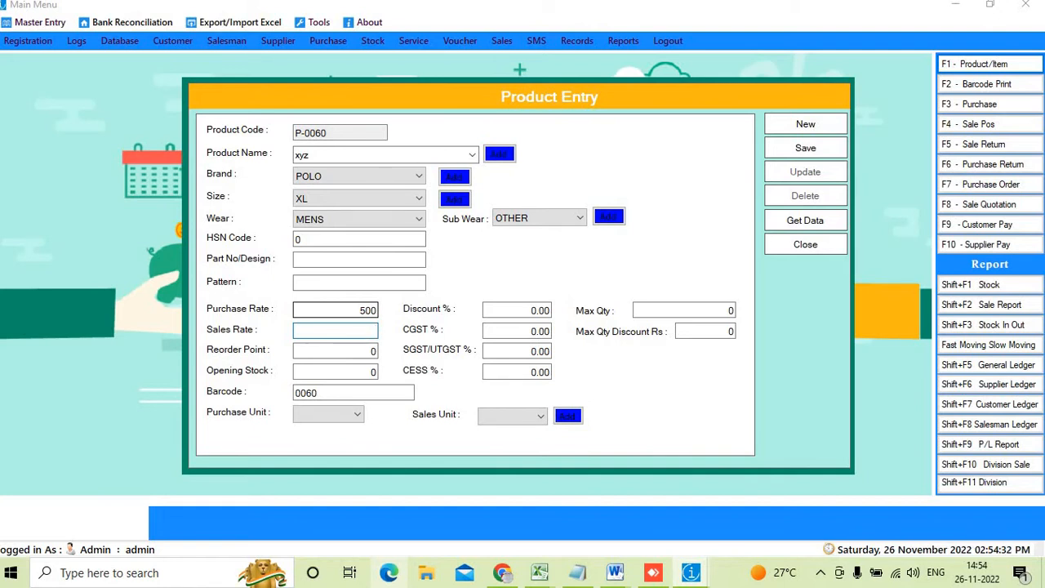
type("750")
key("Tab")
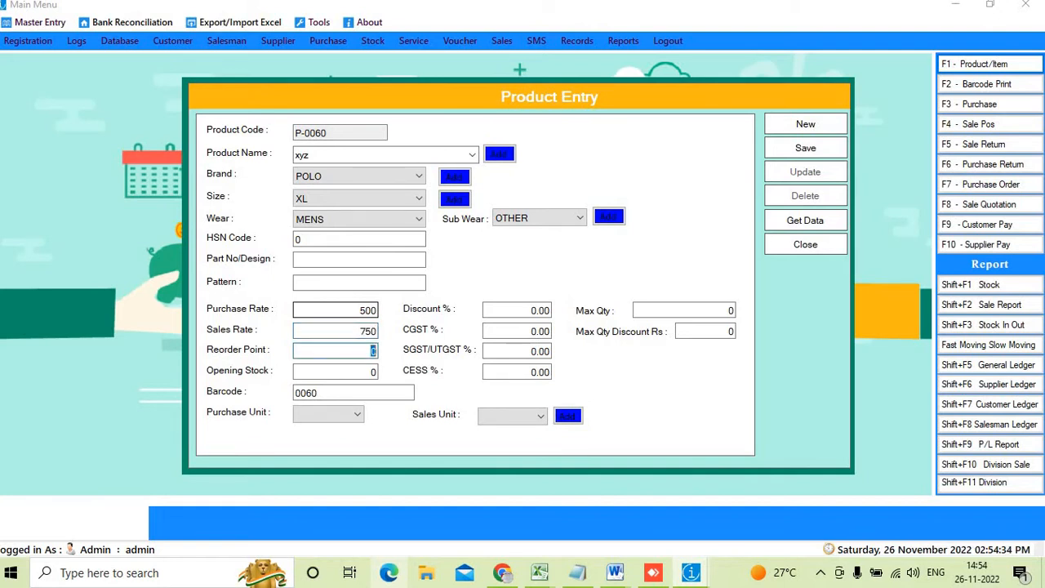
type("10")
key("Tab")
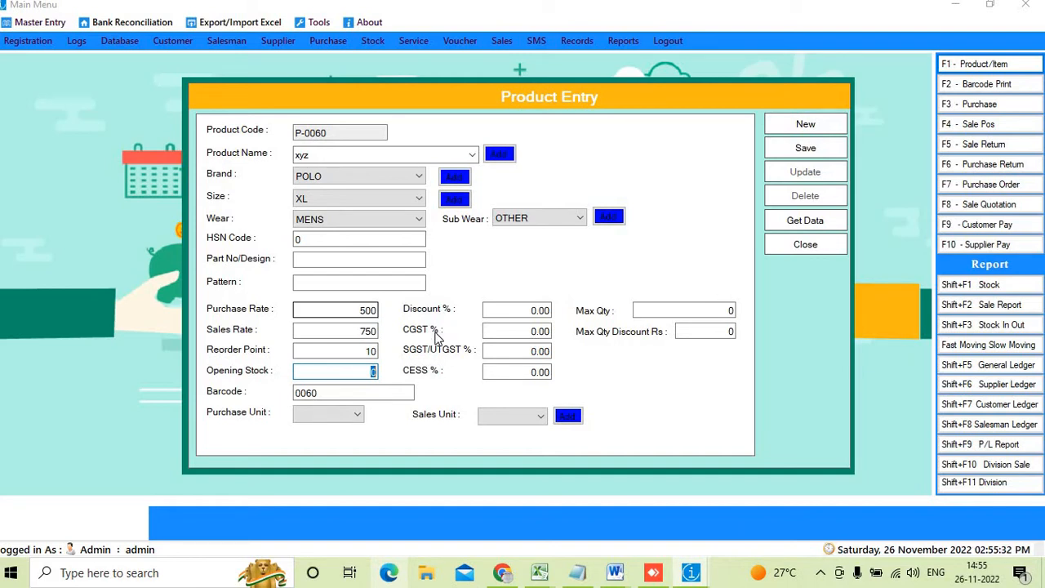
type("10")
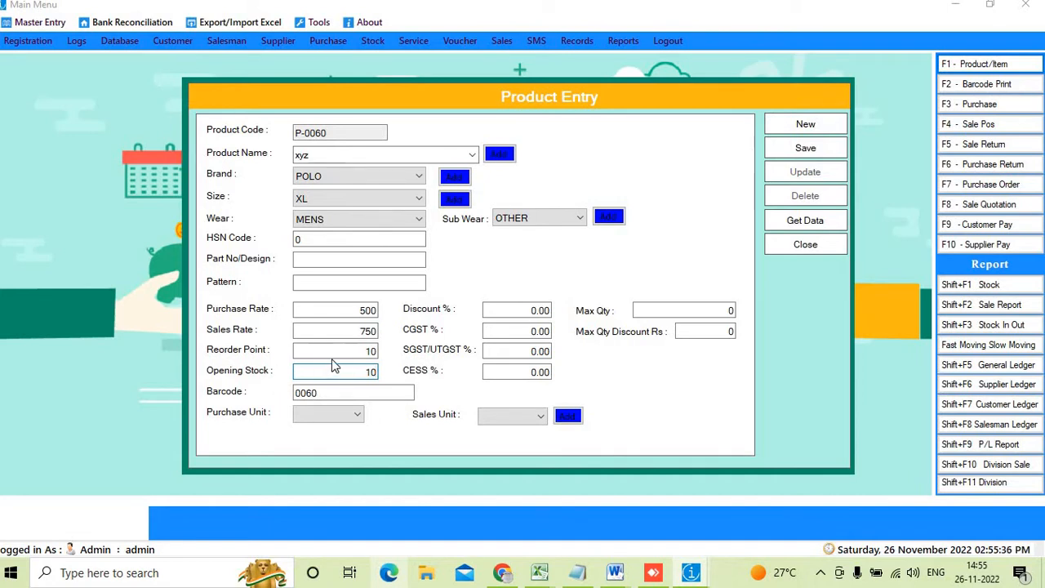
key("Tab")
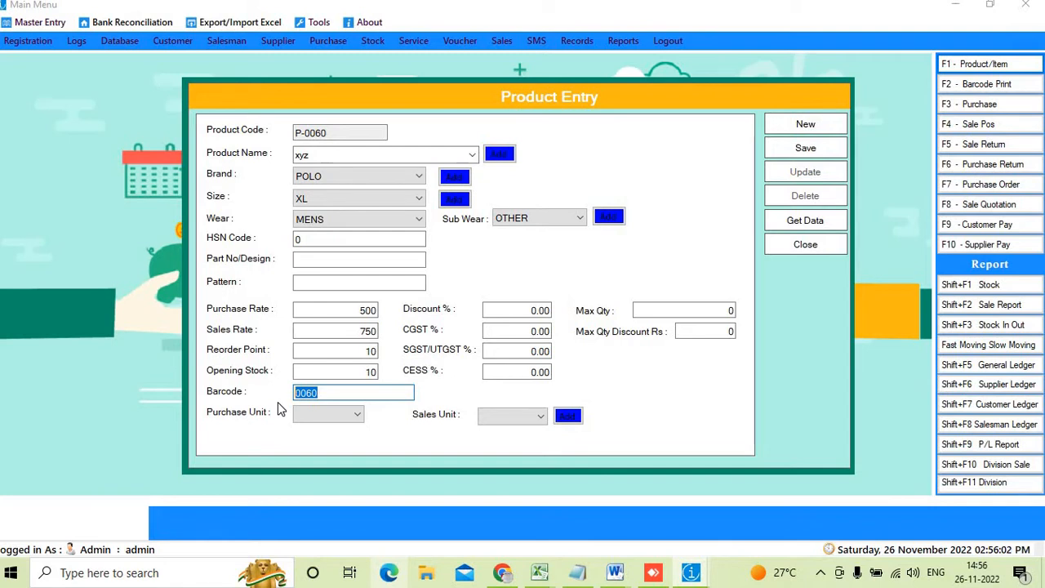
Enter barcode 0061 and set both purchase and sales units to PIC
type("0061")
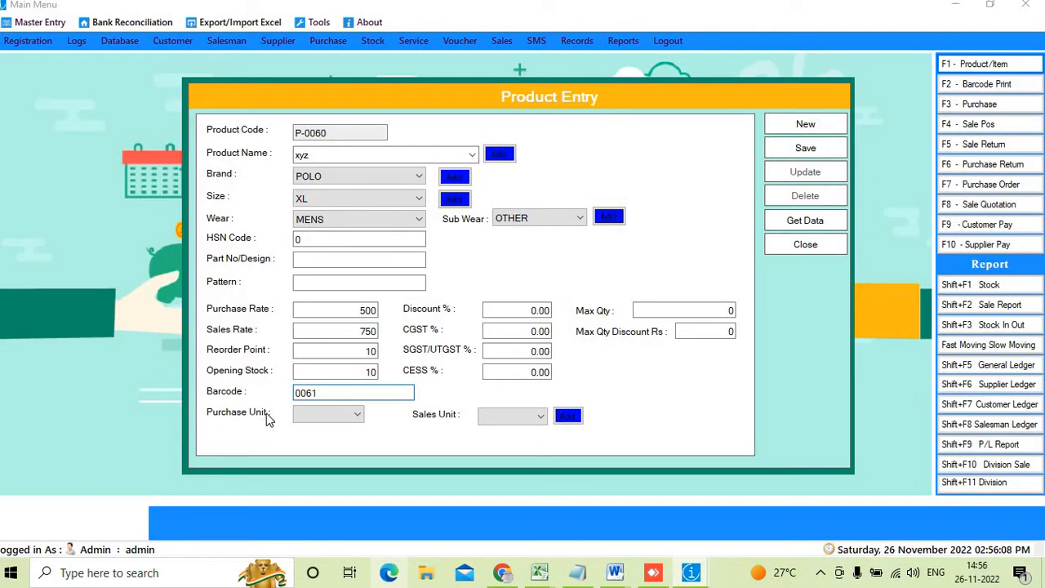
left_click(342, 418)
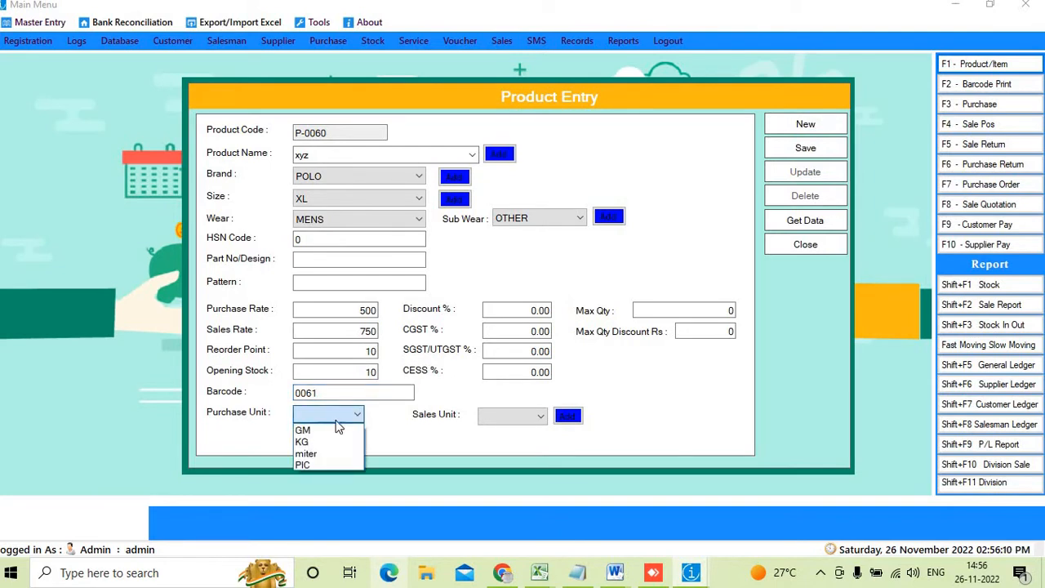
left_click(316, 468)
left_click(498, 417)
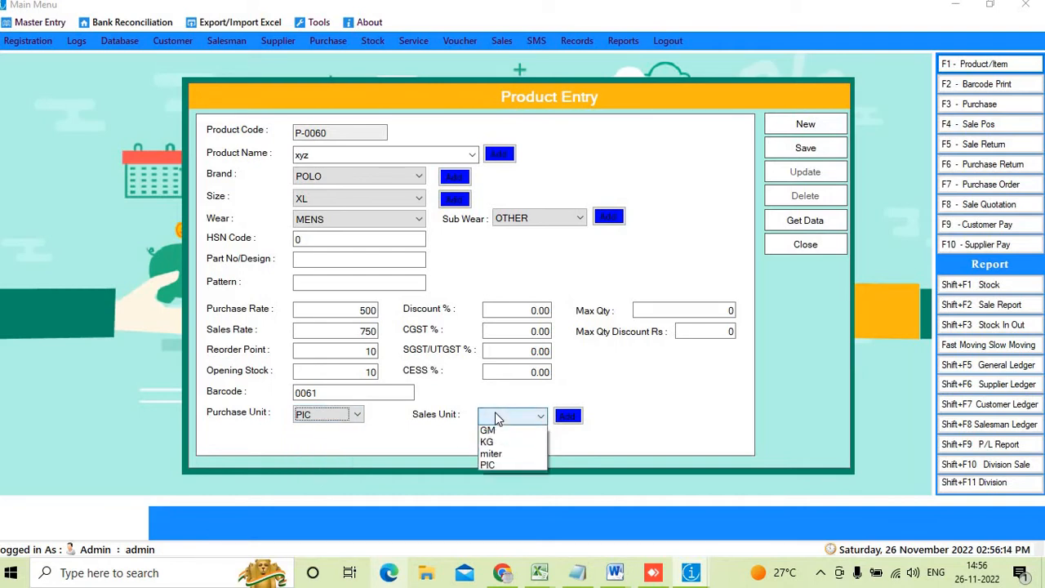
left_click(489, 467)
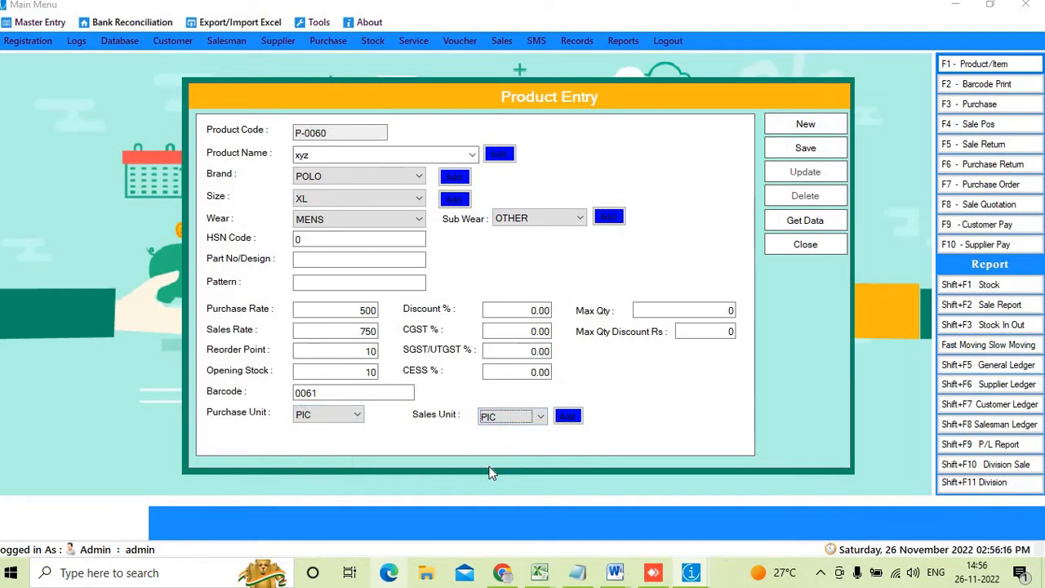
left_click(521, 311)
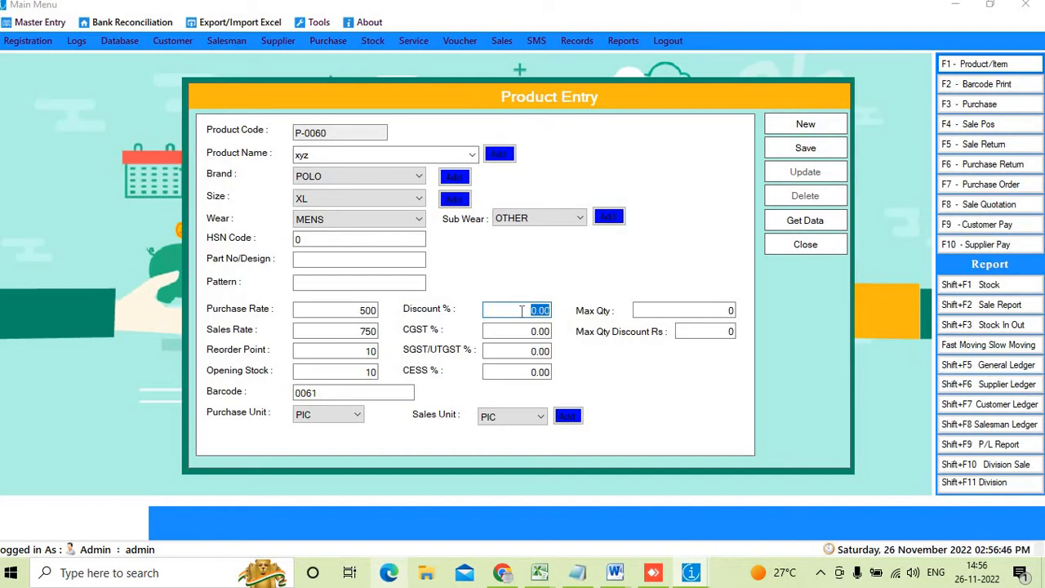
Enter 2.5 in both the CGST % and SGST/UTGST % fields
left_click(522, 331)
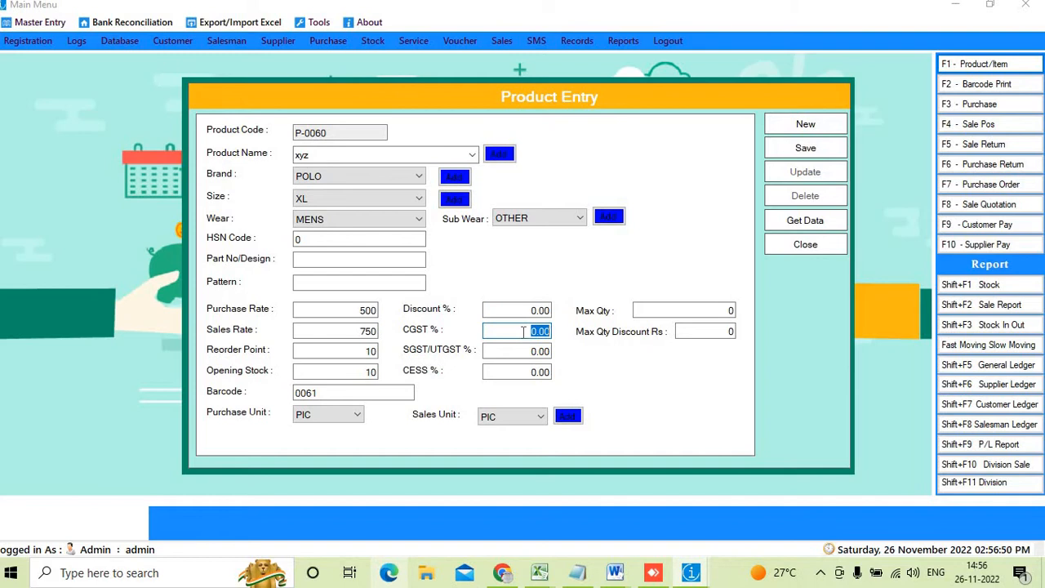
type("2.5")
key("Tab")
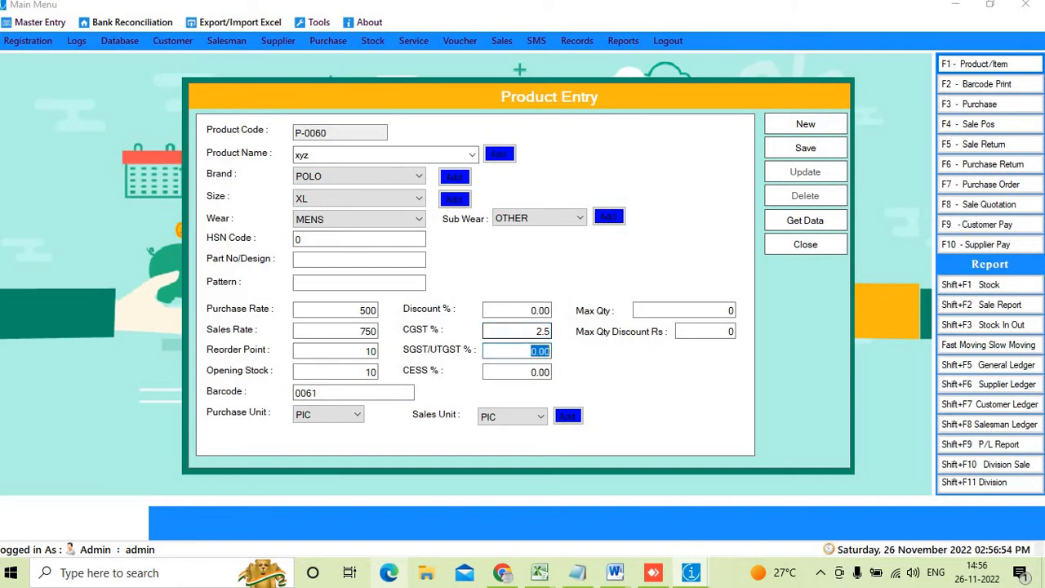
type("2.5")
left_click(538, 351)
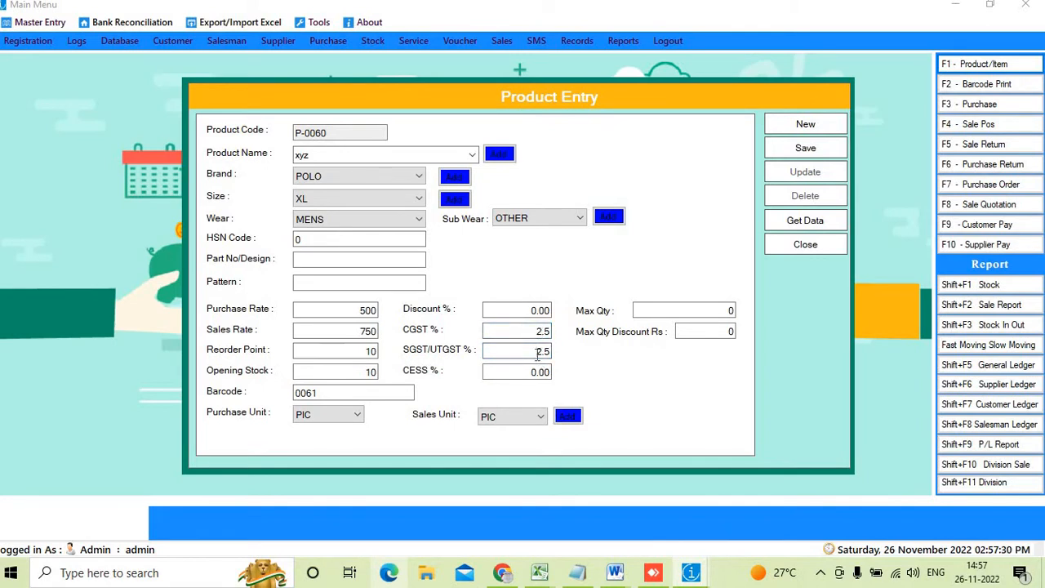
Try Max Qty 6 and Max Qty Discount Rs 1
left_click(685, 311)
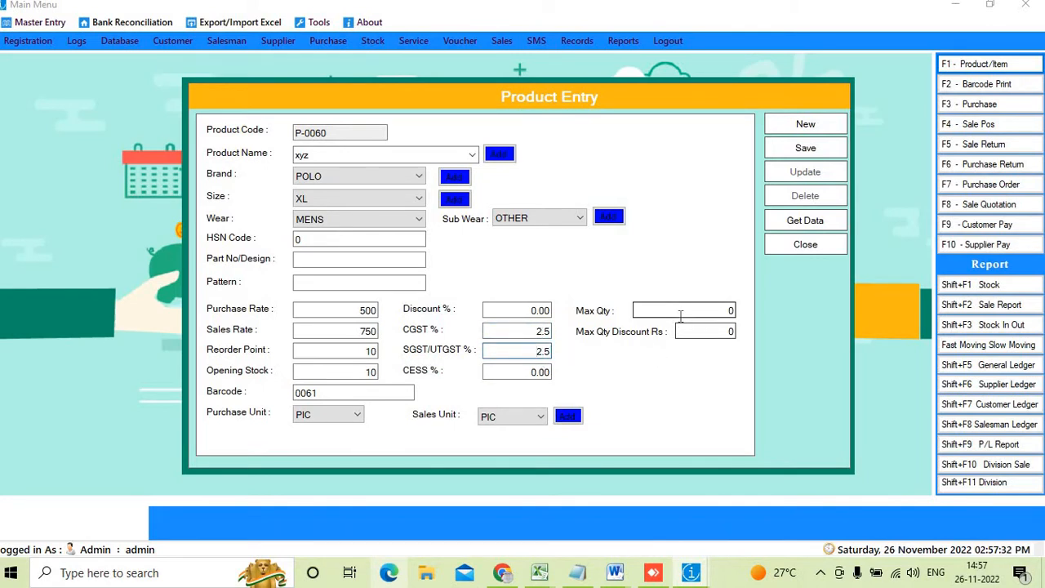
left_click(726, 331)
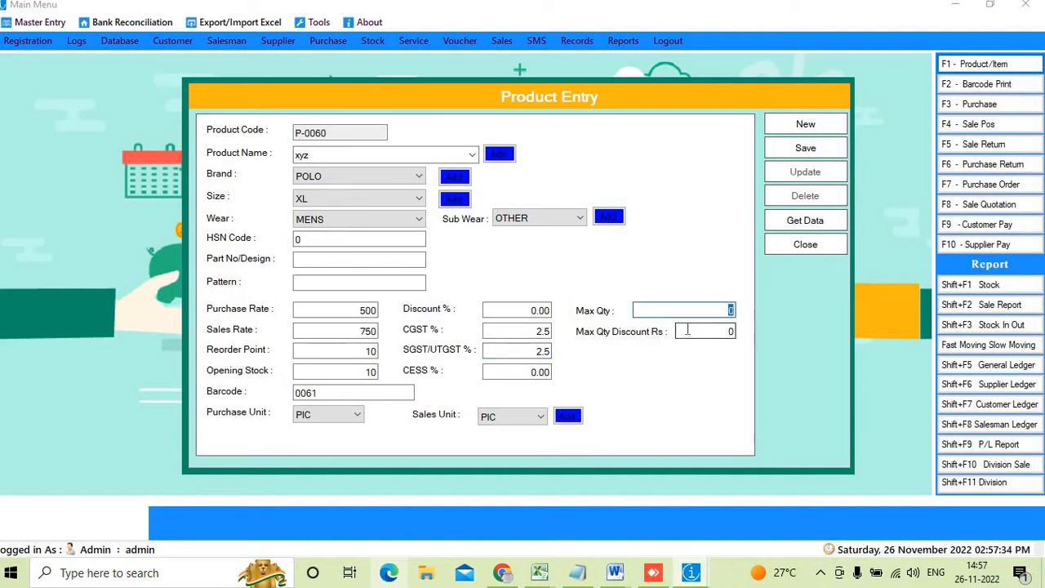
double_click(726, 332)
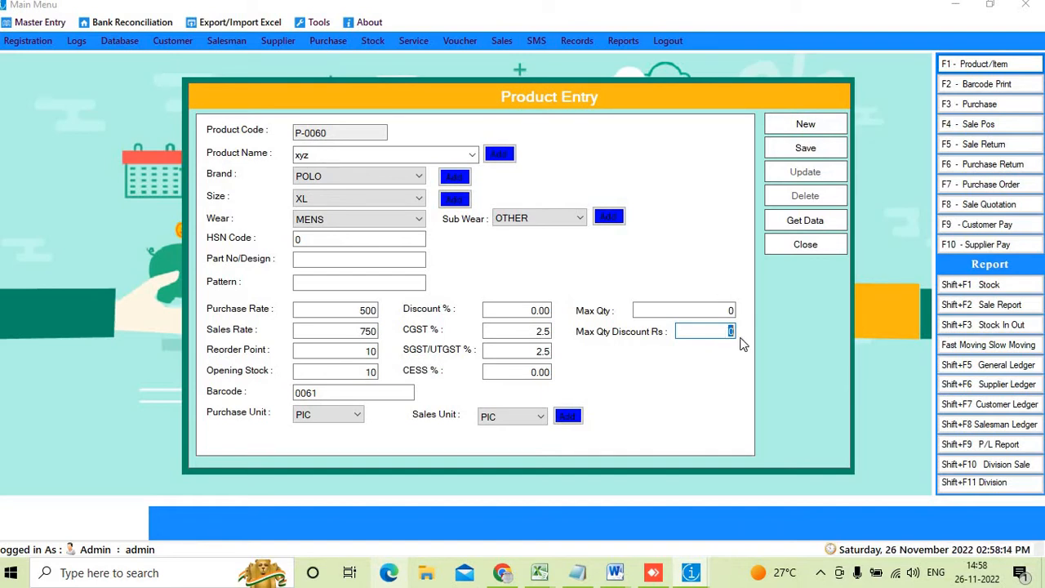
left_click(710, 304)
type("6")
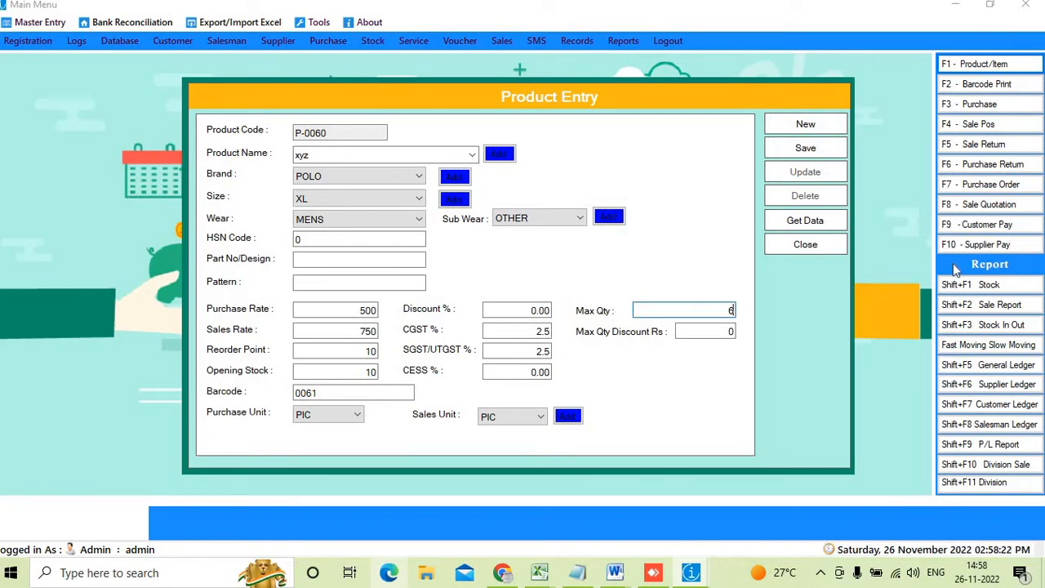
left_click(729, 330)
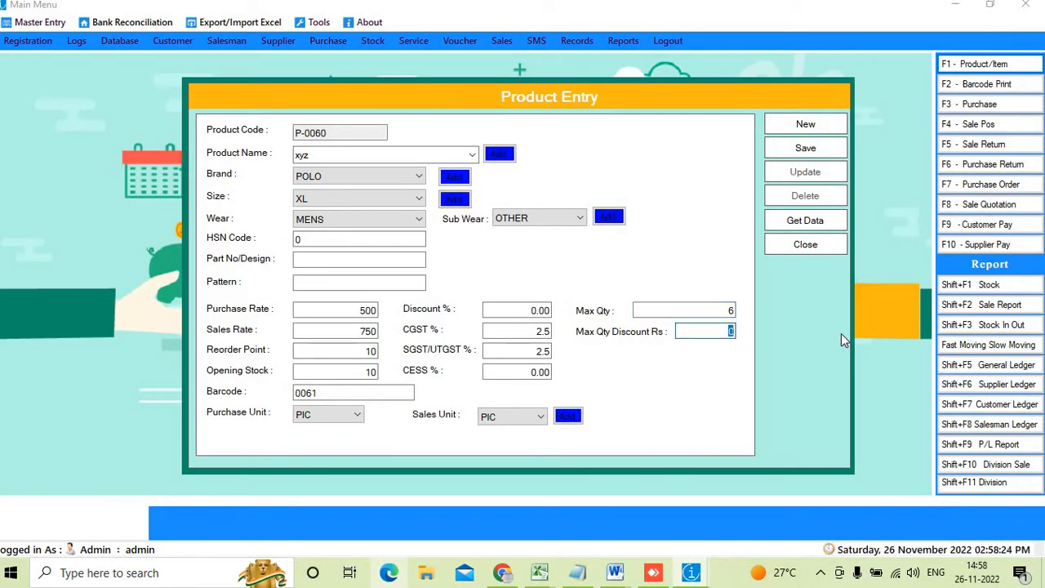
type("1")
Reset Max Qty and Max Qty Discount Rs to 0 and save product xyz
left_click_drag(790, 308, 794, 307)
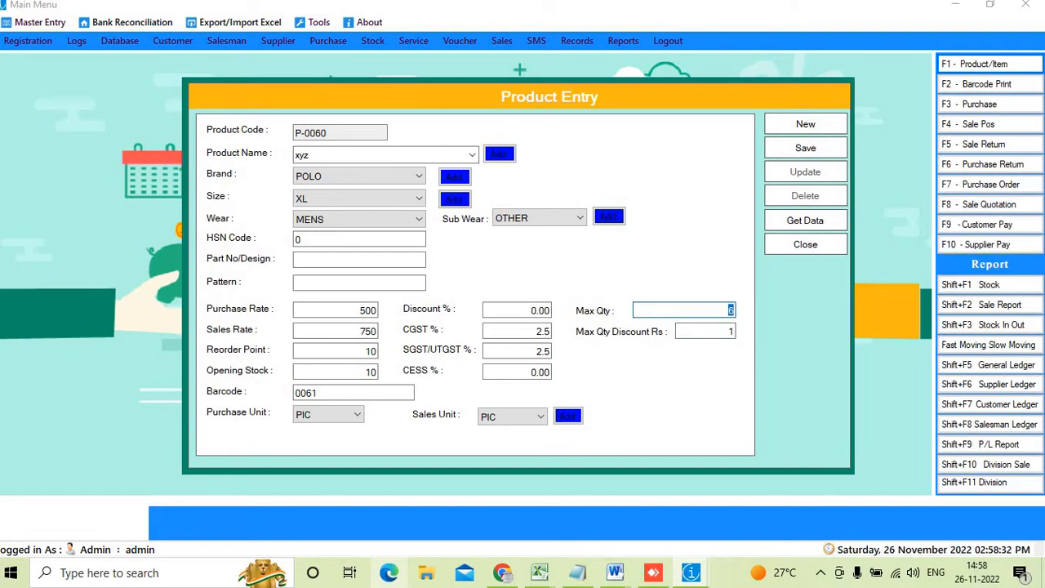
type("0")
double_click(728, 331)
type("0")
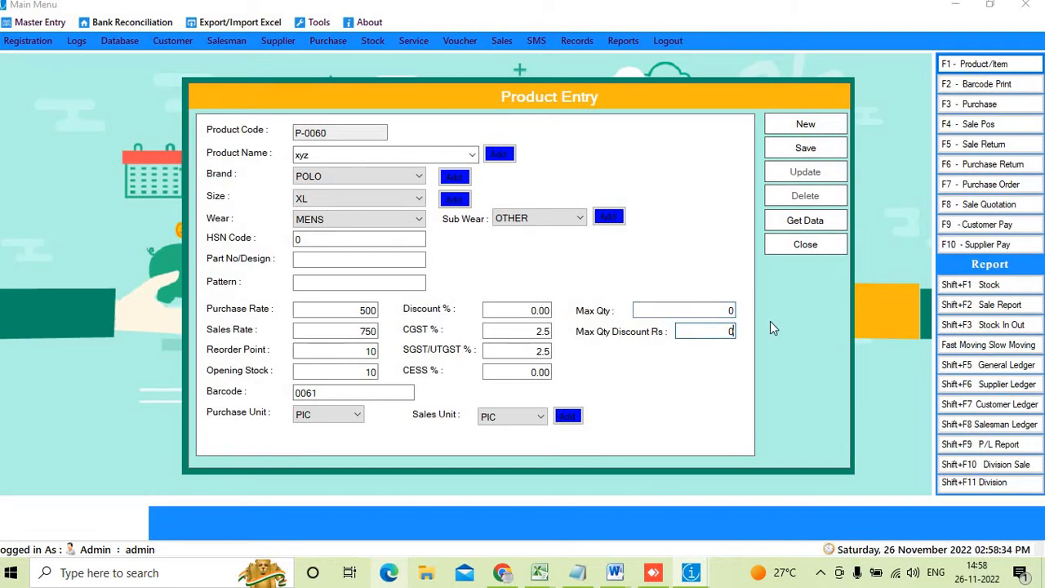
left_click(806, 148)
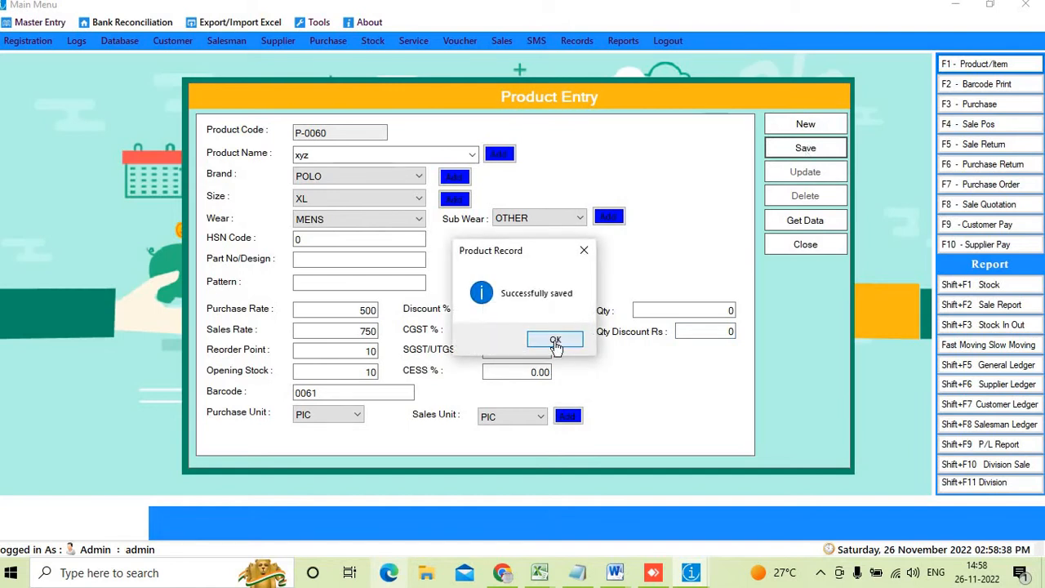
Dismiss the 'Successfully saved' message and clear the form for new item P-0061
left_click(555, 341)
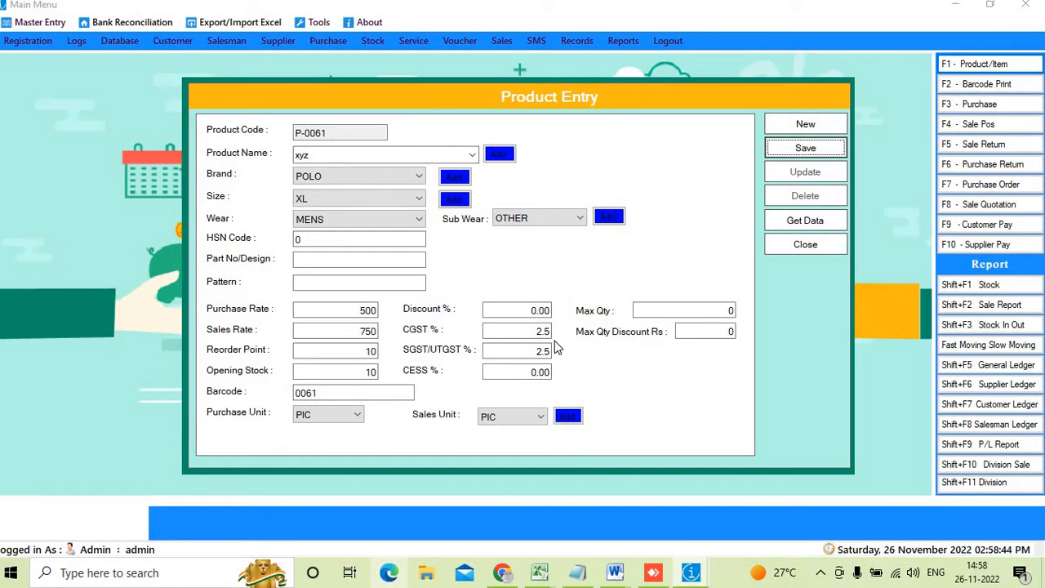
left_click(334, 353)
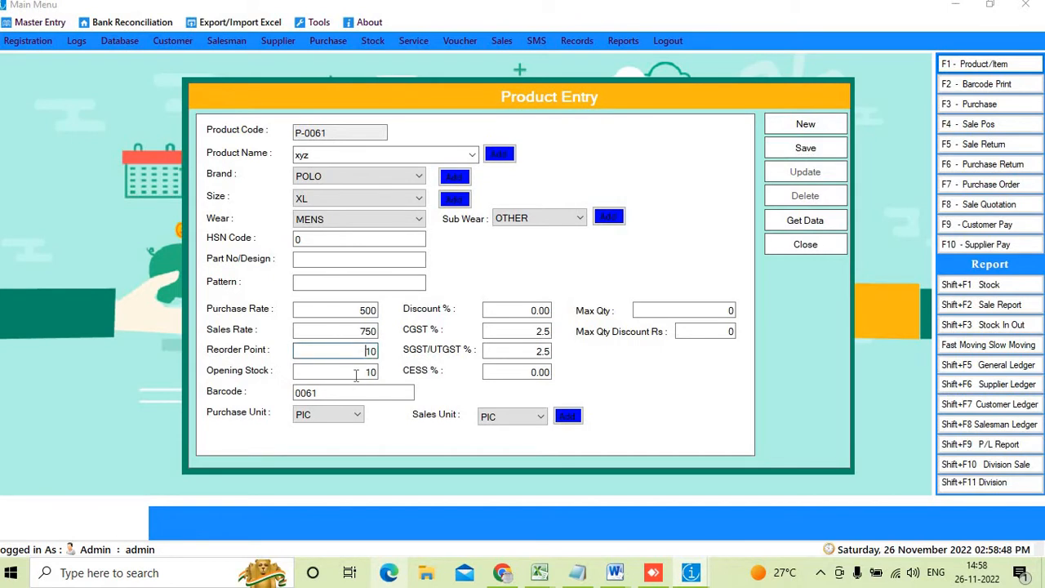
key("Tab")
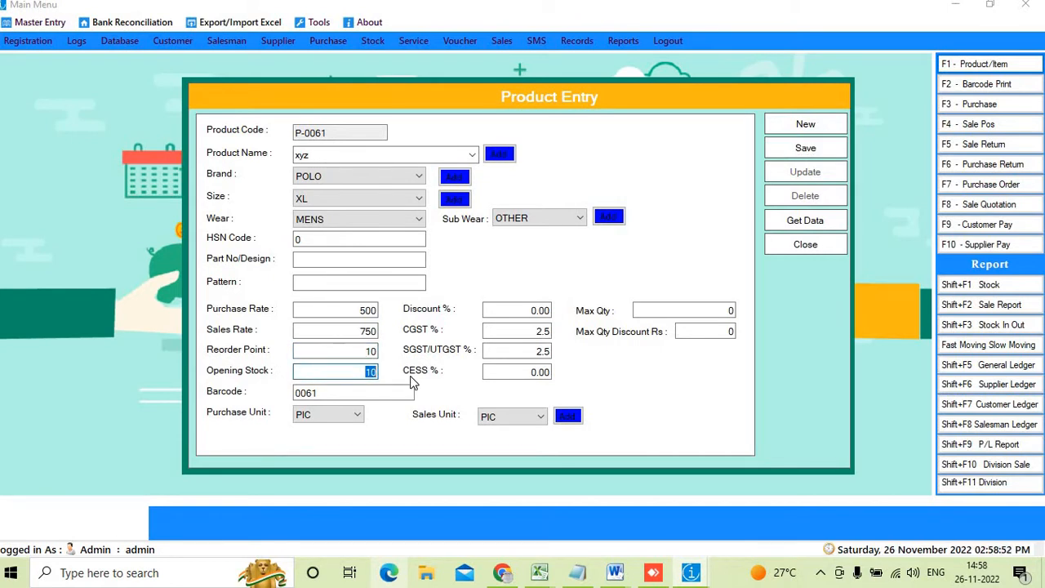
left_click(805, 126)
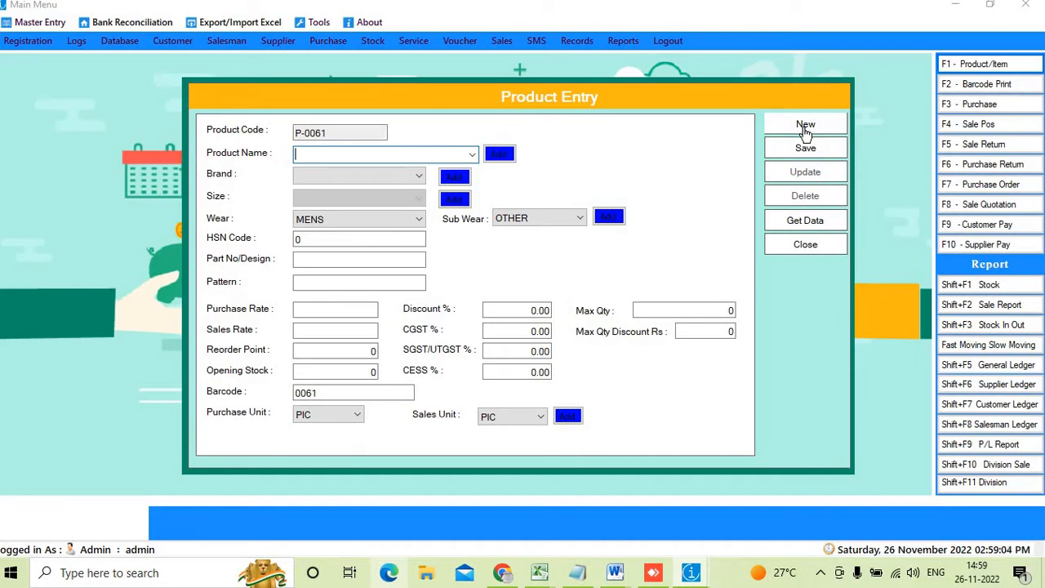
Open the List Of Products and search product names for xyz
left_click(816, 221)
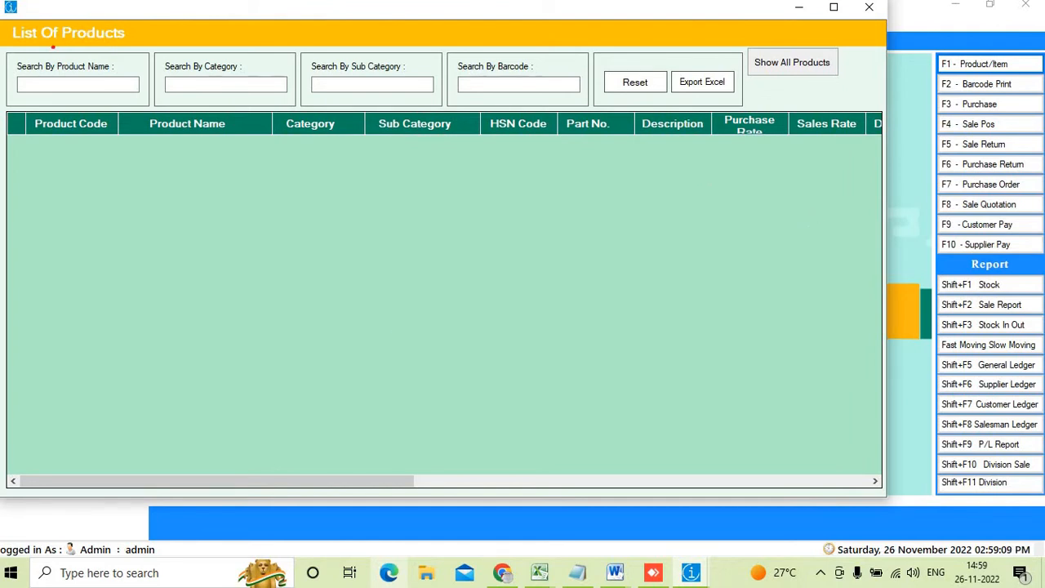
mouse_move(47, 72)
left_mouse_down()
mouse_move(143, 106)
mouse_move(186, 79)
mouse_move(254, 101)
mouse_move(185, 74)
left_mouse_up()
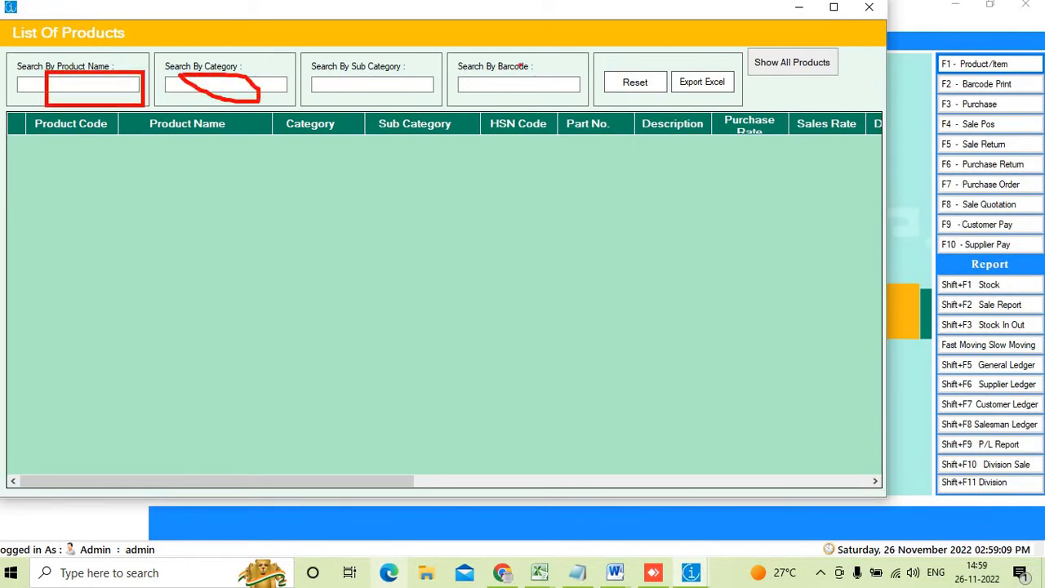
mouse_move(488, 67)
left_mouse_down()
mouse_move(511, 101)
mouse_move(582, 108)
left_mouse_up()
mouse_move(346, 67)
left_mouse_down()
mouse_move(390, 110)
mouse_move(387, 70)
mouse_move(375, 70)
left_mouse_up()
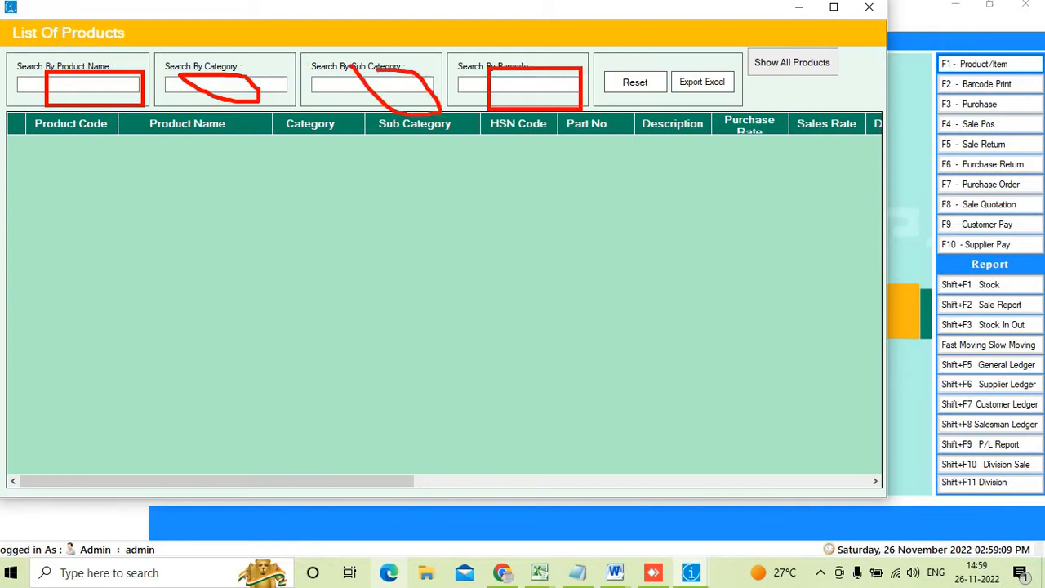
key("Escape")
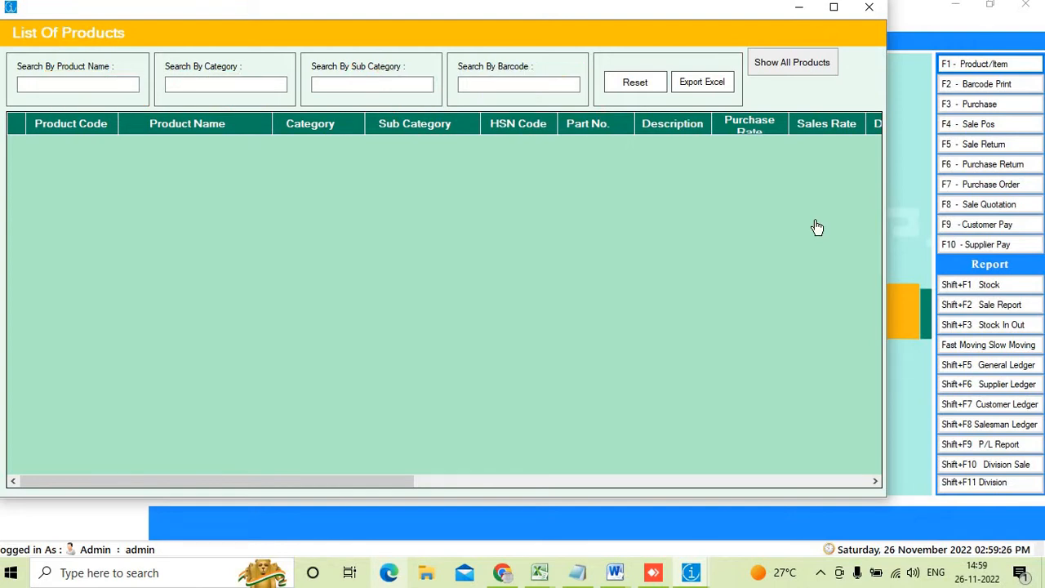
left_click(62, 89)
type("xy")
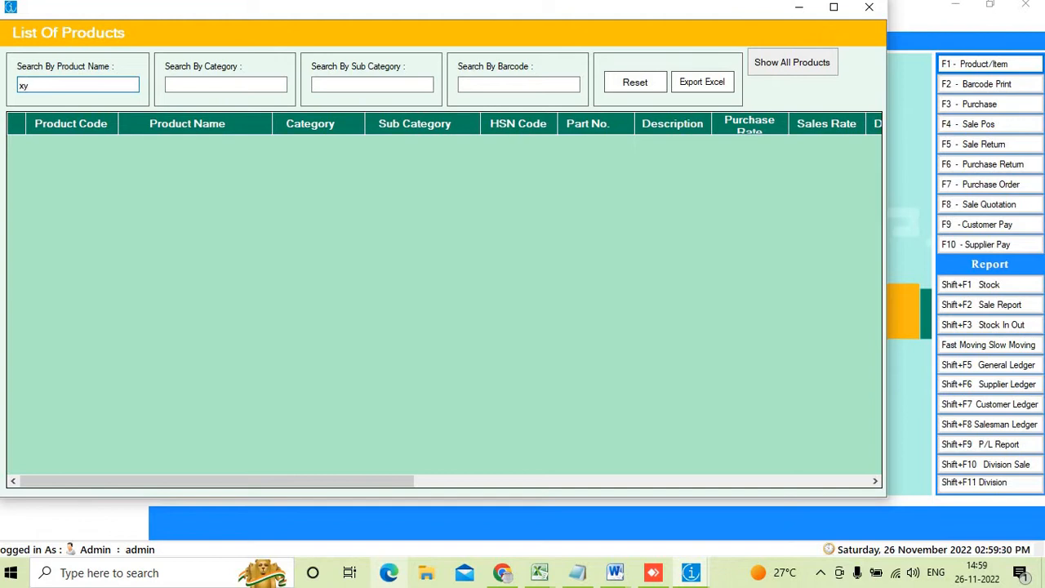
type("z")
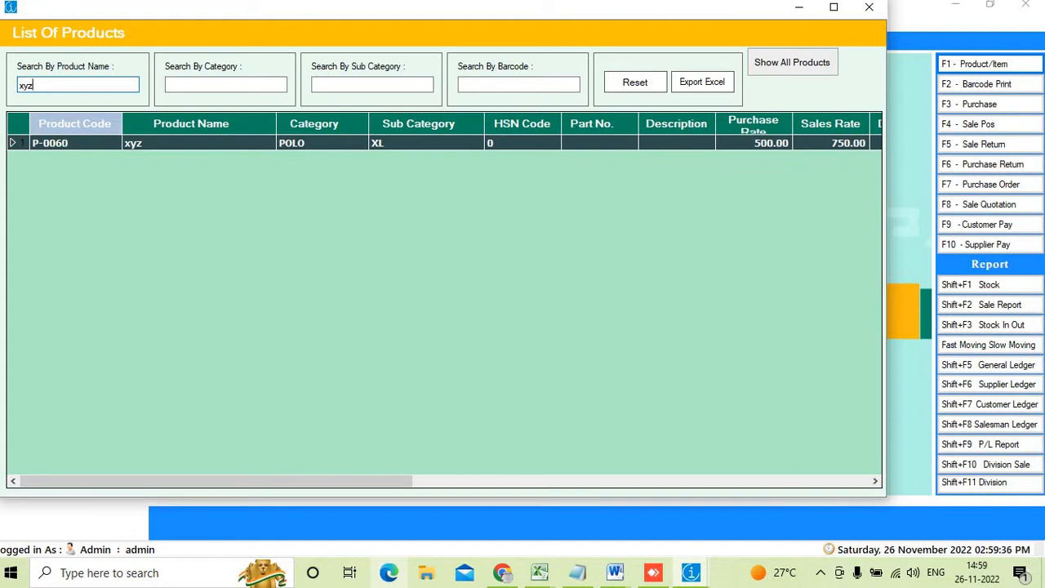
Load product P-0060 and set its Part No/Design to 1234
left_click(95, 141)
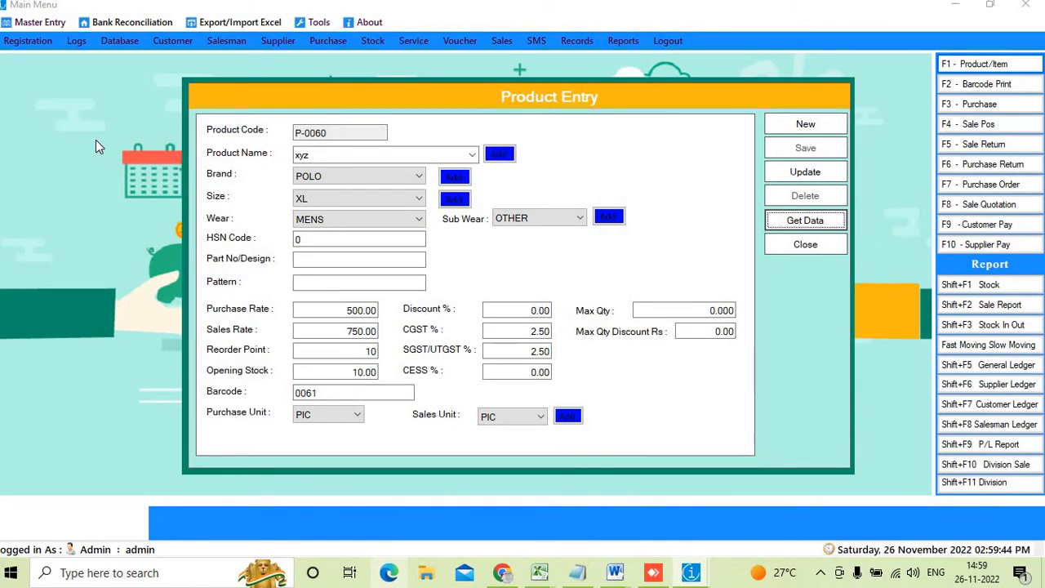
left_click(370, 261)
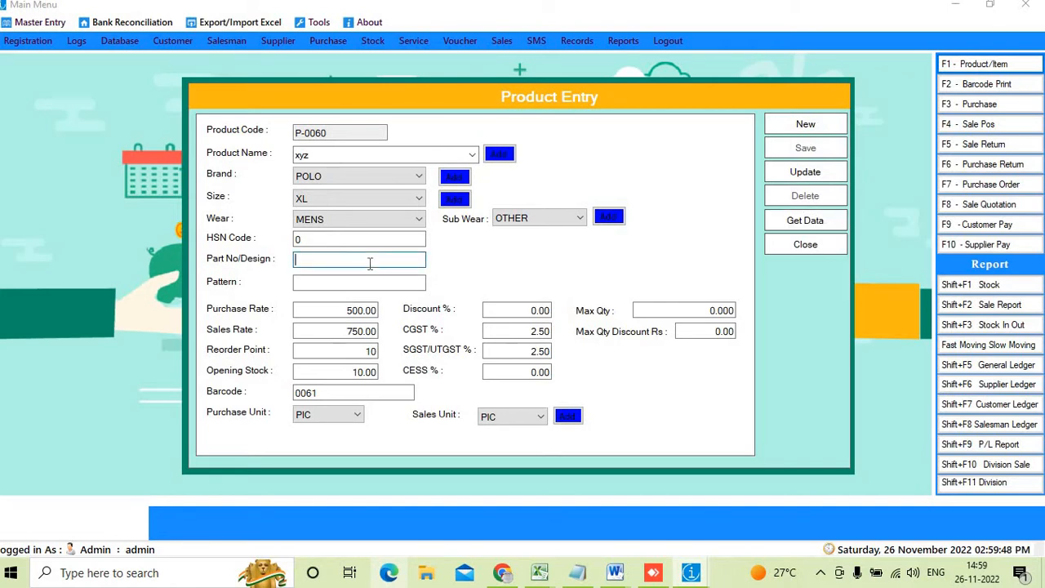
type("1234")
left_click(346, 282)
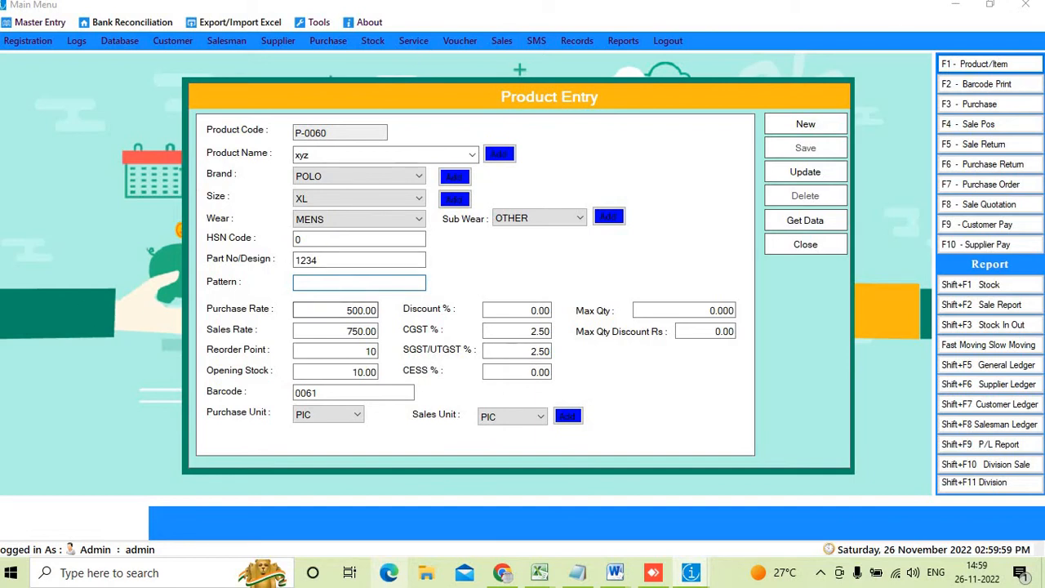
Update product xyz, confirm the success message, and start a blank entry
mouse_move(769, 156)
left_mouse_down()
mouse_move(796, 192)
mouse_move(867, 173)
mouse_move(764, 159)
left_mouse_up()
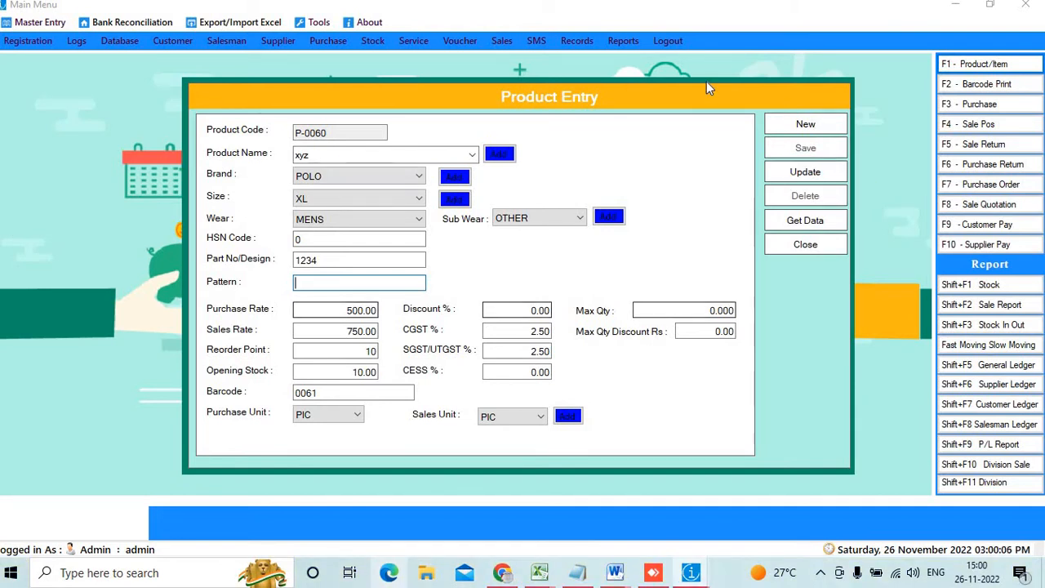
left_click(807, 172)
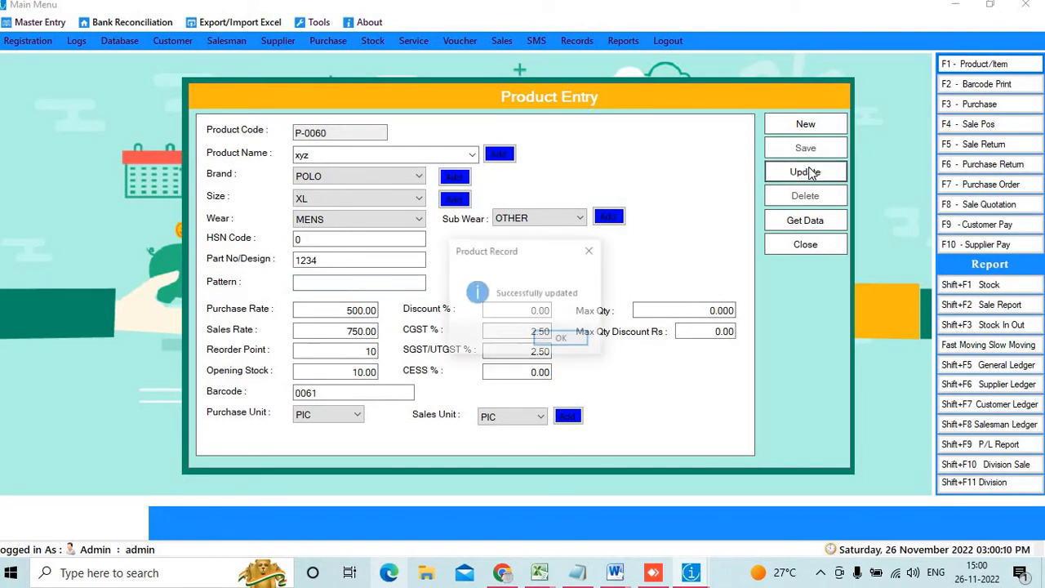
left_click(572, 338)
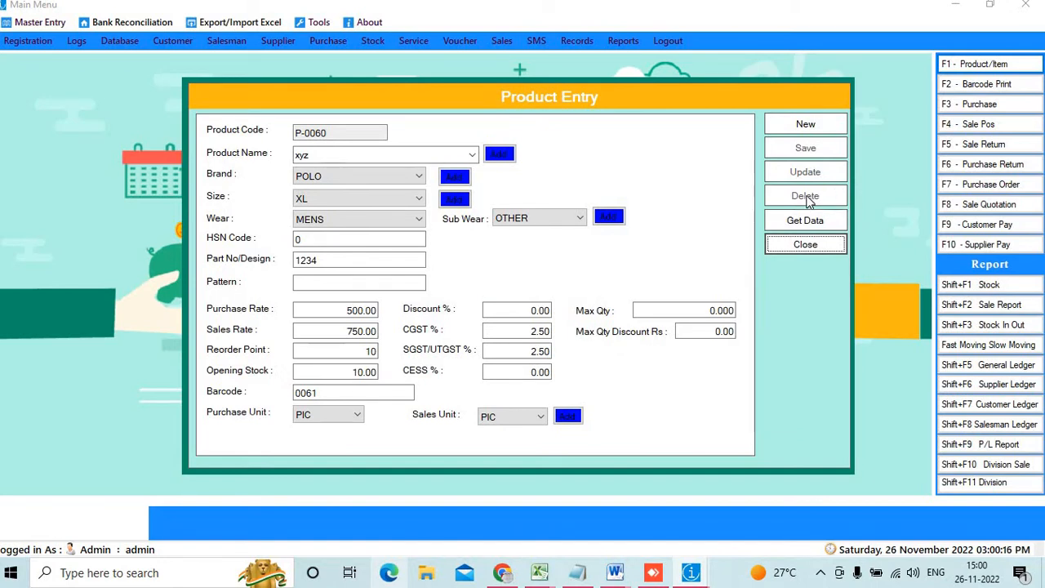
left_click(800, 125)
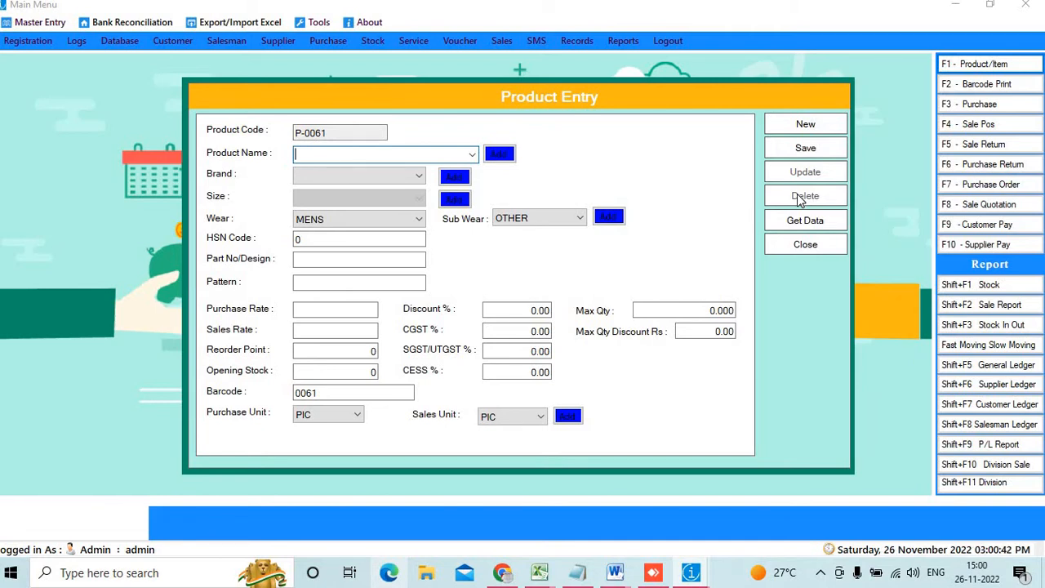
Search the saved products by name for 'xyz' and open its P-0060 record
left_click(803, 222)
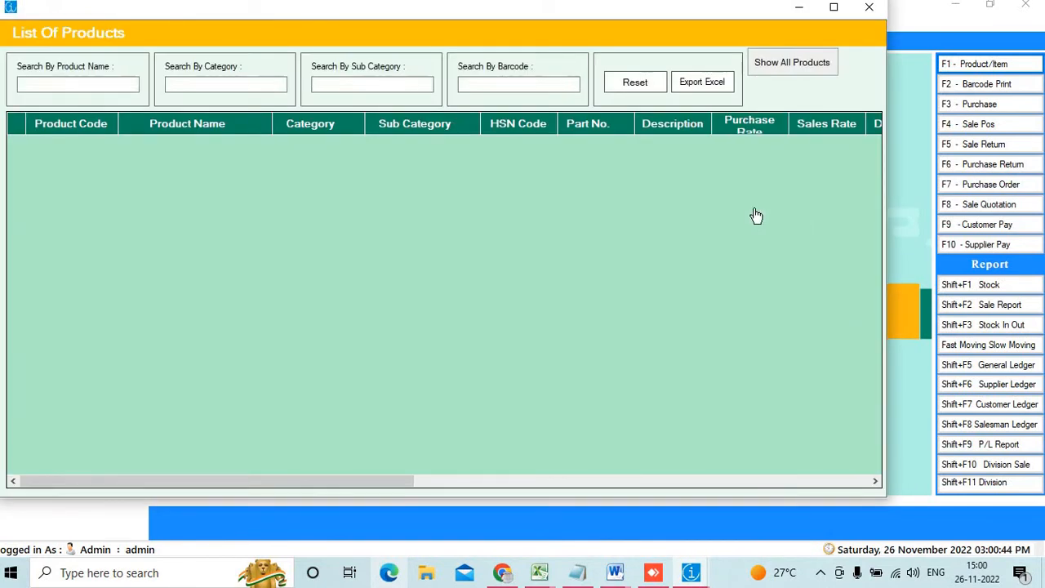
left_click(514, 85)
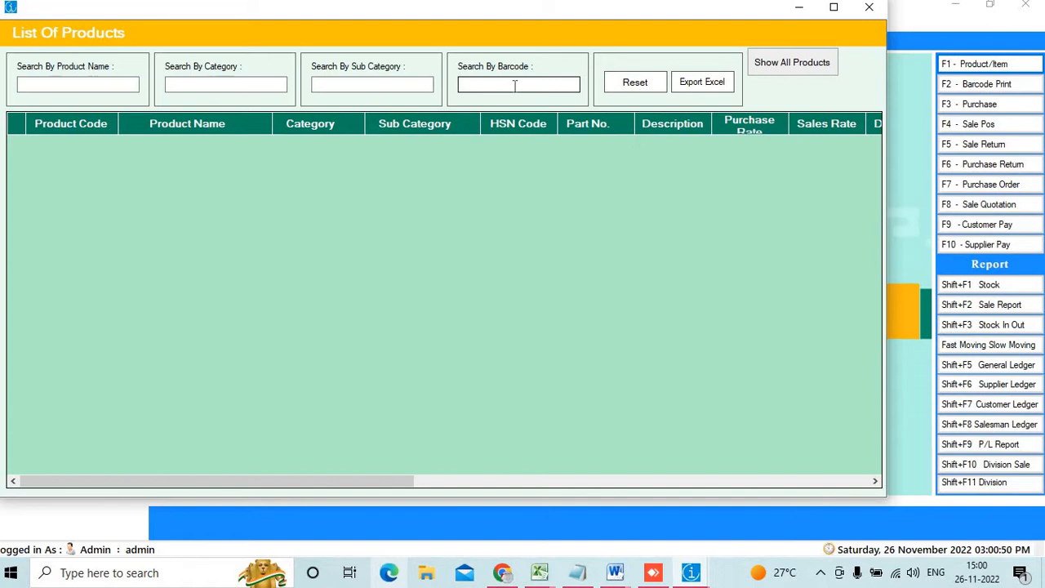
left_click(514, 84)
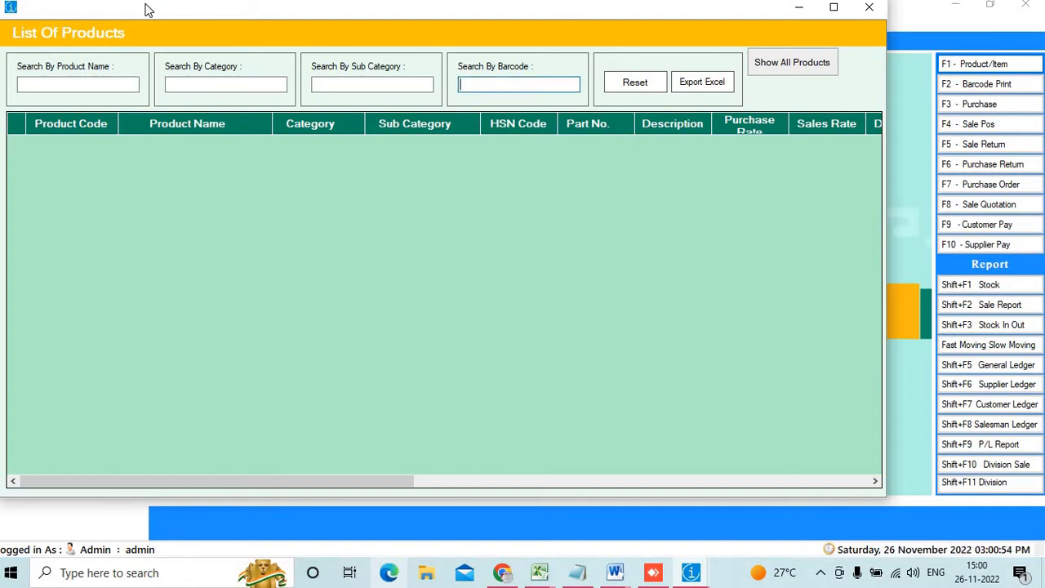
left_click(102, 91)
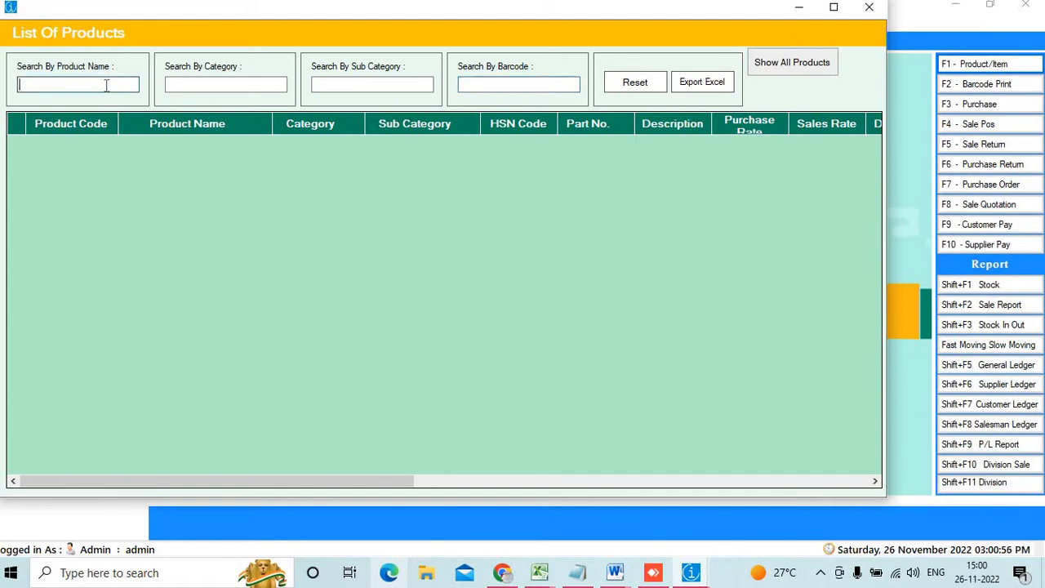
type("xyz")
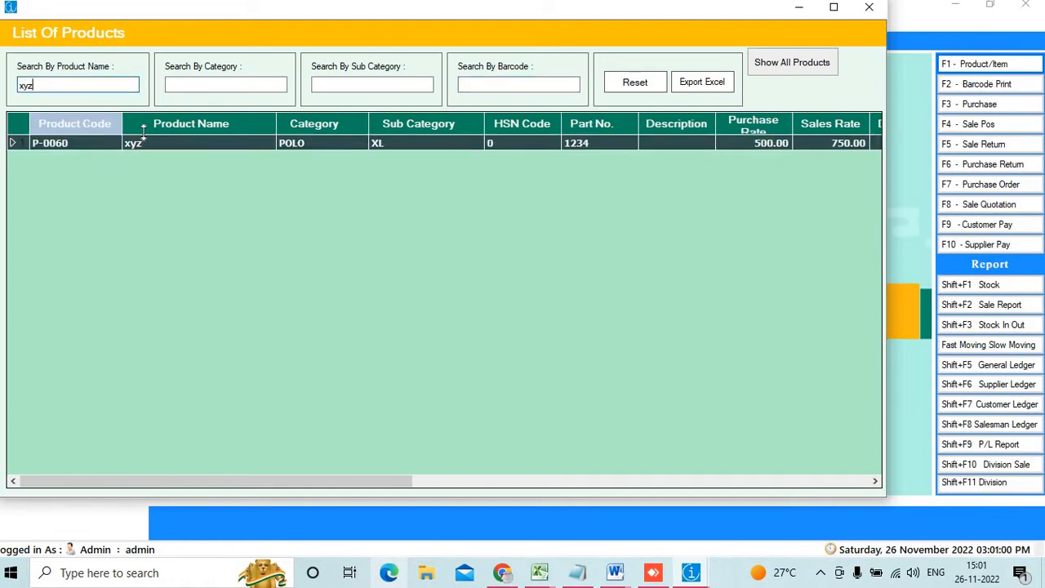
double_click(143, 143)
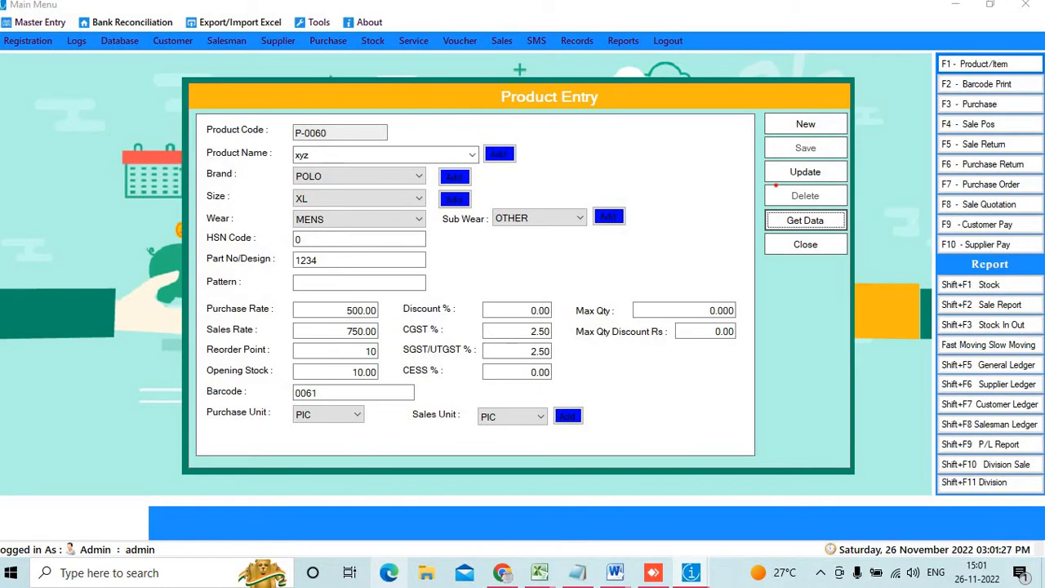
Close the xyz Product Entry form to return to the Main Menu
mouse_move(776, 185)
left_mouse_down()
mouse_move(810, 223)
mouse_move(848, 209)
left_mouse_up()
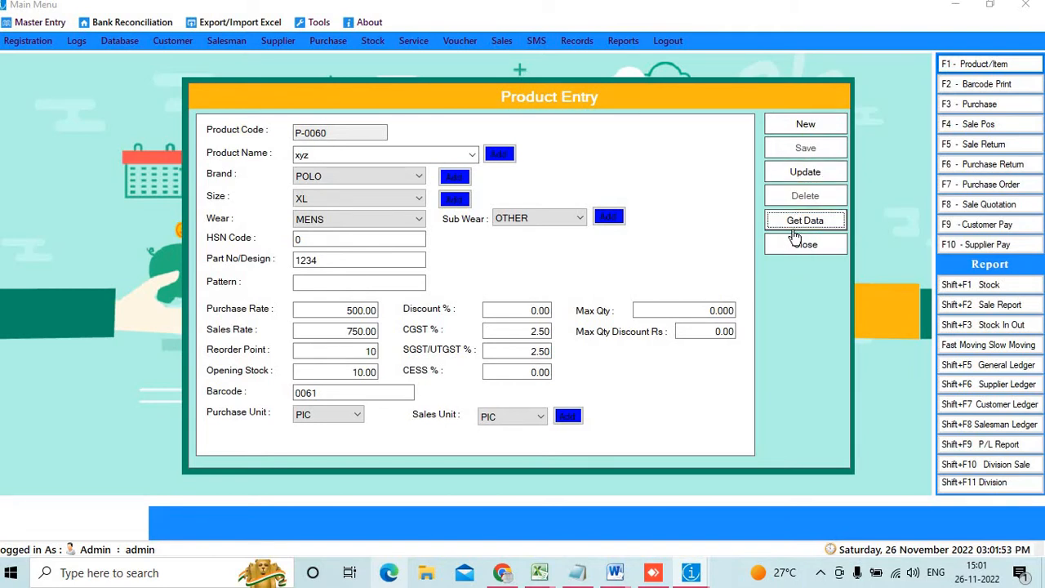
left_click(794, 244)
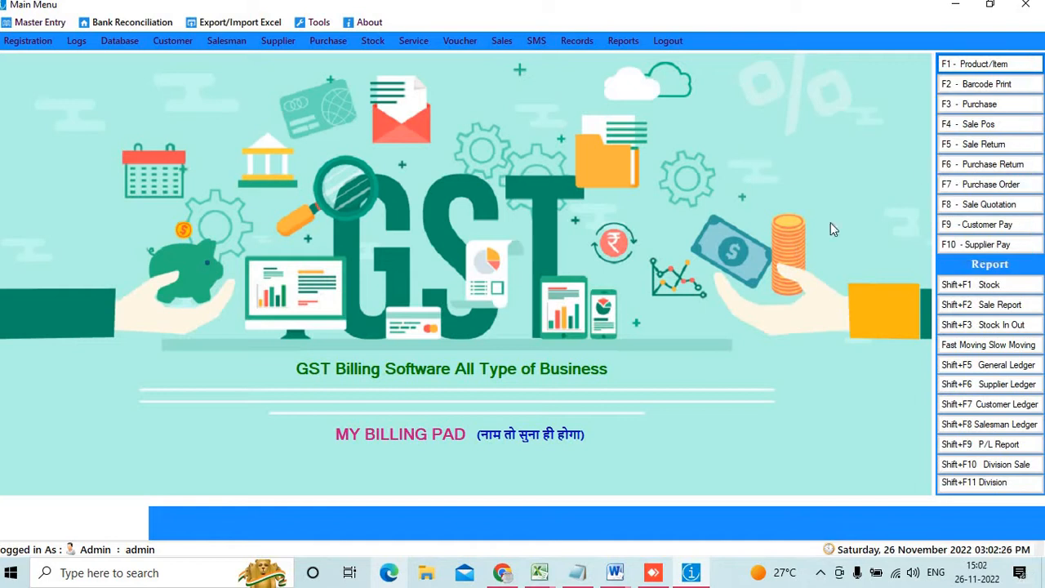
Open Barcode Label Printing and search 'xyz' to list P-0060 with barcode 0061
left_click(988, 84)
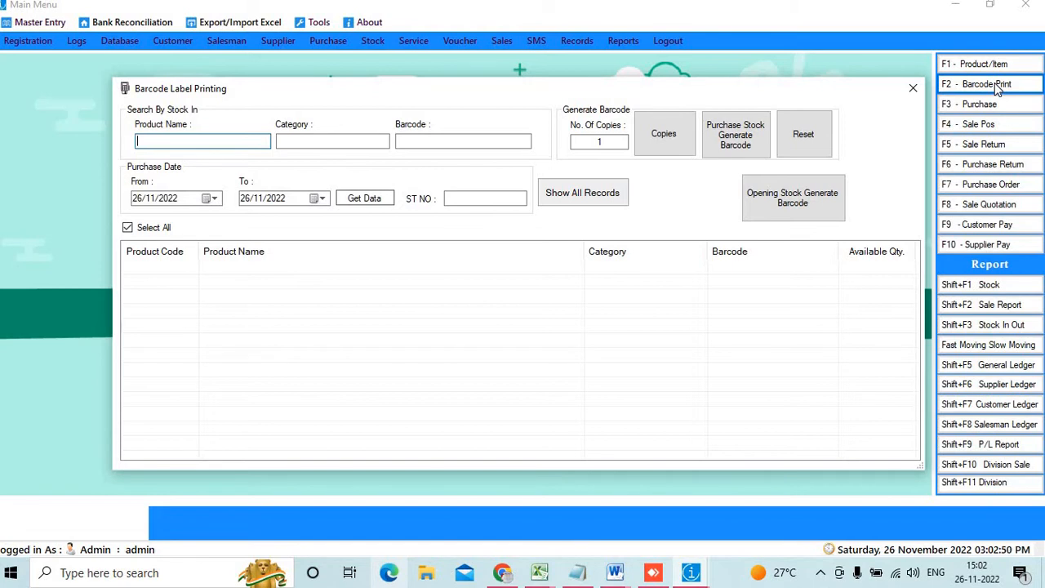
type("xyz")
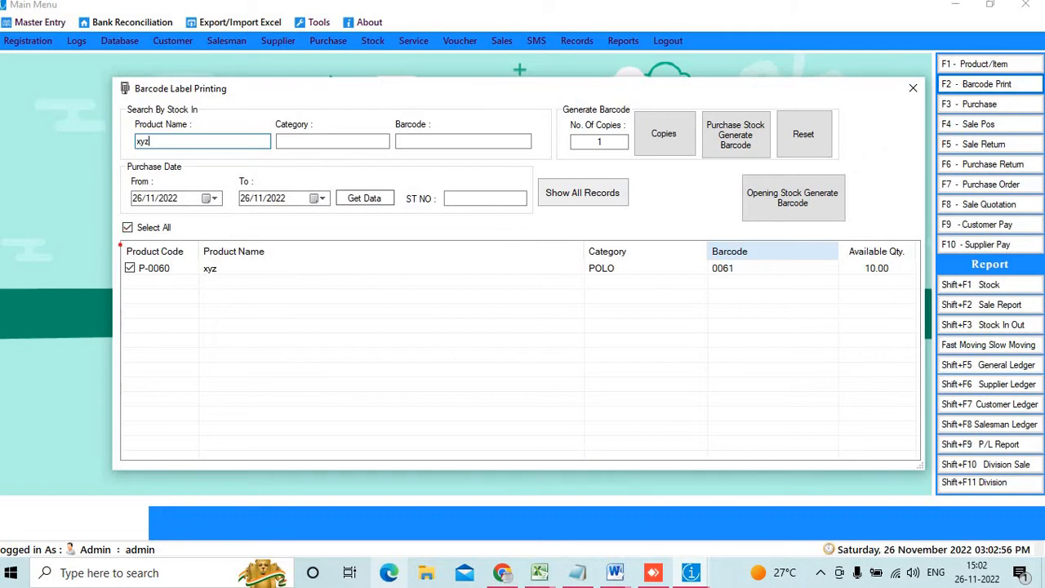
mouse_move(120, 245)
left_mouse_down()
mouse_move(159, 267)
mouse_move(360, 263)
mouse_move(204, 235)
left_mouse_up()
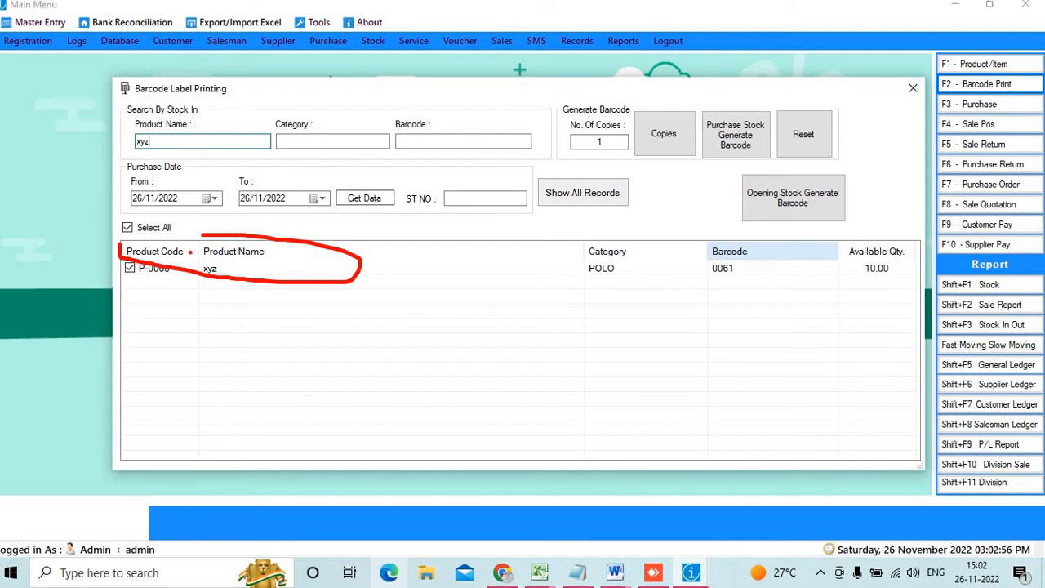
mouse_move(127, 244)
left_mouse_down()
mouse_move(132, 307)
mouse_move(240, 395)
mouse_move(375, 441)
mouse_move(743, 454)
mouse_move(741, 422)
left_mouse_up()
key("Escape")
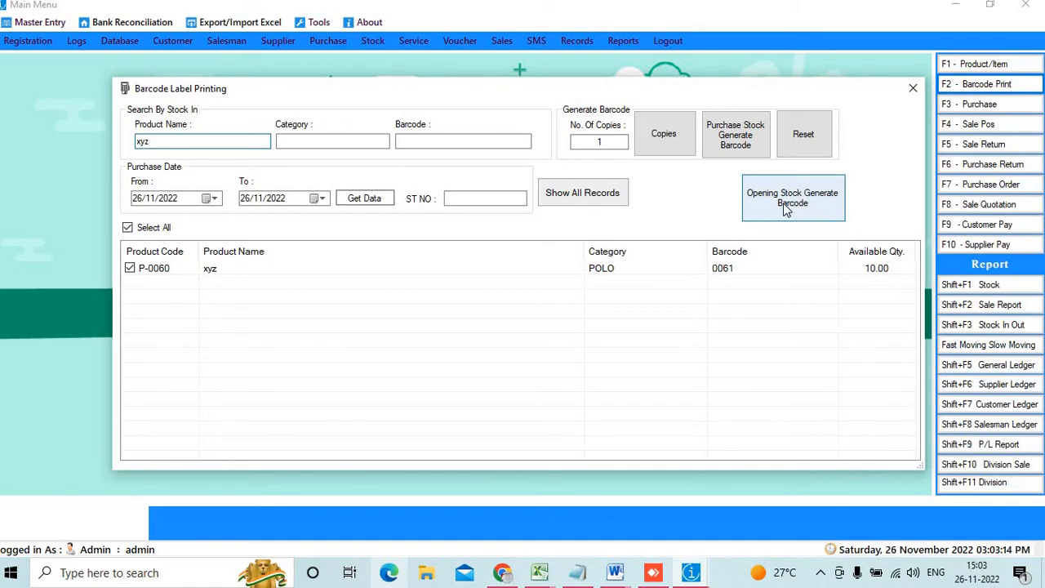
key("ctrl+2")
mouse_move(754, 176)
left_mouse_down()
mouse_move(760, 196)
mouse_move(834, 215)
left_mouse_up()
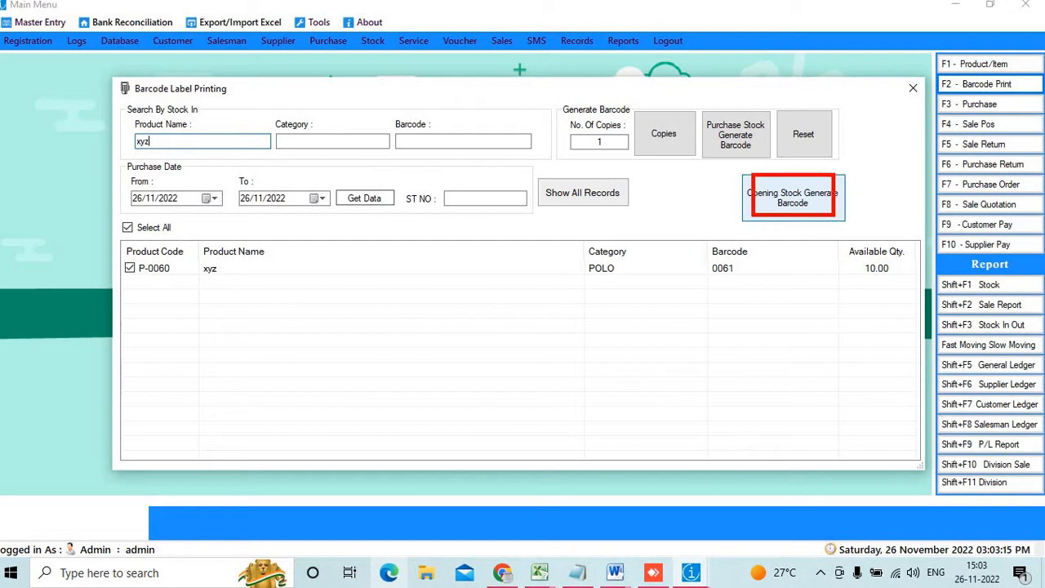
key("Escape")
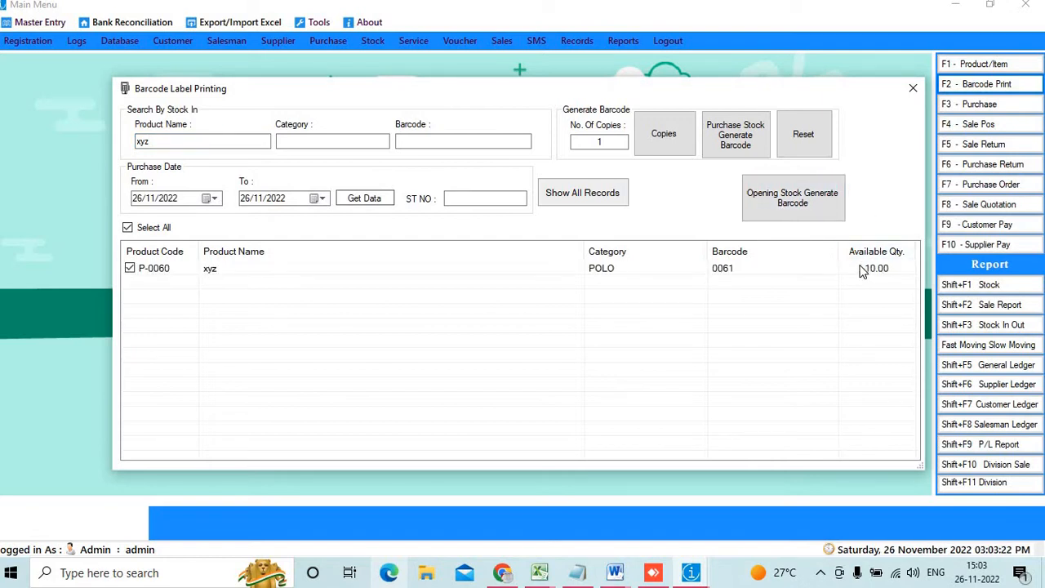
Generate opening-stock labels for xyz and view the maximized preview at 300% zoom
left_click(816, 211)
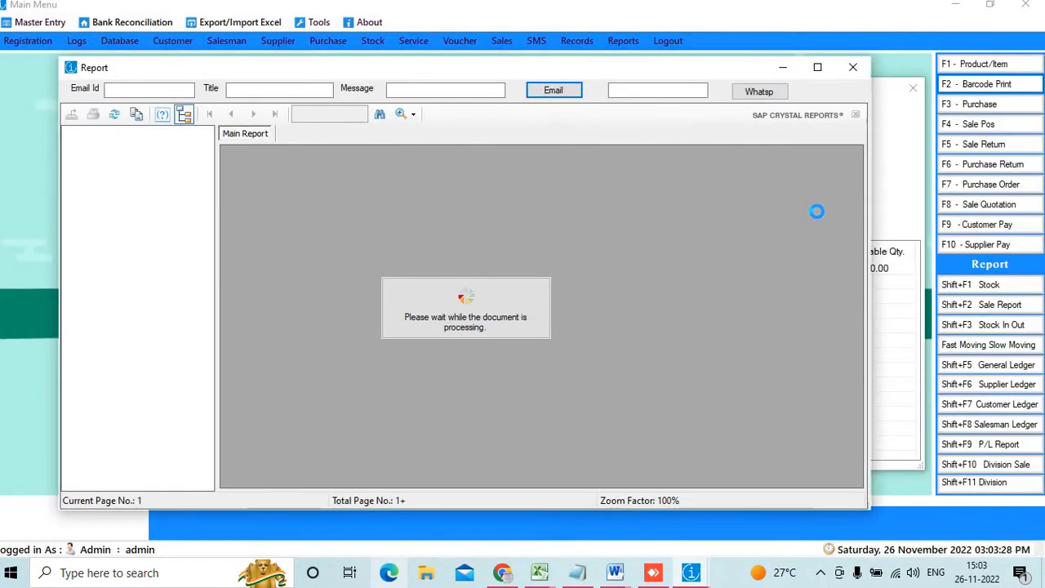
left_click(818, 67)
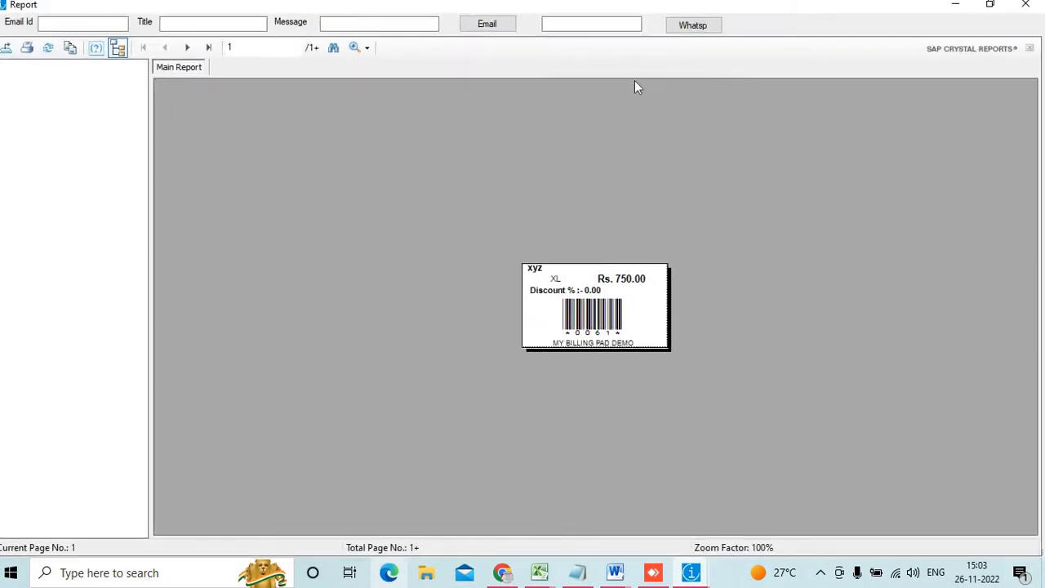
left_click(362, 48)
left_click(411, 119)
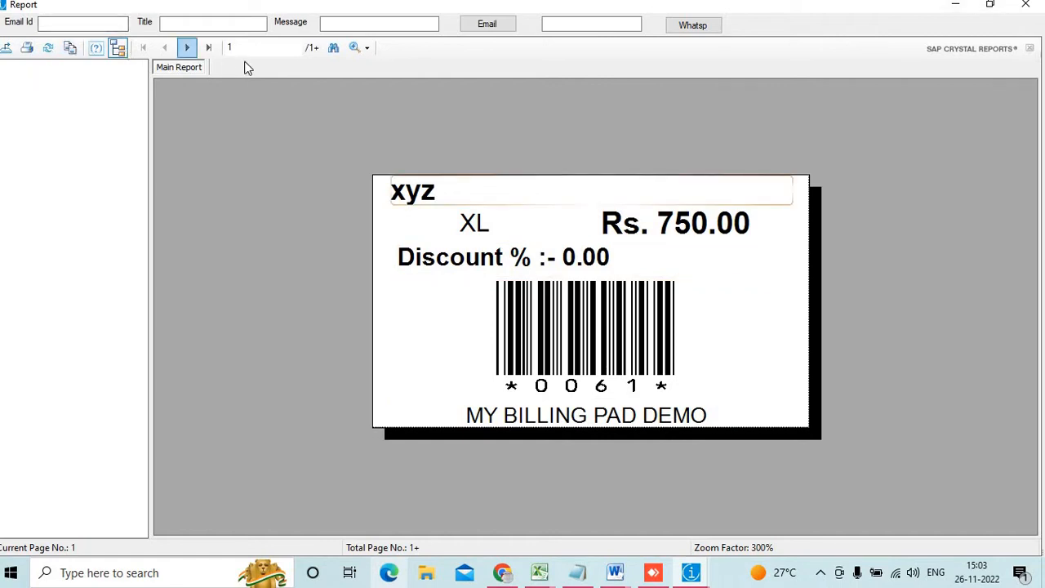
Check the last label page, close the preview, and select the No. Of Copies value
left_click(208, 46)
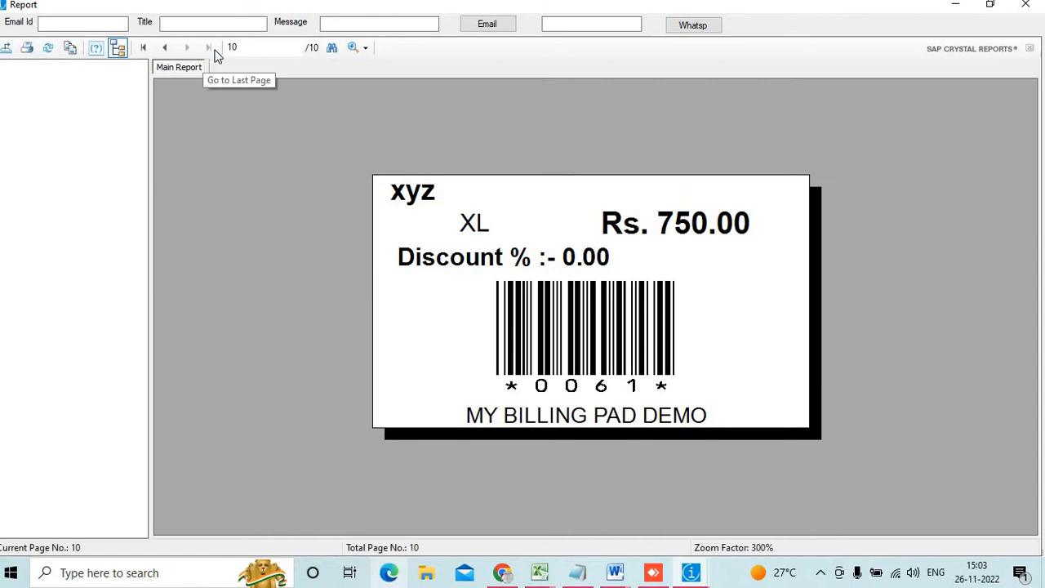
left_click(259, 48)
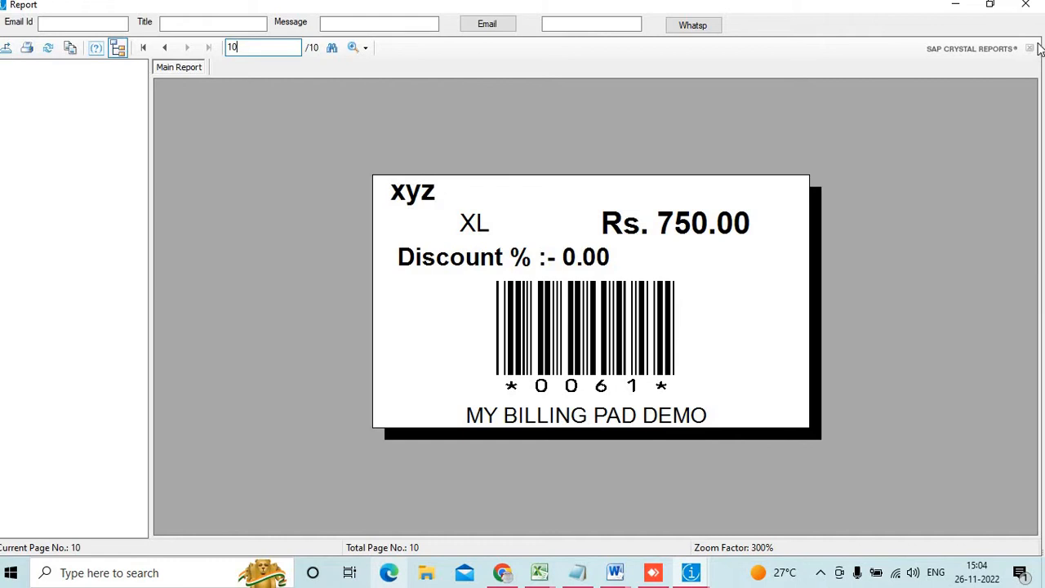
left_click(1024, 8)
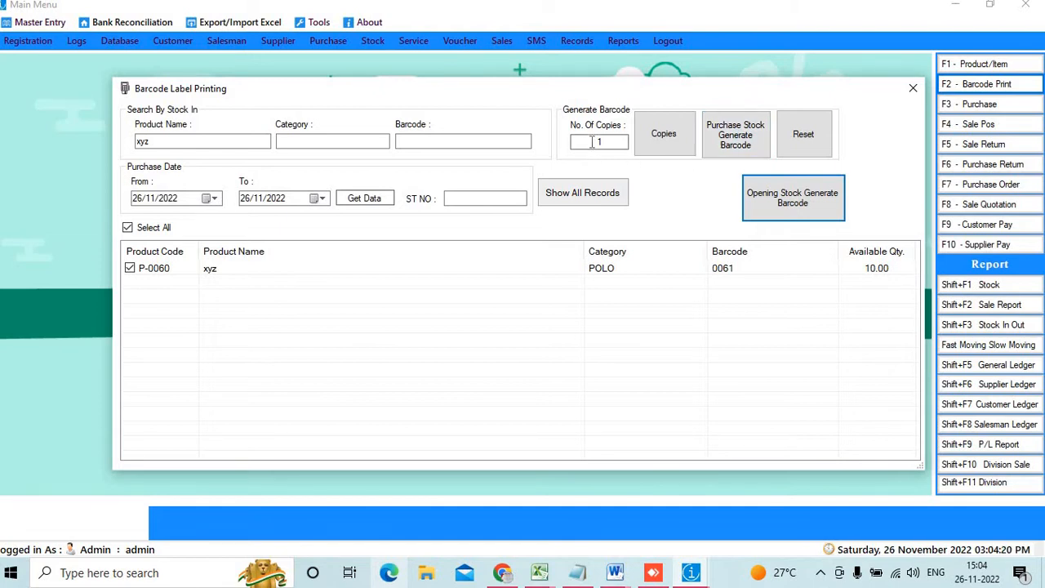
left_click(620, 142)
left_click_drag(620, 144, 632, 146)
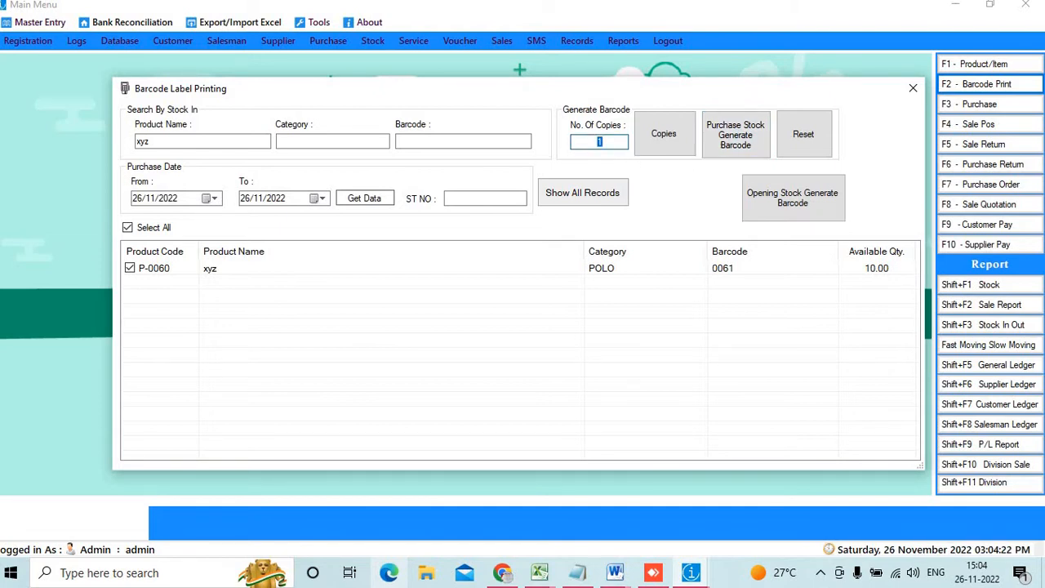
Set No. Of Copies to 2, regenerate the labels and view them at 300%
type("2")
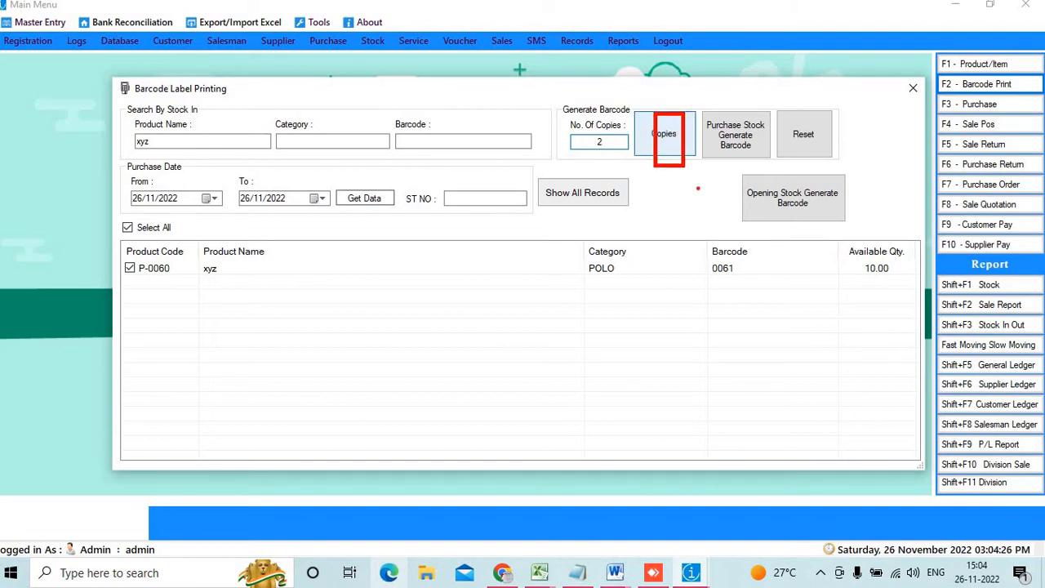
left_click(662, 131)
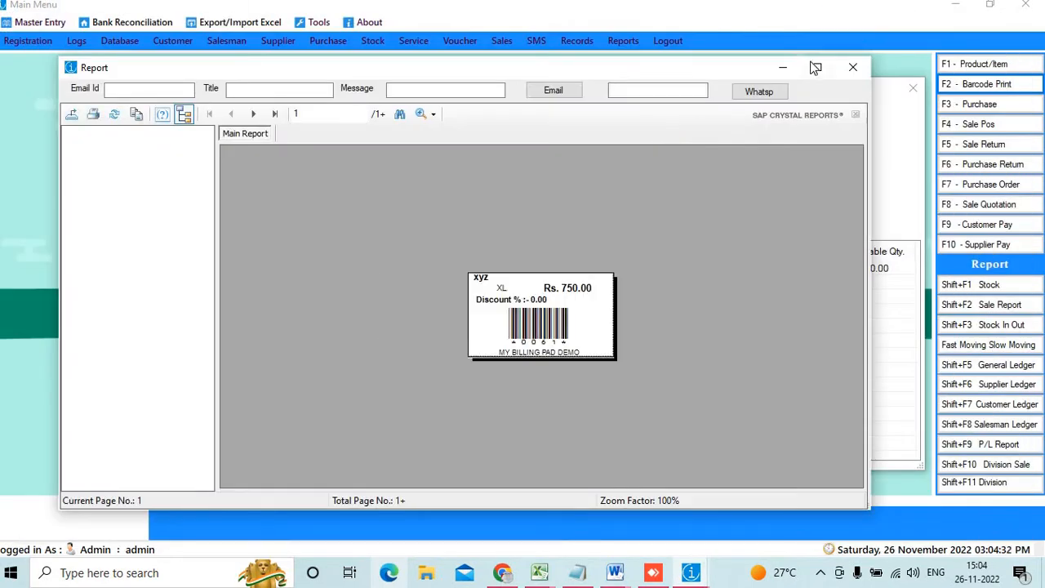
left_click(815, 67)
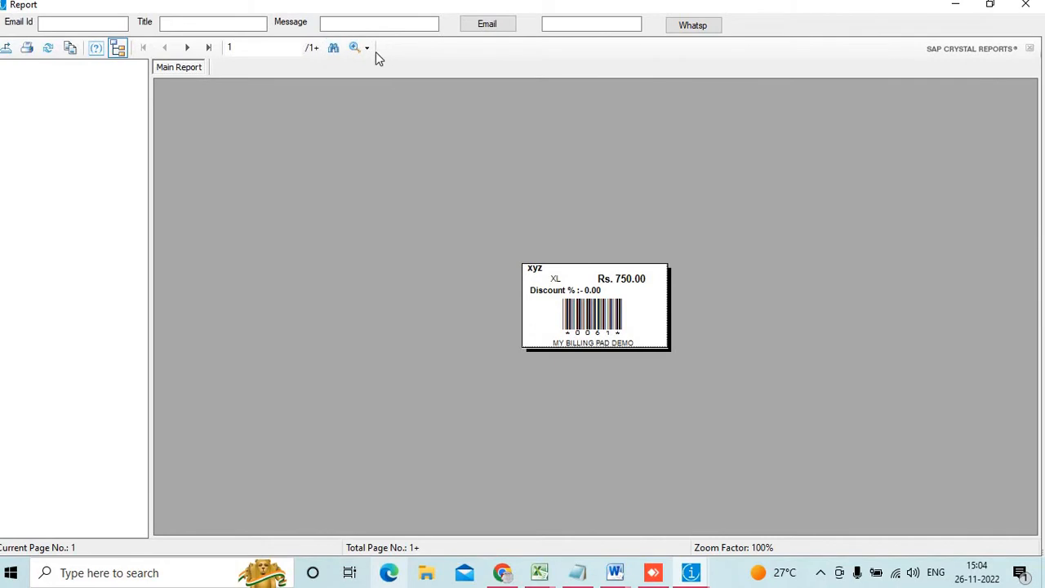
left_click(366, 47)
left_click(394, 120)
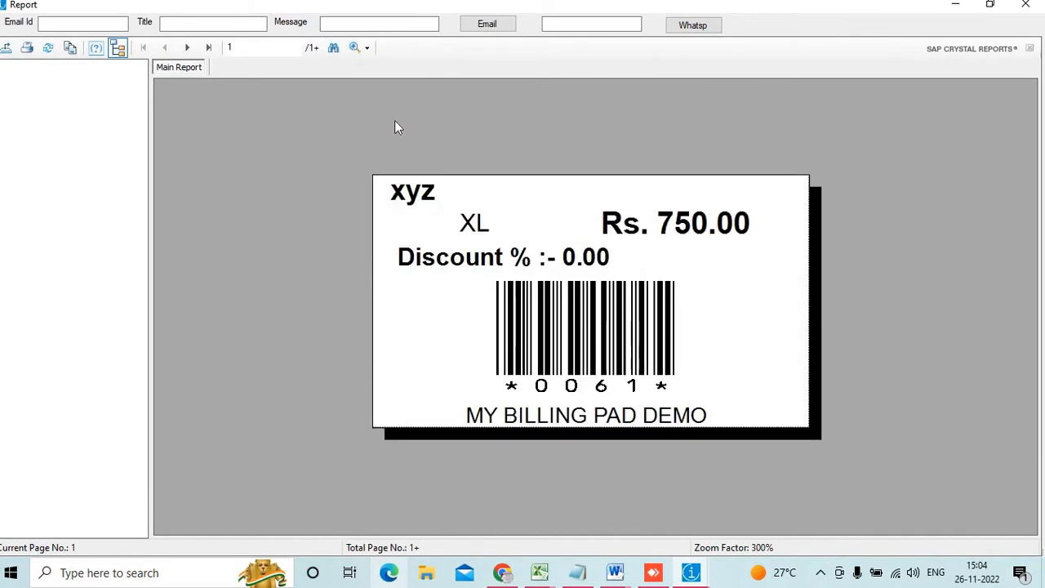
Check the last page, close the preview, and generate purchase-stock barcodes
left_click(209, 48)
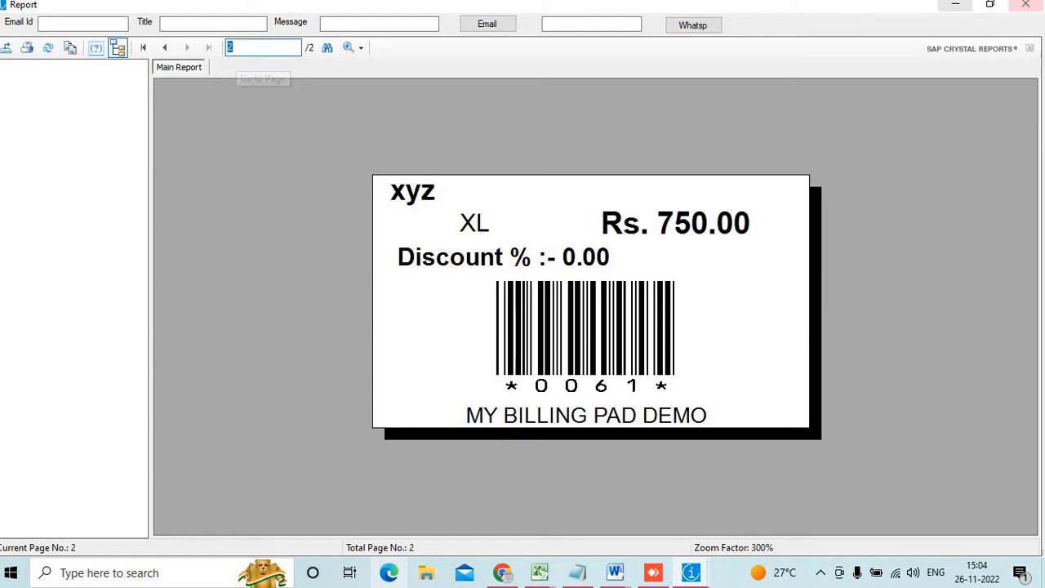
left_click(1027, 5)
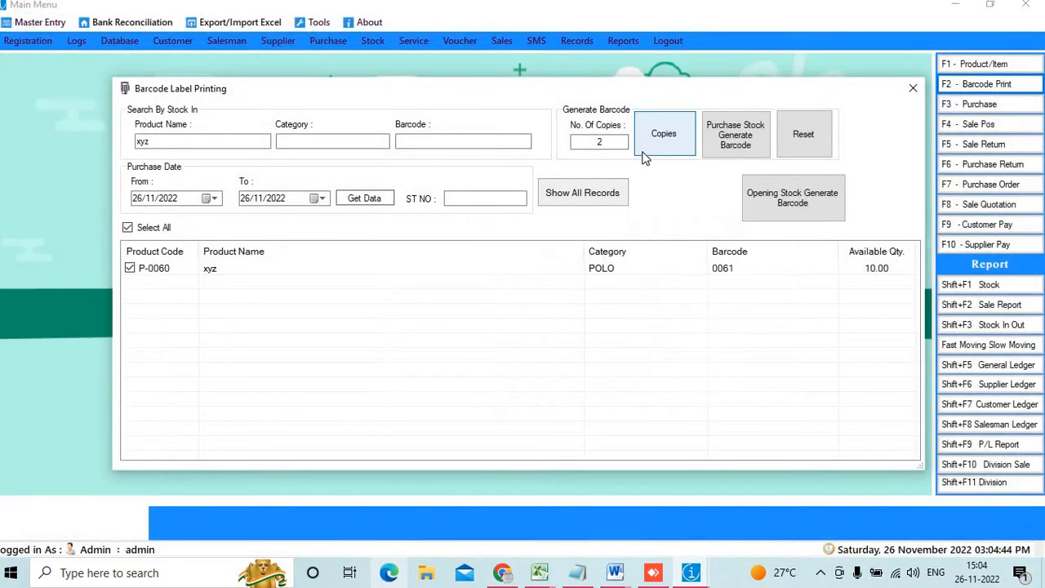
left_click(748, 133)
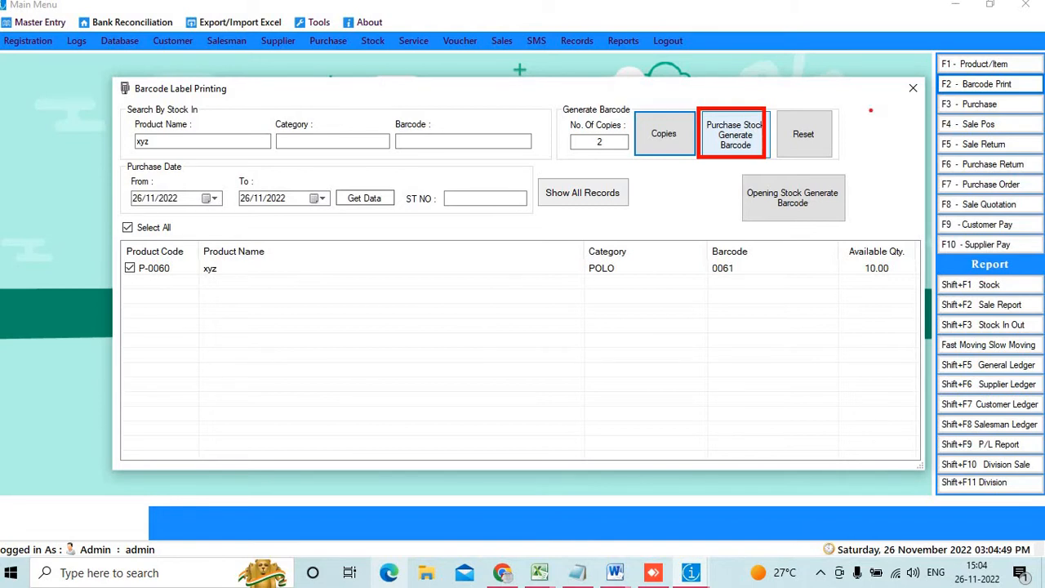
Close Barcode Label Printing and start a blank purchase entry ST-0013
left_click(913, 87)
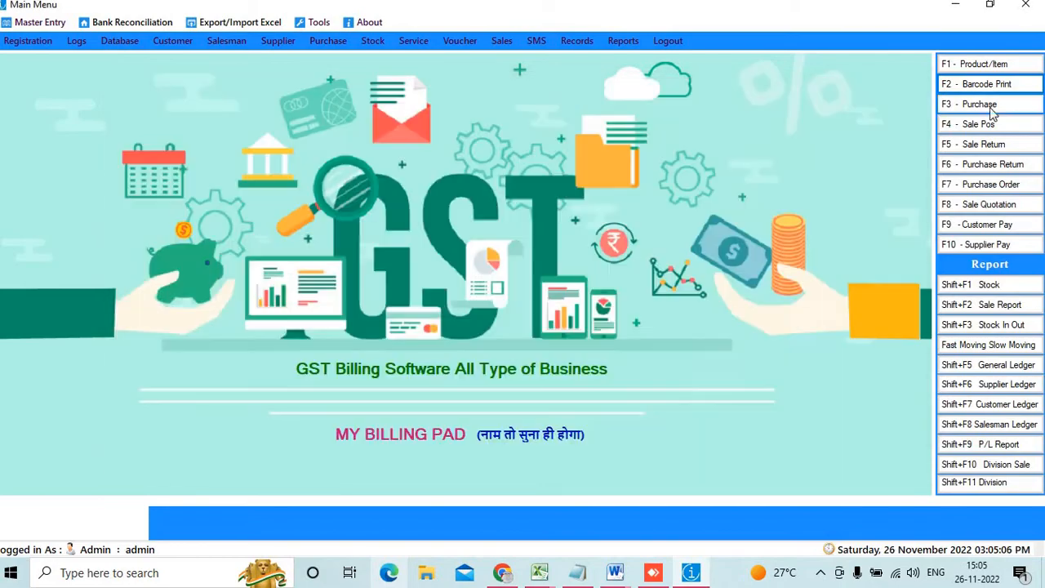
left_click(980, 103)
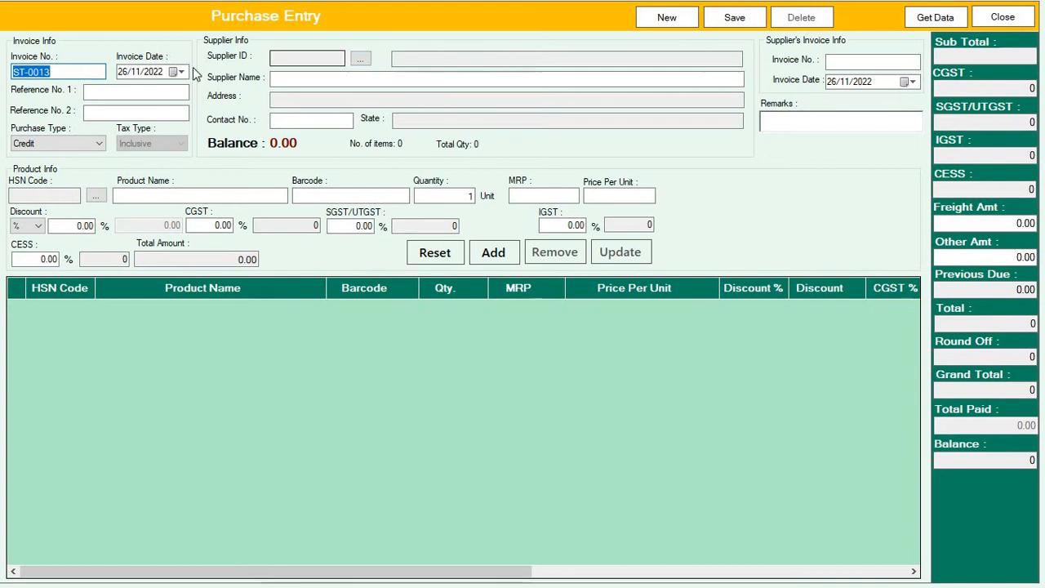
Review the invoice number and date, and browse existing suppliers without choosing one
left_click(62, 72)
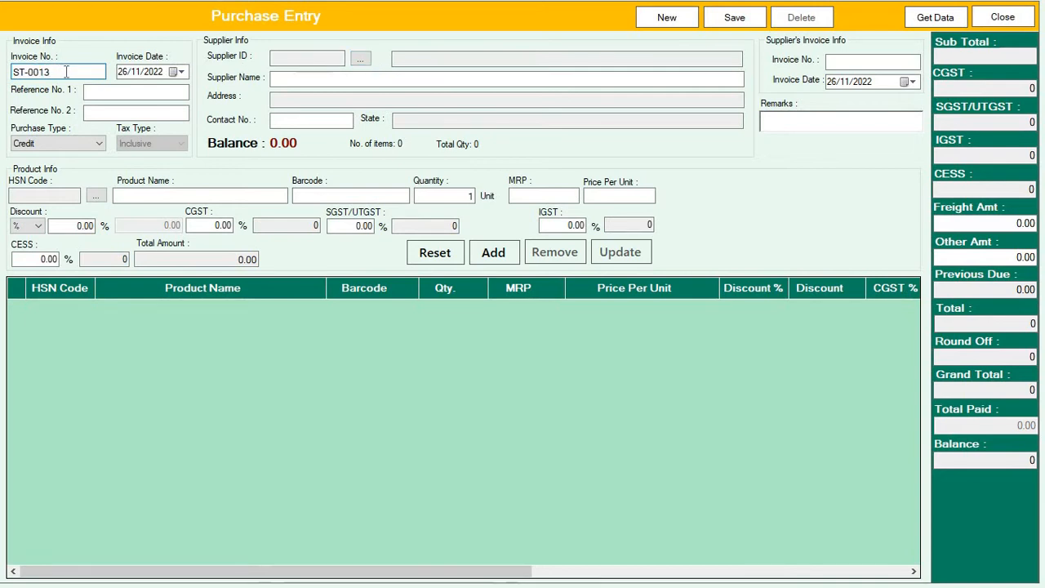
left_click_drag(65, 72, 11, 72)
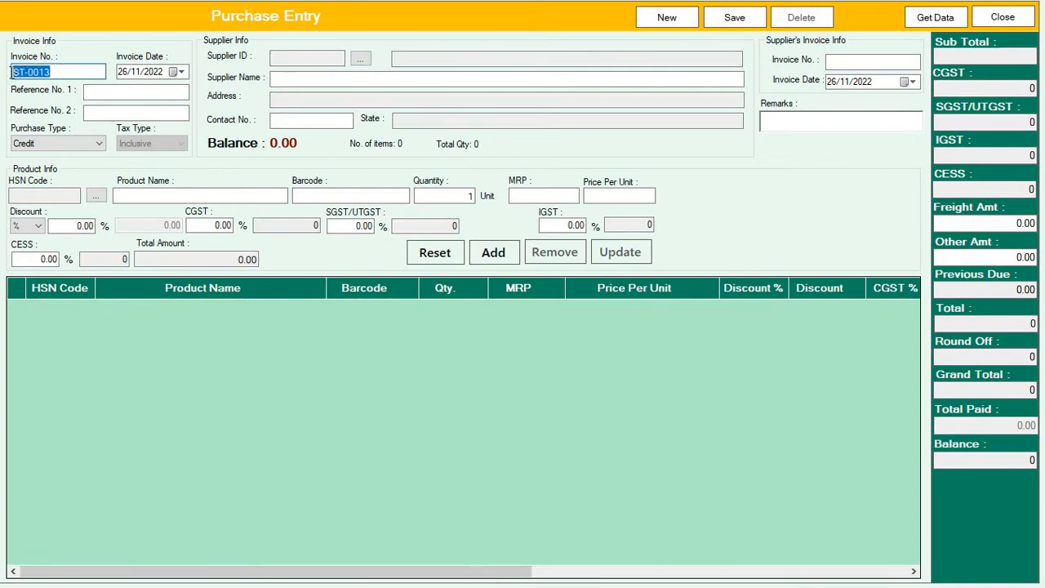
left_click(180, 72)
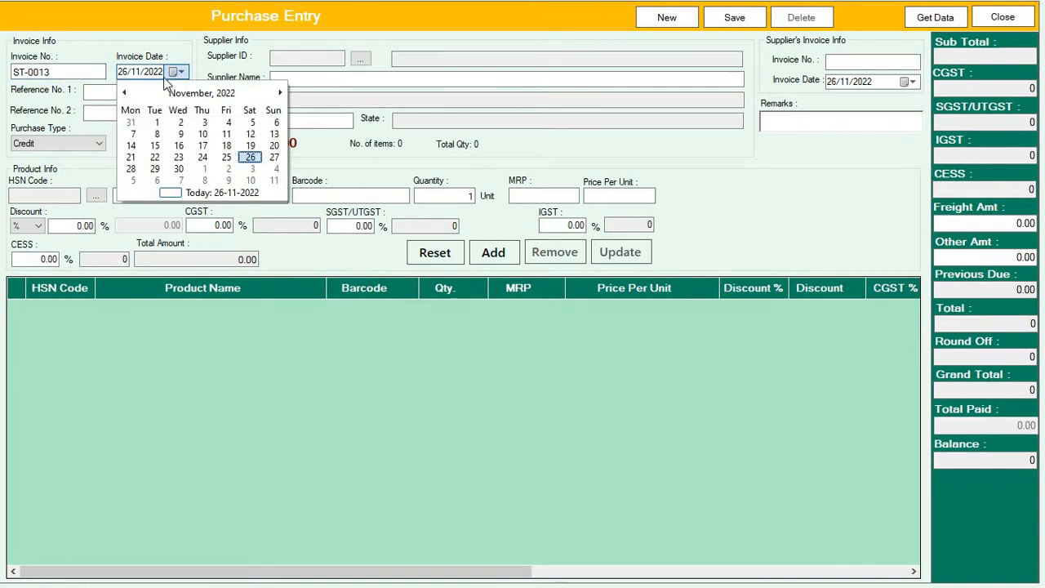
left_click(330, 69)
left_click(163, 93)
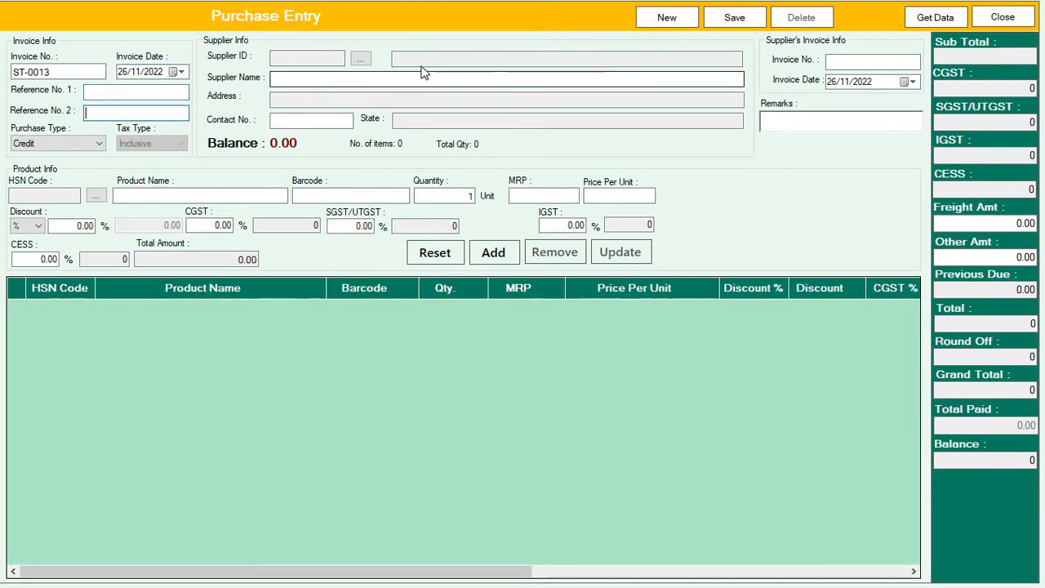
left_click(361, 59)
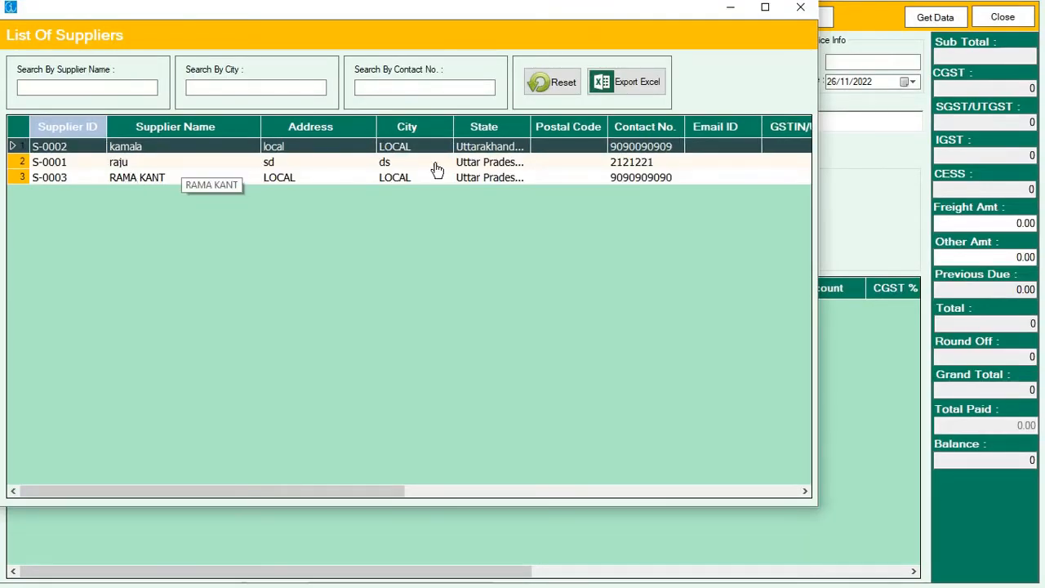
left_click(801, 8)
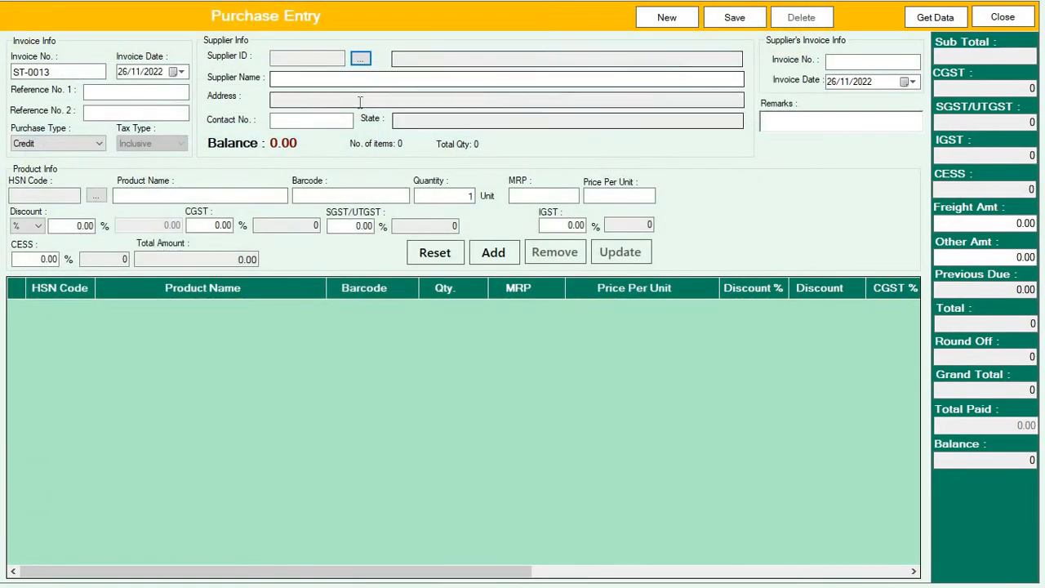
Enter a supplier contact number and look up matching suppliers
left_click(318, 120)
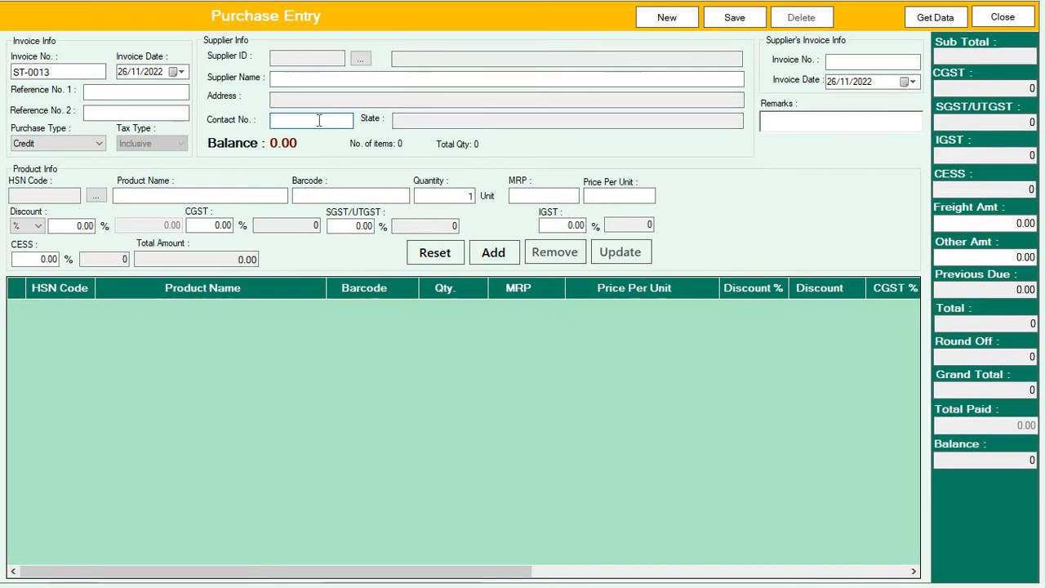
type("9090909090")
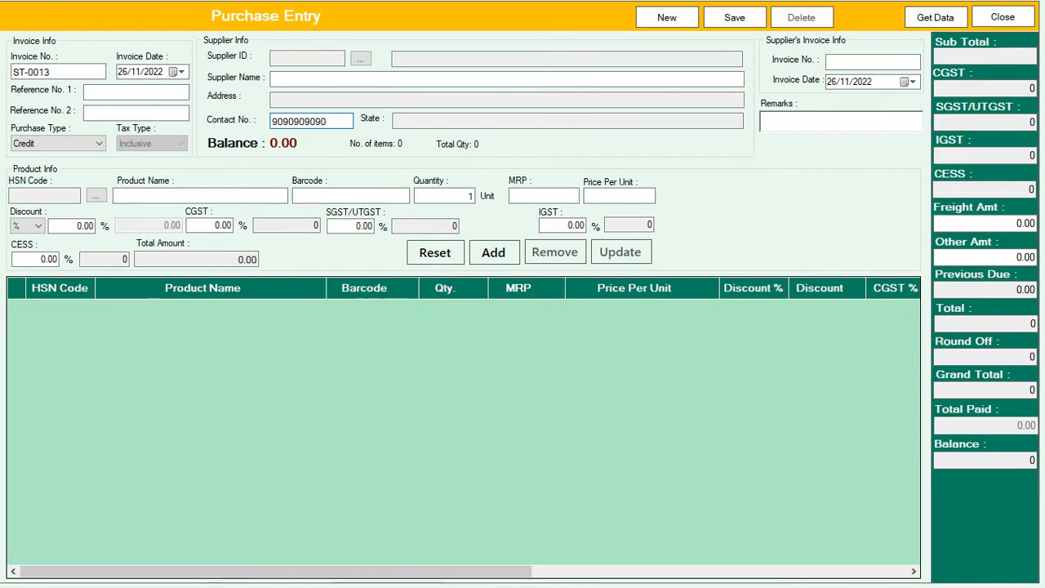
double_click(283, 116)
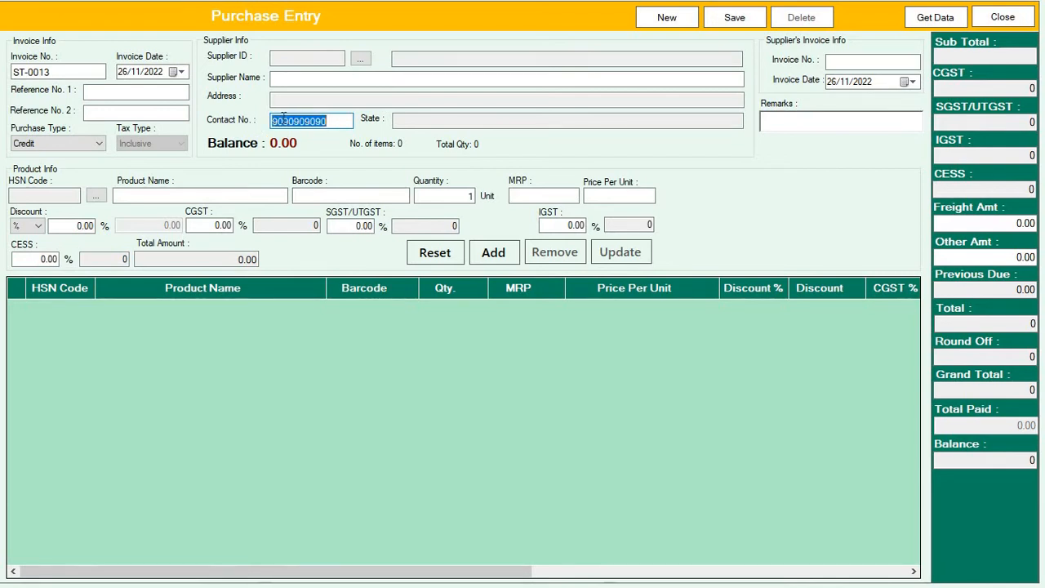
left_click(324, 118)
key("Return")
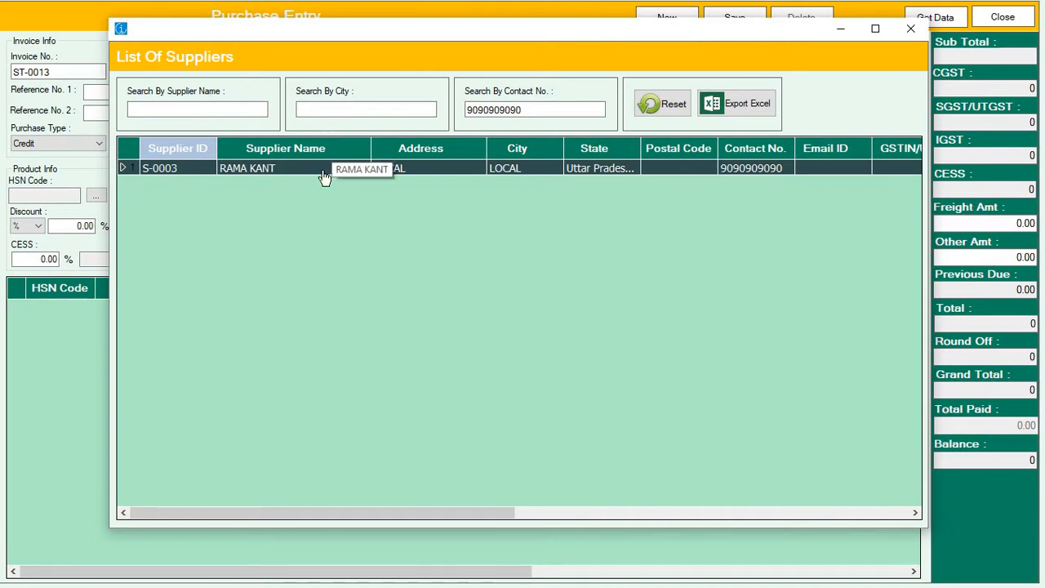
left_click(910, 29)
Change the last digits of the contact number and submit it to prompt a new supplier
left_click(353, 120)
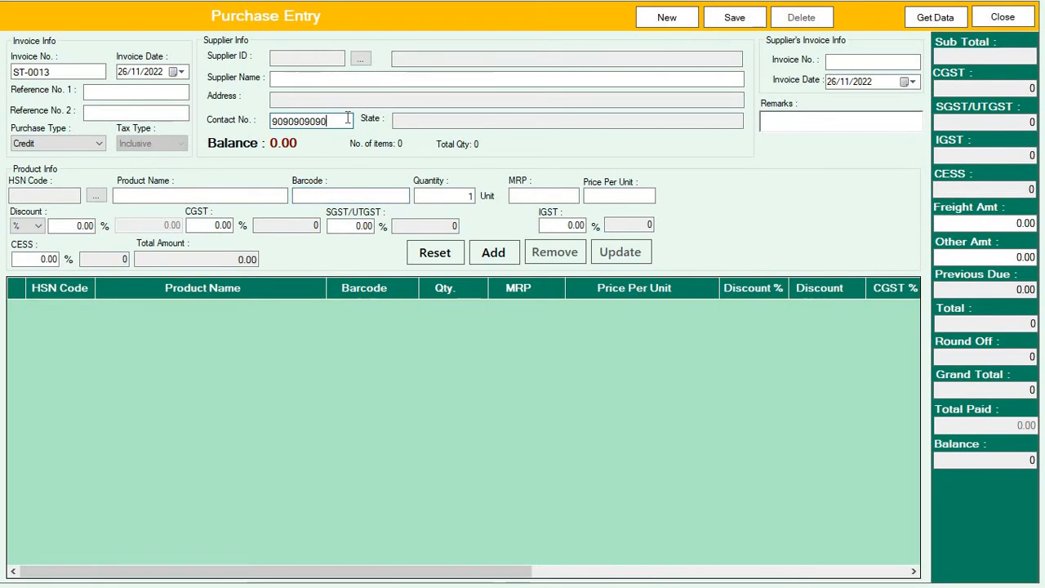
key("BackSpace")
key("BackSpace")
type("80")
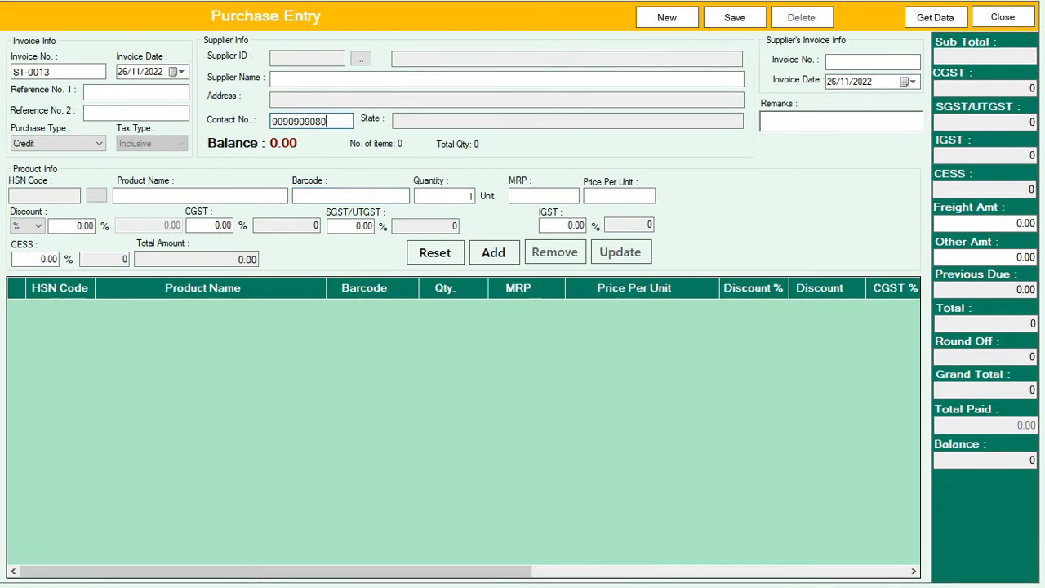
key("ctrl+a")
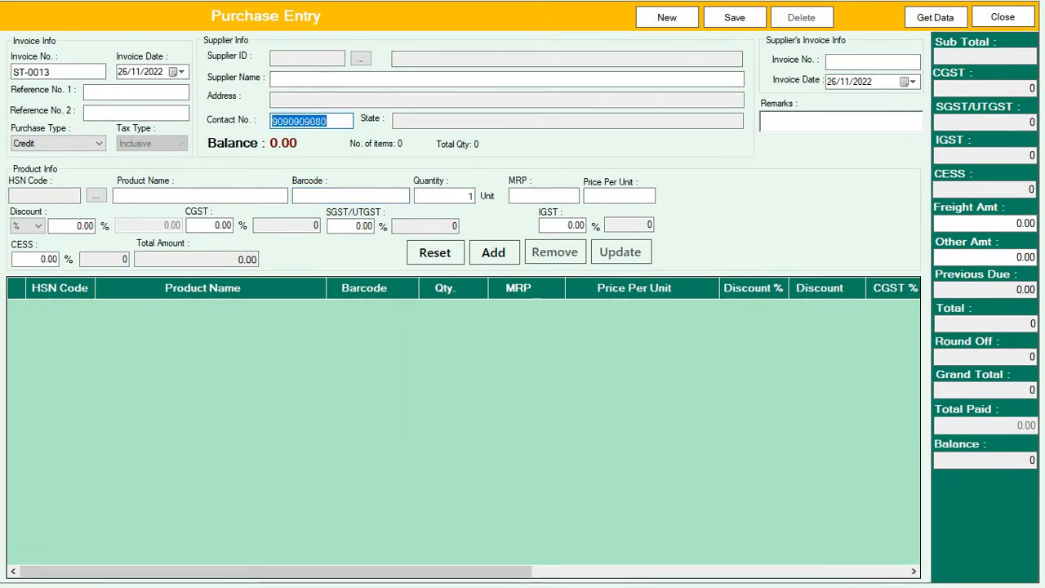
left_click(339, 122)
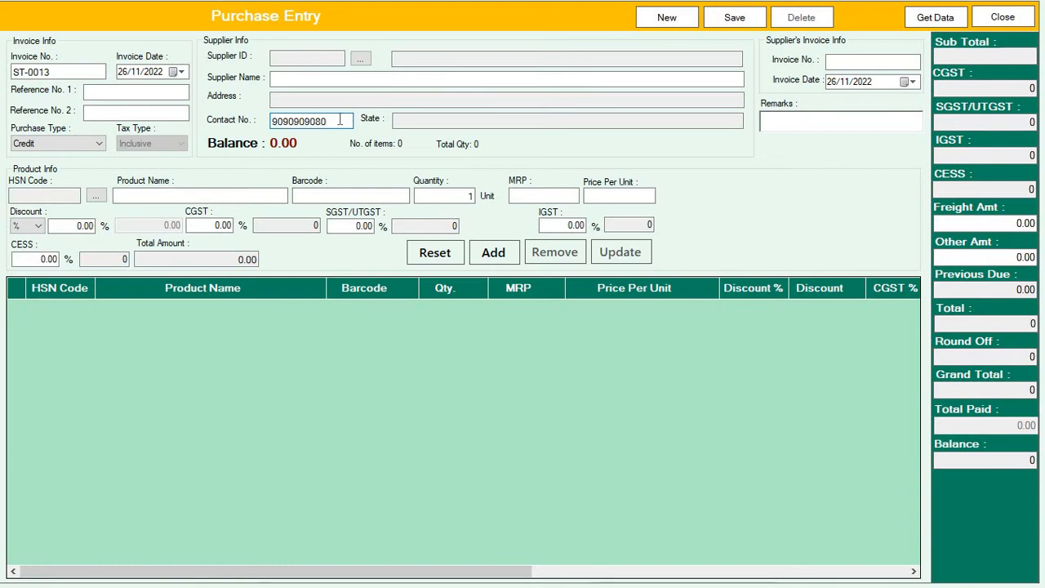
key("Return")
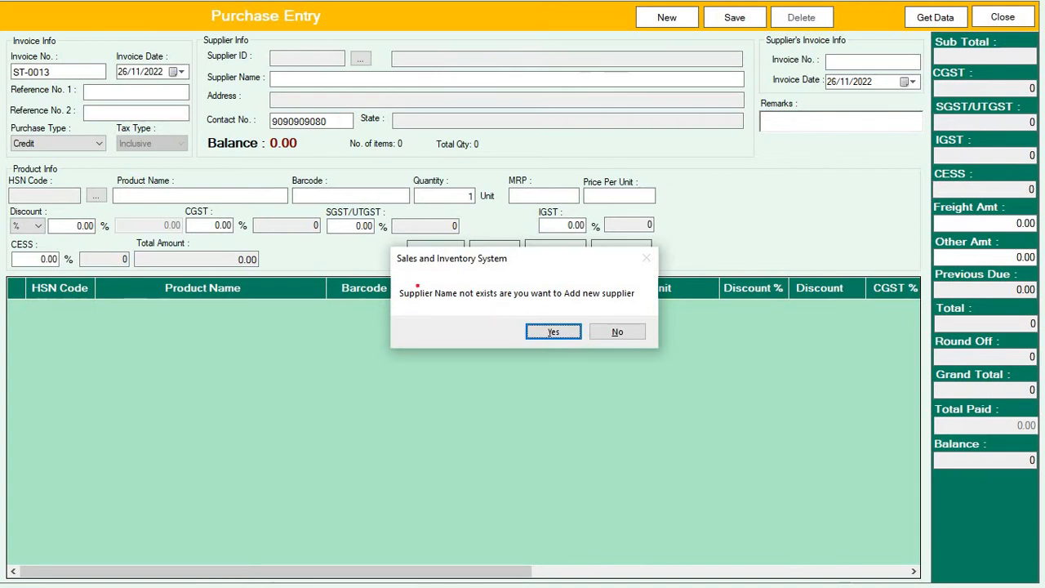
Answer Yes on the 'Supplier Name not exists' prompt to add a new supplier
mouse_move(397, 286)
left_mouse_down()
mouse_move(519, 309)
mouse_move(639, 307)
left_mouse_up()
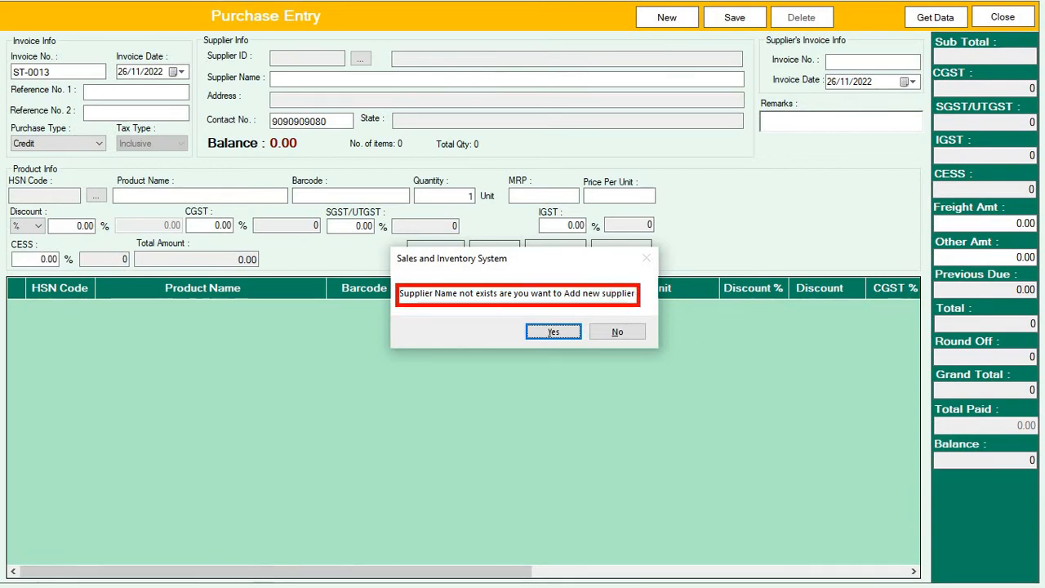
key("Escape")
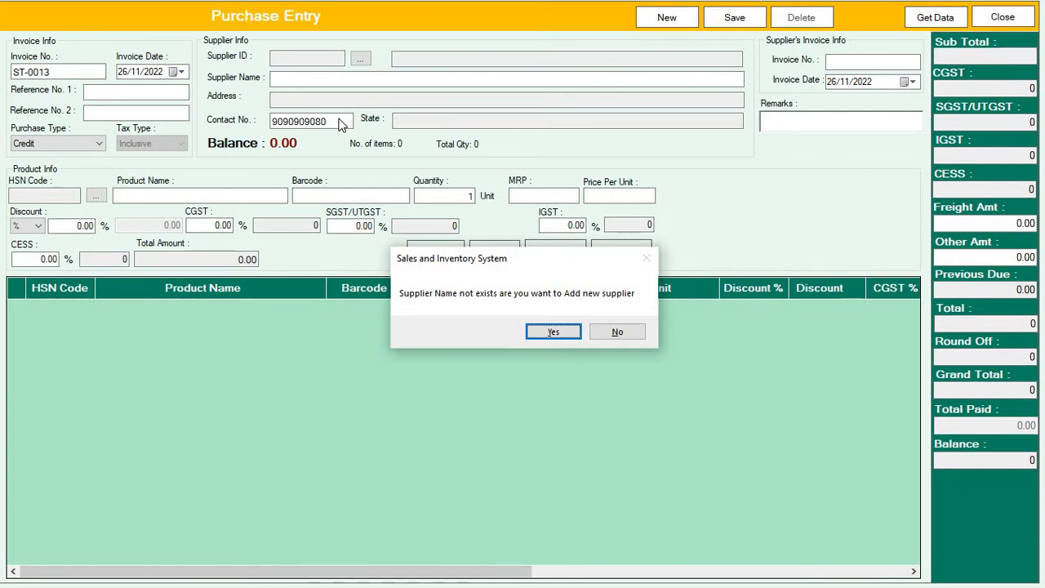
key("Return")
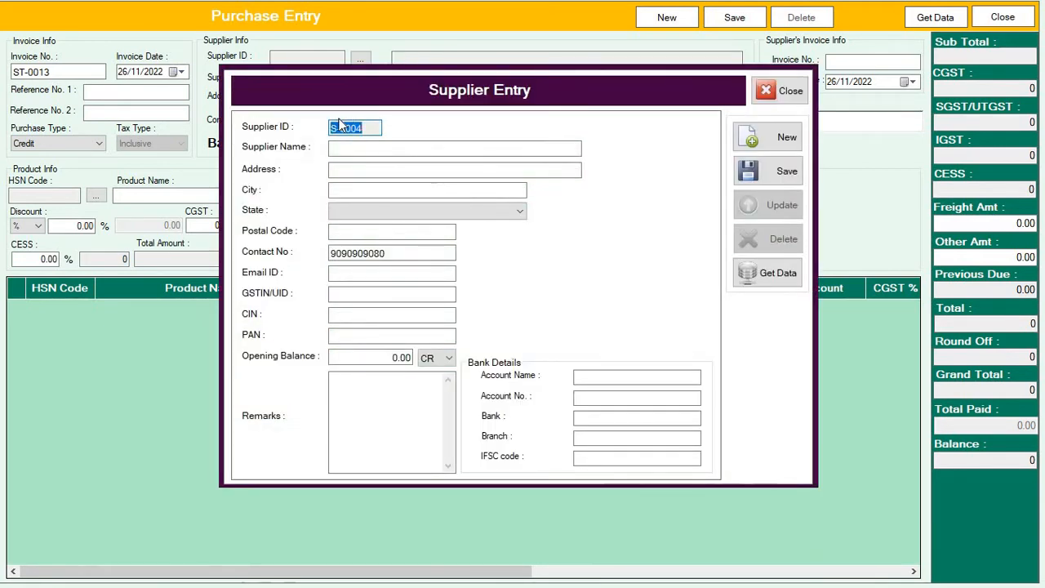
Fill in the supplier's name and address and choose state Uttar Pradesh [09]
left_click(389, 157)
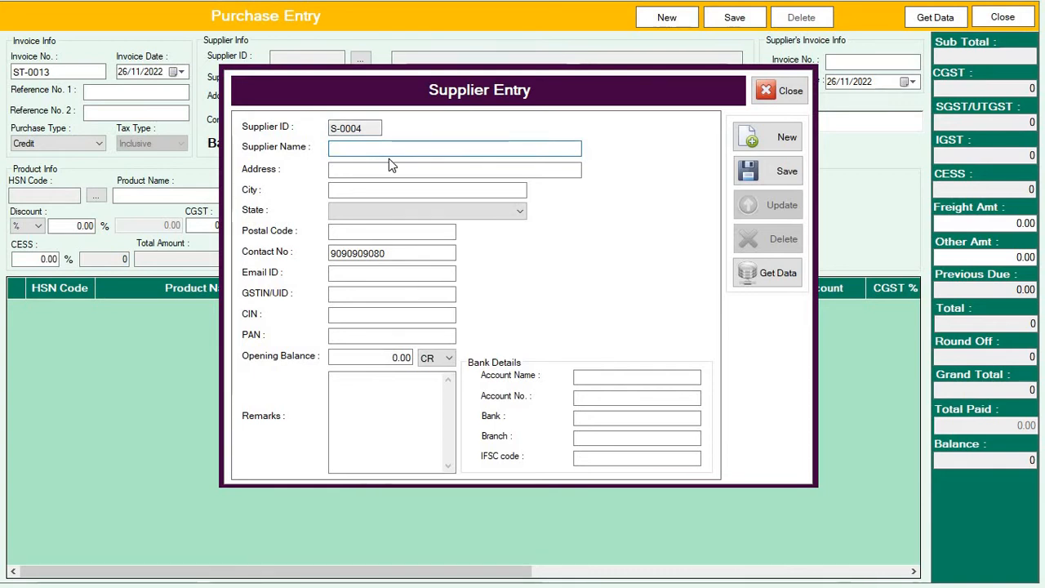
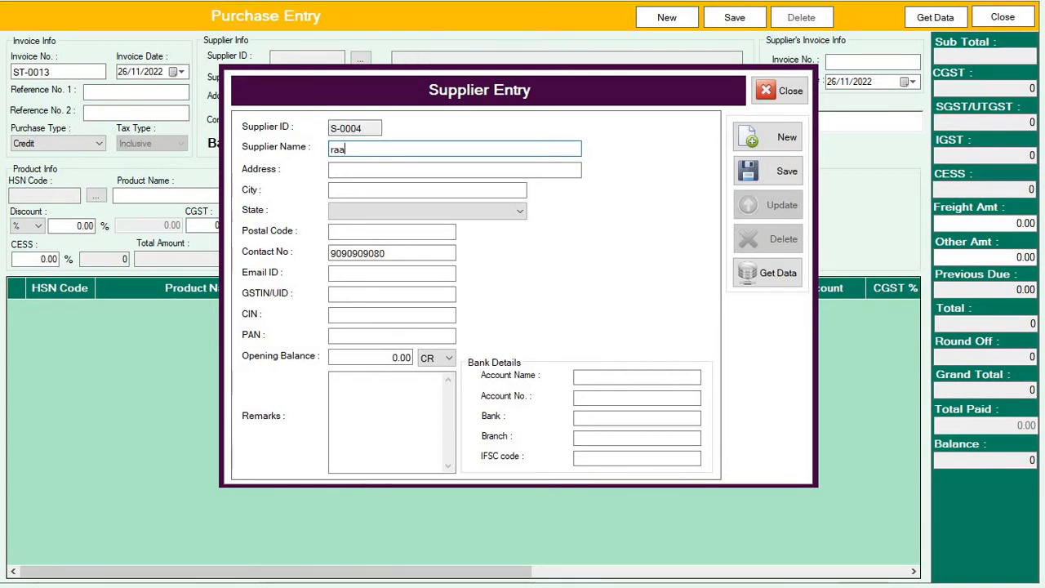
key("Tab")
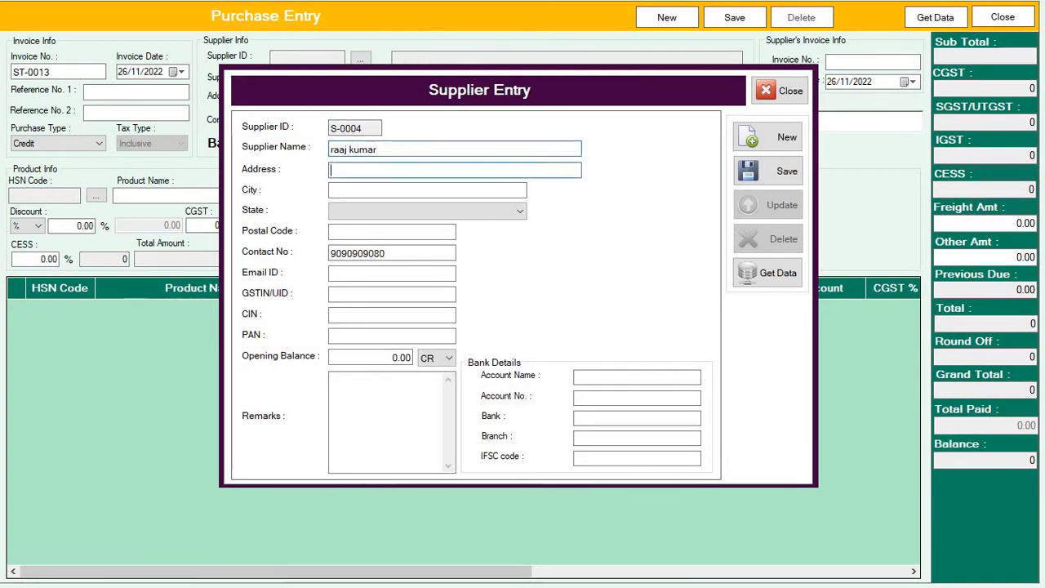
type("loca")
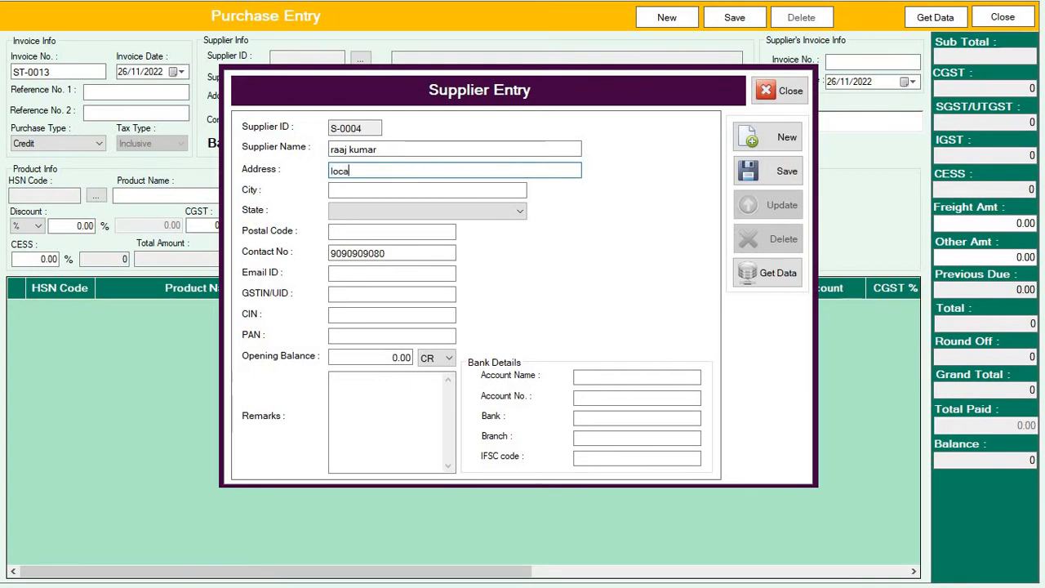
type("l")
key("Tab")
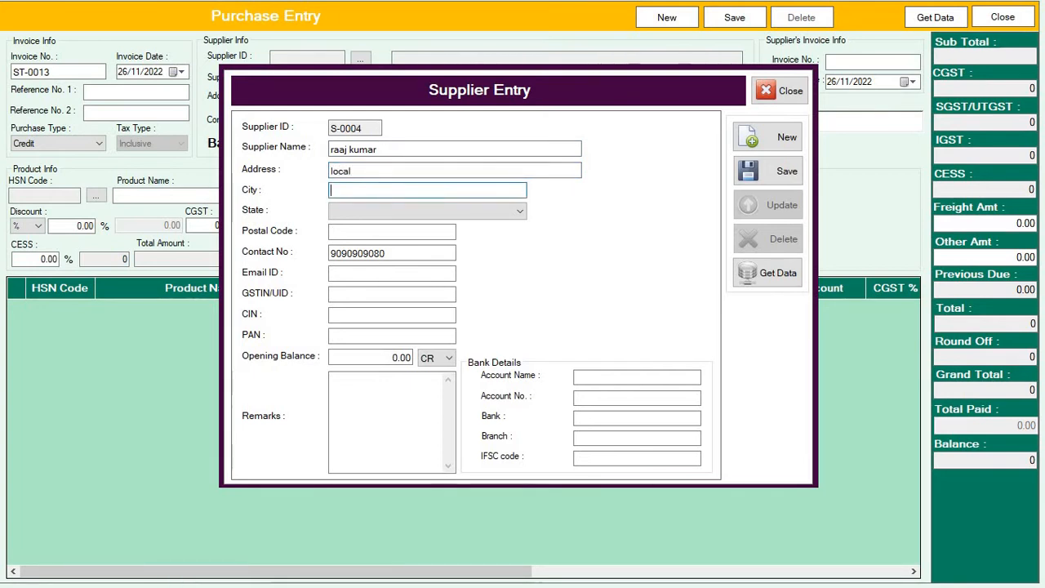
type("local")
key("Tab")
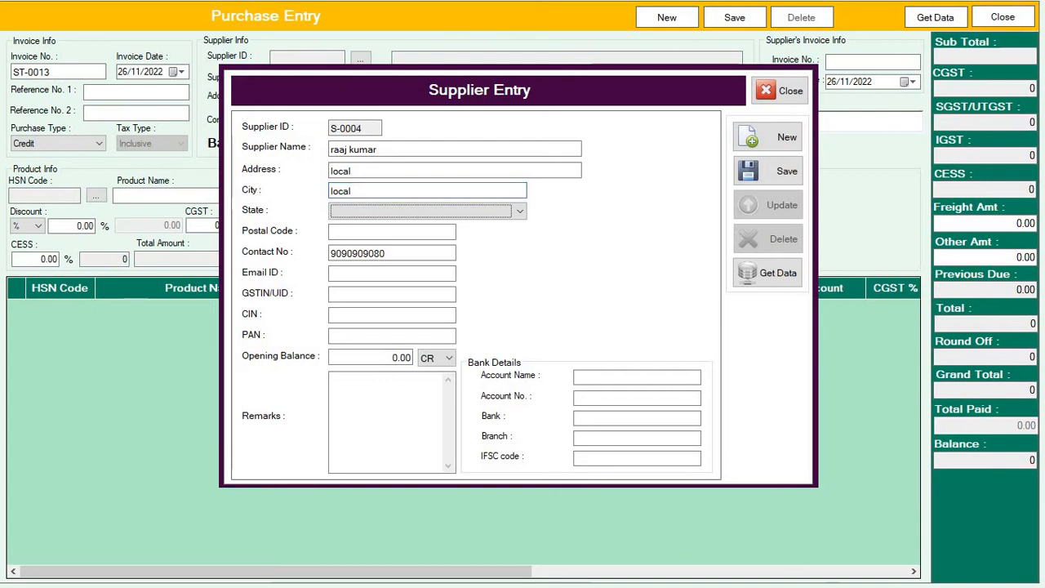
key("Down")
key("Down")
key("Down")
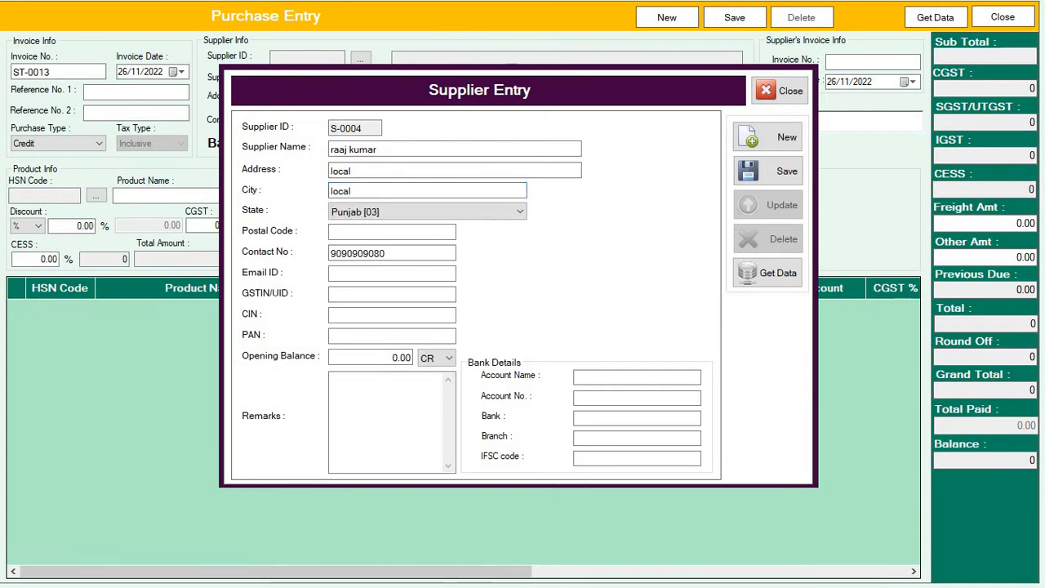
key("u")
key("Down")
key("Down")
key("Down")
key("Down")
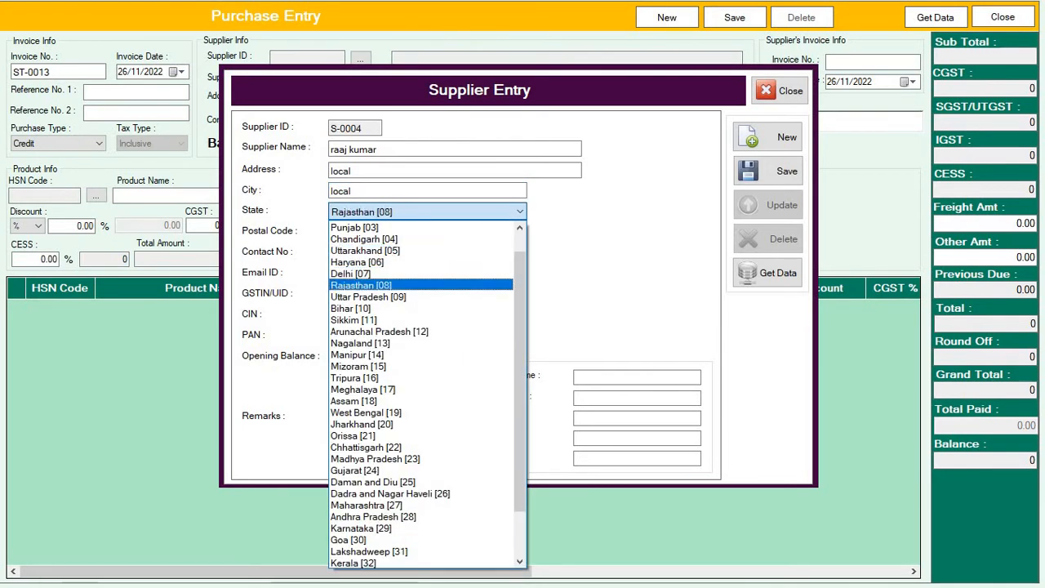
key("Tab")
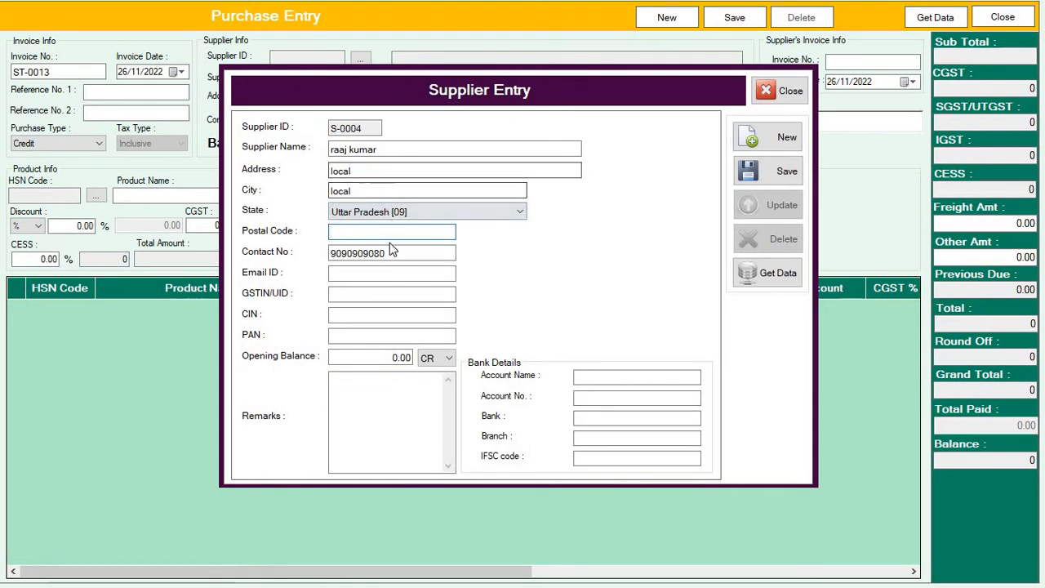
Keep the opening balance type CR and save the new supplier record
left_click(431, 362)
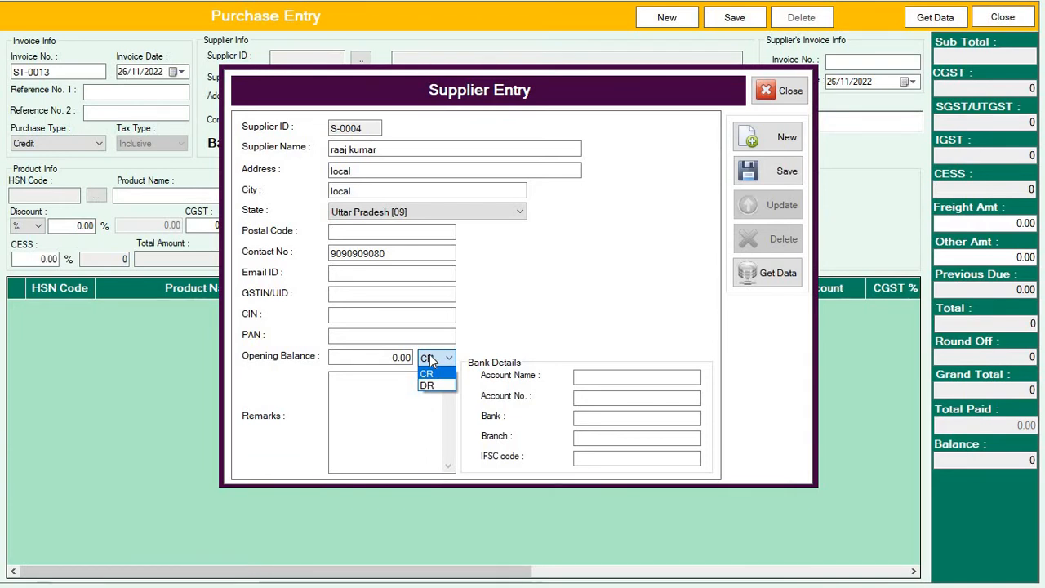
left_click(388, 358)
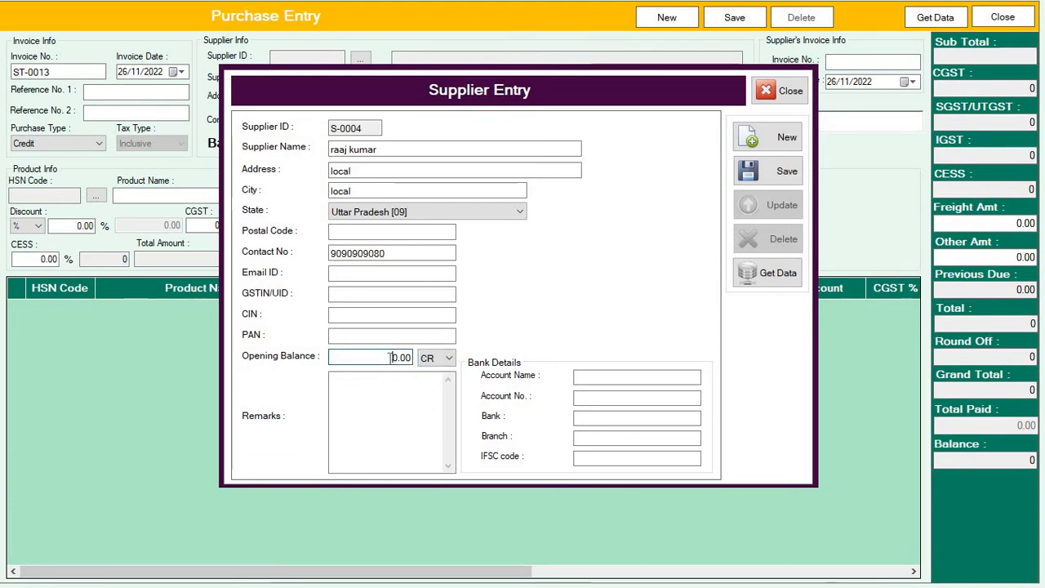
left_click(388, 357)
left_click(780, 180)
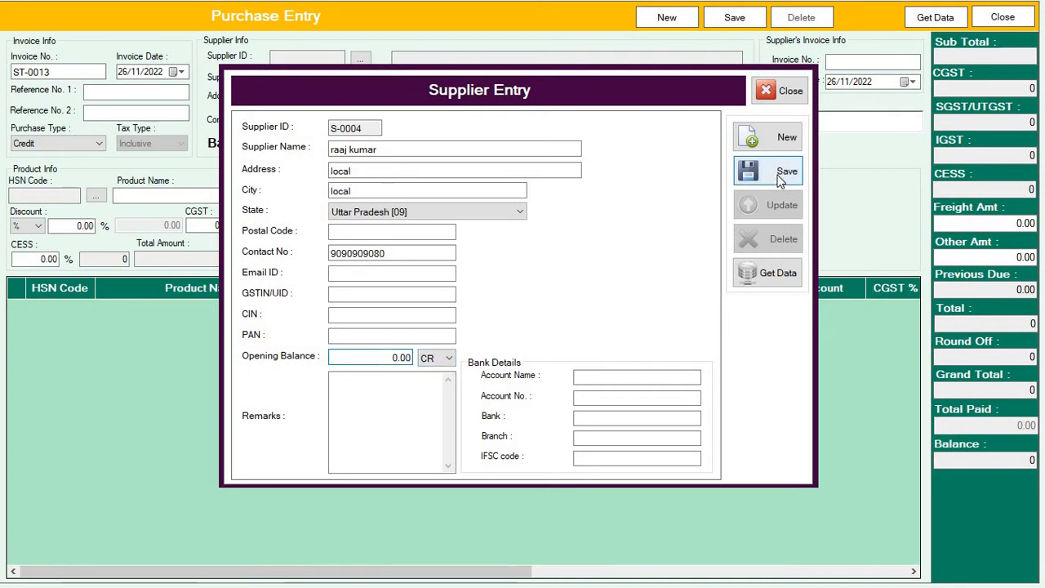
left_click(557, 340)
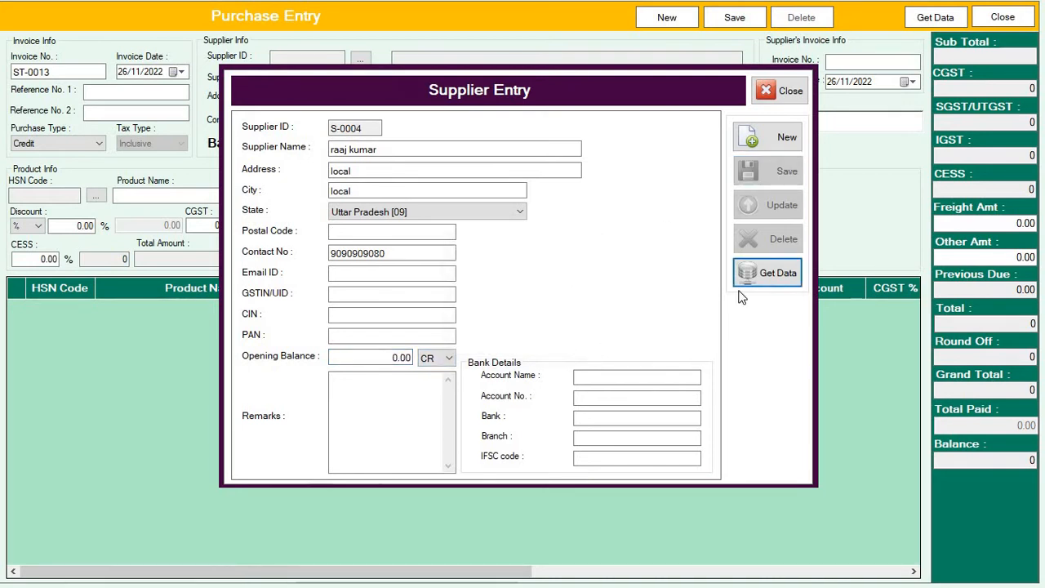
Close Supplier Entry and fetch the new supplier into ST-0013 by contact number
left_click(790, 90)
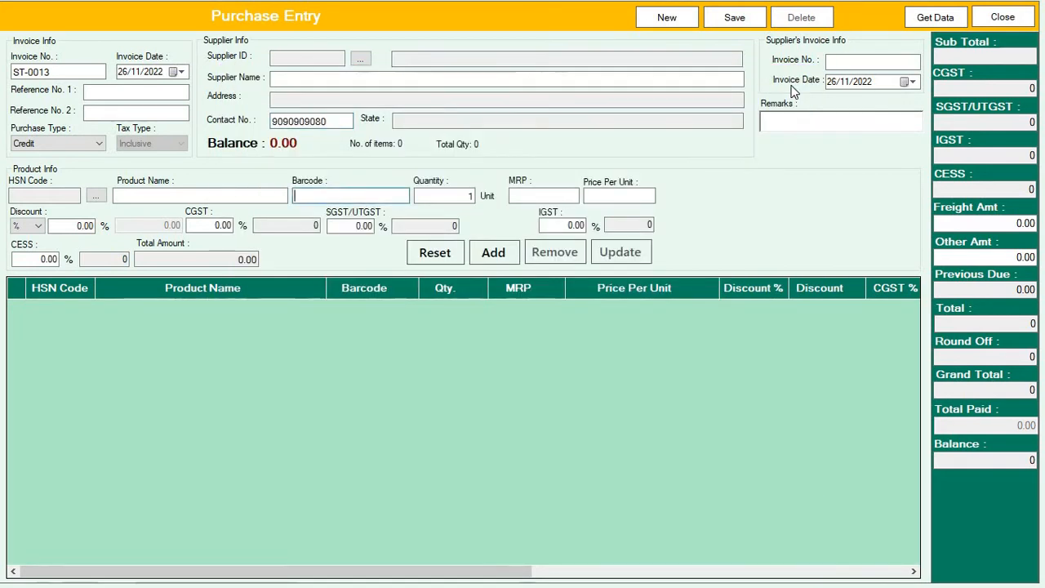
left_click(339, 122)
key("Return")
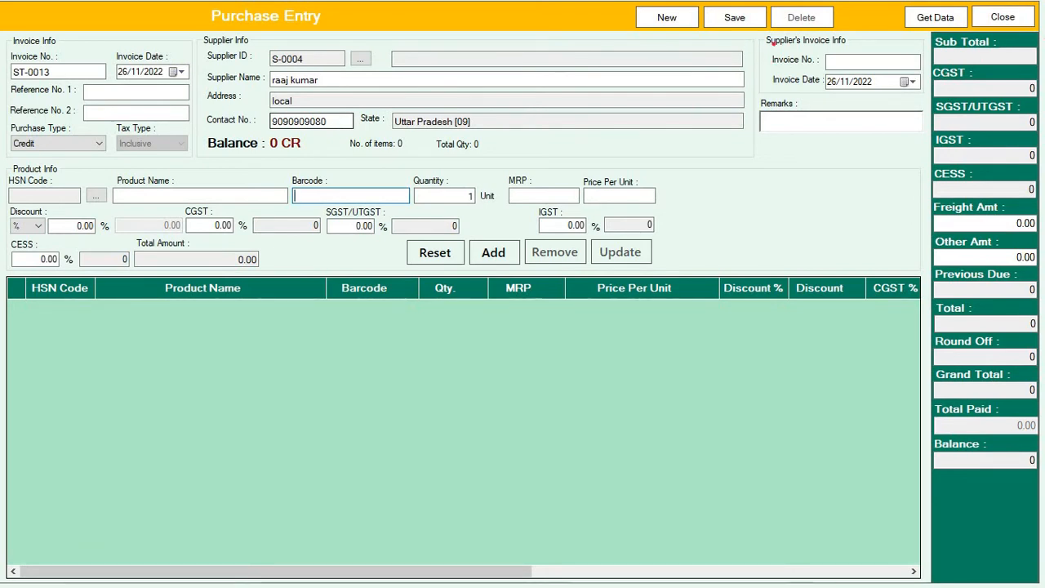
mouse_move(767, 53)
left_mouse_down()
mouse_move(782, 64)
mouse_move(903, 59)
mouse_move(764, 54)
left_mouse_up()
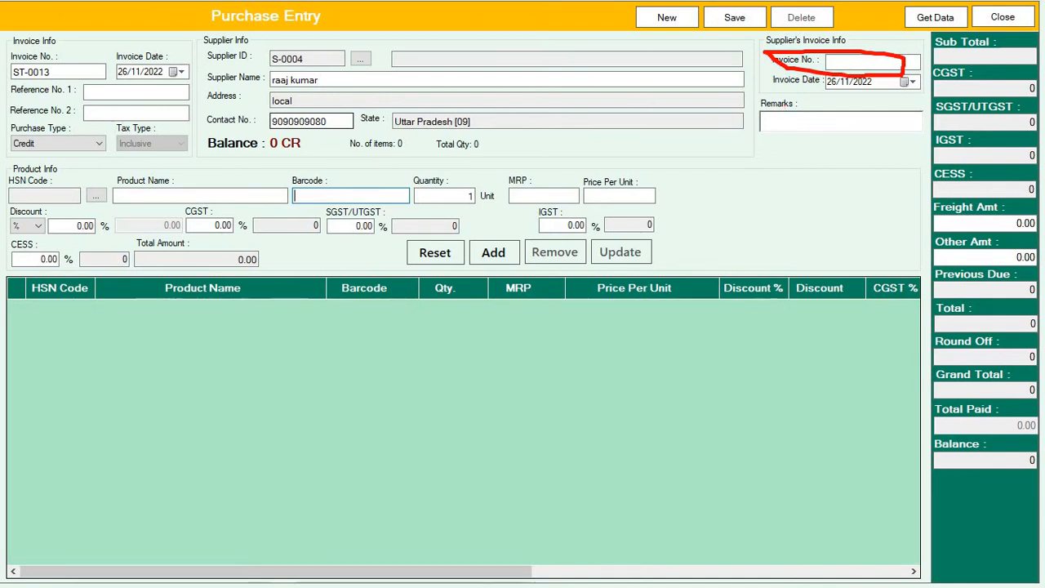
key("Escape")
left_click(845, 80)
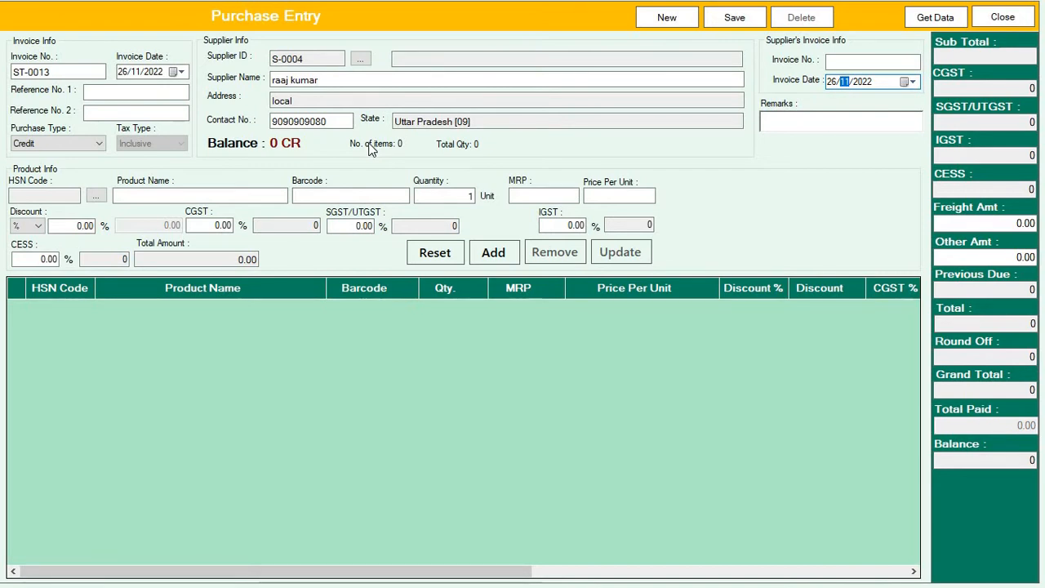
left_click(321, 197)
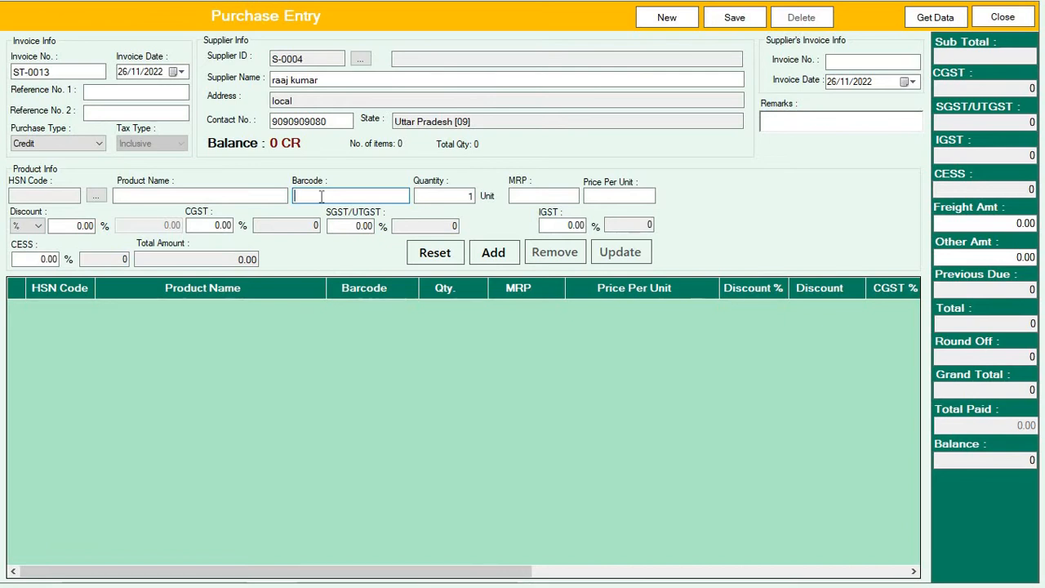
Look up barcode 0061 to load product xyz and enter quantity 20
type("000")
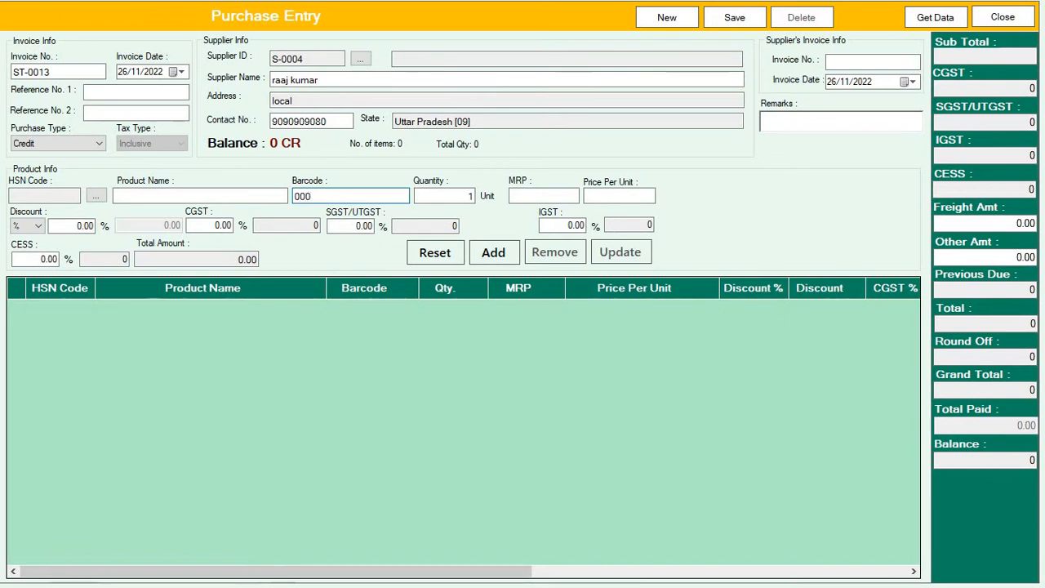
key("BackSpace")
type("61")
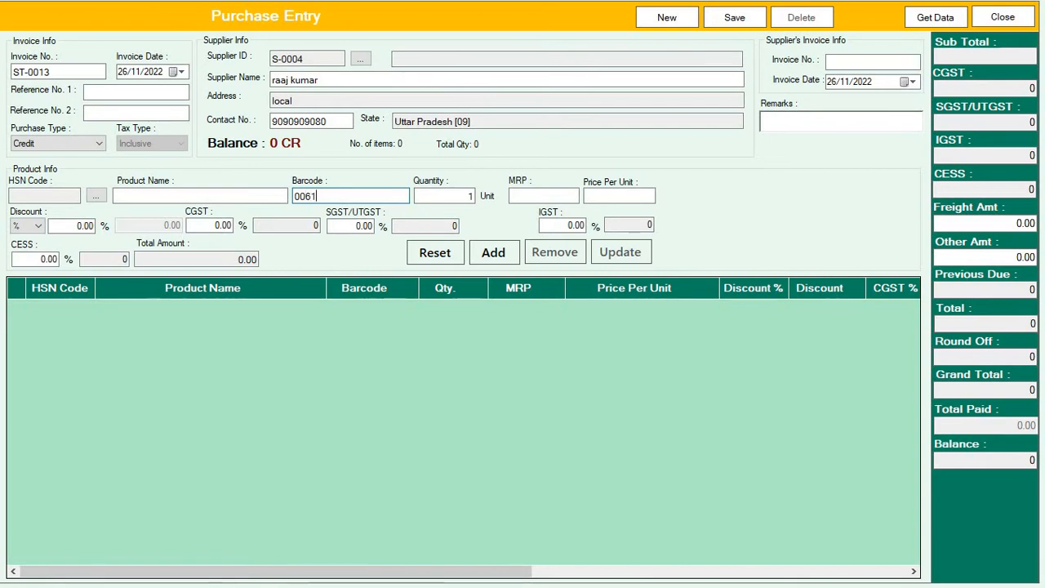
key("Return")
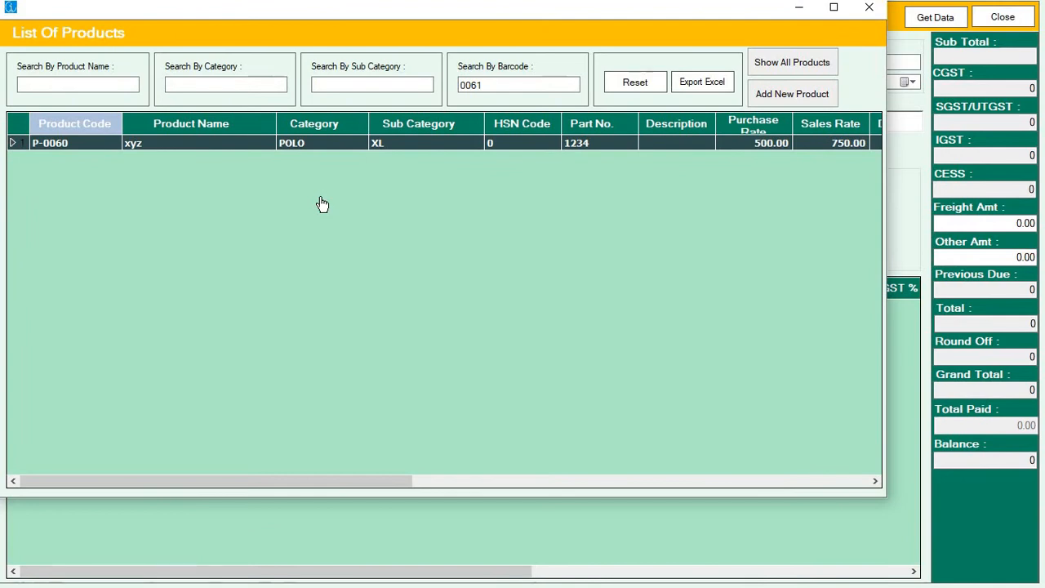
key("Return")
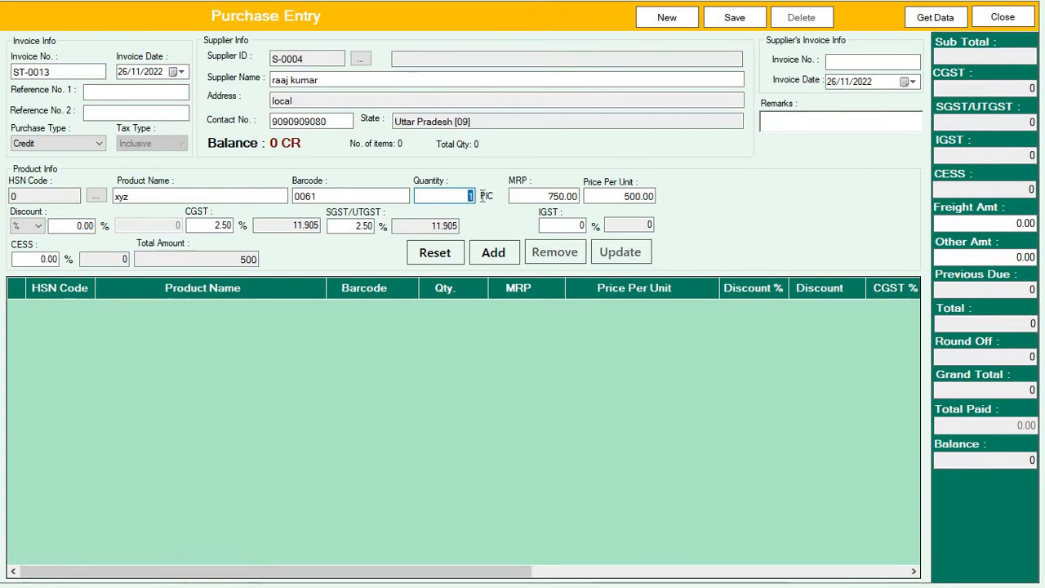
type("20")
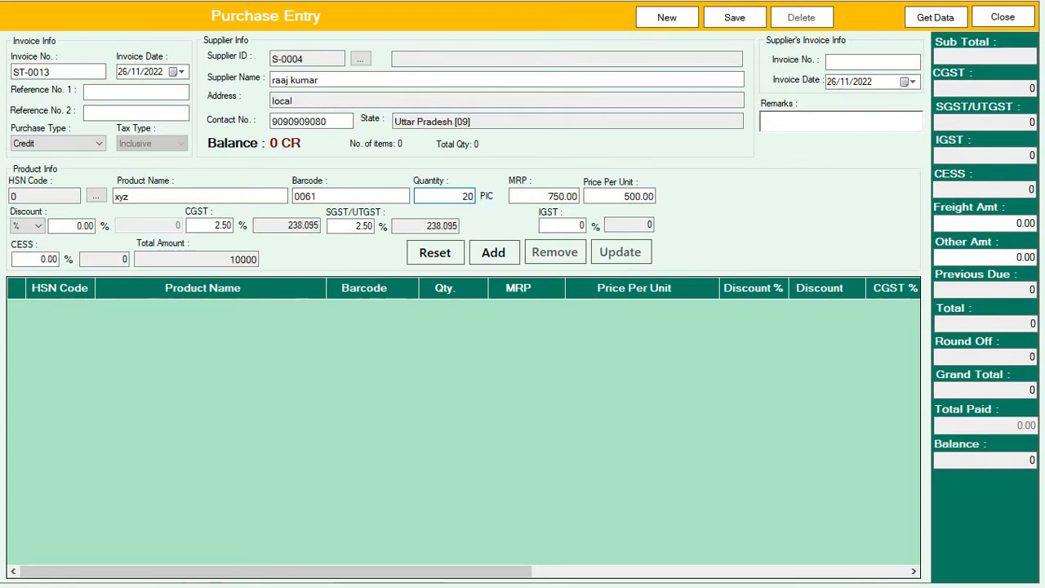
Check the line's MRP 750.00, price 500.00, discount and CGST values
left_click(534, 196)
left_click_drag(535, 196, 601, 204)
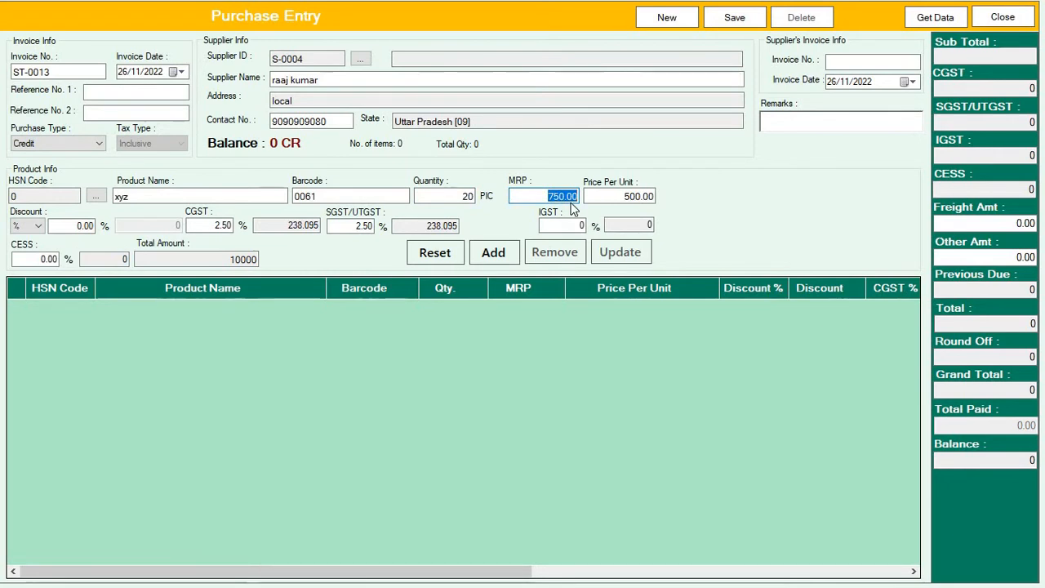
left_click(630, 196)
left_click_drag(609, 202, 683, 204)
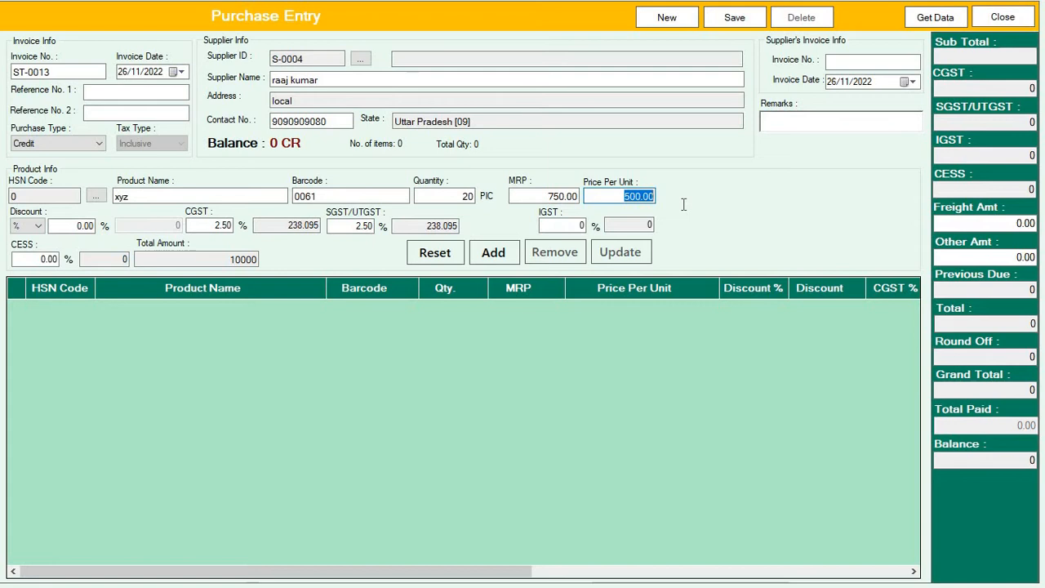
left_click(626, 197)
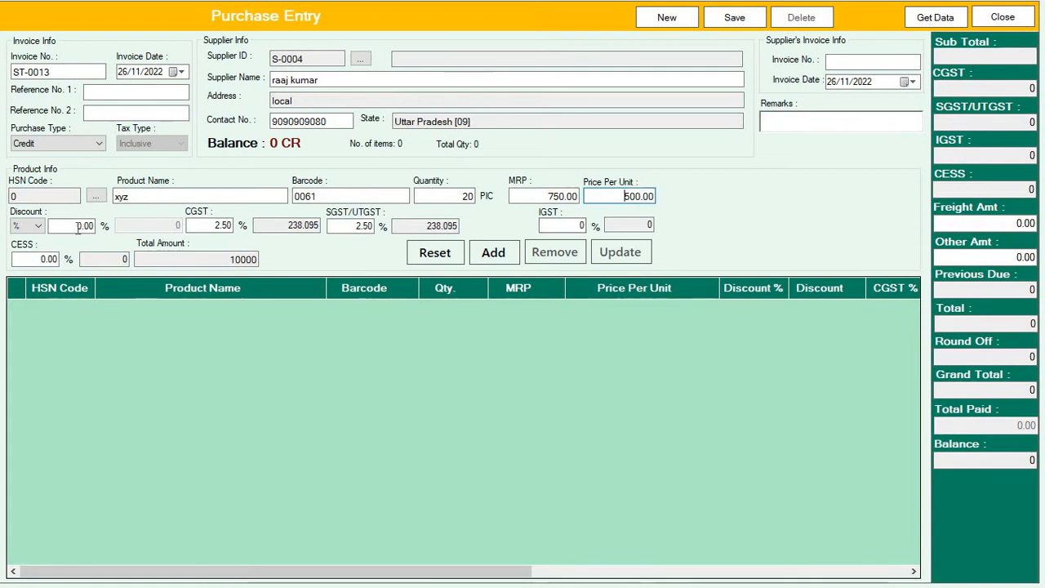
left_click(78, 226)
left_click(214, 229)
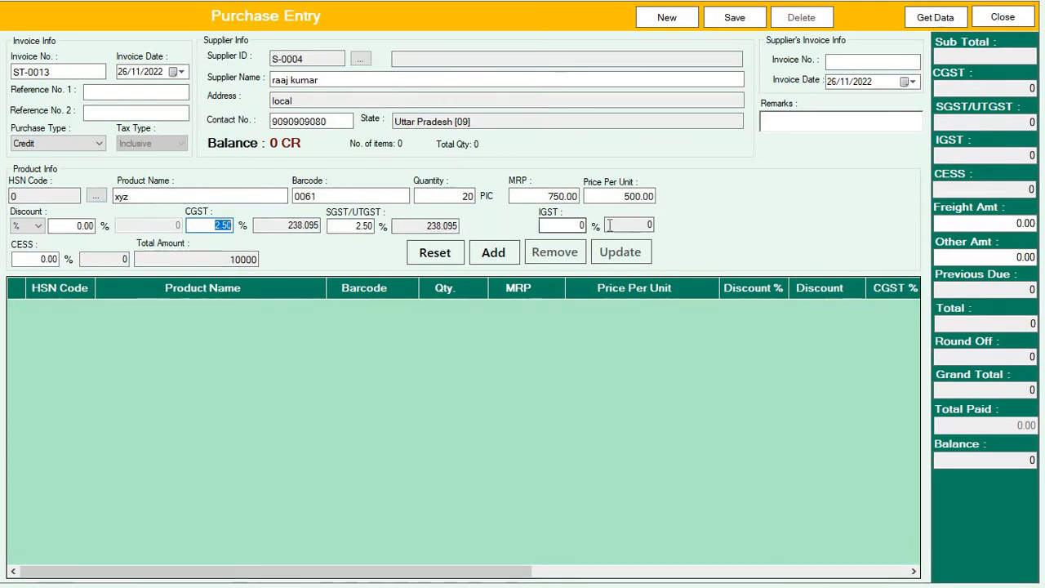
Verify IGST and the 10000 total, then add the xyz line to the purchase
left_click(552, 225)
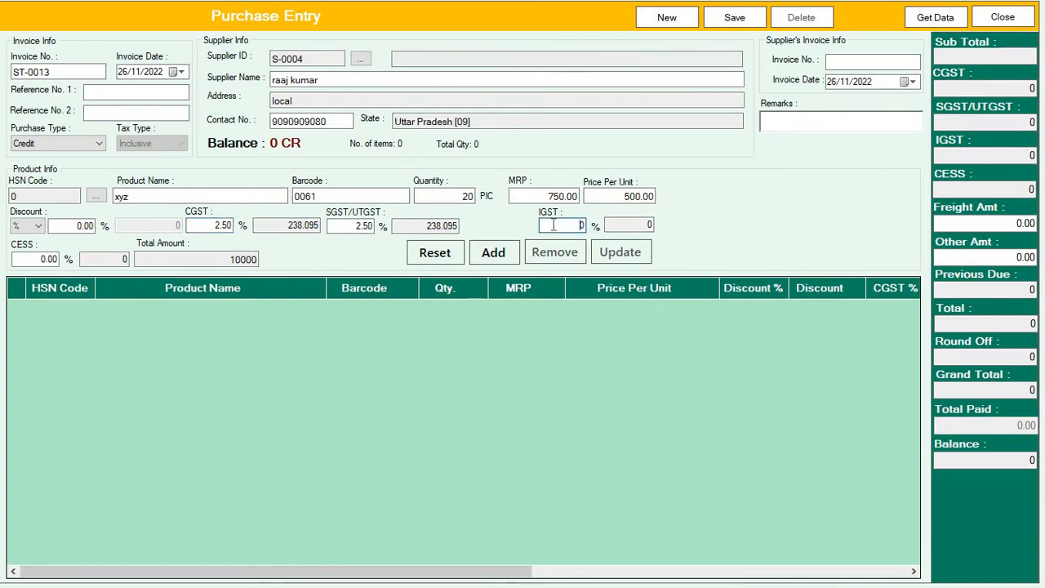
left_click(226, 258)
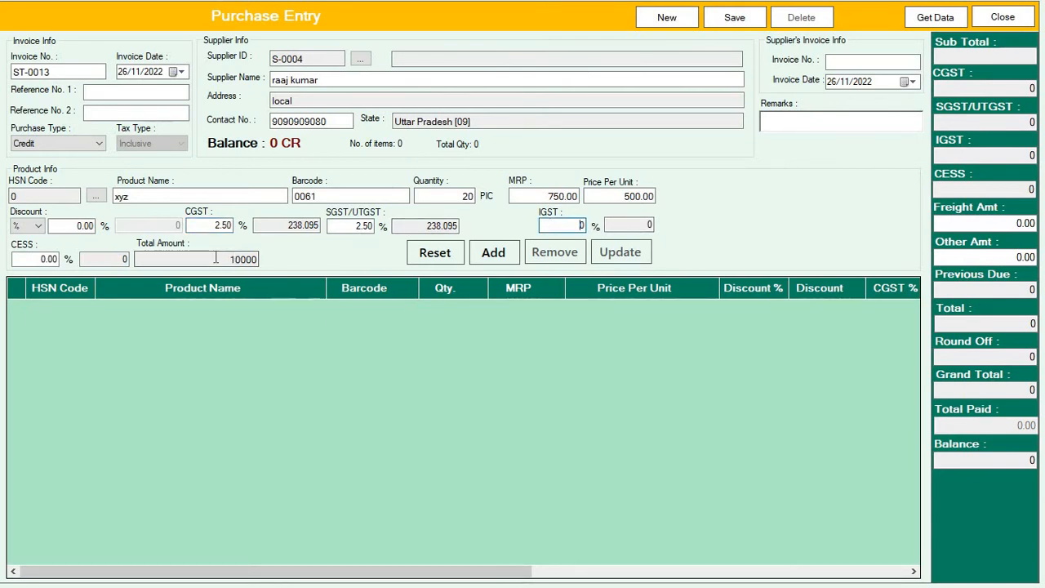
left_click(465, 194)
left_click_drag(230, 258, 304, 253)
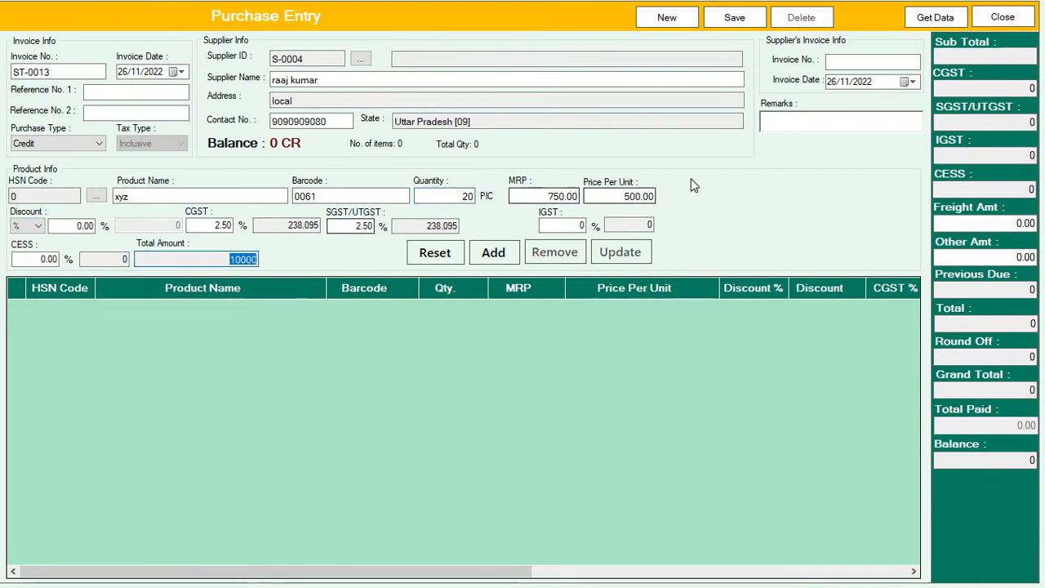
left_click_drag(615, 195, 728, 195)
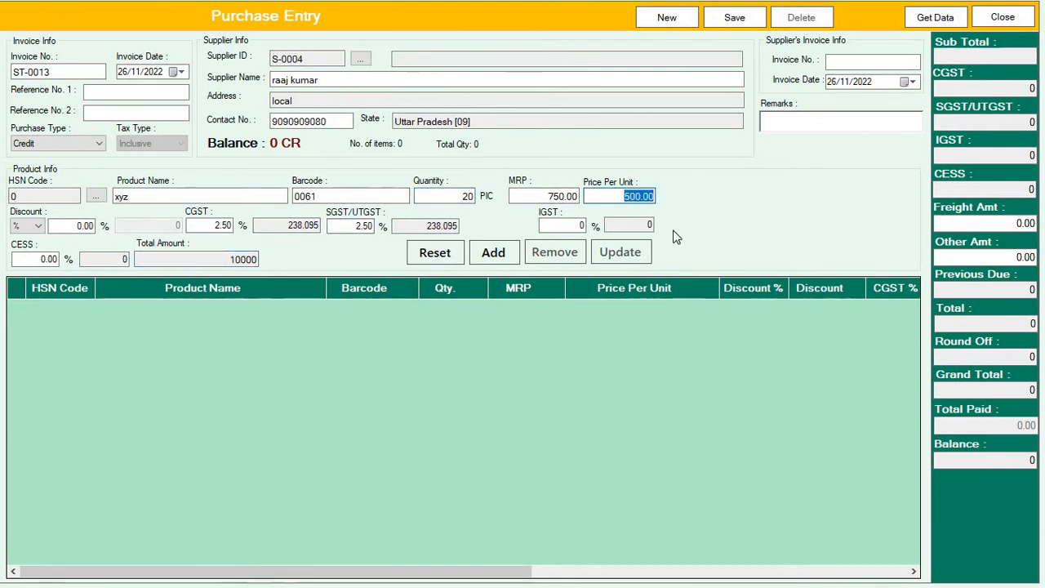
left_click(496, 260)
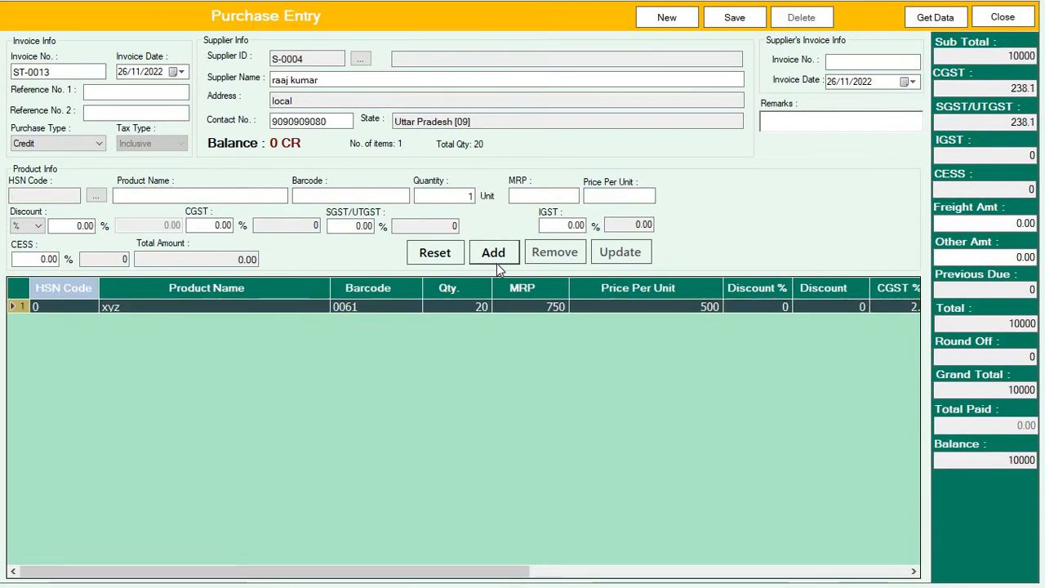
Add one t shirt (barcode 0059) at 500 to purchase ST-0013, making the total 10500
left_click(400, 195)
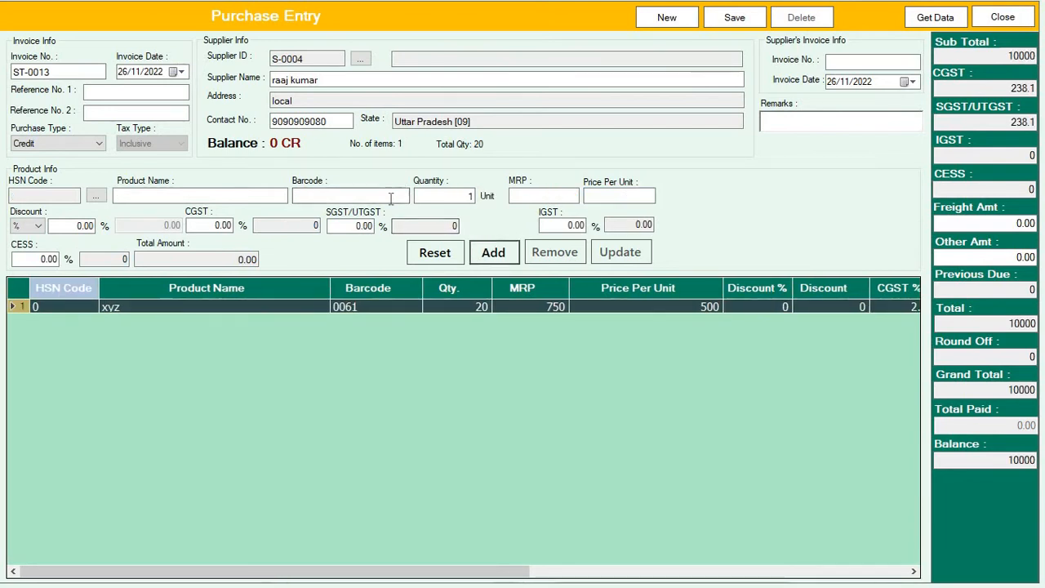
type("00")
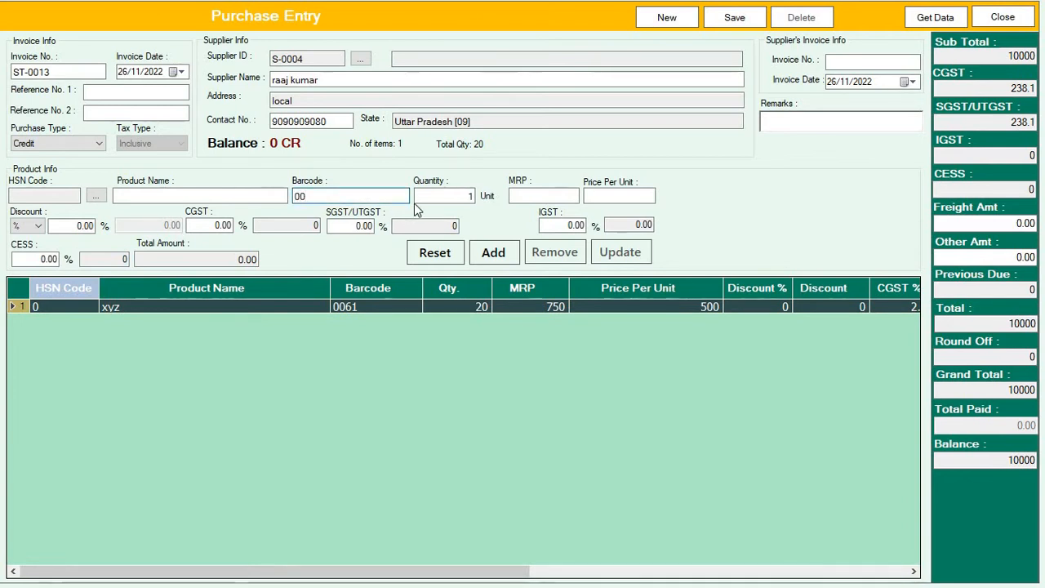
type("59")
key("Return")
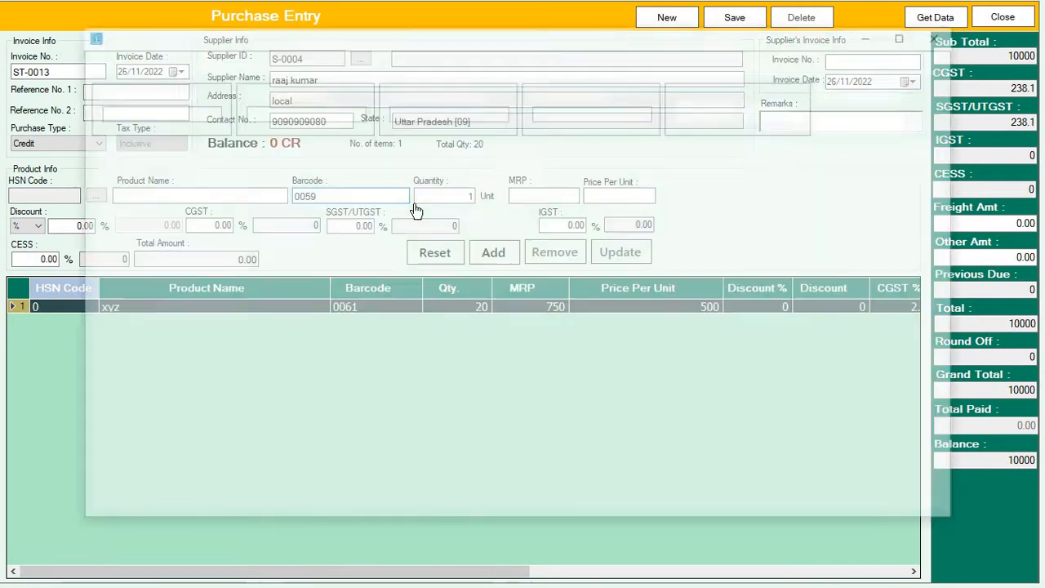
key("Return")
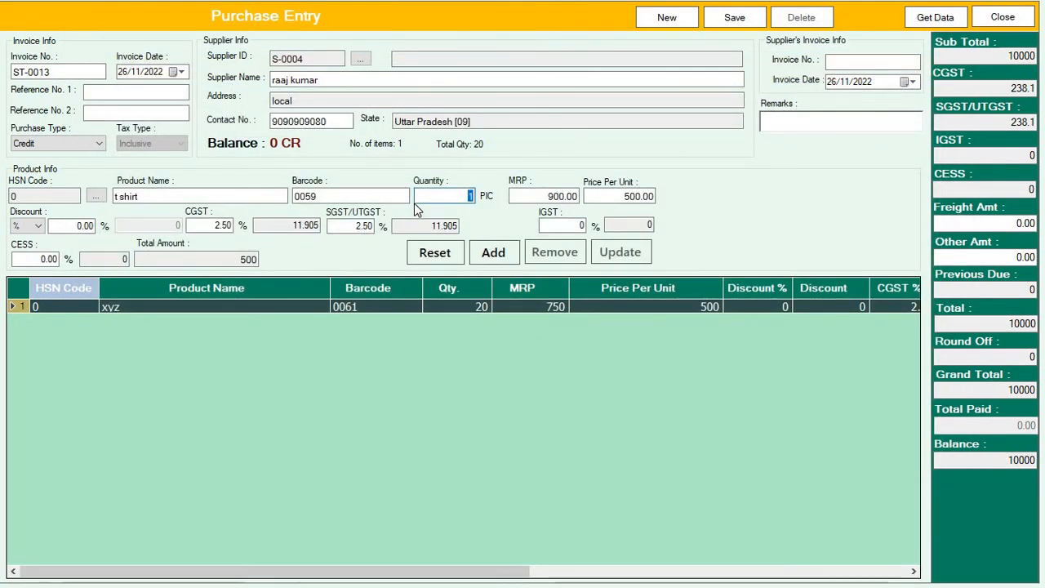
left_click(500, 255)
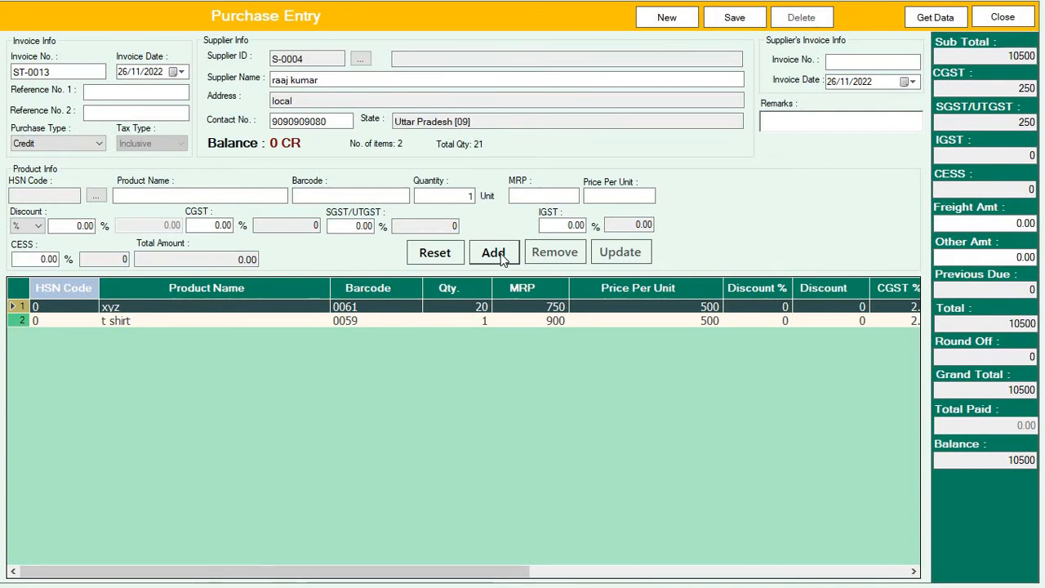
left_click(96, 196)
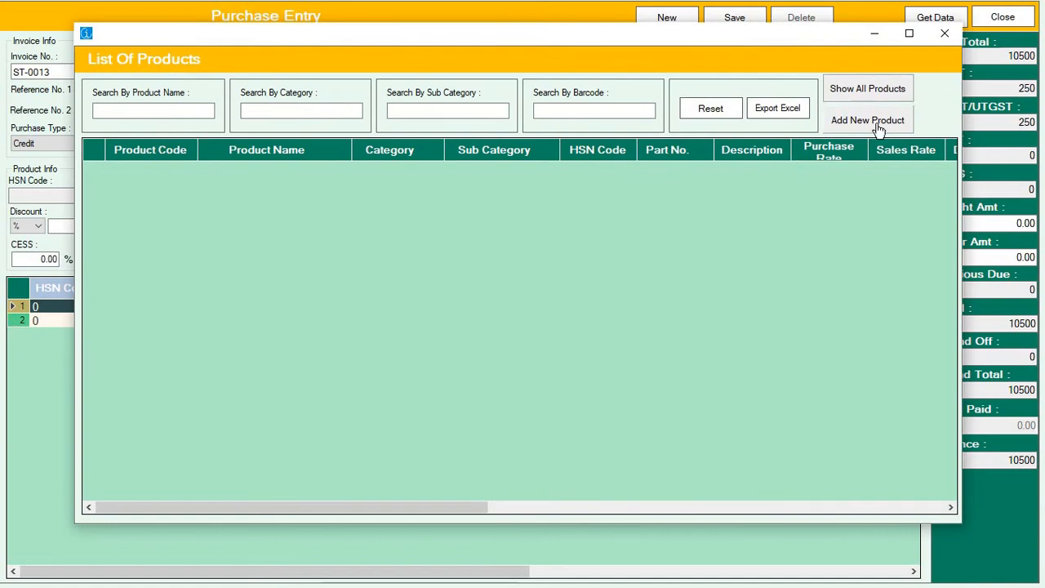
Close the new Product Entry form and the List Of Products window to return to ST-0013
left_click(880, 123)
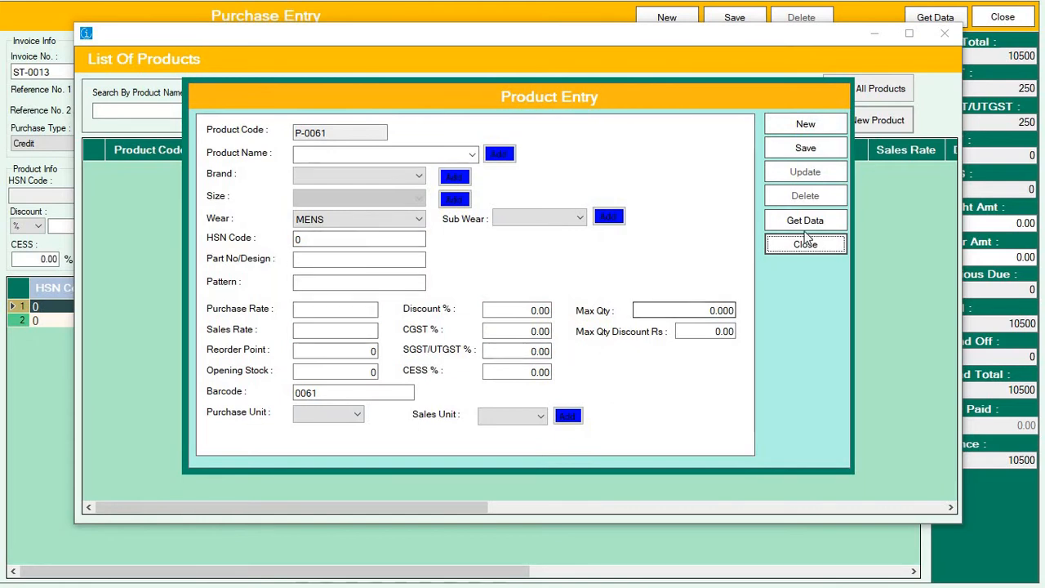
left_click(837, 245)
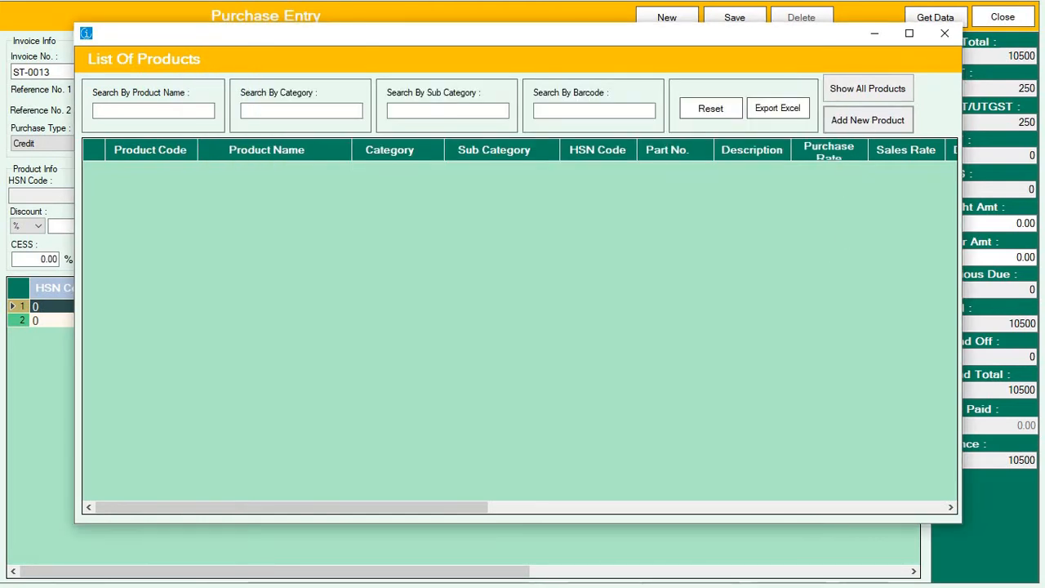
left_click(943, 34)
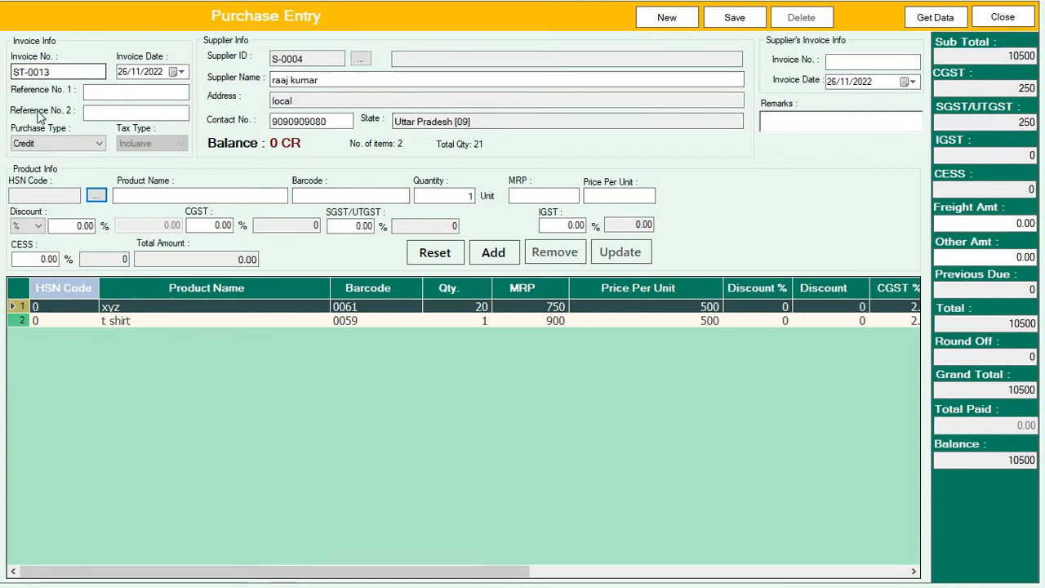
Set Purchase Type to Cash and try saving, dismissing the zero-payment warning
left_click(53, 143)
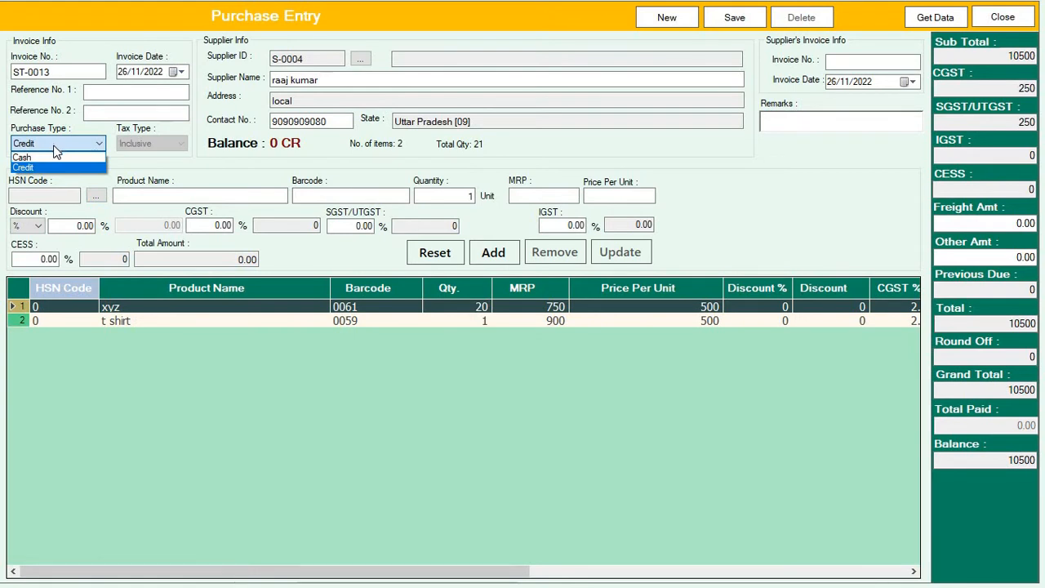
left_click(45, 157)
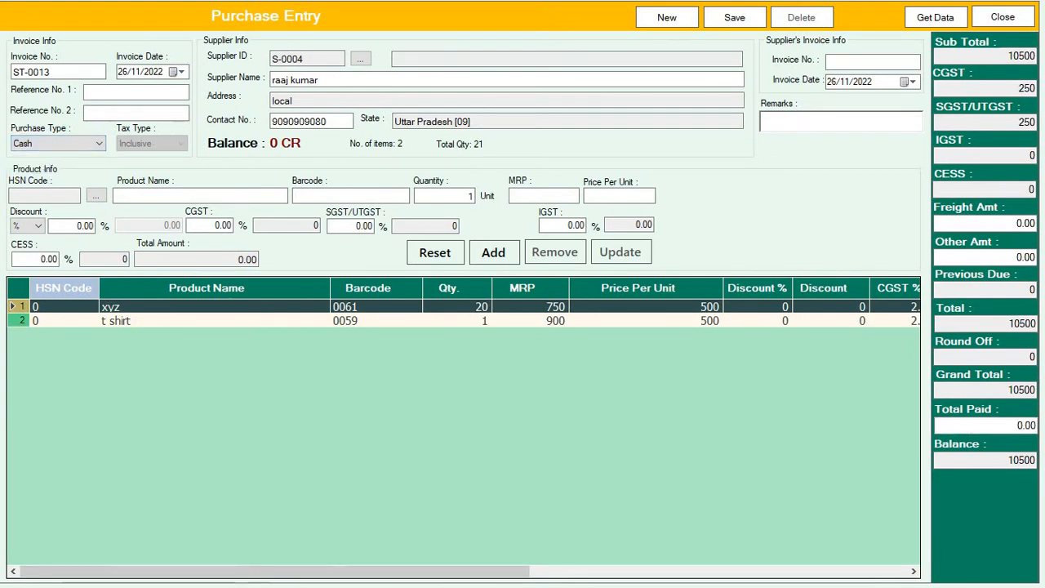
left_click(750, 23)
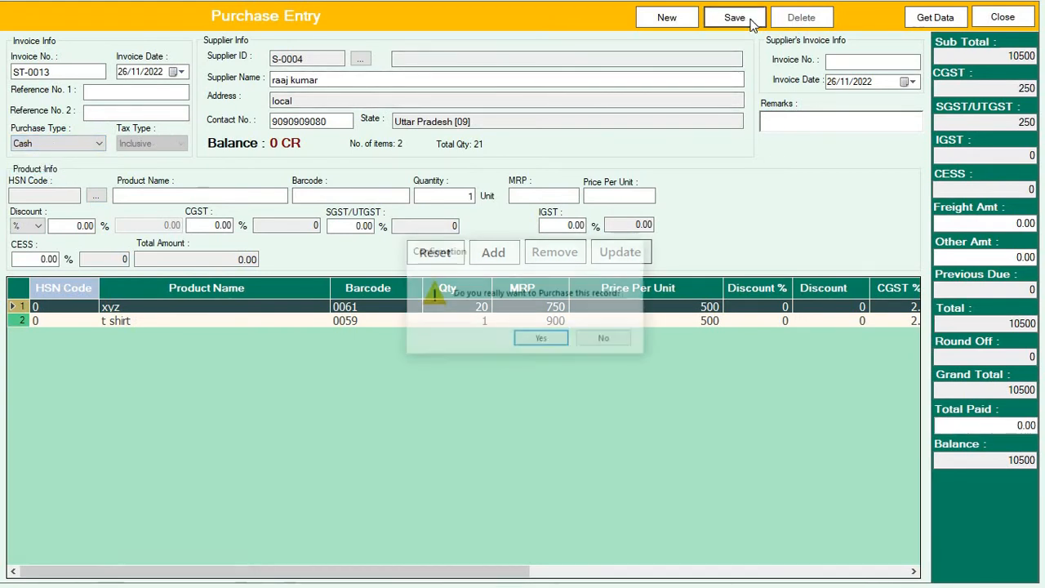
key("Return")
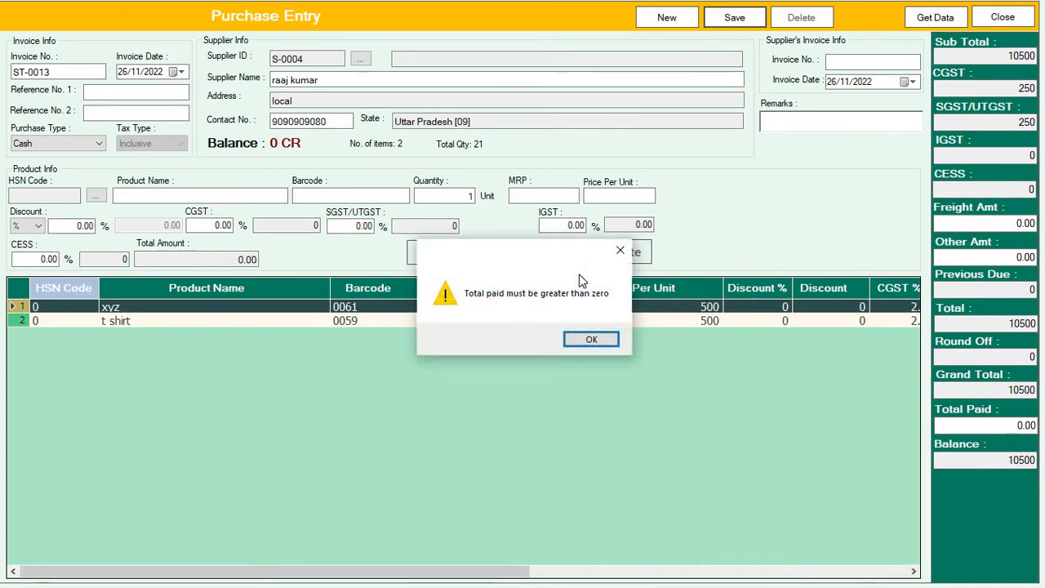
key("Return")
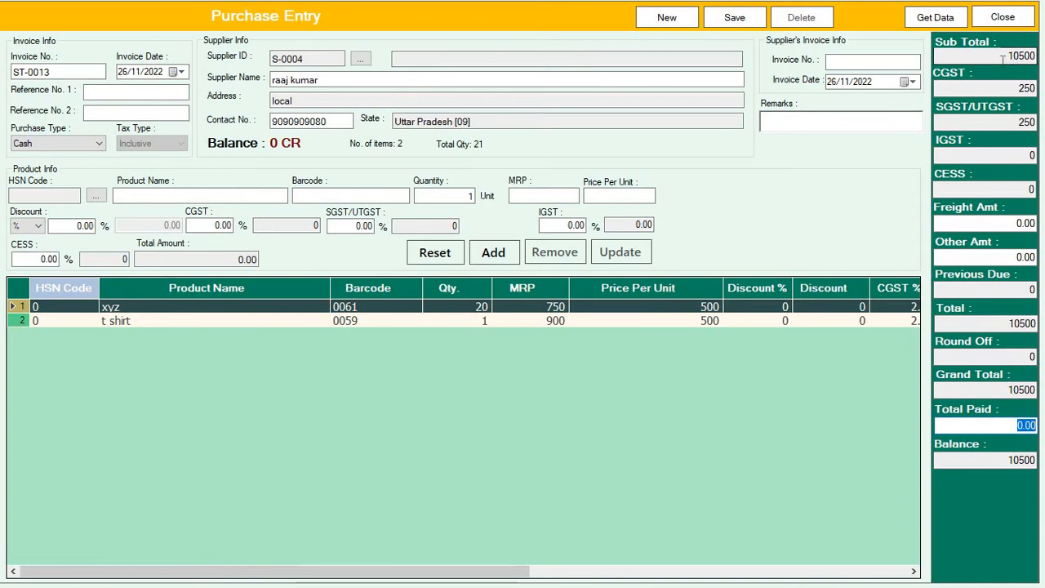
Enter 10500 as Total Paid with Cash purchase type, leaving a balance of 0
left_click_drag(998, 56, 1043, 55)
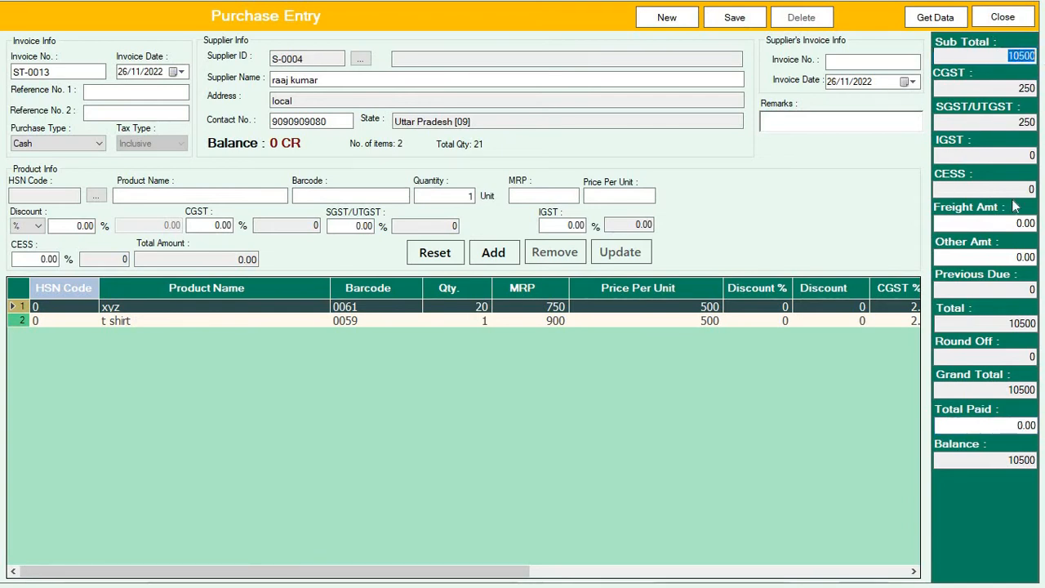
left_click_drag(1016, 425, 1042, 425)
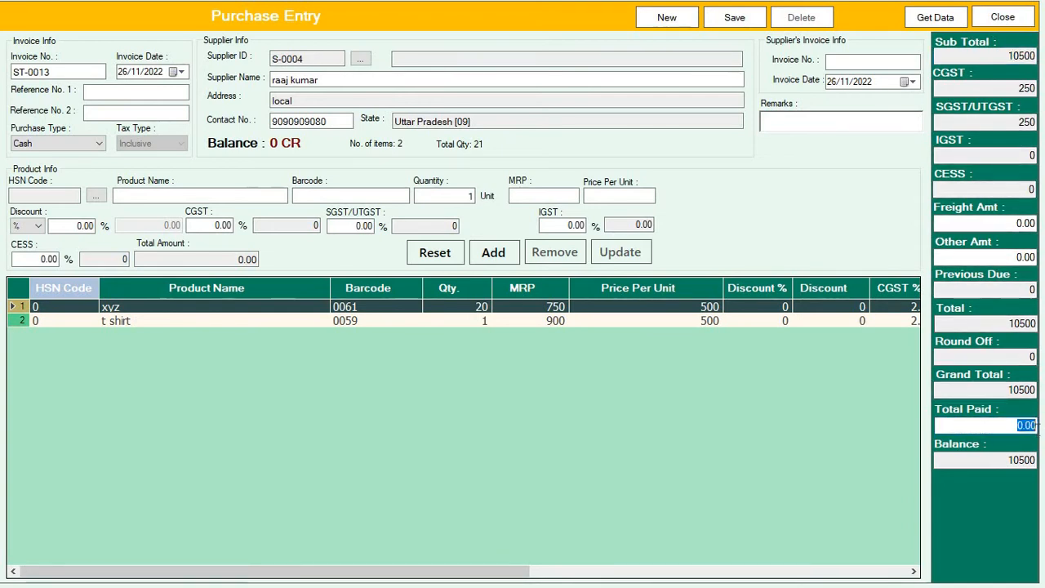
type("10")
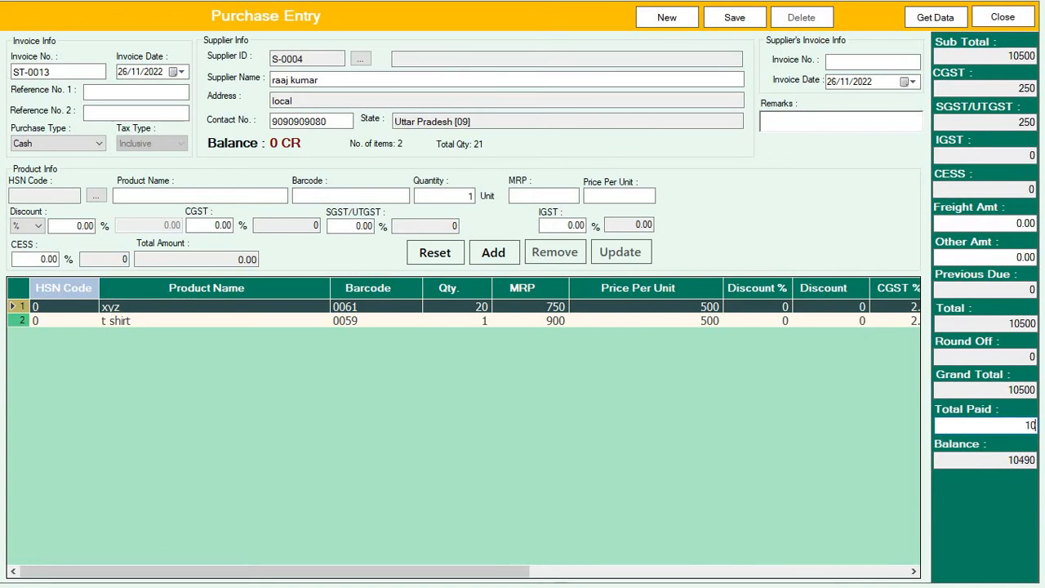
type("500")
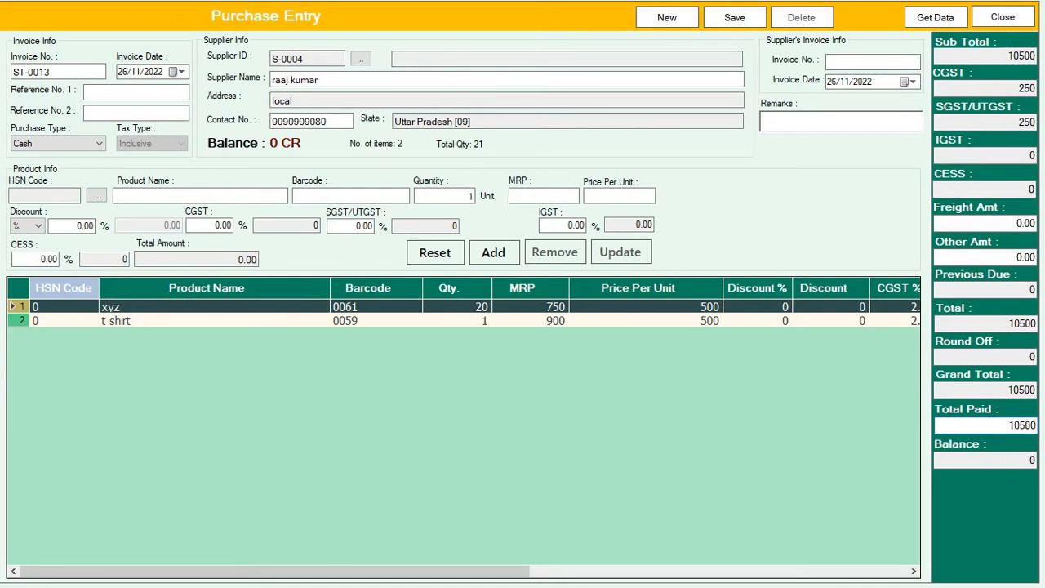
left_click(36, 145)
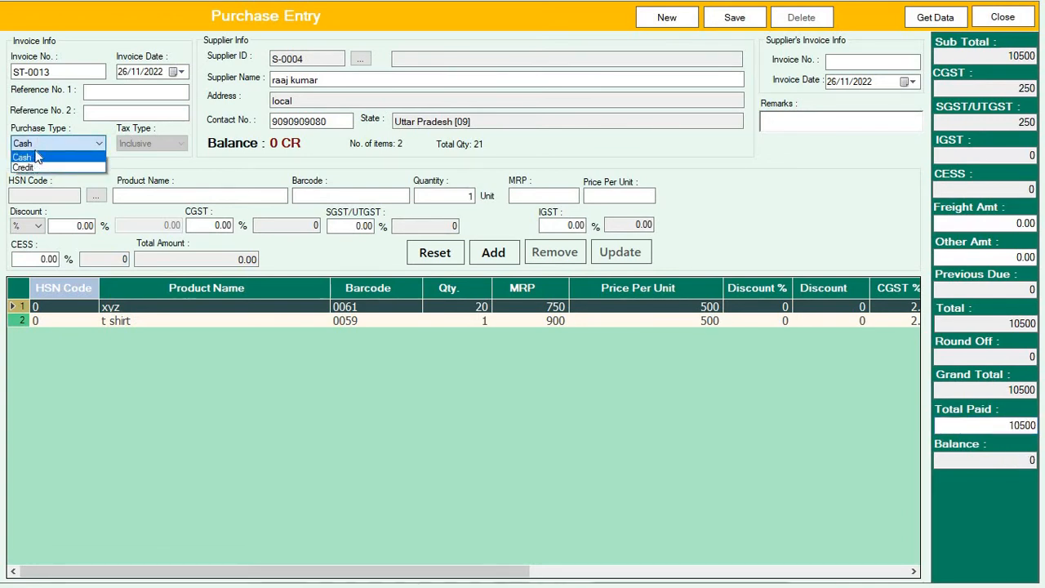
left_click(37, 157)
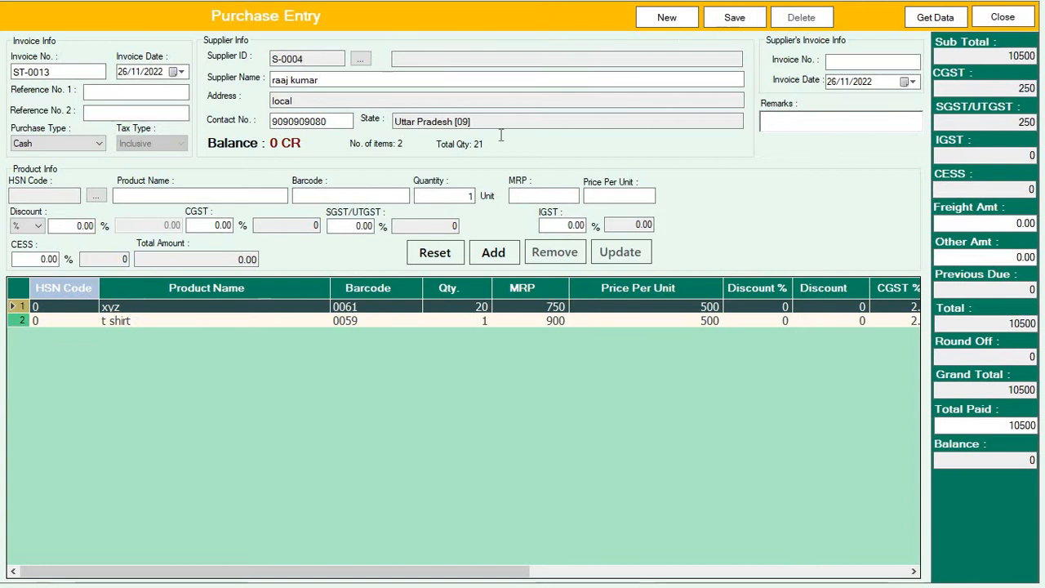
left_click(77, 72)
key("ctrl+a")
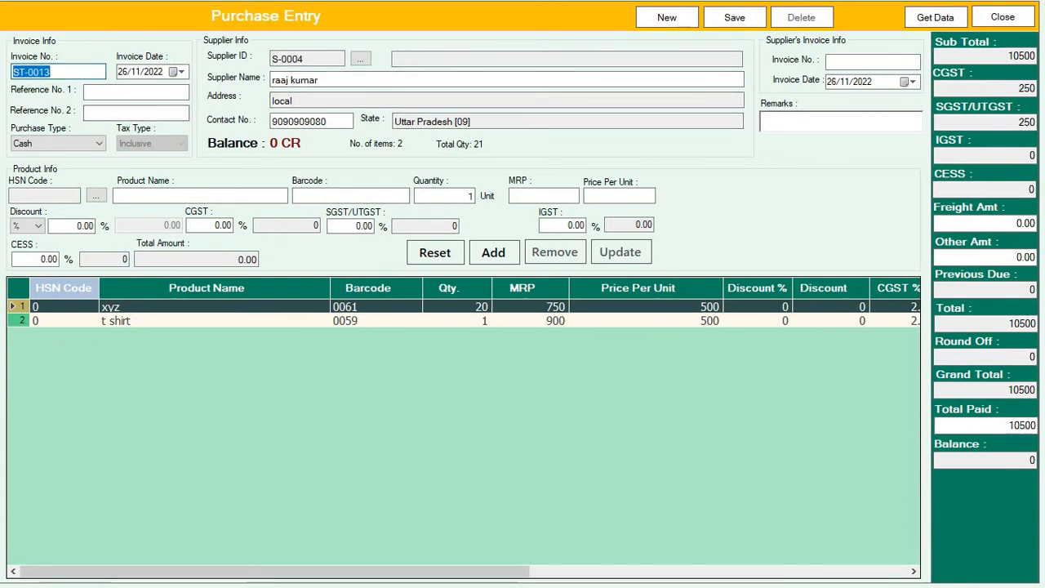
Save purchase ST-0013 so blank invoice ST-0014 appears, then request closing Purchase Entry
left_click(734, 17)
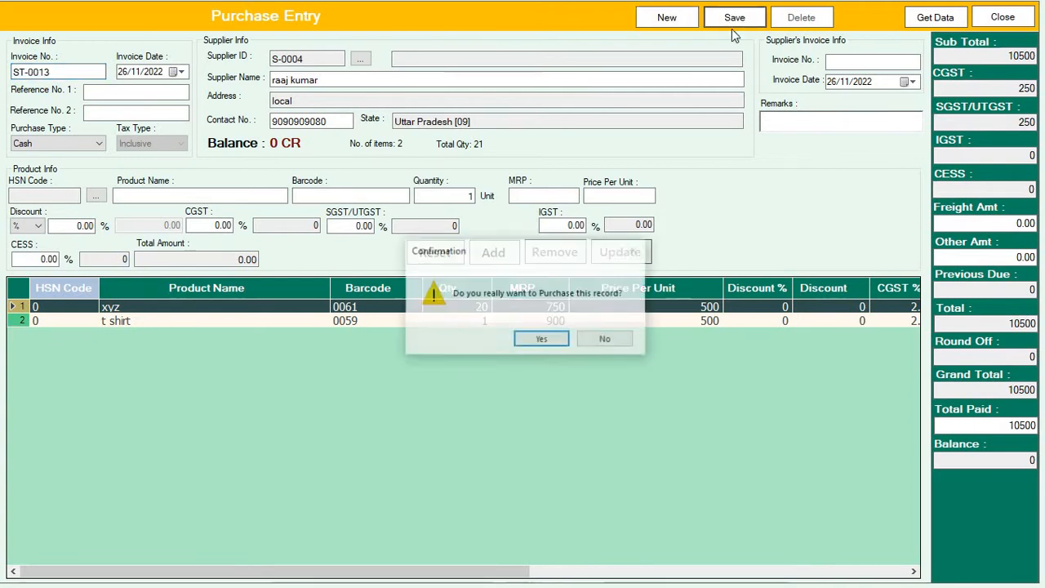
left_click(561, 341)
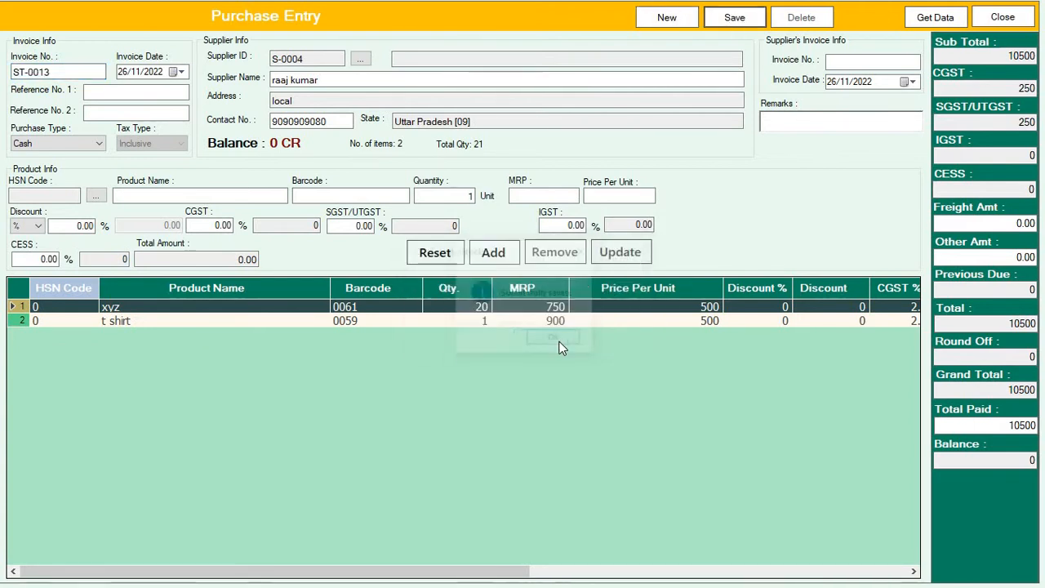
left_click(559, 346)
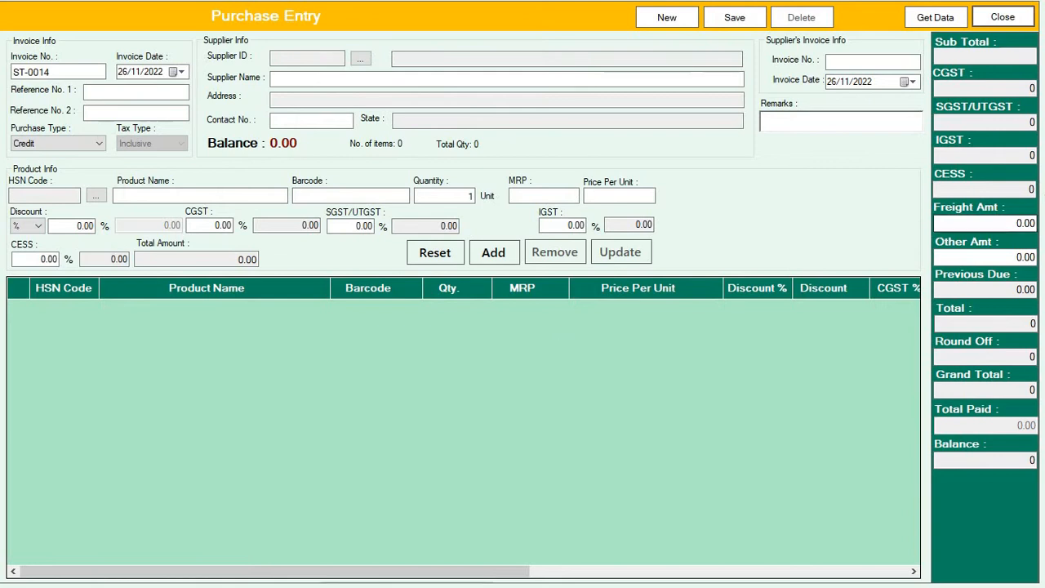
left_click(1005, 17)
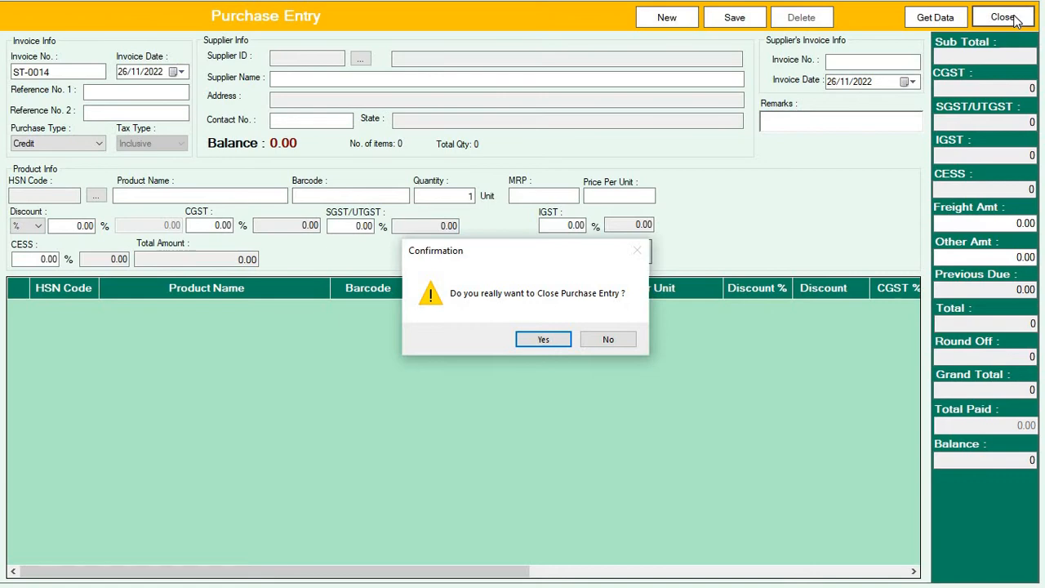
Confirm closing Purchase Entry to return to the Main Menu
key("Return")
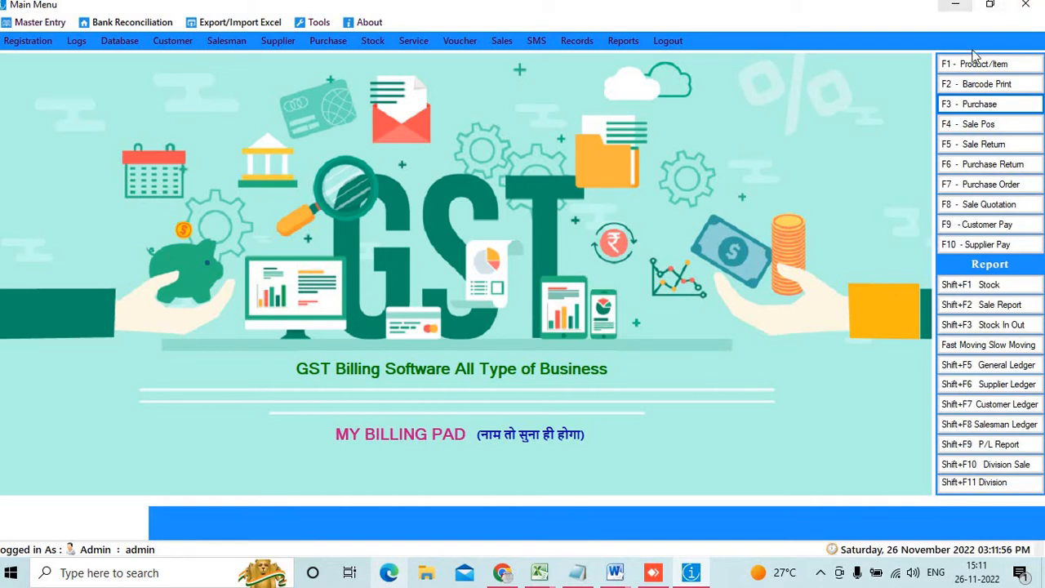
Load purchase ST-0013 in Barcode Print and generate labels for t shirt (1) and xyz (20)
left_click(978, 85)
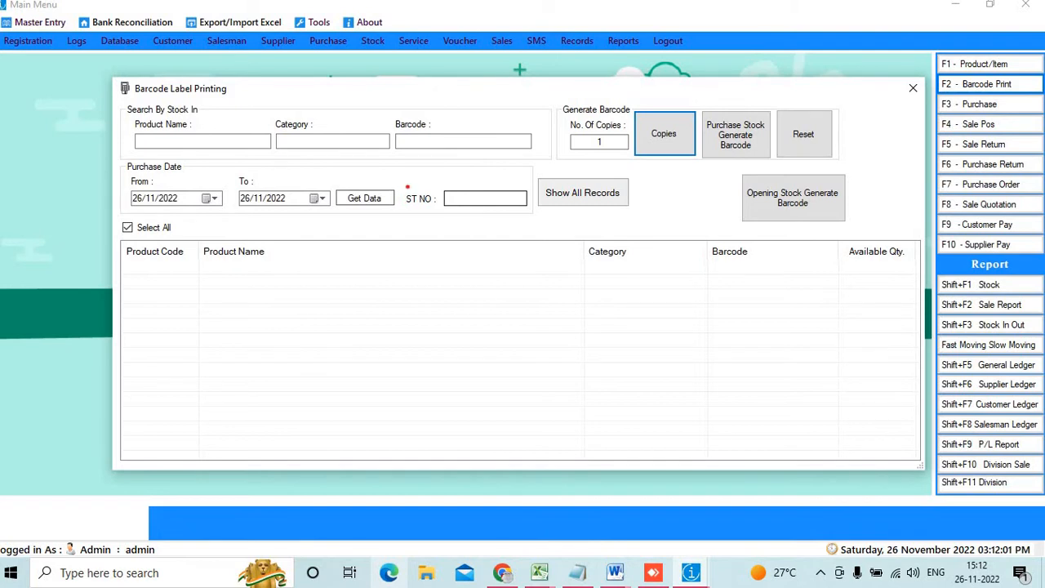
mouse_move(415, 202)
left_mouse_down()
mouse_move(506, 199)
mouse_move(392, 190)
left_mouse_up()
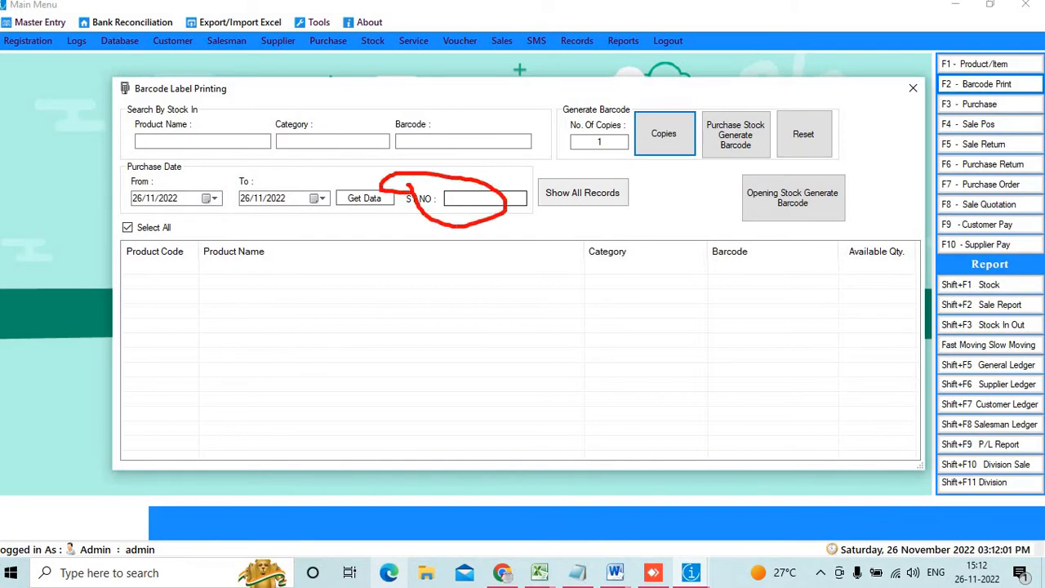
left_click(451, 196)
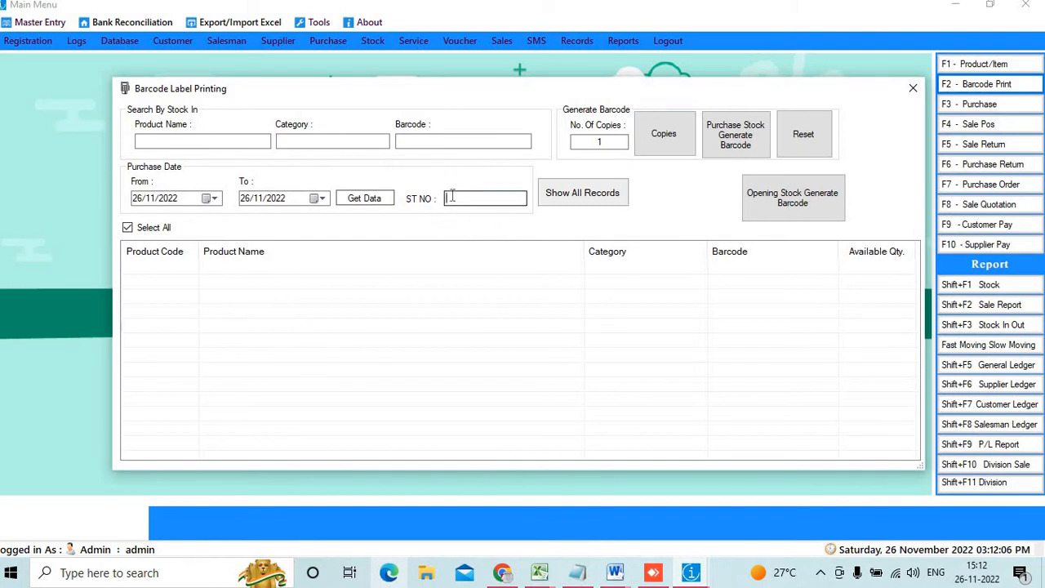
type("ST-0013")
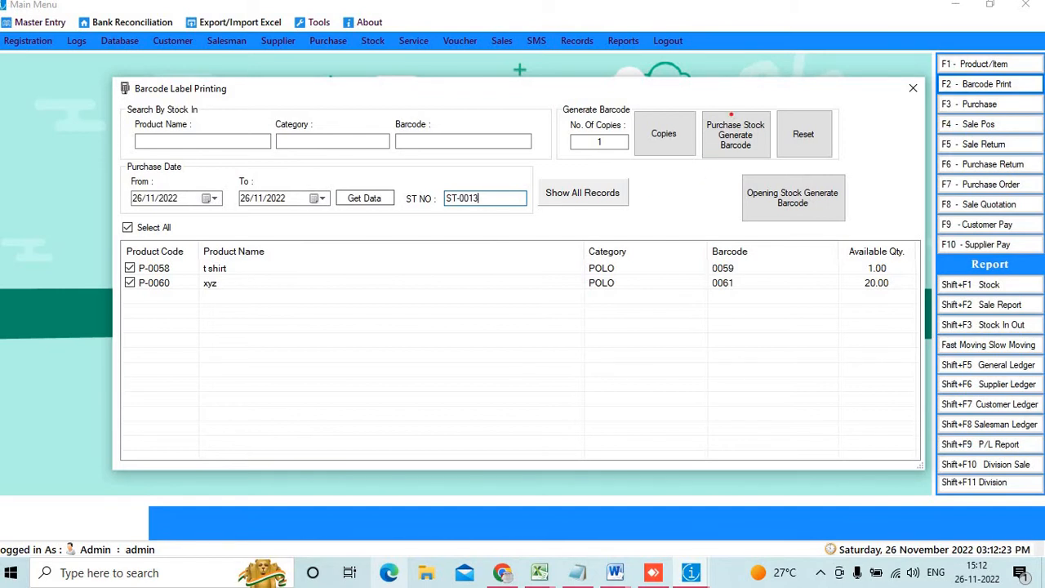
mouse_move(711, 111)
left_mouse_down()
mouse_move(759, 171)
mouse_move(762, 162)
left_mouse_up()
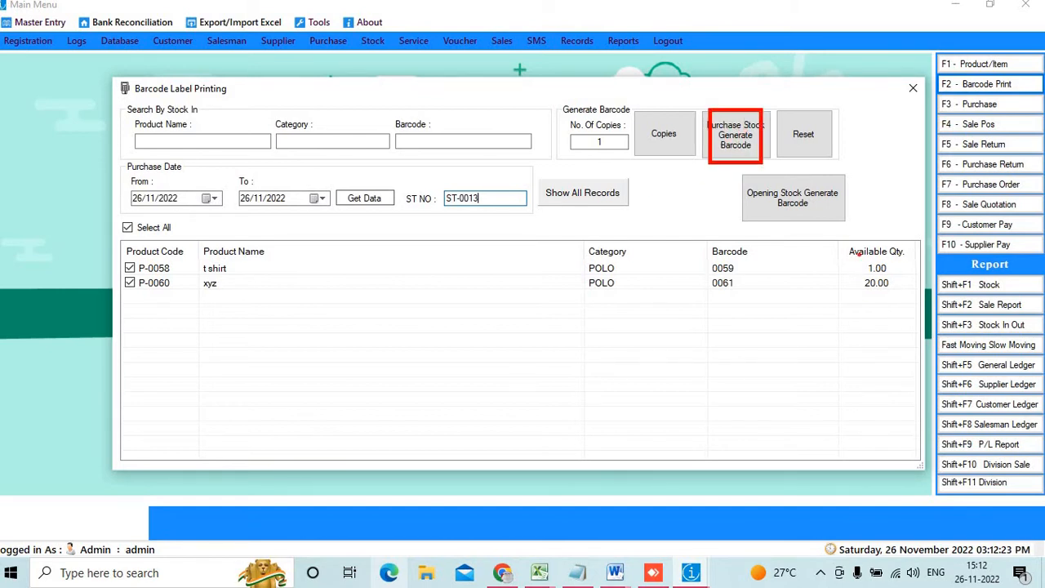
left_click_drag(859, 254, 887, 305)
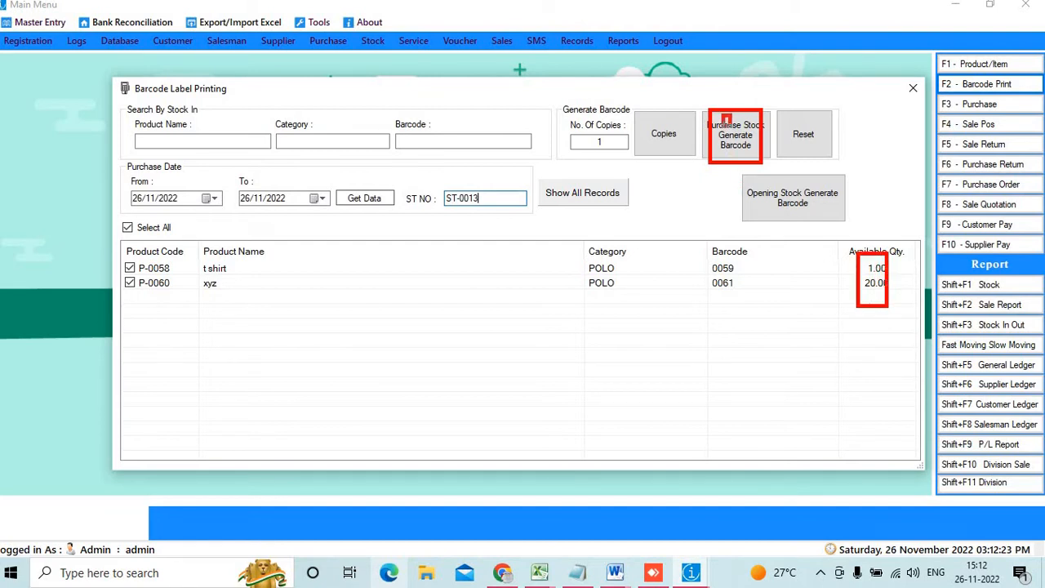
left_click_drag(730, 123, 760, 158)
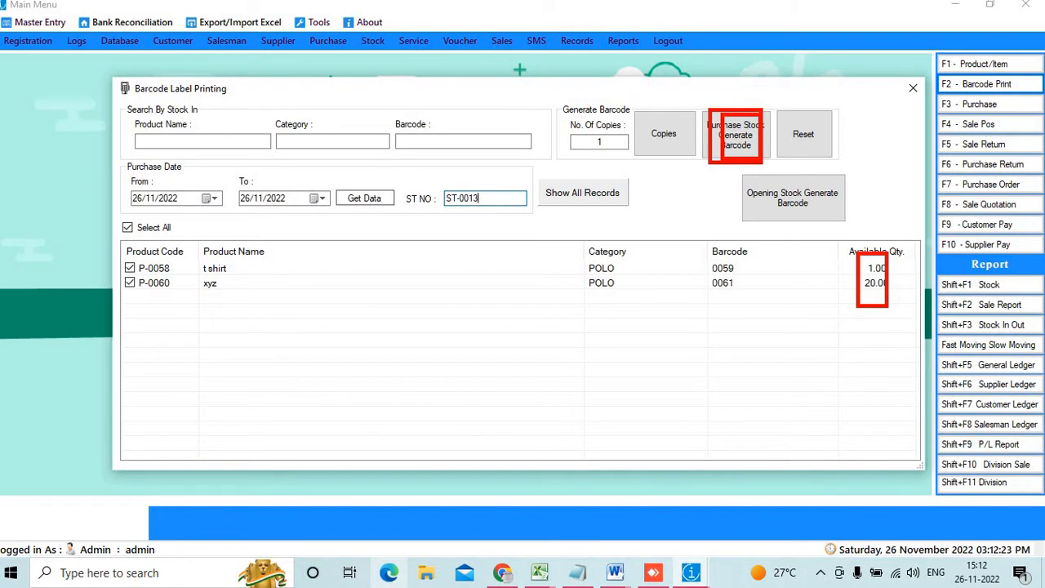
key("Escape")
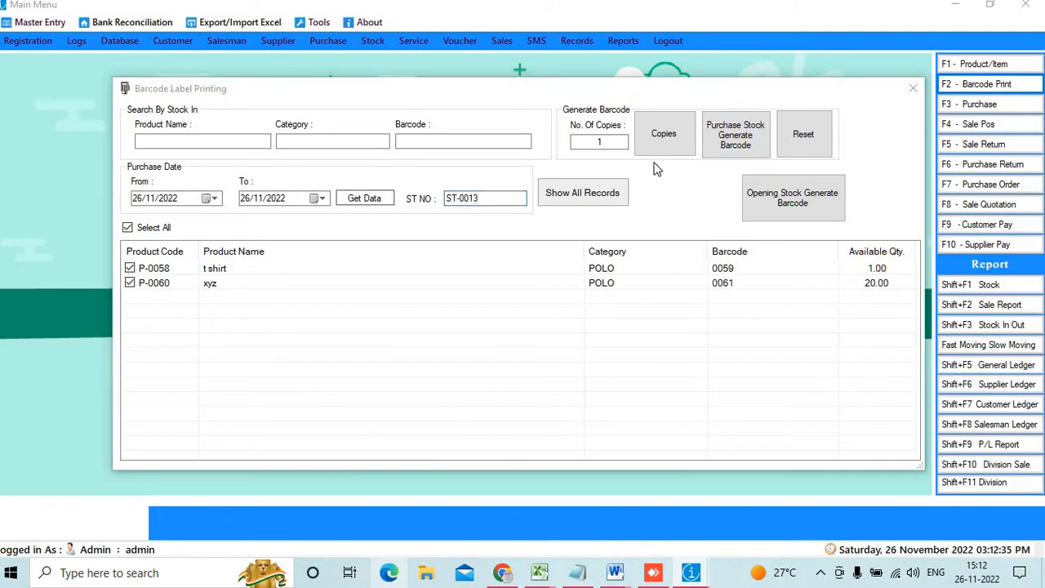
left_click(726, 141)
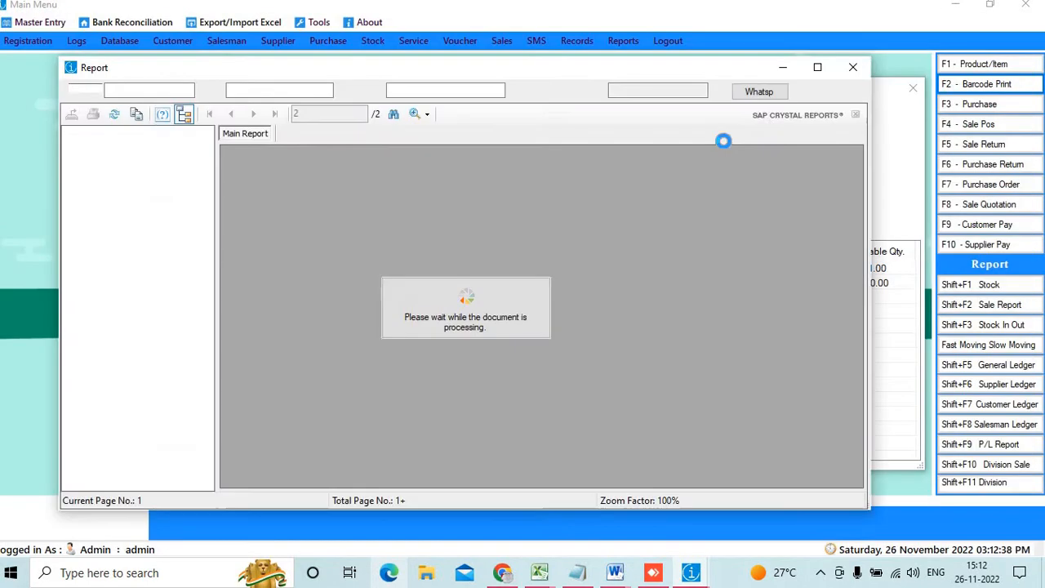
Maximize the barcode label preview and zoom it to 300%
left_click(818, 67)
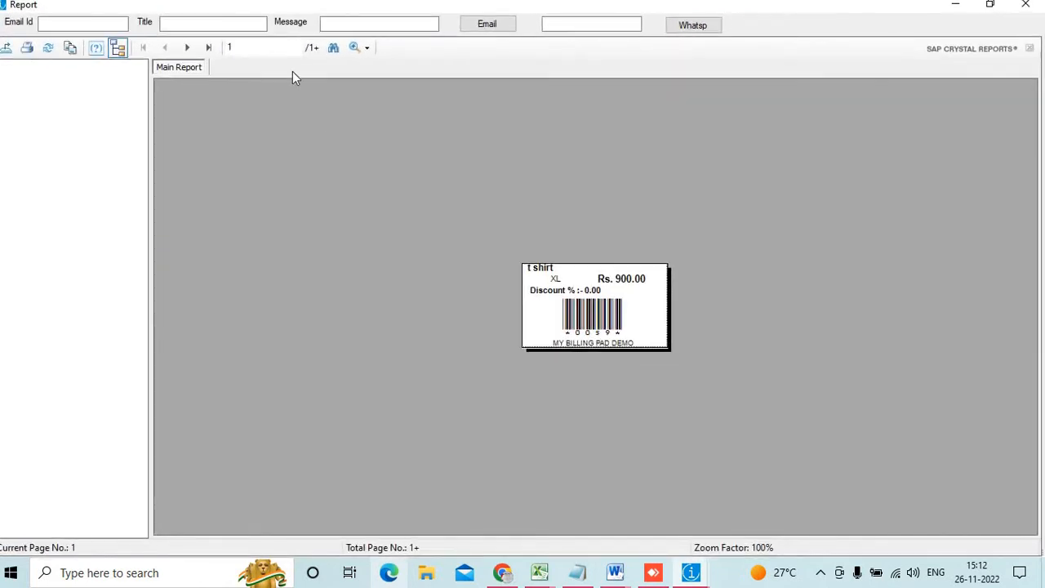
left_click(353, 50)
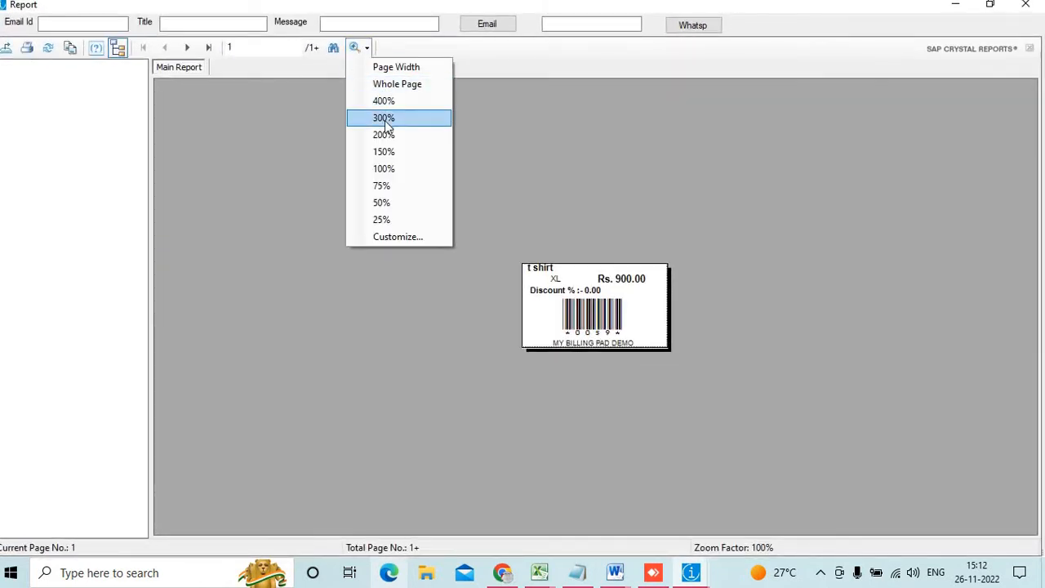
left_click(384, 118)
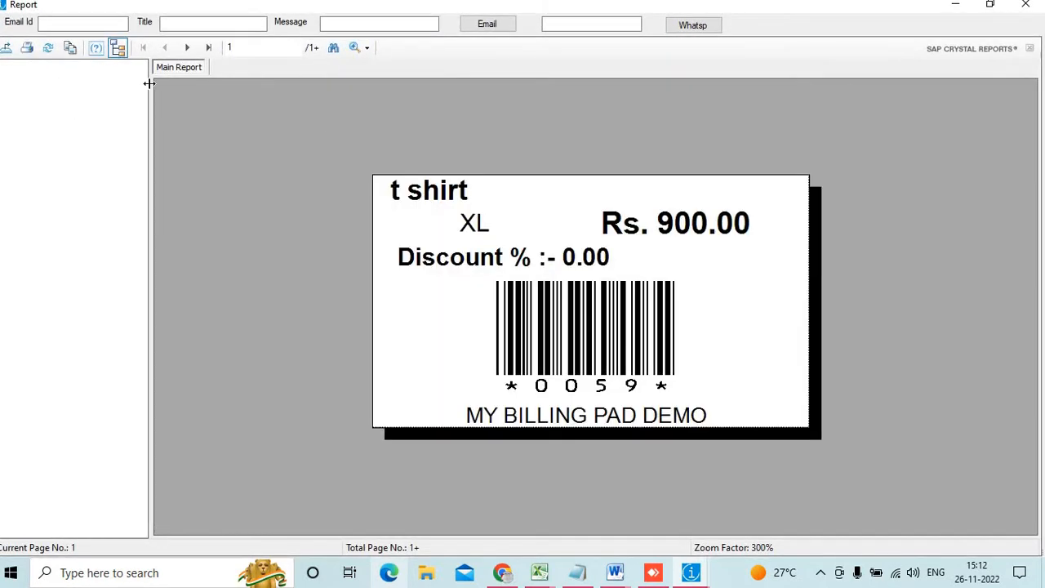
Browse the 21 label pages, jumping to the last, back to the first, then forward
left_click(210, 51)
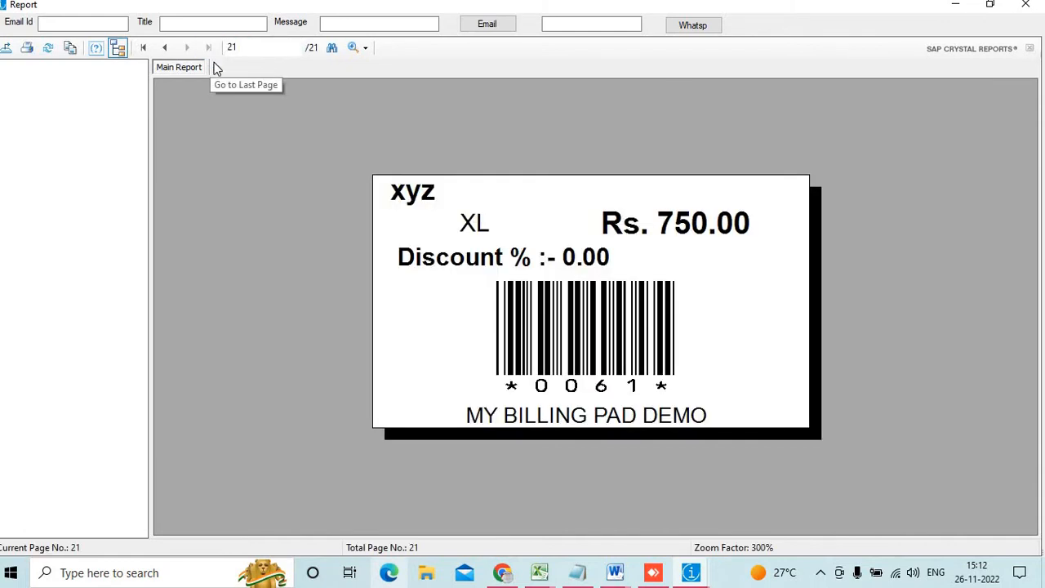
left_click_drag(241, 47, 212, 51)
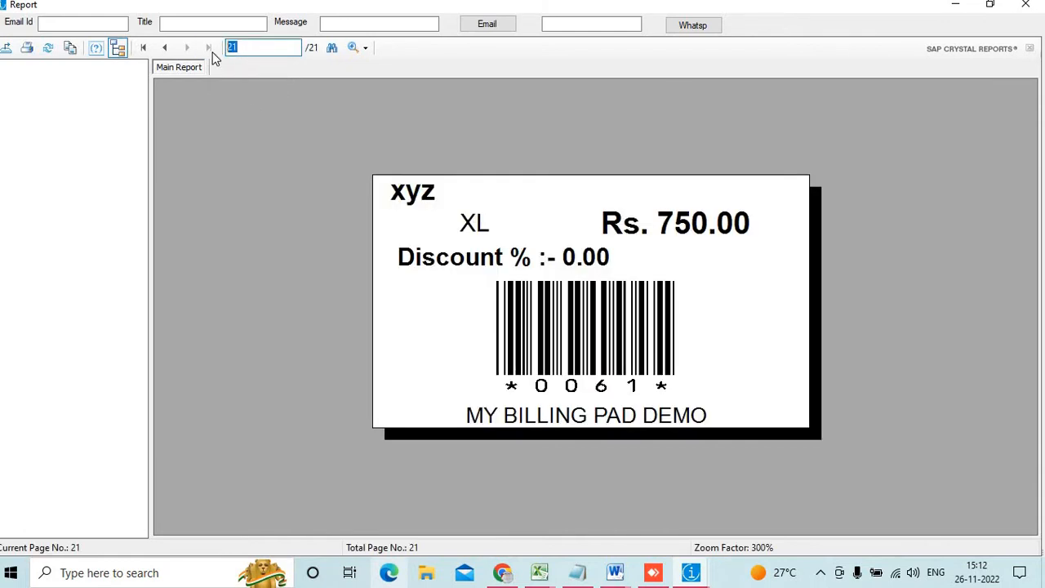
left_click(454, 204)
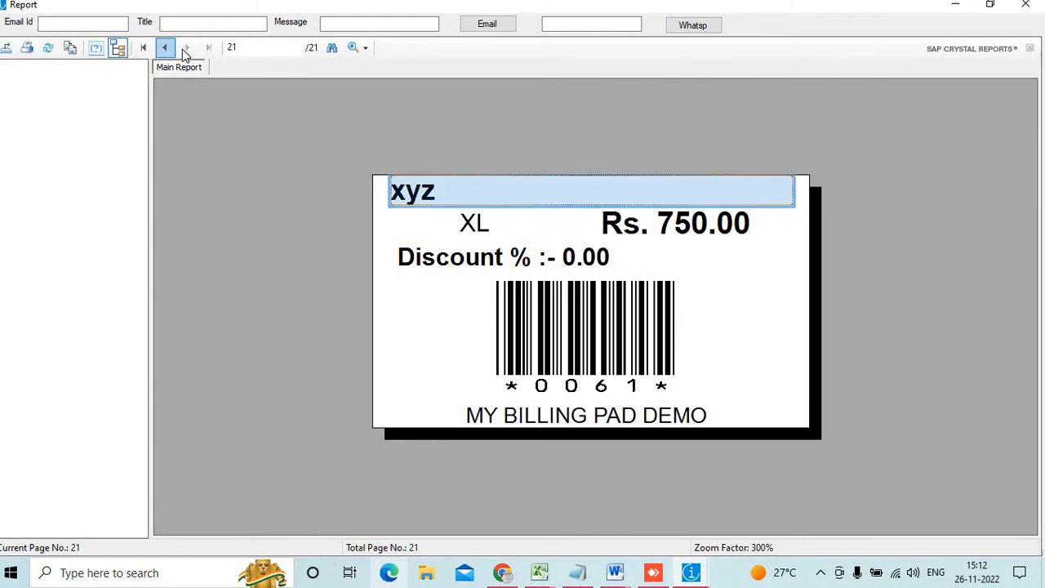
left_click(142, 47)
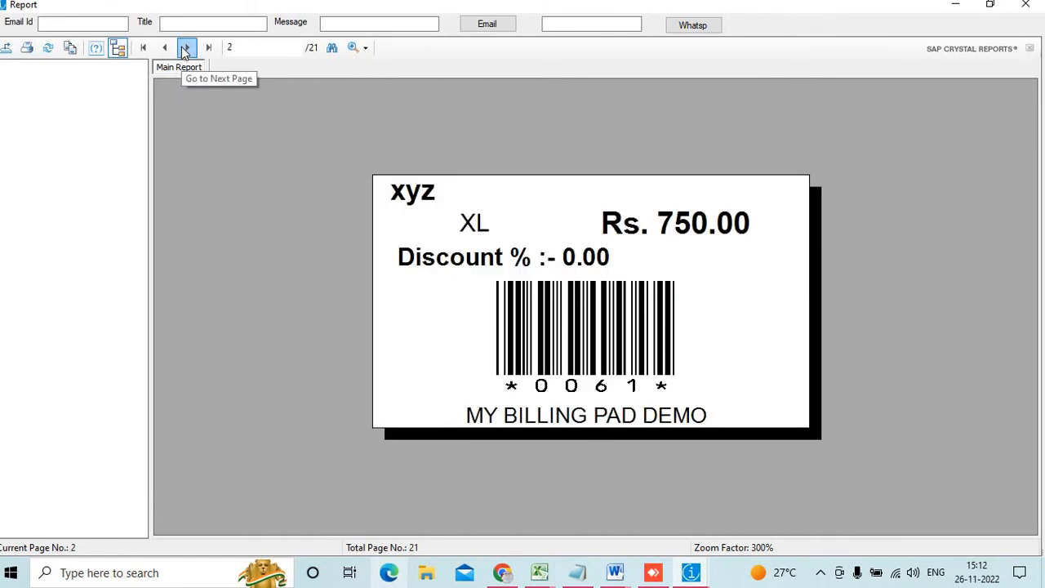
left_click(185, 51)
left_click(185, 51)
left_click(185, 51)
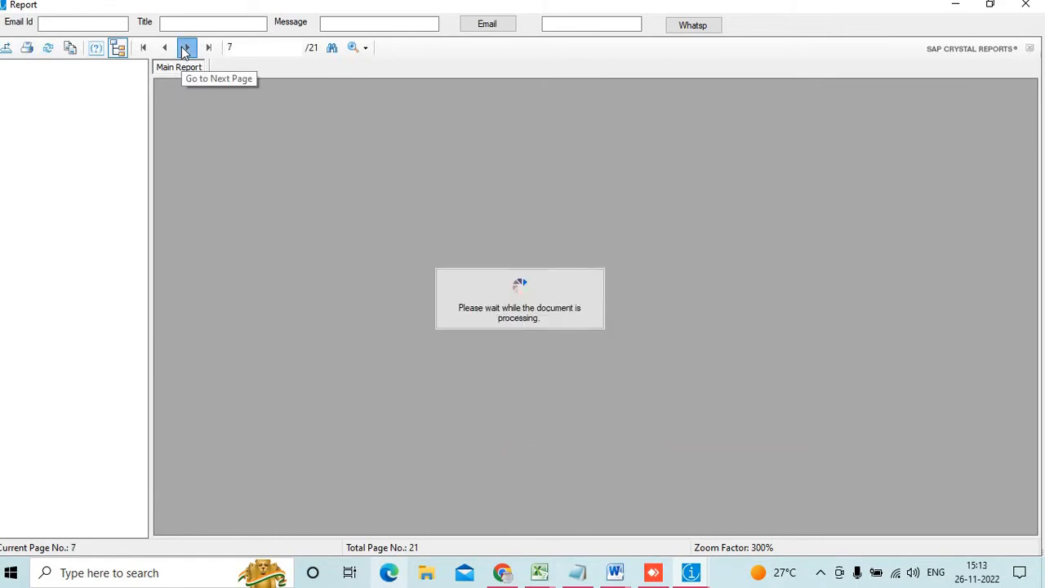
left_click(186, 51)
left_click(185, 50)
left_click(185, 51)
left_click(185, 50)
left_click(186, 51)
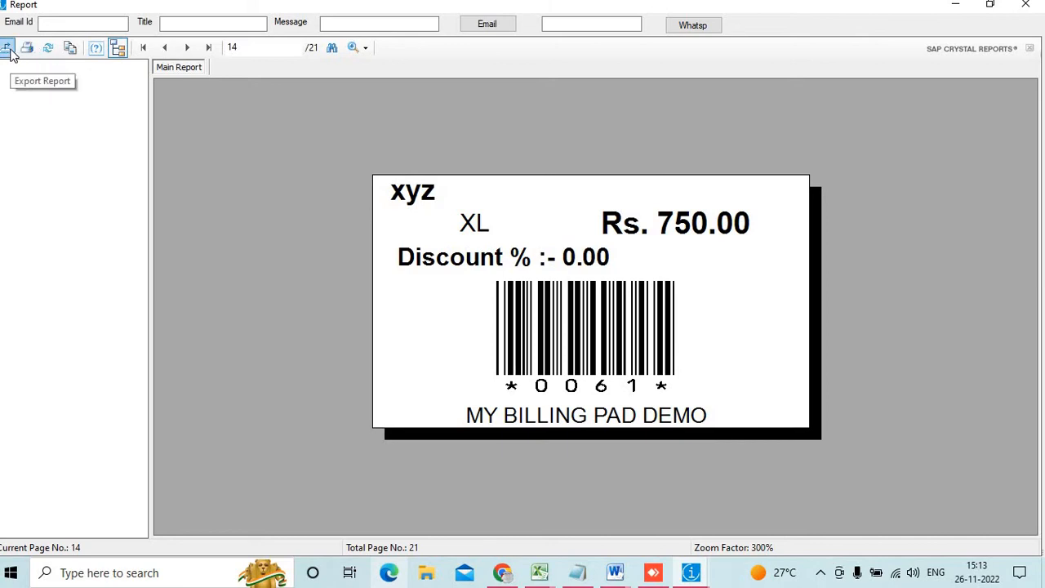
Close the label report and Barcode Print form, then open a maximized F4 Sale POS screen
left_click(1025, 5)
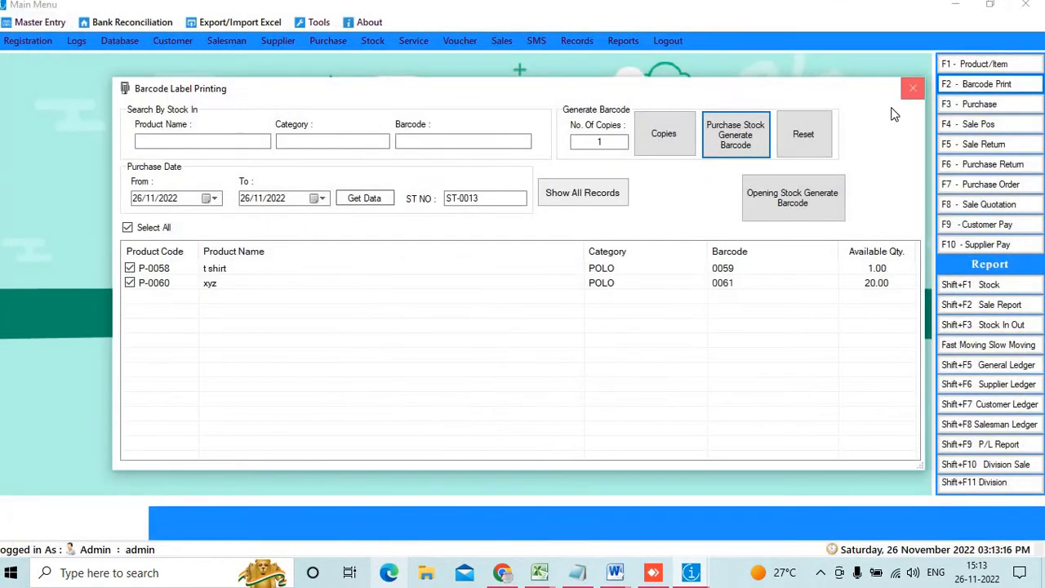
left_click(912, 89)
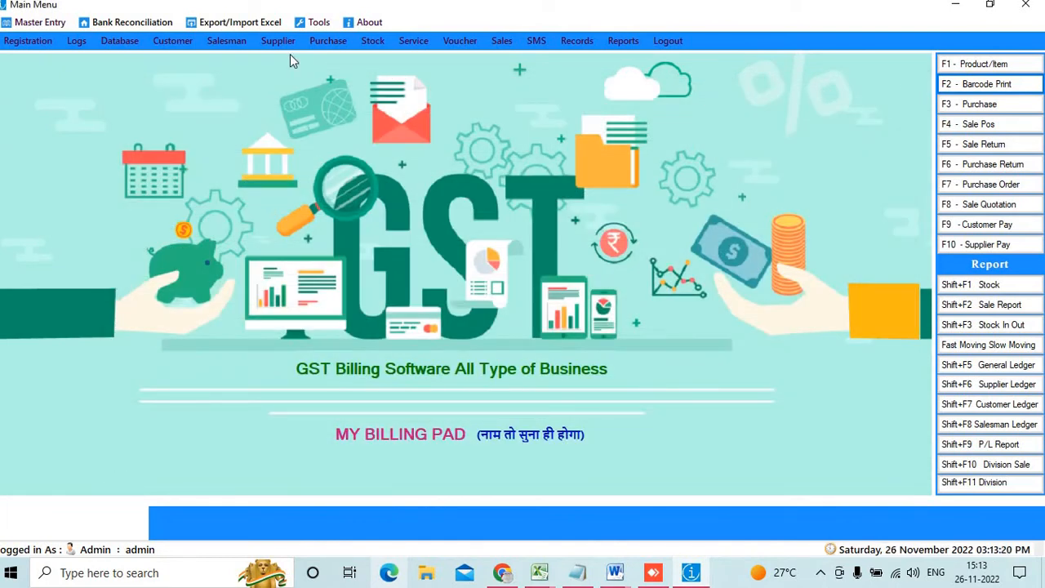
left_click(1005, 124)
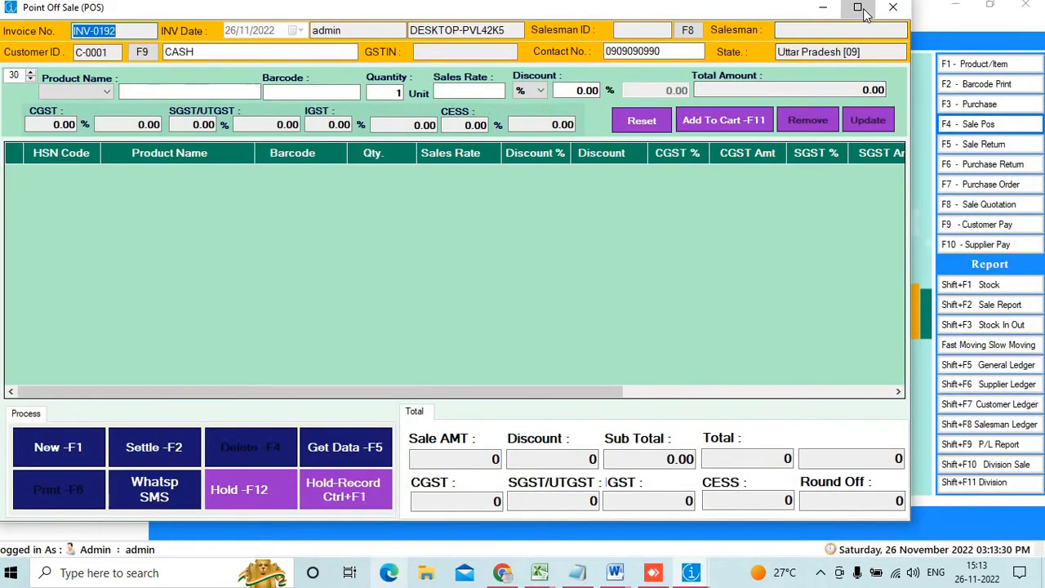
left_click(858, 6)
left_click(199, 45)
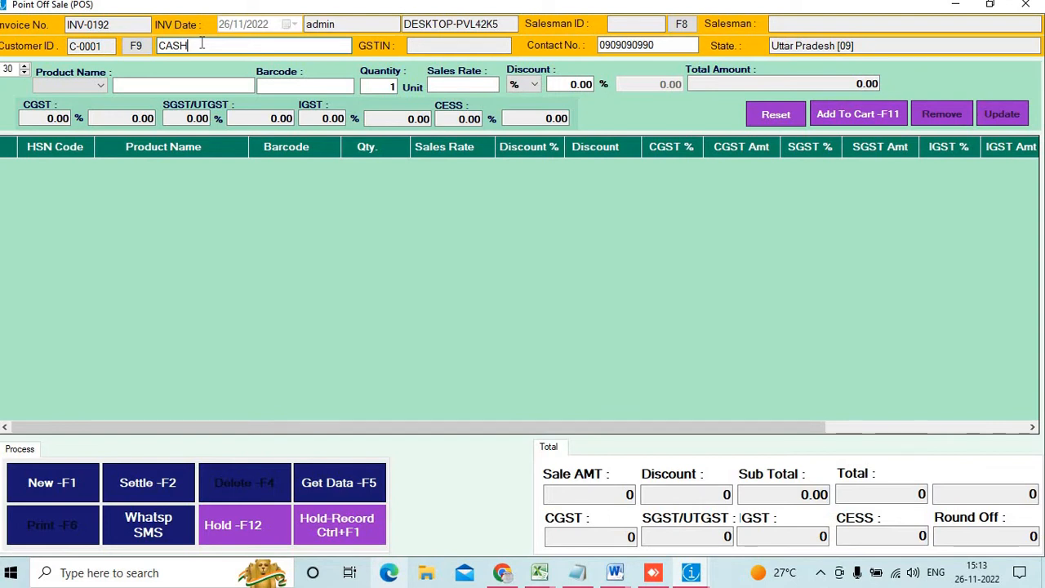
Enter barcodes 0001, 0060 and 0059 to bill SAMBHAR MASALA, abc and t shirt for 1665
left_click(300, 90)
type("0001")
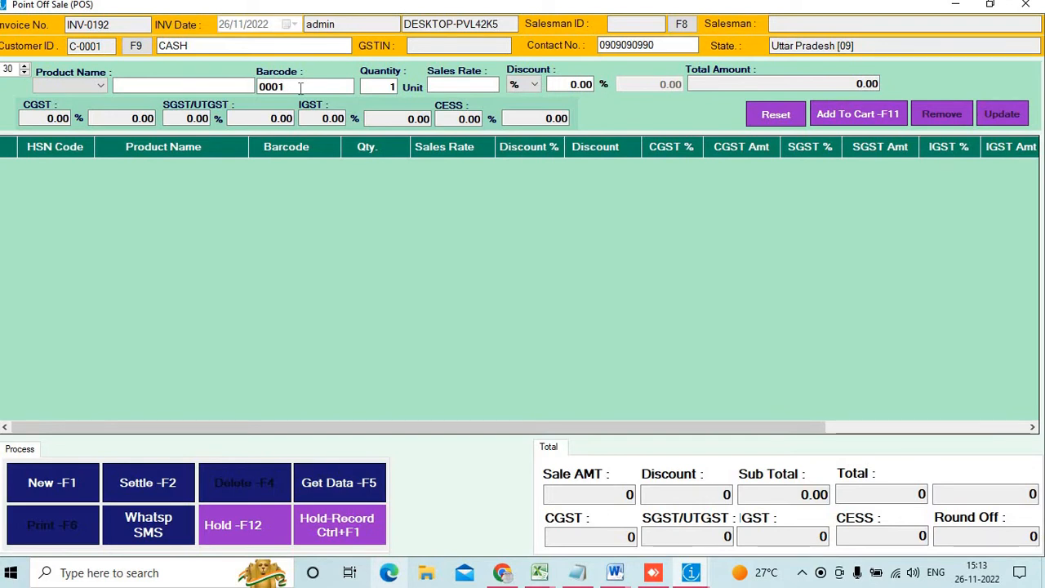
key("Return")
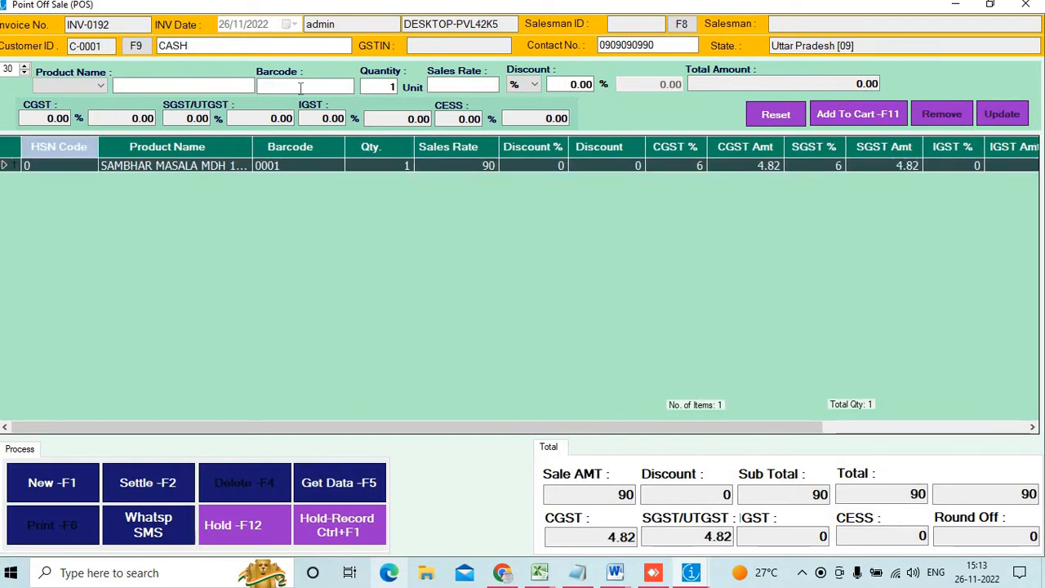
type("0060")
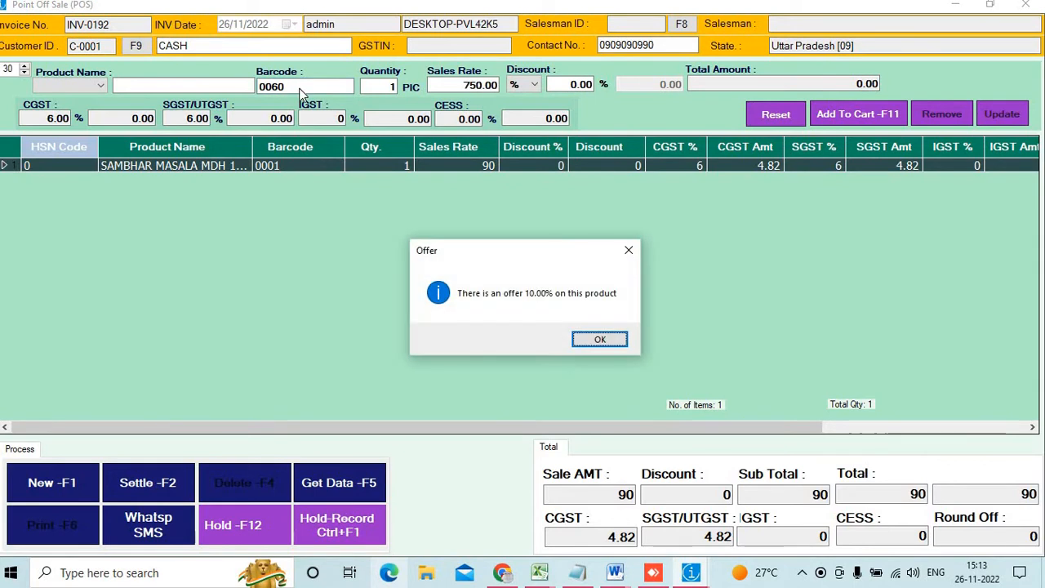
key("Return")
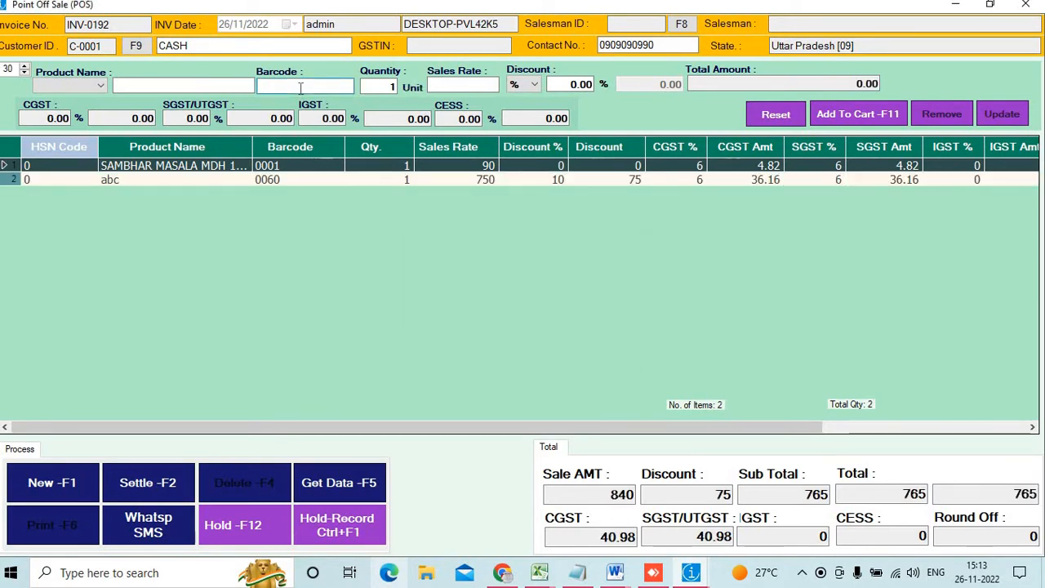
type("006")
key("BackSpace")
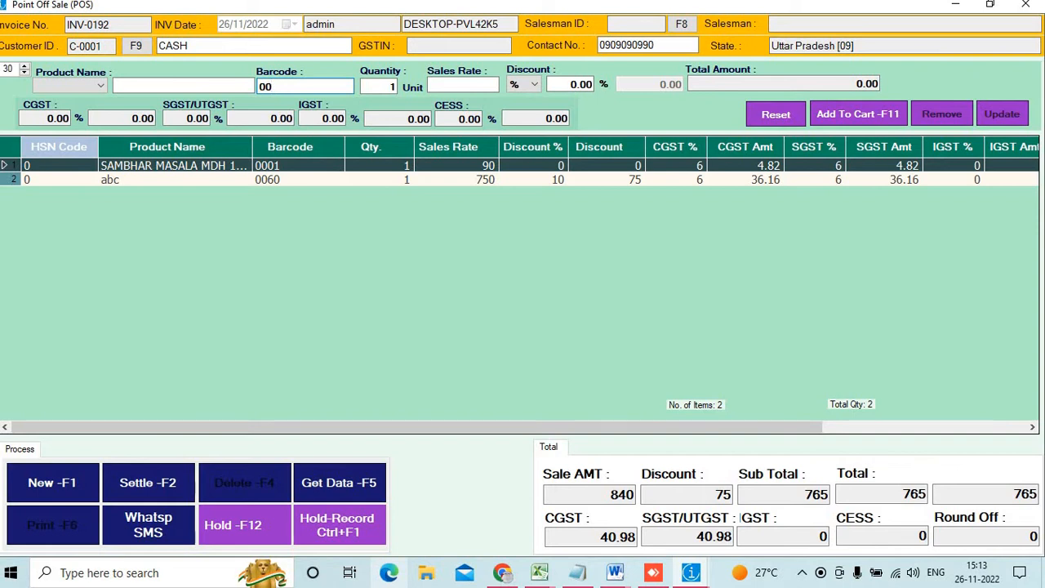
type("59")
key("Return")
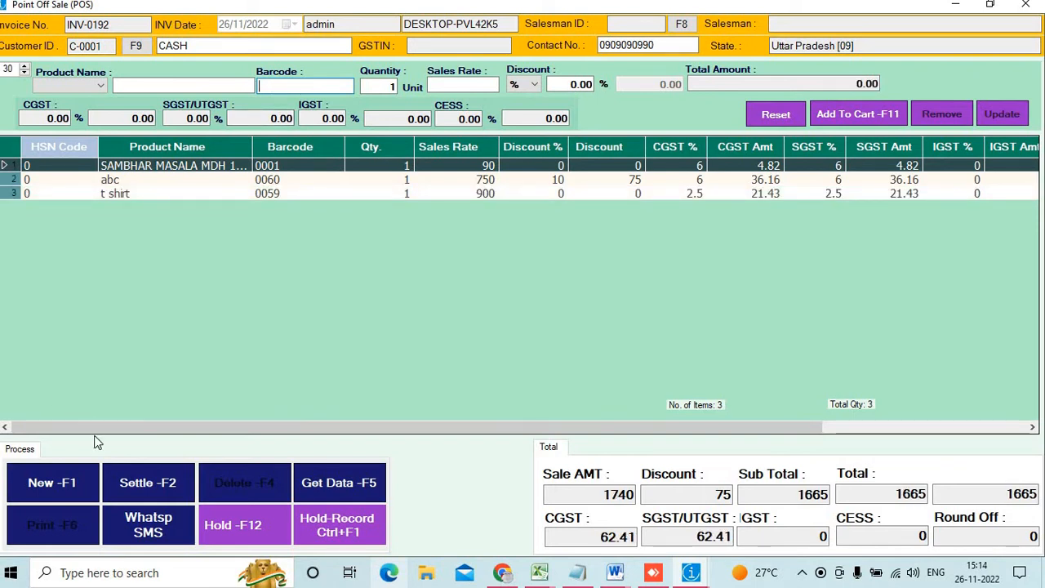
left_click(148, 487)
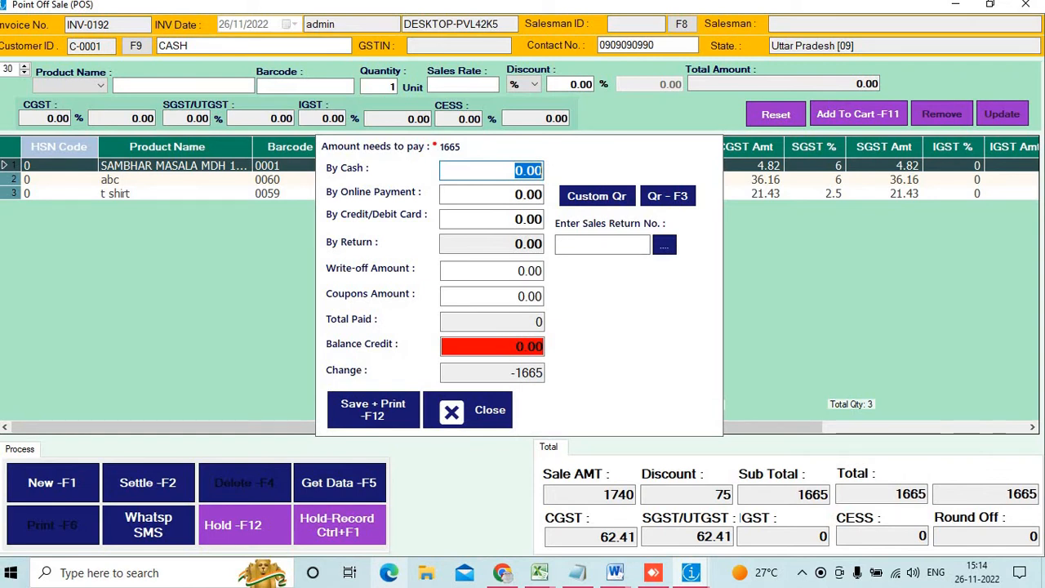
Pay the 1665 bill with 2000 cash (335 change), save without printing, and start INV-0193
left_click_drag(435, 144, 491, 158)
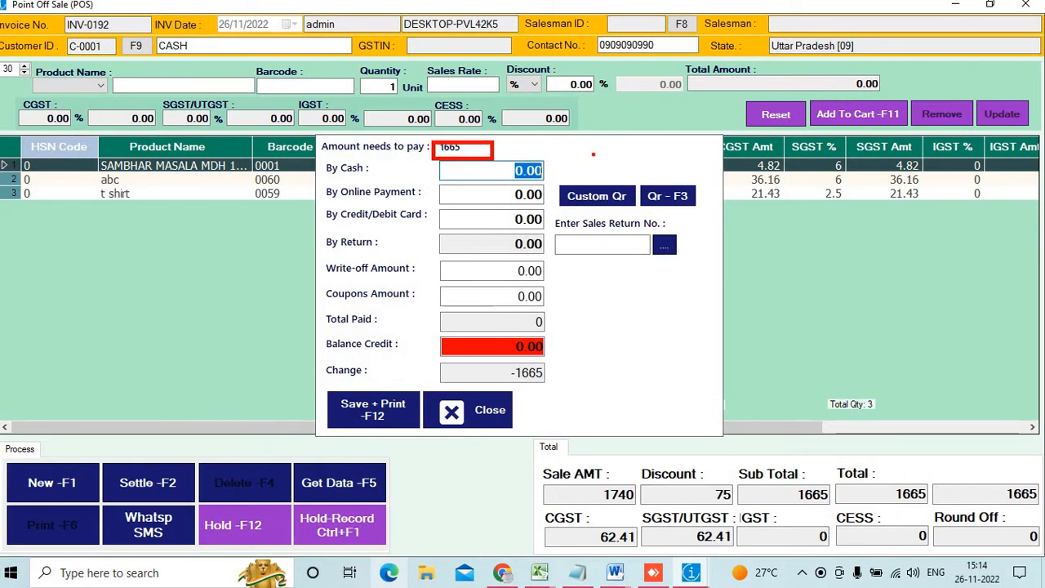
key("Escape")
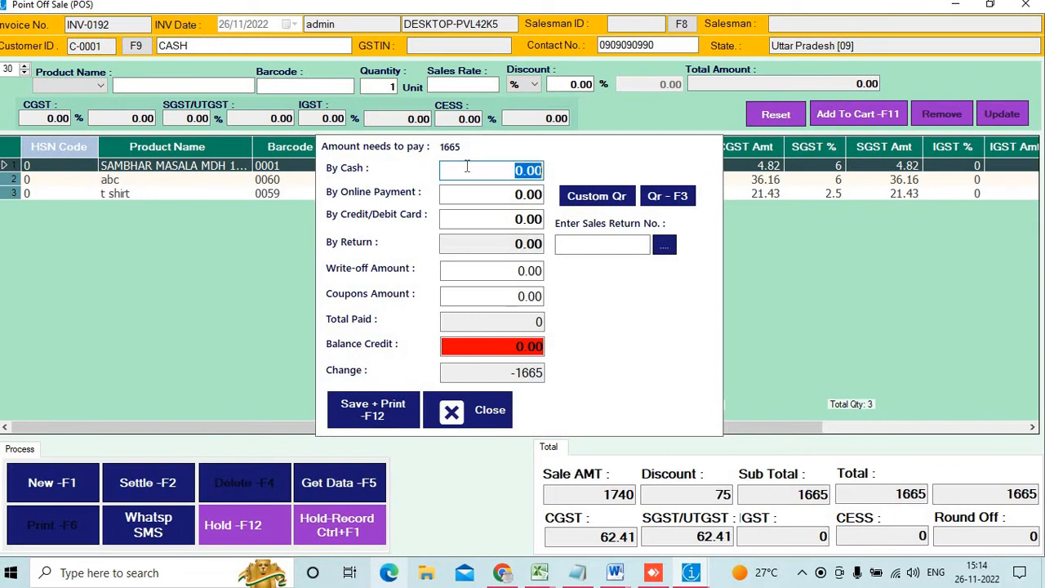
type("2000")
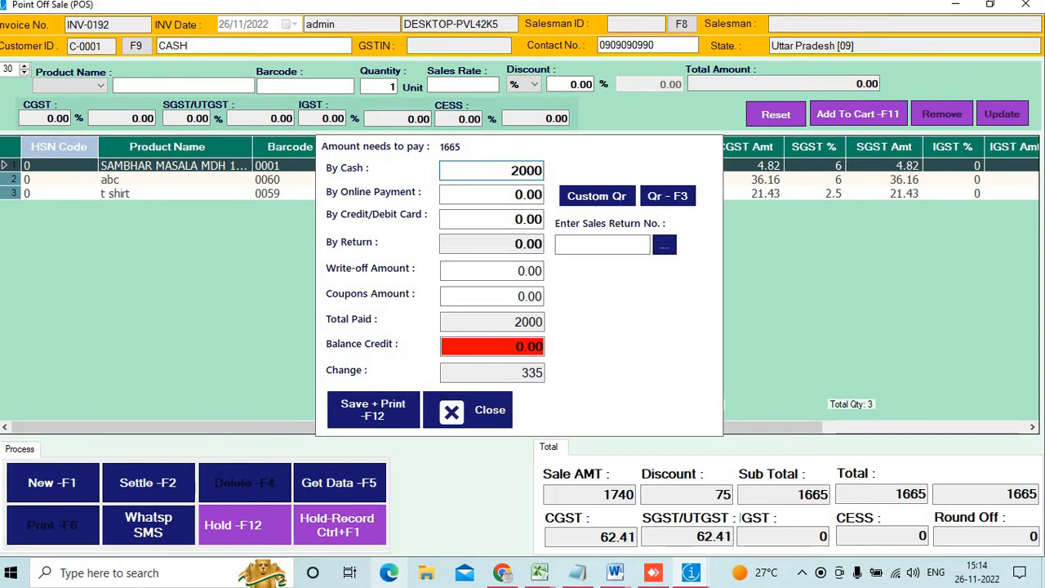
left_click(346, 424)
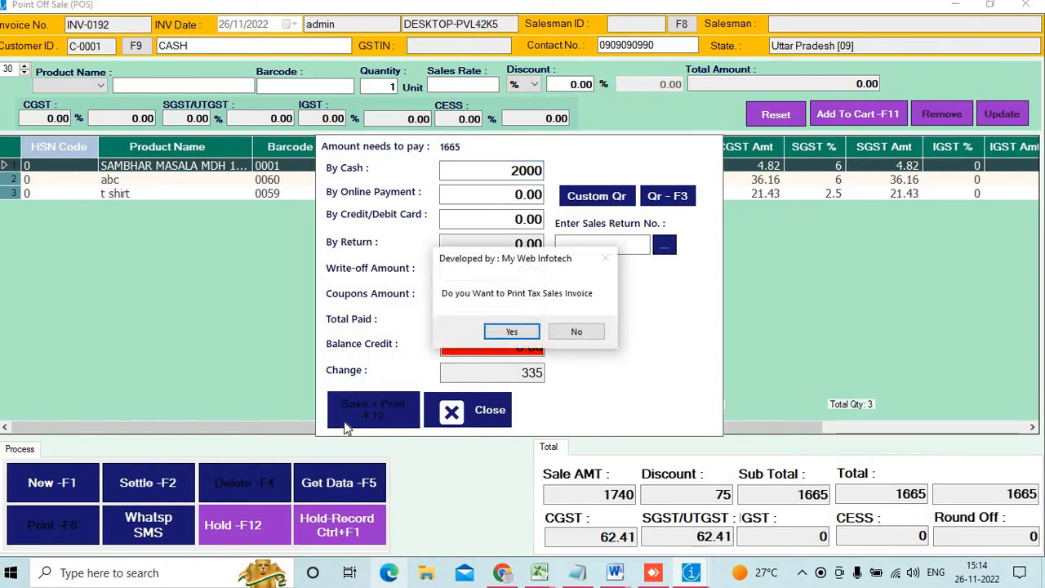
left_click(593, 334)
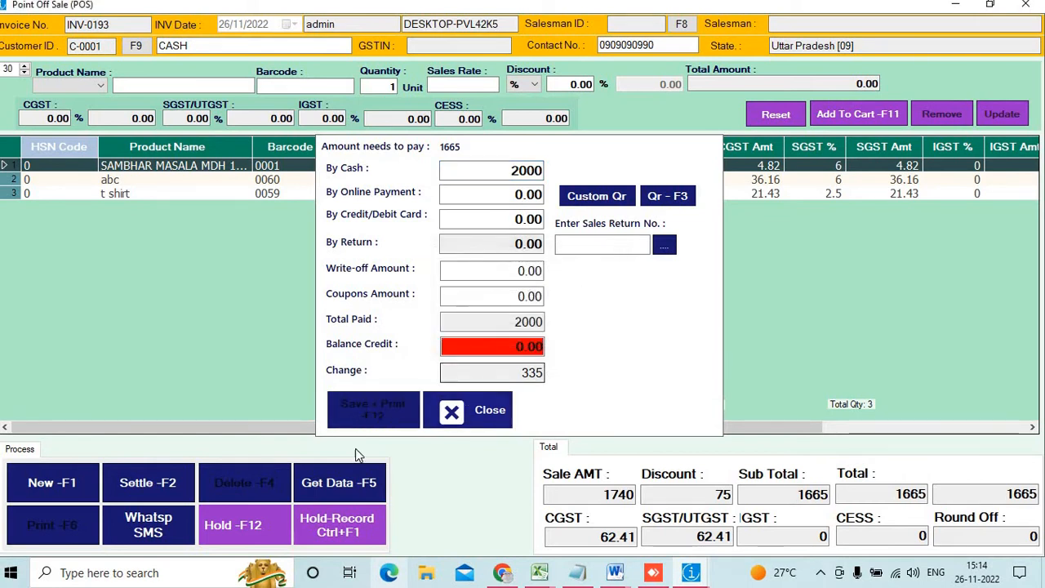
left_click(40, 484)
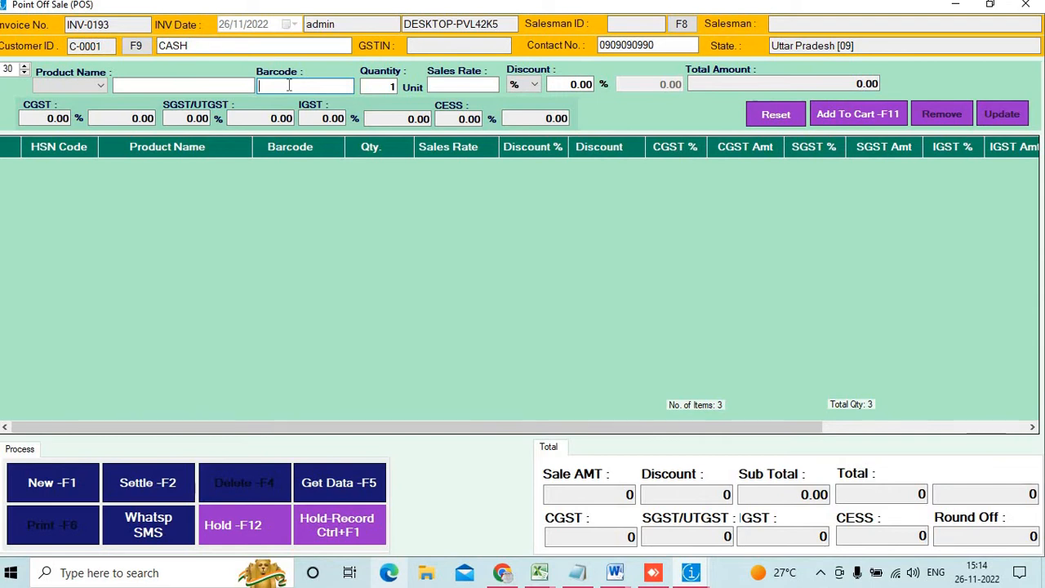
Bill barcodes 0001 and 0002 for 126 and settle the full amount via QR online payment
type("0001")
key("Return")
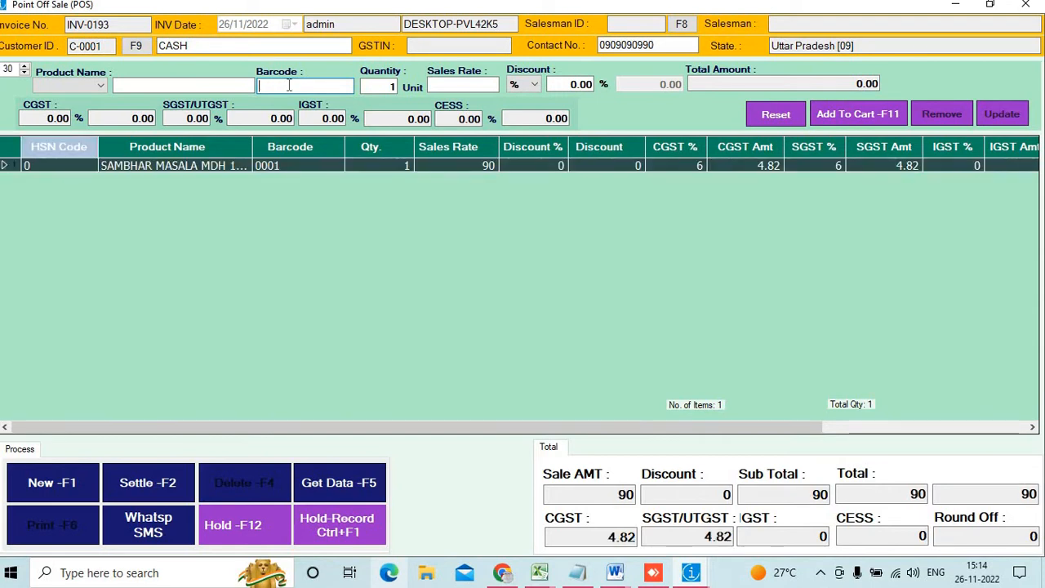
type("0002")
key("Return")
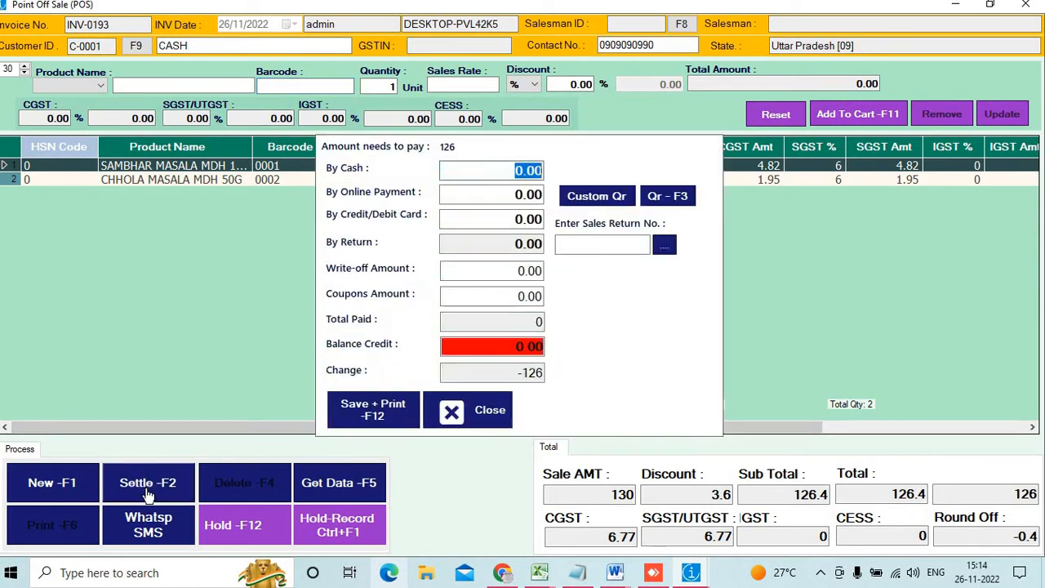
left_click(148, 488)
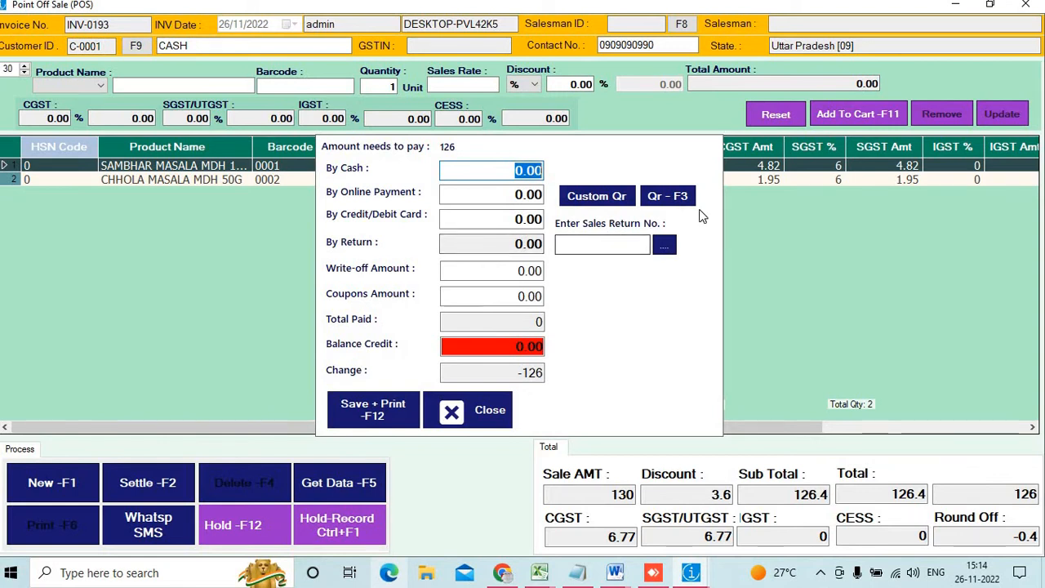
left_click(667, 196)
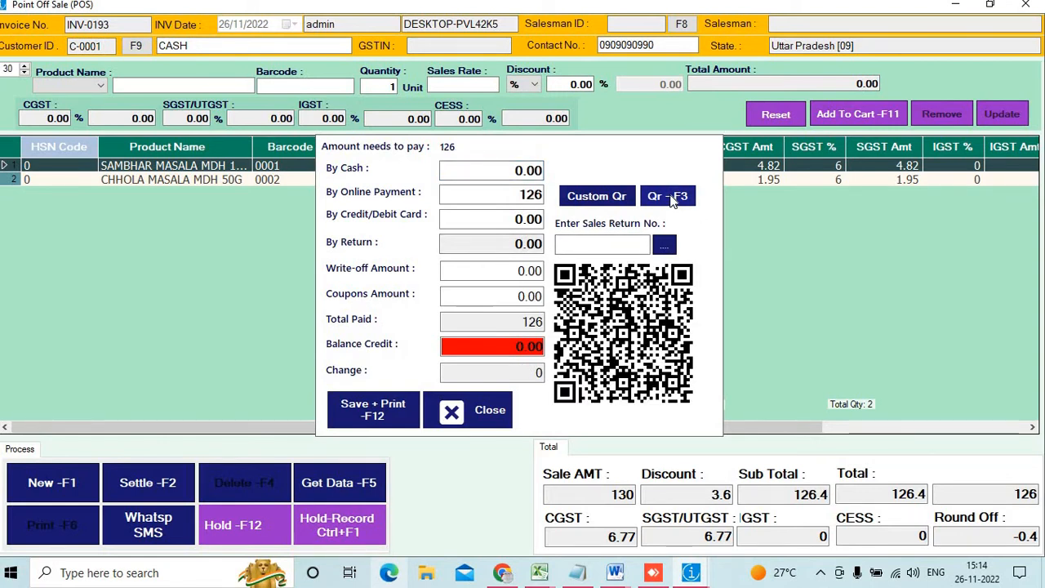
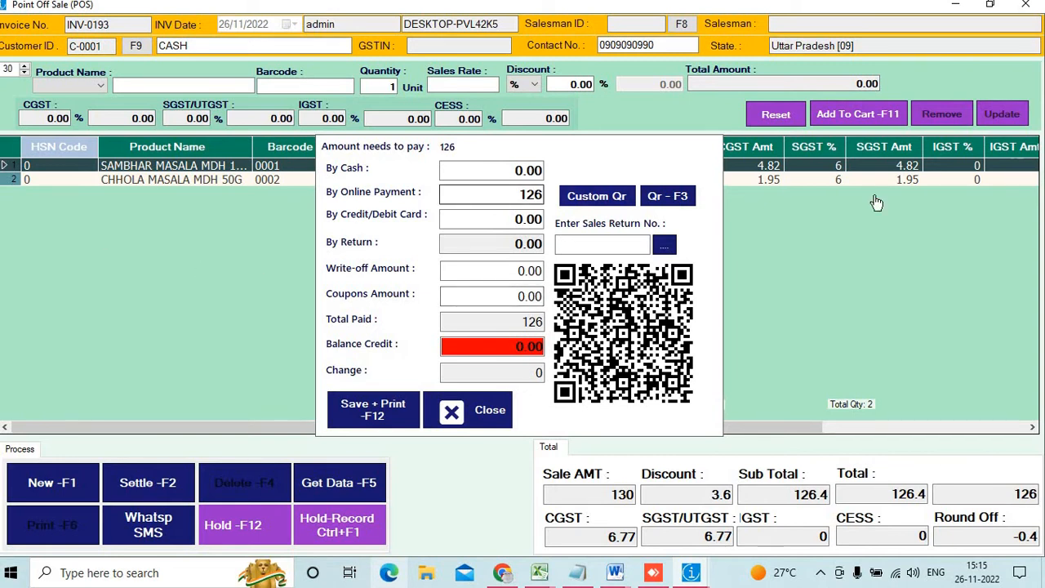
Clear the cash amount so INV-0193's 126 is paid entirely by online payment
left_click(529, 169)
type("2")
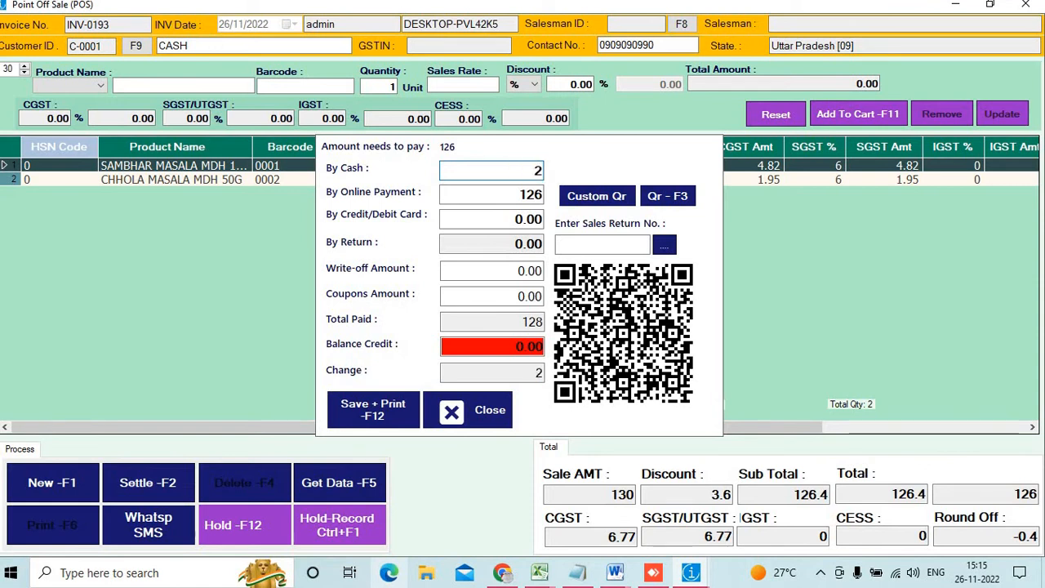
key("BackSpace")
left_click(520, 194)
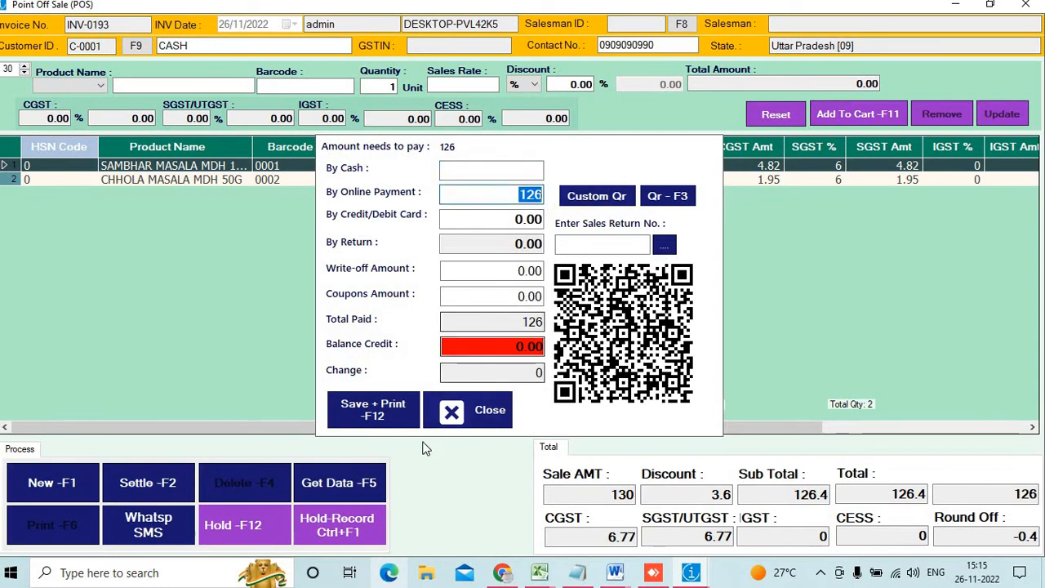
Save and print the tax invoice as the PDF 34, then close the sale window
left_click(378, 420)
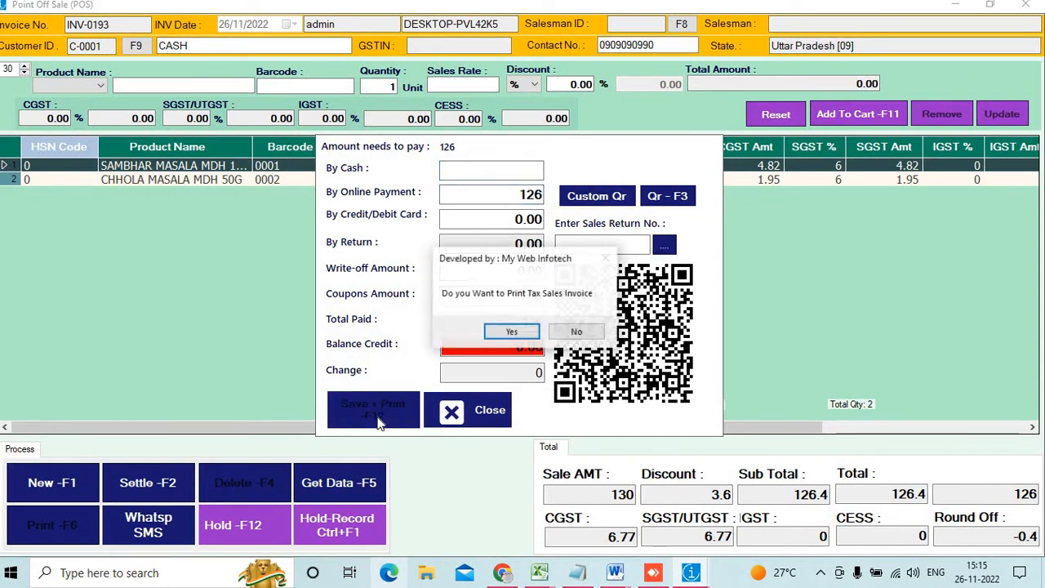
key("Return")
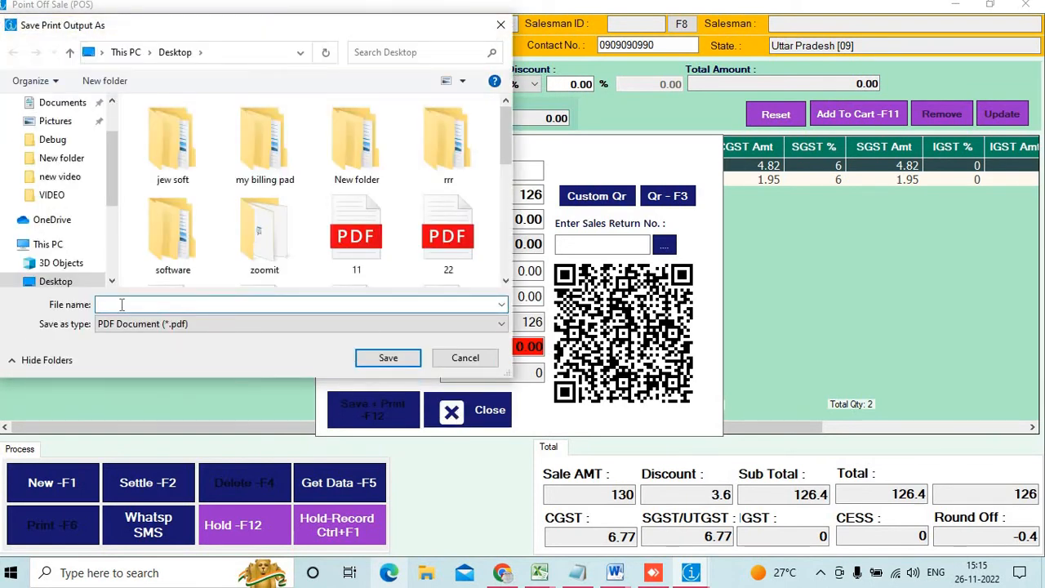
type("34")
key("Return")
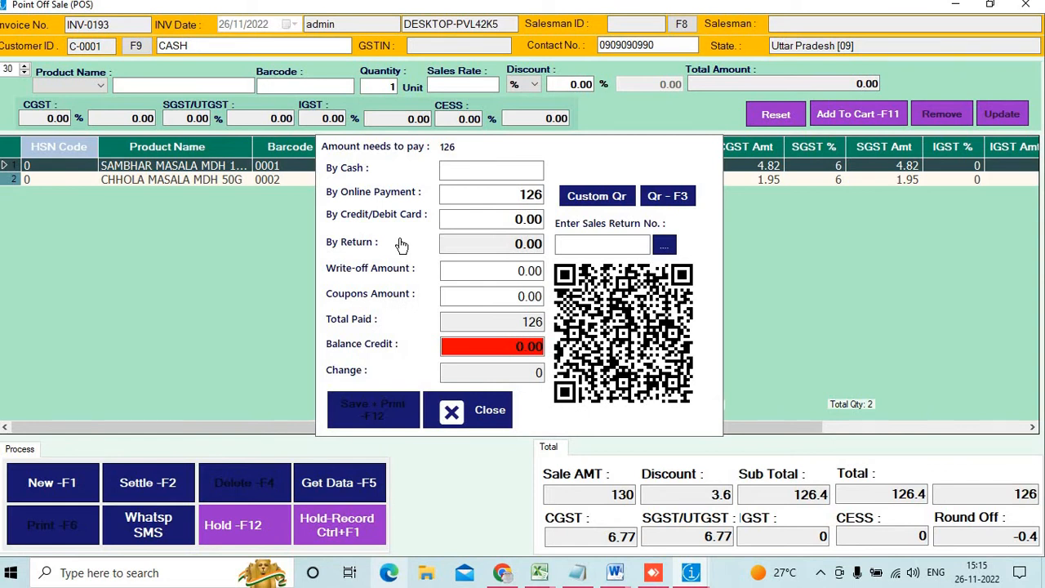
left_click(1026, 8)
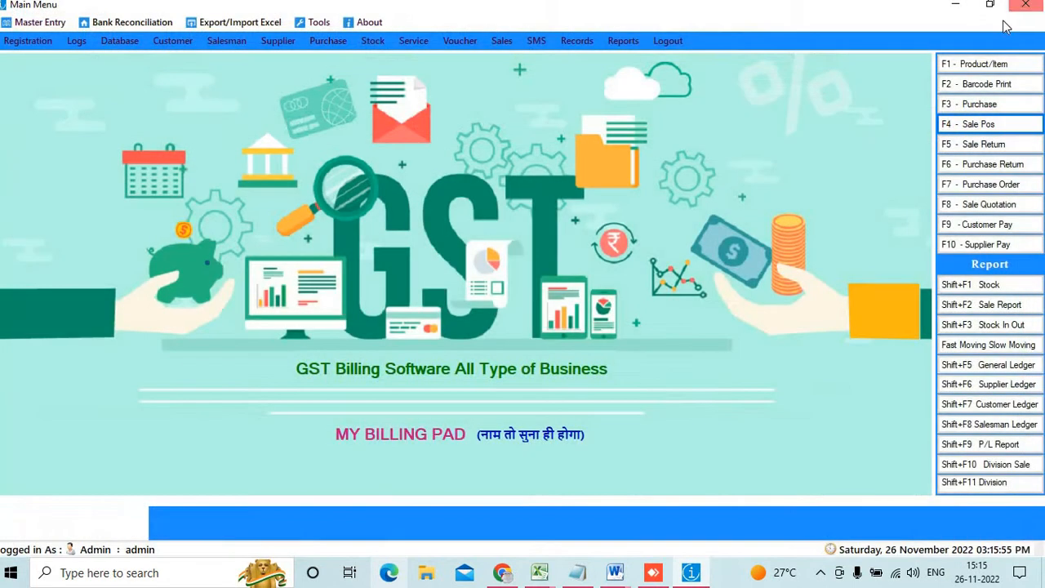
Open 34.pdf from the desktop in Microsoft Edge, maximised
left_click(957, 6)
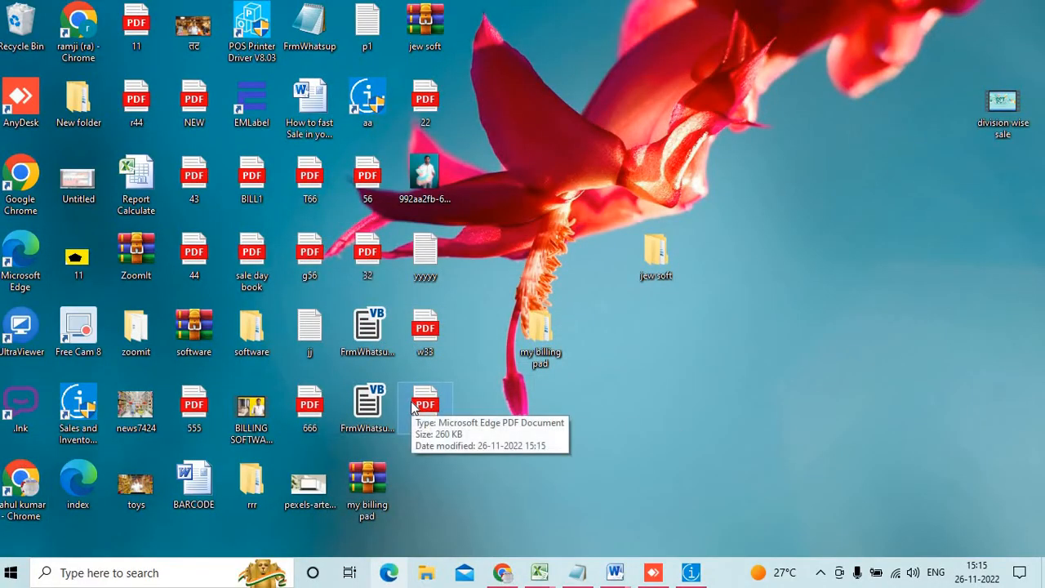
double_click(413, 406)
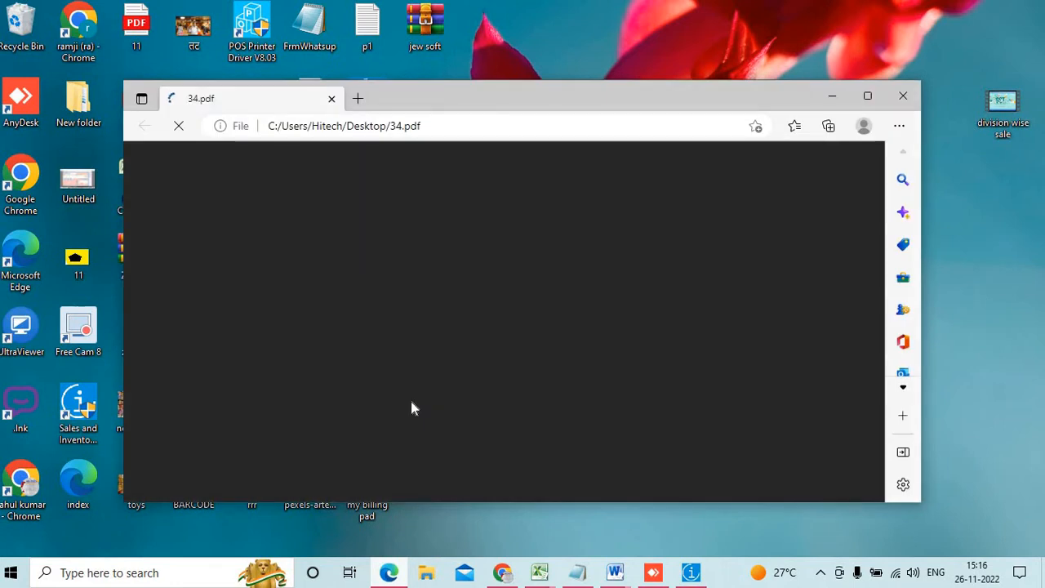
left_click(867, 96)
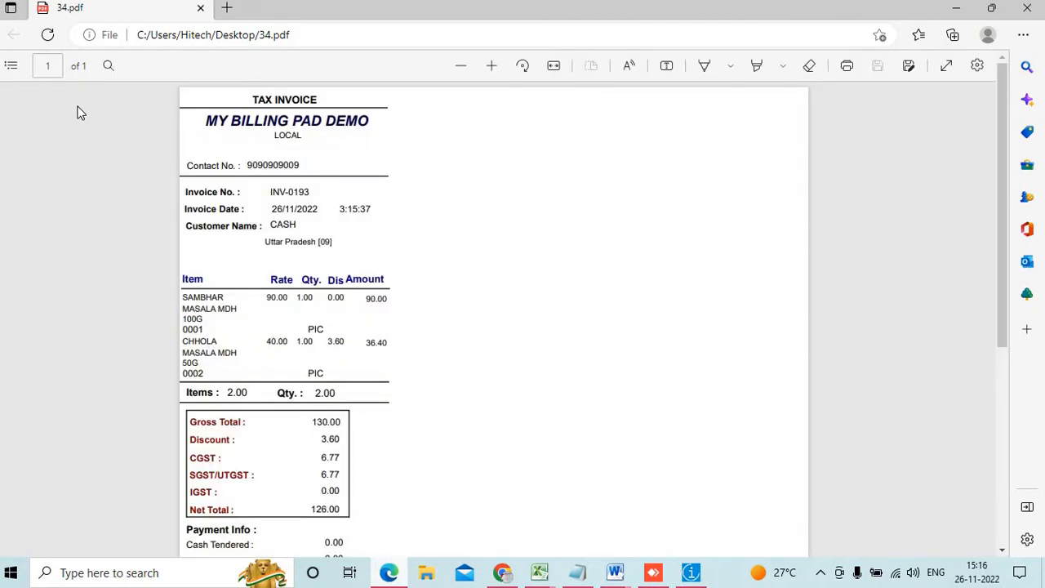
Set up the Highlight tool with green colour and a thicker stroke
left_click(757, 67)
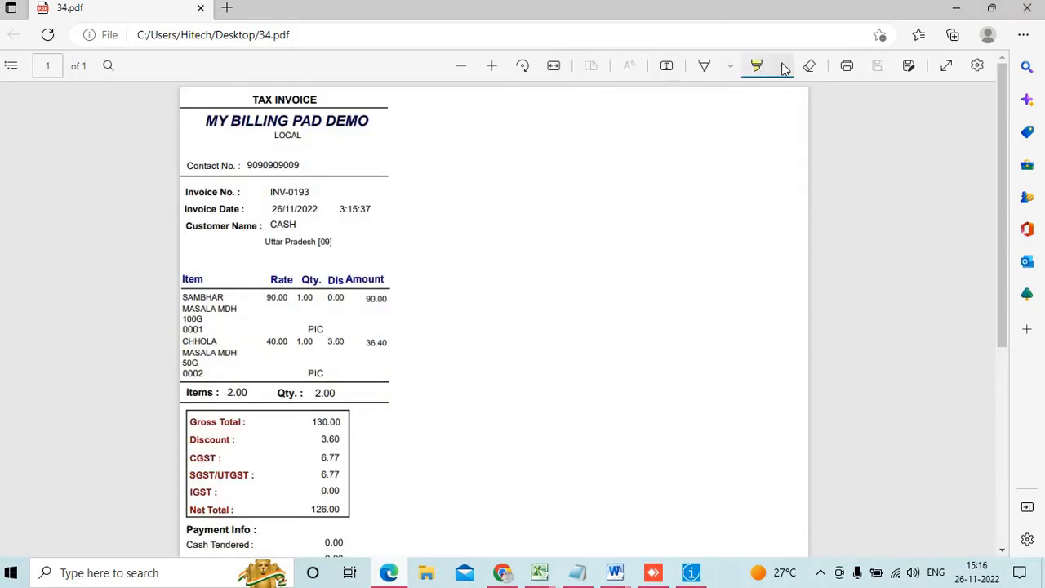
left_click(783, 67)
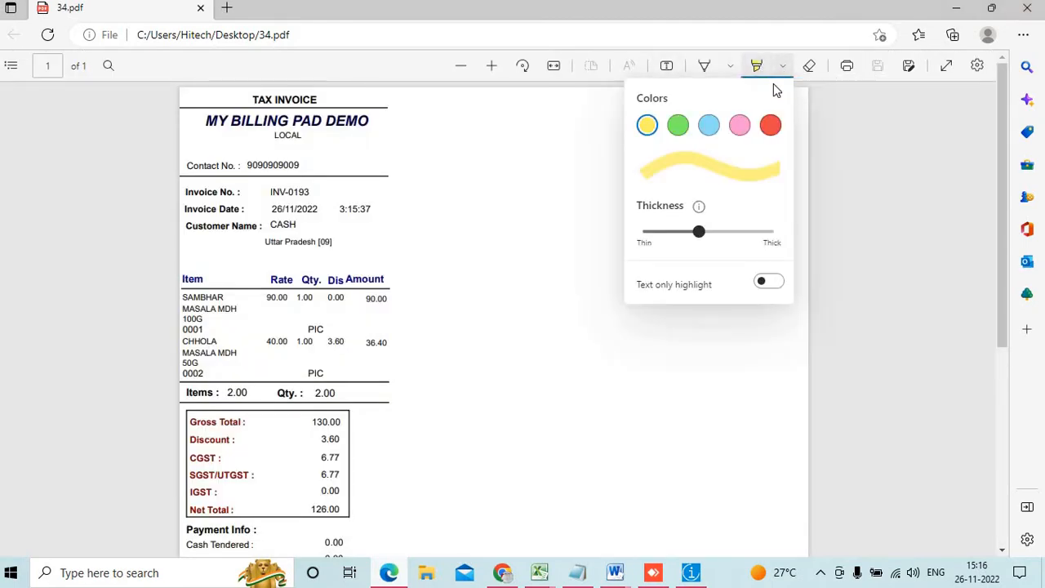
left_click(679, 127)
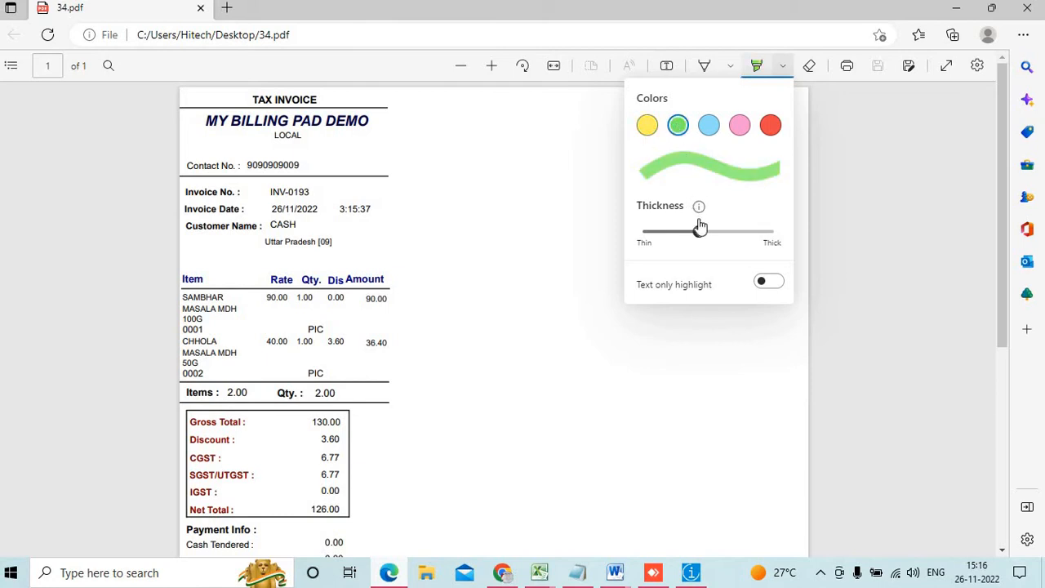
left_click_drag(699, 232, 729, 236)
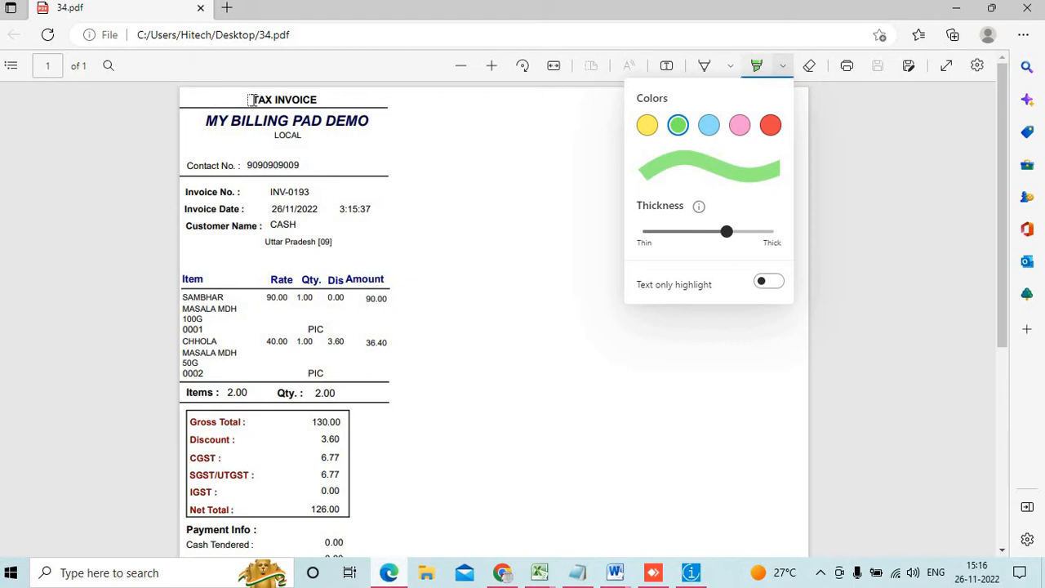
Highlight TAX INVOICE, MY BILLING PAD DEMO, LOCAL, the Contact No. line and Invoice No. line
left_click_drag(252, 100, 328, 100)
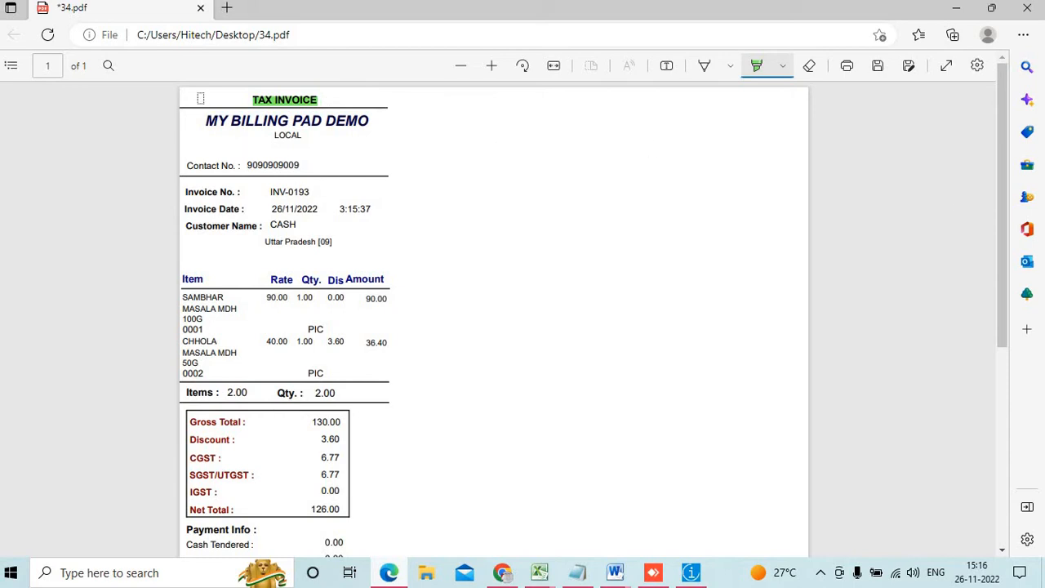
left_click_drag(197, 119, 369, 120)
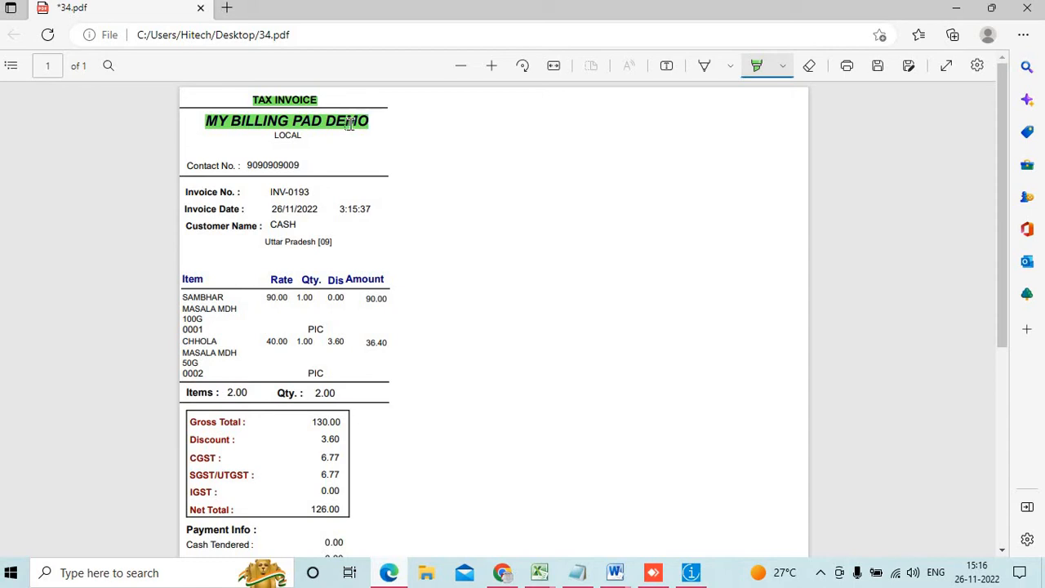
left_click_drag(272, 137, 322, 136)
left_click_drag(261, 165, 306, 163)
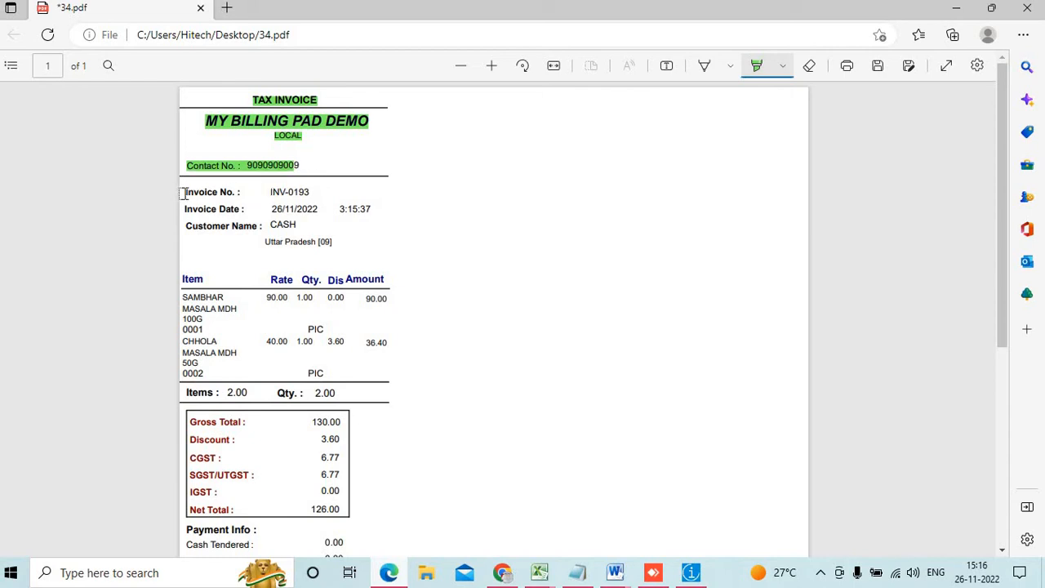
left_click_drag(179, 194, 328, 194)
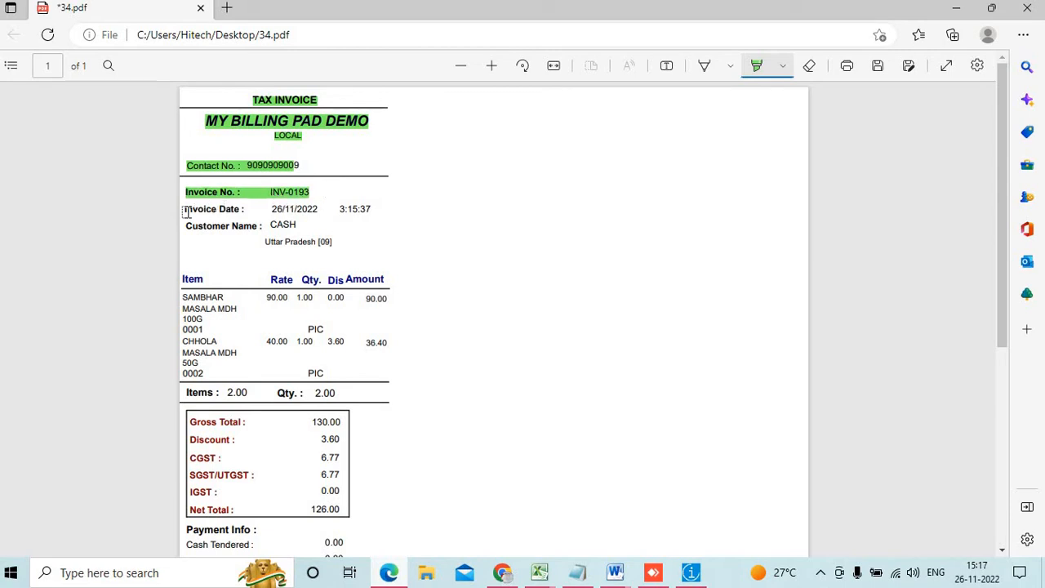
Highlight the invoice date line, CASH and Uttar Pradesh, and the full SAMBHAR item row
left_click_drag(187, 210, 395, 202)
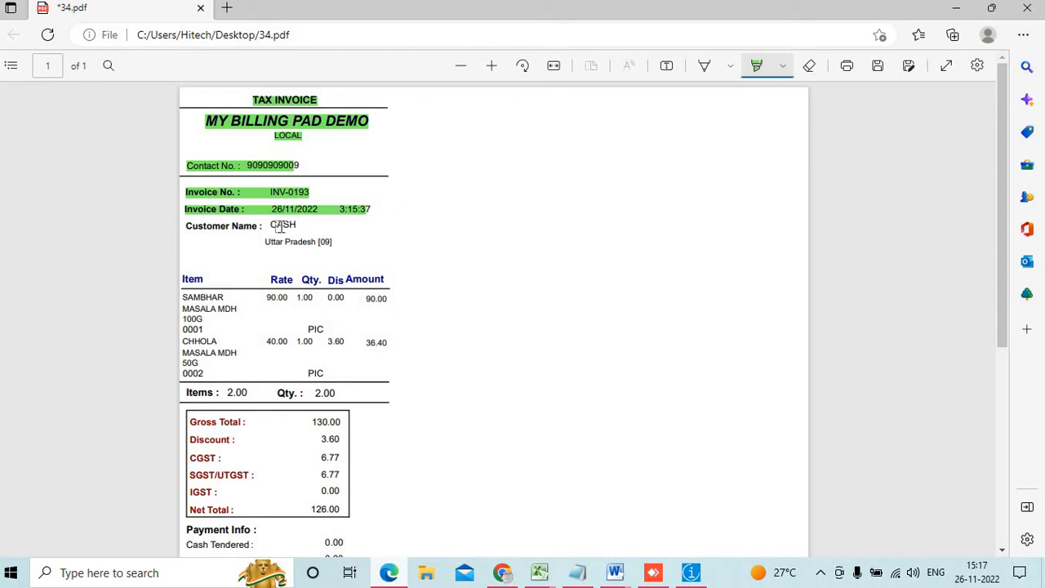
left_click_drag(270, 226, 316, 226)
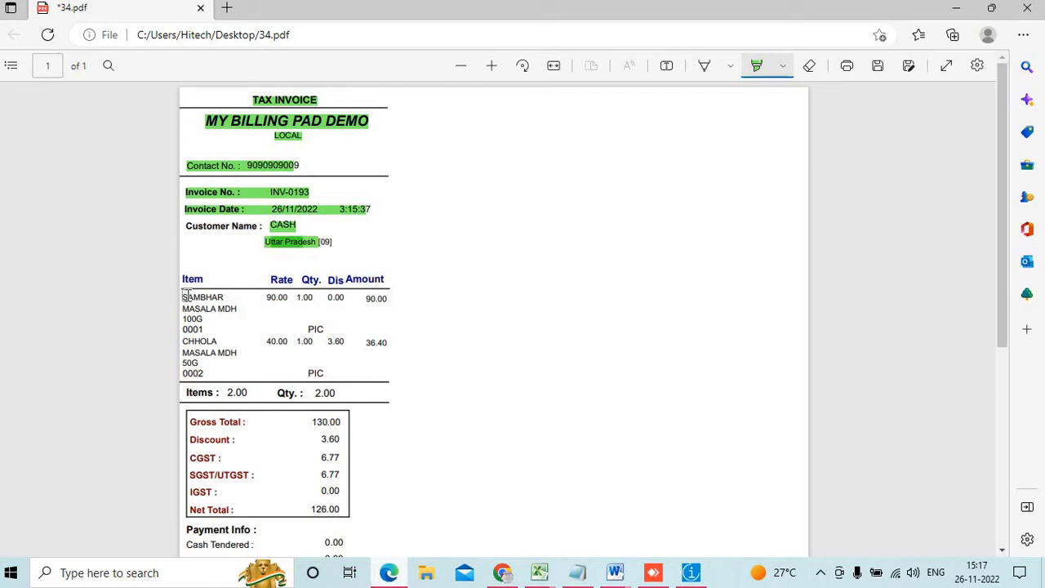
mouse_move(183, 297)
left_mouse_down()
mouse_move(255, 309)
mouse_move(225, 308)
mouse_move(335, 296)
left_mouse_up()
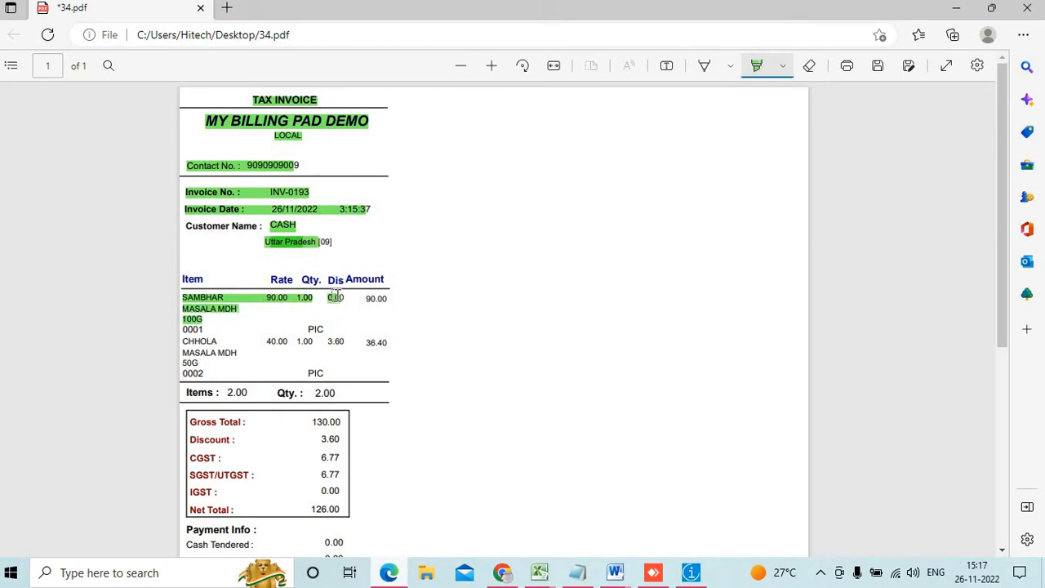
left_click_drag(335, 297, 398, 297)
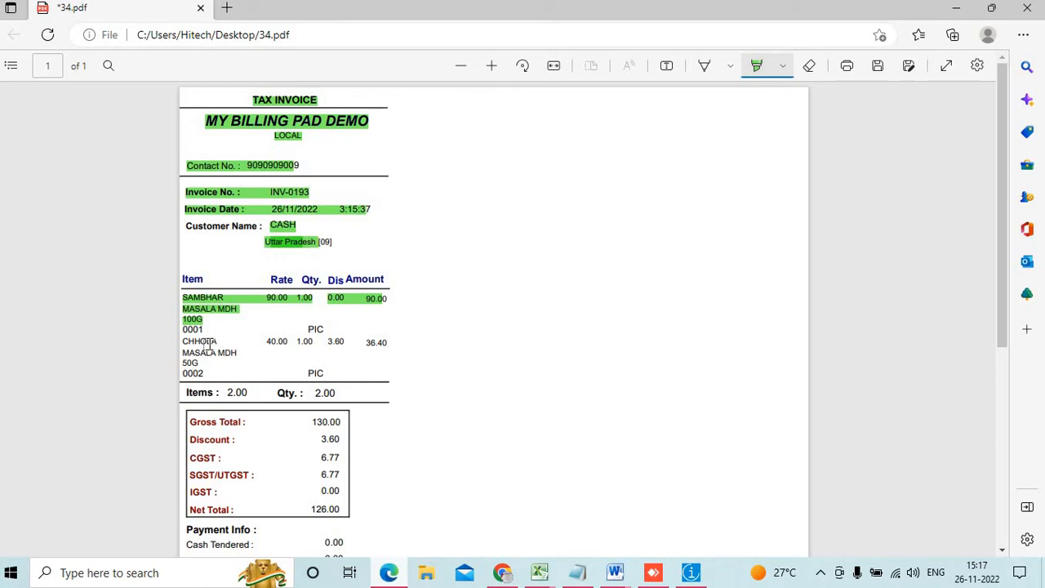
Highlight the CHHOLA row's rate, quantity, discount 3.60 and amount 36.40
left_click_drag(186, 349, 294, 349)
left_click(318, 343)
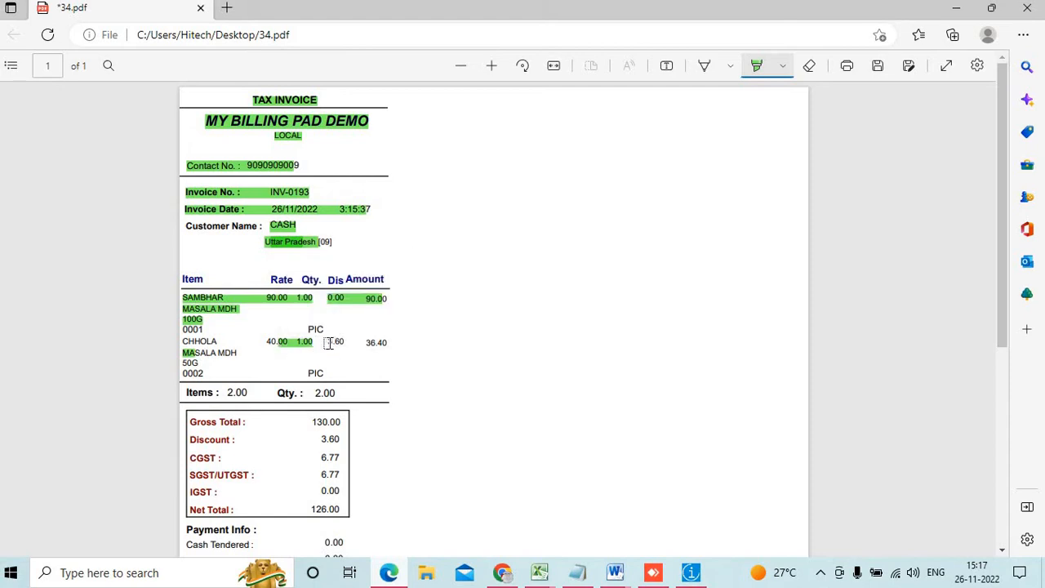
left_click_drag(327, 343, 345, 343)
left_click_drag(364, 343, 384, 344)
Highlight the Items : 2.00 and Qty totals line and the Gross Total row
scroll(374, 349, "down", 2)
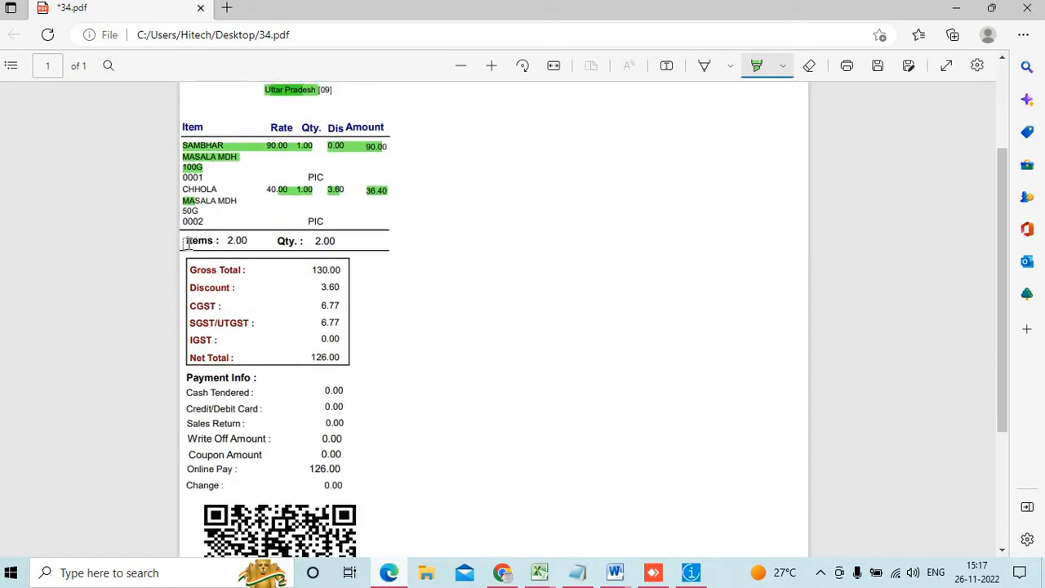
left_click_drag(183, 241, 343, 242)
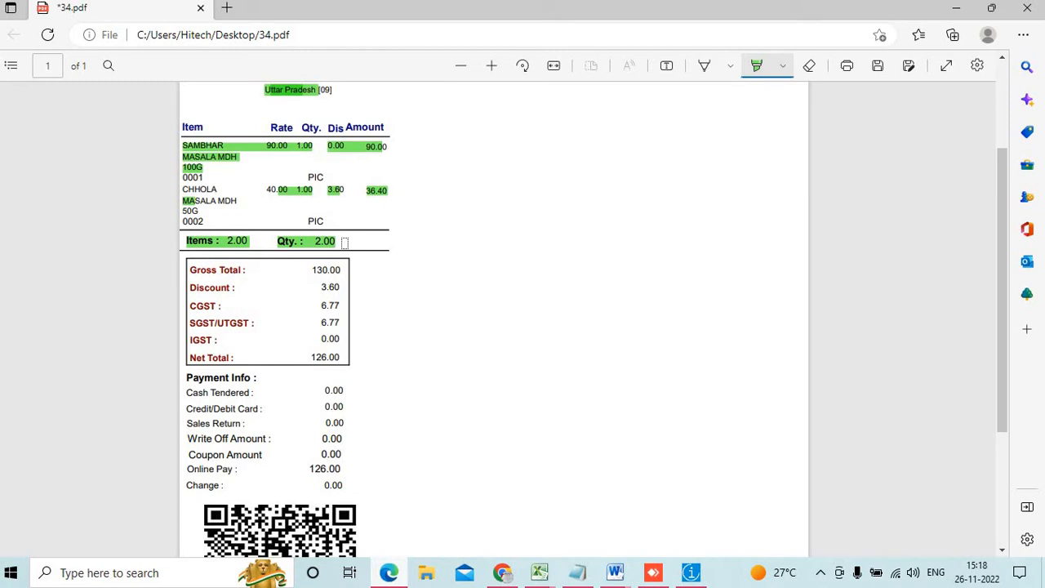
left_click_drag(190, 270, 341, 267)
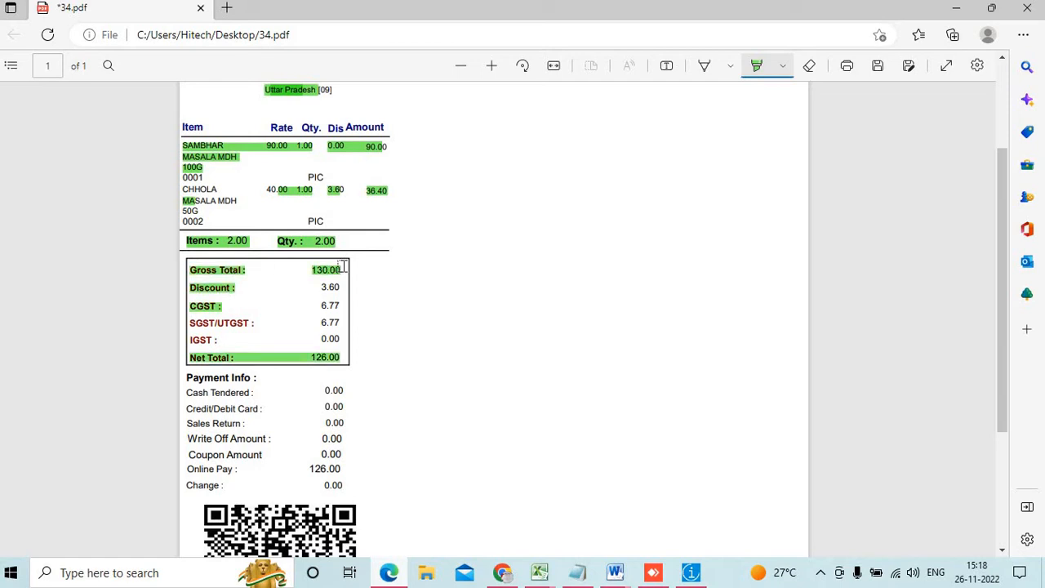
Highlight the Discount, CGST, SGST/UTGST and IGST rows of the tax summary box
left_click(225, 288)
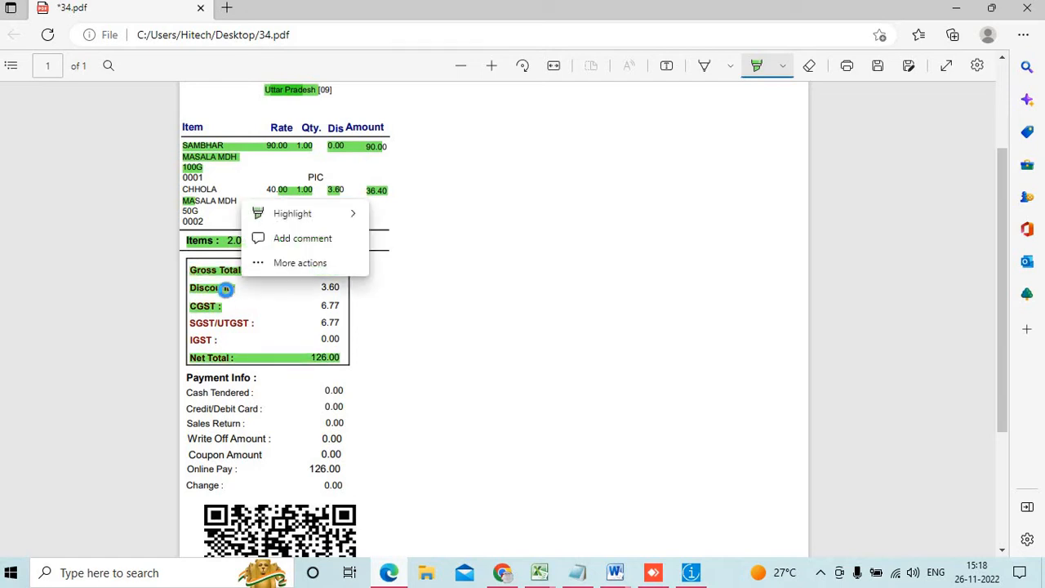
left_click(226, 289)
left_click(247, 287)
left_click_drag(248, 287, 390, 286)
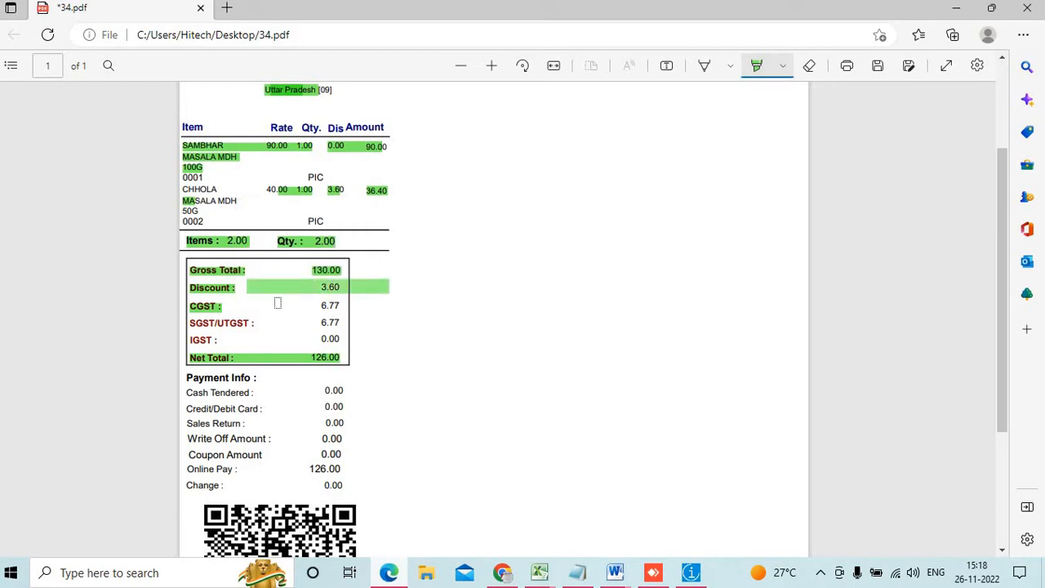
left_click_drag(278, 303, 369, 303)
left_click_drag(295, 319, 387, 314)
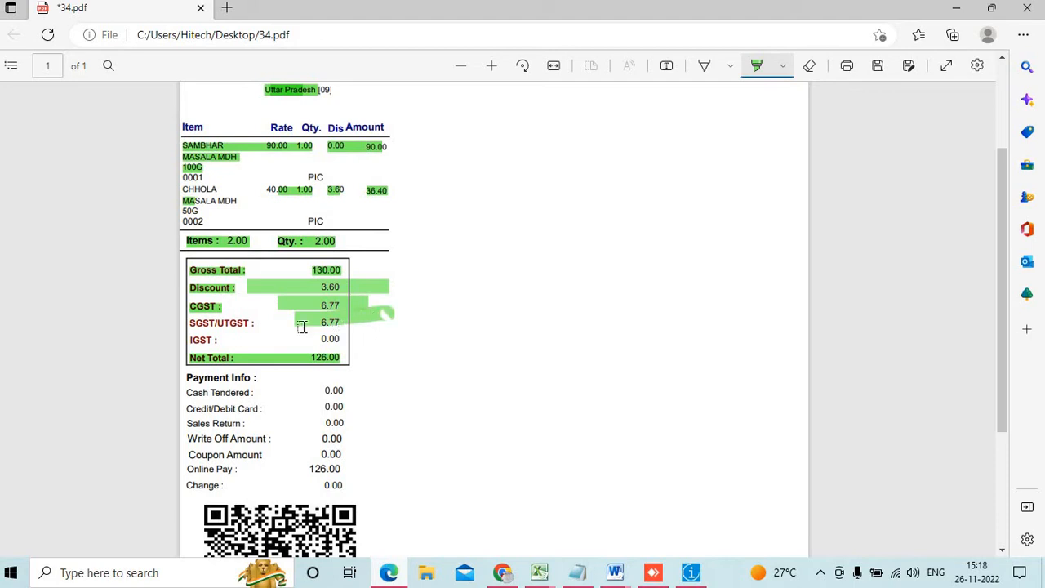
left_click_drag(247, 341, 449, 346)
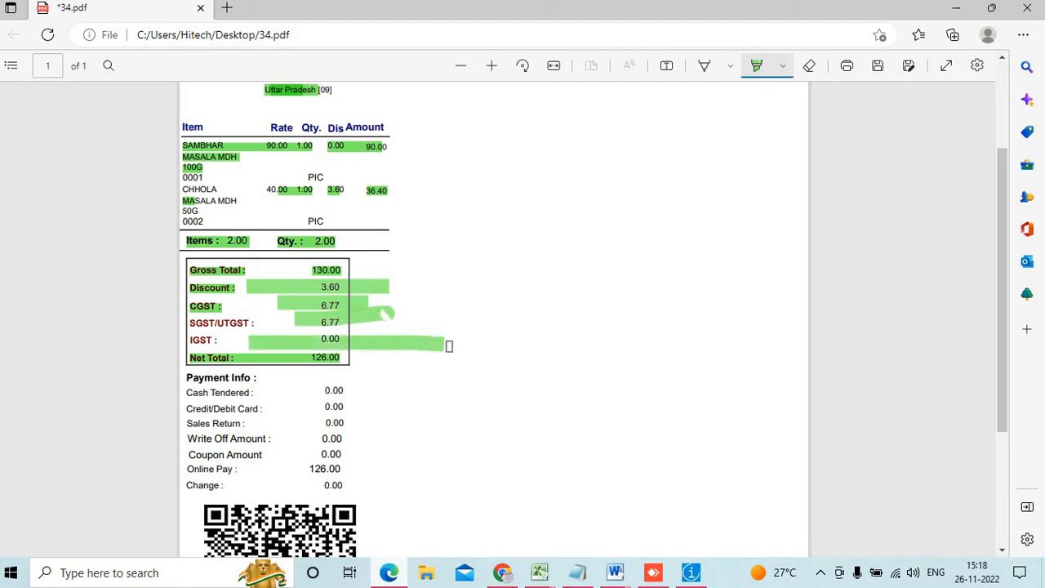
scroll(238, 382, "down", 2)
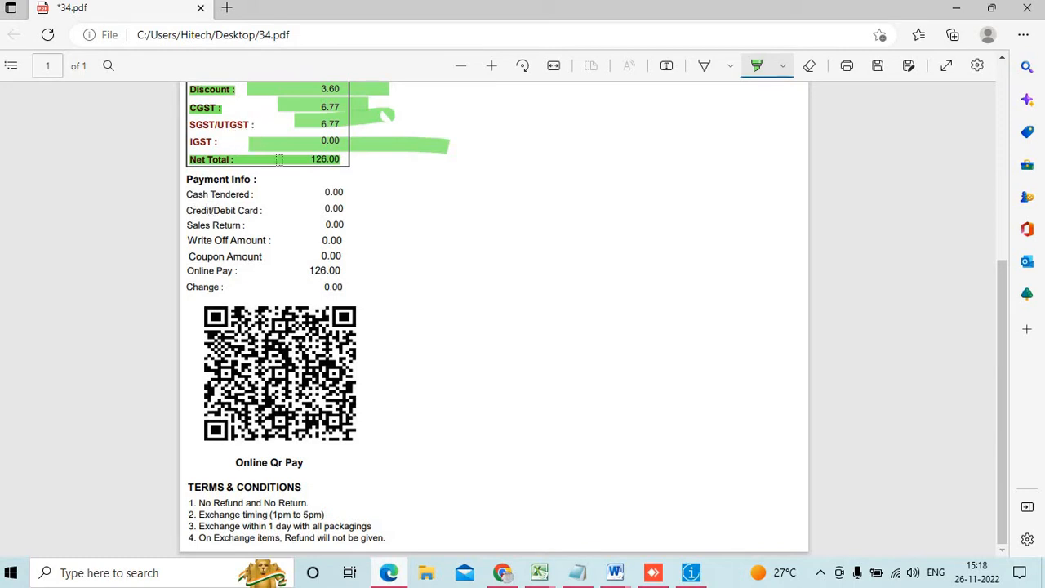
Highlight the Online Pay value 126.00 and mark the QR code with green strokes
left_click_drag(302, 275, 342, 270)
mouse_move(209, 312)
left_mouse_down()
mouse_move(359, 377)
mouse_move(388, 402)
left_mouse_up()
mouse_move(317, 307)
left_mouse_down()
mouse_move(316, 359)
mouse_move(462, 334)
mouse_move(526, 261)
left_mouse_up()
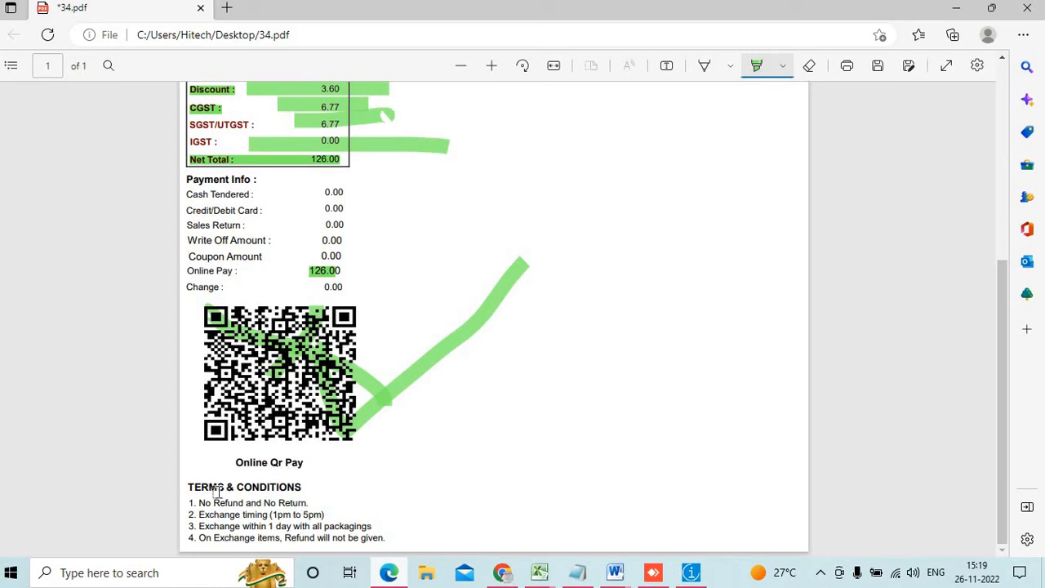
Highlight the terms and conditions block, then close Edge without saving the markup
mouse_move(184, 487)
left_mouse_down()
mouse_move(304, 530)
mouse_move(400, 534)
left_mouse_up()
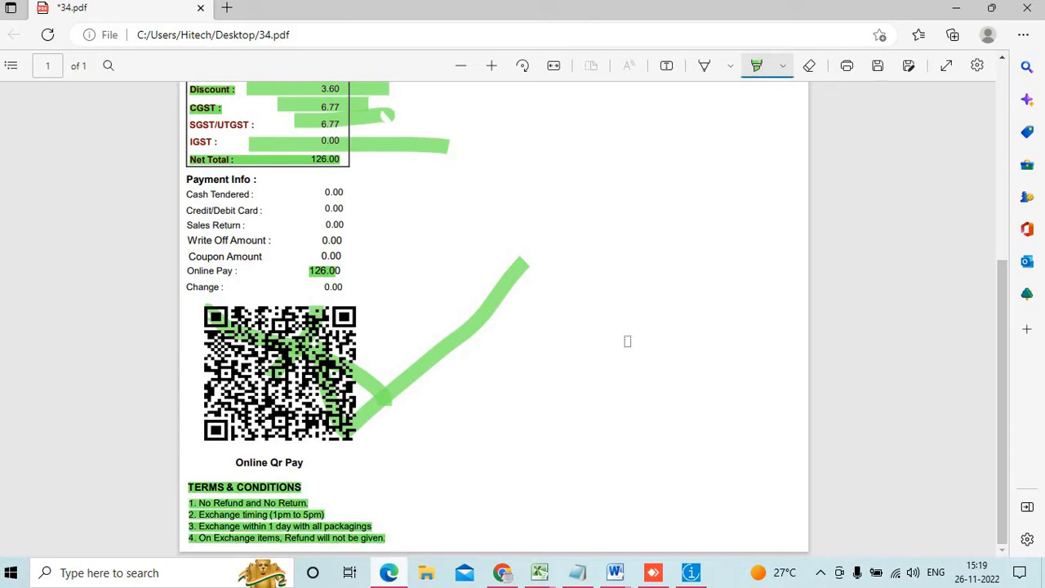
left_click(1021, 18)
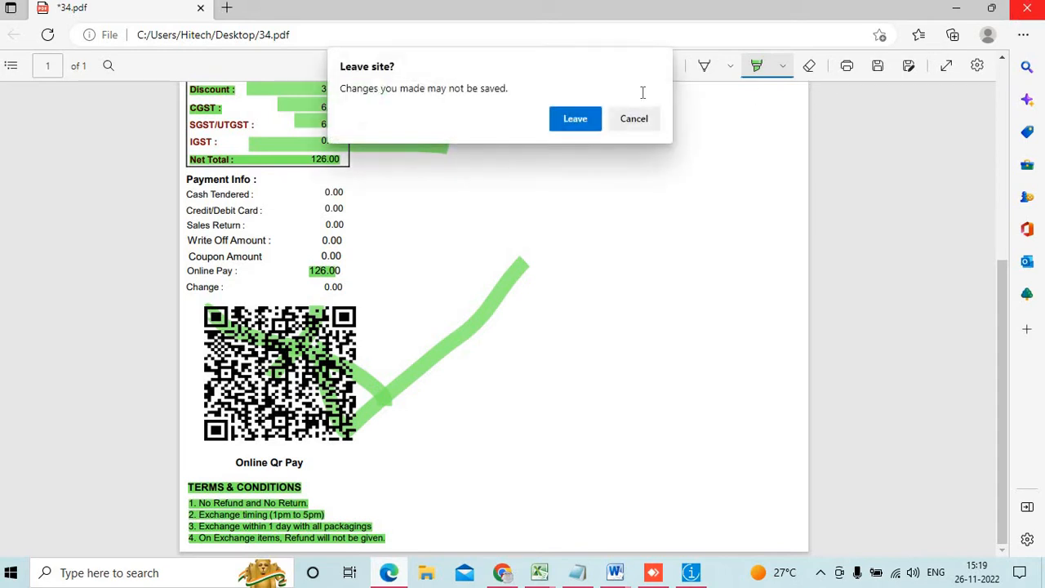
left_click(575, 123)
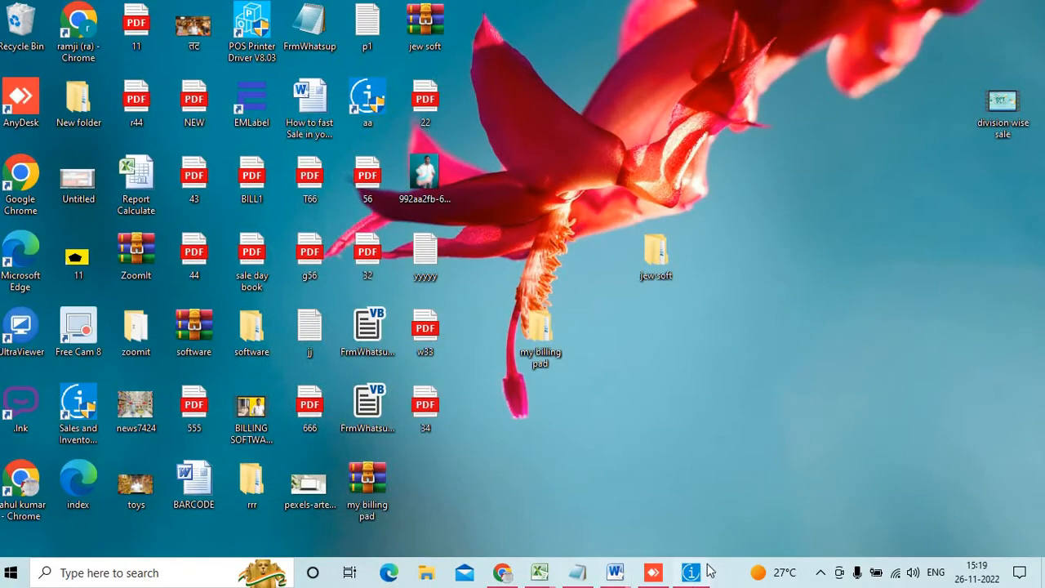
Return to My Billing Pad and open the F4 Sale POS screen maximised on INV-0194
left_click(694, 575)
left_click(988, 124)
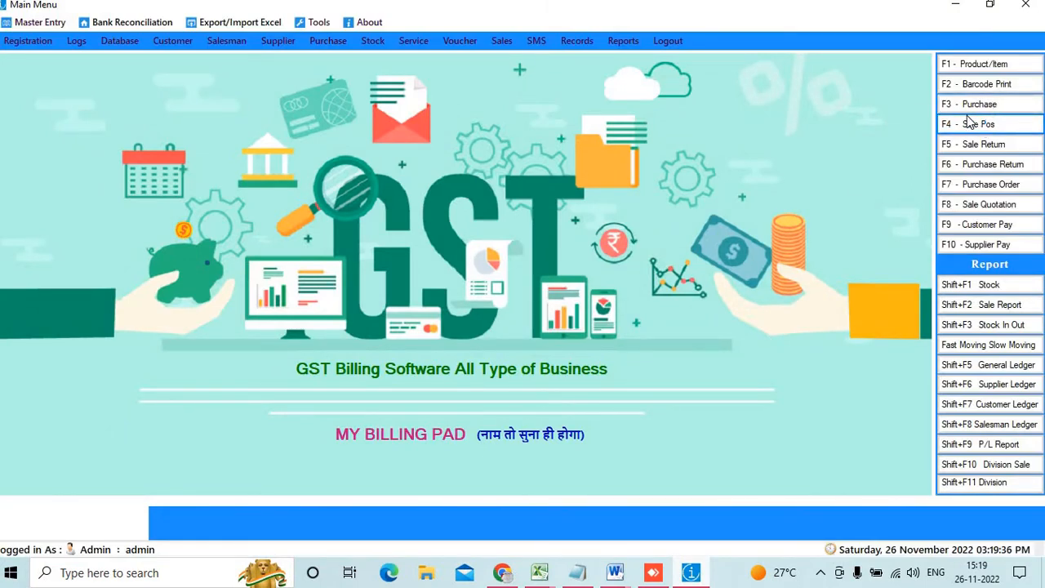
left_click(969, 124)
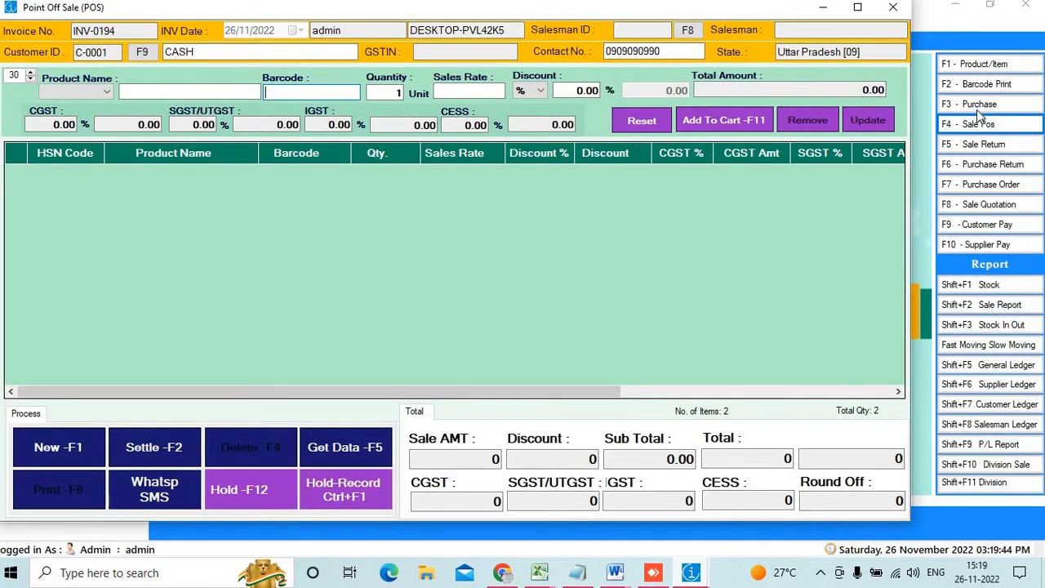
left_click(857, 7)
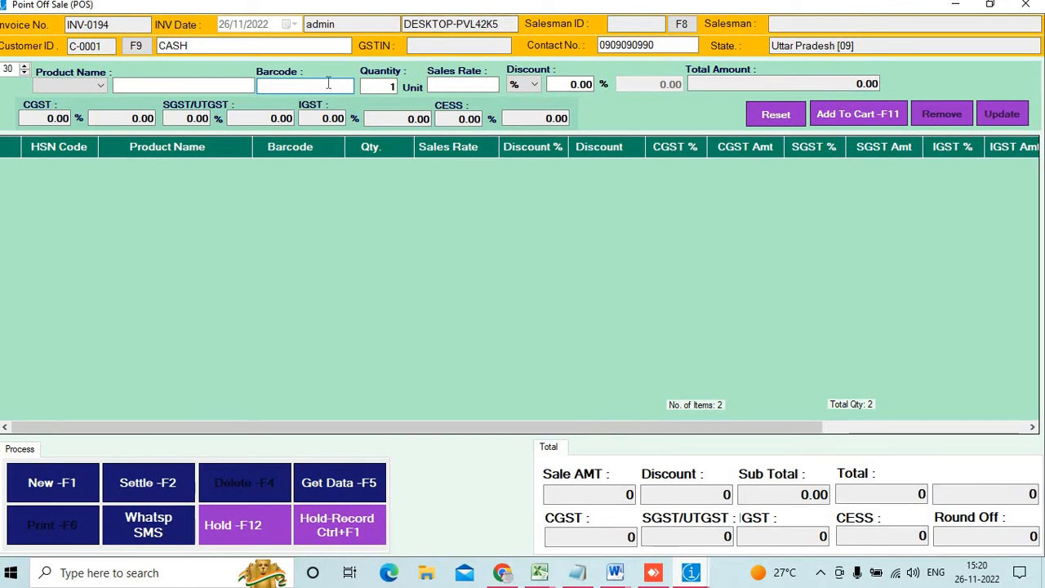
Add SAMBHAR MASALA (barcode 0001) with a 2% discount, totalling 88, and open settlement
type("0001")
key("Return")
left_click(253, 167)
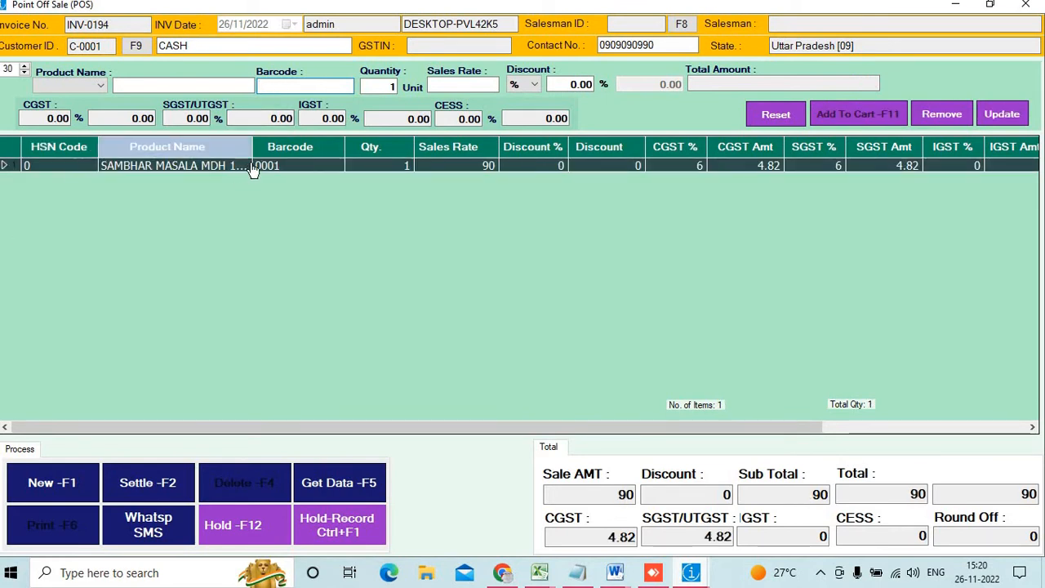
left_click(252, 166)
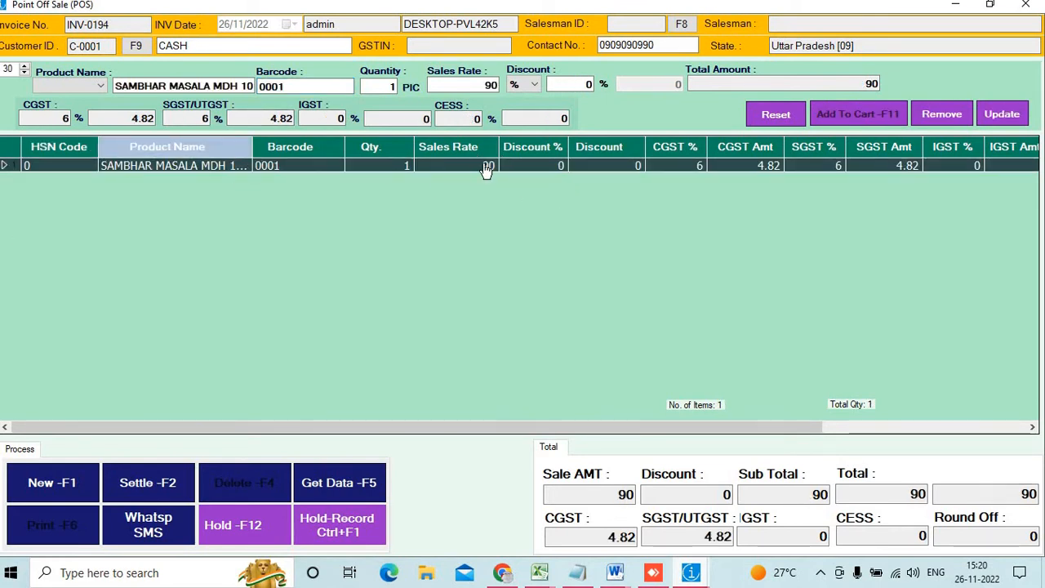
left_click(558, 81)
type("2")
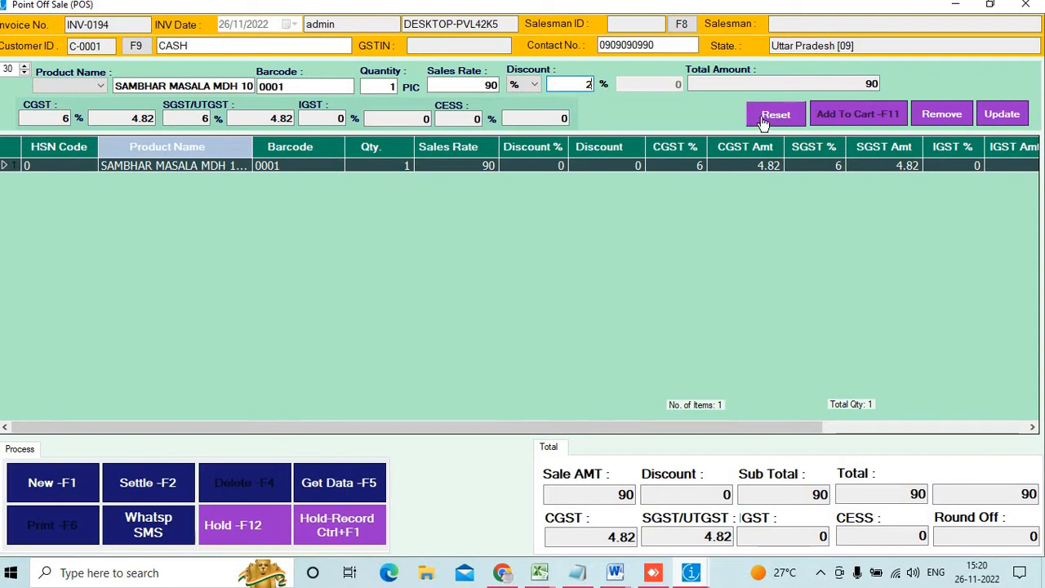
key("Tab")
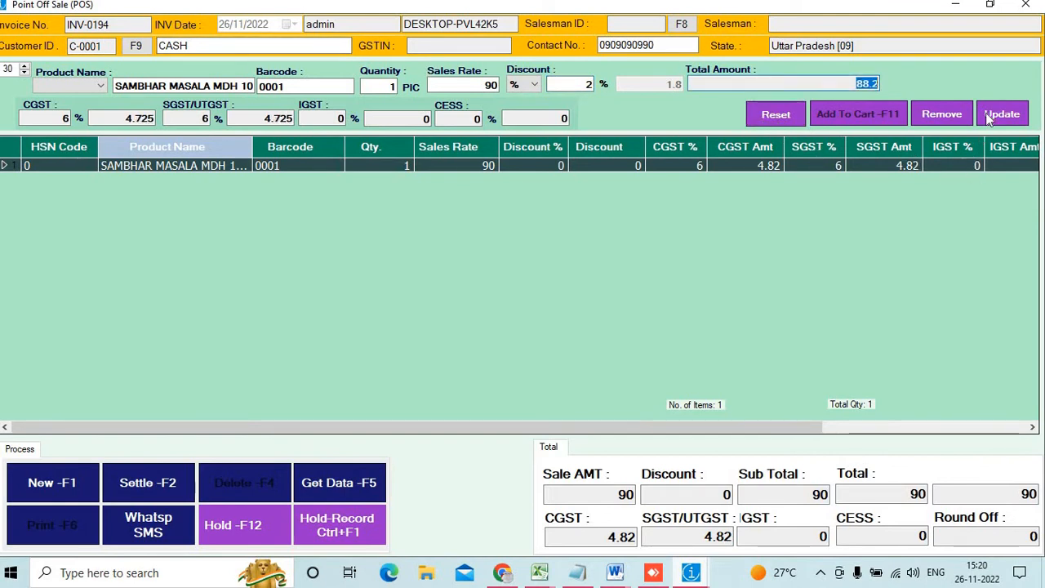
left_click(996, 114)
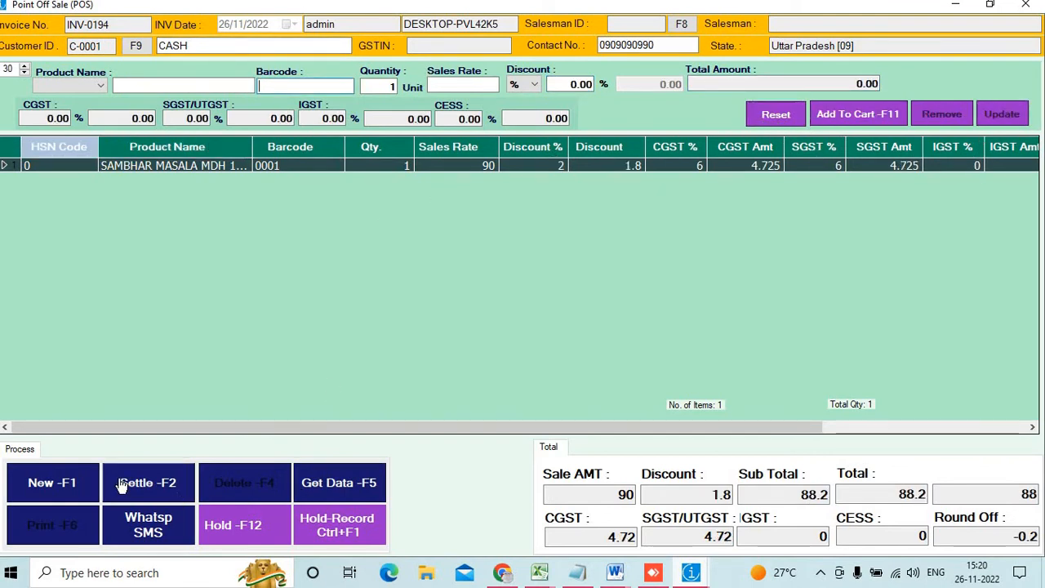
left_click(122, 482)
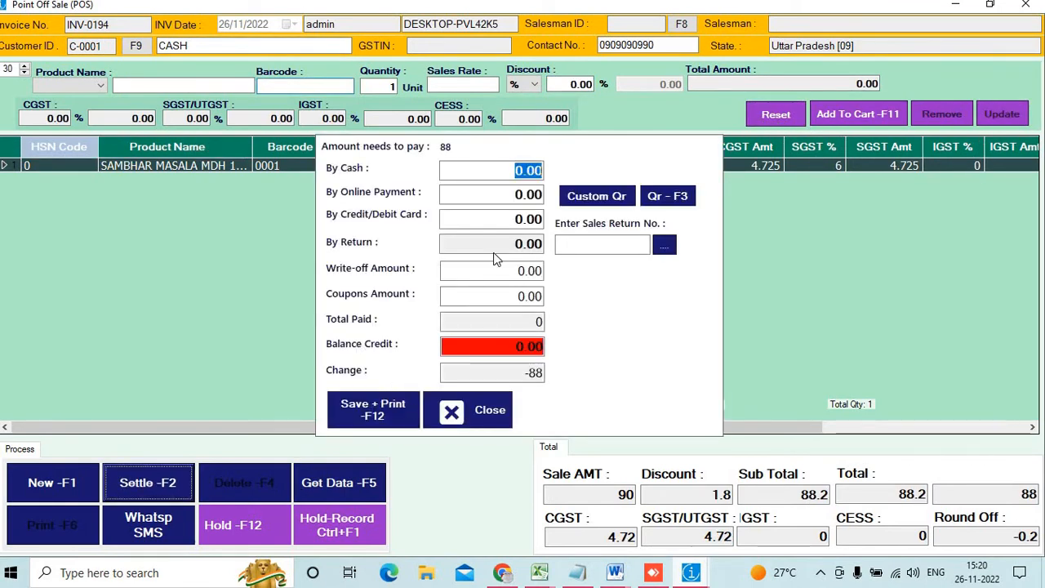
Settle INV-0194 with 85 cash and a 3 write-off amount
left_click(312, 168)
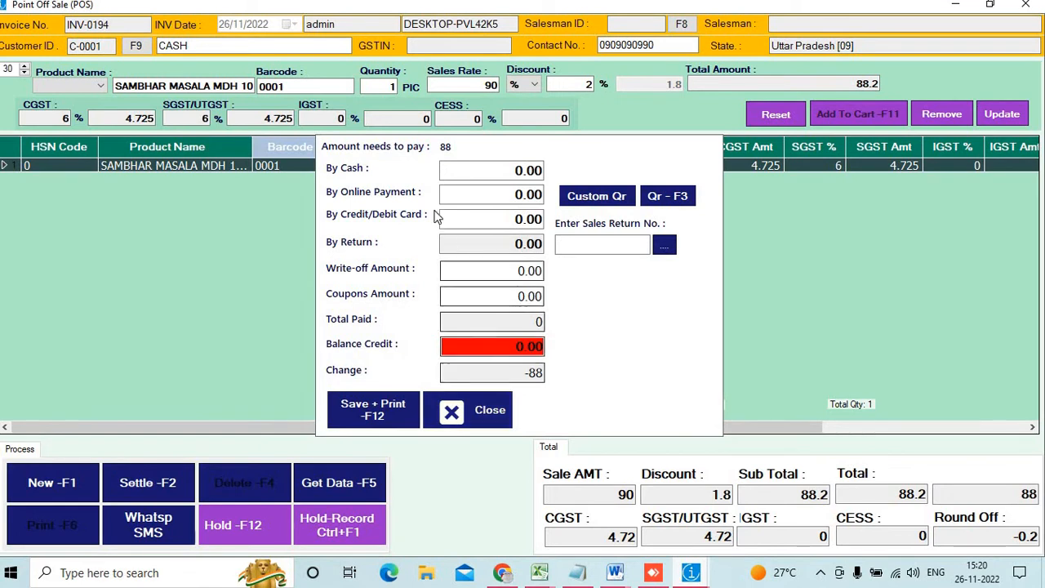
left_click(495, 171)
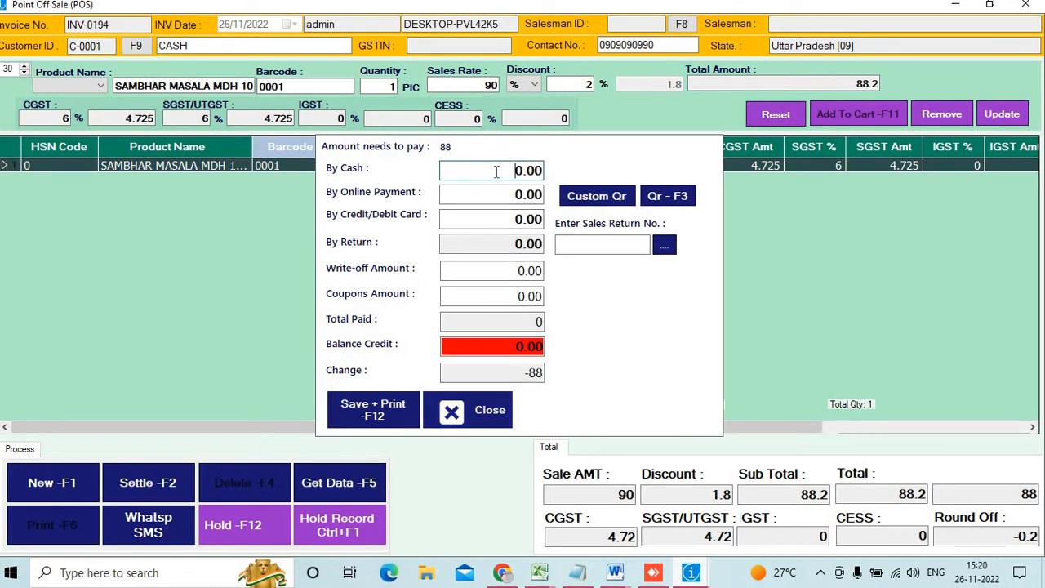
left_click_drag(515, 171, 555, 178)
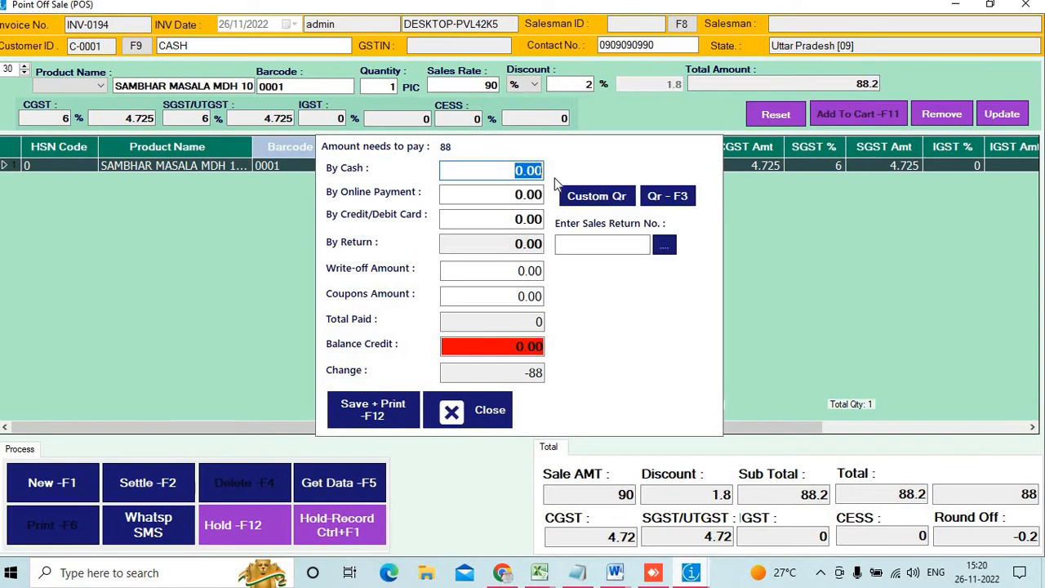
type("85")
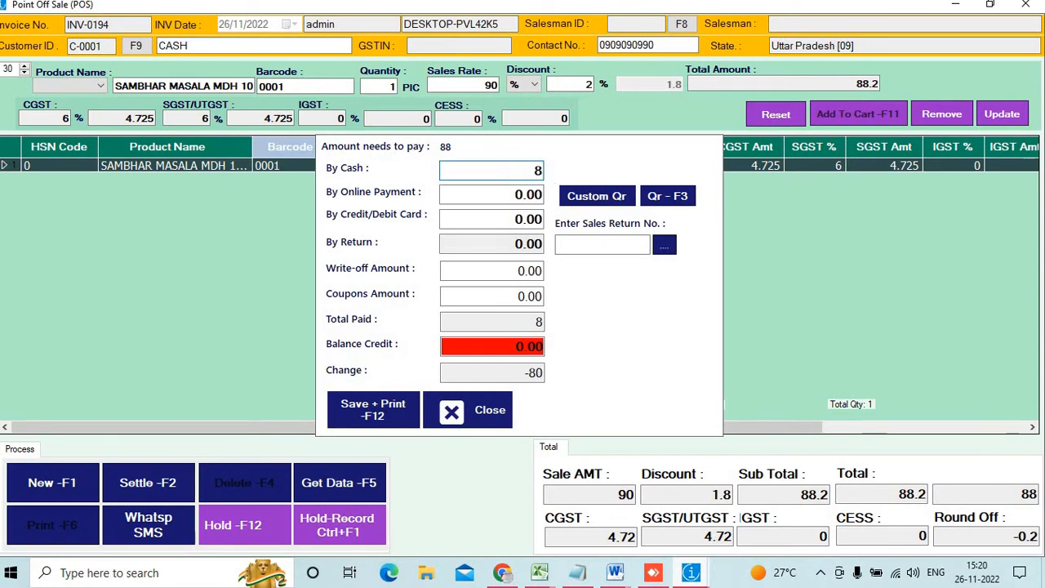
left_click(482, 272)
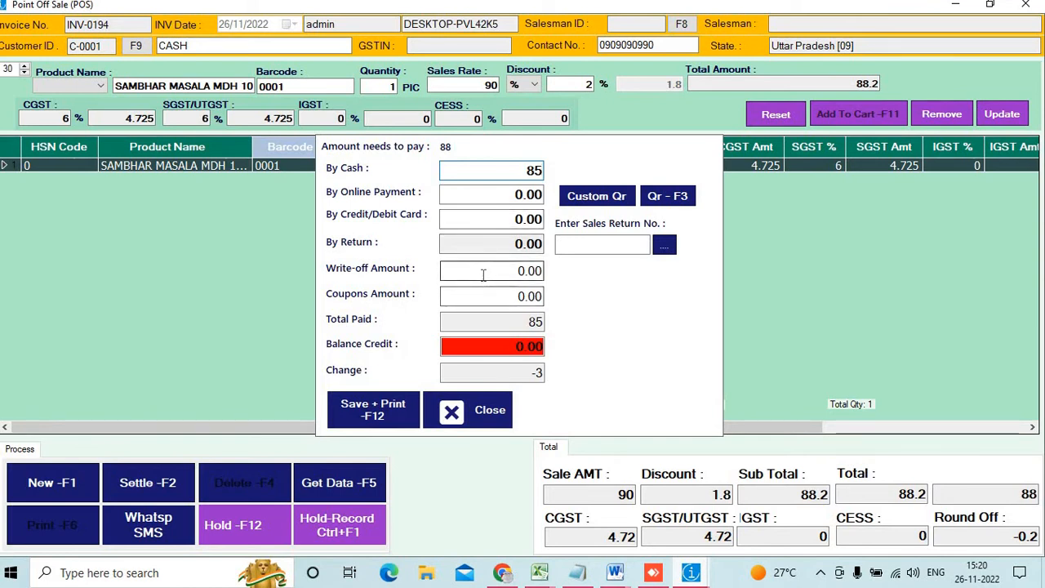
type("3")
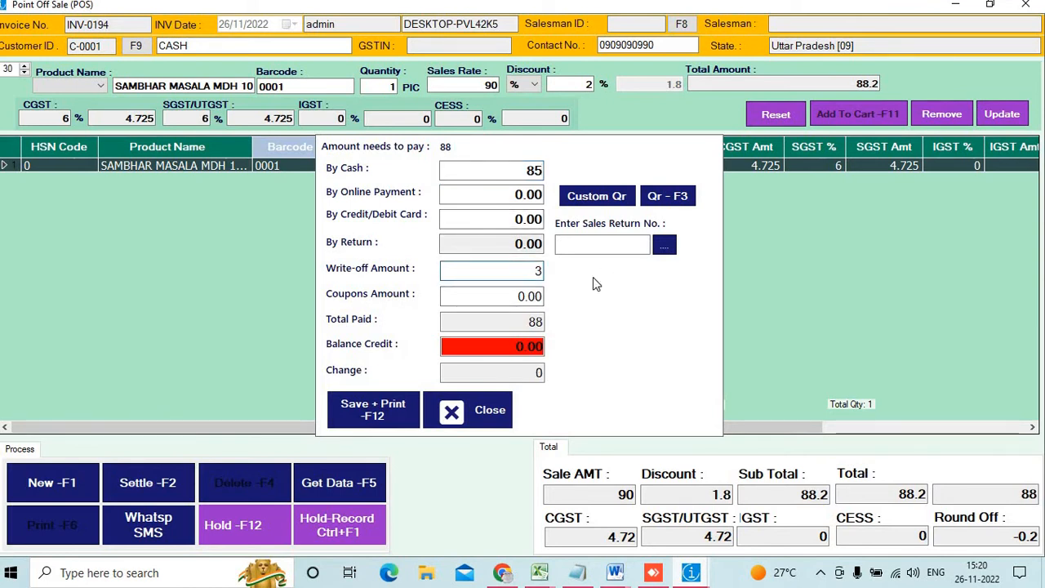
Save the invoice, answer the tax invoice print prompt, and start new invoice INV-0195
left_click(400, 424)
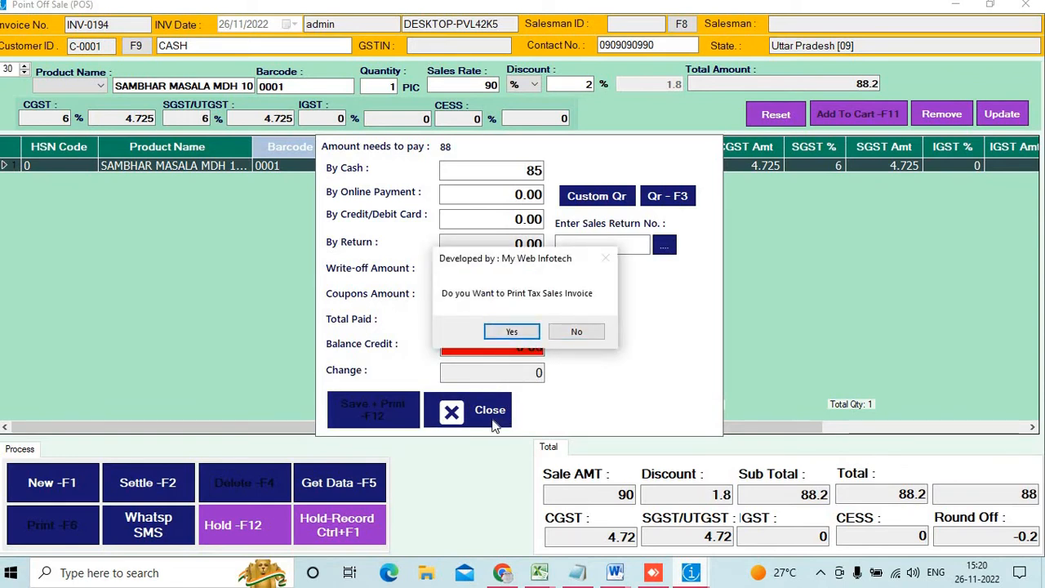
left_click(577, 330)
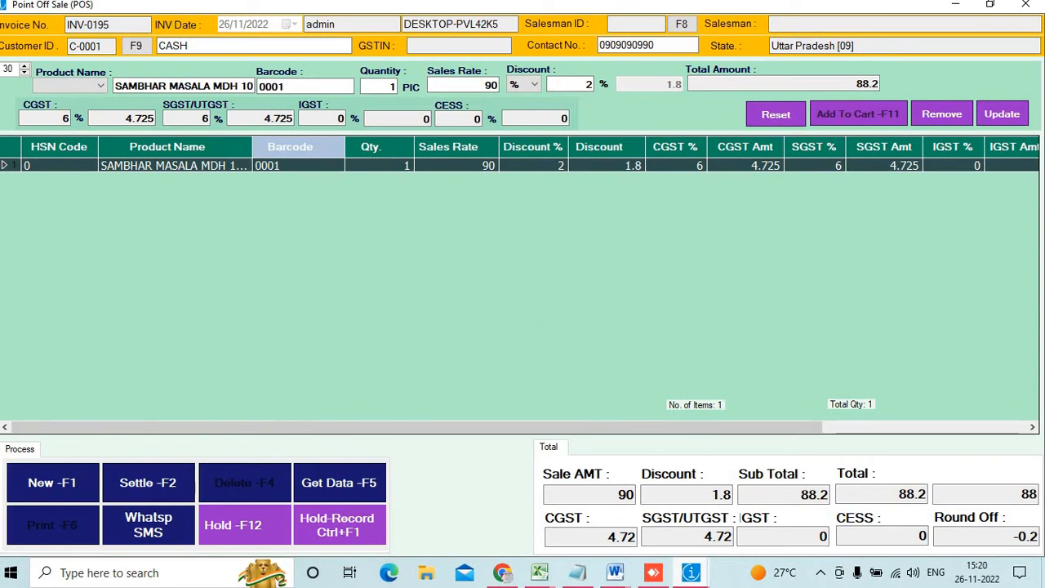
left_click(52, 495)
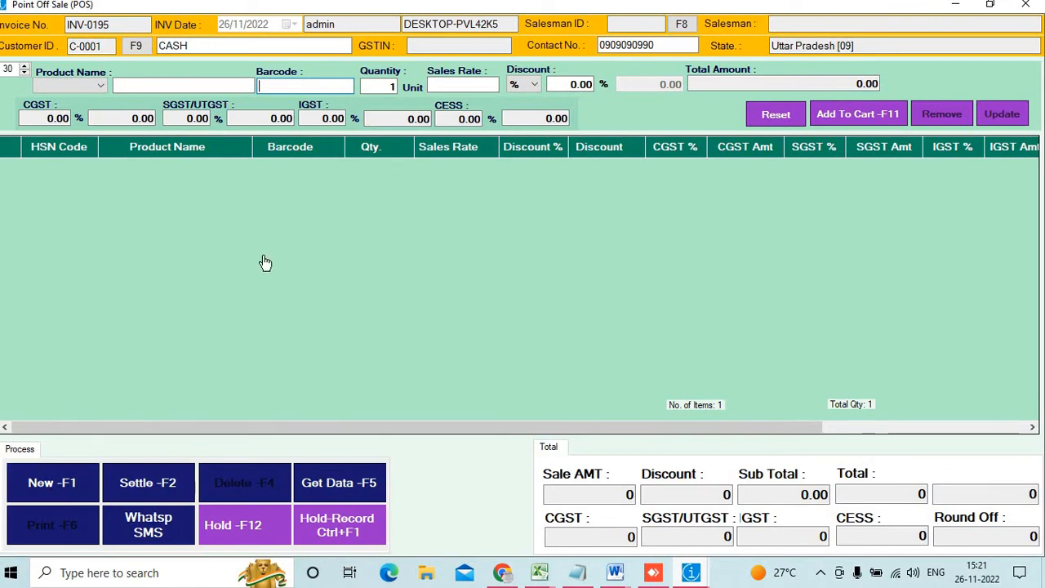
Open Master Entry > Product Discount, show all records and delete the old offers
left_click(1026, 5)
left_click(36, 22)
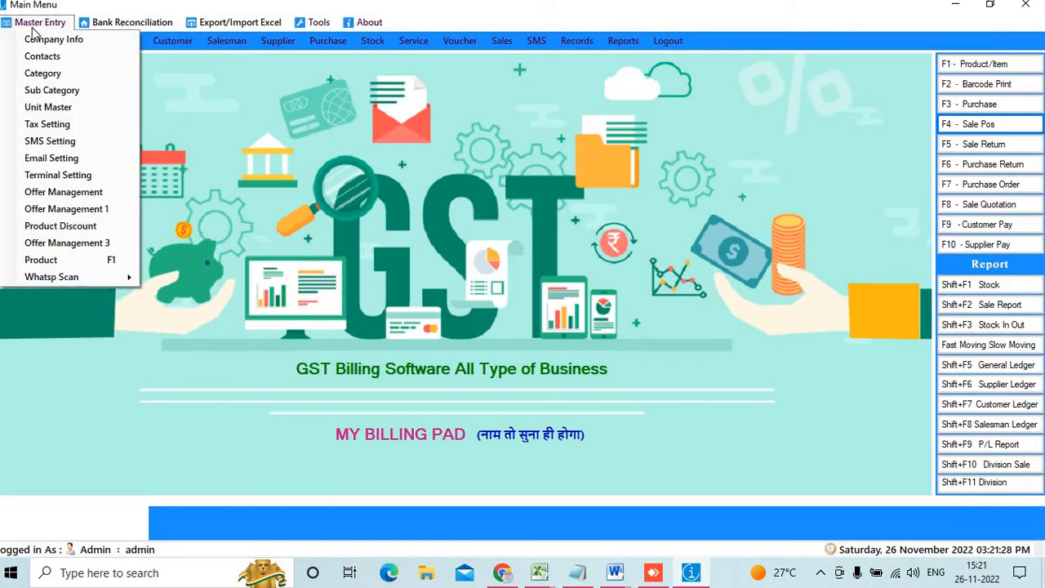
left_click(81, 228)
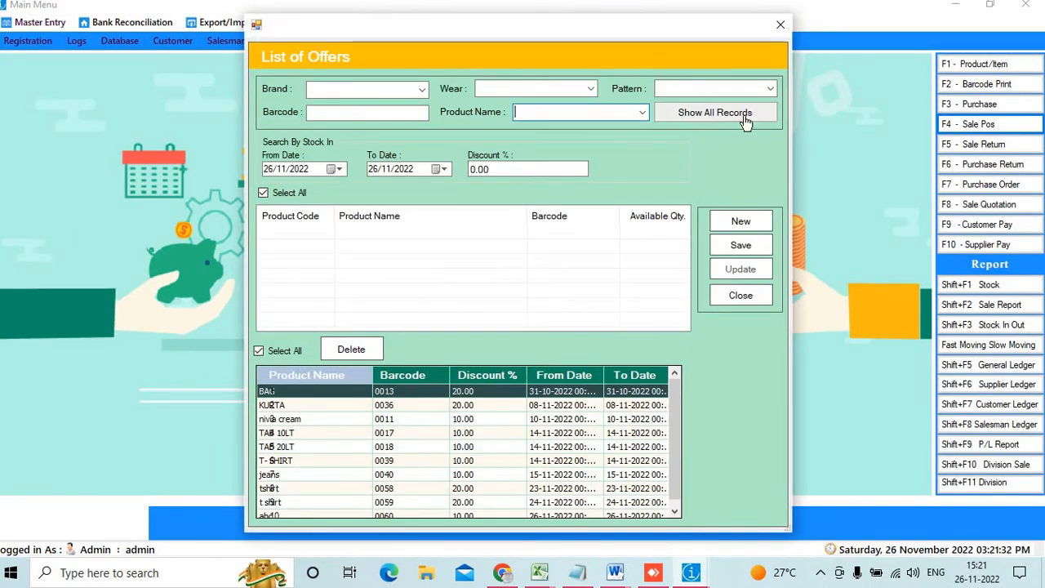
left_click(722, 116)
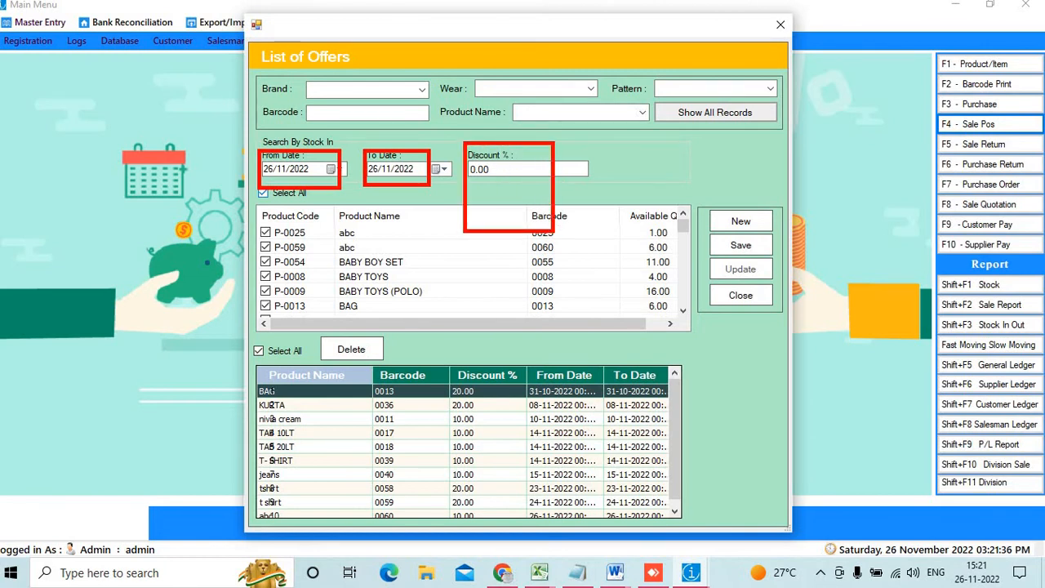
left_click(362, 352)
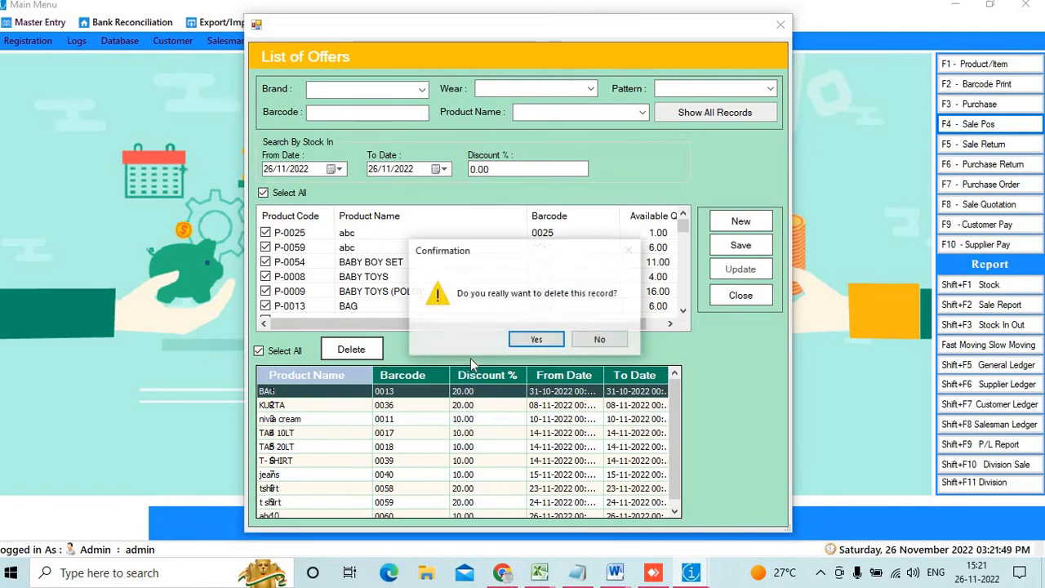
left_click(536, 340)
left_click(551, 341)
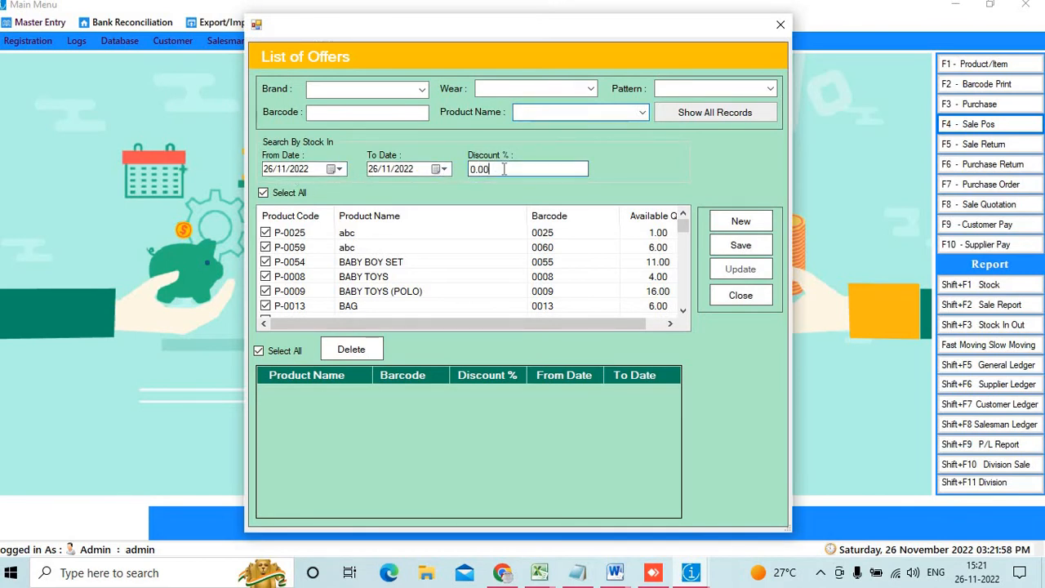
Save a 5% discount on all products for 26/11/2022 and close the List of Offers
left_click_drag(497, 169, 242, 171)
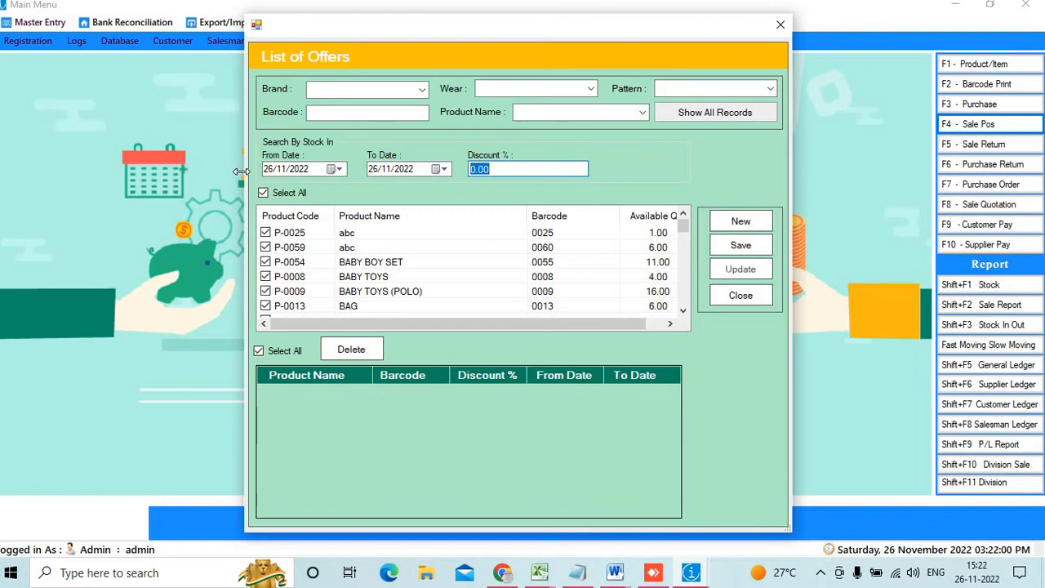
type("5")
left_click(730, 246)
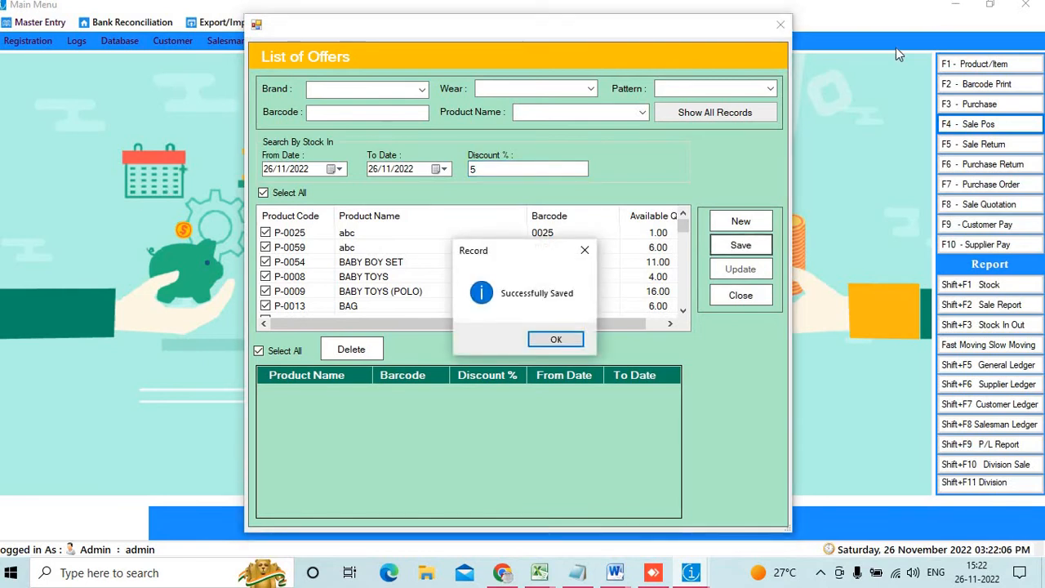
key("Return")
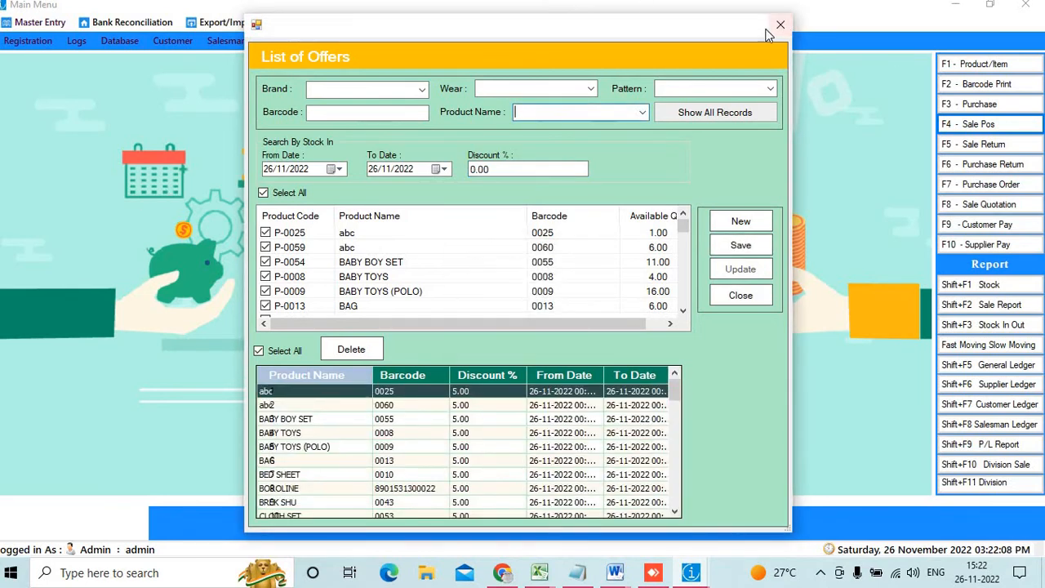
left_click(775, 27)
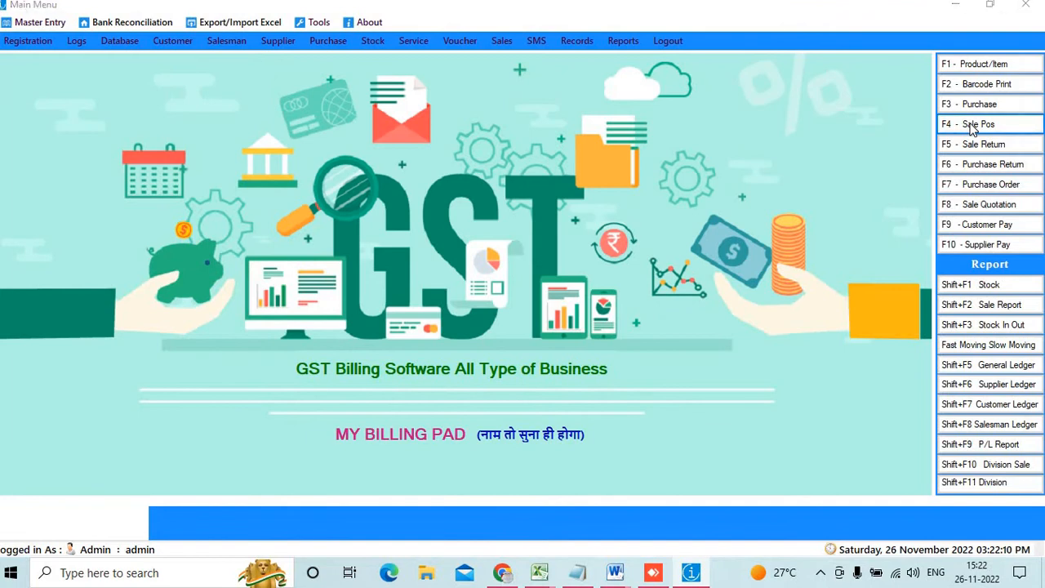
In a maximized POS bill, add the abc item (barcode 0060) at 750, accepting its 5% offer
left_click(971, 126)
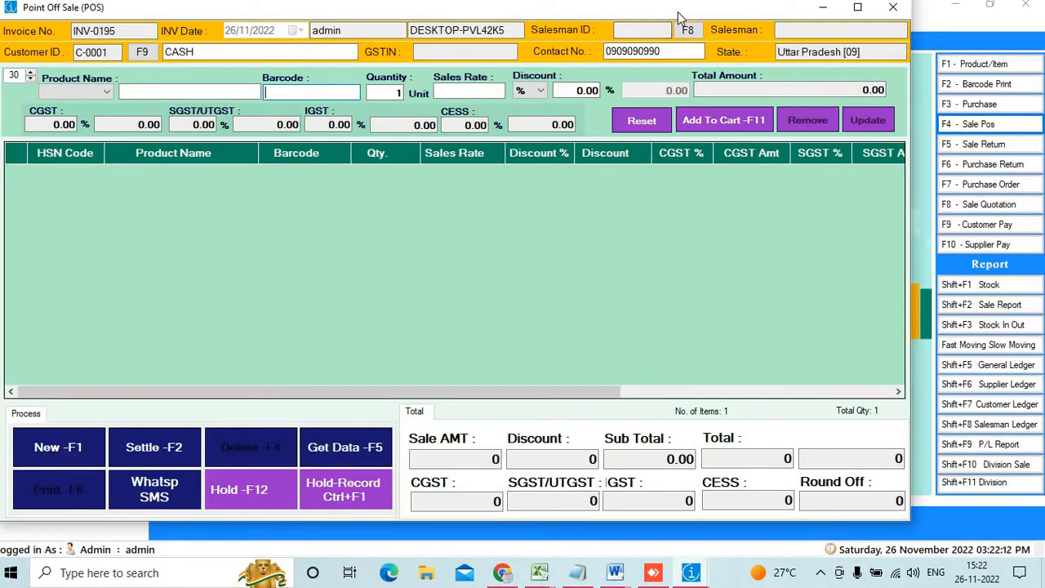
double_click(680, 17)
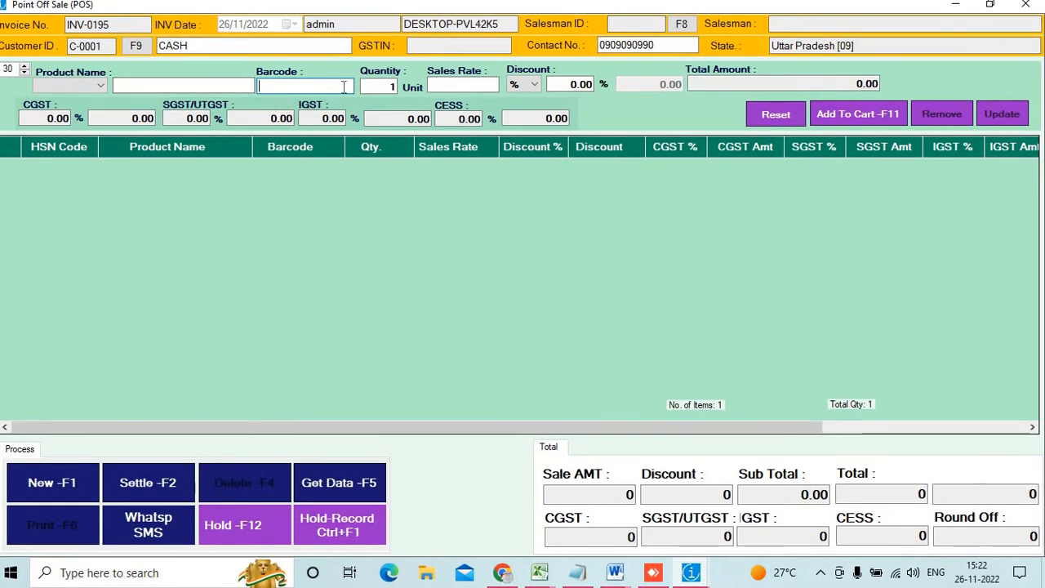
type("0060")
key("Return")
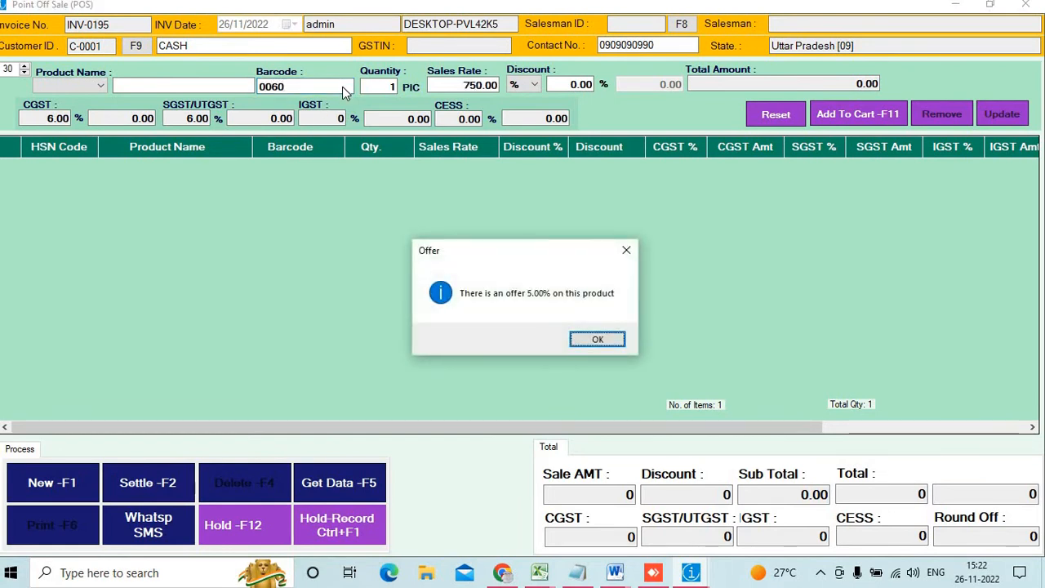
key("Return")
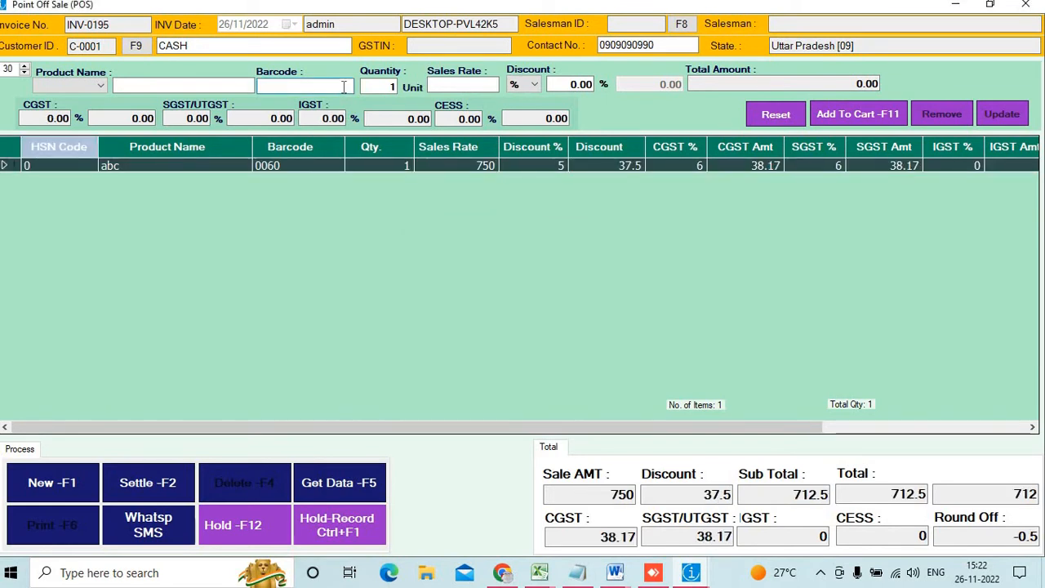
Add the t shirt (barcode 0059) at 900 with its 5% offer, discarding the mistyped 0044
type("0044")
key("Return")
type("0059")
key("Return")
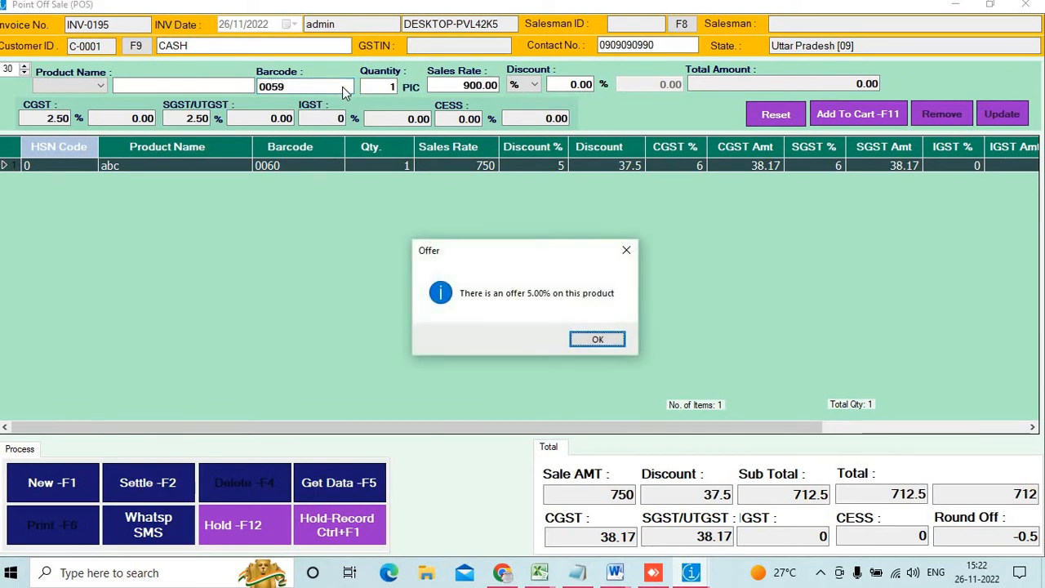
key("Return")
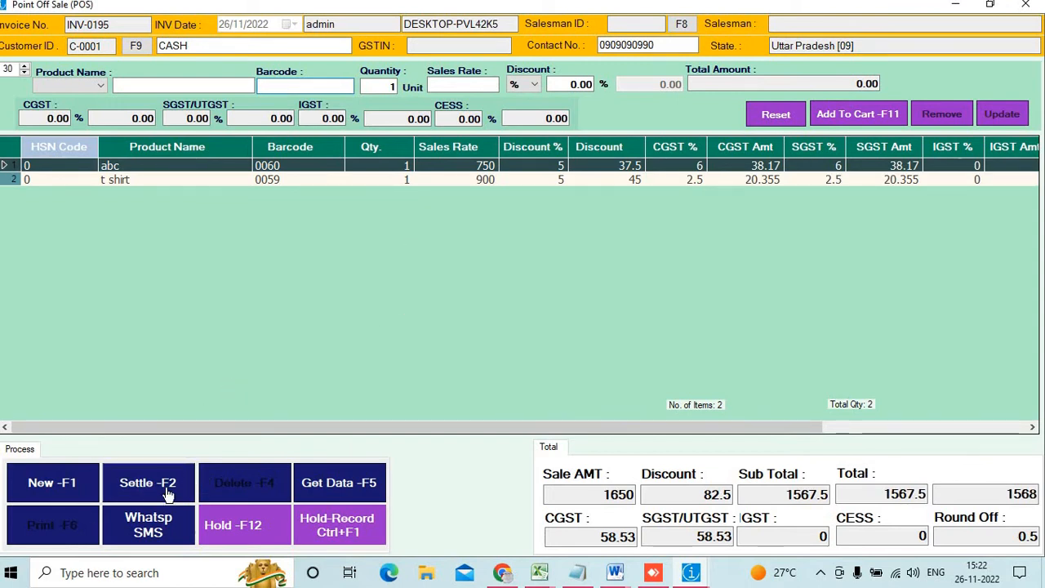
Settle INV-0195 with 1600 cash (32 change) and save it, skipping the print-to-file output
left_click(167, 494)
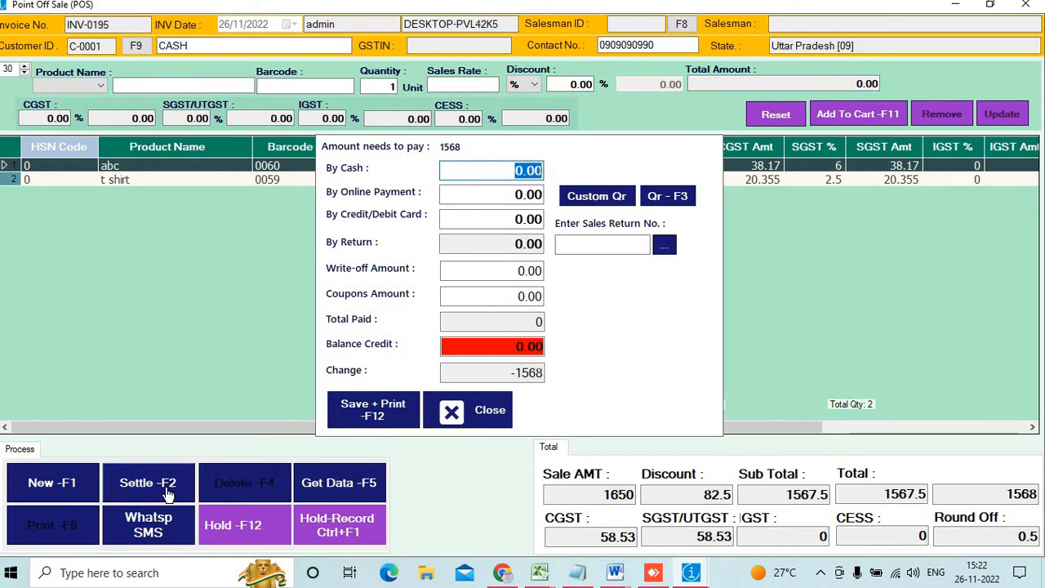
type("100")
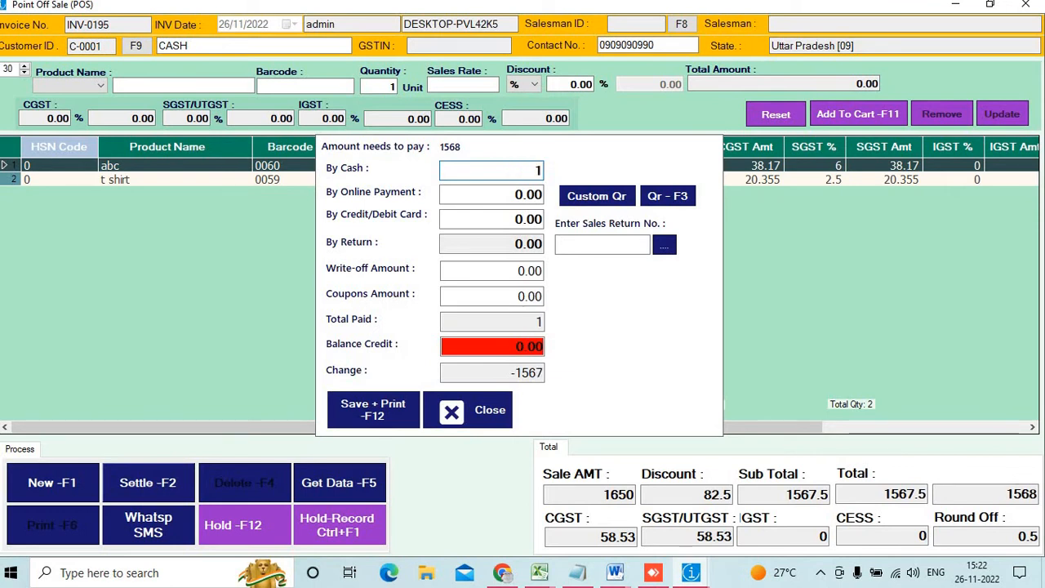
key("BackSpace")
key("BackSpace")
type("600")
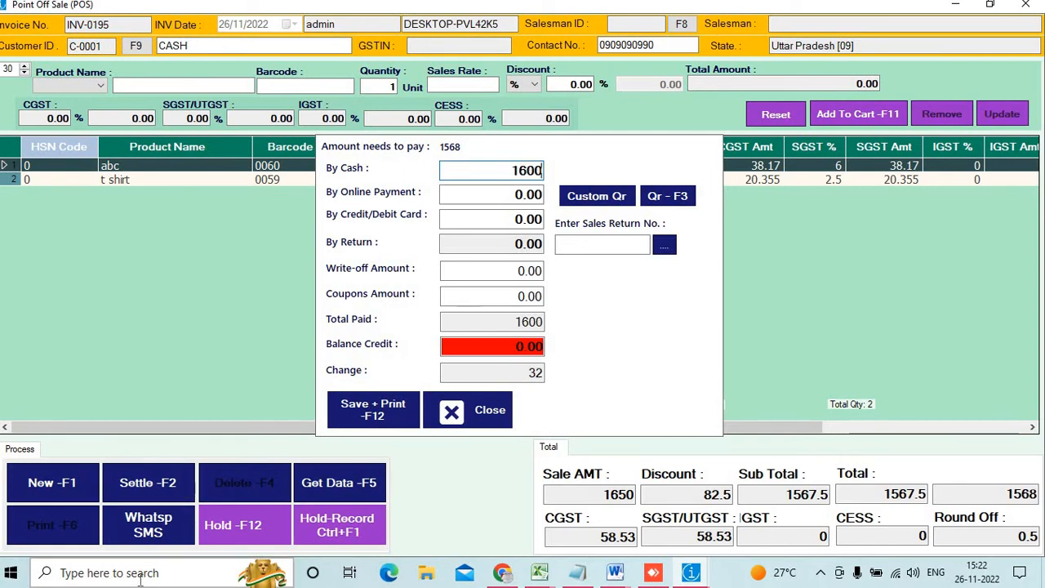
left_click(377, 423)
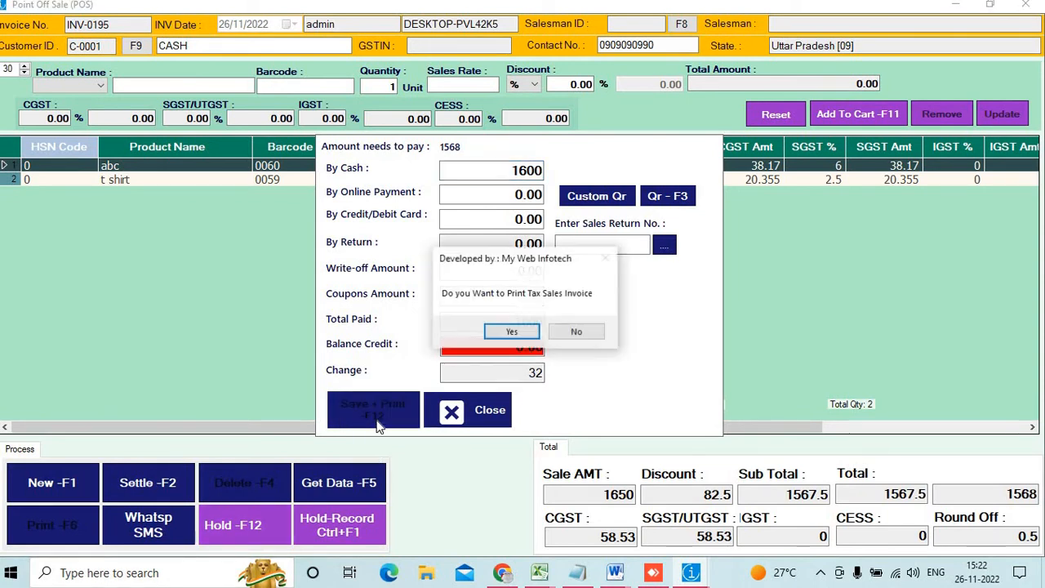
key("Return")
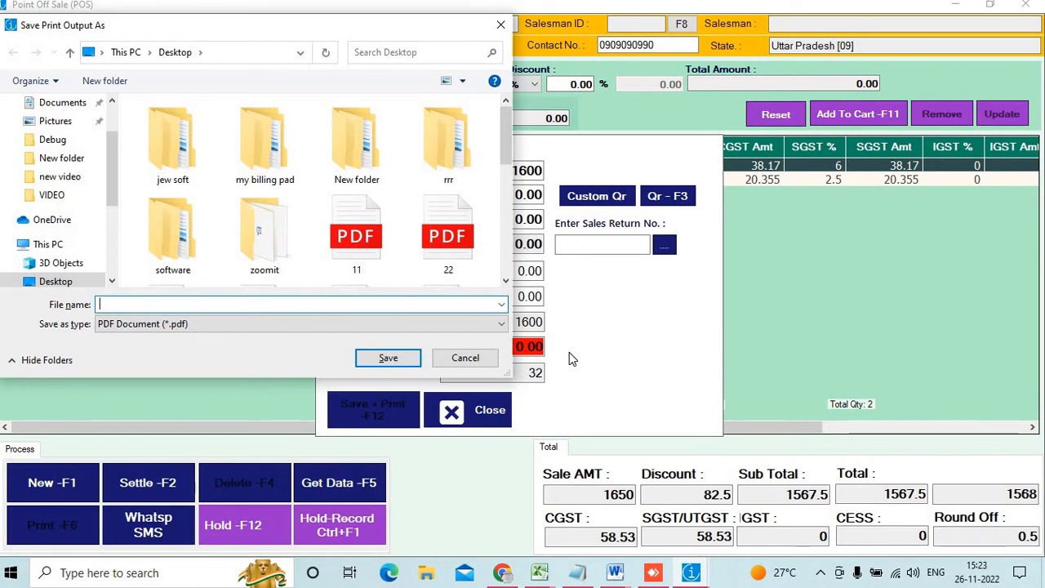
left_click(473, 358)
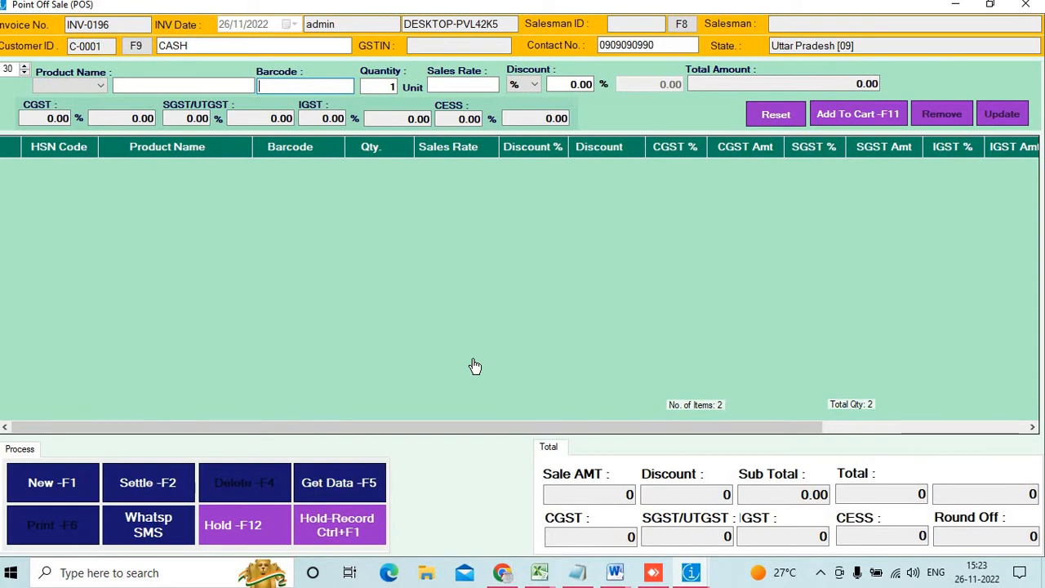
left_click(255, 525)
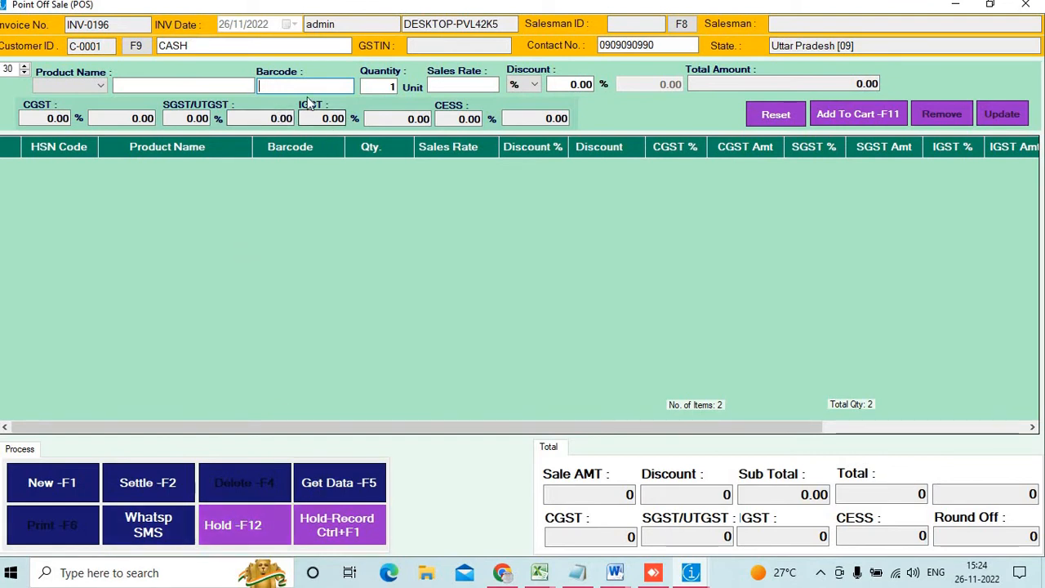
Bill the masala and BIKE (TOYS) items for 260 and put the bill on hold
type("0001")
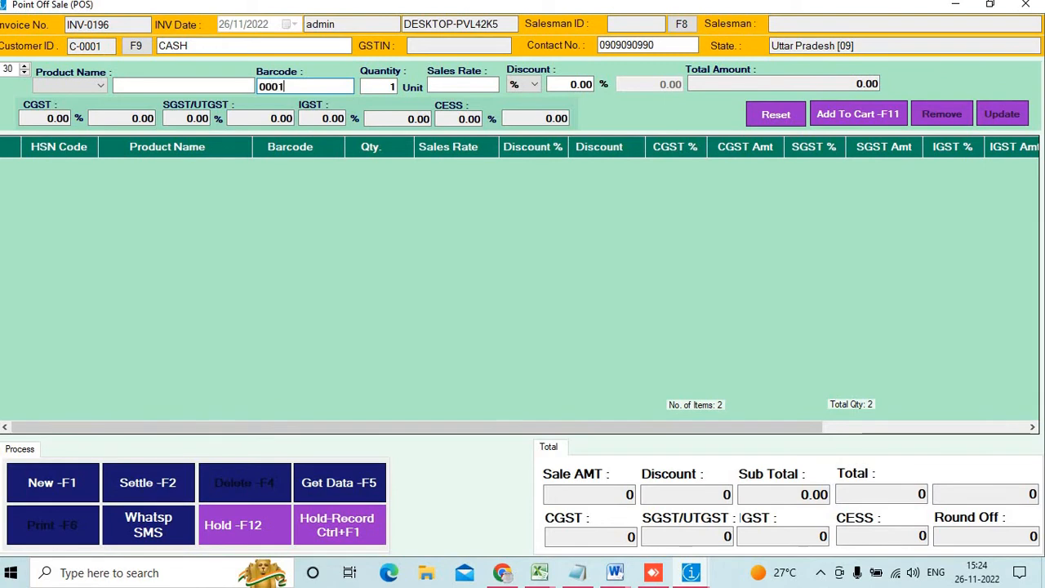
key("Return")
key("Return")
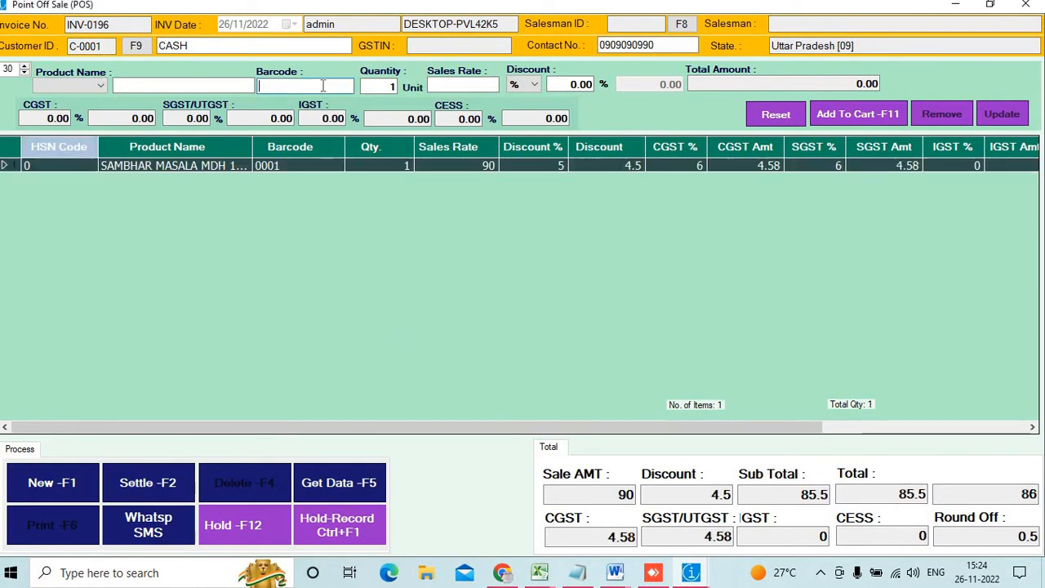
type("0001")
key("Return")
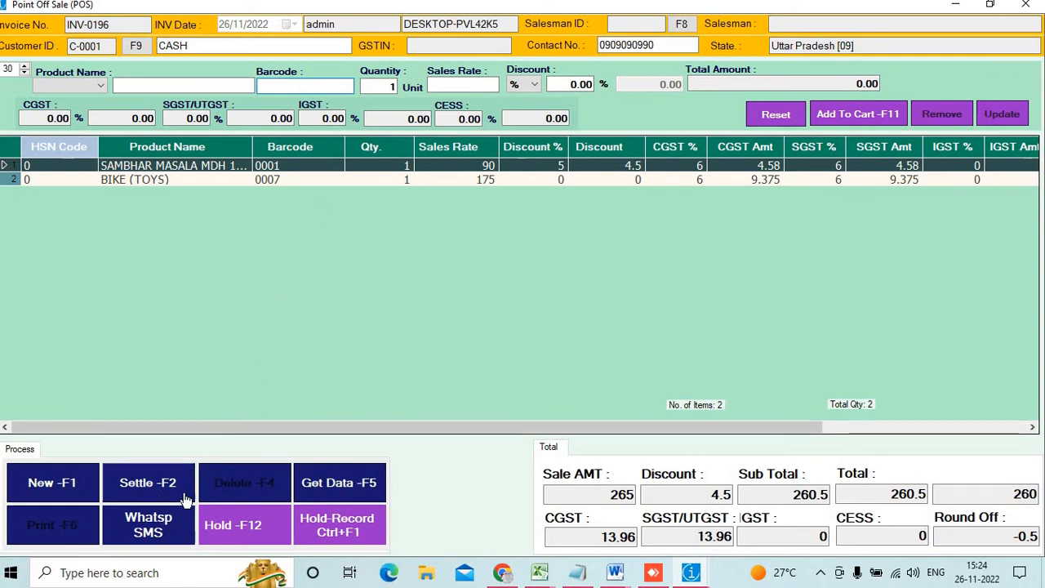
left_click(249, 531)
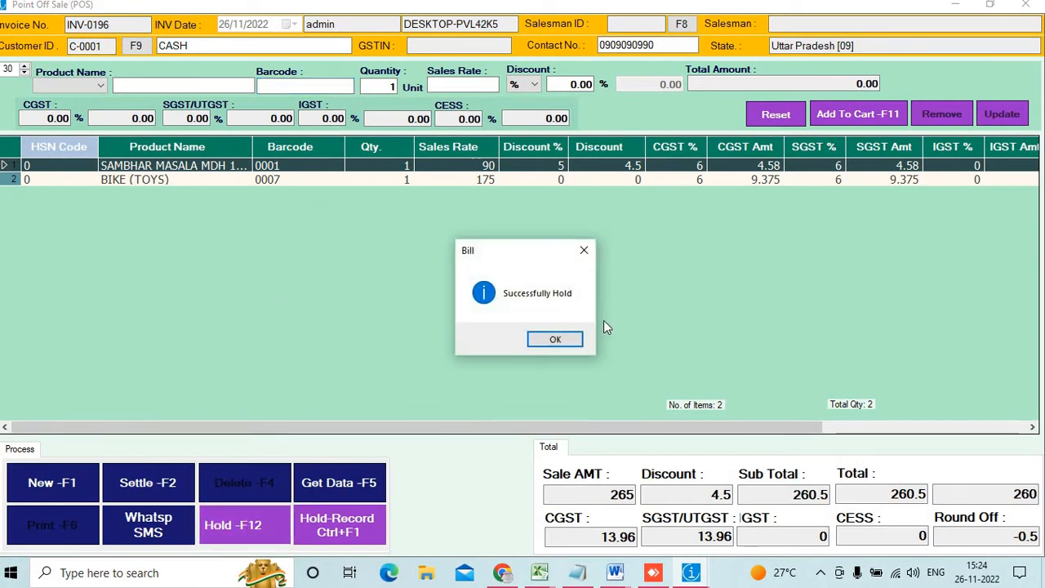
left_click(557, 339)
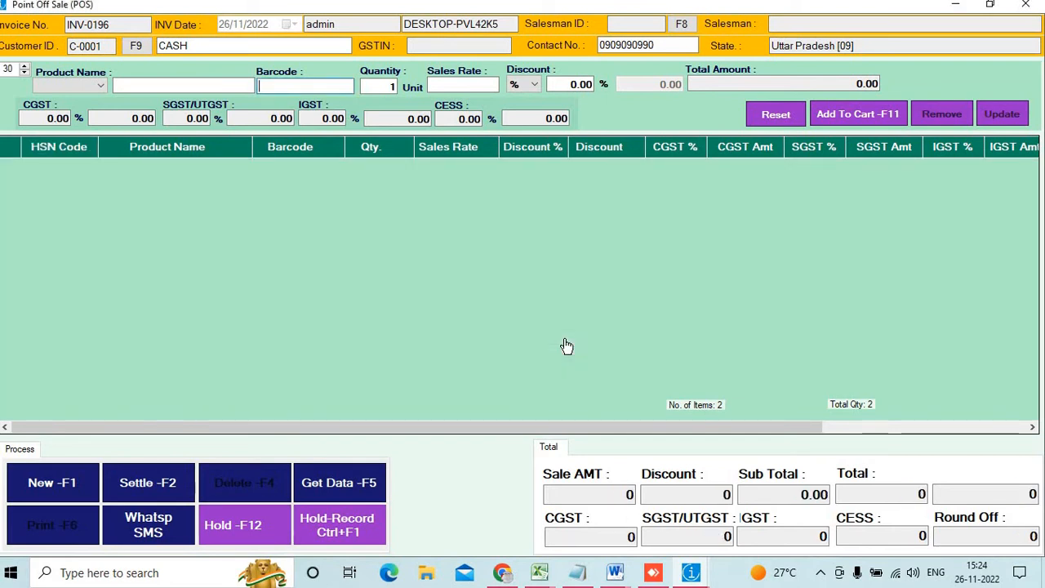
Recall the held 260.00 bill from the Hold Bills list back into the grid
left_click(333, 531)
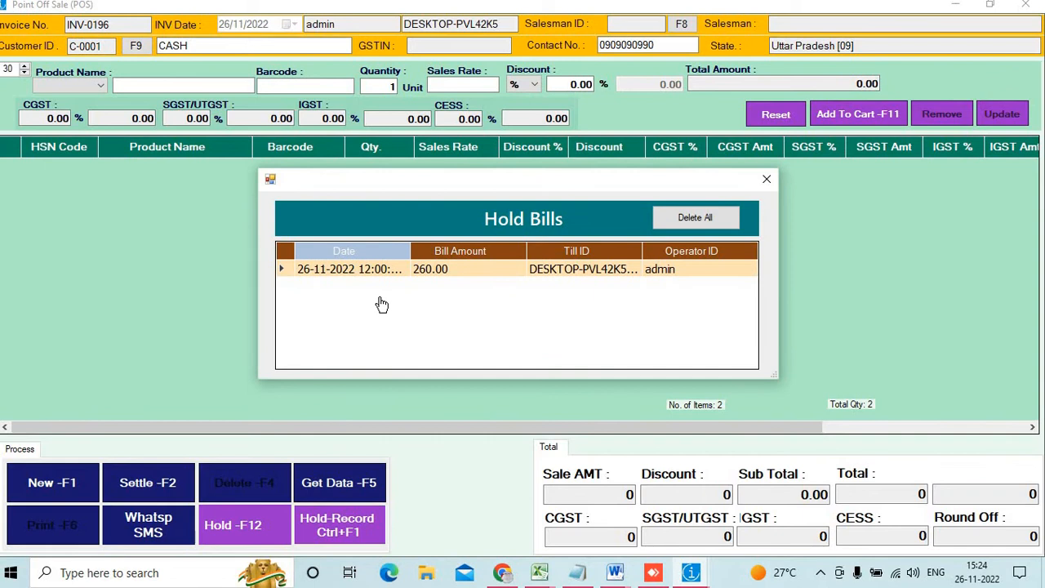
left_click(766, 179)
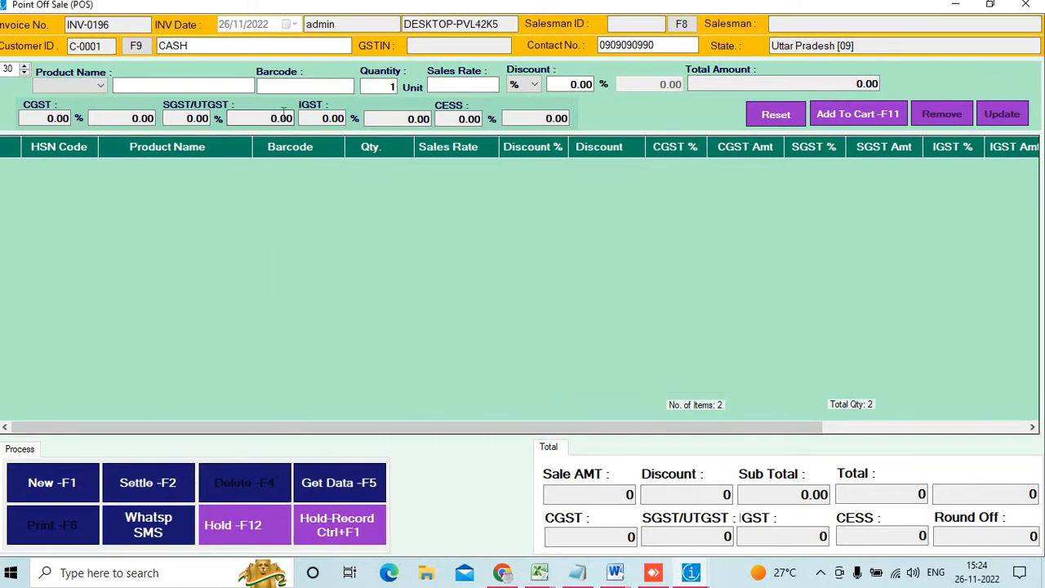
left_click(302, 87)
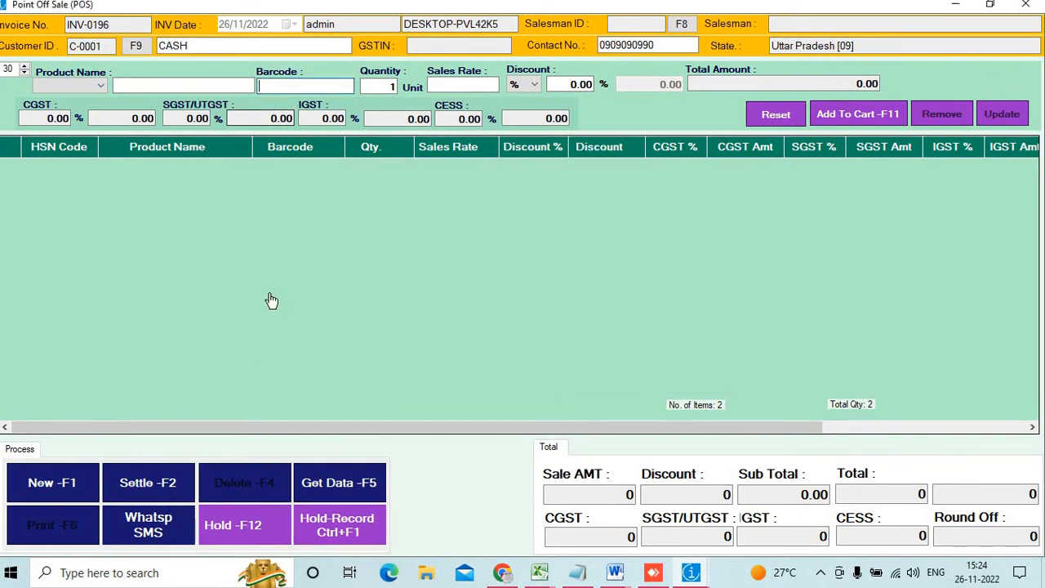
left_click(357, 523)
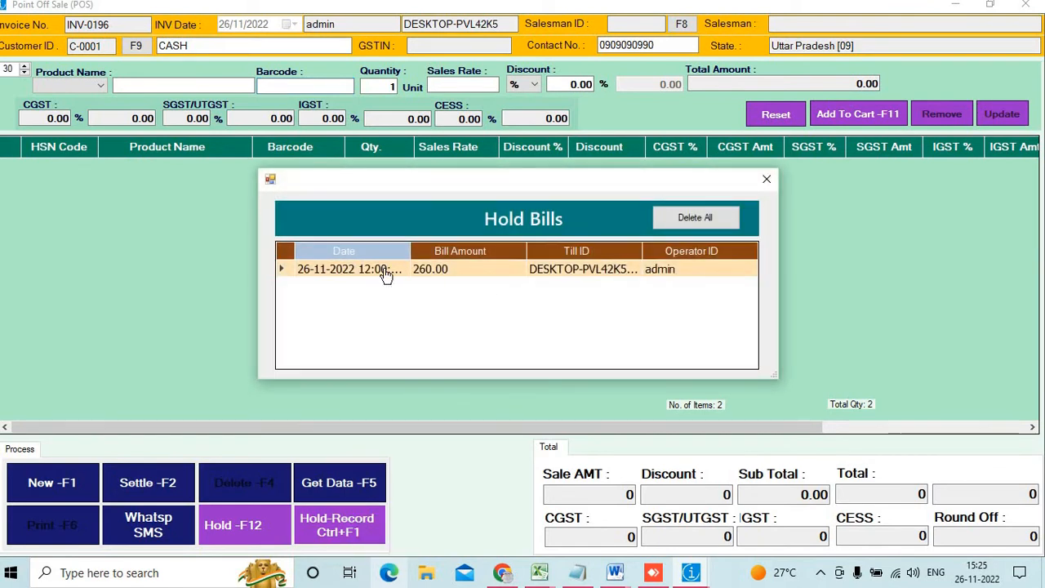
double_click(385, 271)
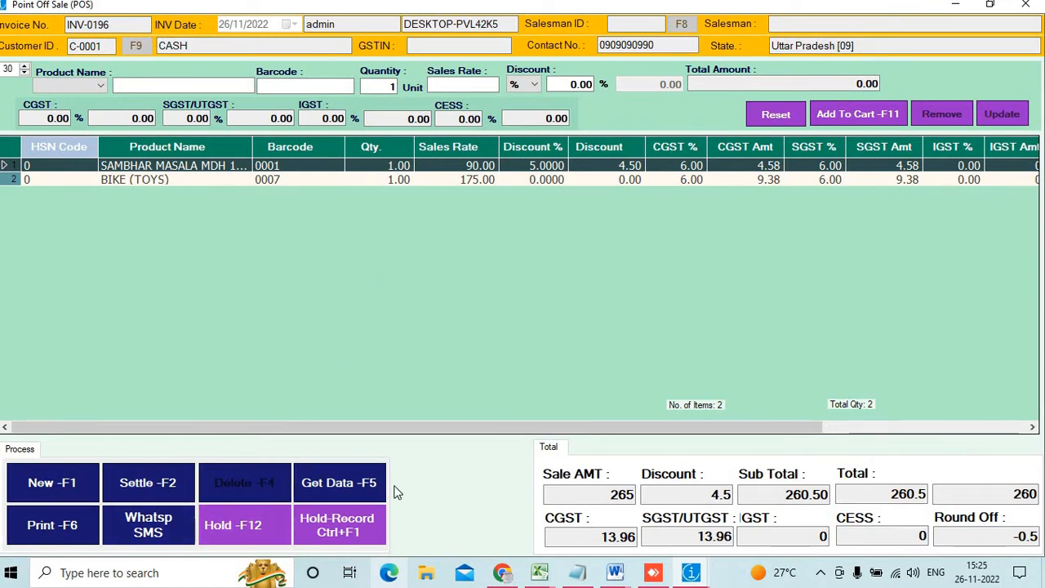
Add the SAREE (barcode 0005) to the recalled bill
left_click(298, 87)
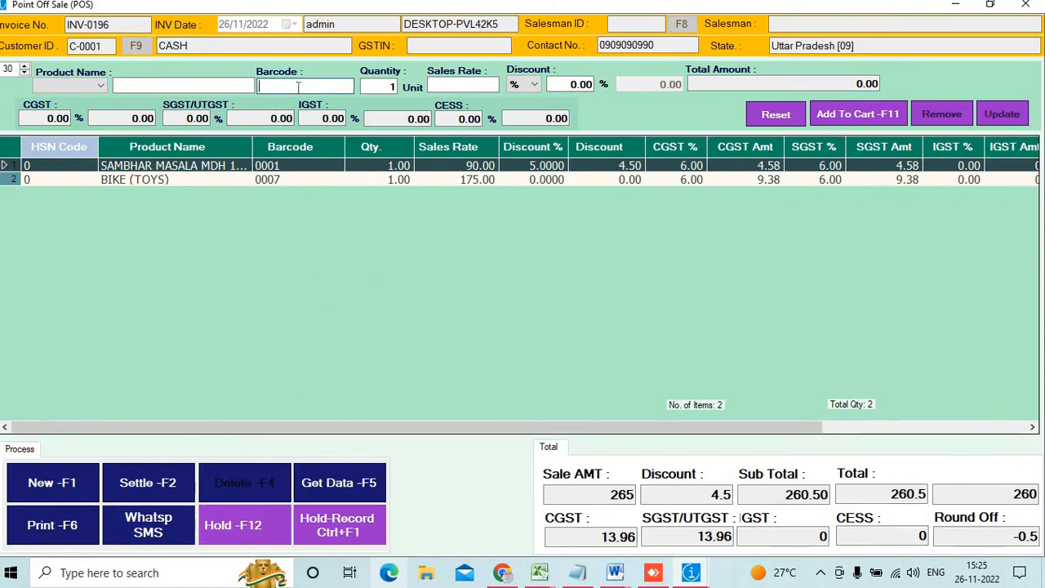
type("000")
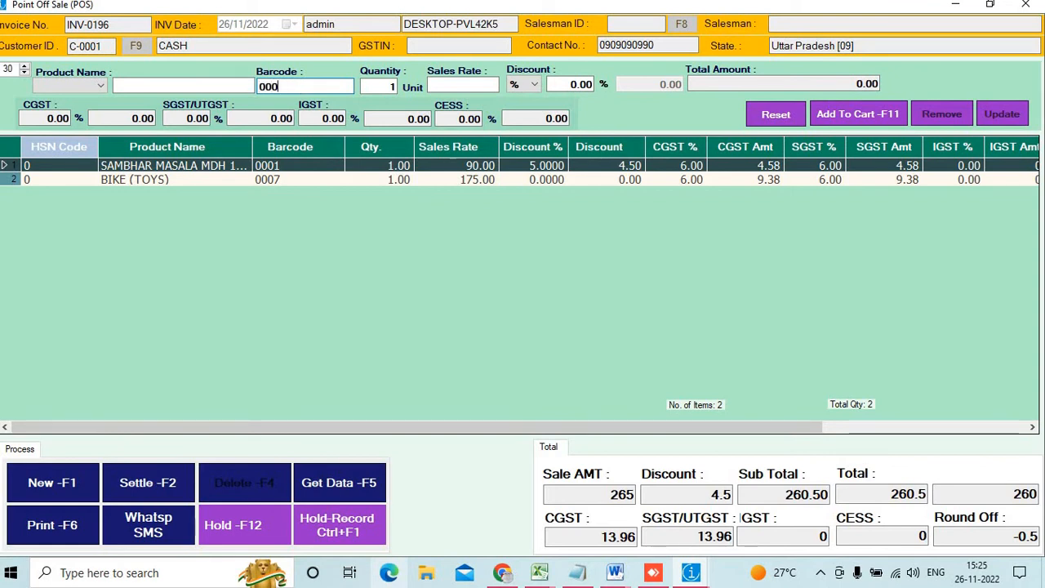
type("5")
key("Return")
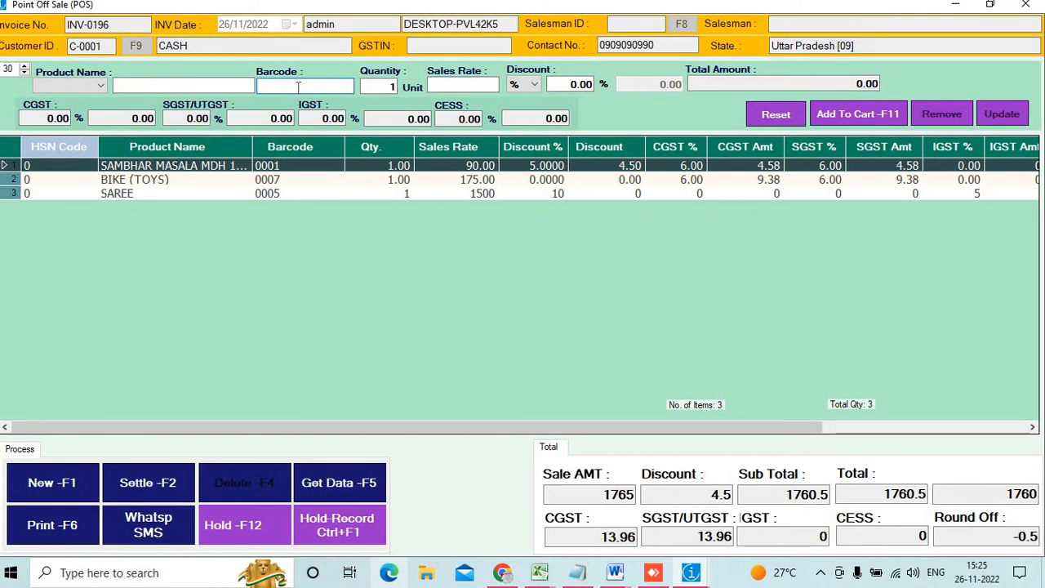
Open settlement, close it without paying, and clear the bill with New -F1
left_click(169, 497)
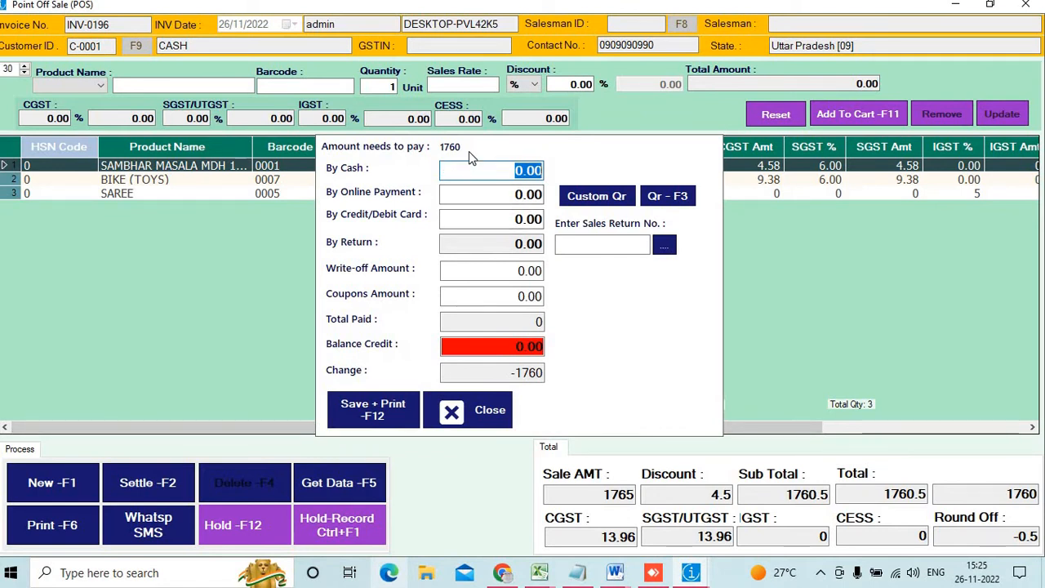
left_click(479, 171)
left_click_drag(485, 170, 544, 169)
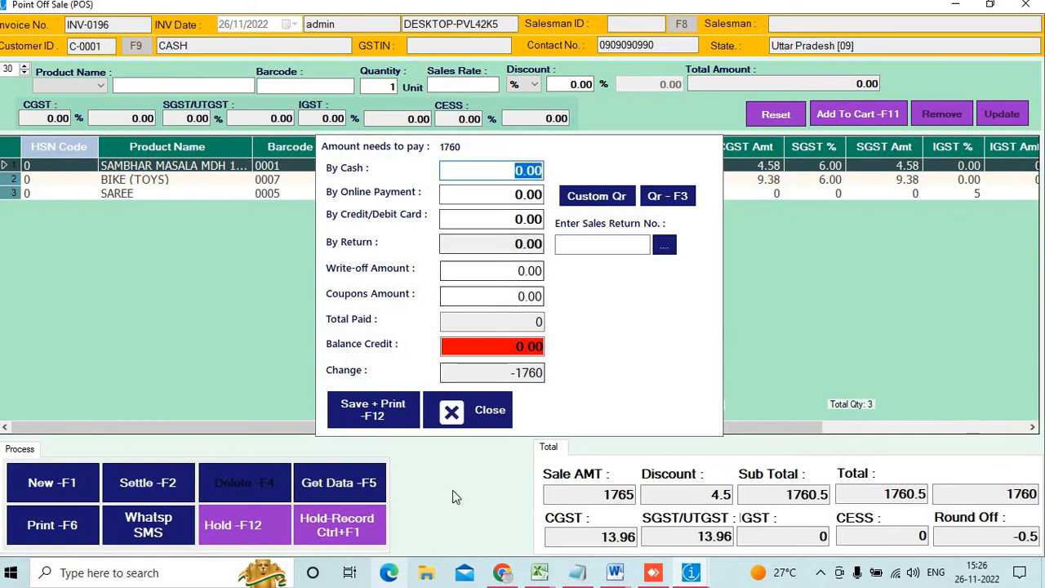
left_click(483, 411)
left_click(70, 483)
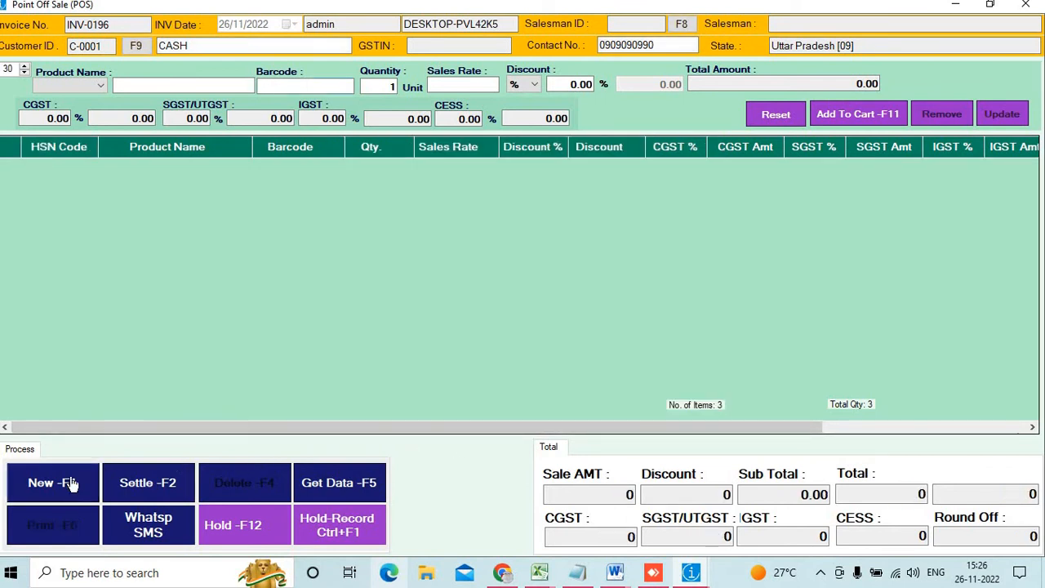
Enter the customer's contact number and check List Of Customers, finding it already taken
double_click(646, 45)
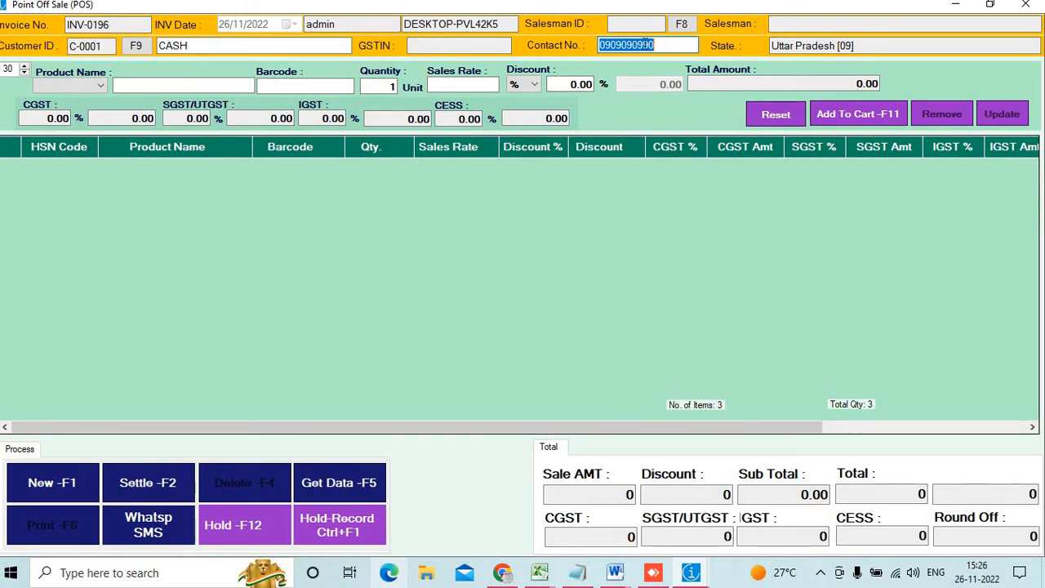
type("ST-0013")
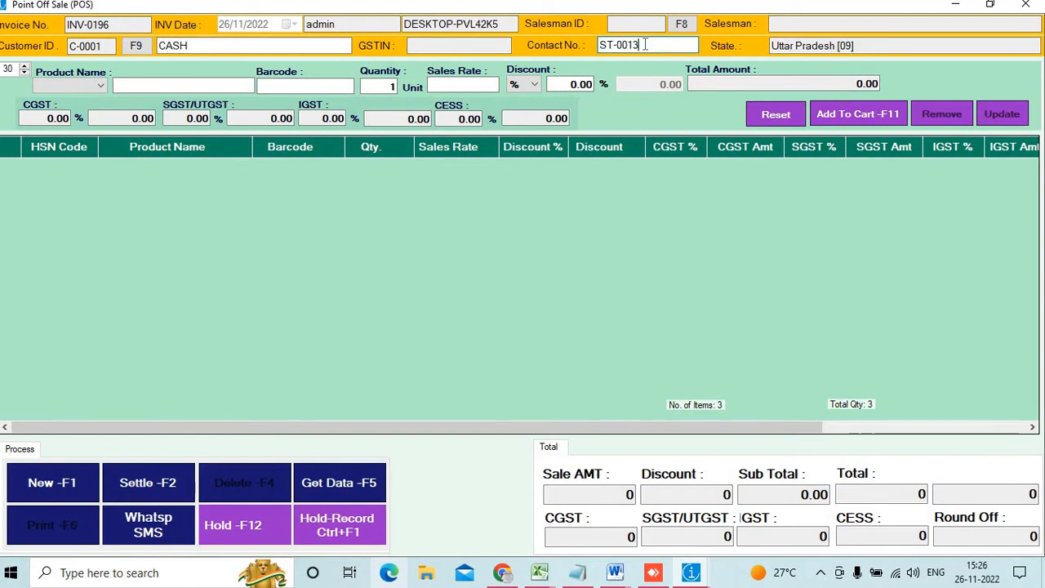
key("BackSpace")
key("BackSpace")
key("BackSpace")
key("BackSpace")
key("BackSpace")
key("BackSpace")
key("BackSpace")
type("8080808080")
left_click_drag(659, 45, 576, 35)
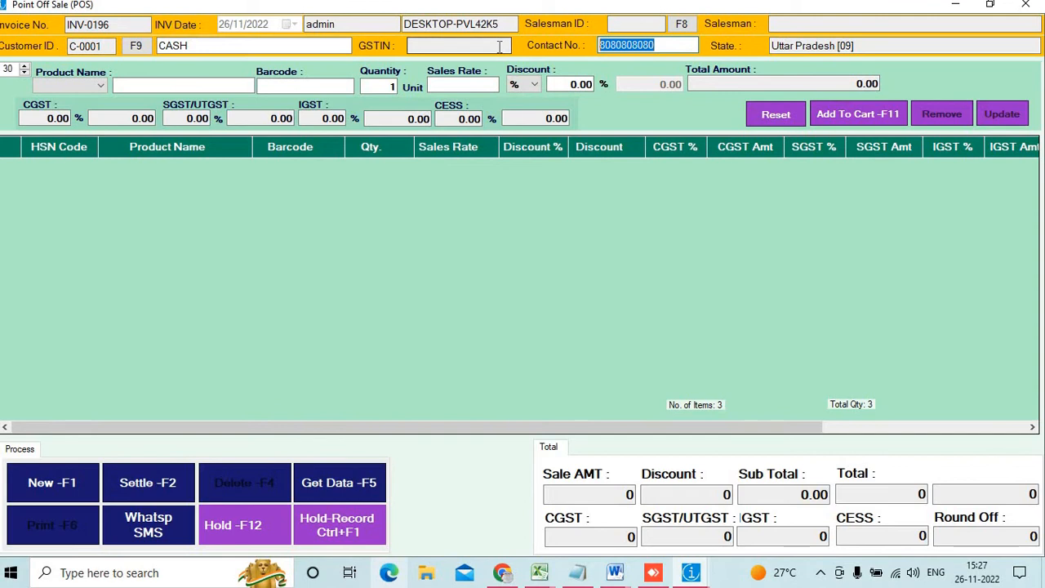
left_click(668, 47)
key("Return")
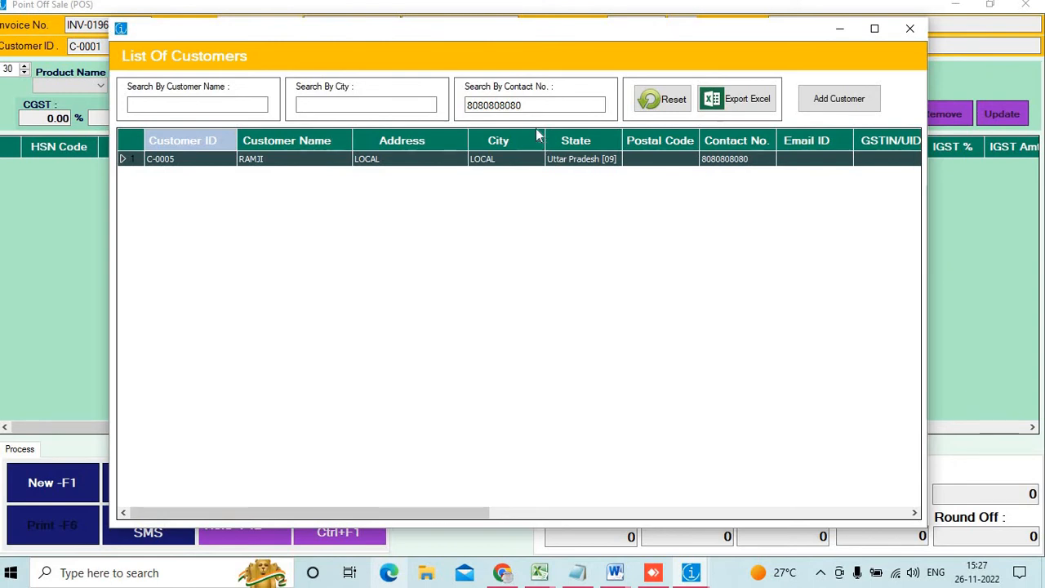
left_click(909, 29)
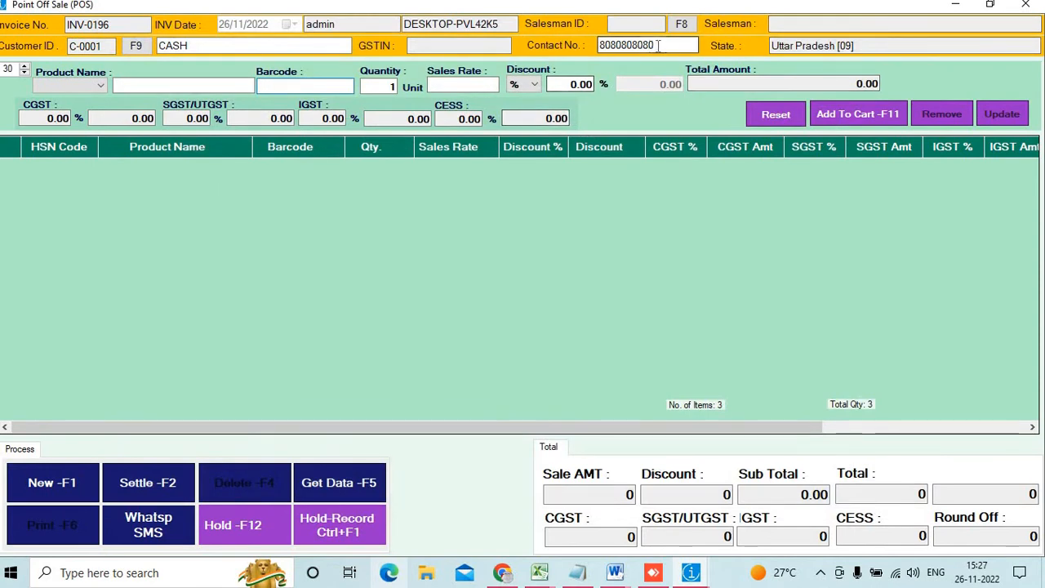
Change the contact number's final digit and open a new Customer Entry for it
key("BackSpace")
type("1")
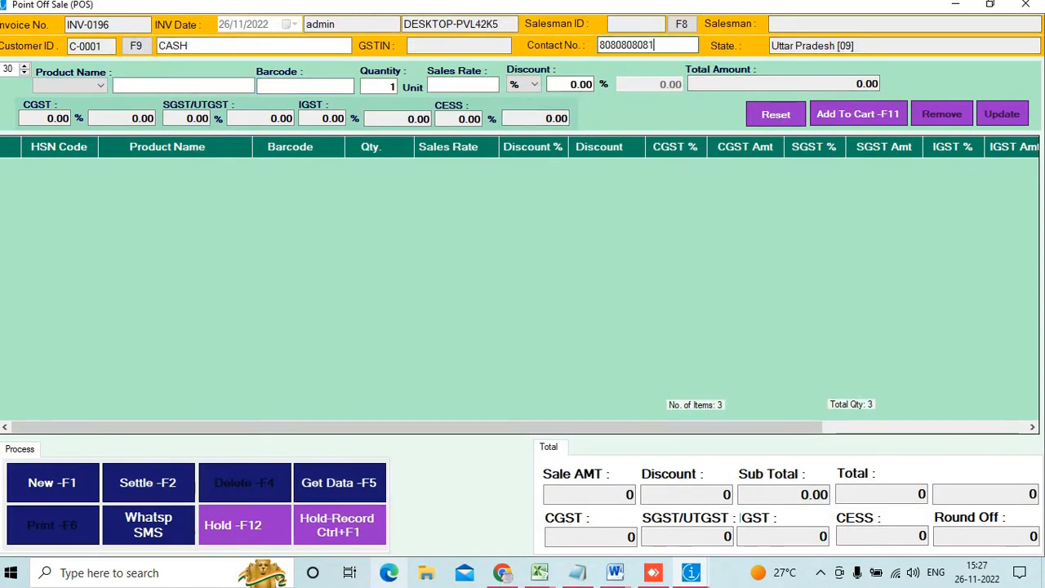
key("Return")
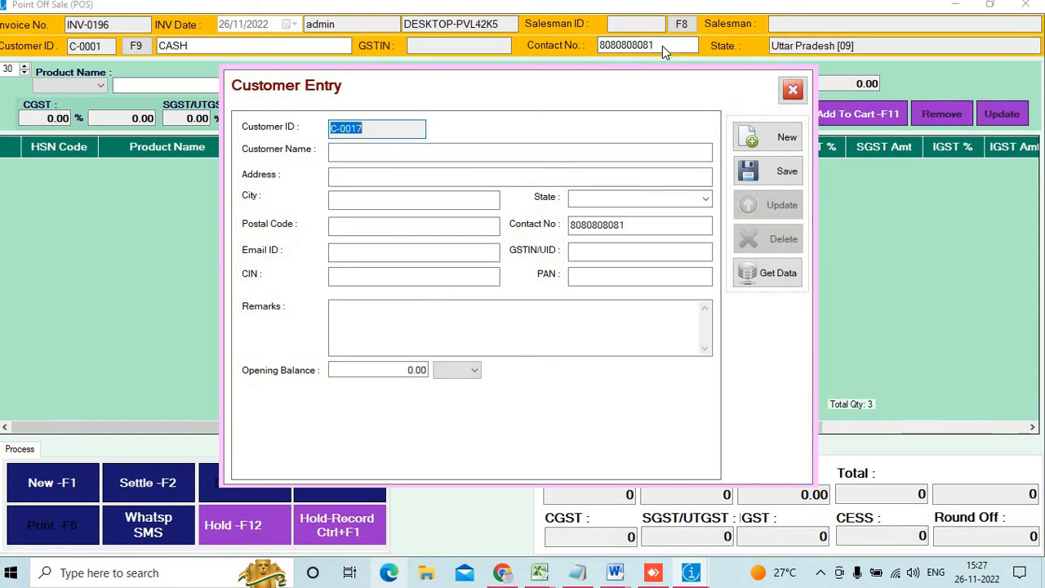
Fill in the customer's name, address and city, with state Uttar Pradesh [09]
left_click(417, 153)
type("ramu")
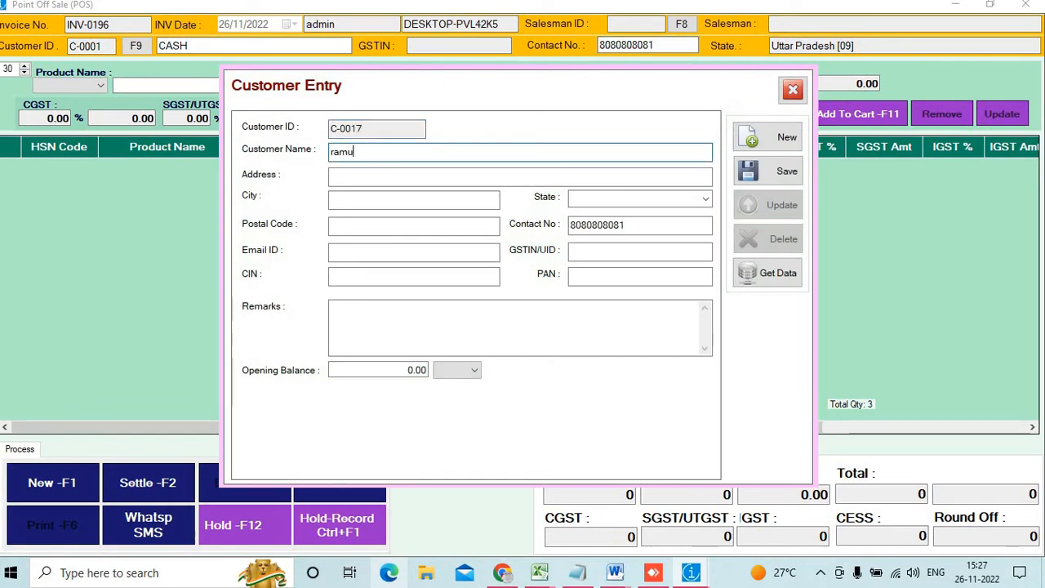
key("Tab")
type("local")
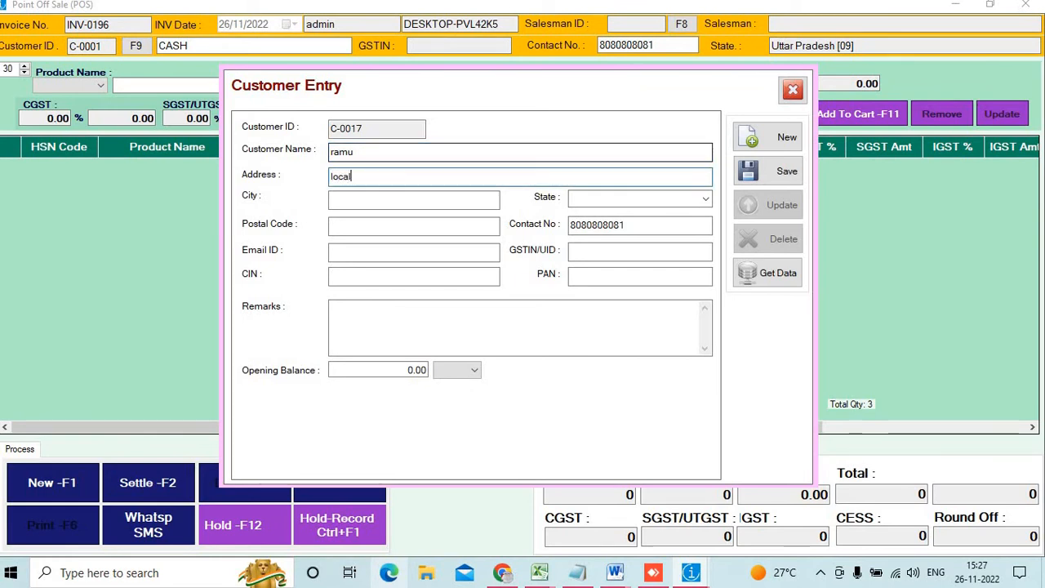
key("Tab")
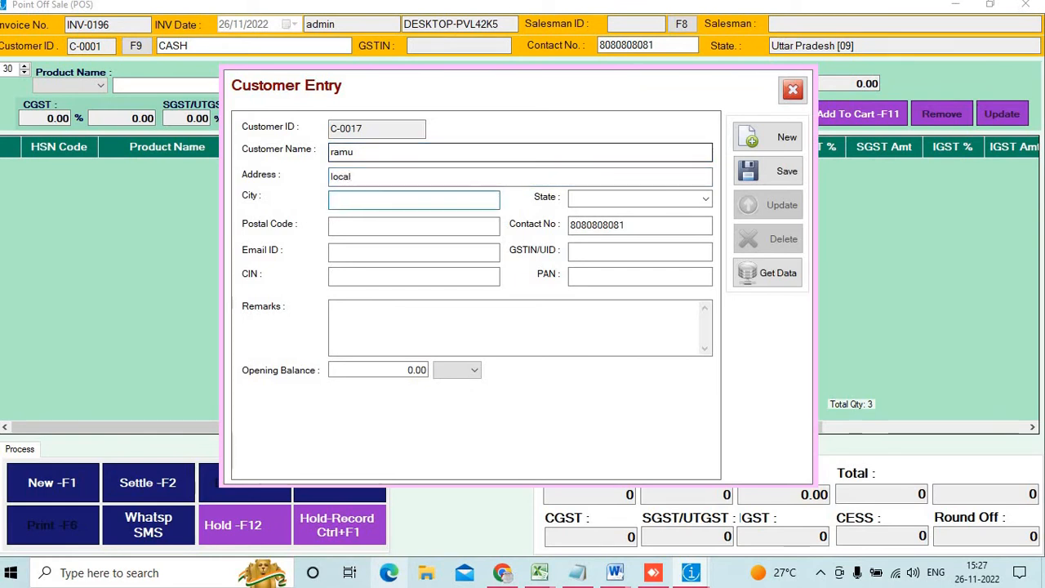
type("bhadohi")
key("Tab")
type("u")
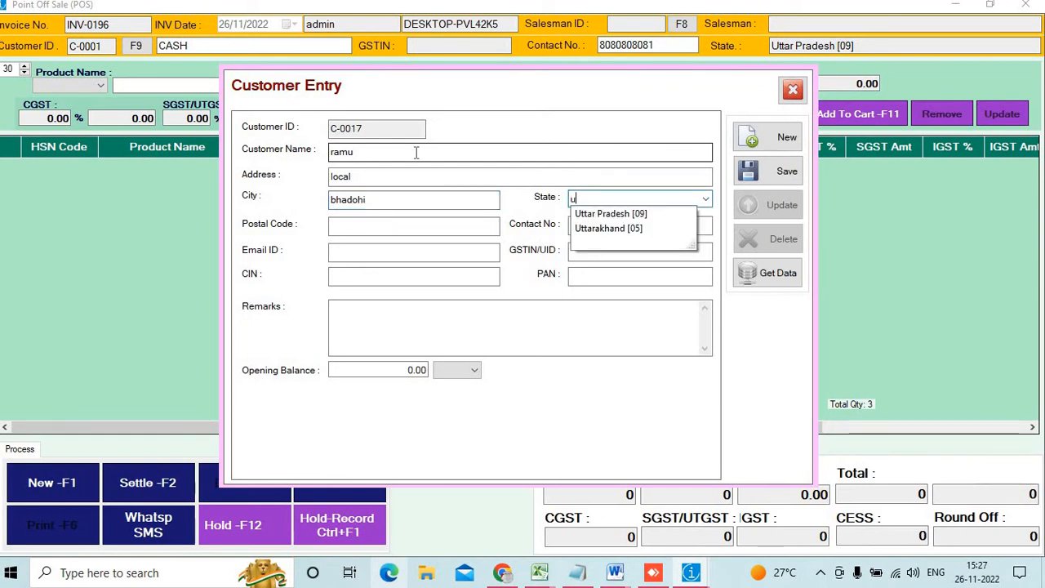
key("Down")
key("Tab")
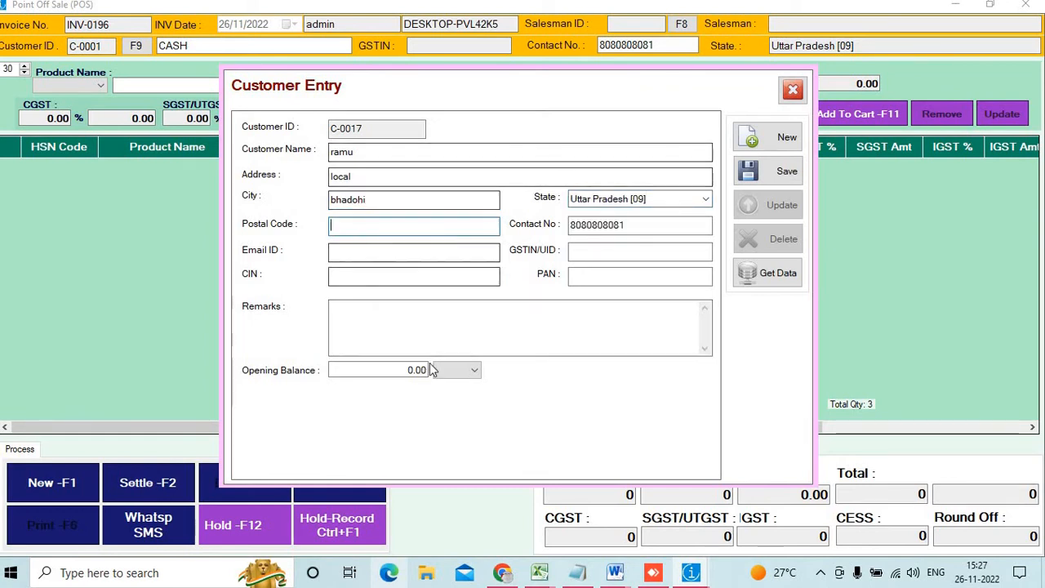
Save the new customer record and acknowledge the confirmation
left_click(465, 372)
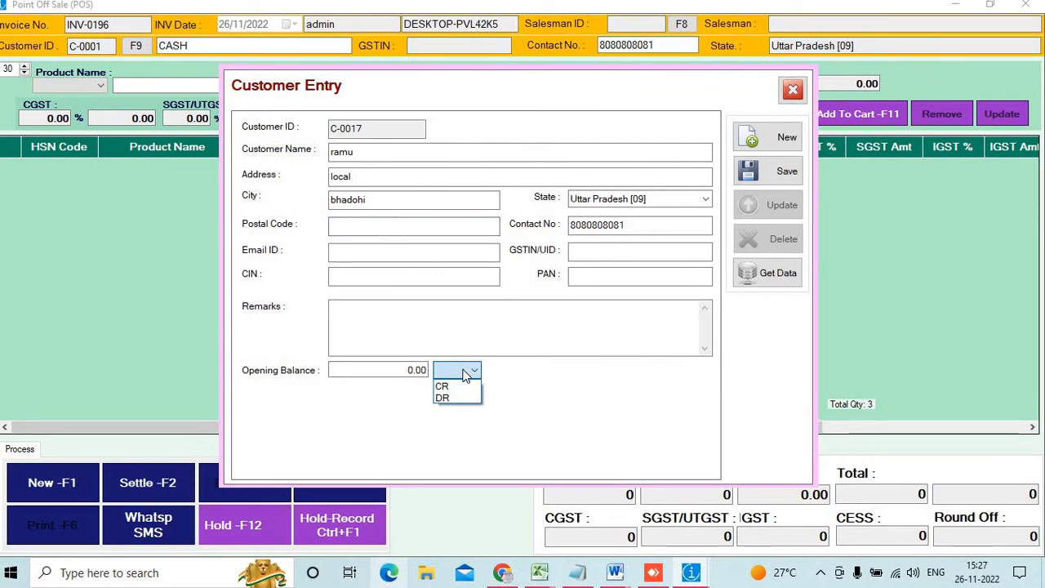
left_click(465, 373)
left_click(772, 172)
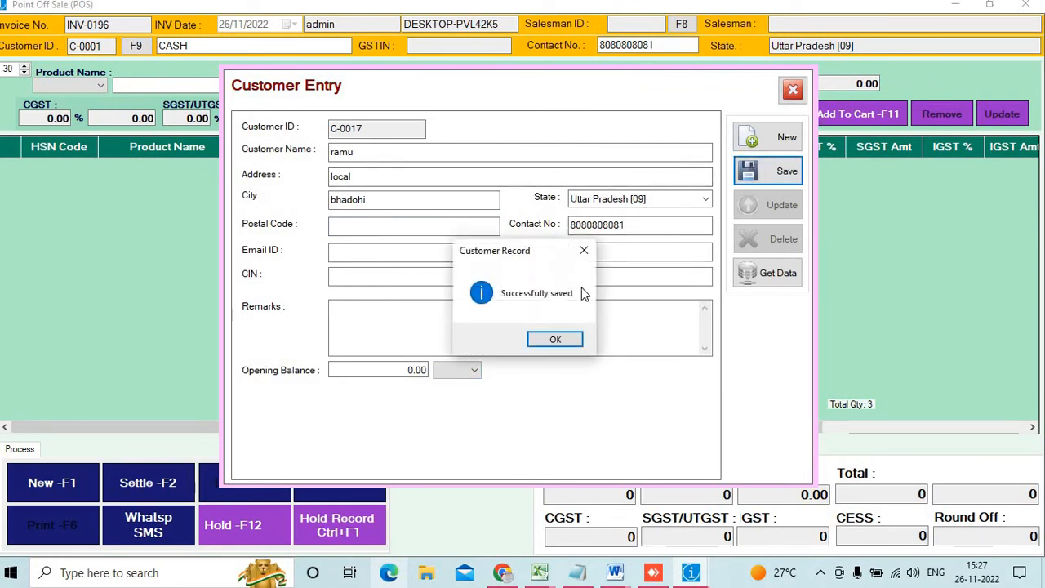
left_click(556, 340)
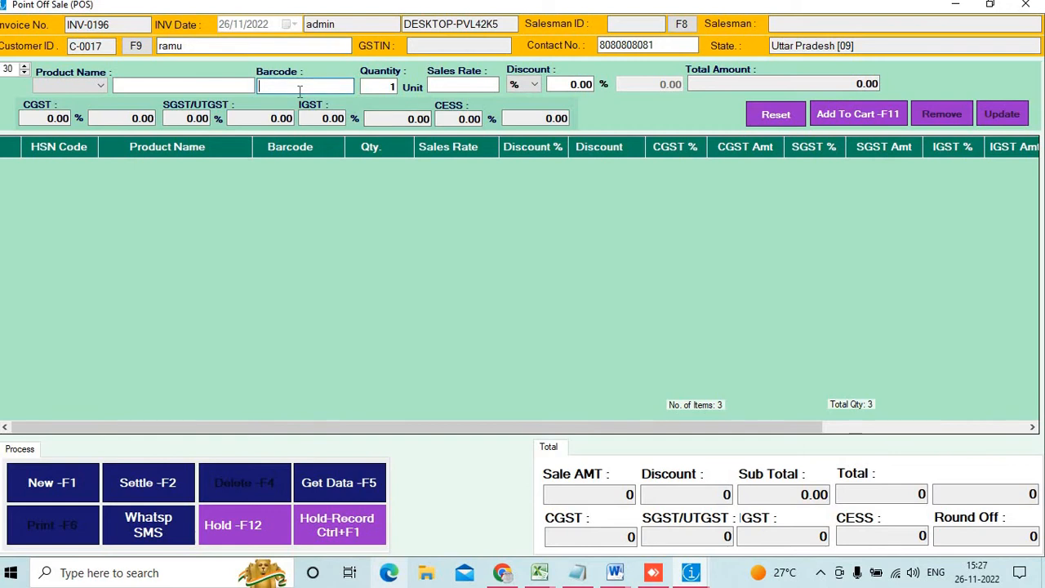
Add BABY TOYS (POLO) (0009) and BED SHEET (0010), then open settlement for the 922 total
type("000")
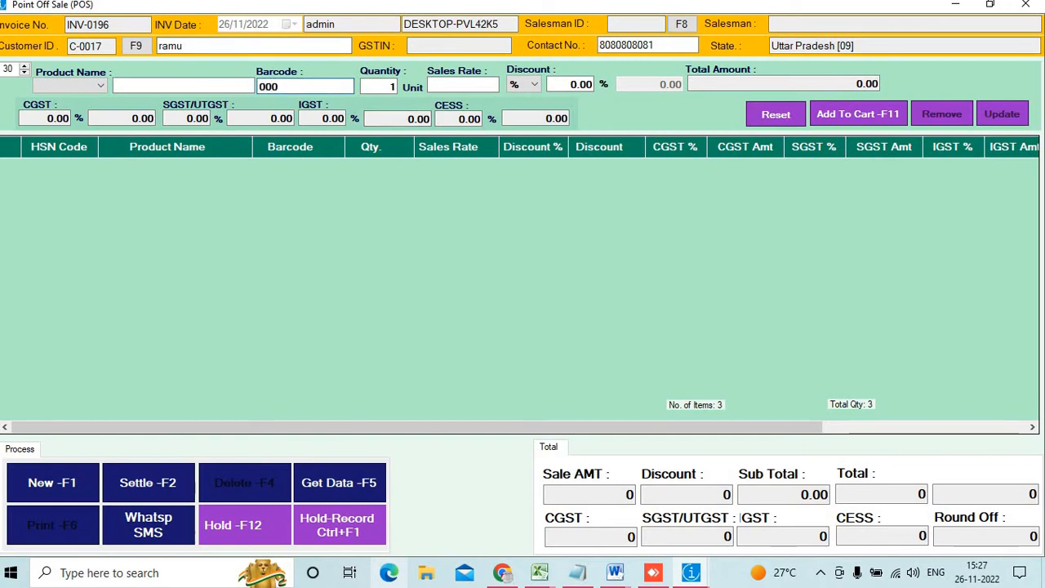
type("9")
key("Return")
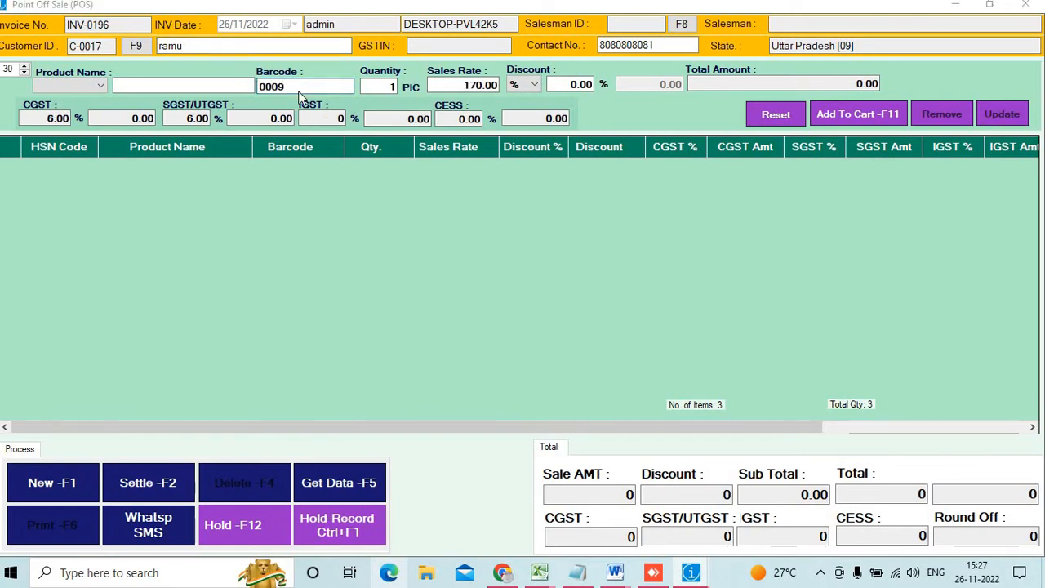
key("Return")
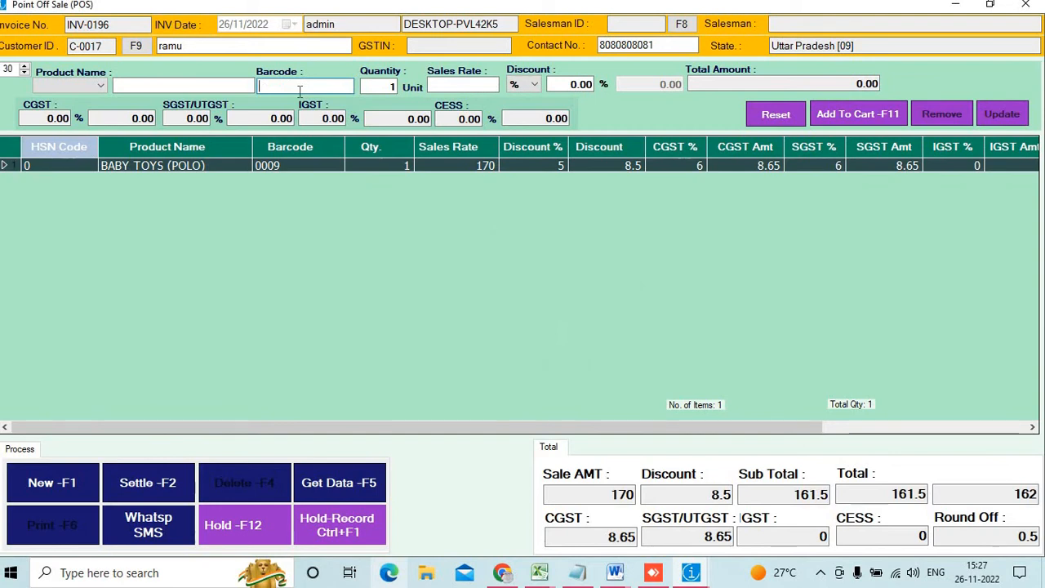
type("0010")
key("Return")
key("Return")
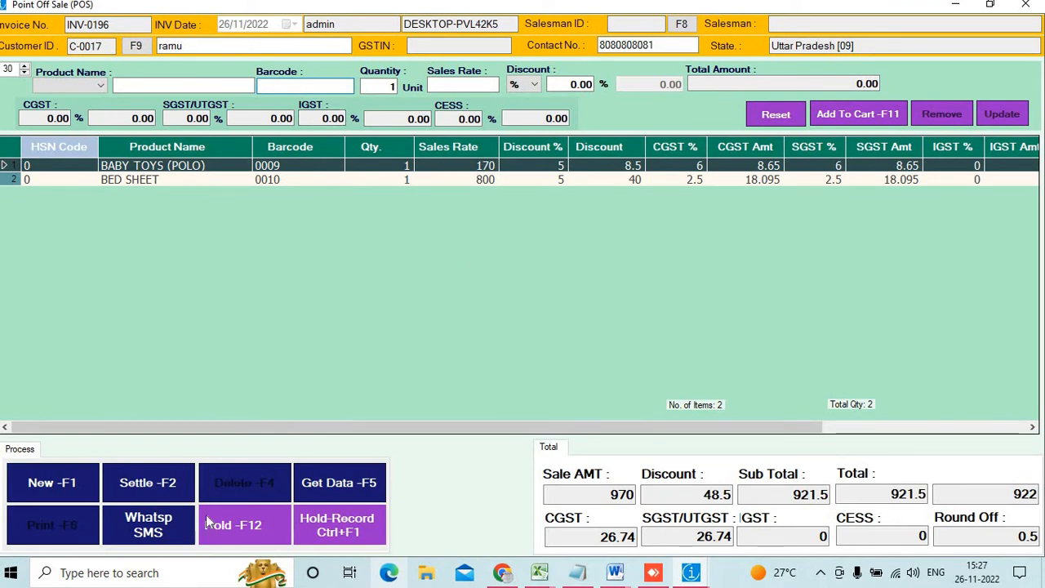
left_click(137, 487)
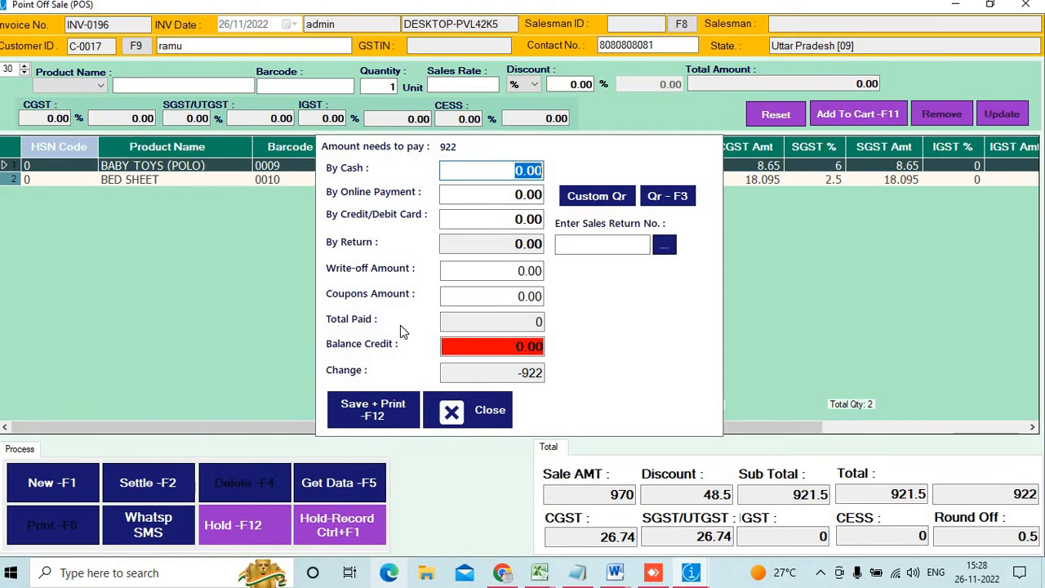
Pay 422 by cash with 500 as balance credit and save INV-0196, skipping the file output
type("422")
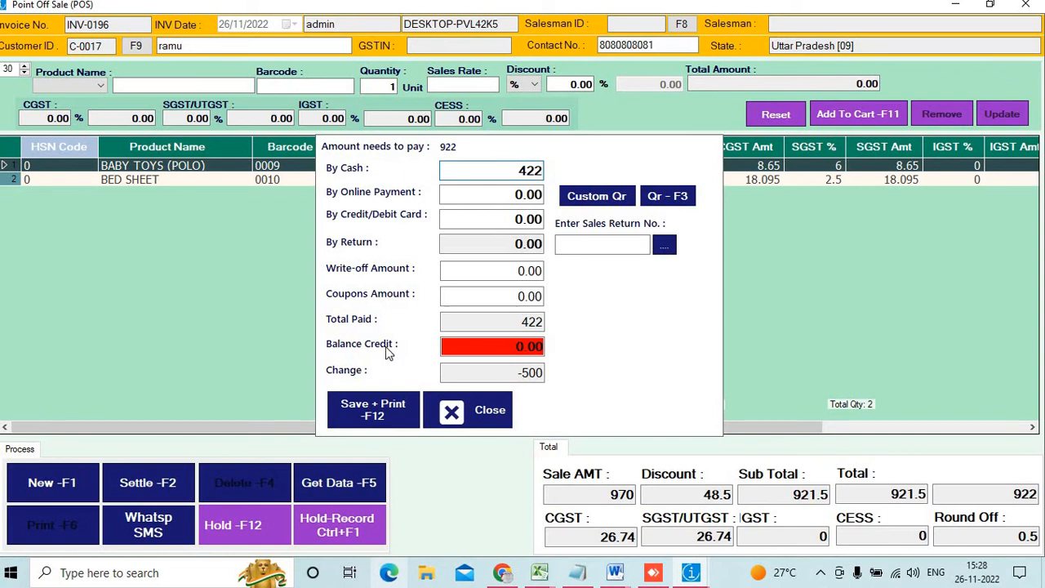
left_click(491, 341)
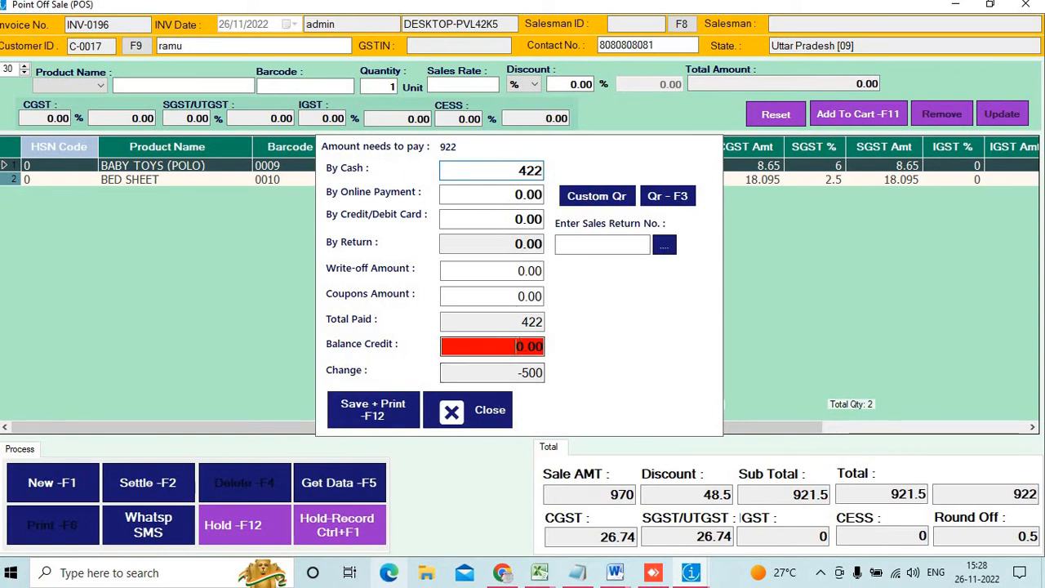
type("500")
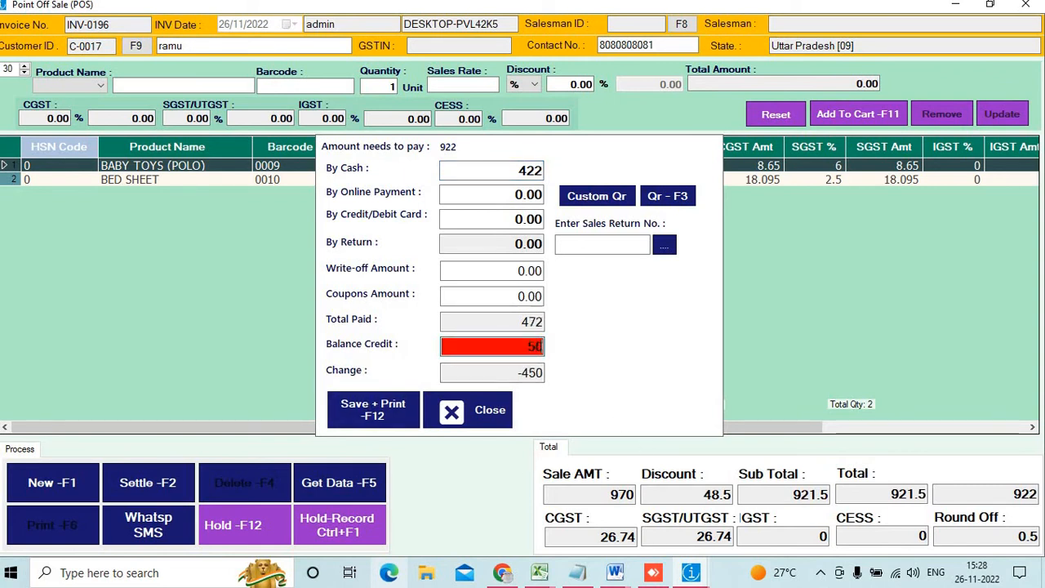
left_click(365, 413)
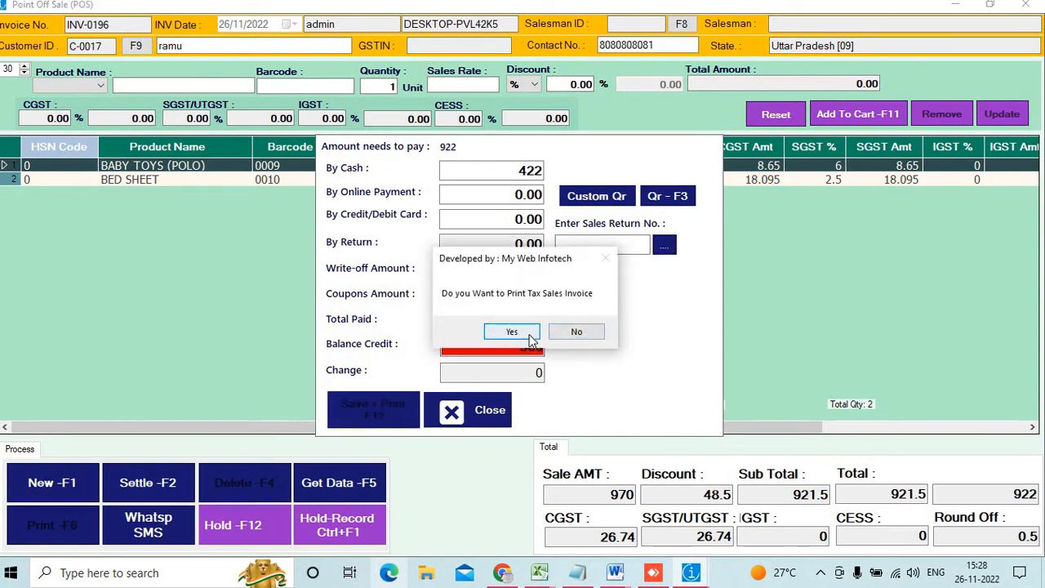
left_click(529, 333)
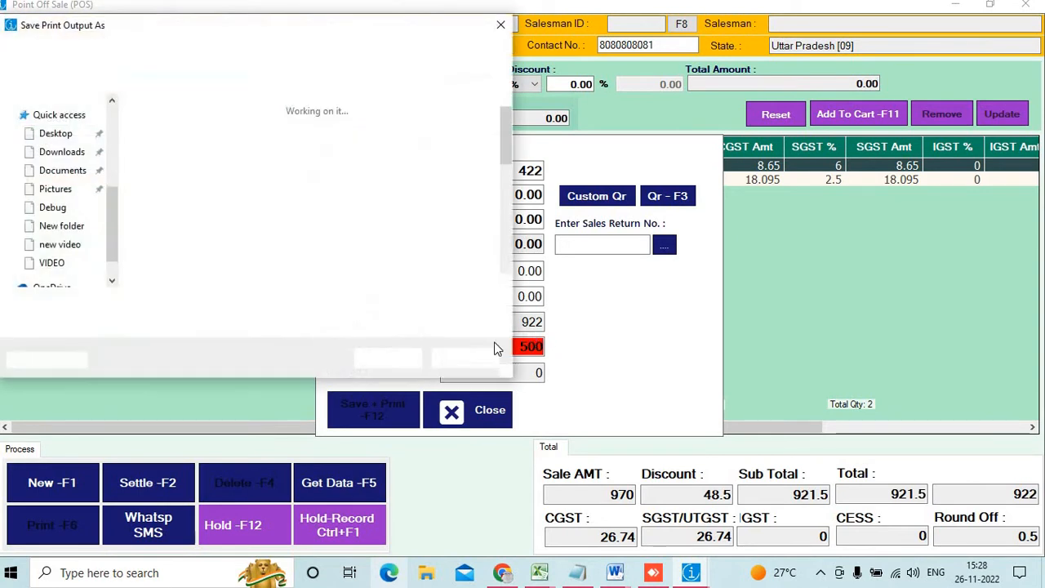
left_click(469, 356)
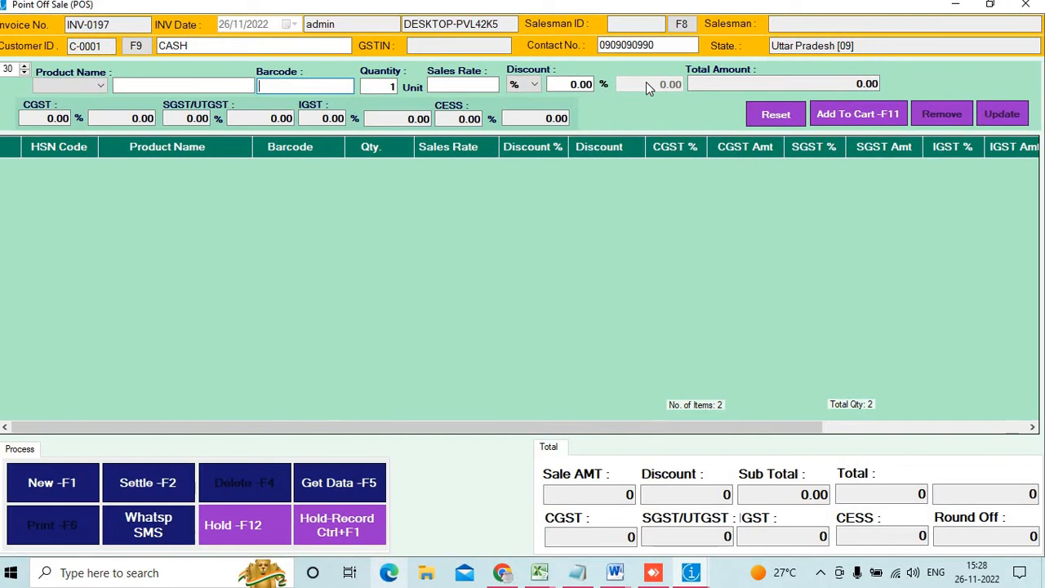
Close the POS and start a customer receipt for the new customer found by contact number
left_click(1025, 4)
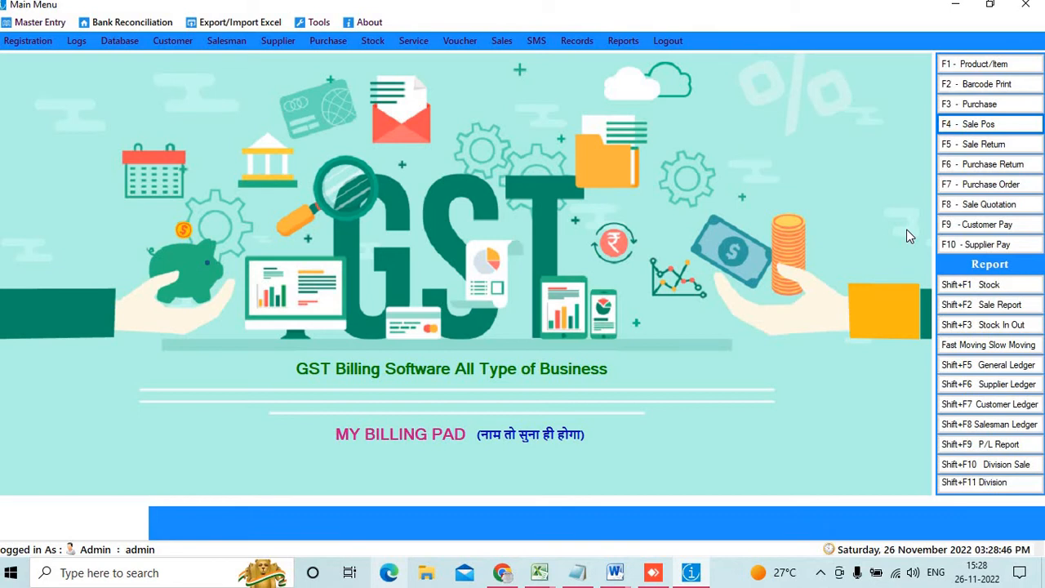
left_click(1002, 230)
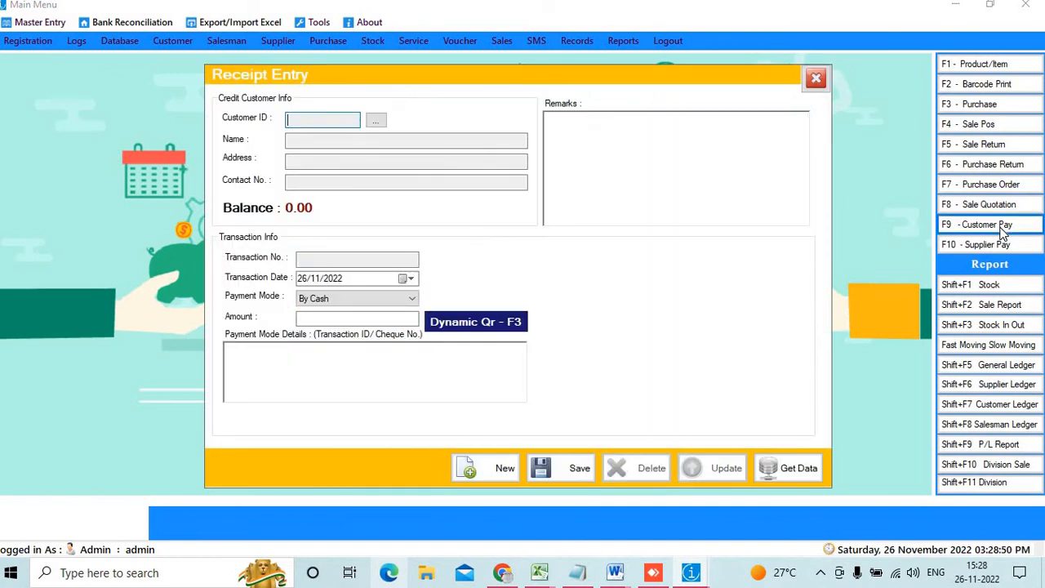
left_click(376, 120)
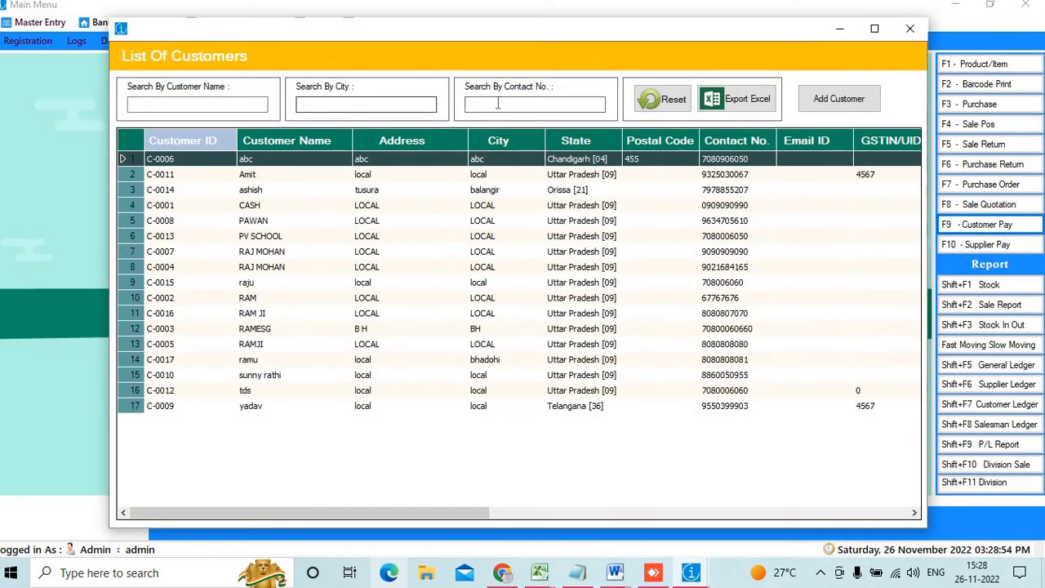
type("8080808080")
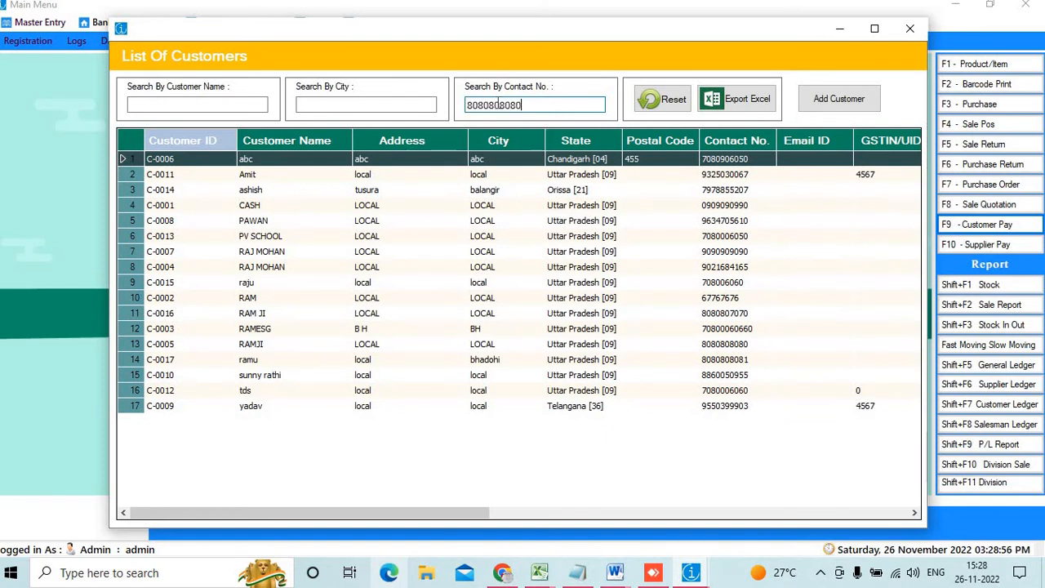
key("BackSpace")
type("1")
key("Return")
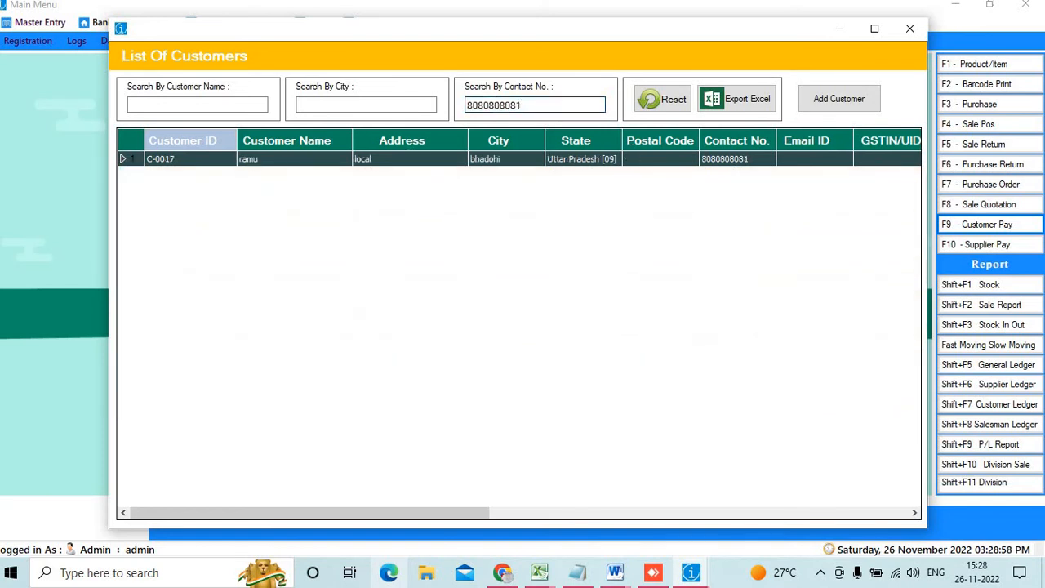
double_click(366, 162)
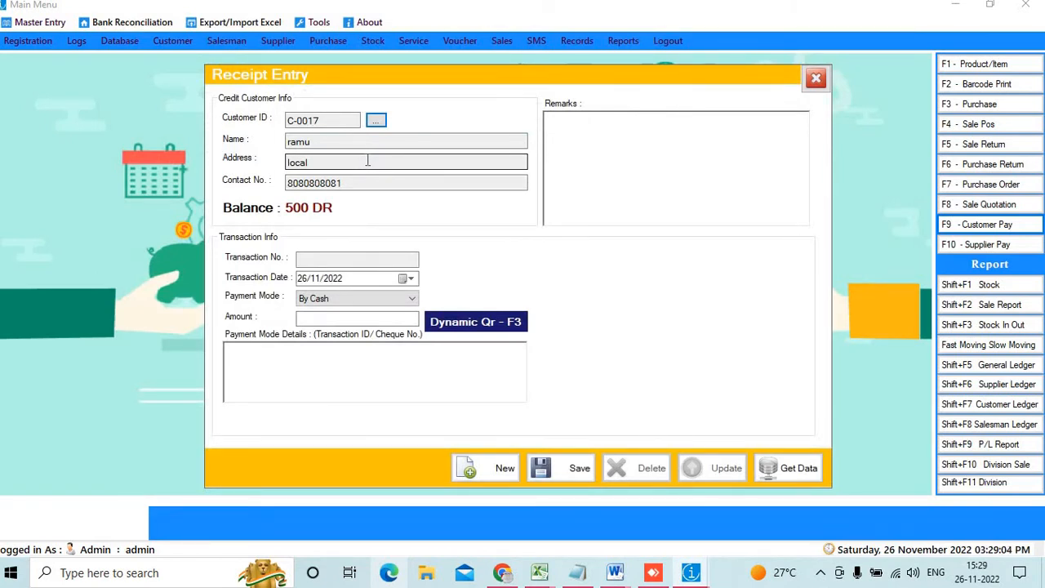
Record and save a 100 cash receipt from C-0017 with a dynamic payment QR
left_click(336, 316)
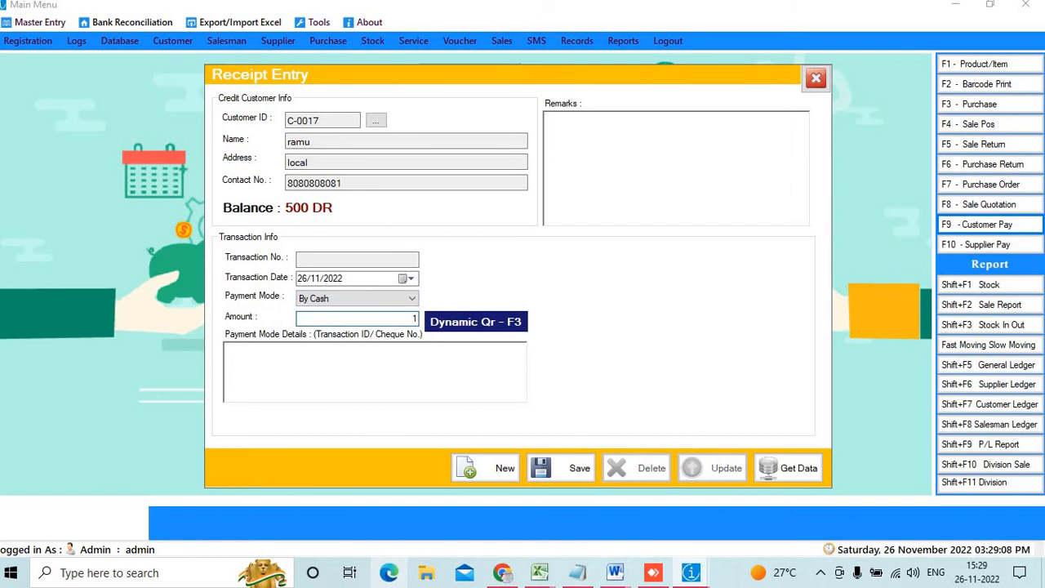
type("100")
left_click(467, 323)
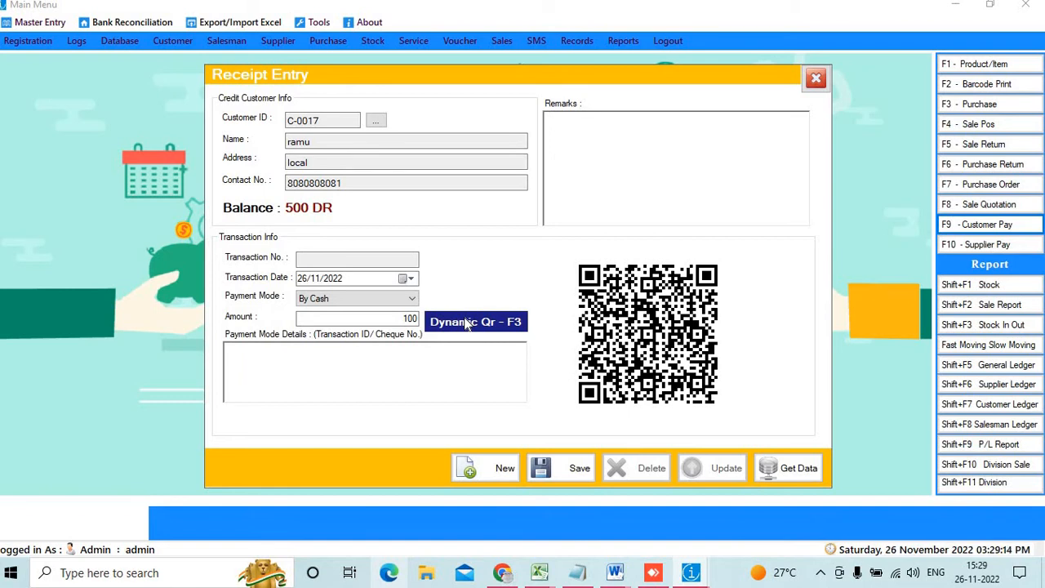
left_click(574, 466)
left_click(554, 338)
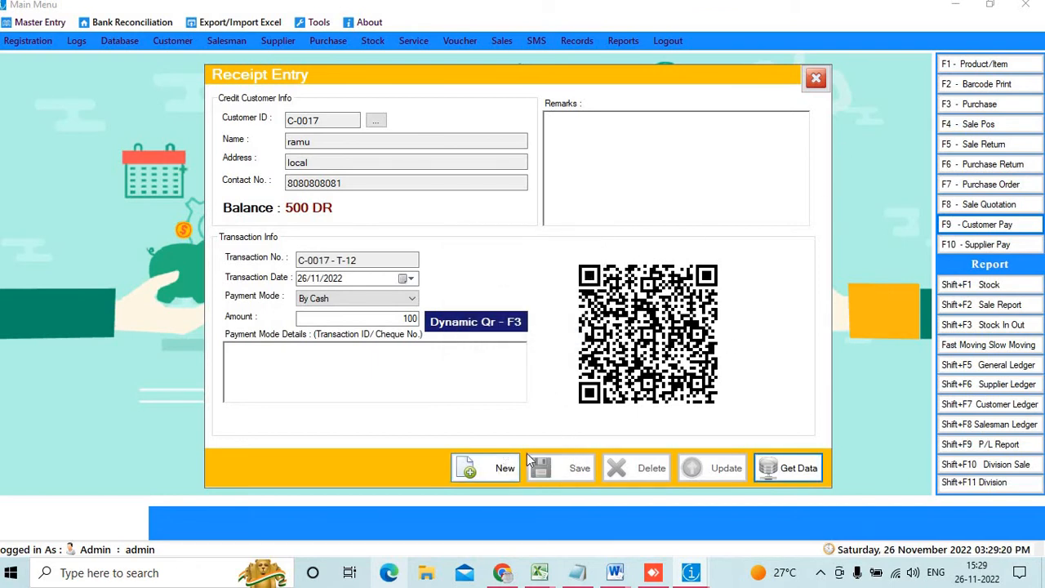
Reload receipt C-0017 - T-12 via Get Data to verify it, then close Receipt Entry
left_click(495, 467)
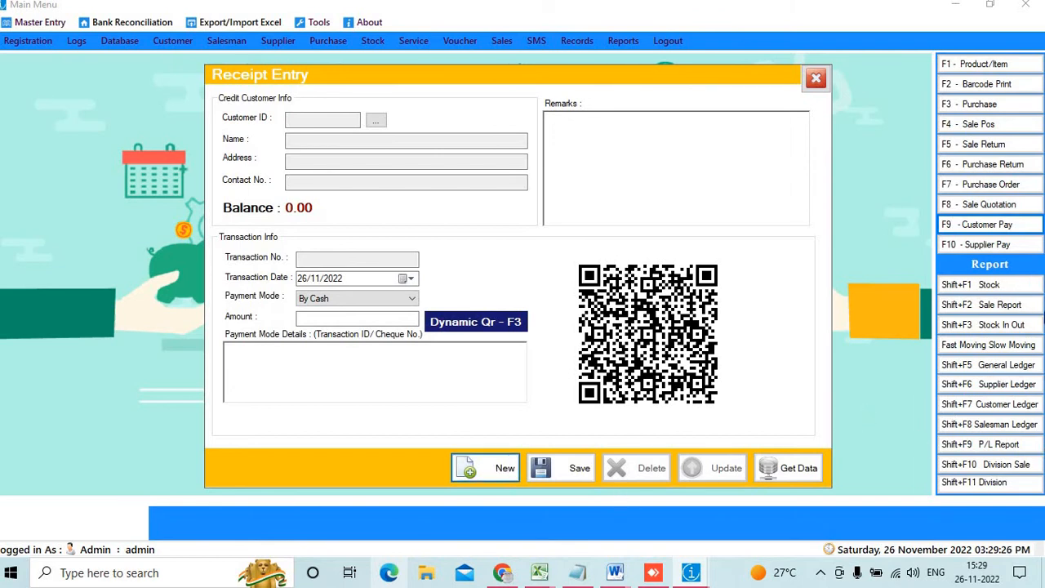
left_click(806, 472)
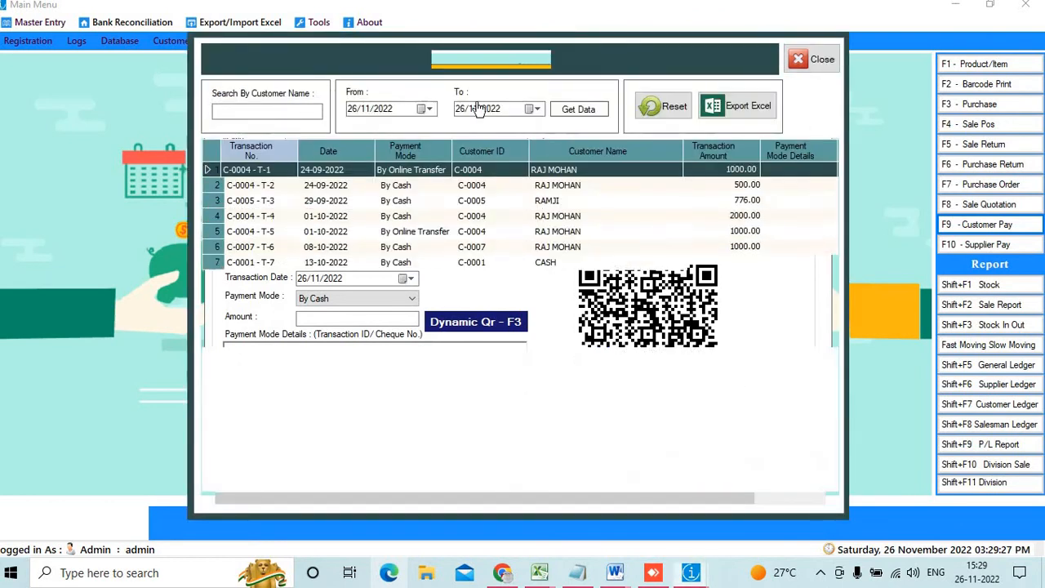
left_click(582, 108)
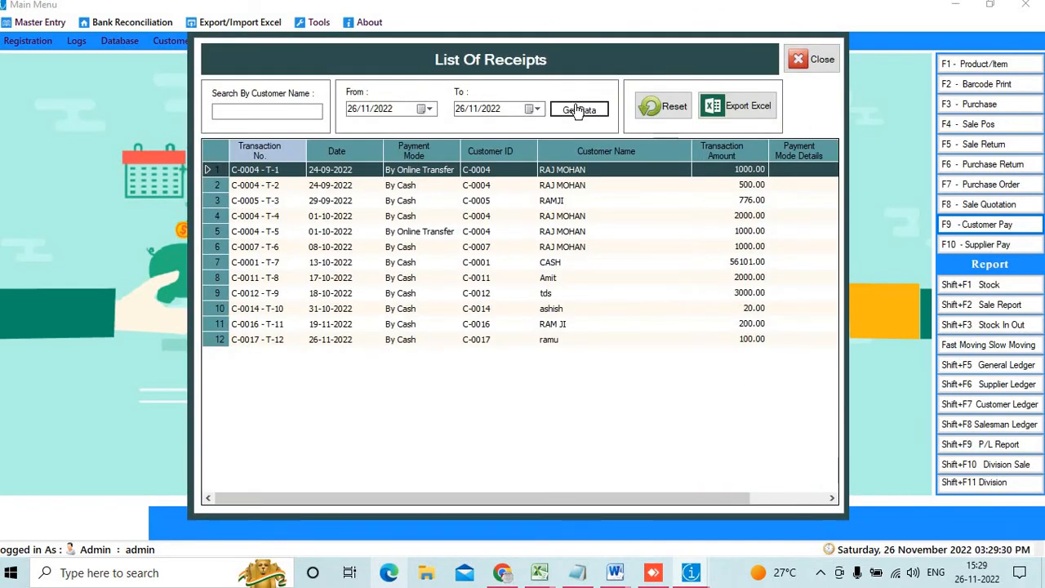
double_click(413, 186)
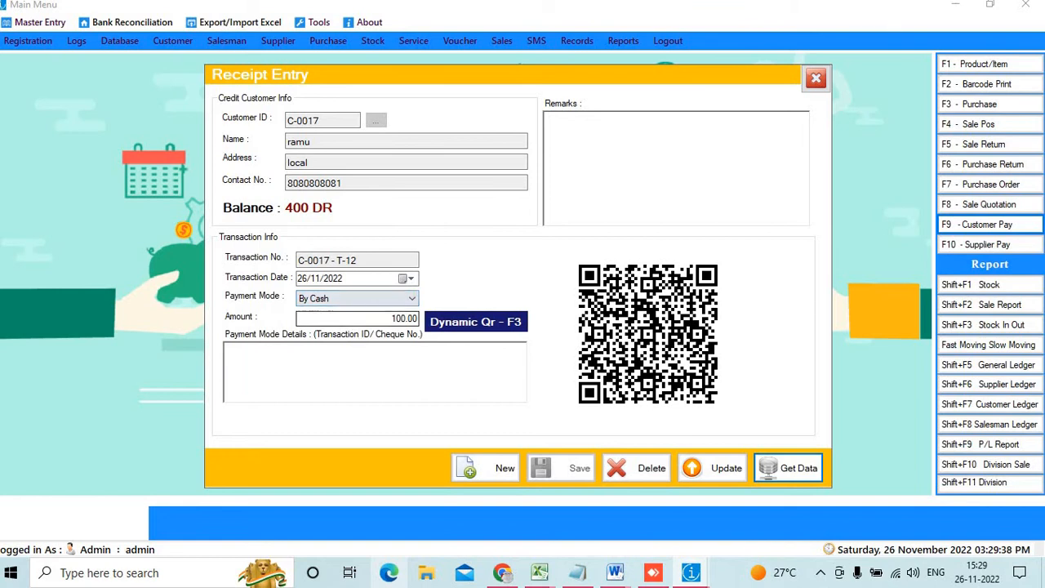
left_click(813, 82)
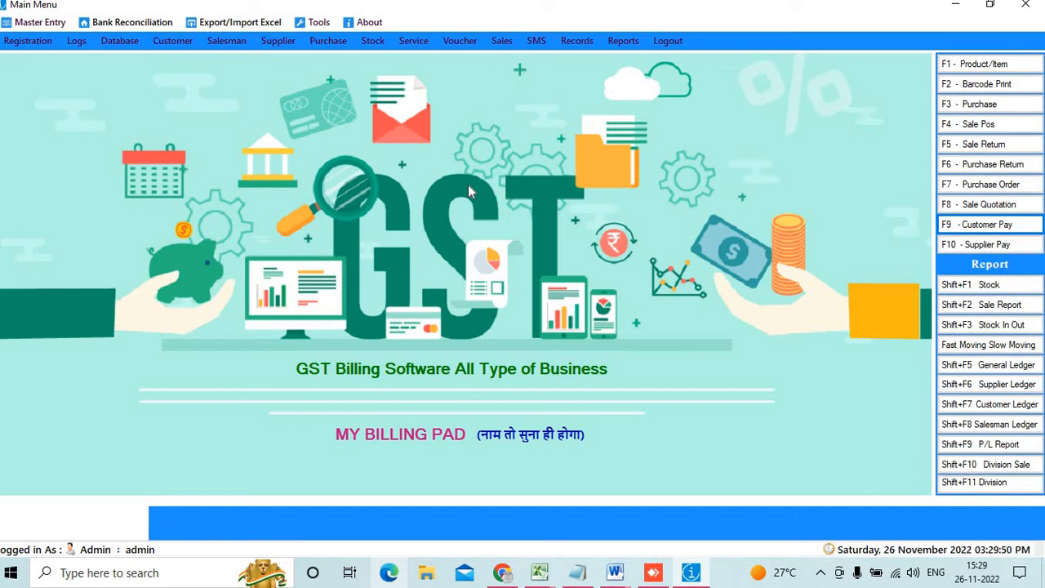
Open the Customer Ledger and select the customer by searching their contact number
left_click(1018, 405)
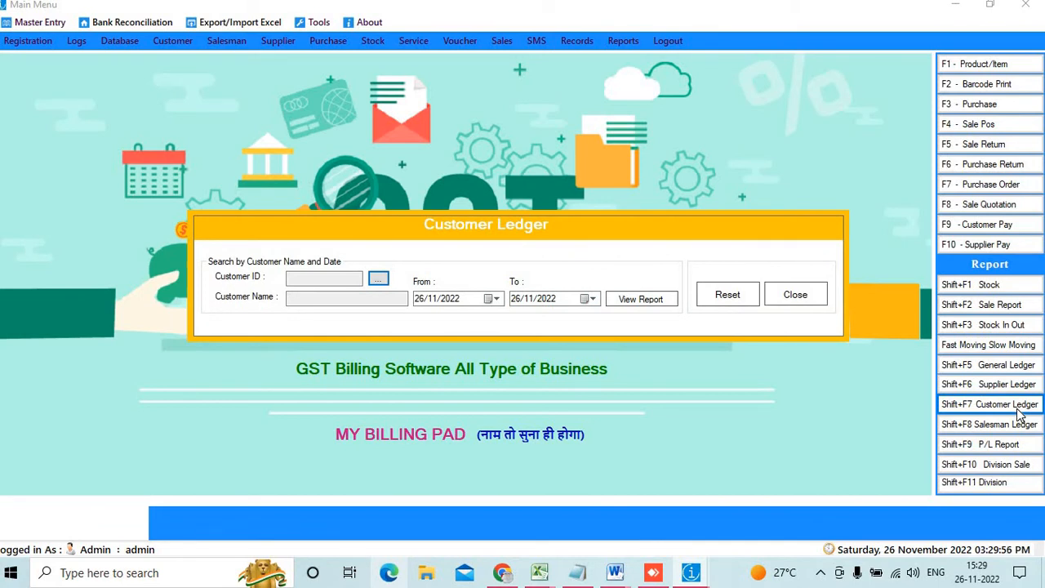
left_click(380, 281)
left_click(544, 103)
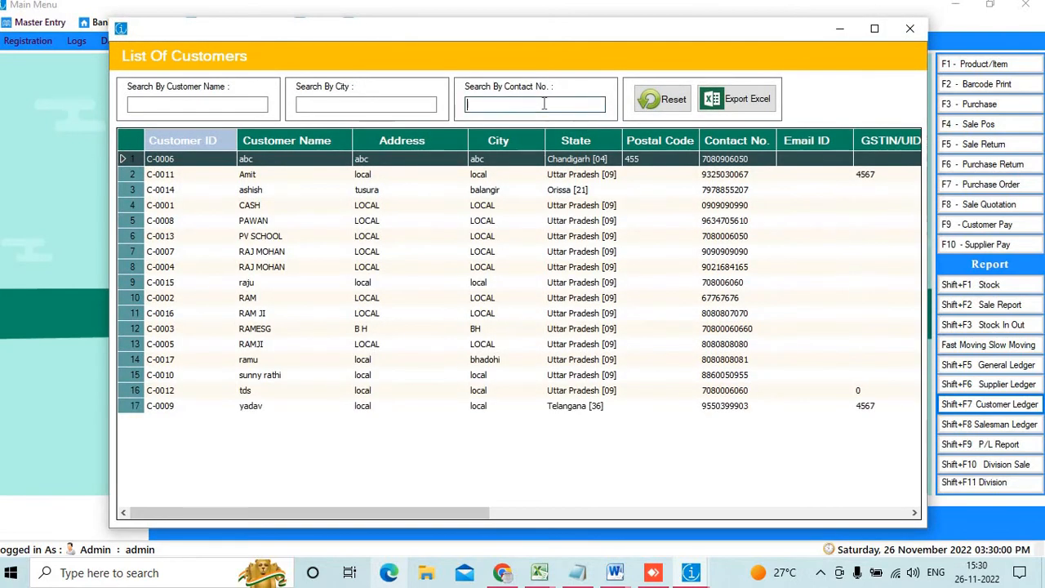
type("8080808080")
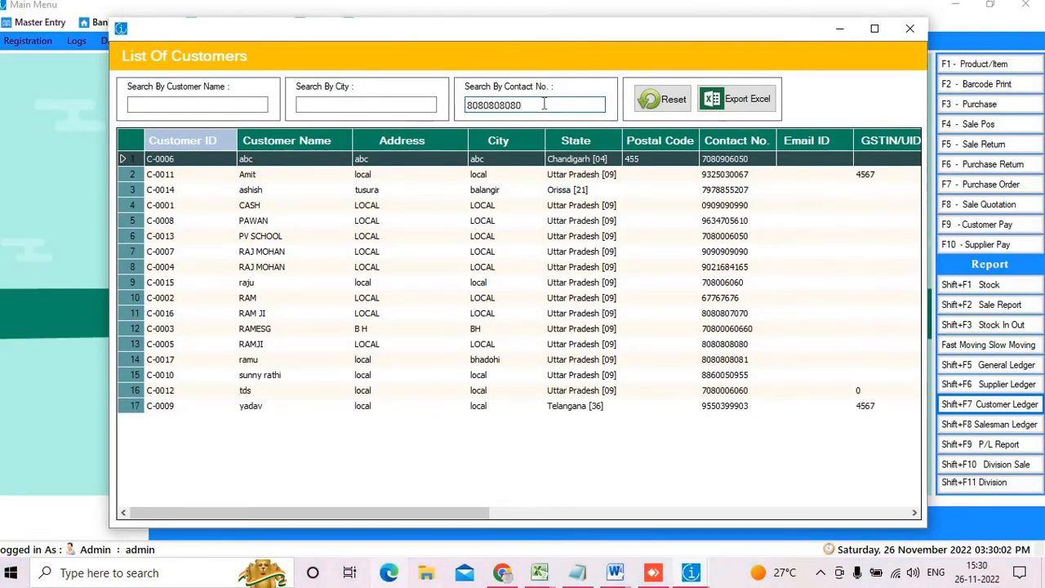
key("BackSpace")
type("1")
key("Return")
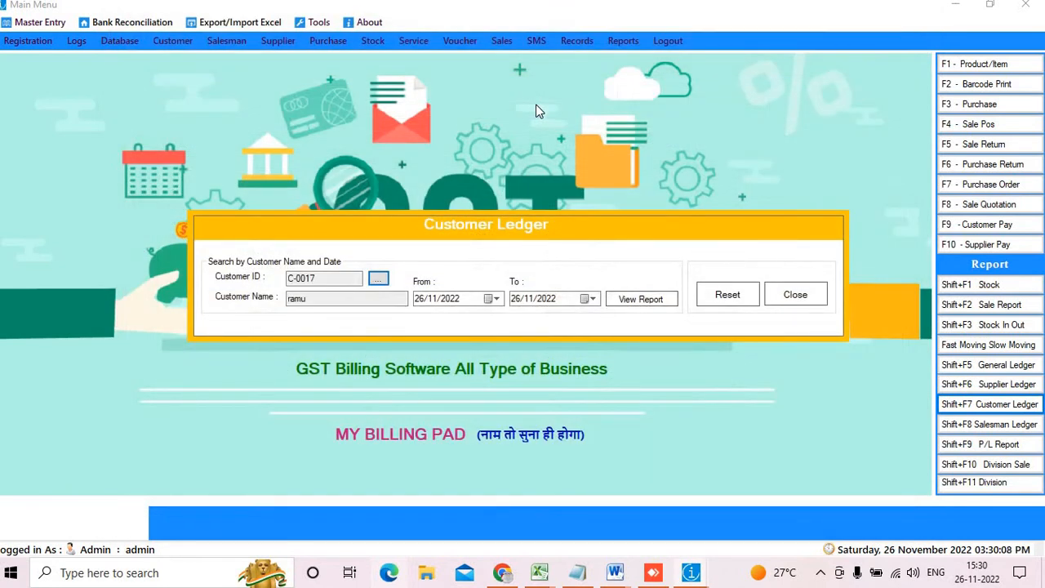
Generate the ledger report for 26/11/2022 and display it full-screen
left_click(356, 302)
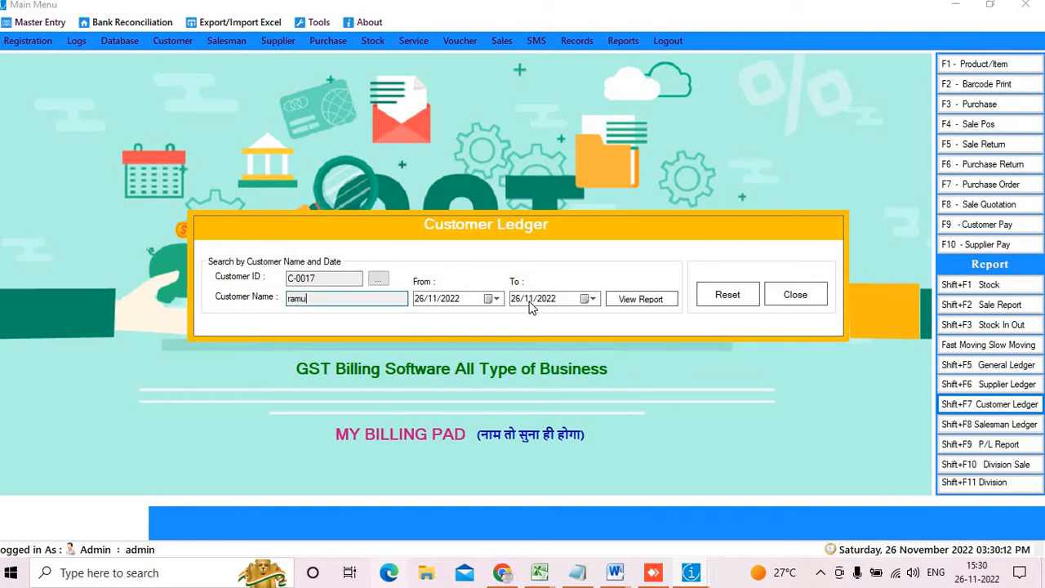
left_click(492, 299)
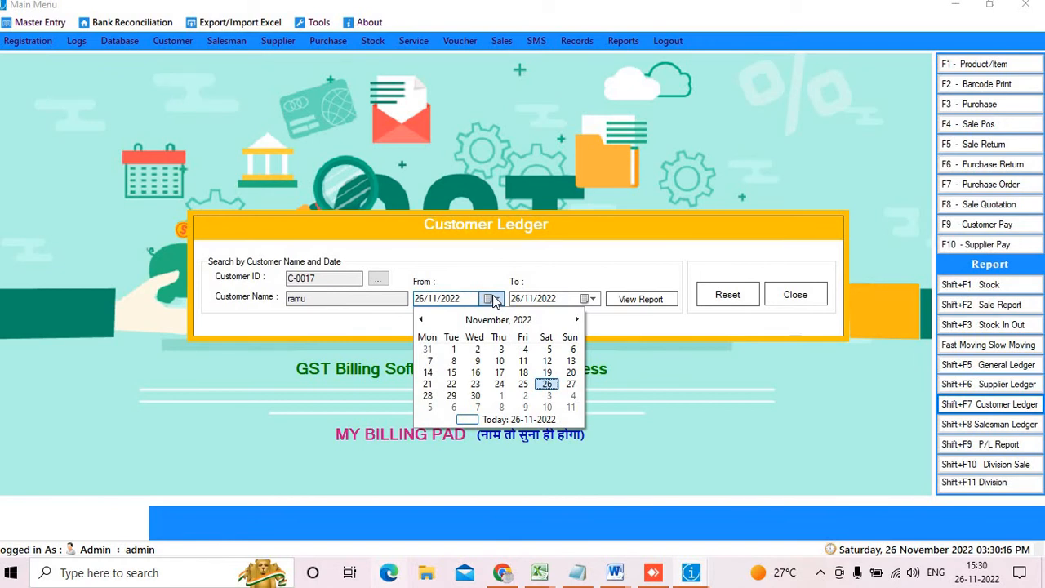
left_click(636, 300)
left_click(636, 300)
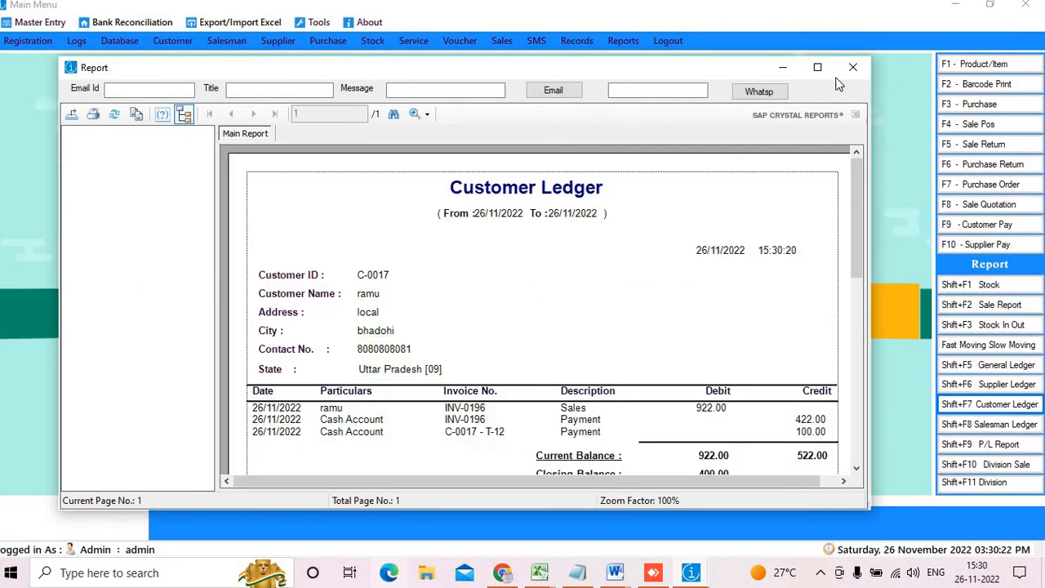
left_click(797, 72)
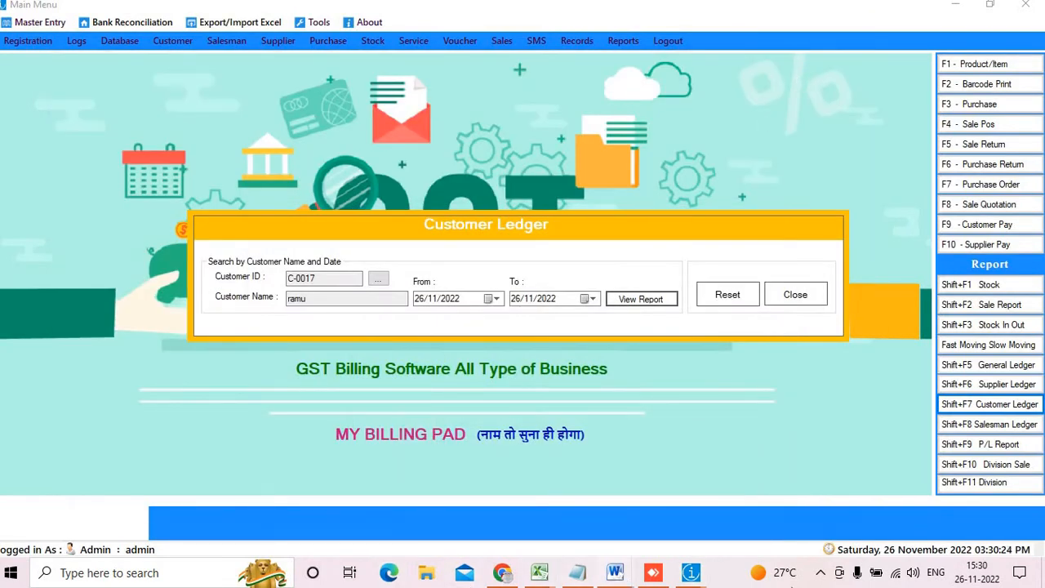
mouse_move(692, 574)
left_click(862, 523)
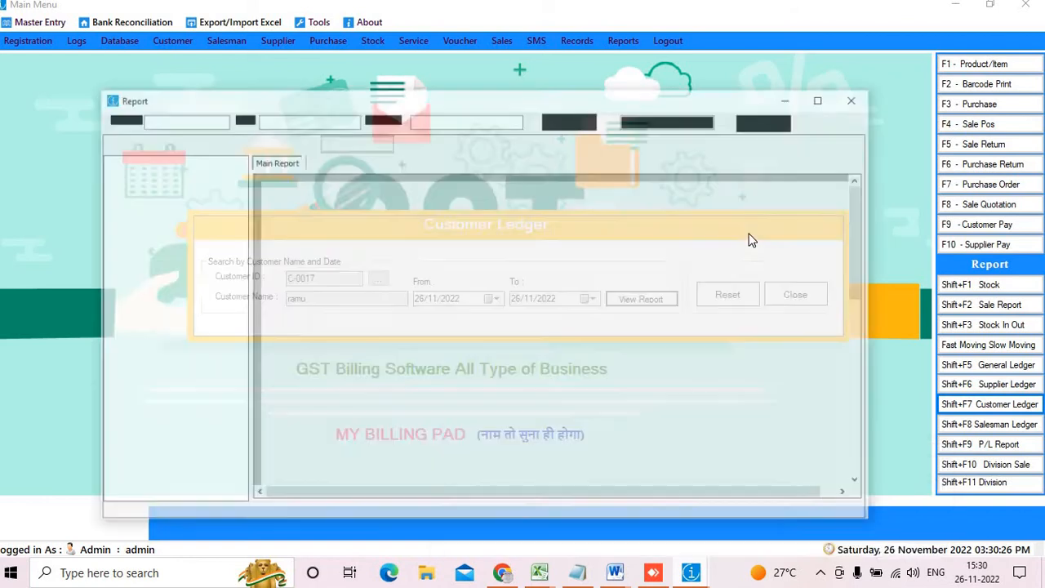
left_click(819, 72)
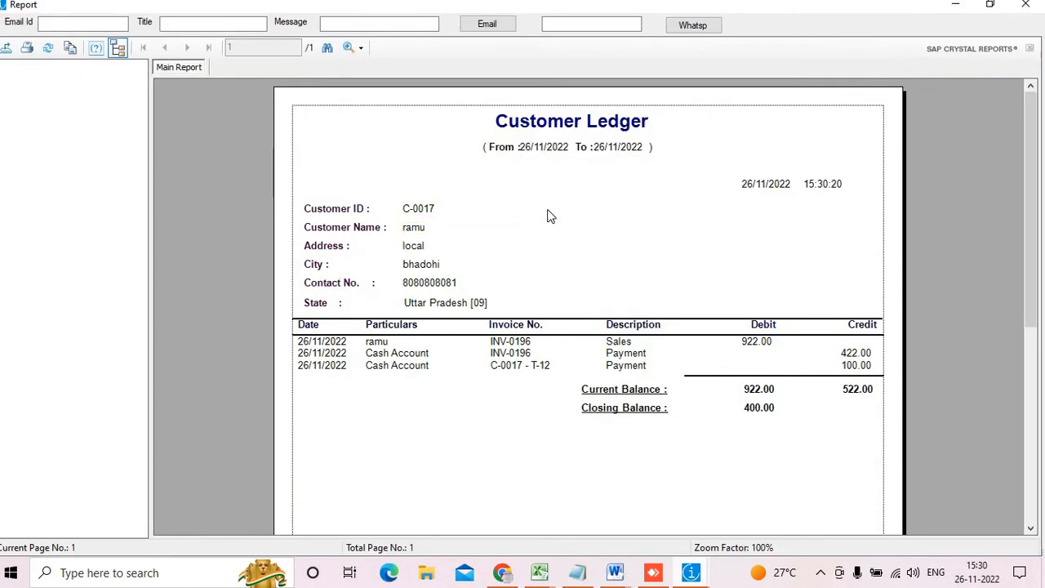
Mark the 922.00 sale, 422.00 and 100.00 payments, and 400.00 closing balance, then close the report
left_click(501, 127)
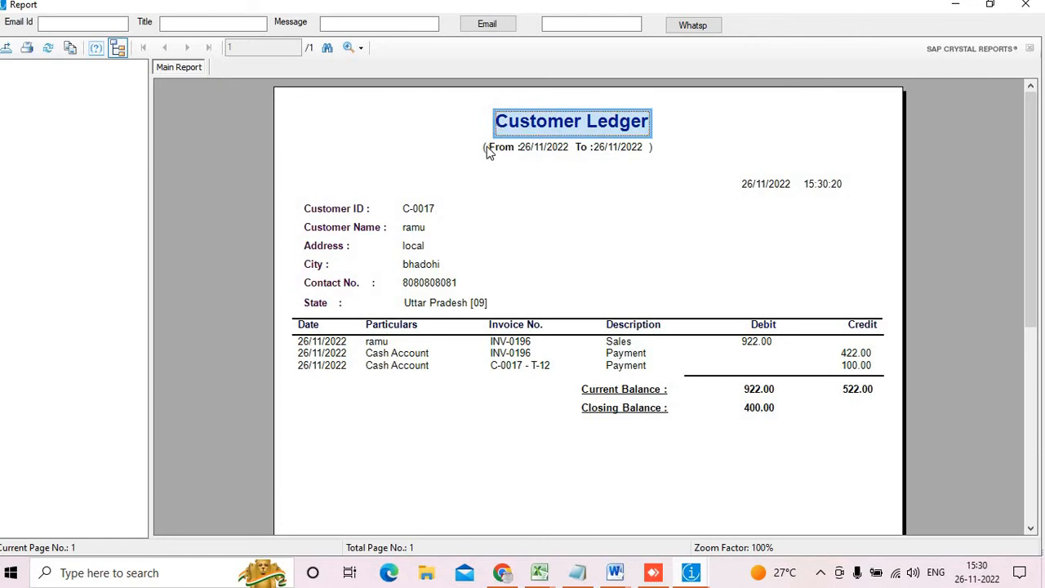
left_click(485, 147)
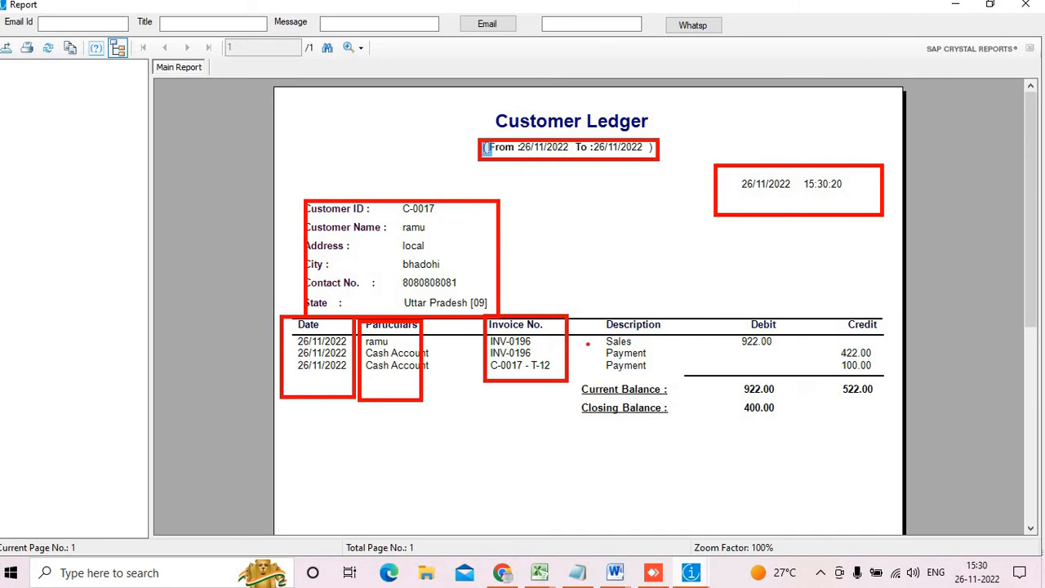
mouse_move(596, 333)
left_mouse_down()
mouse_move(626, 351)
mouse_move(782, 351)
left_mouse_up()
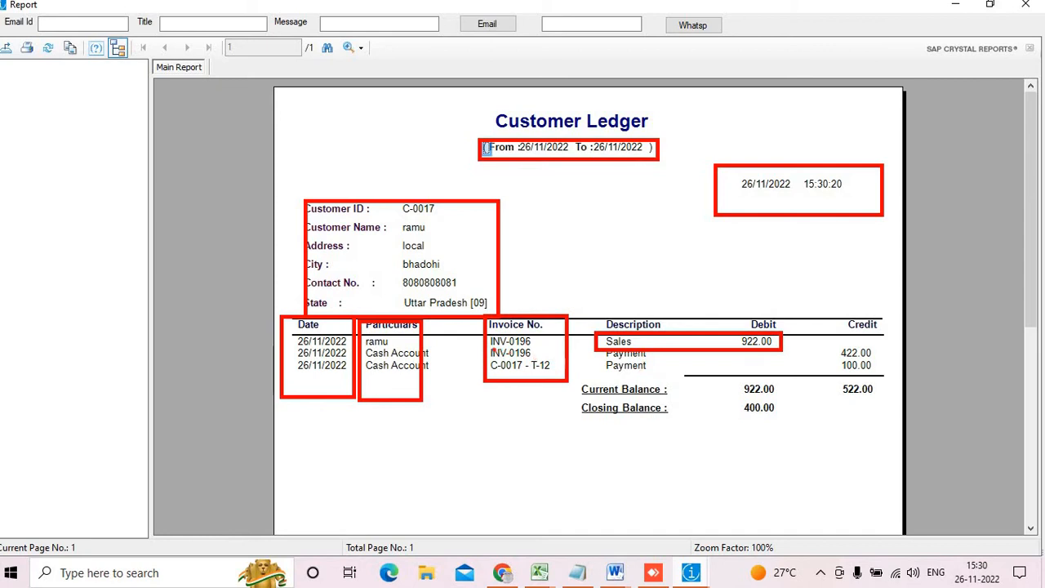
mouse_move(484, 346)
left_mouse_down()
mouse_move(836, 380)
mouse_move(877, 361)
left_mouse_up()
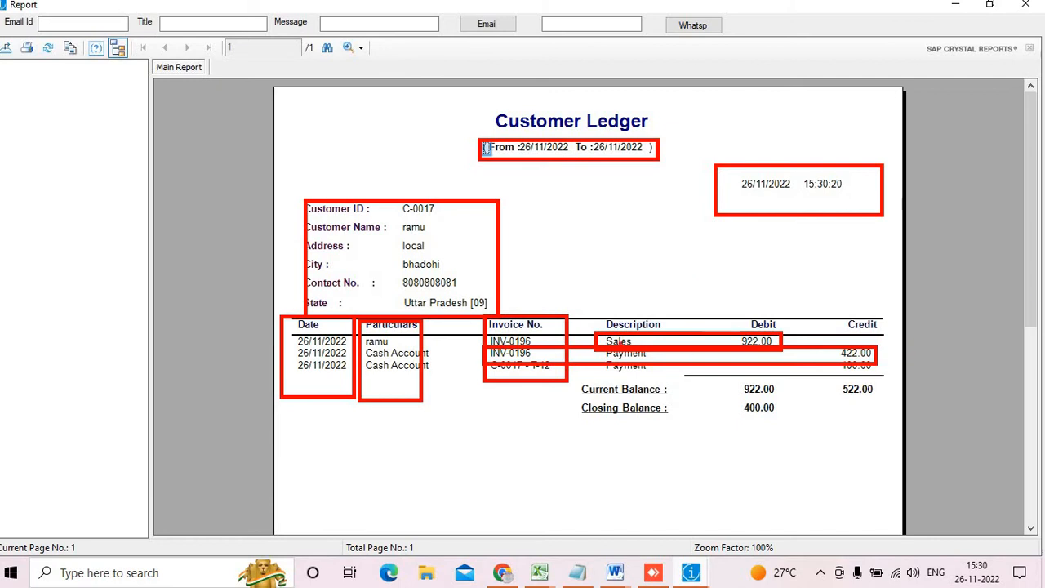
left_click_drag(604, 353, 875, 375)
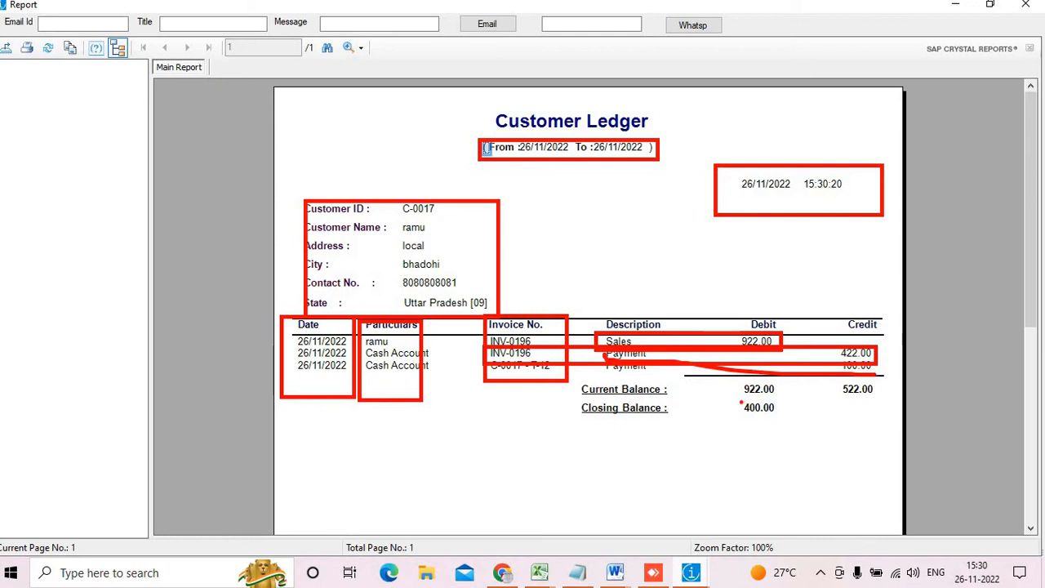
mouse_move(740, 377)
left_mouse_down()
mouse_move(771, 407)
mouse_move(897, 406)
left_mouse_up()
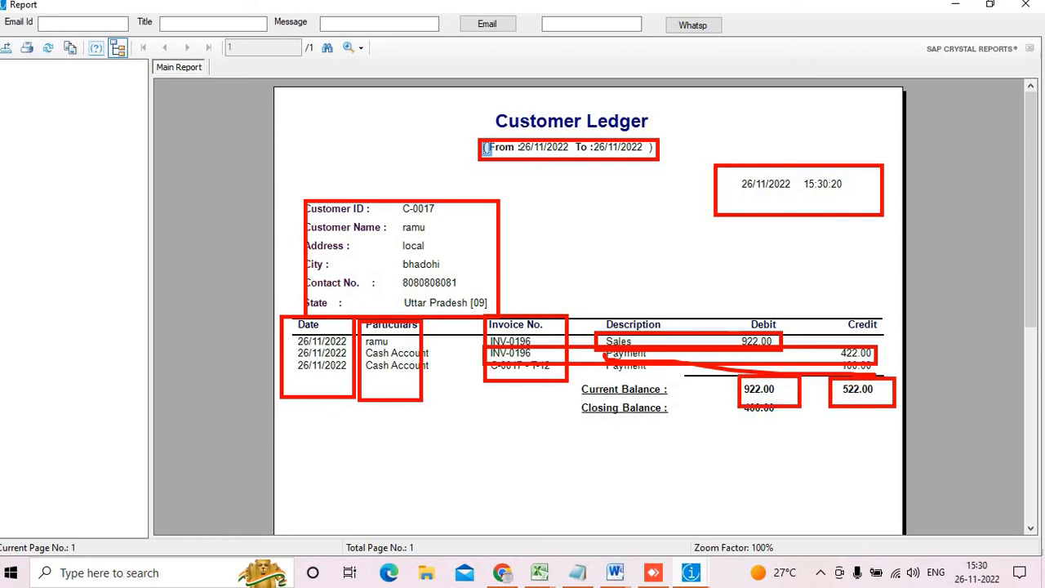
mouse_move(720, 397)
left_mouse_down()
mouse_move(804, 432)
mouse_move(804, 397)
left_mouse_up()
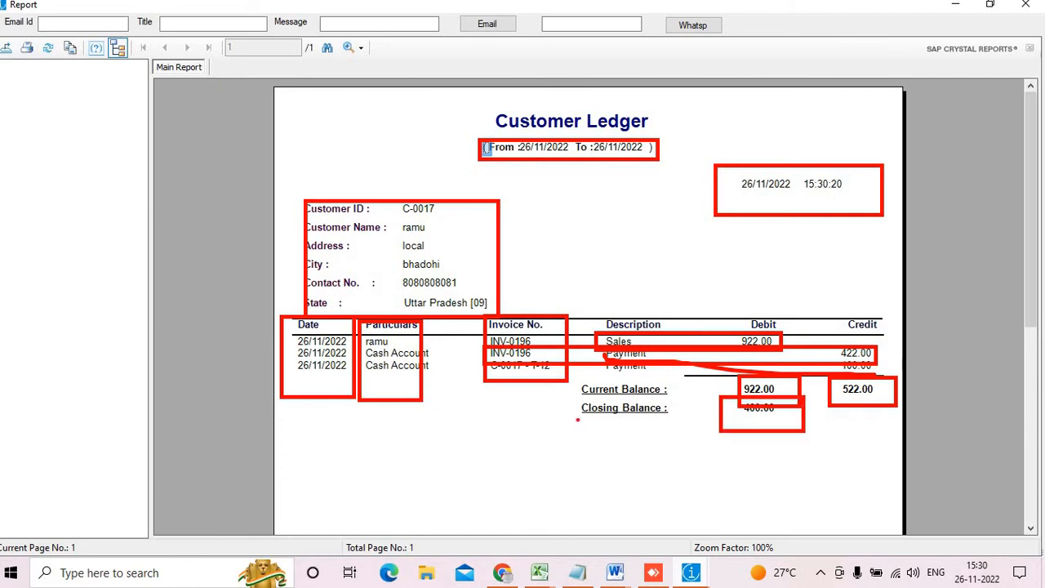
key("Escape")
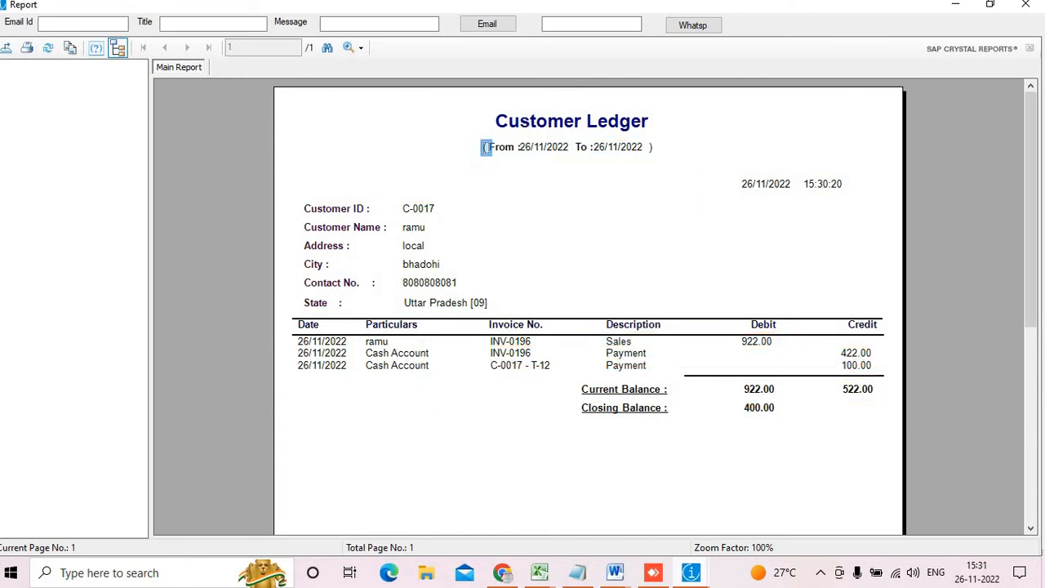
left_click(1026, 4)
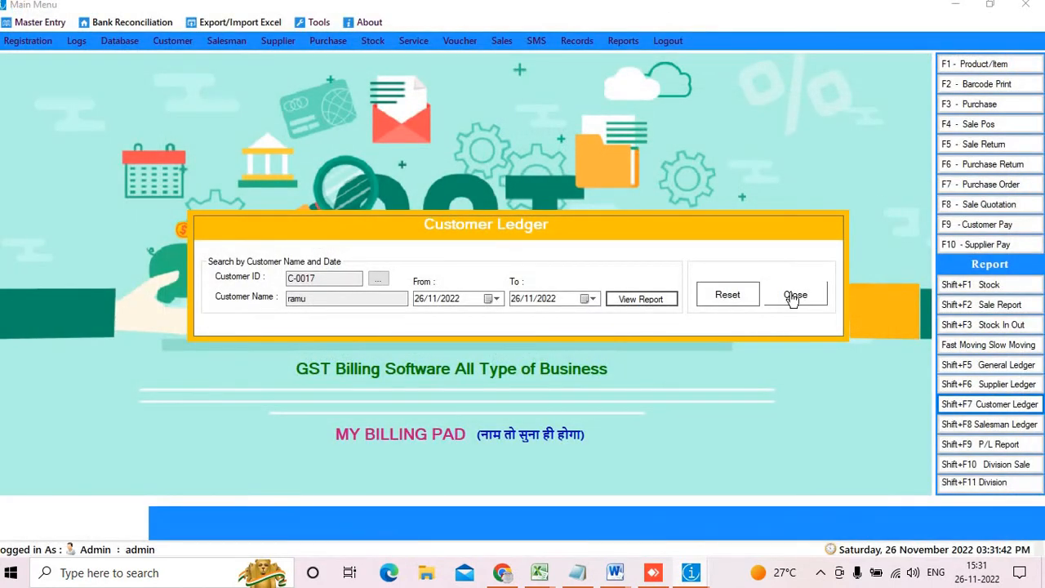
Open the customer receipt form and pick the customer by searching their contact number
left_click(794, 295)
left_click(992, 229)
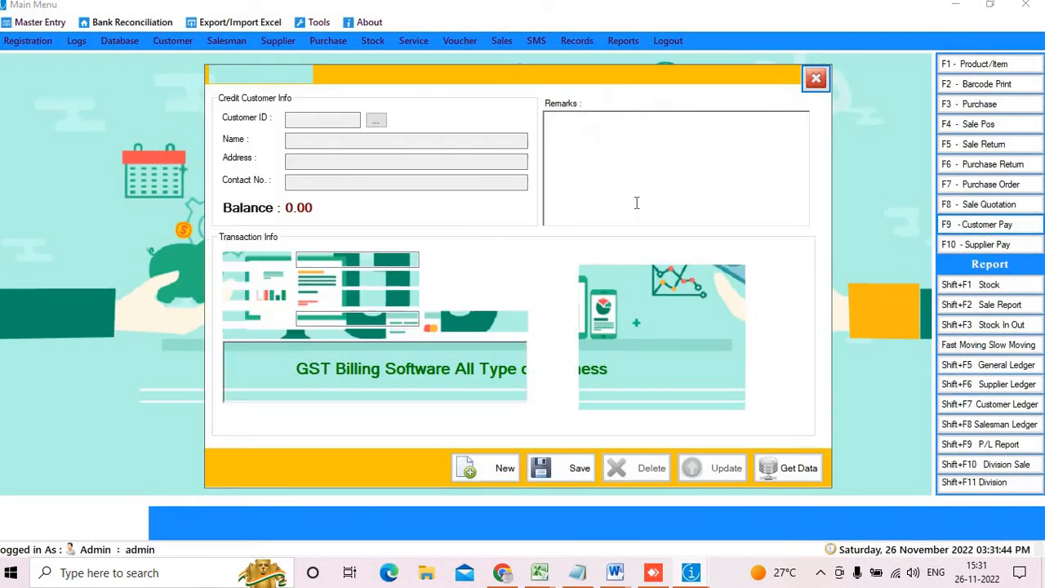
left_click(376, 117)
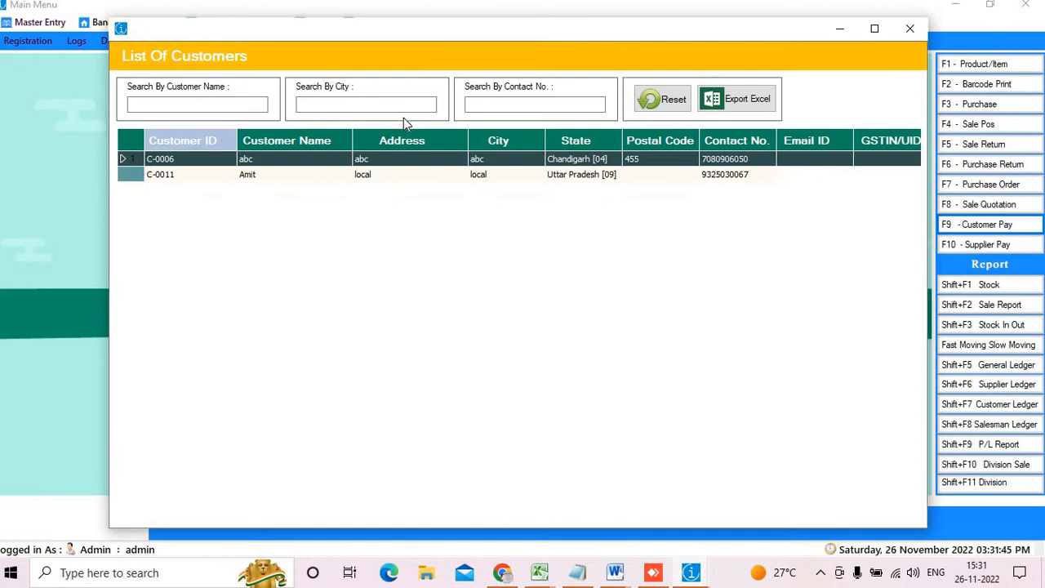
left_click(493, 107)
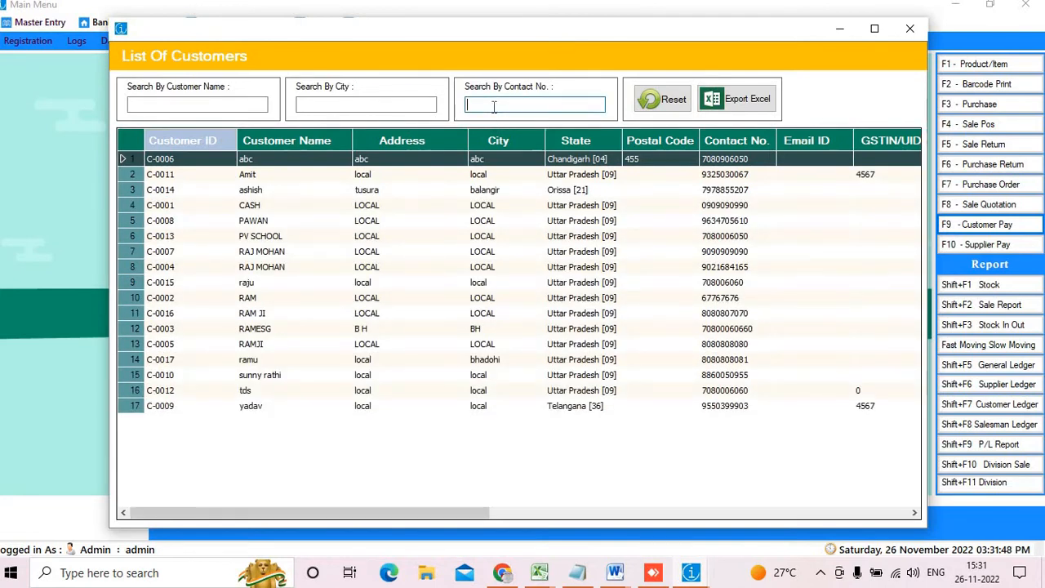
key("ctrl+v")
key("ctrl+z")
type("8080808081")
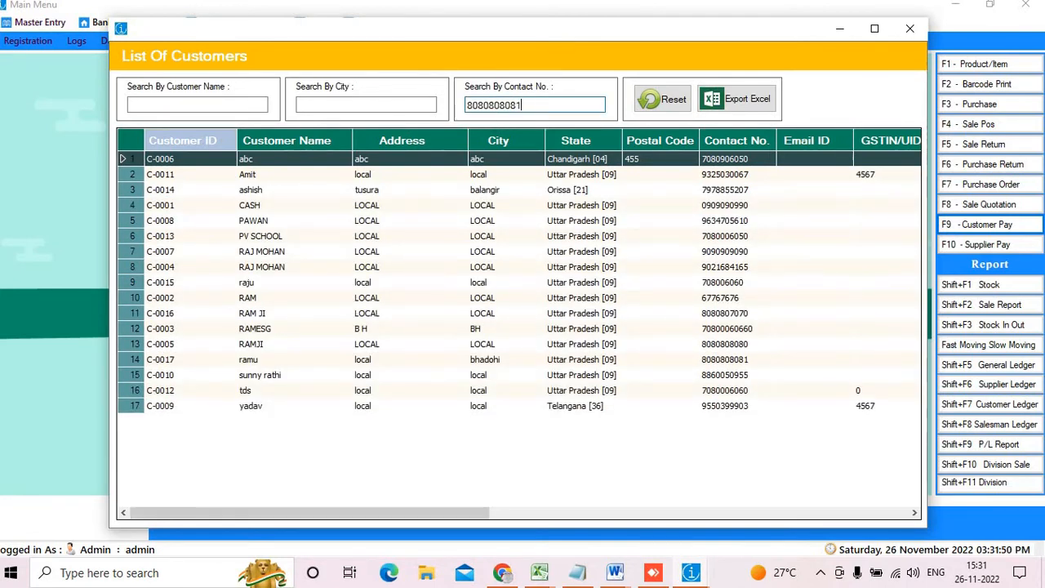
key("Return")
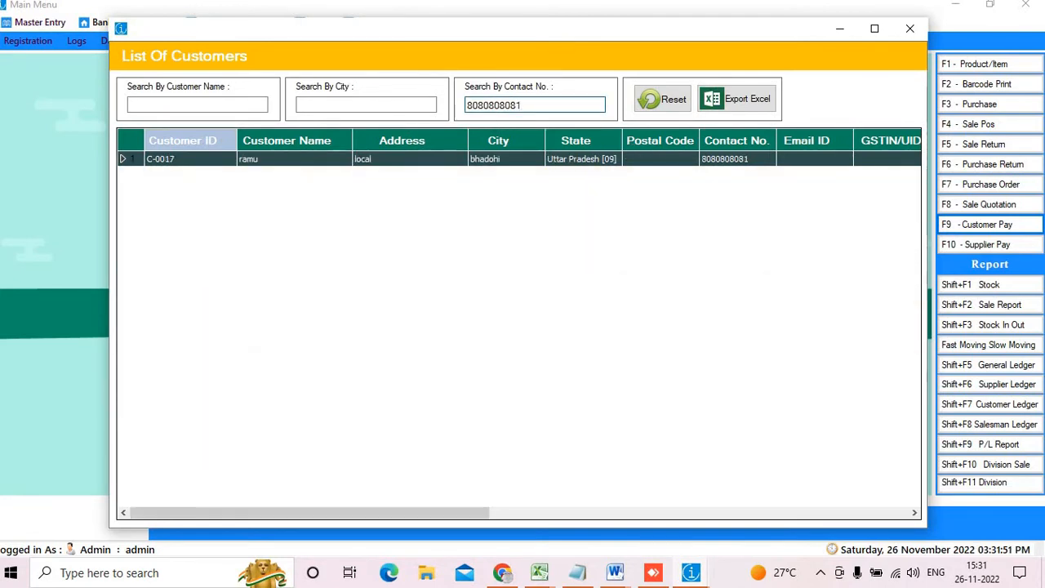
double_click(417, 158)
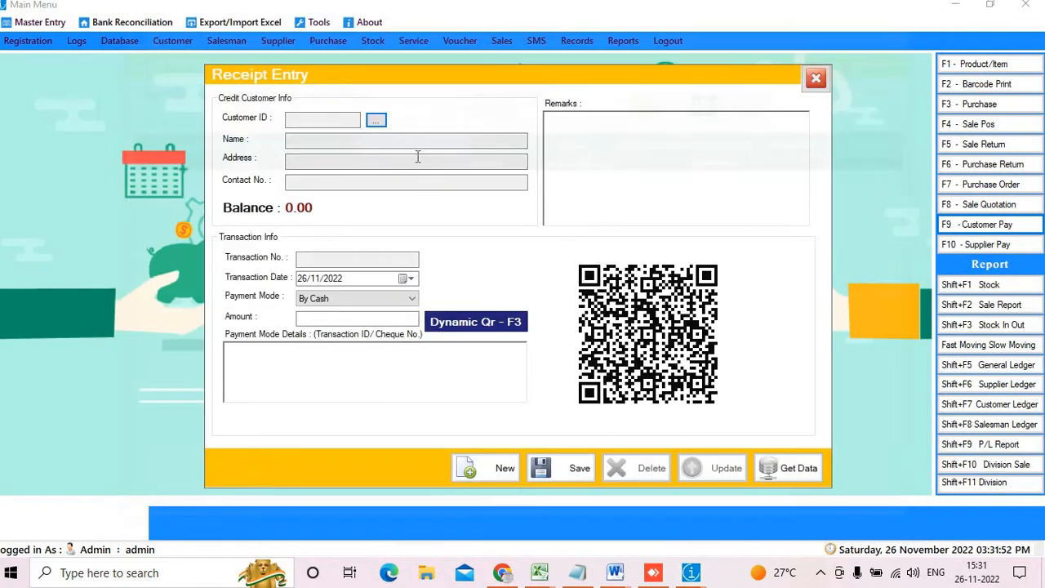
Save a 300 cash receipt and close the Receipt Entry form
left_click(362, 316)
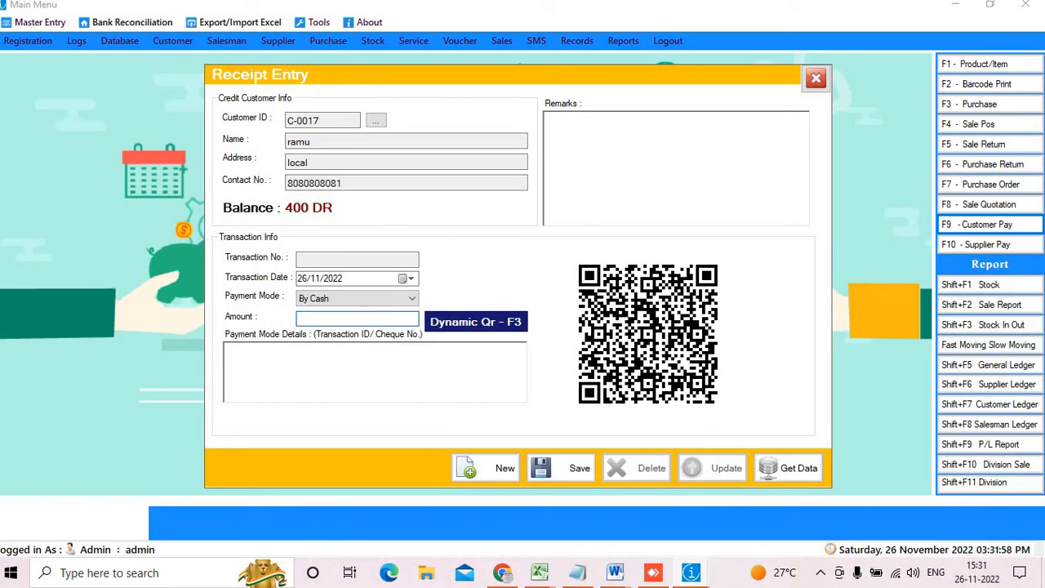
type("300")
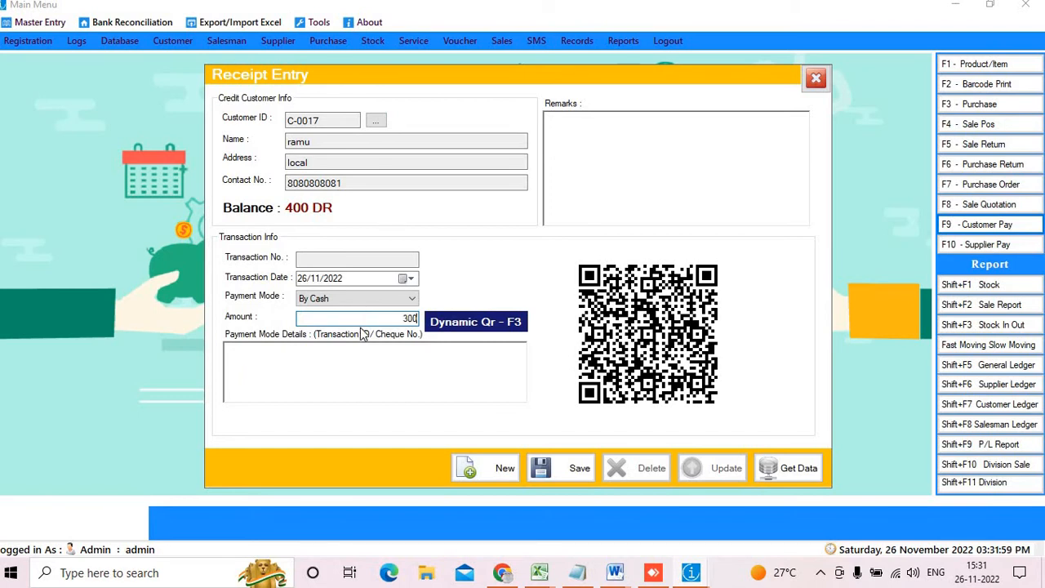
left_click(578, 470)
left_click(559, 339)
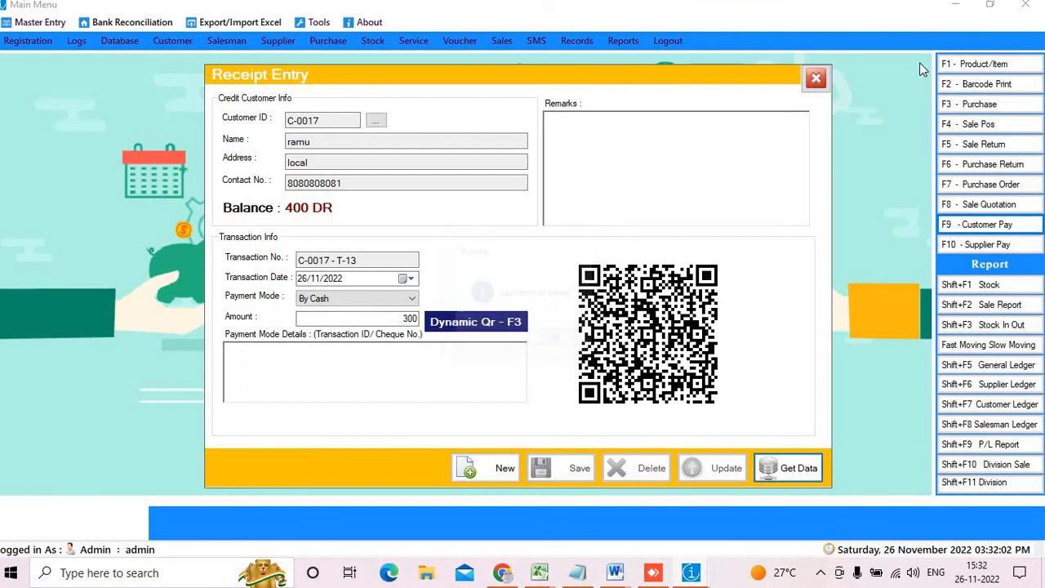
left_click(815, 80)
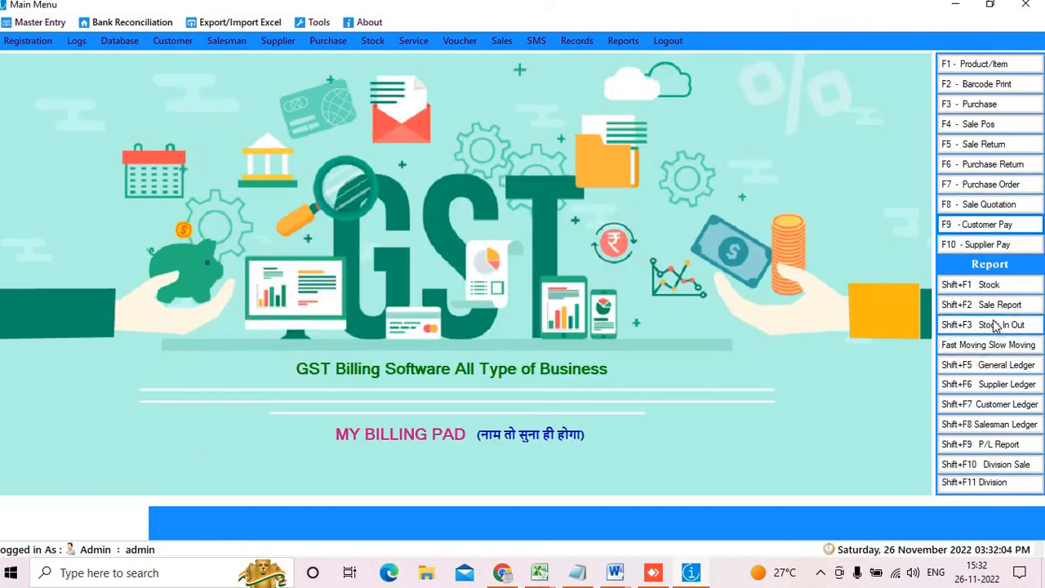
left_click(989, 225)
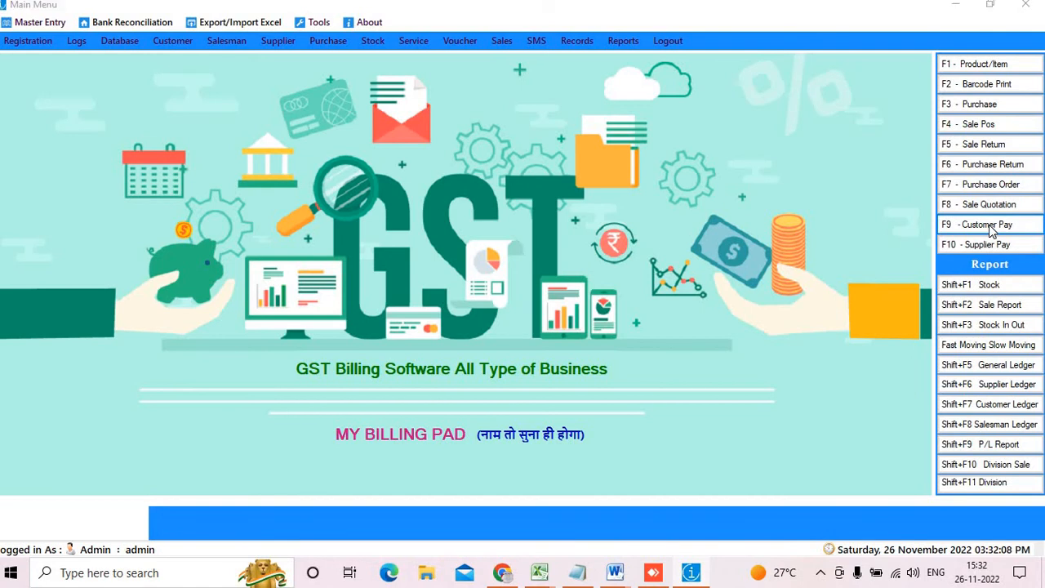
left_click(815, 79)
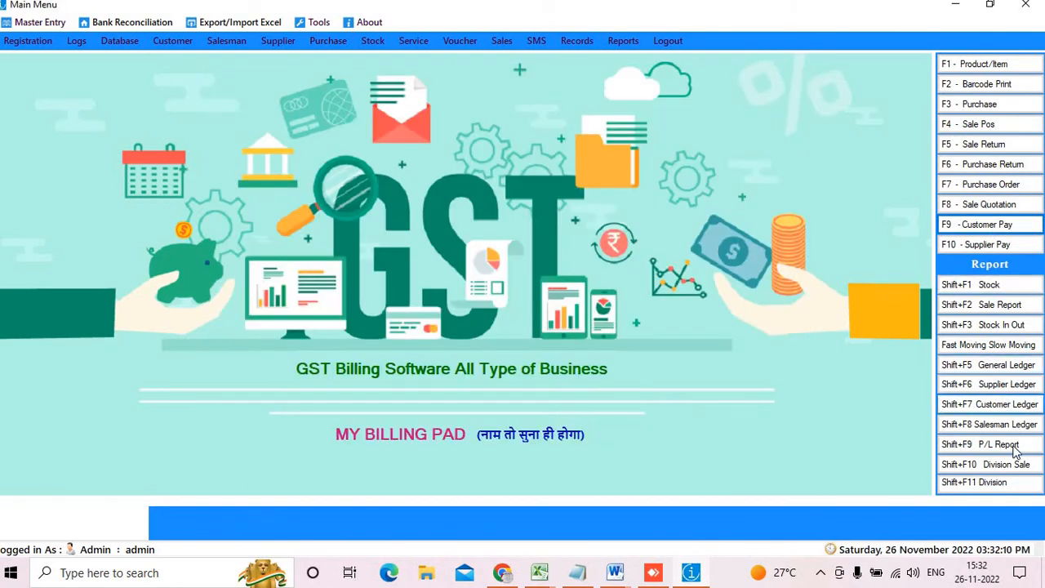
left_click(998, 408)
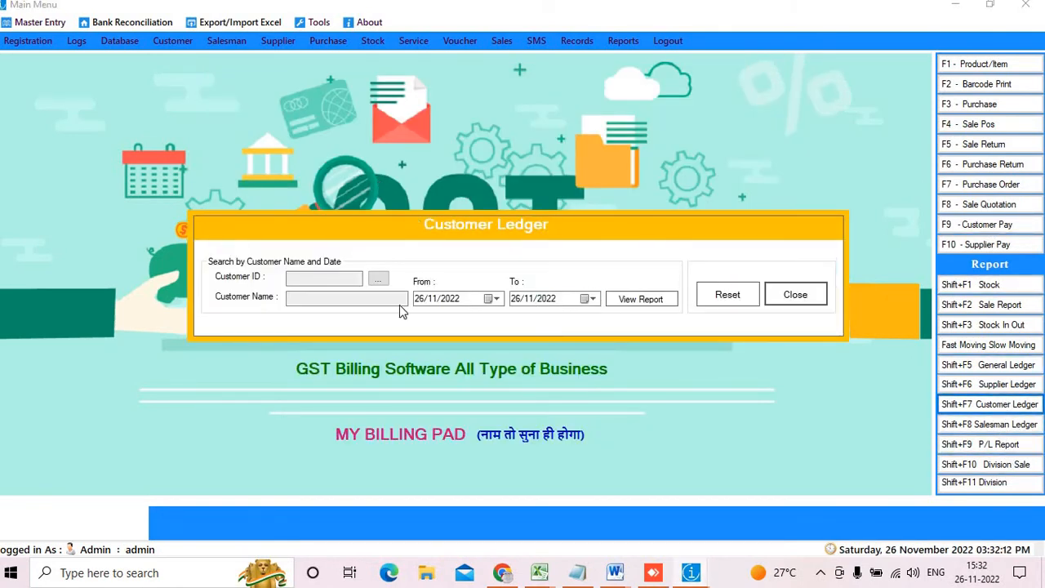
left_click(378, 278)
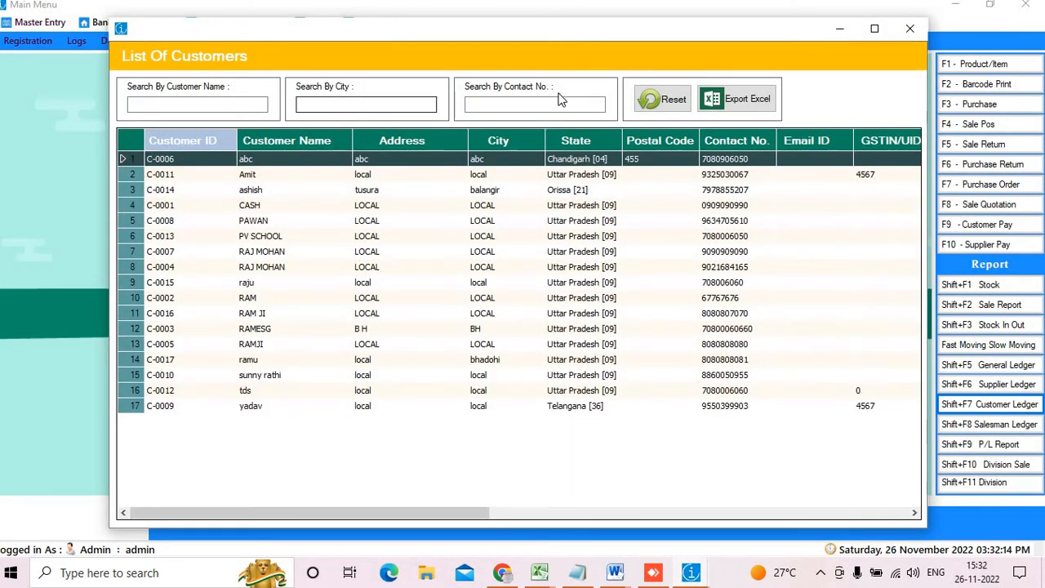
left_click(545, 104)
key("ctrl+v")
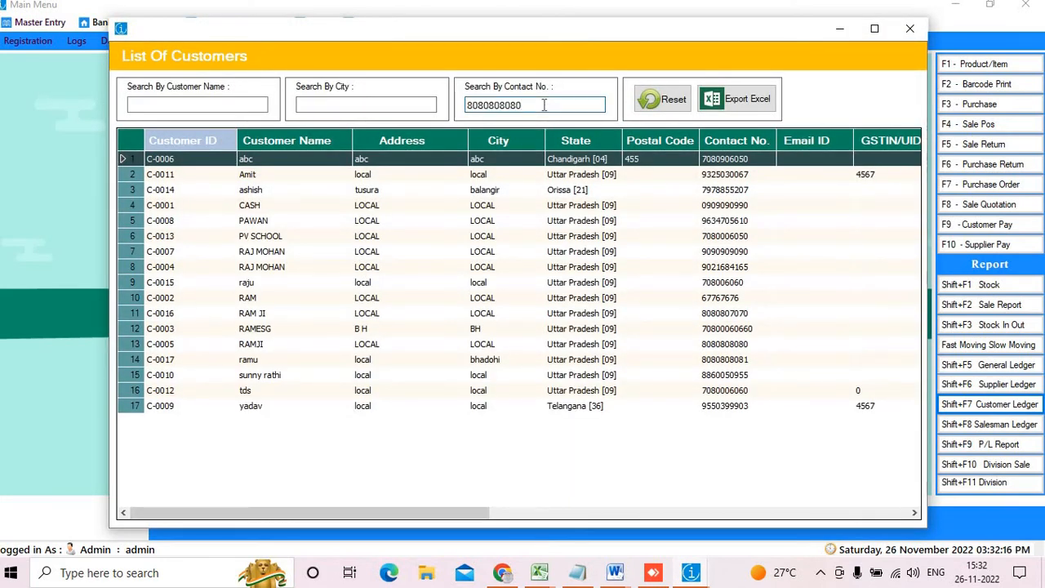
key("BackSpace")
type("1")
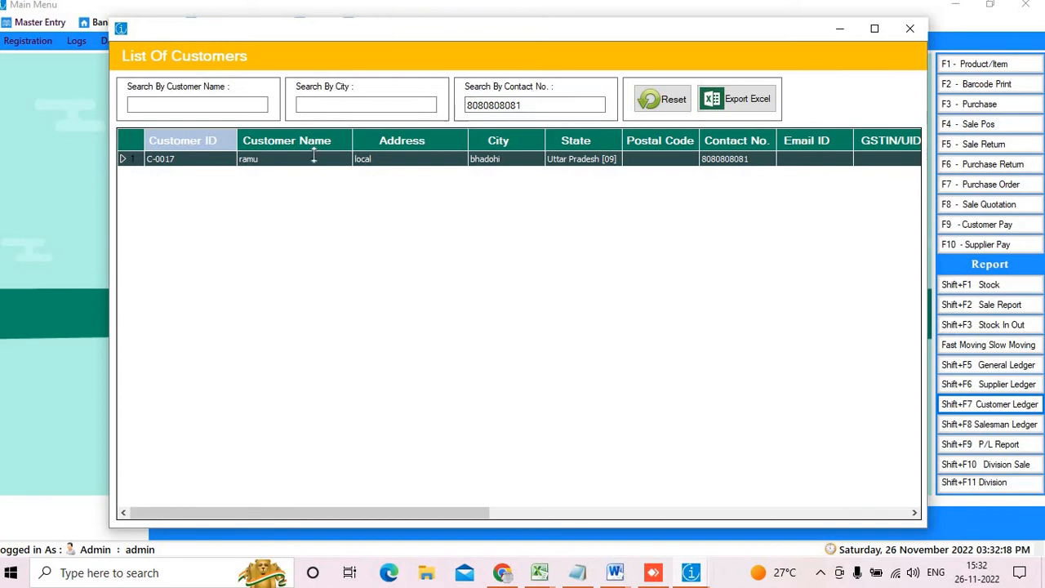
double_click(270, 162)
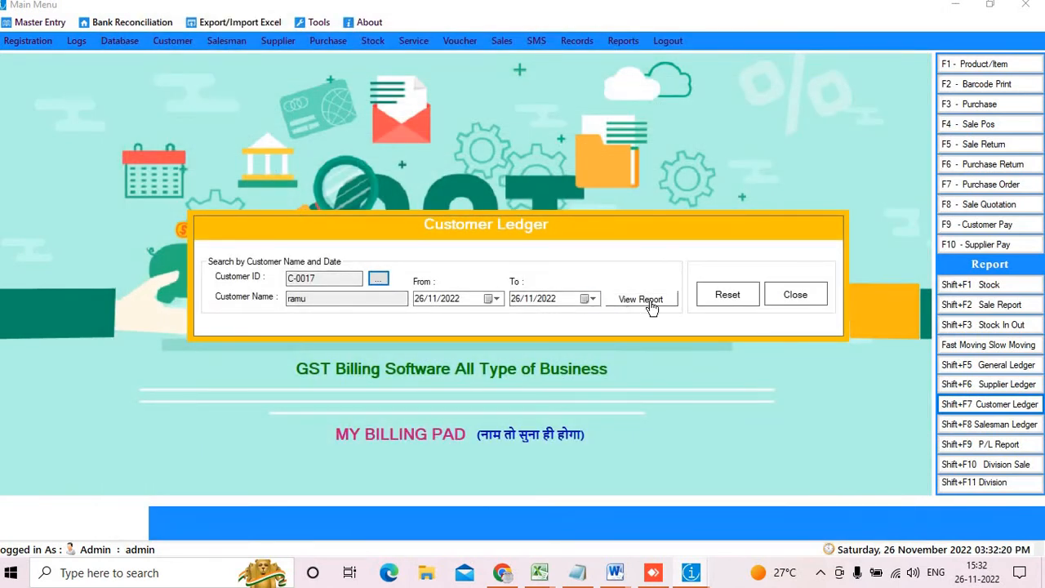
left_click(651, 305)
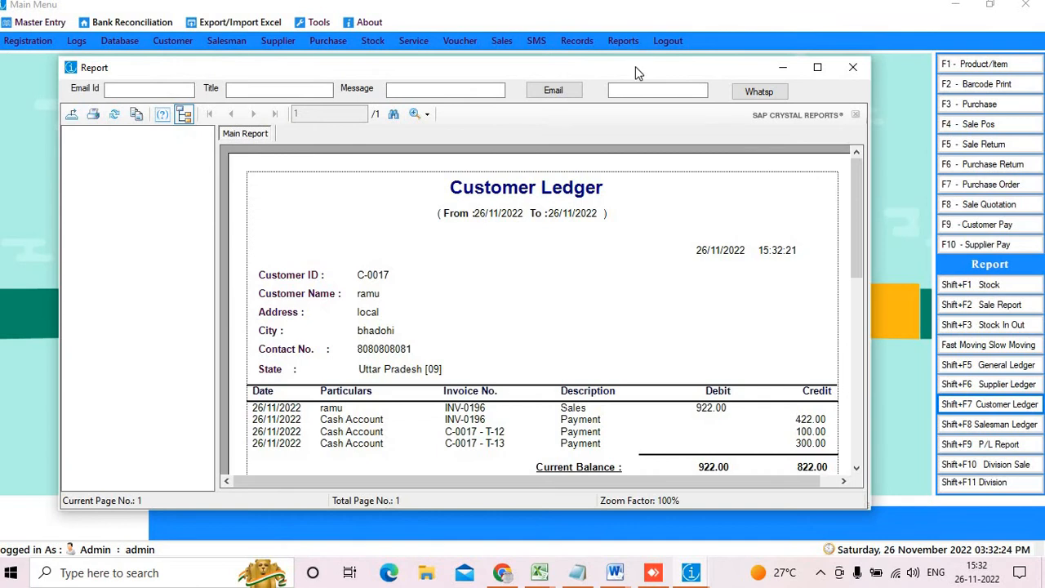
double_click(635, 66)
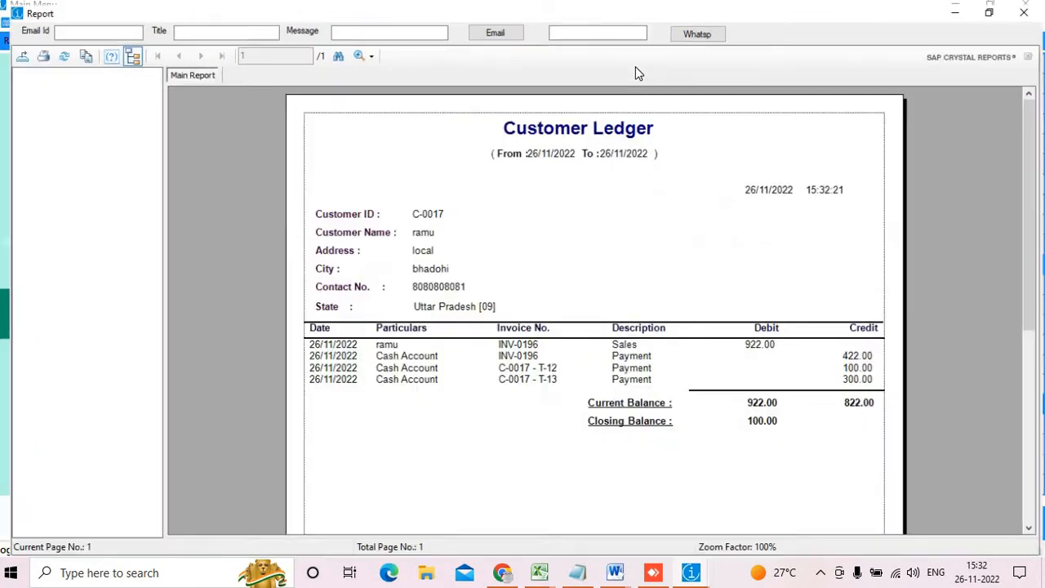
scroll(599, 164, "down", 10)
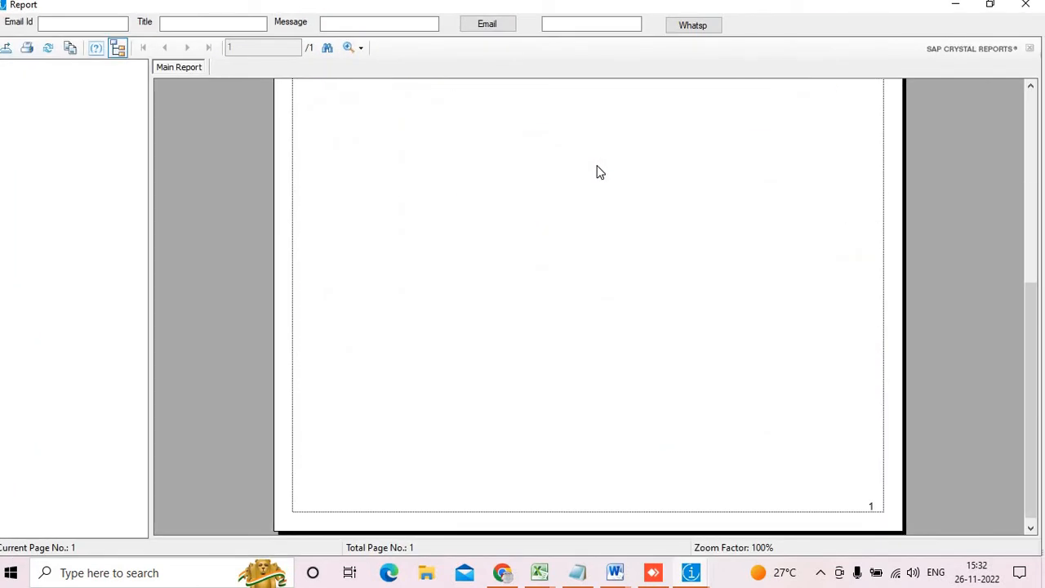
scroll(599, 172, "up", 10)
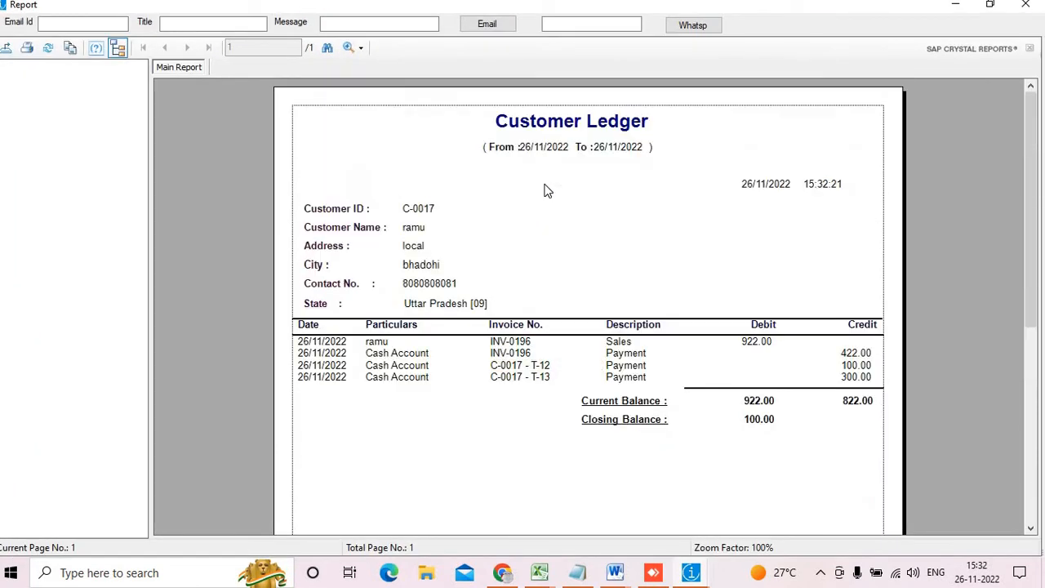
left_click(755, 425)
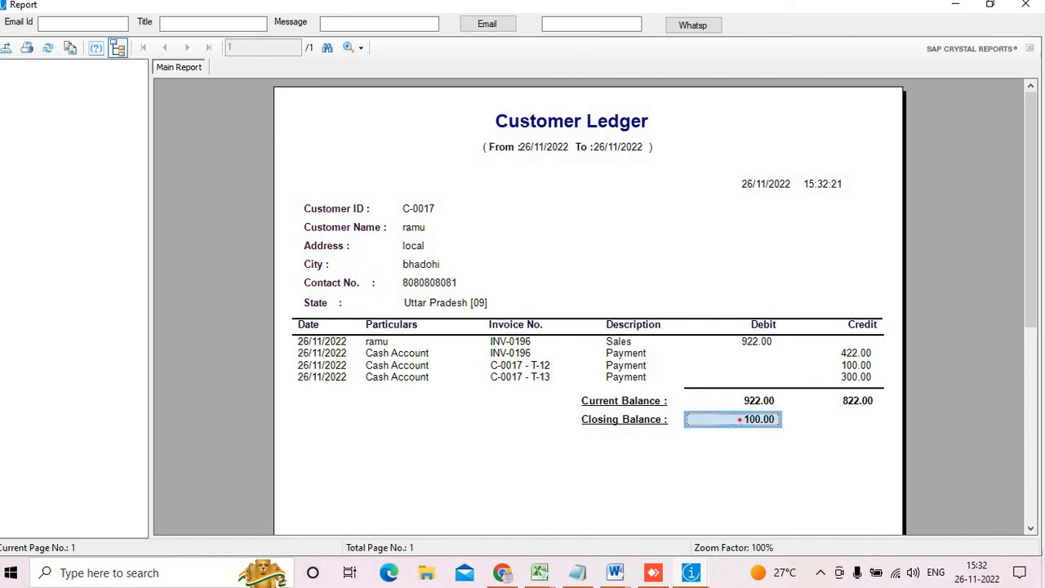
mouse_move(739, 404)
left_mouse_down()
mouse_move(814, 439)
mouse_move(785, 419)
mouse_move(716, 413)
left_mouse_up()
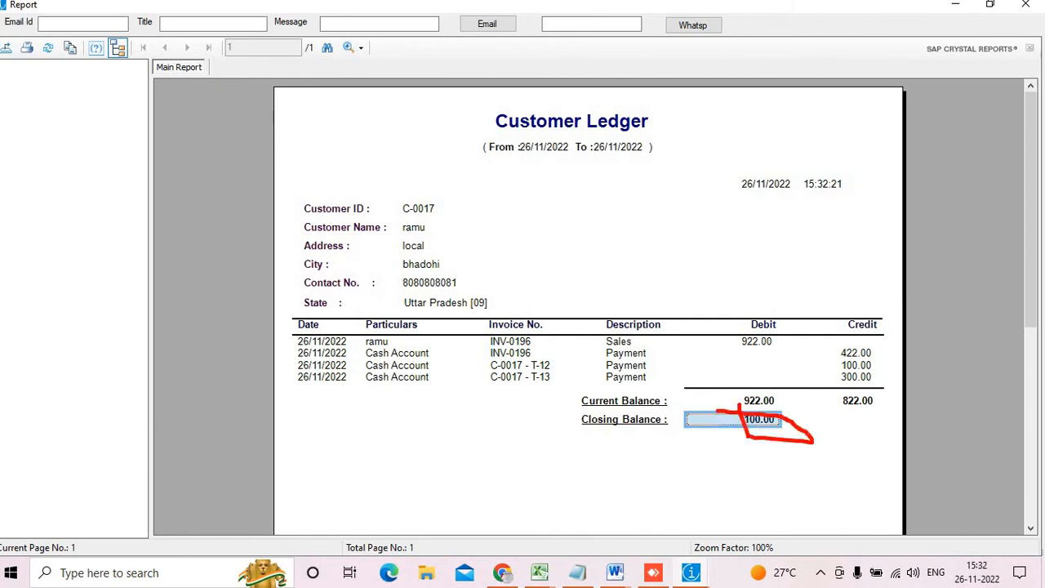
mouse_move(835, 371)
left_mouse_down()
mouse_move(846, 385)
mouse_move(882, 391)
left_mouse_up()
key("Escape")
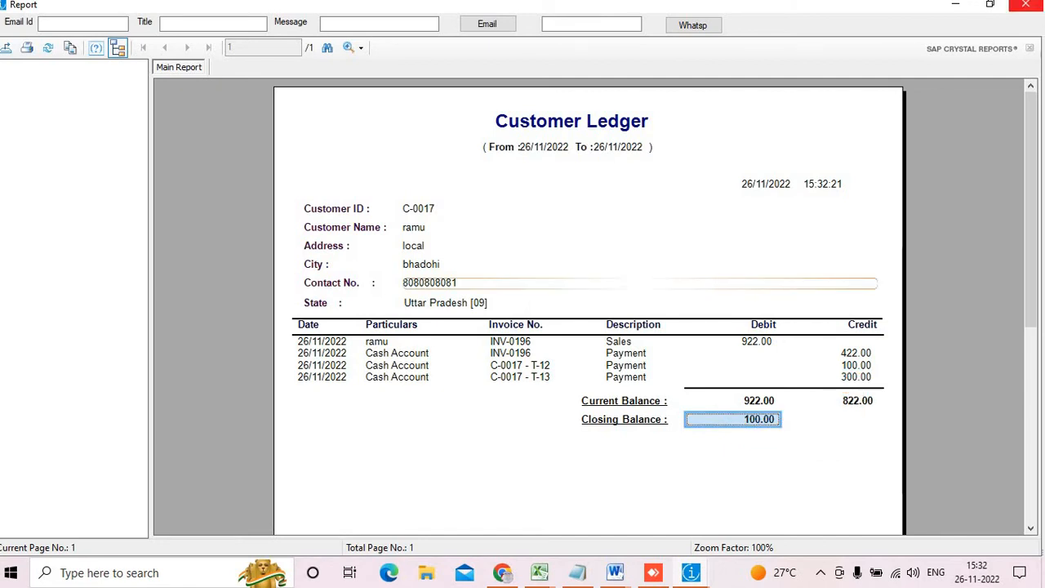
left_click(1025, 5)
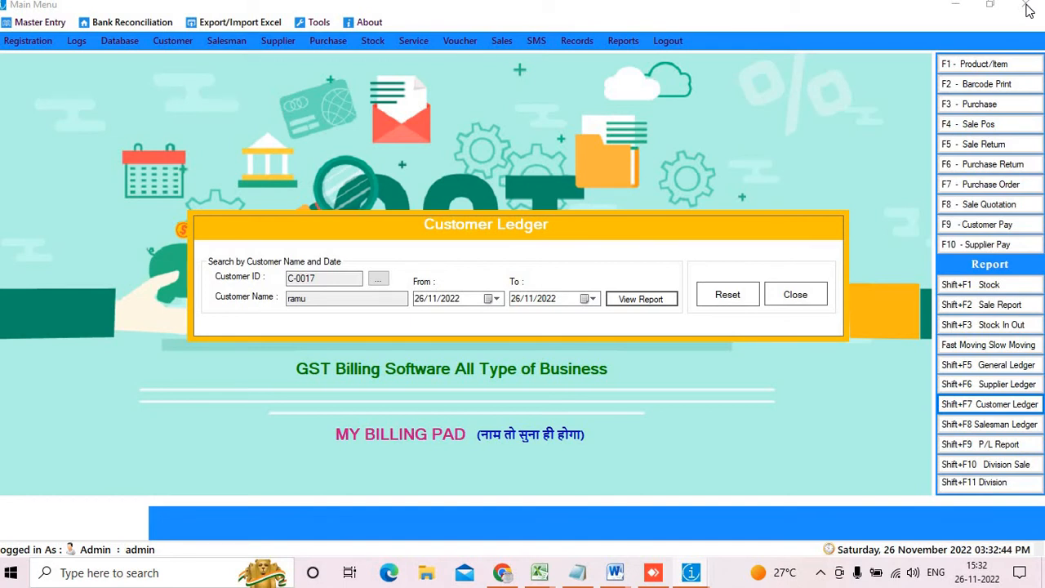
left_click(795, 294)
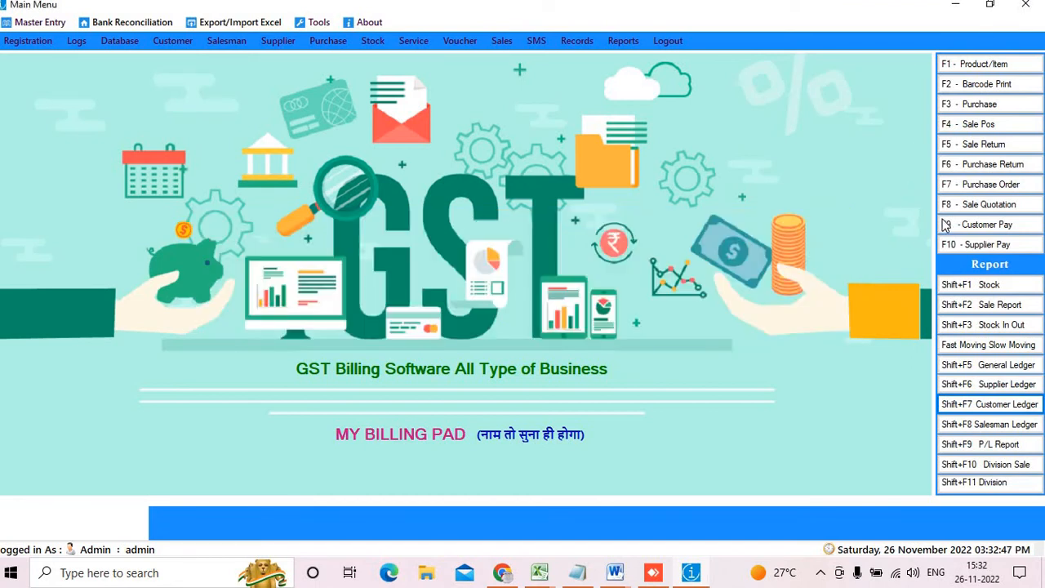
Pay the supplier owed 8319 CR 7000 in cash, save it, and close Payment Entry
left_click(994, 244)
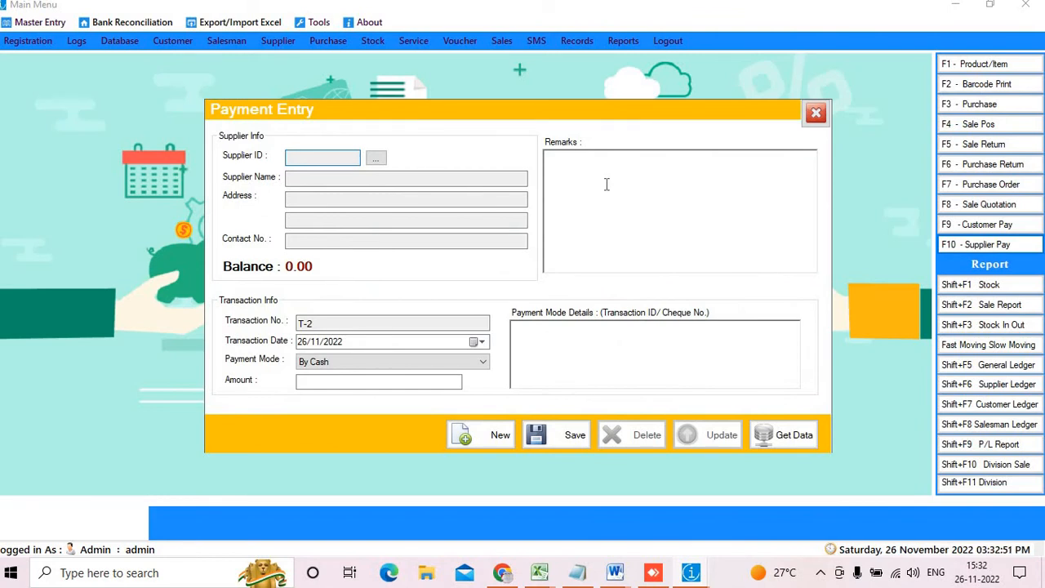
left_click(376, 157)
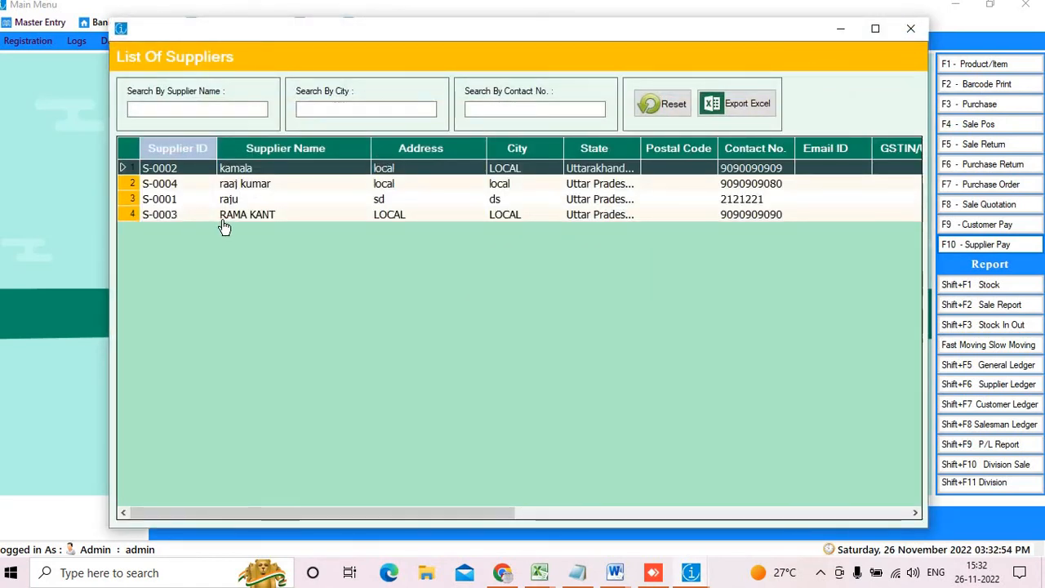
double_click(230, 219)
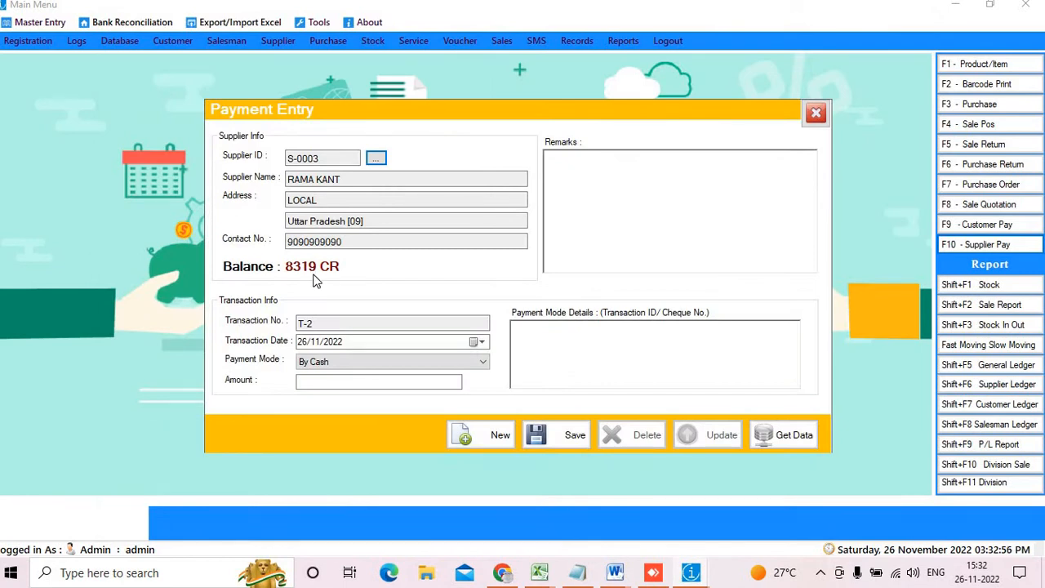
left_click(309, 383)
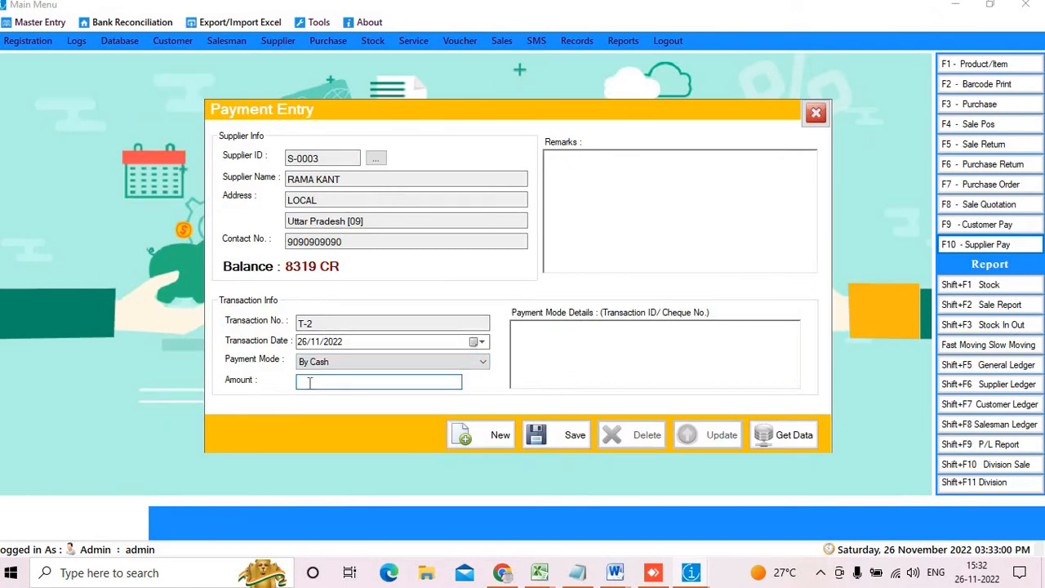
type("7000")
left_click(549, 438)
key("Return")
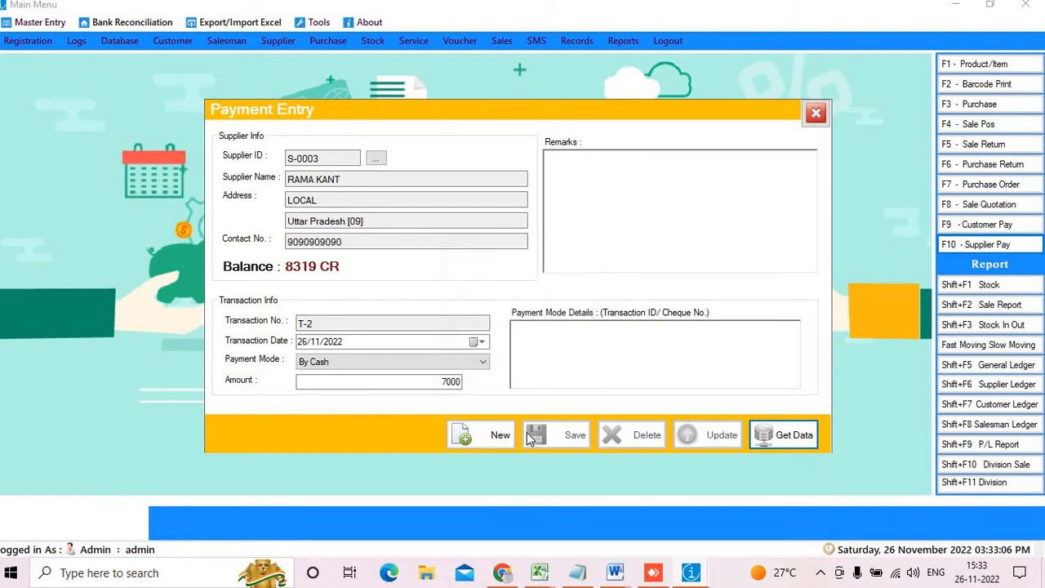
left_click(817, 113)
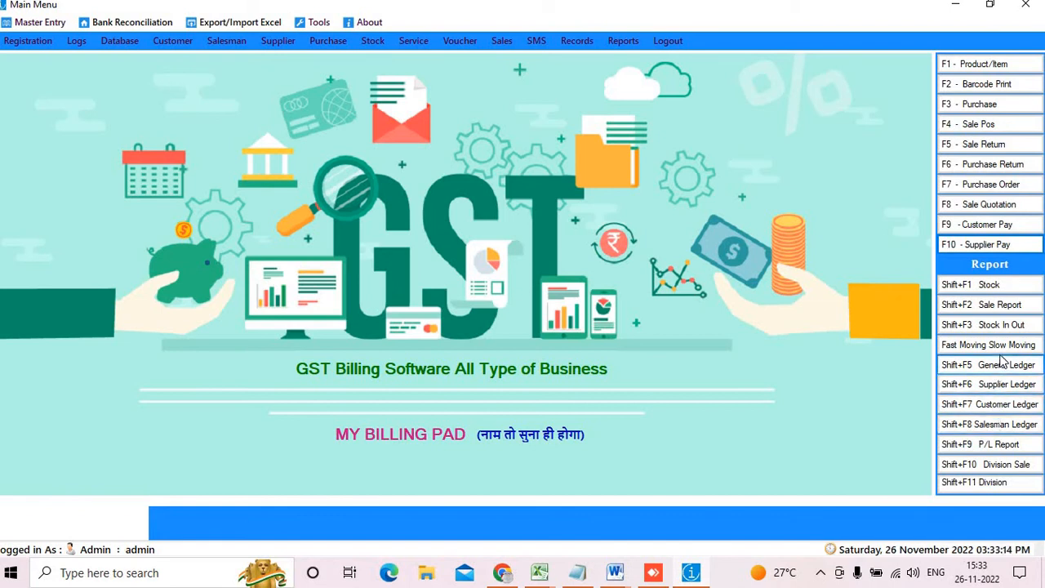
View the supplier's ledger from 01/11/2022 full-screen, showing the 7,000.00 payment and 5,485.00 balance
left_click(1006, 386)
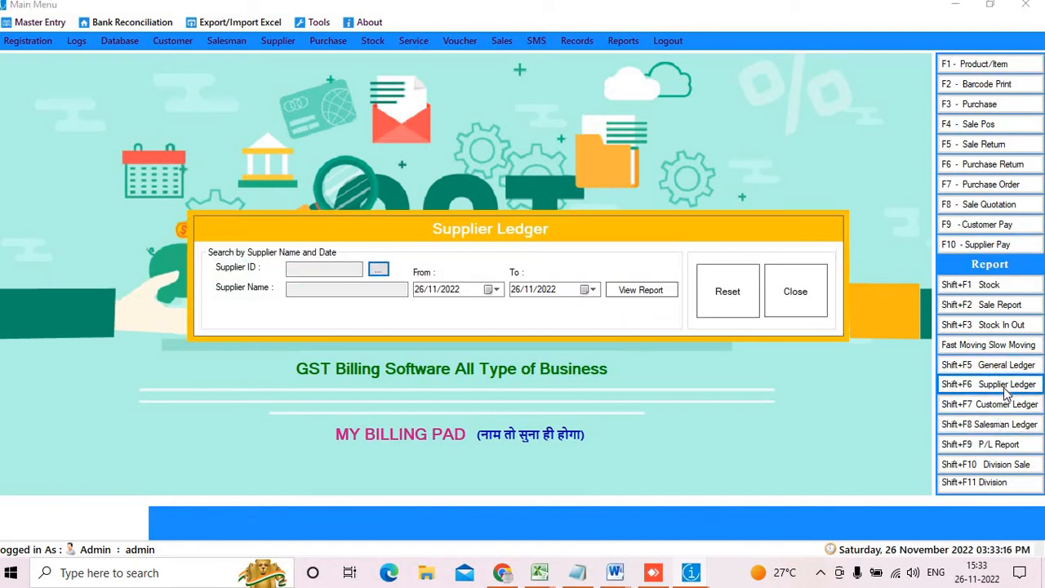
left_click(381, 272)
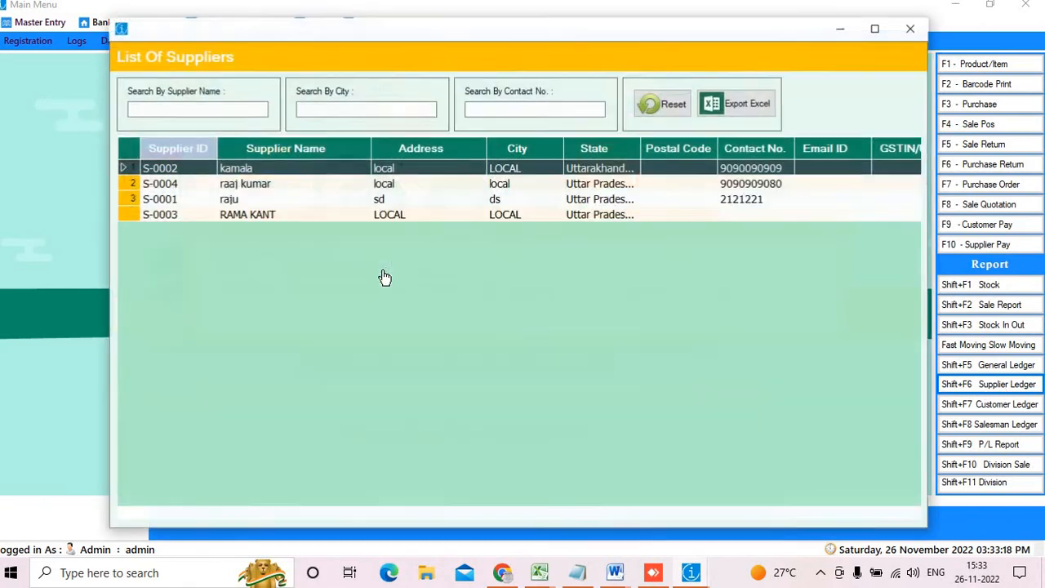
double_click(245, 215)
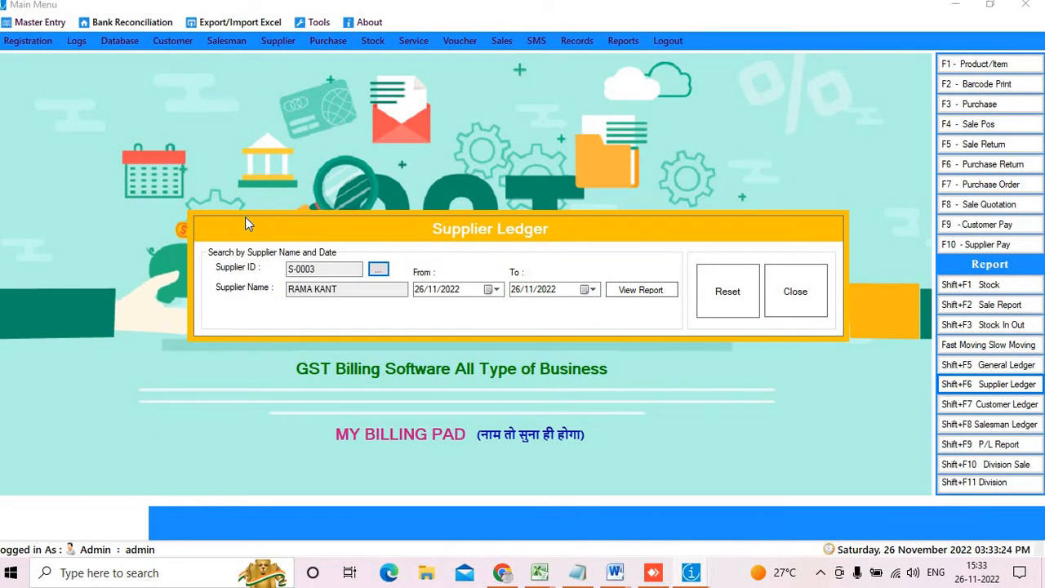
left_click(494, 291)
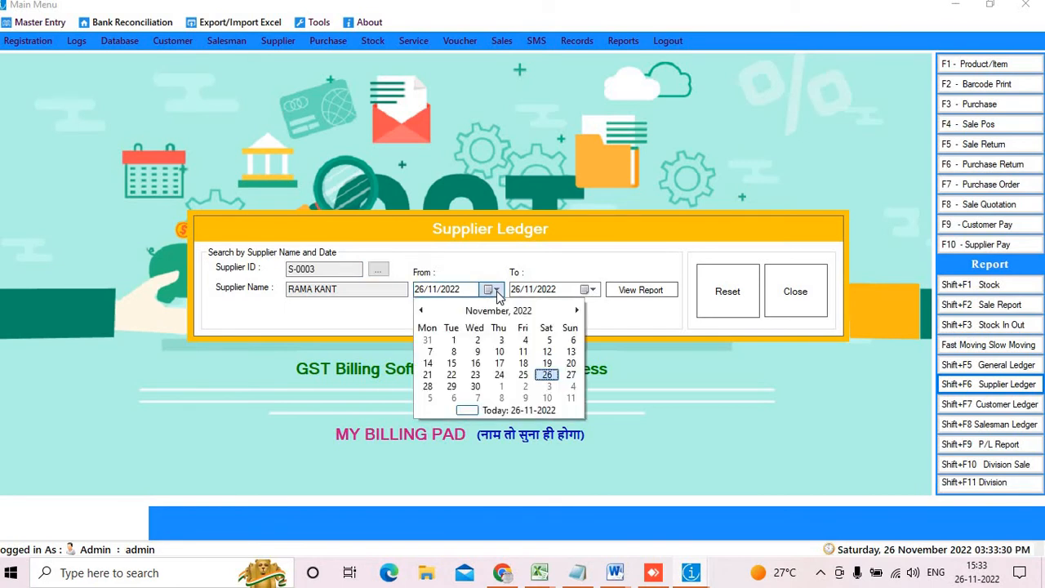
left_click(456, 340)
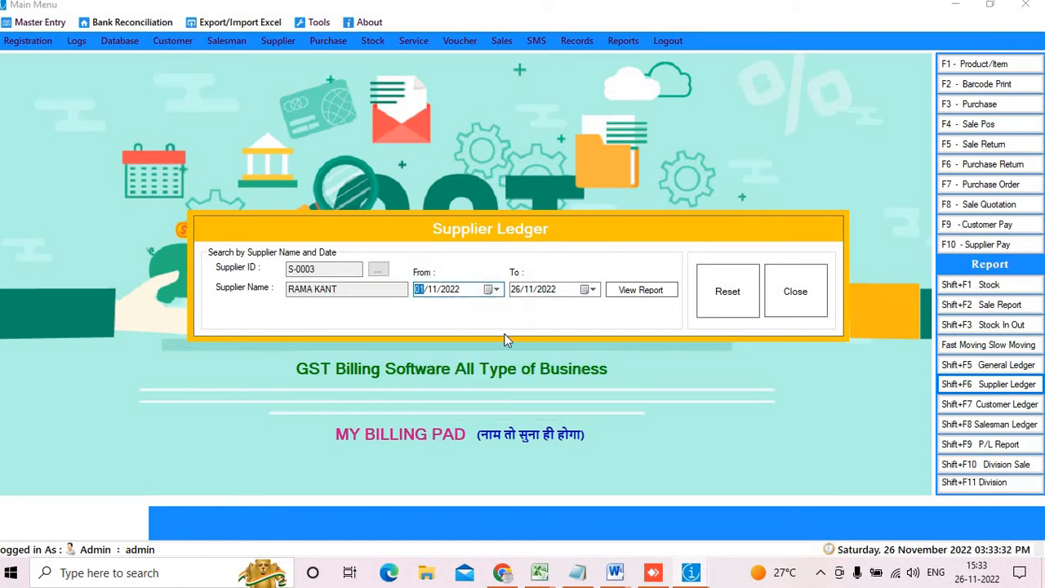
left_click(637, 294)
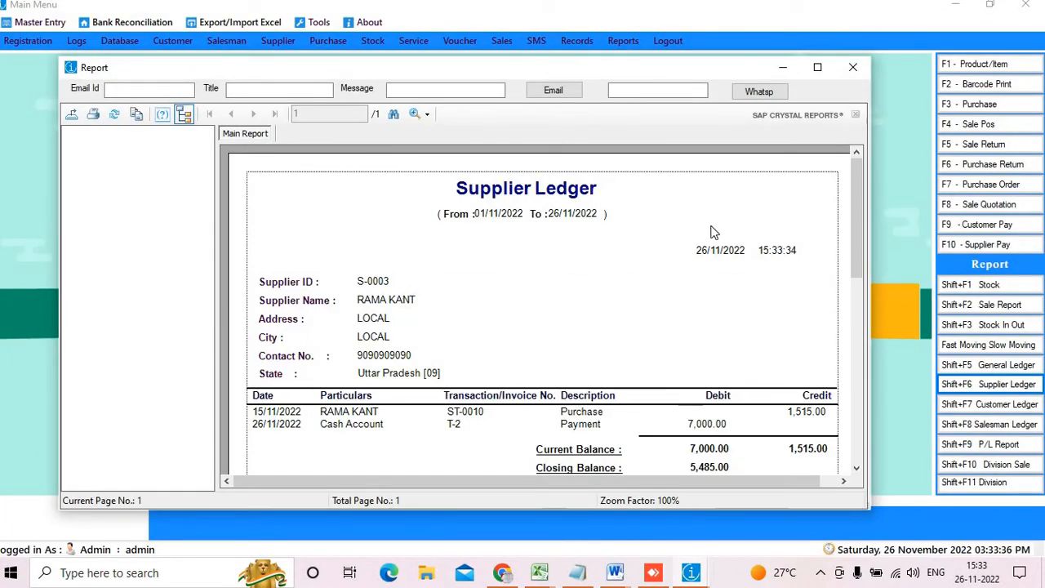
scroll(711, 231, "down", 10)
left_click(818, 70)
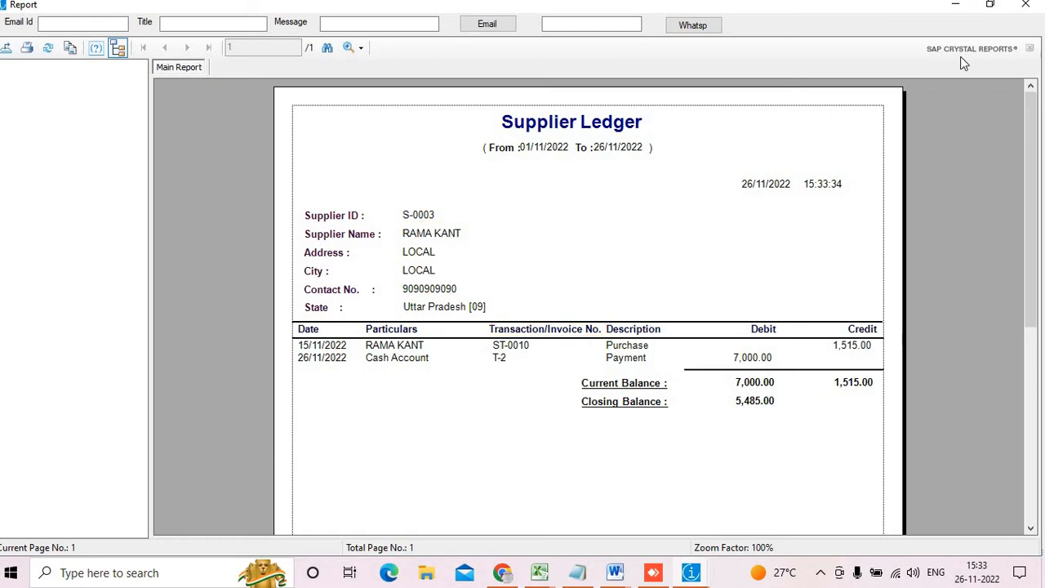
left_click(1025, 5)
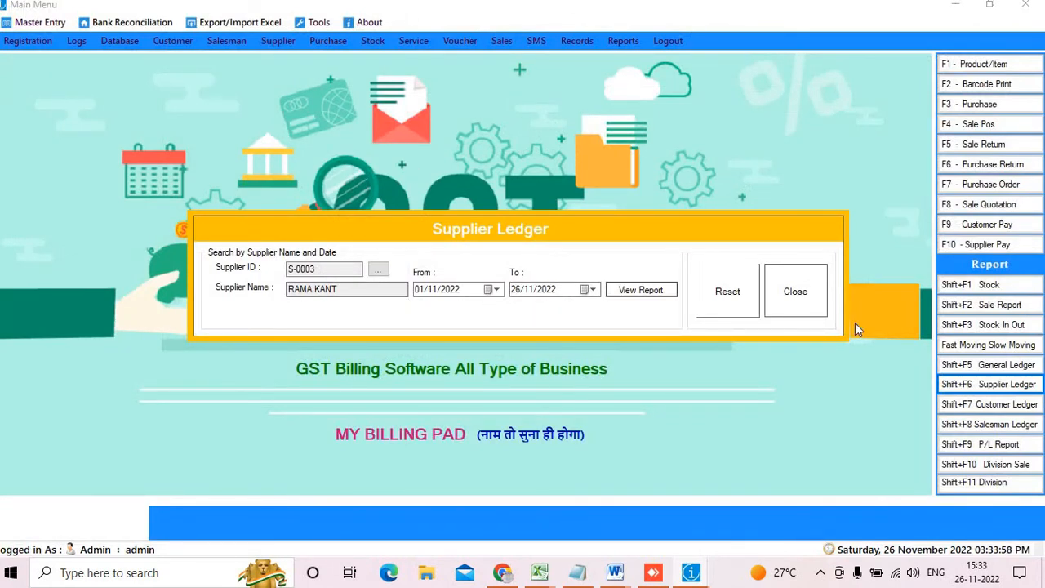
left_click(790, 291)
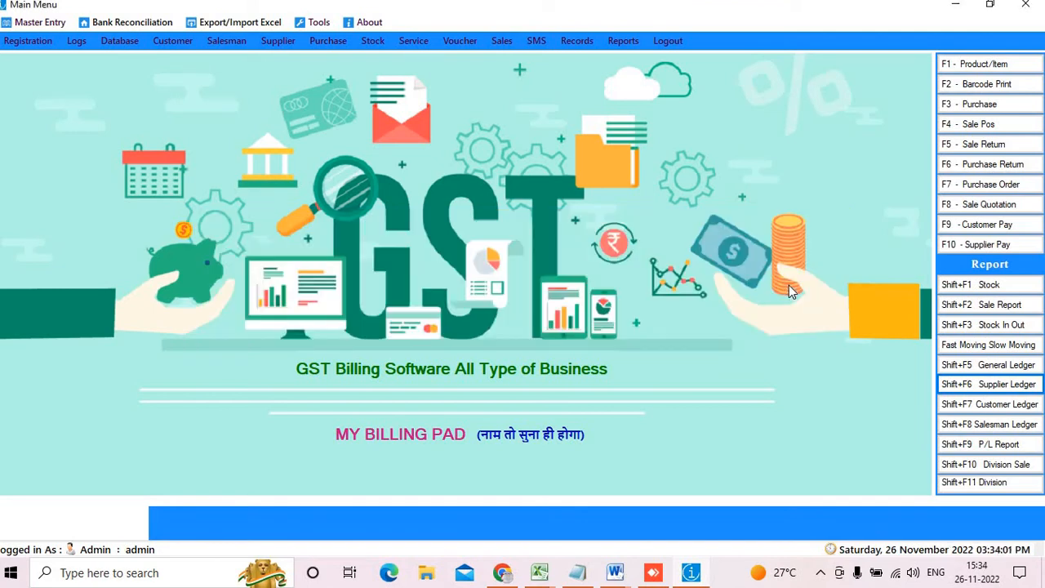
left_click(999, 124)
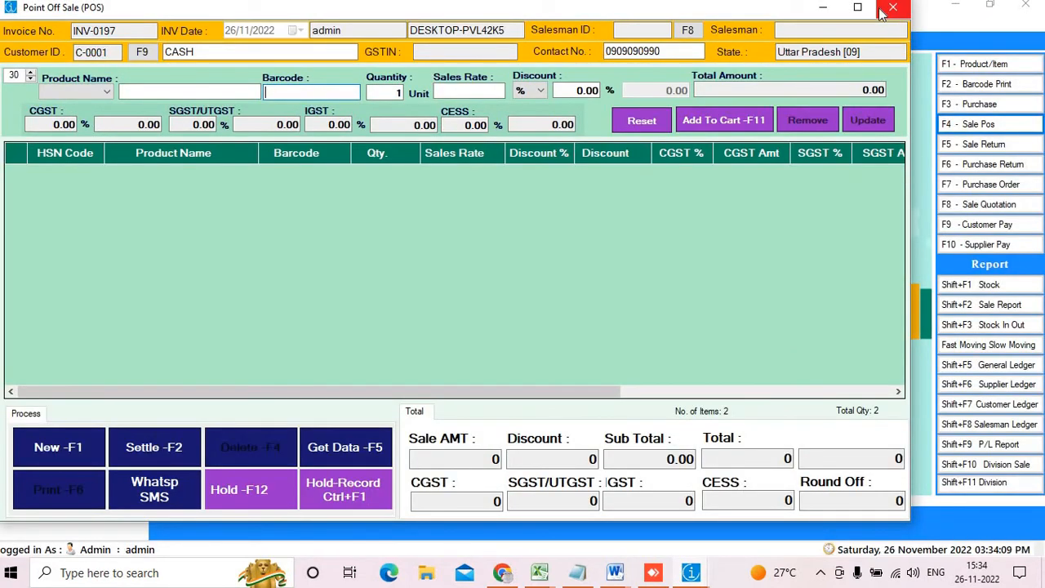
left_click(857, 6)
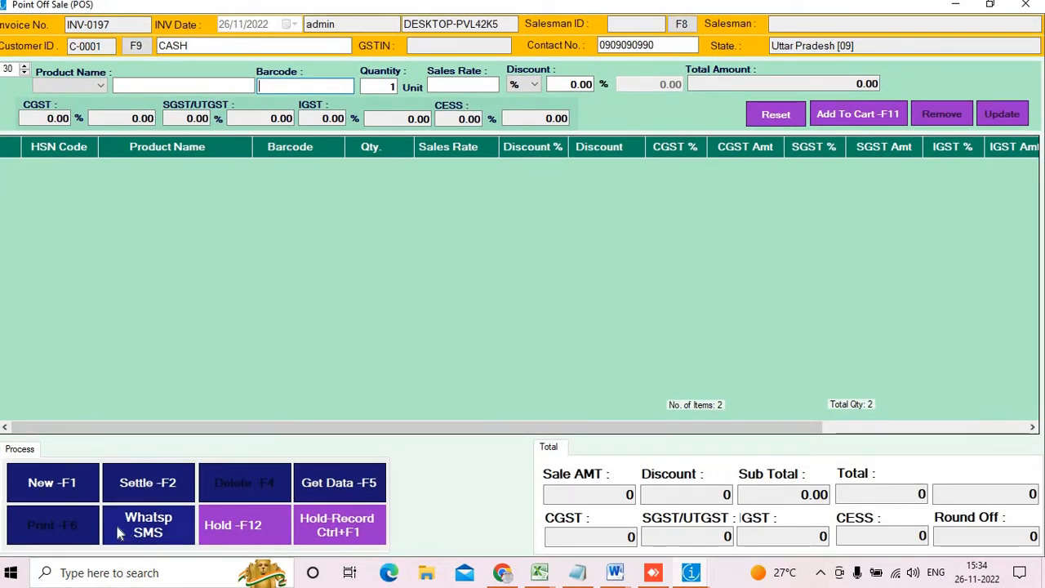
left_click(311, 484)
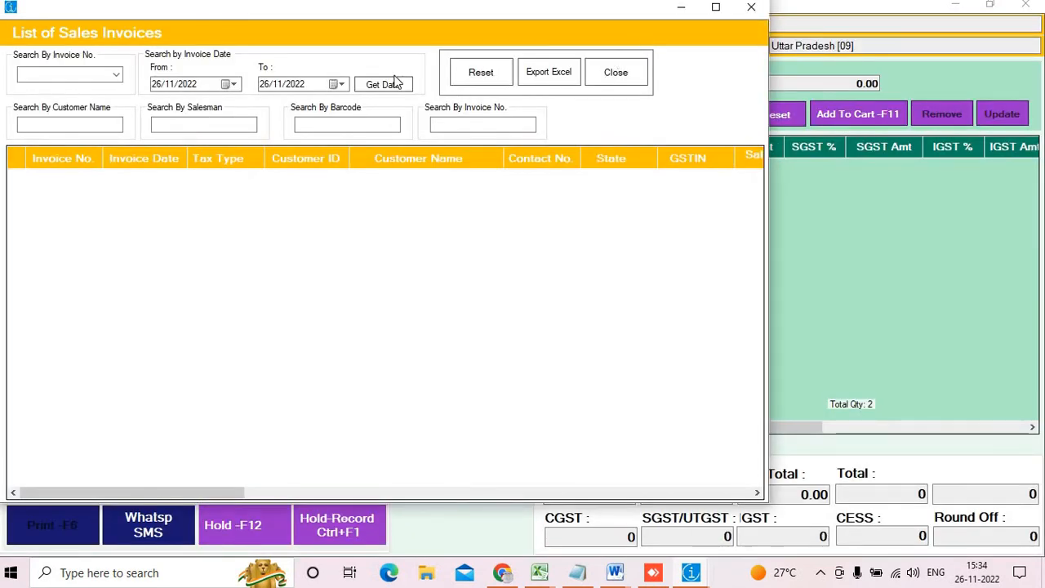
left_click(383, 84)
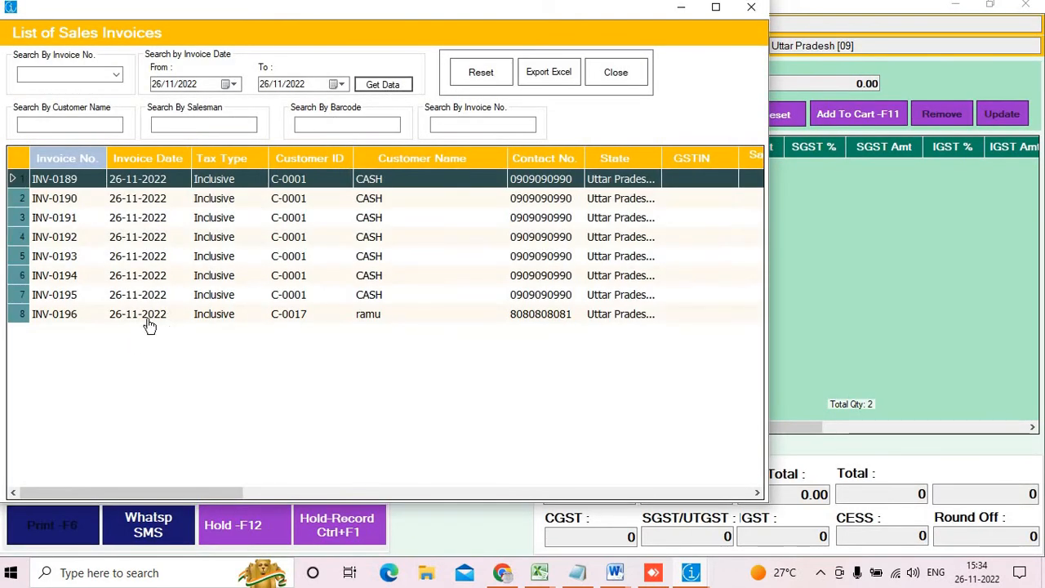
double_click(149, 320)
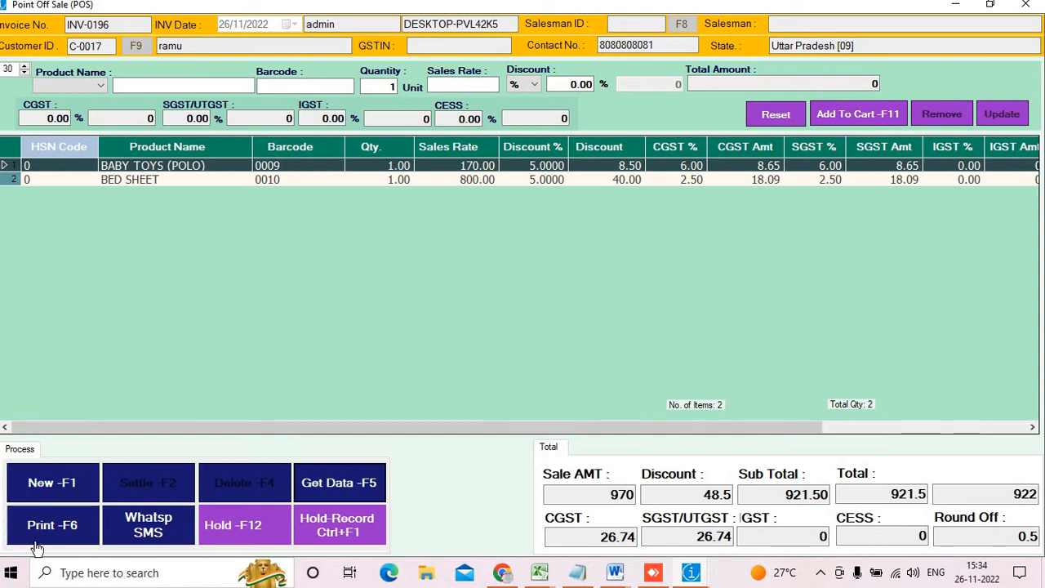
left_click(88, 533)
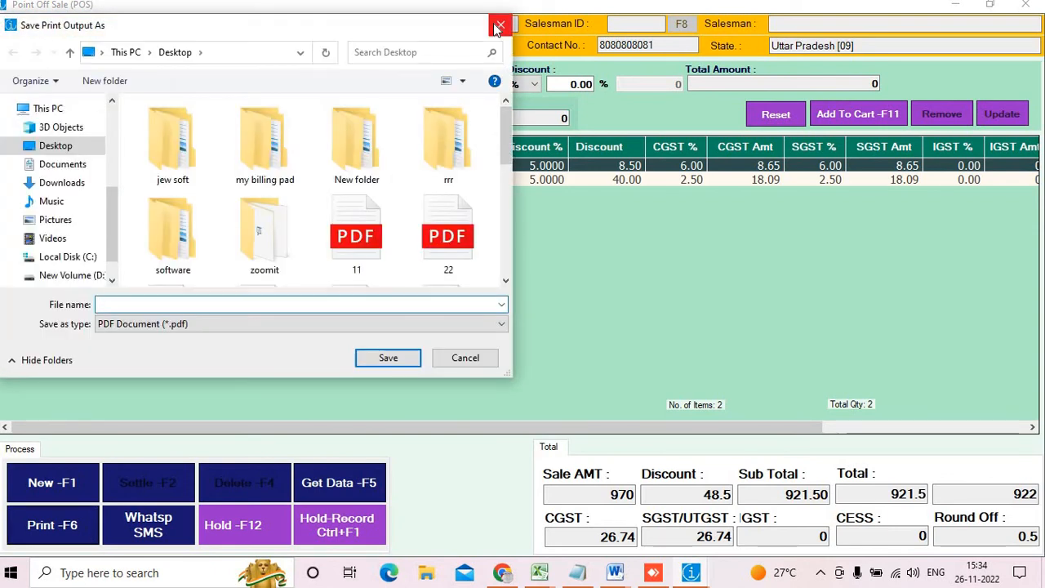
left_click(499, 27)
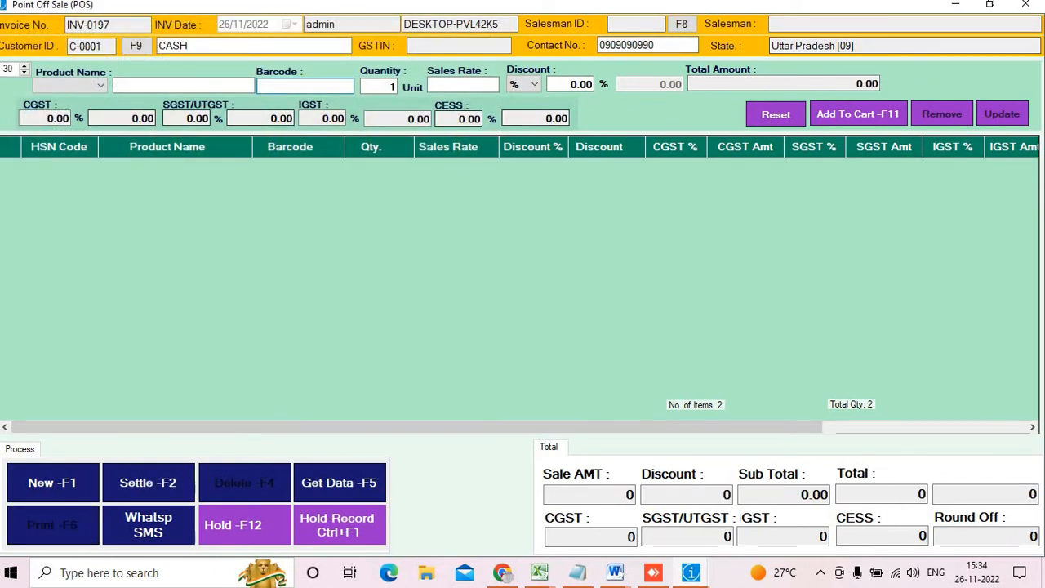
left_click(1032, 7)
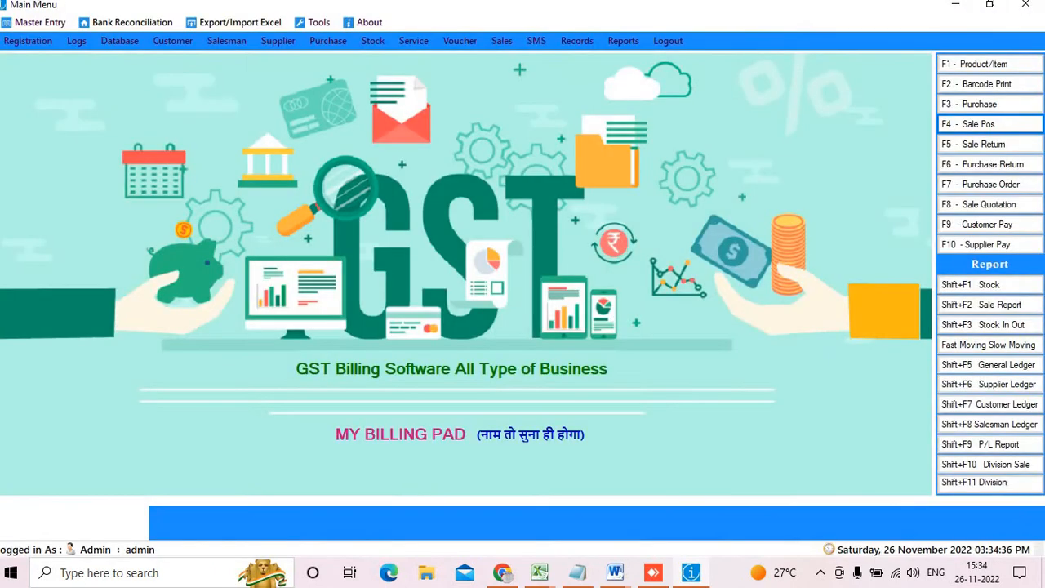
Change the terminal's Microsoft Print to PDF printer type to Laser Printer and update it
left_click(58, 26)
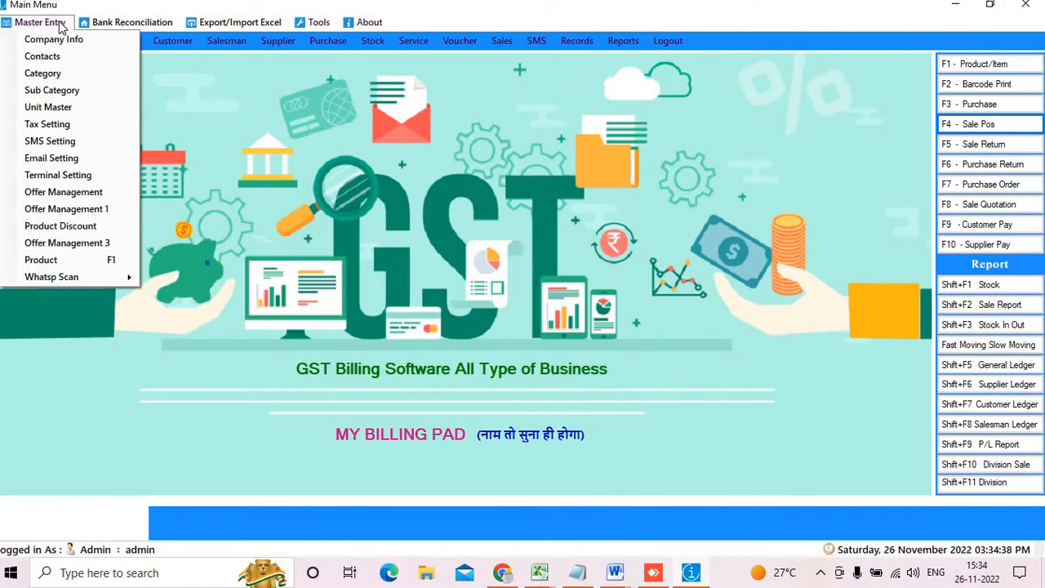
left_click(79, 180)
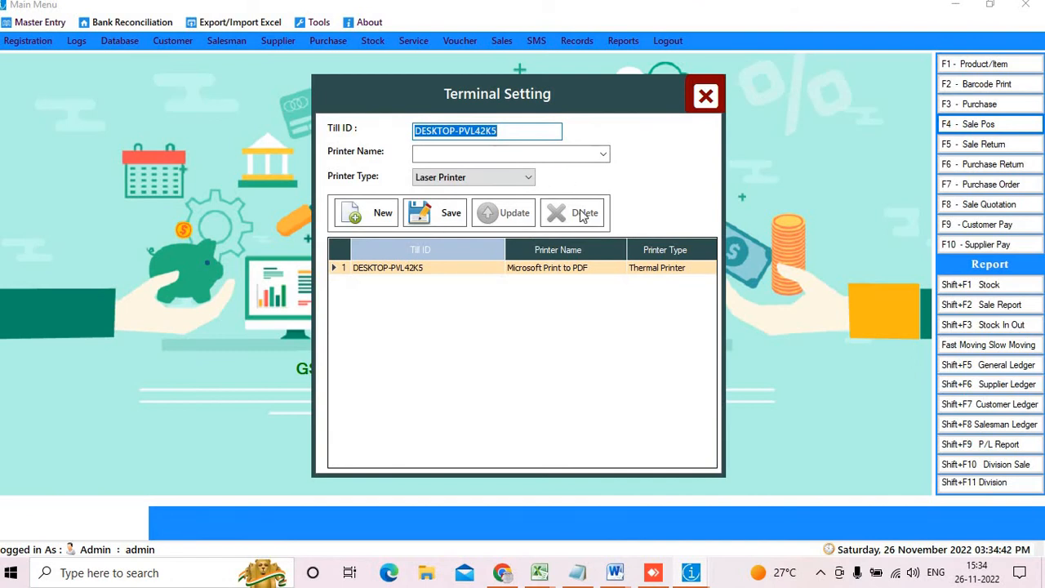
left_click(513, 267)
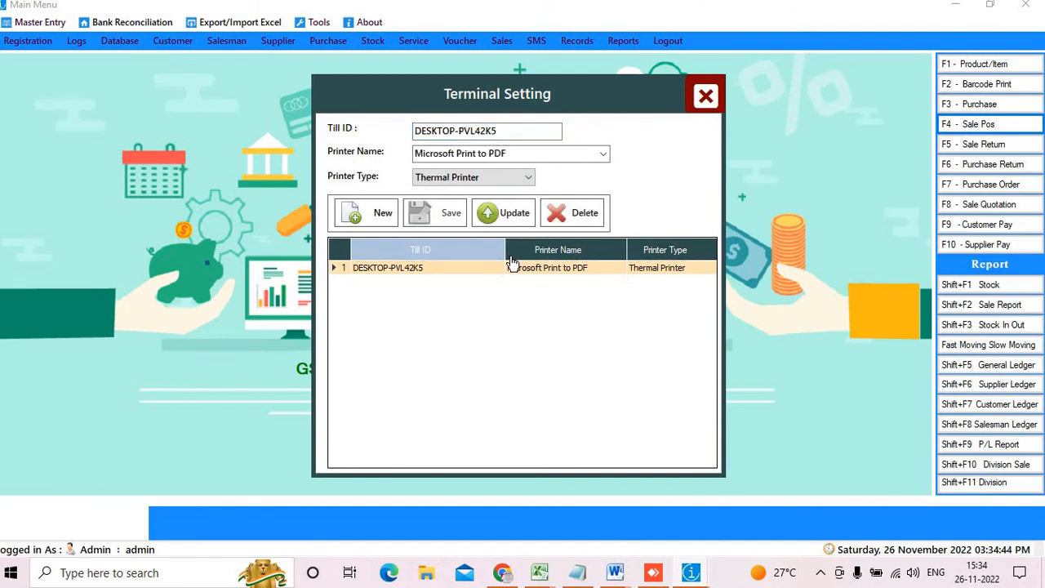
left_click(507, 178)
left_click(482, 191)
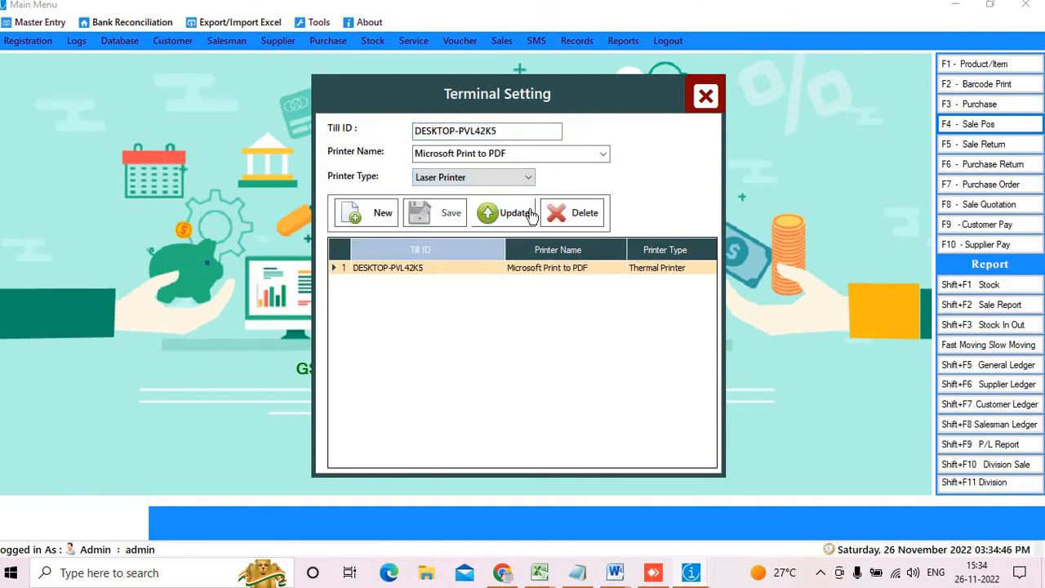
left_click(521, 215)
left_click(565, 340)
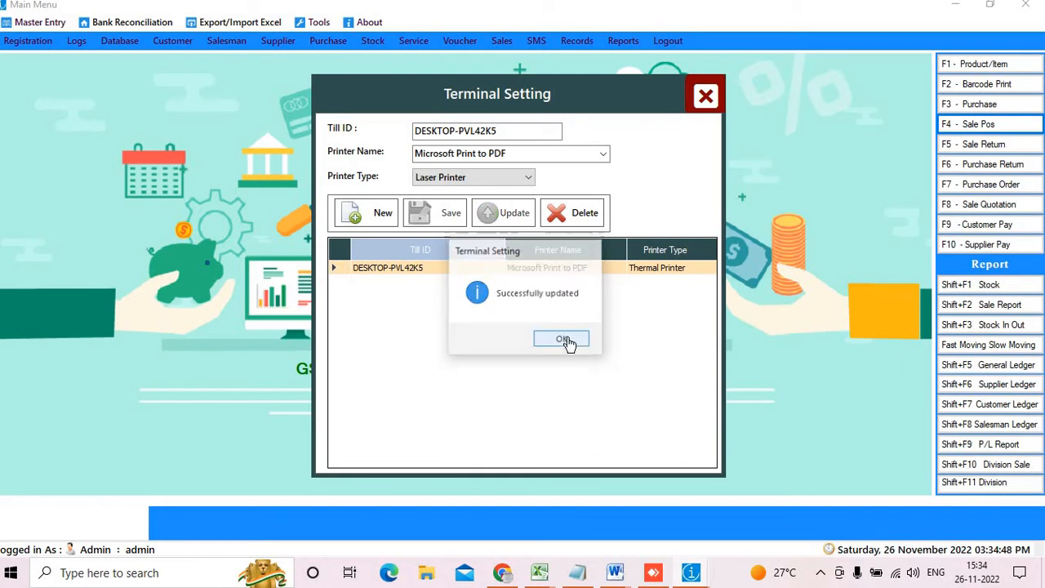
left_click(707, 100)
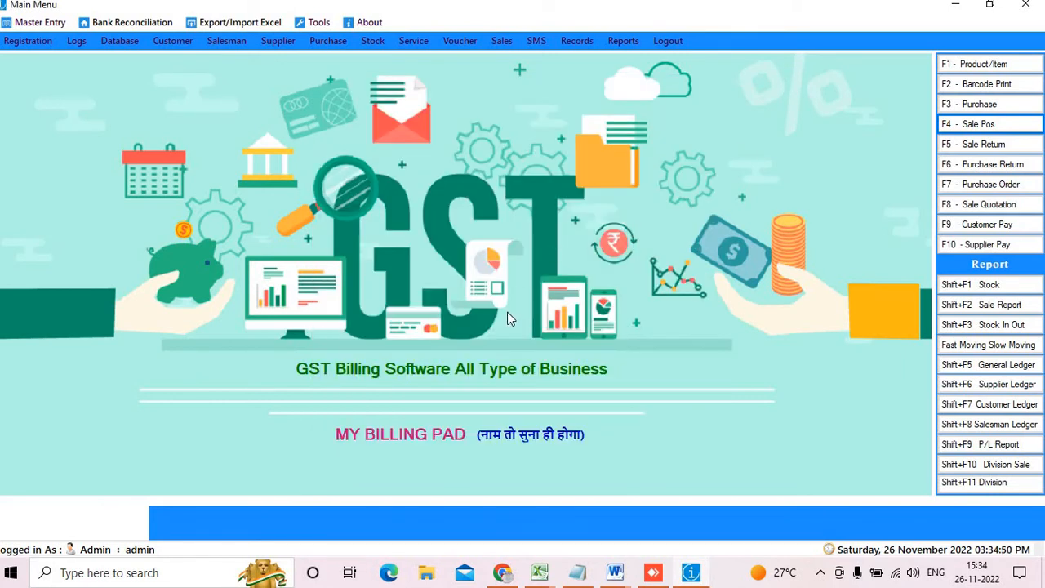
left_click(980, 127)
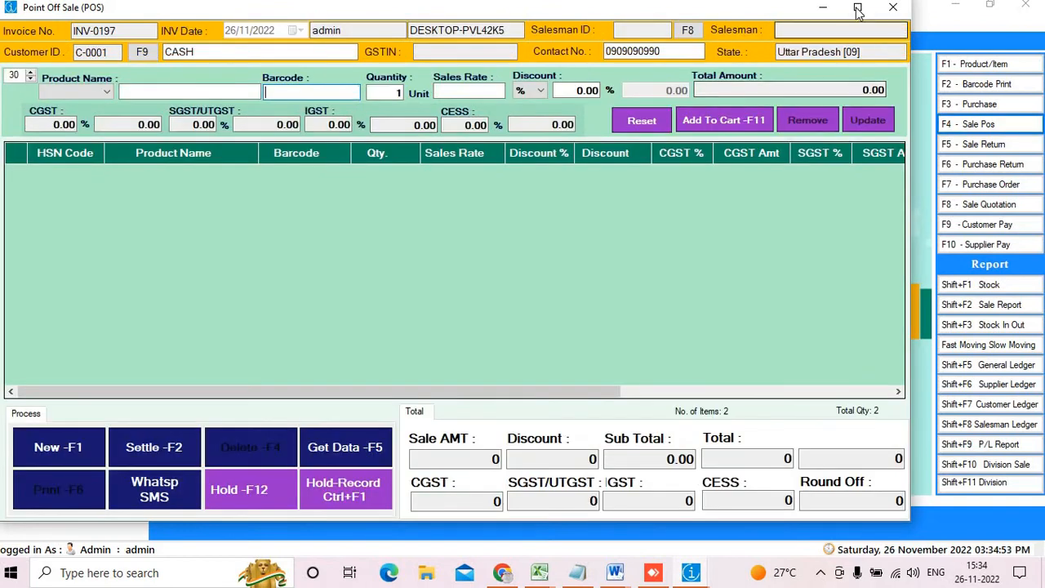
Load saved invoice INV-0196, preview it full-screen as a laser Tax Invoice, then close
left_click(858, 7)
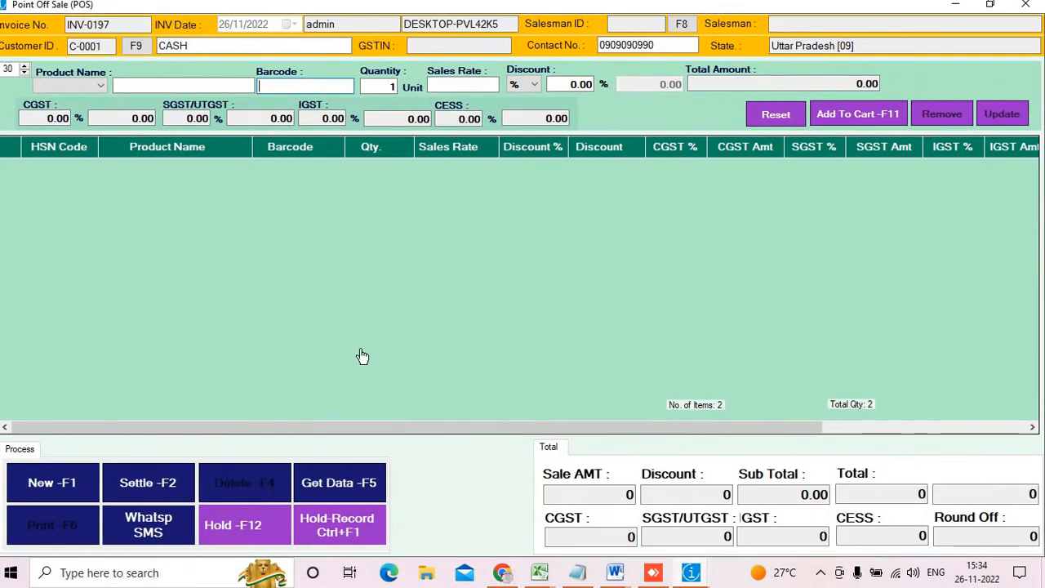
left_click(354, 486)
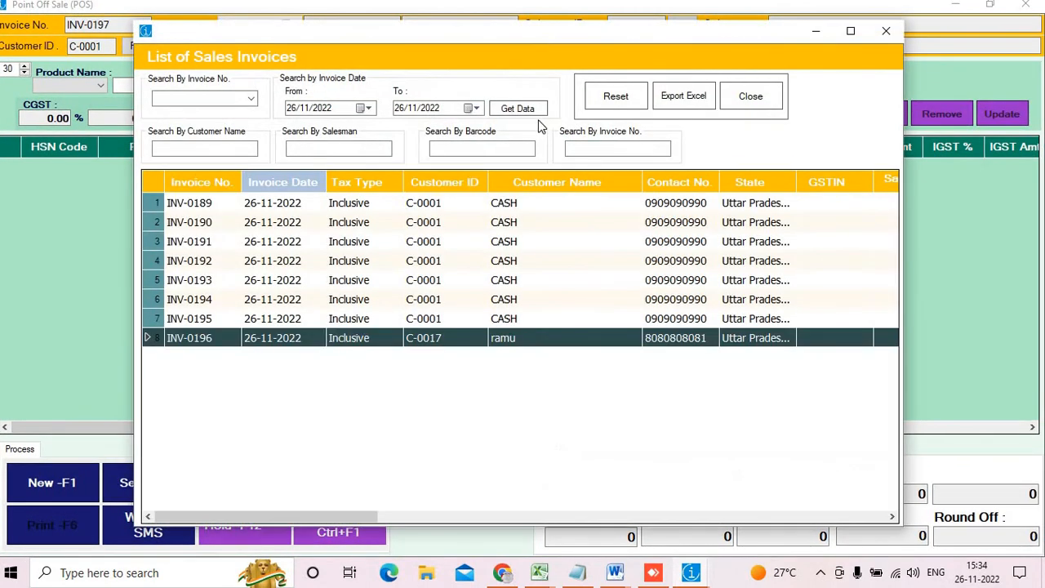
left_click(523, 108)
double_click(332, 340)
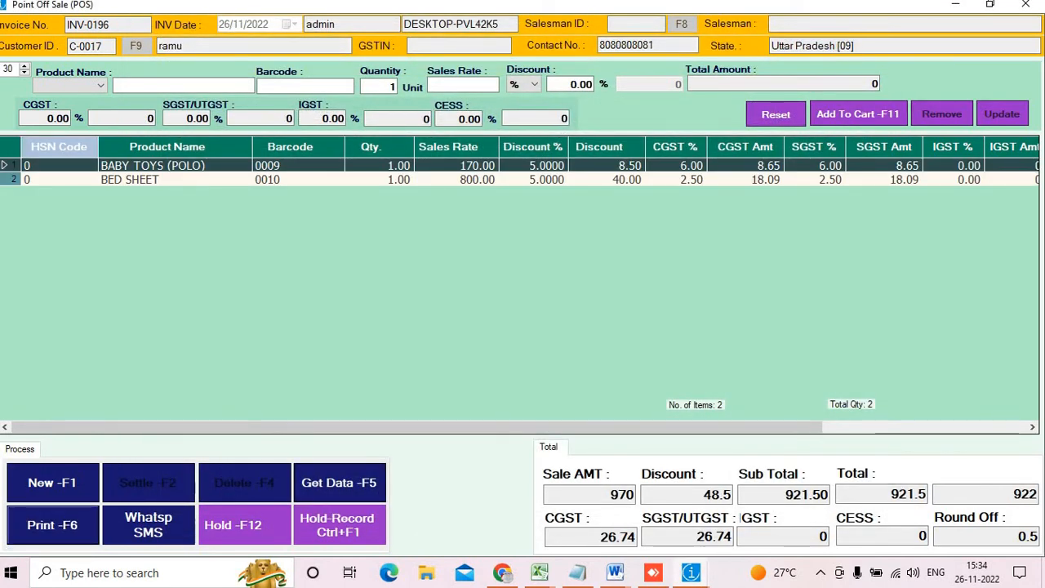
left_click(49, 527)
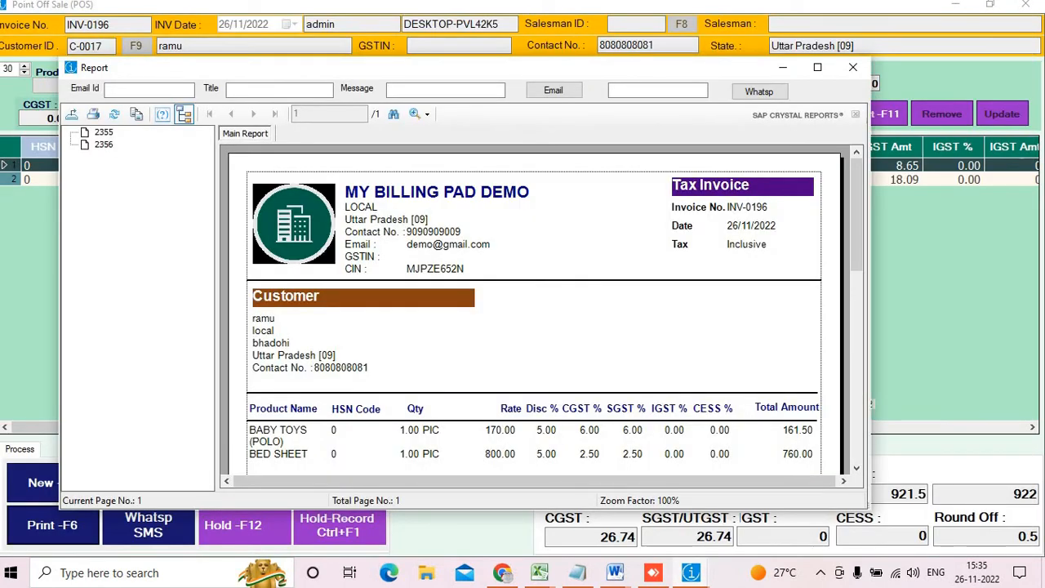
left_click(817, 67)
scroll(552, 184, "down", 5)
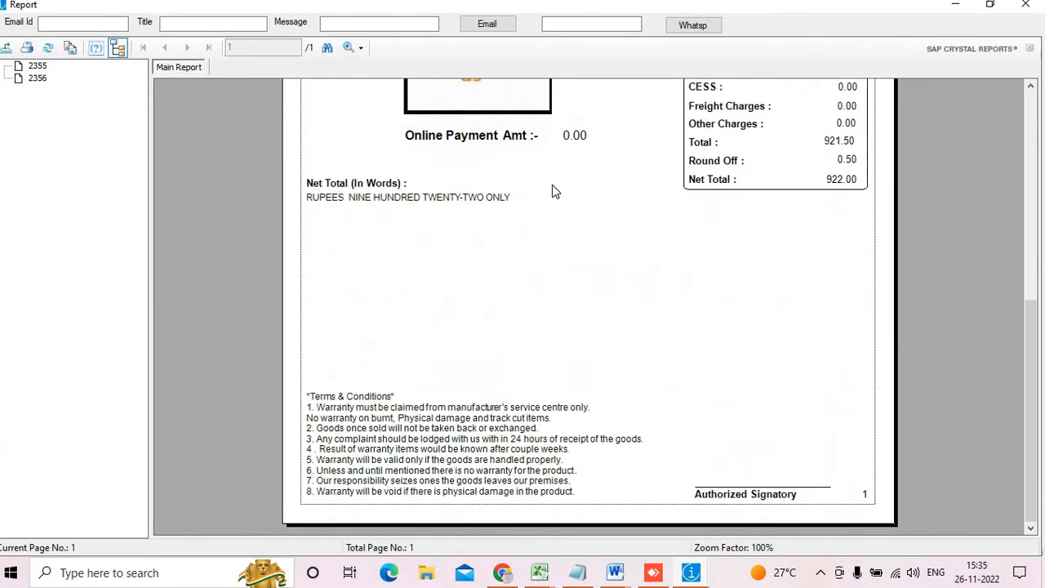
scroll(555, 181, "up", 5)
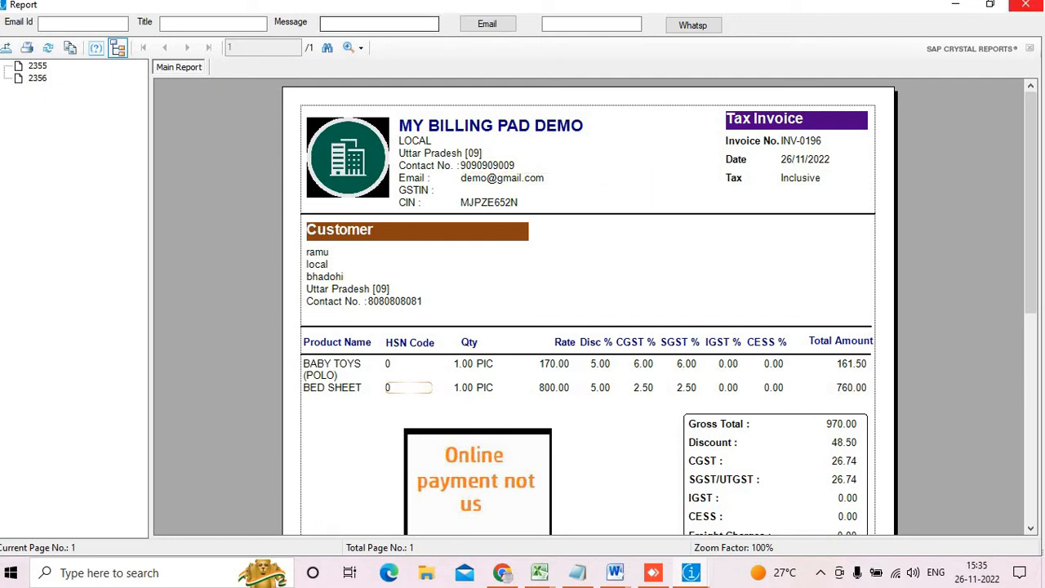
left_click(1019, 10)
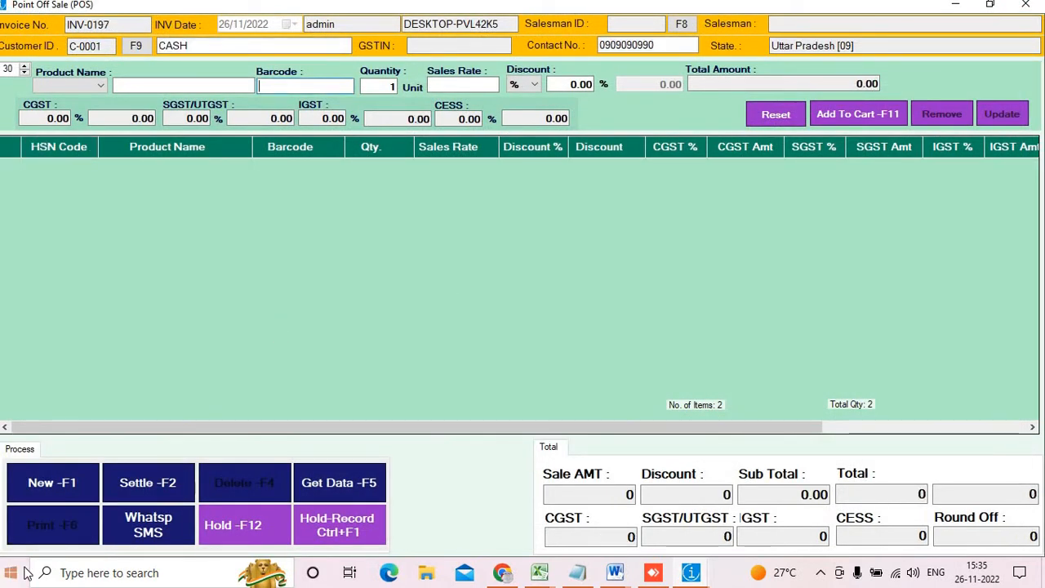
left_click(1026, 5)
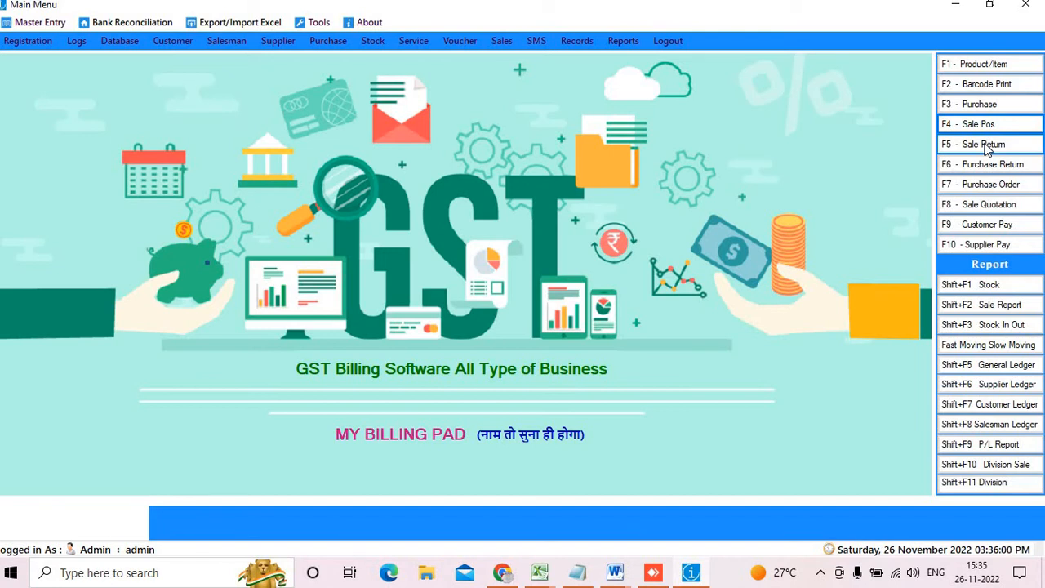
Start a sales return against INV-0196, returning one BABY TOYS (POLO) and one BED SHEET
left_click(986, 144)
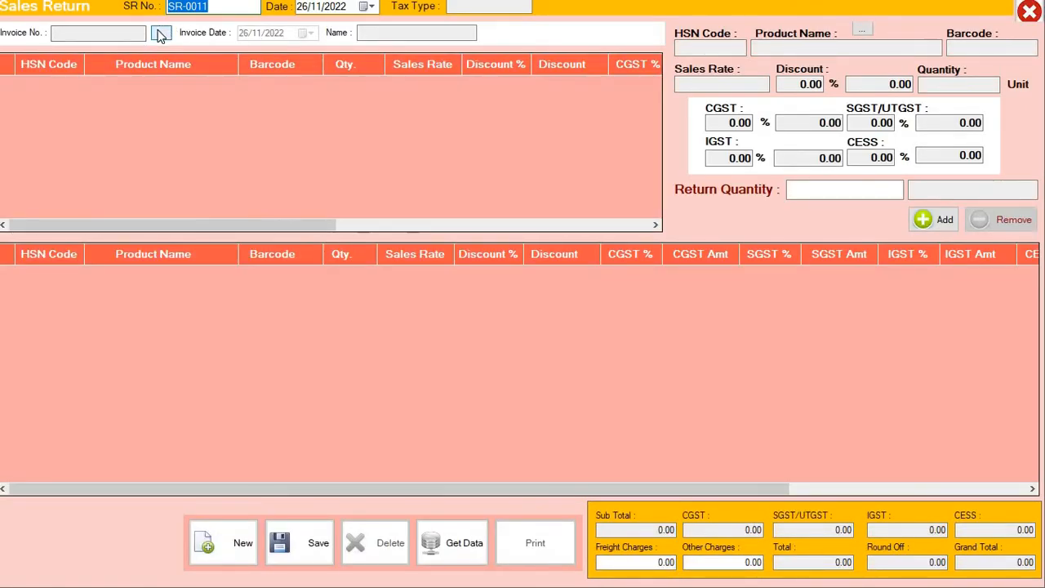
left_click(160, 34)
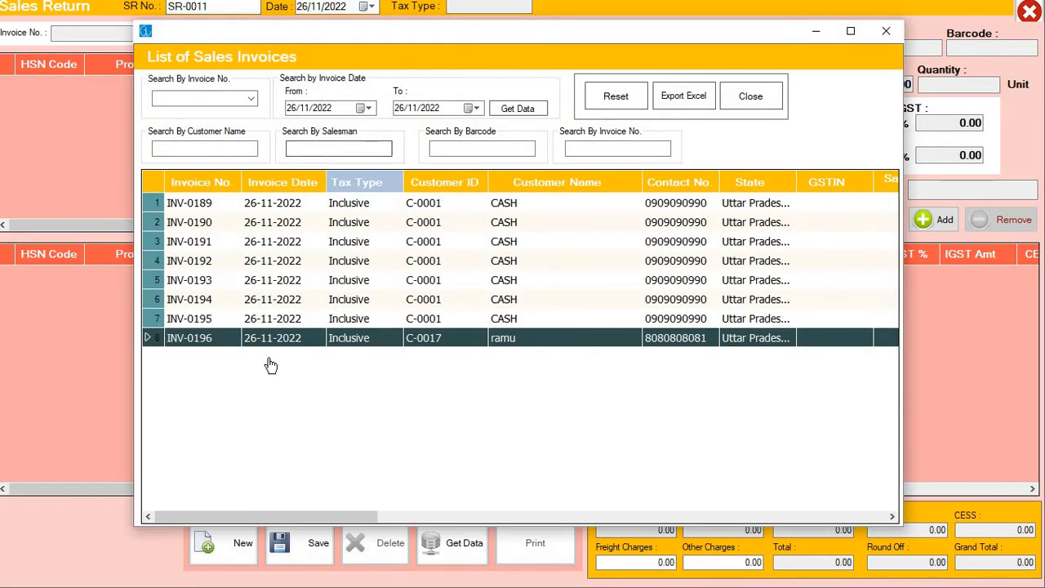
double_click(274, 342)
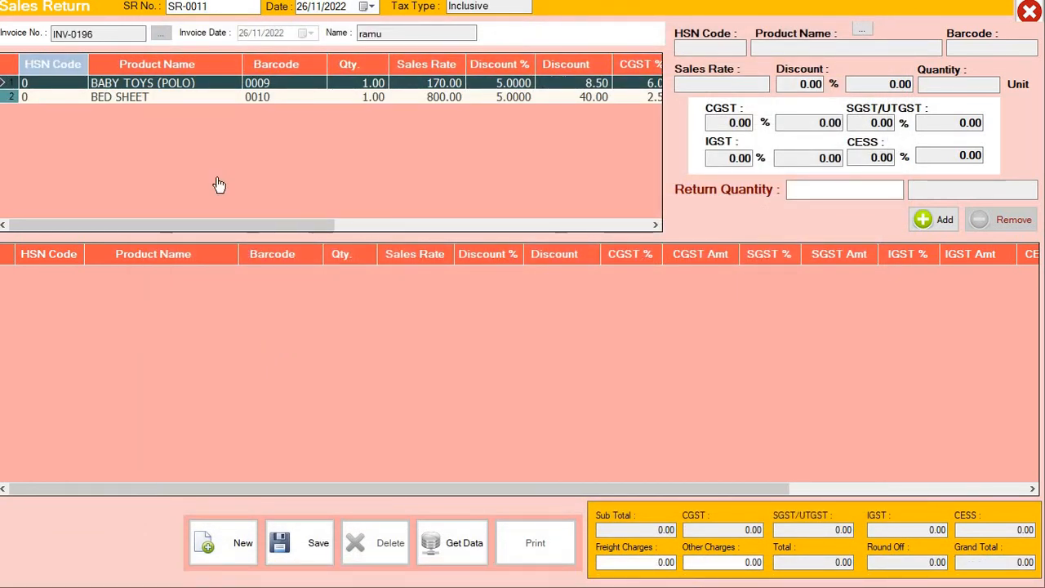
double_click(150, 85)
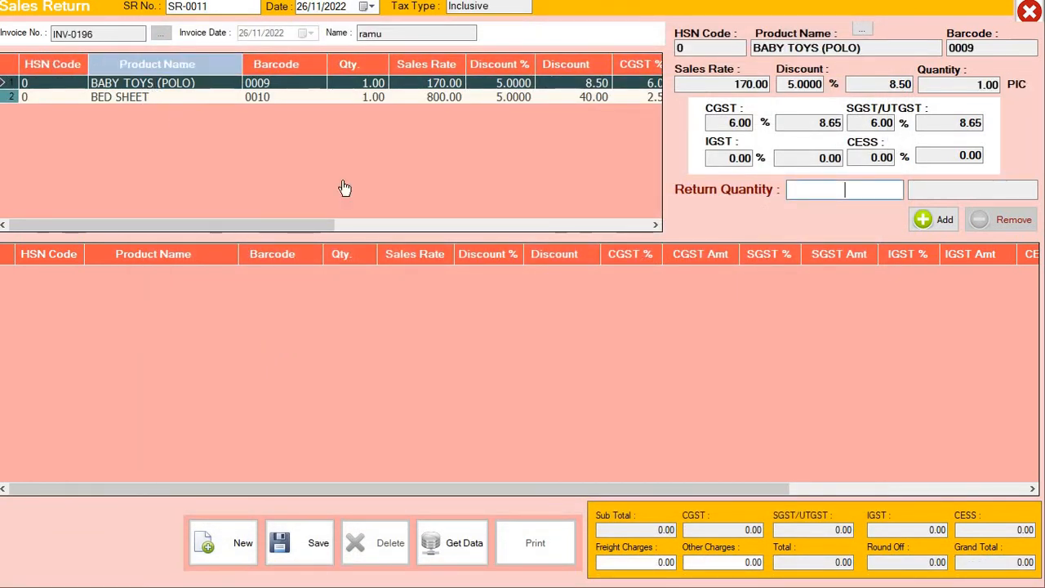
type("1")
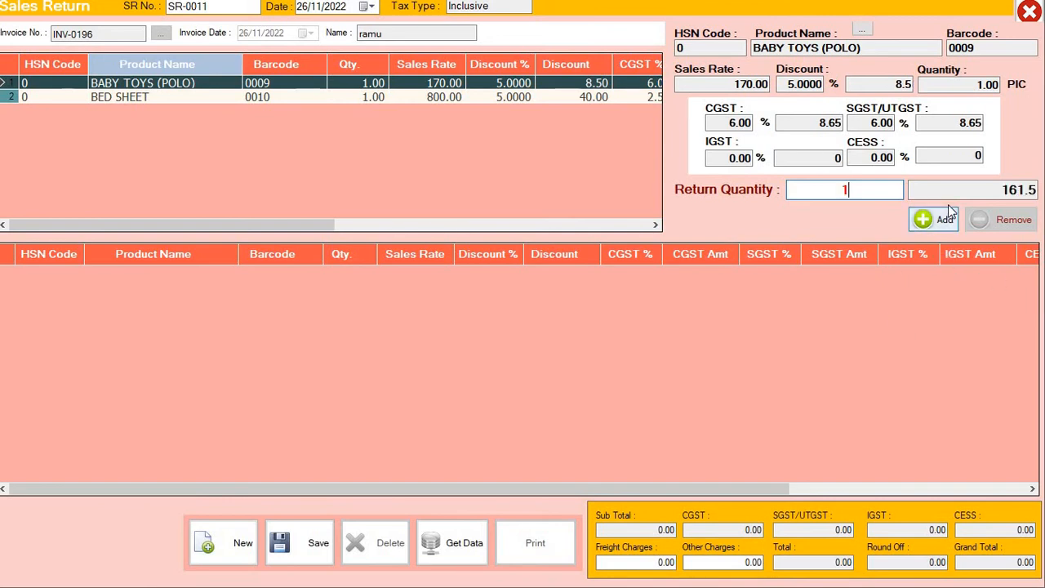
left_click(921, 222)
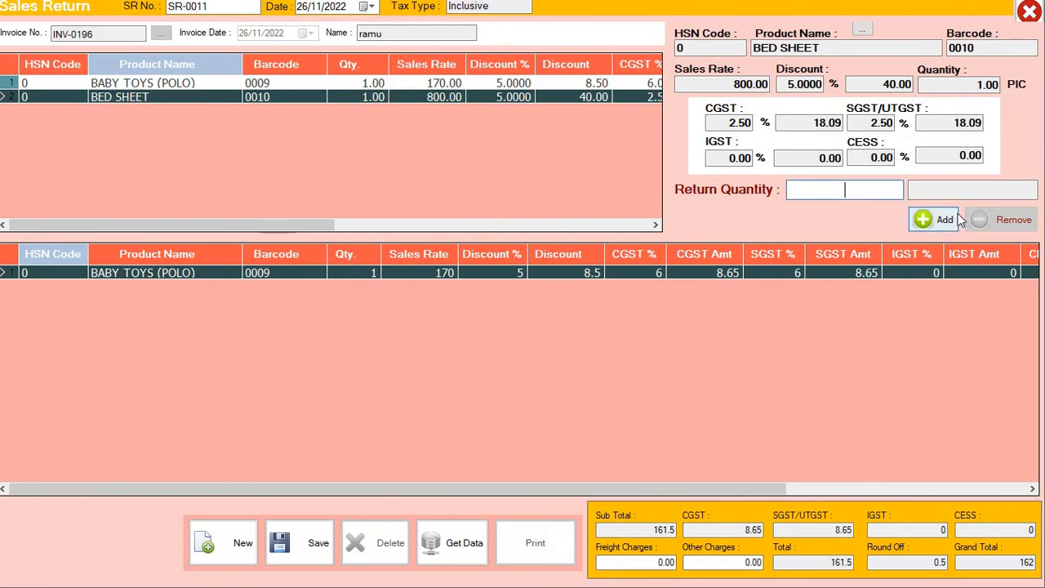
type("1")
left_click(930, 220)
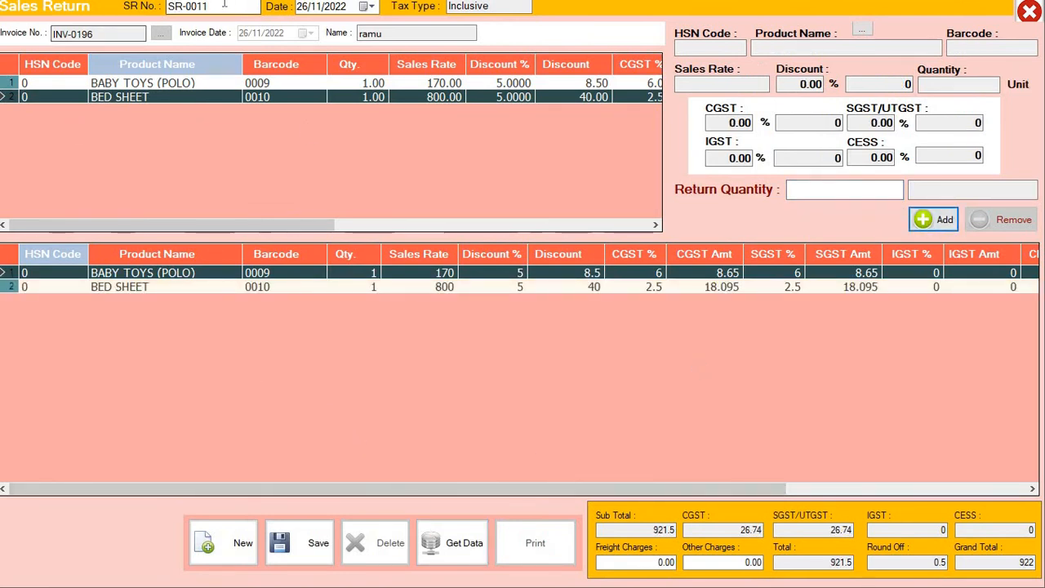
Save sales return SR-0011 (grand total 922) and close the form
left_click_drag(222, 6, 49, 19)
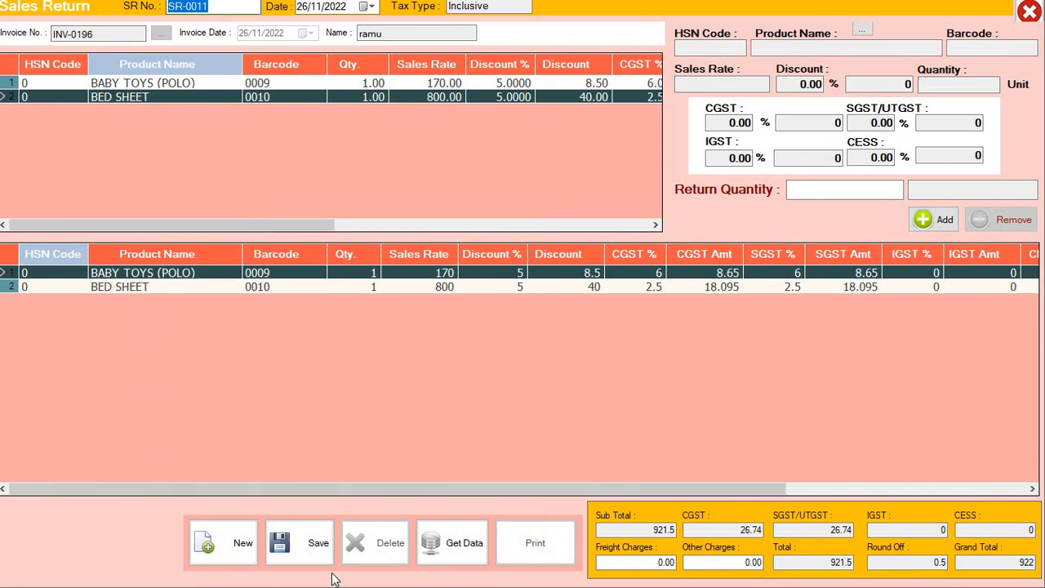
left_click(304, 554)
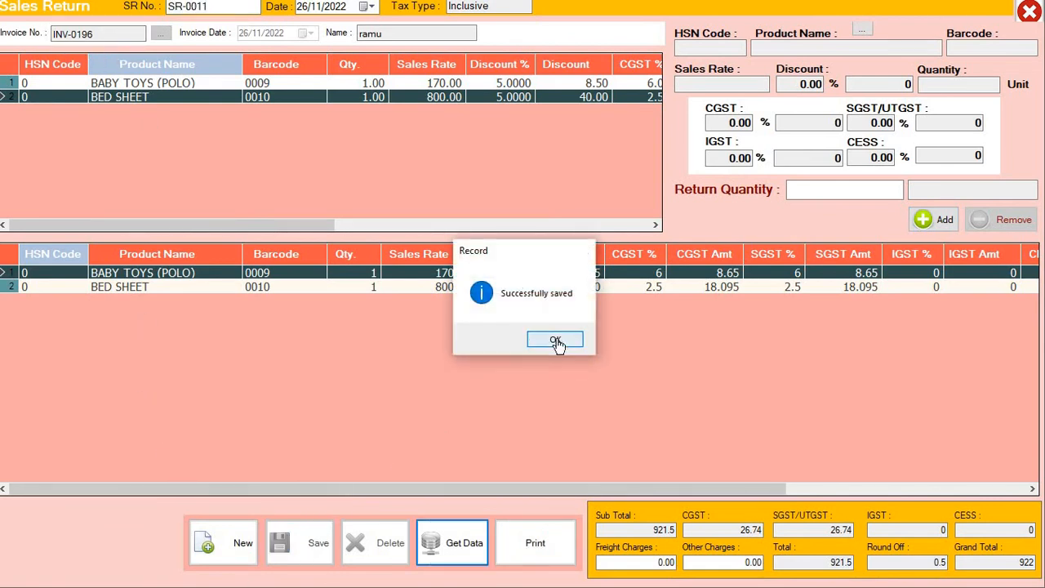
left_click(555, 341)
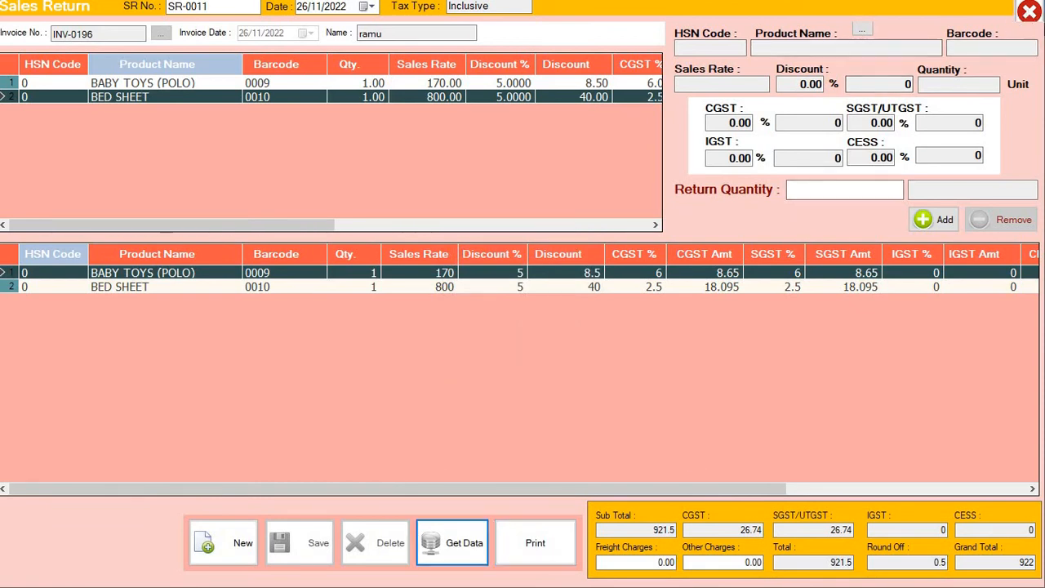
left_click(1028, 12)
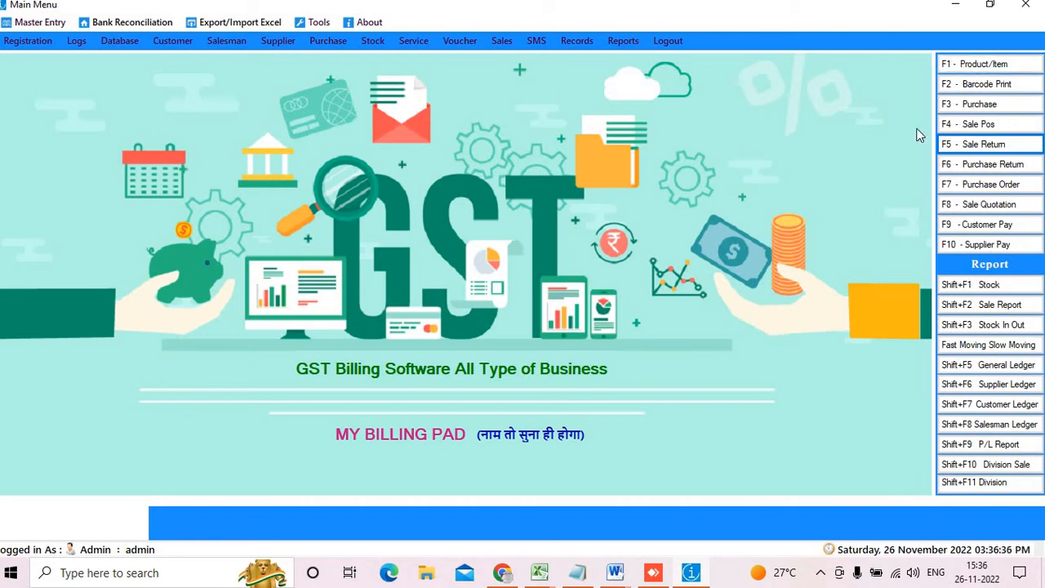
On a full-screen POS bill, add abc, t shirt and FANY FRAK by barcodes 0060, 0059, 0054
left_click(956, 127)
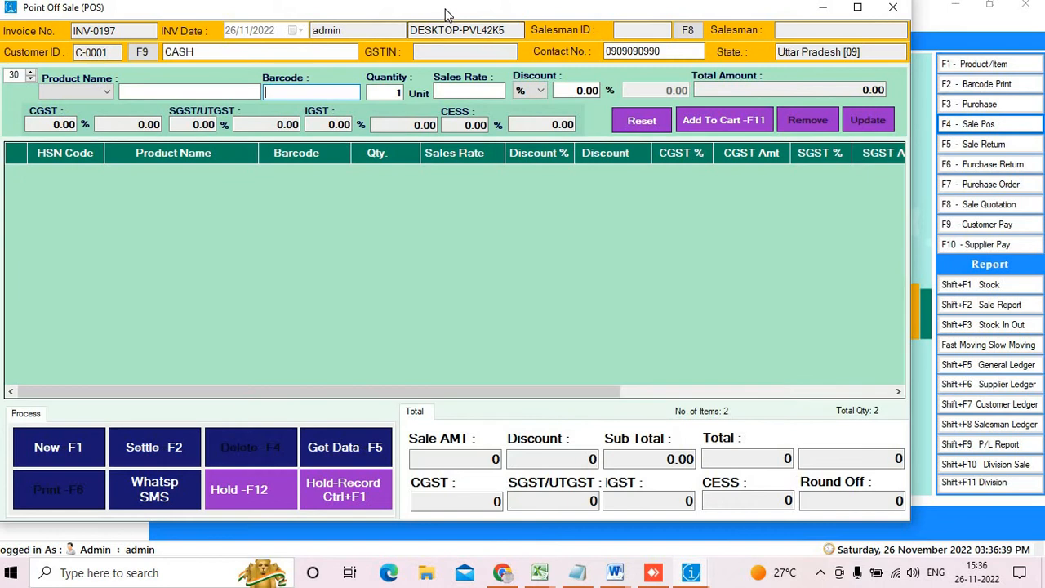
double_click(445, 15)
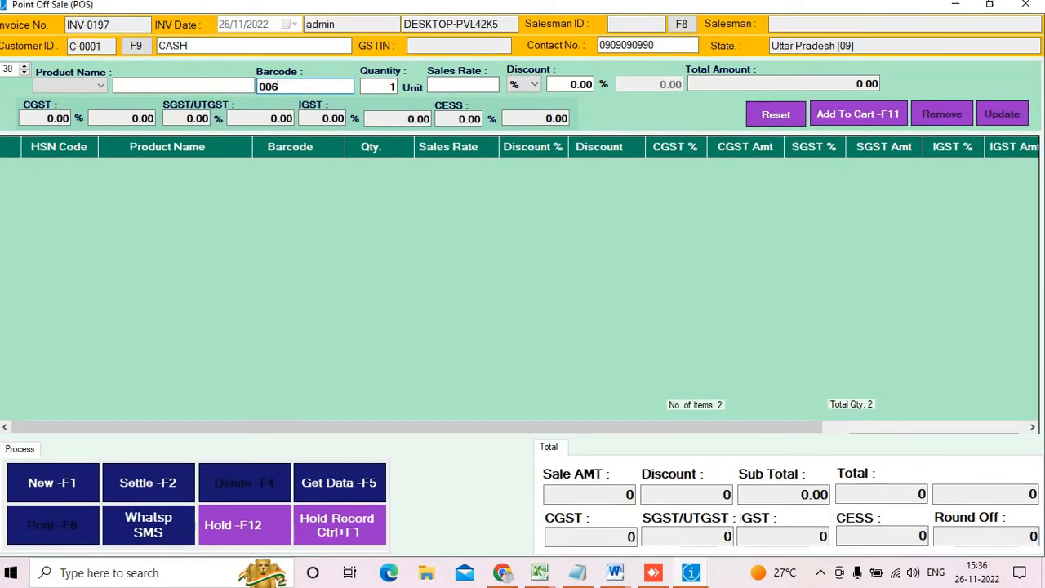
key("Return")
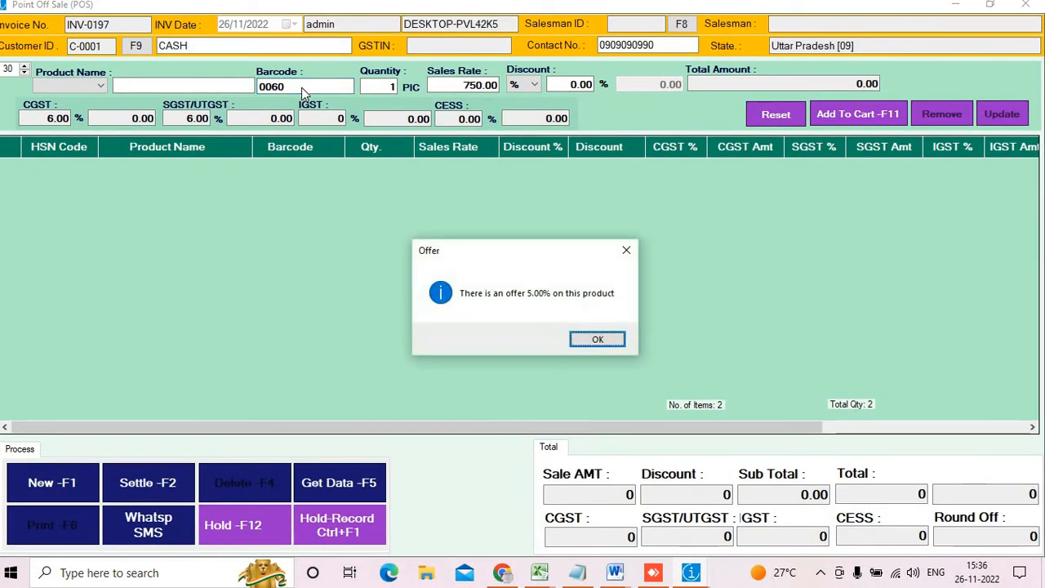
key("Return")
type("0059")
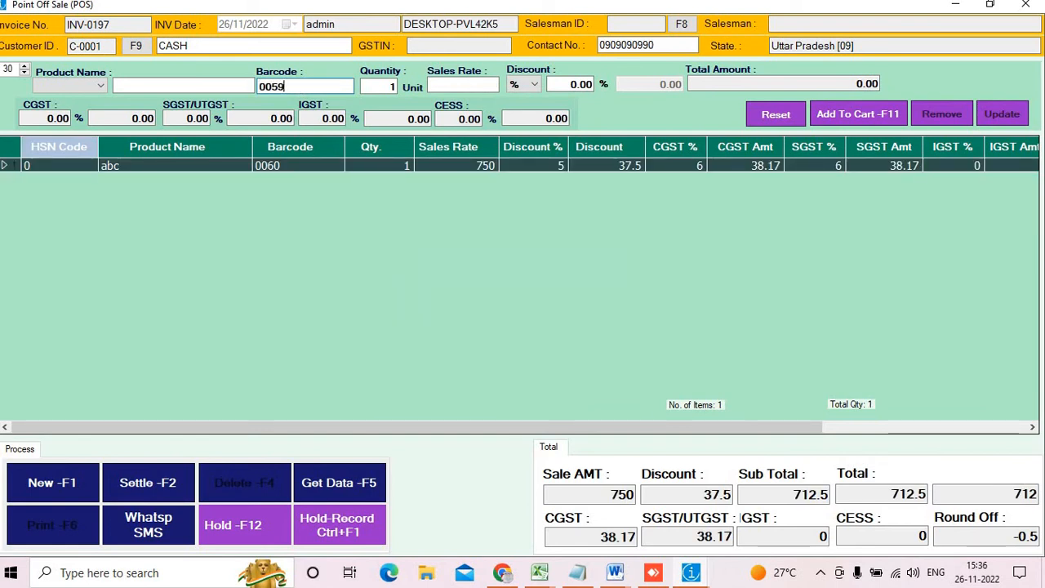
key("Return")
key("Return")
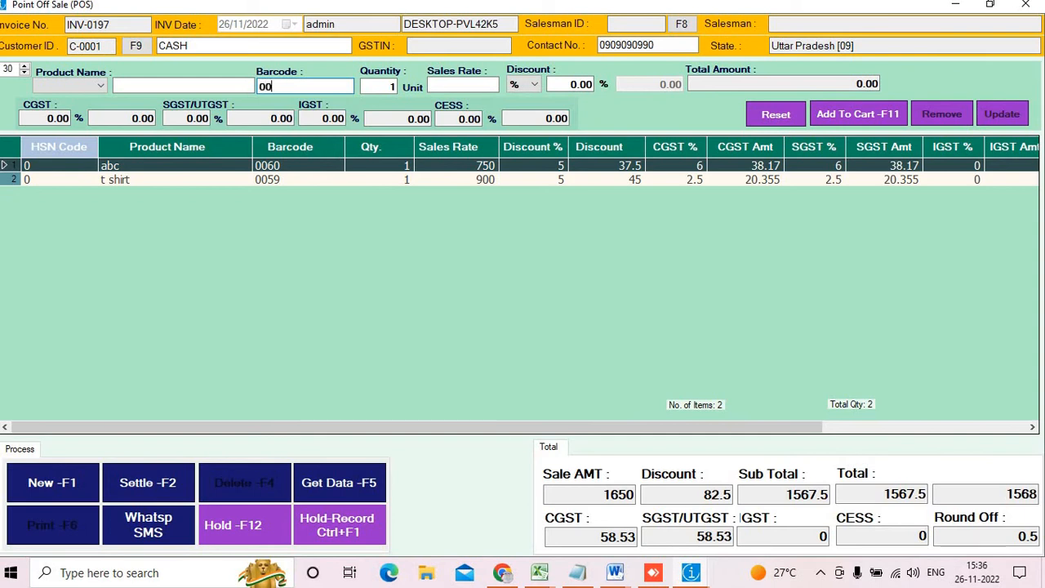
type("0054")
key("Return")
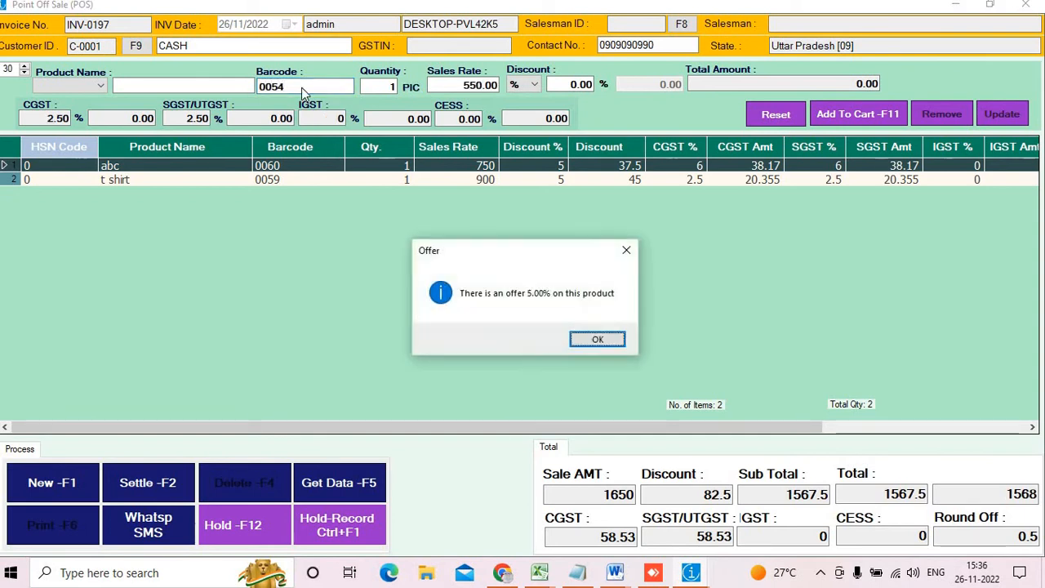
key("Return")
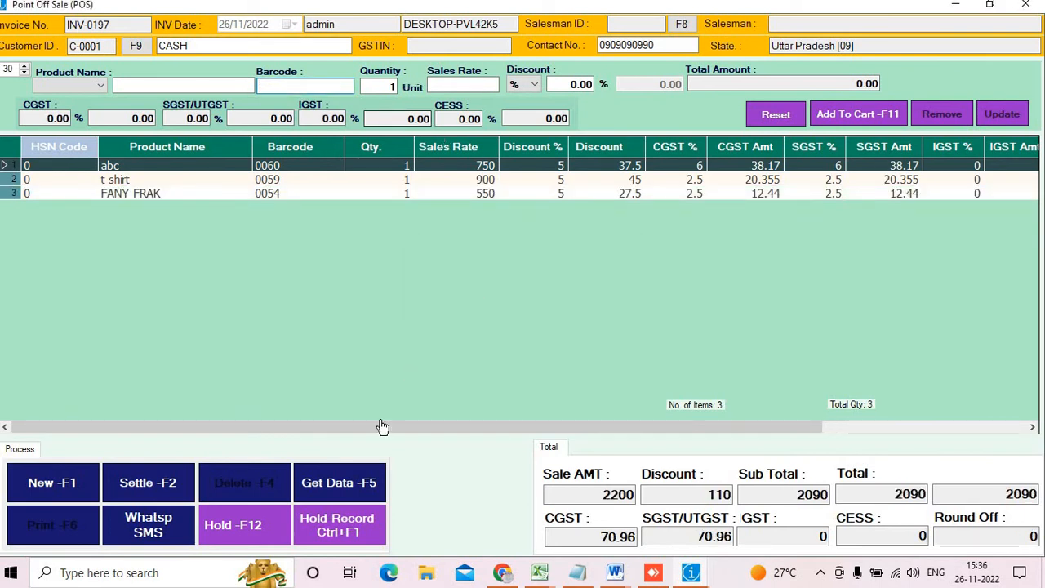
Settle the 2090 bill with return SR-0011 plus 1200 cash, leaving change 32, then save and print
left_click(147, 484)
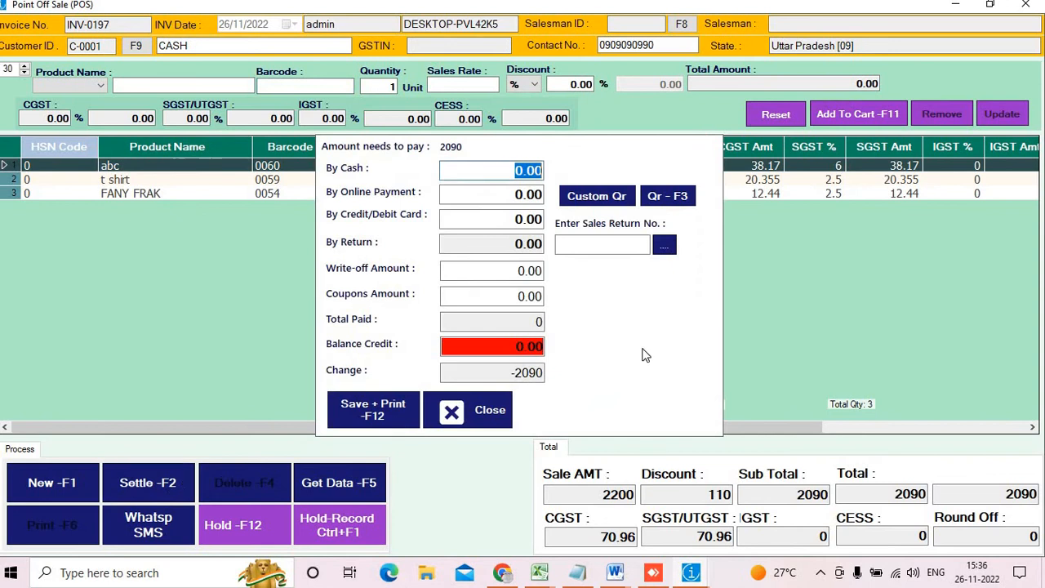
left_click(597, 249)
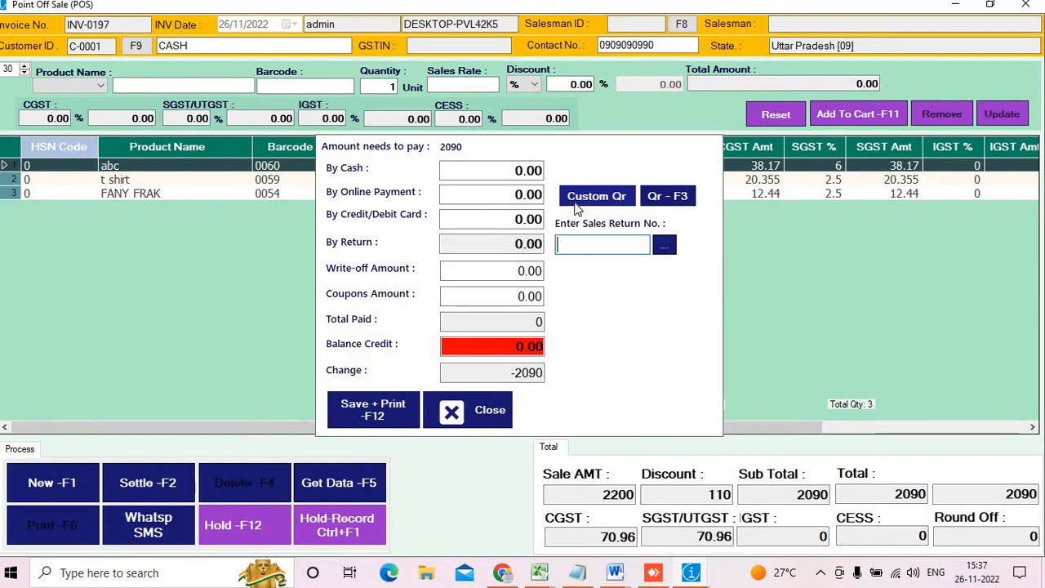
type("SR-0011")
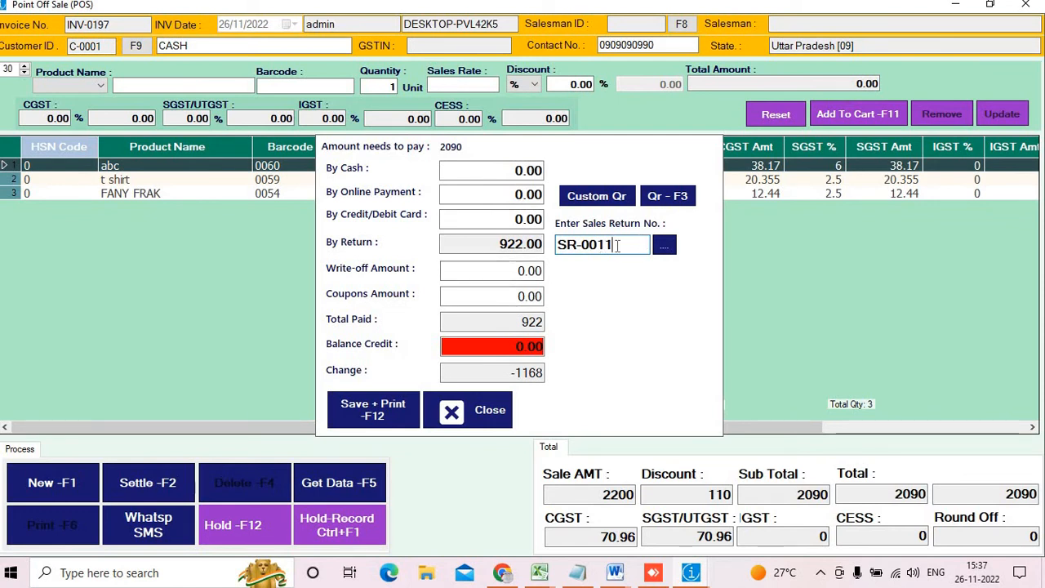
key("Return")
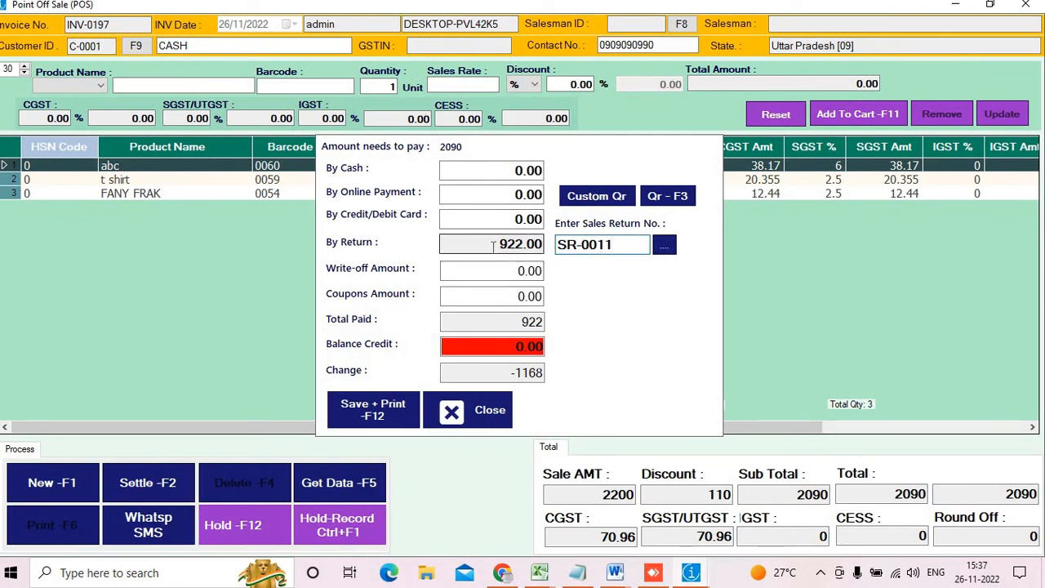
left_click(605, 246)
left_click(539, 373)
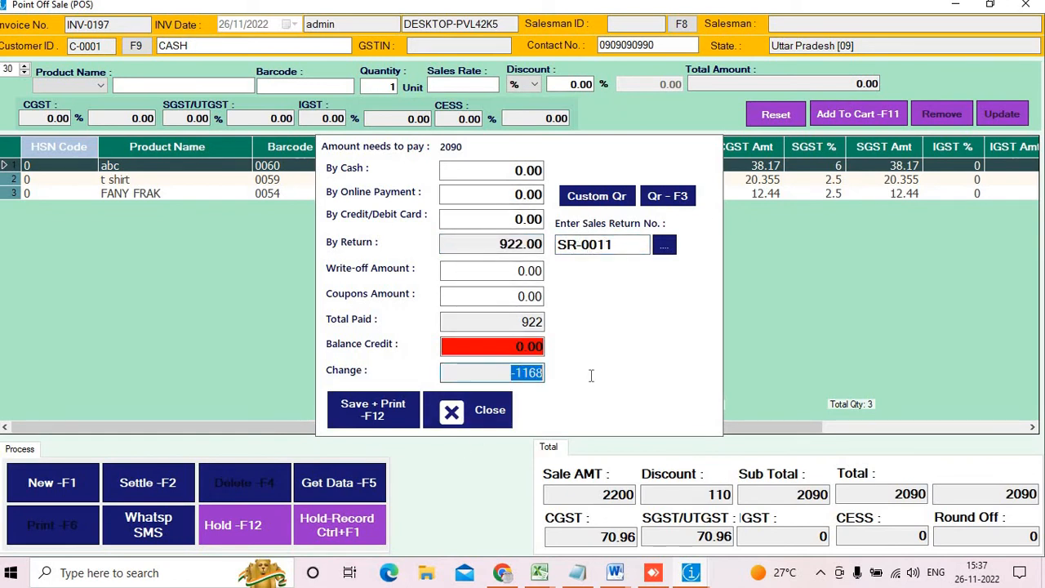
left_click(473, 170)
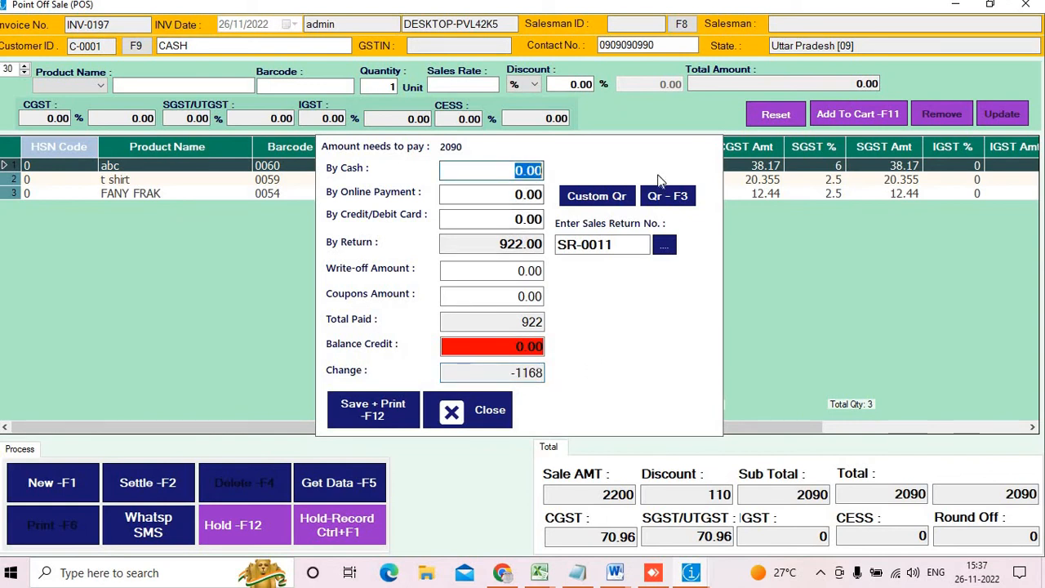
type("1200")
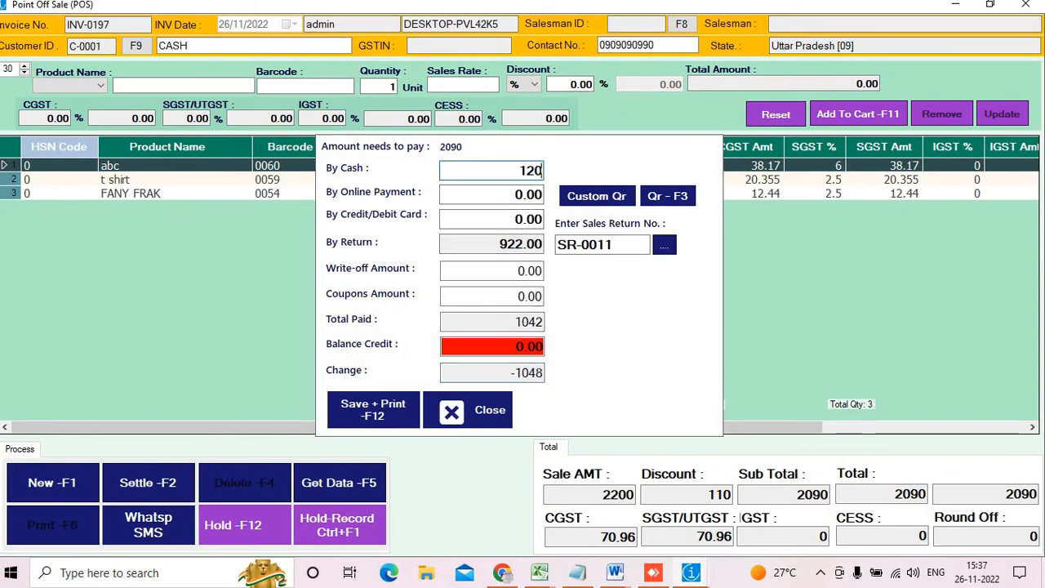
left_click(527, 373)
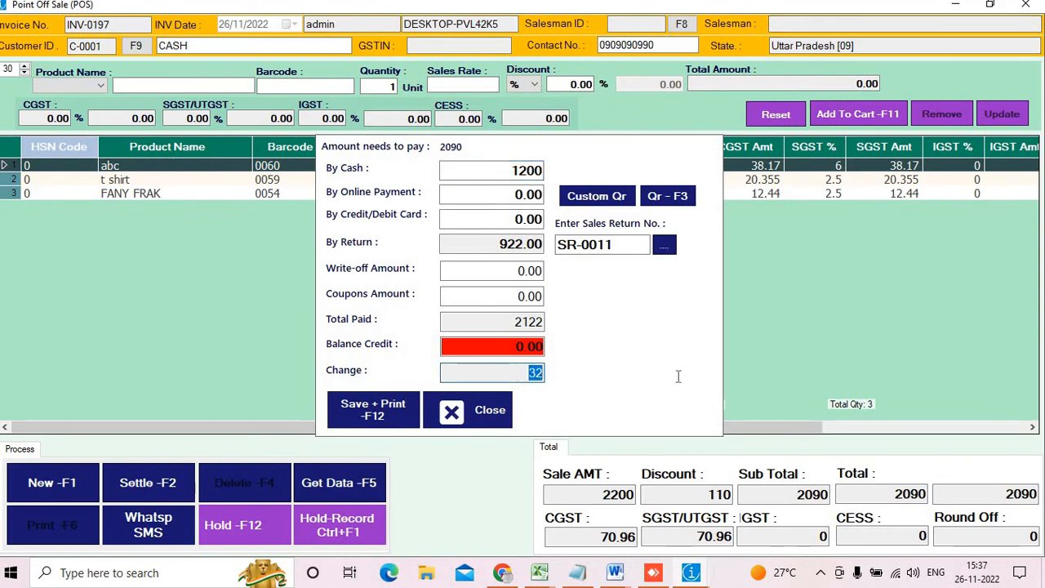
left_click(364, 413)
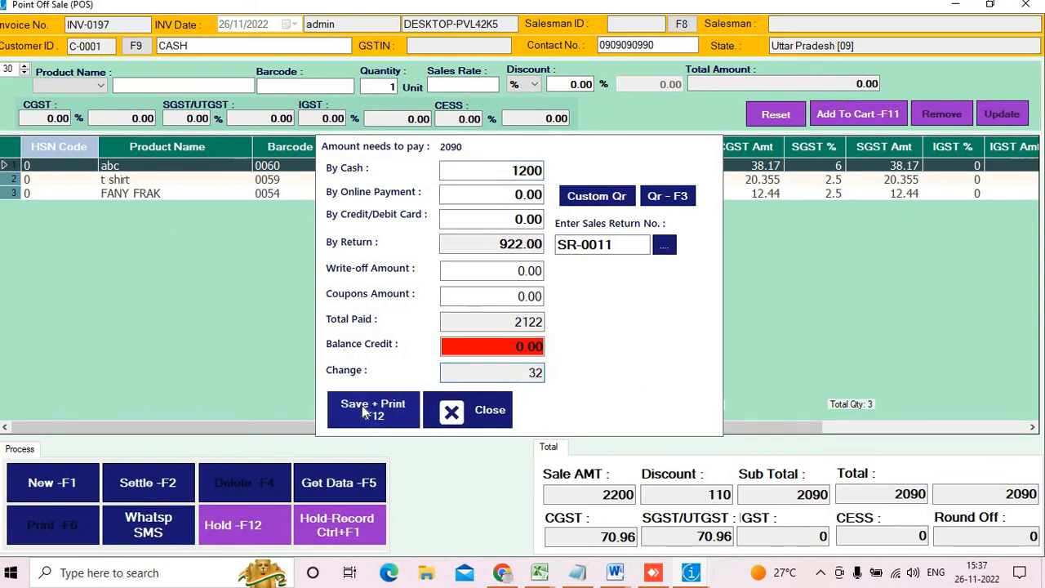
left_click(365, 412)
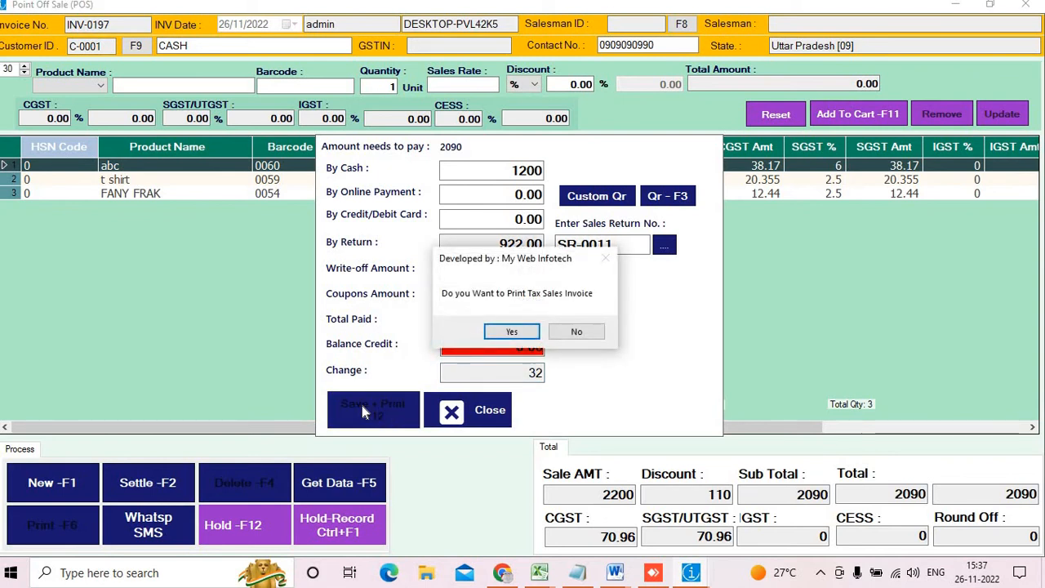
Skip printing, view the INV-0197 tax invoice full-screen, then close it and the POS screen
key("Tab")
key("Return")
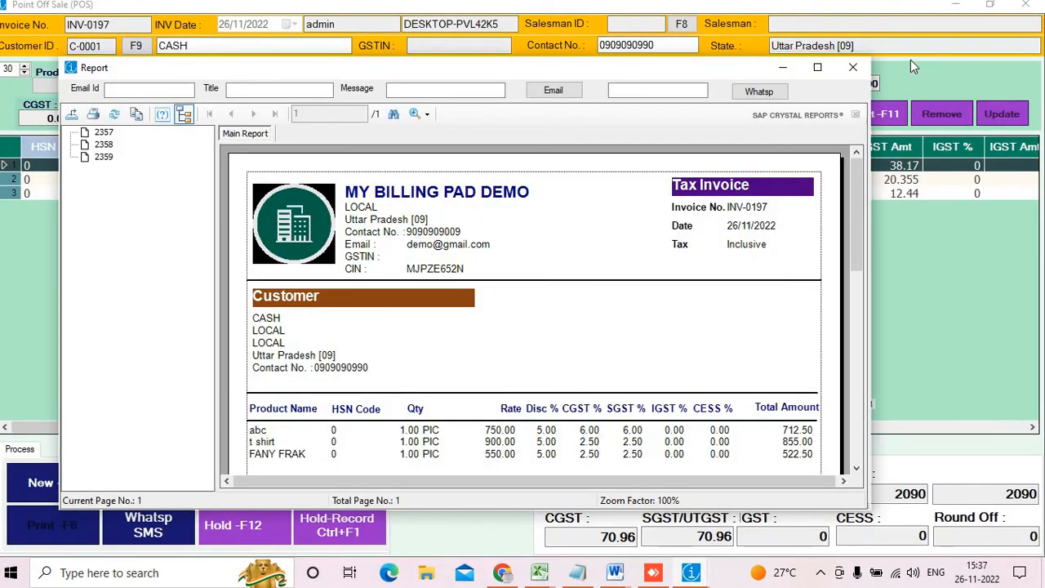
left_click(818, 68)
scroll(626, 310, "down", 8)
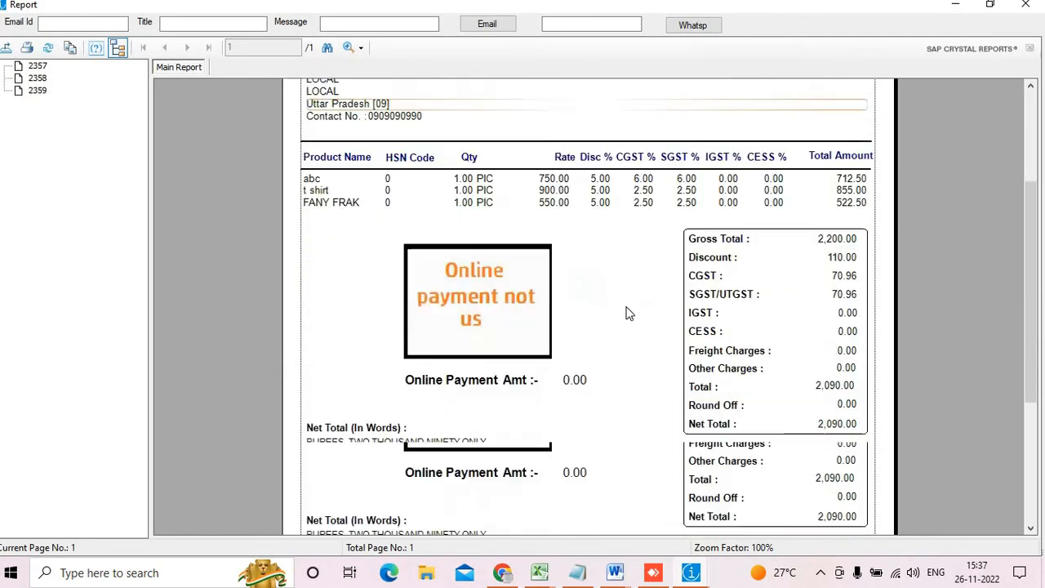
scroll(731, 257, "up", 8)
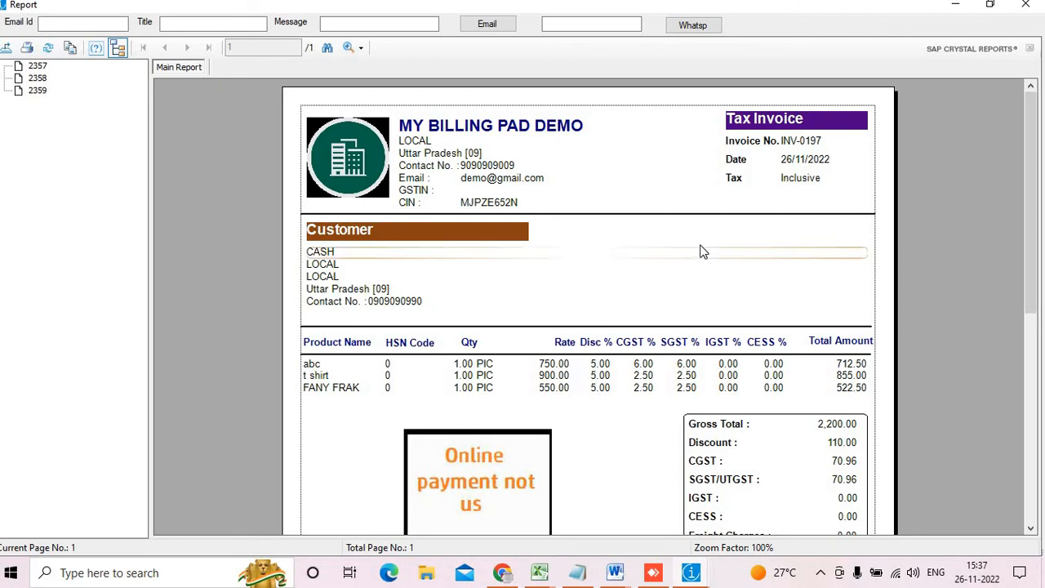
left_click(1026, 4)
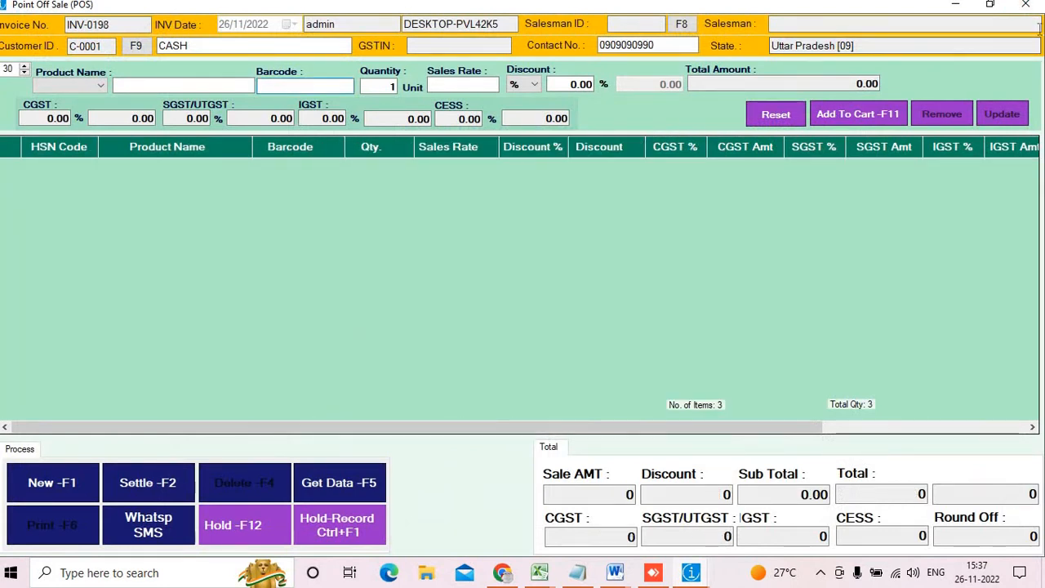
left_click(1025, 4)
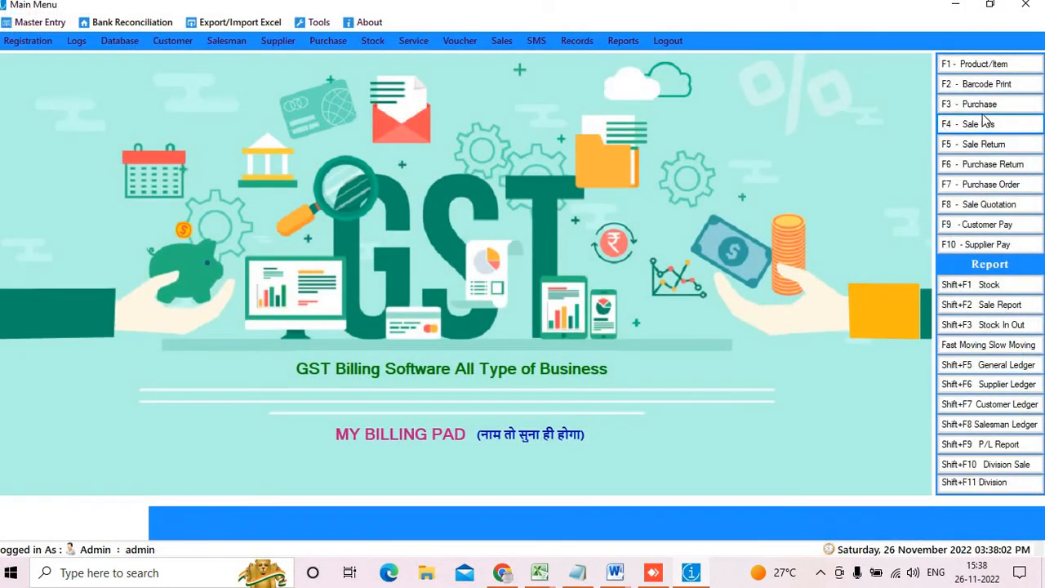
Start a purchase return from purchase ST-0013, returning one t shirt
left_click(986, 165)
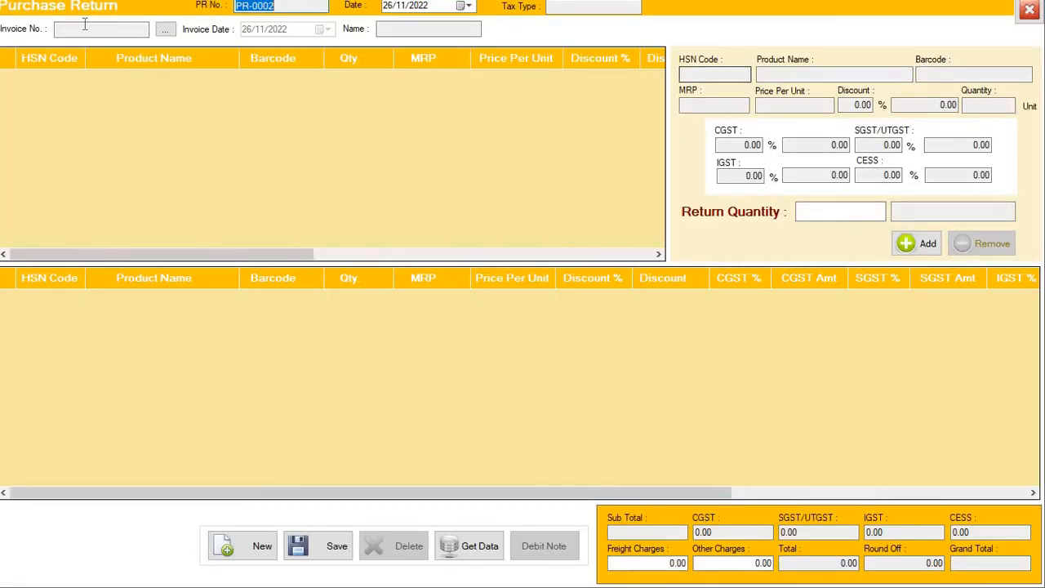
left_click(167, 31)
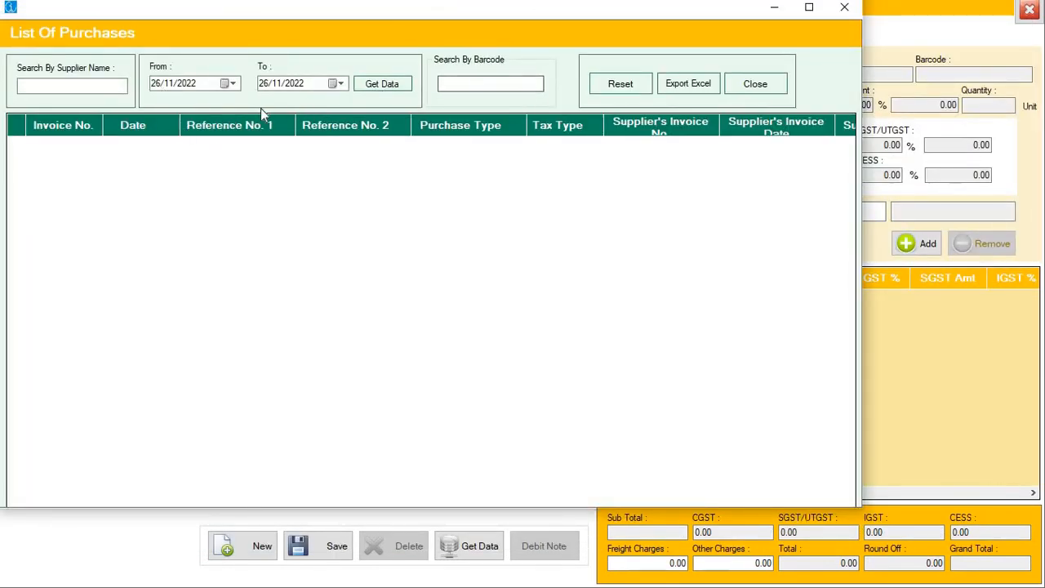
left_click(399, 88)
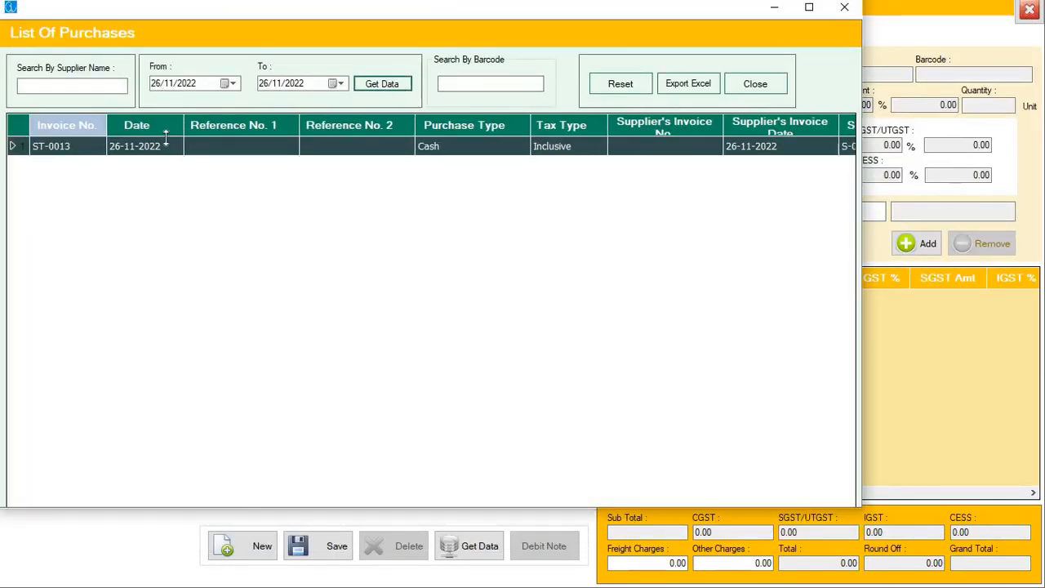
double_click(123, 151)
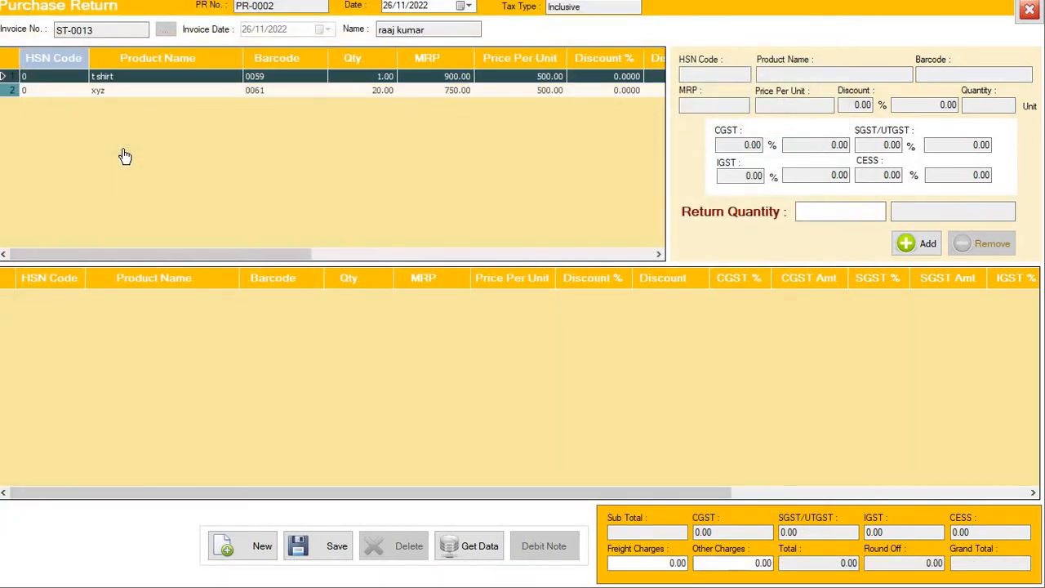
left_click(166, 79)
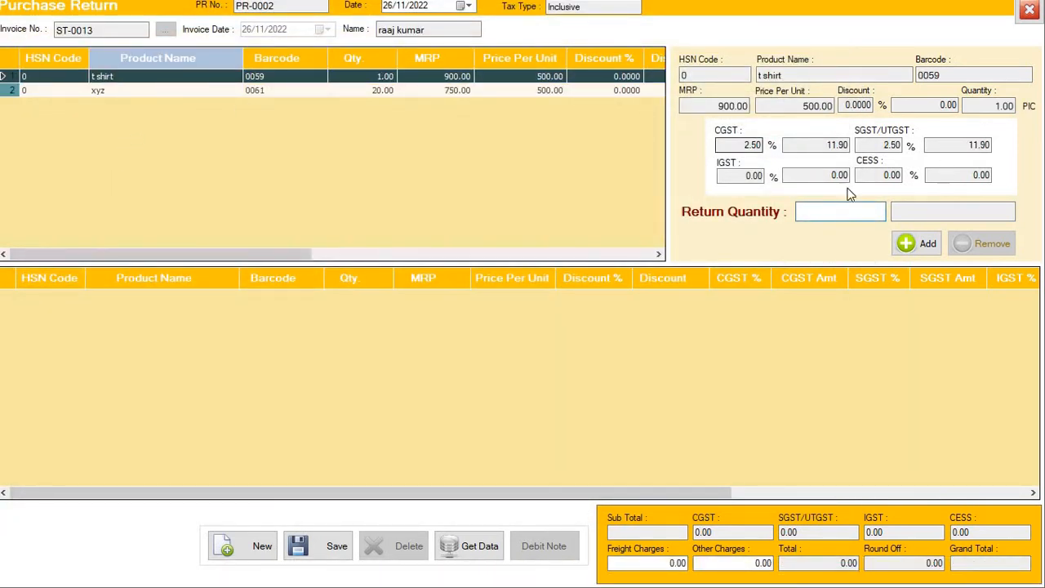
type("1")
left_click(929, 244)
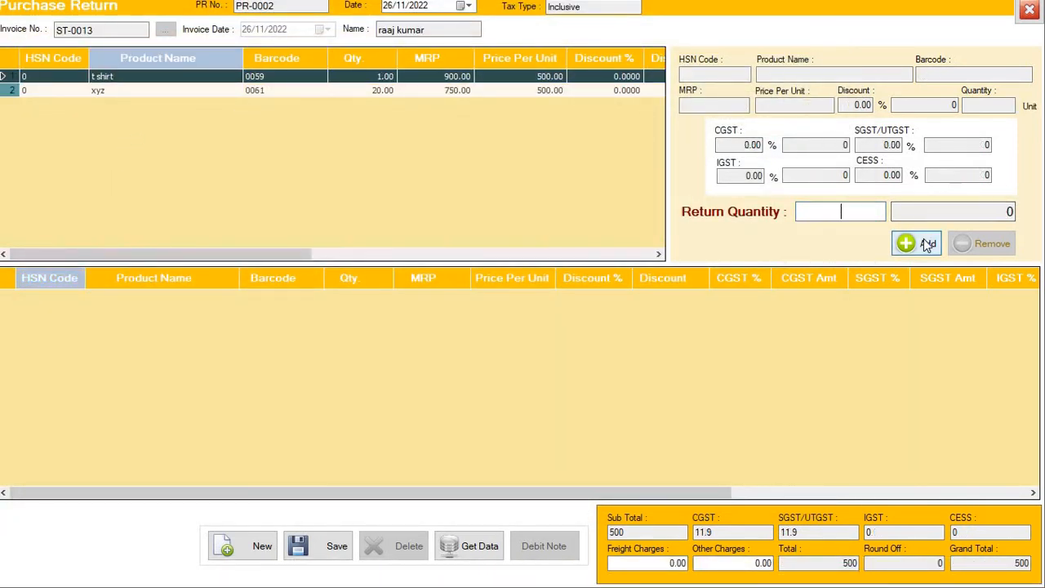
Save purchase return PR-0002 (grand total 500) and close the form
left_click(310, 562)
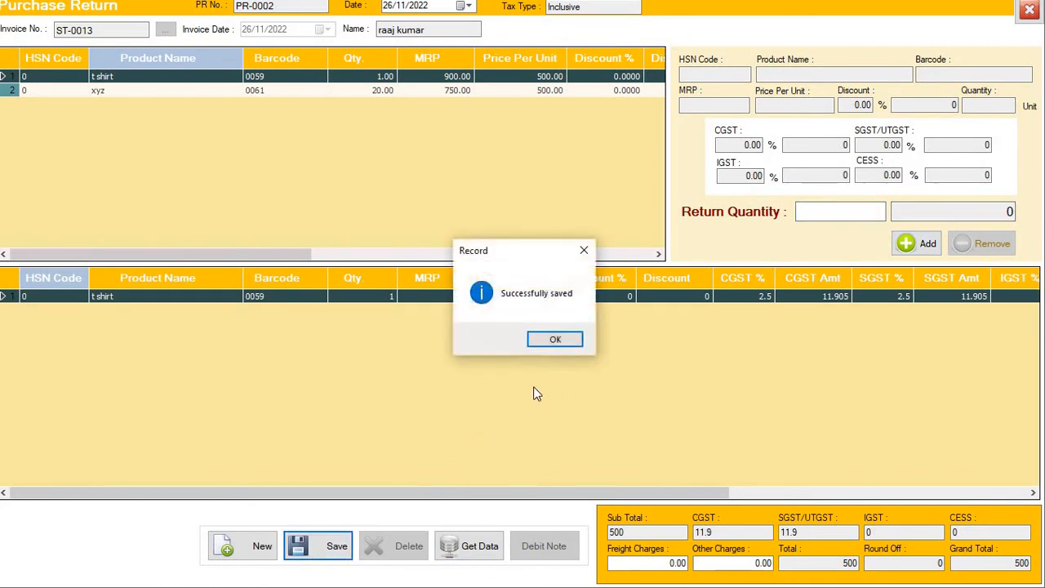
left_click(555, 339)
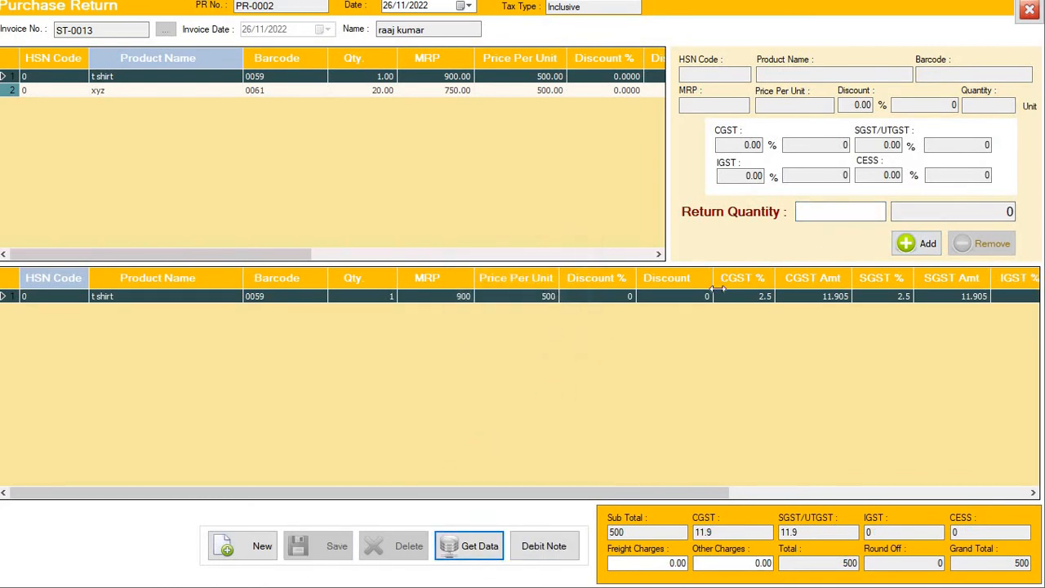
left_click(1029, 10)
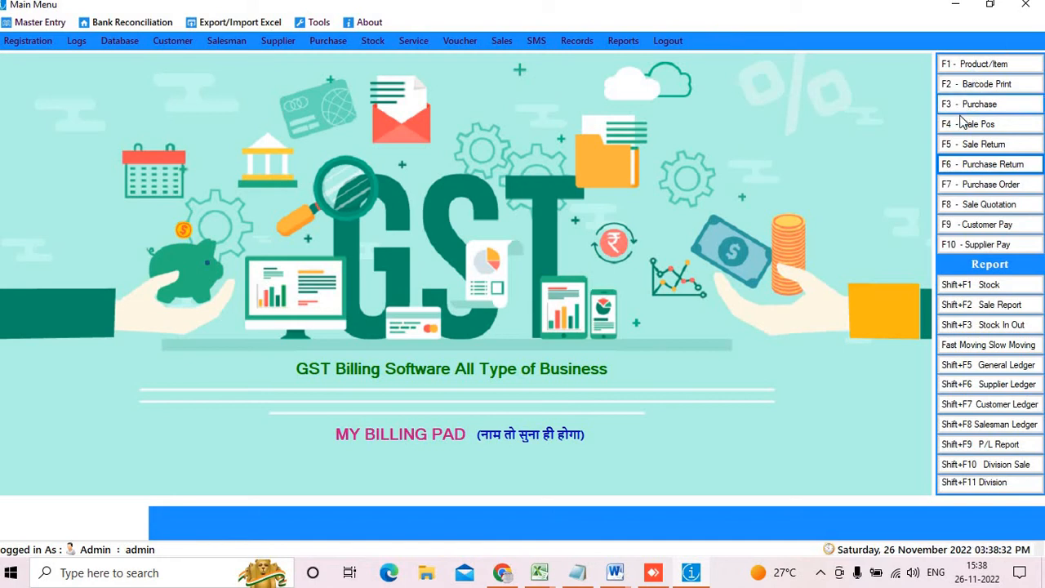
left_click(984, 187)
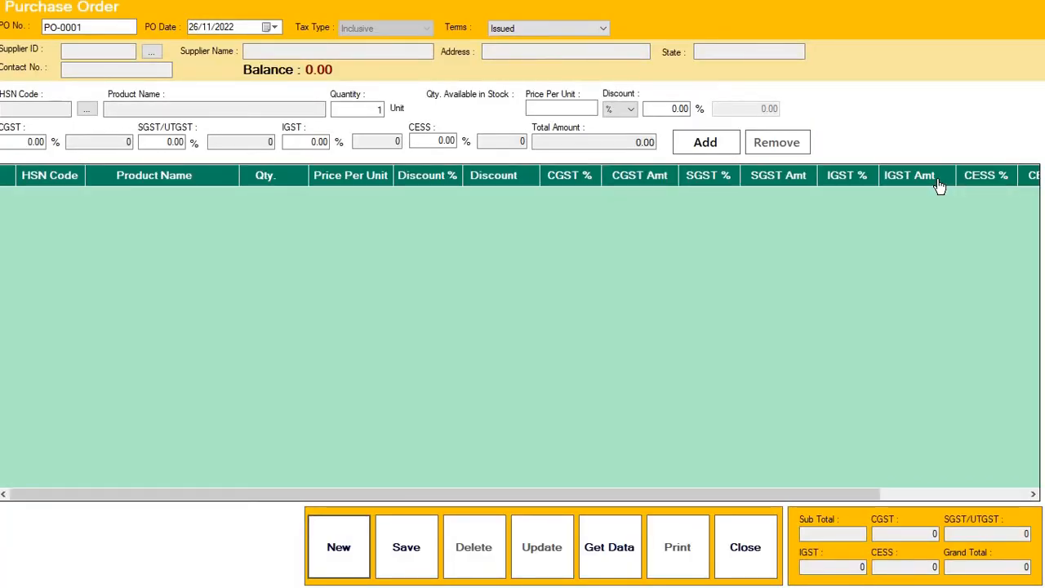
Save purchase order PO-0001 from the local supplier for one SAMBHAR MASALA MDH 100G (barcode 0001), then close
left_click(151, 53)
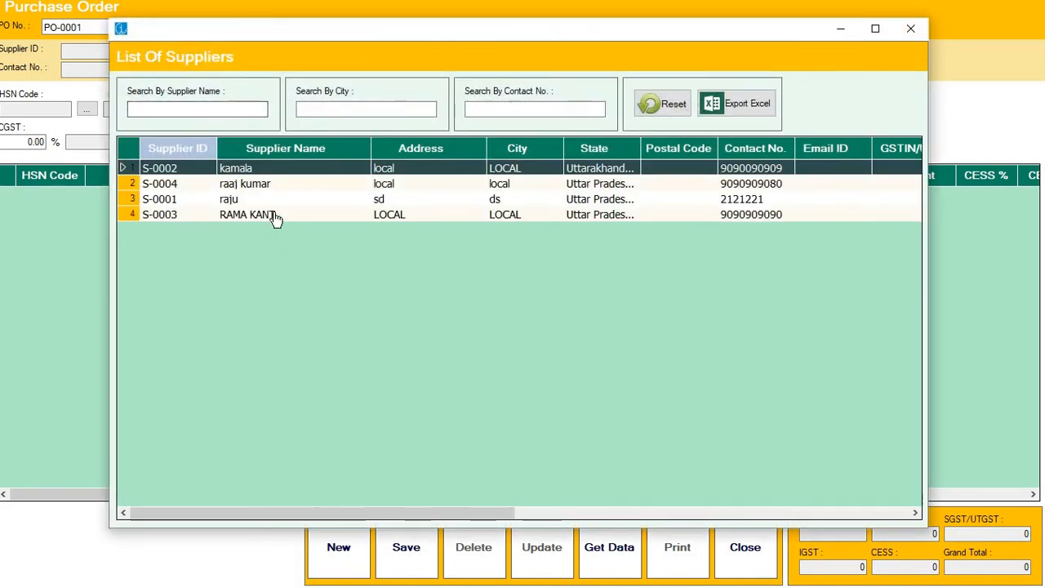
double_click(275, 217)
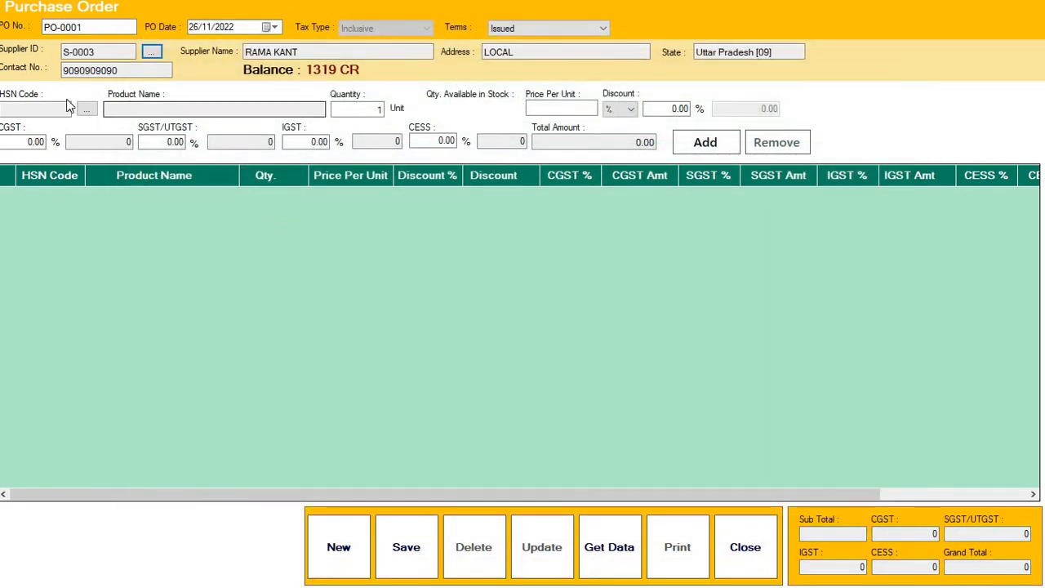
left_click(86, 111)
left_click(615, 115)
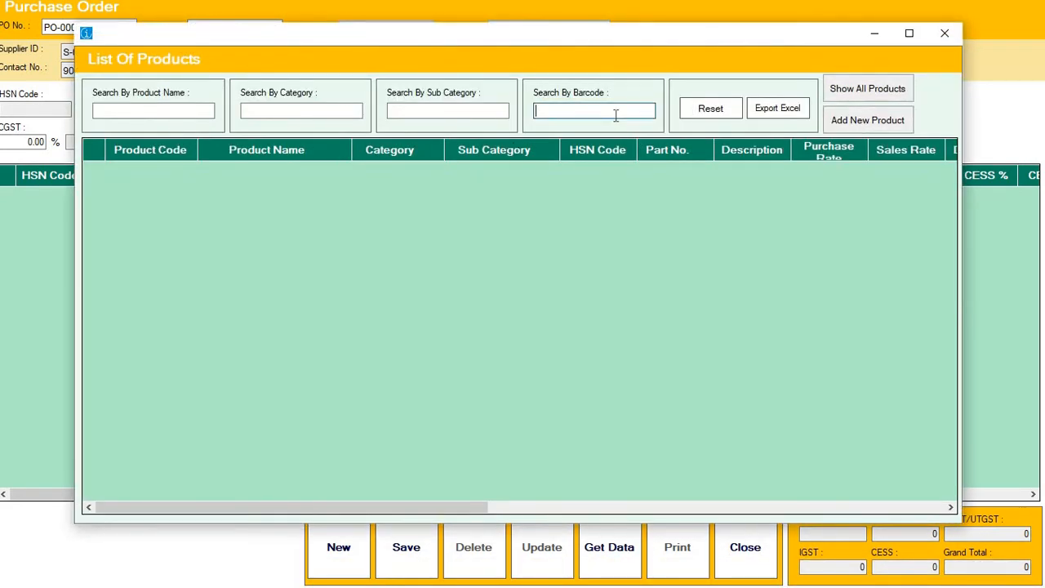
type("0001")
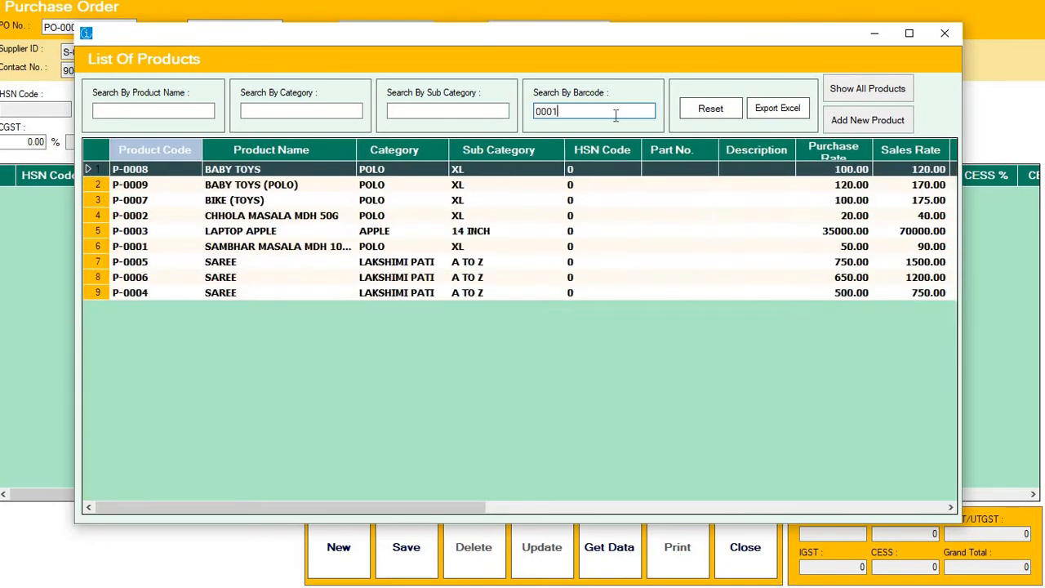
double_click(335, 169)
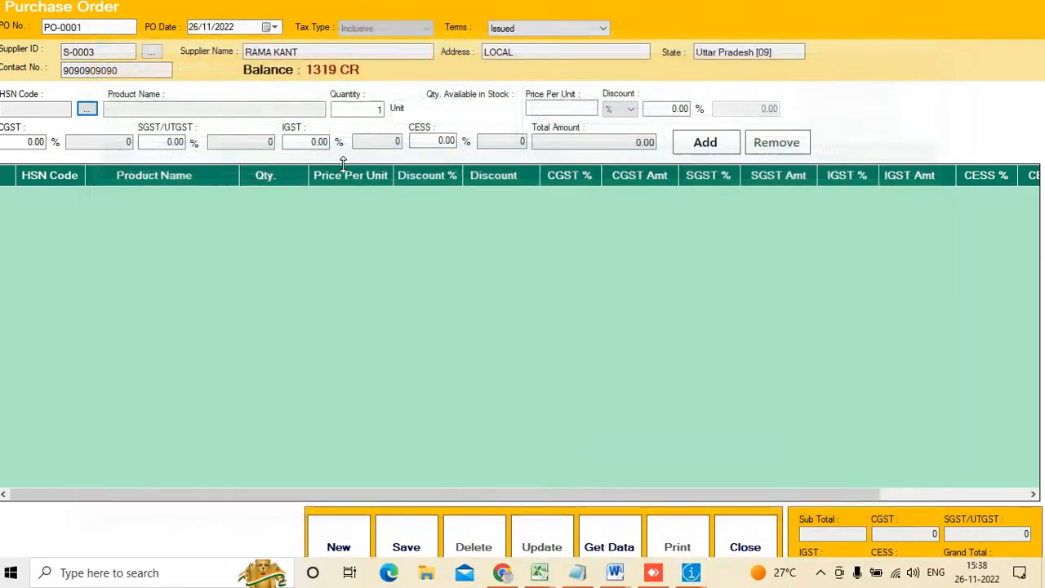
left_click(704, 142)
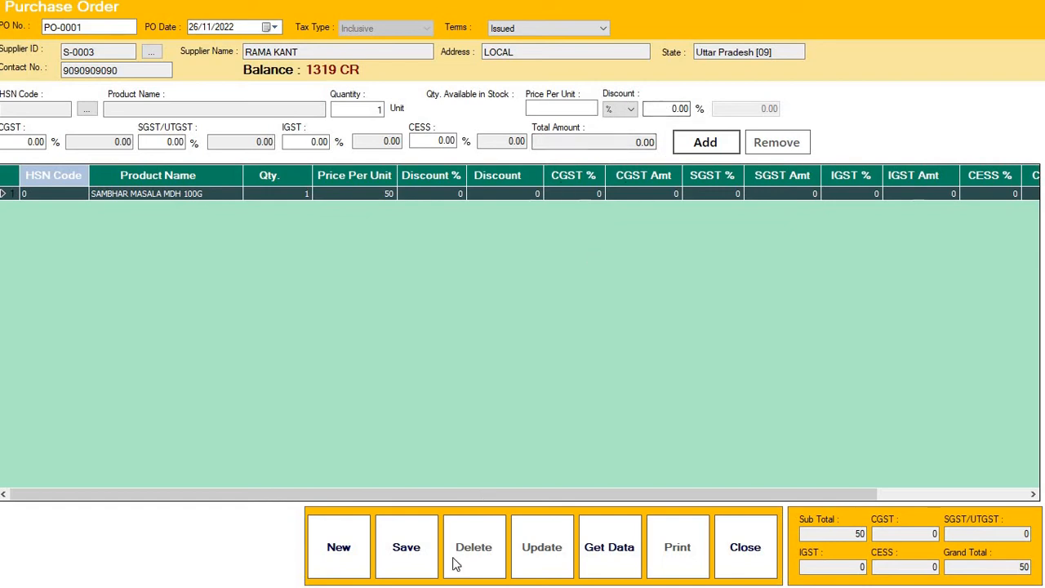
left_click(406, 545)
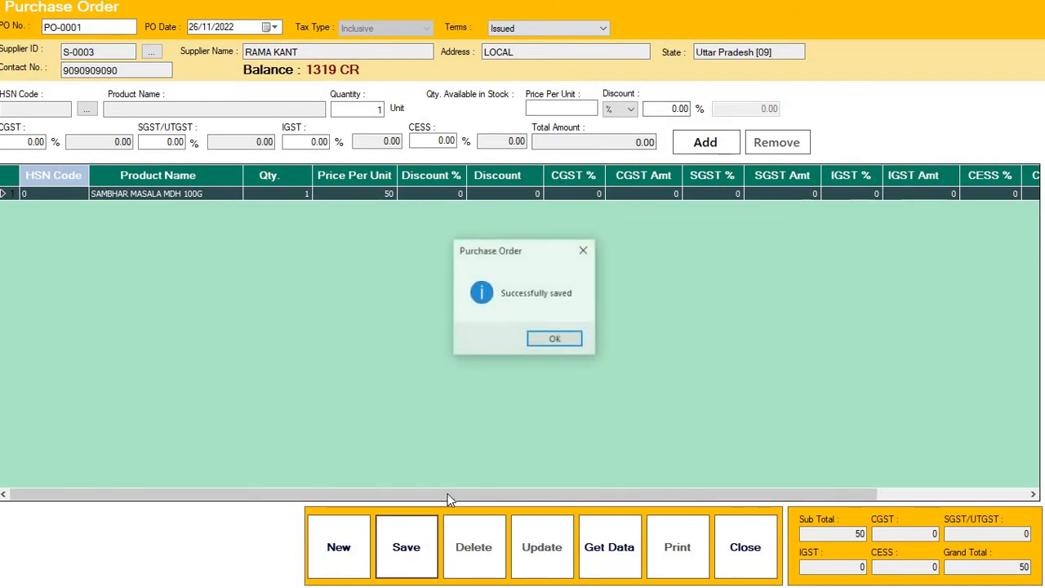
left_click(579, 343)
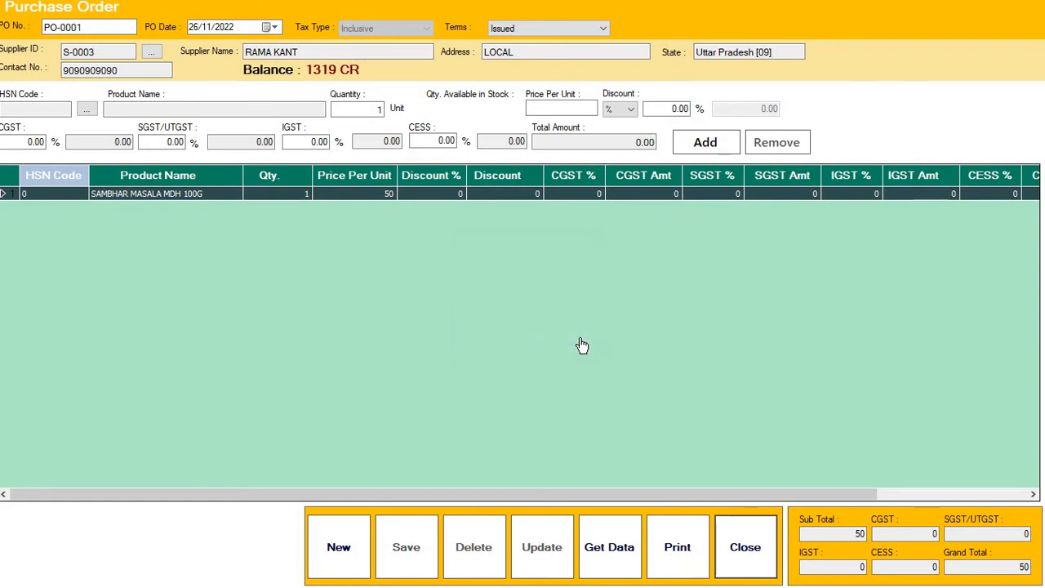
left_click(753, 556)
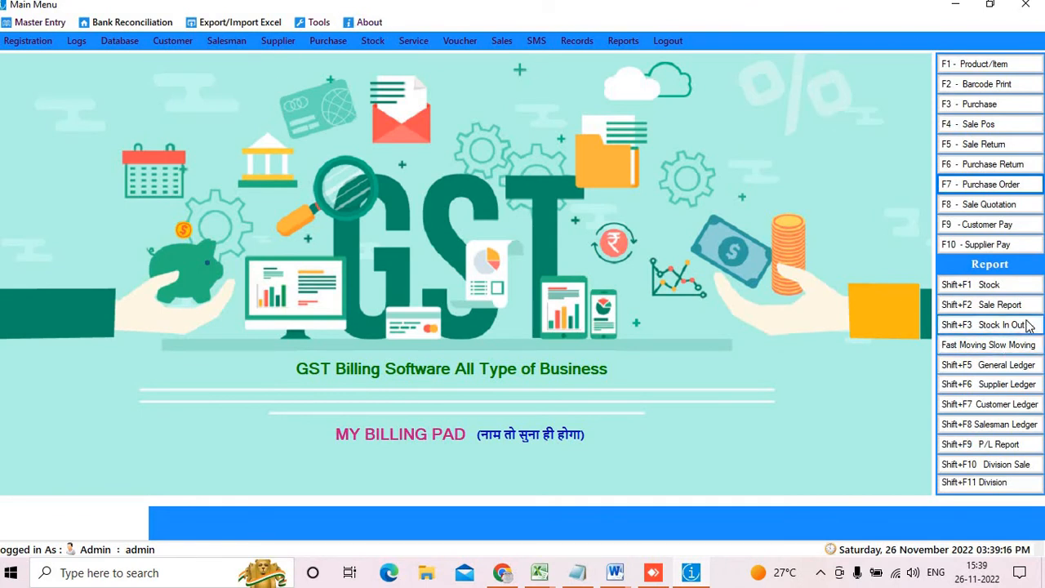
Start a sale quotation for the chosen customer with one BOROLINE line
left_click(990, 204)
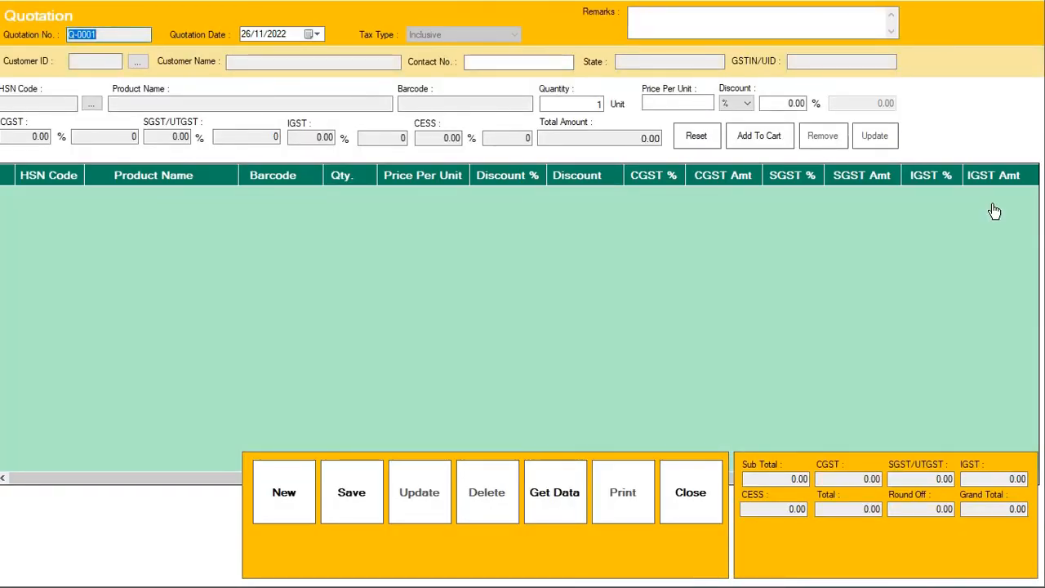
left_click(137, 62)
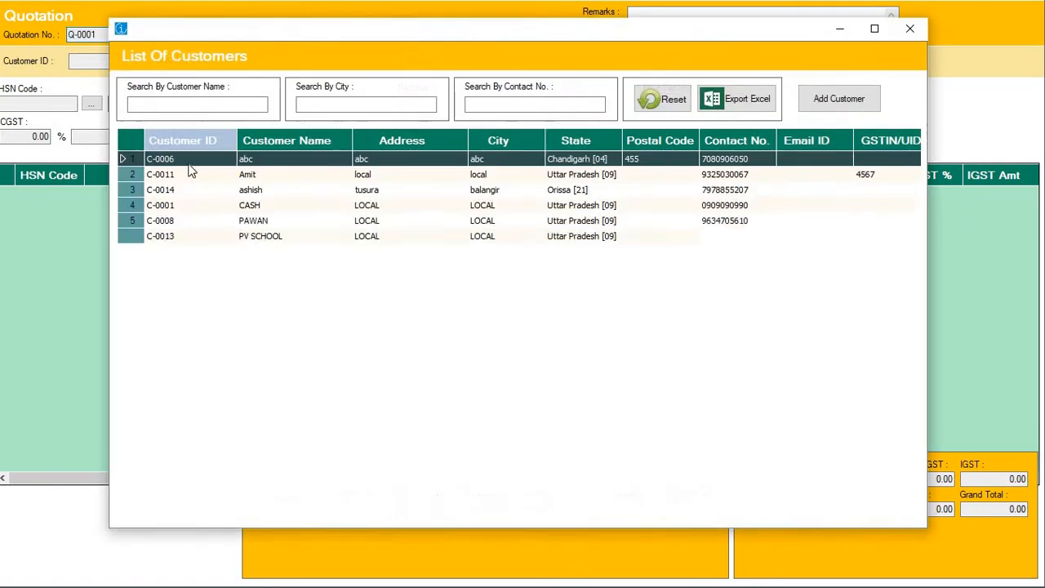
double_click(270, 251)
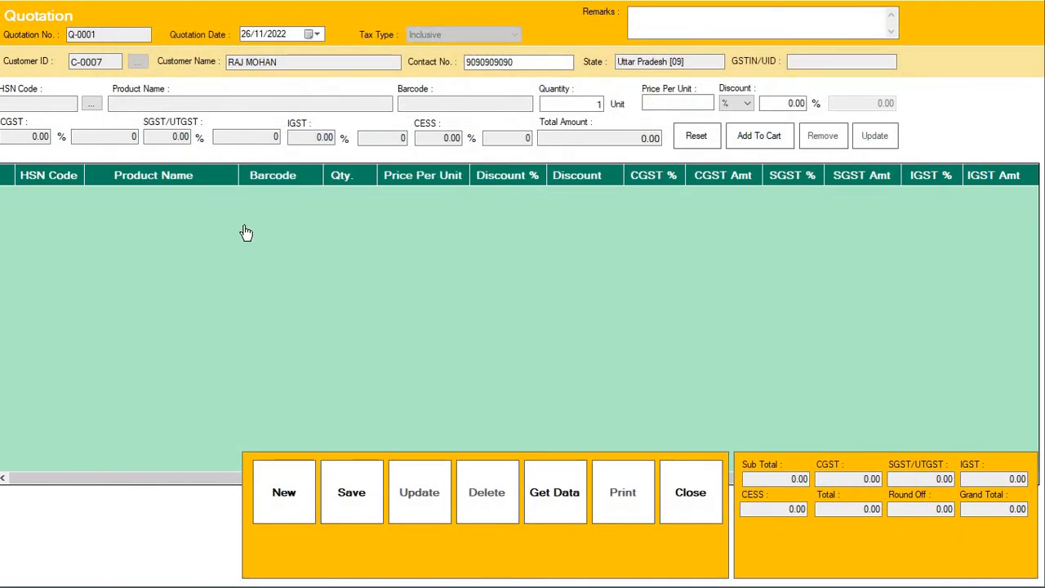
left_click(92, 104)
left_click(871, 96)
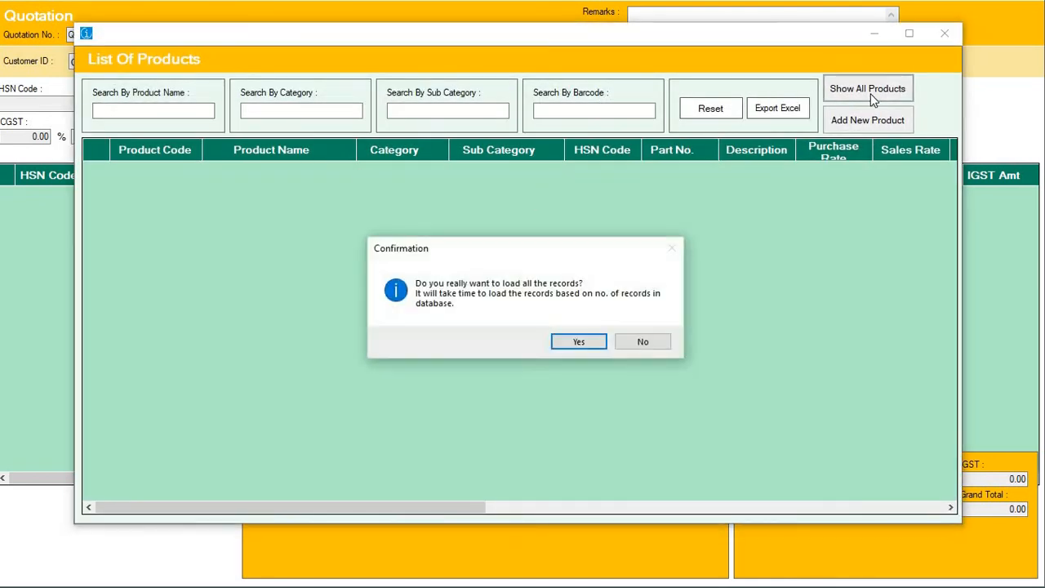
key("Return")
double_click(245, 293)
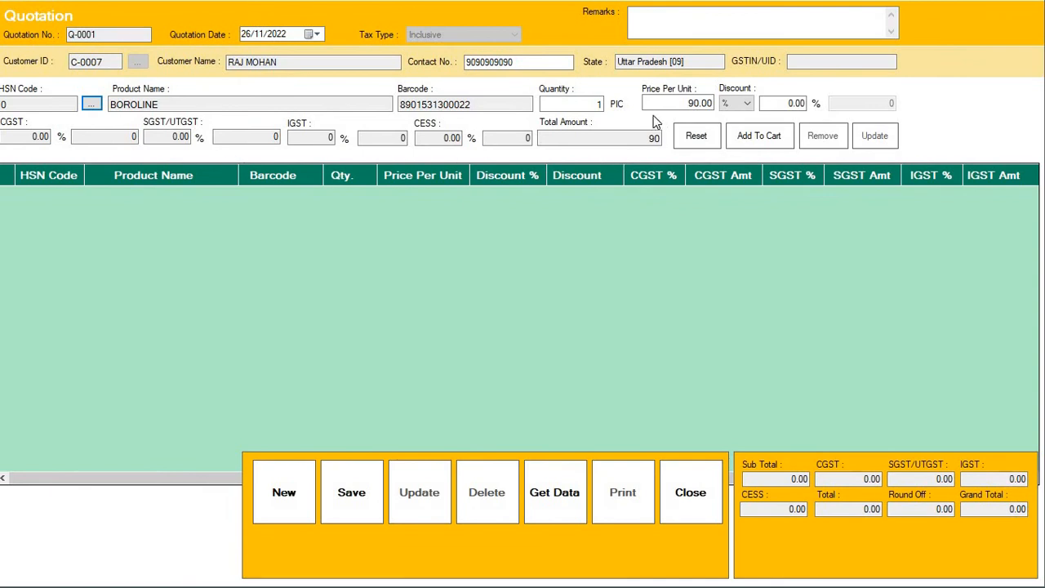
left_click(744, 136)
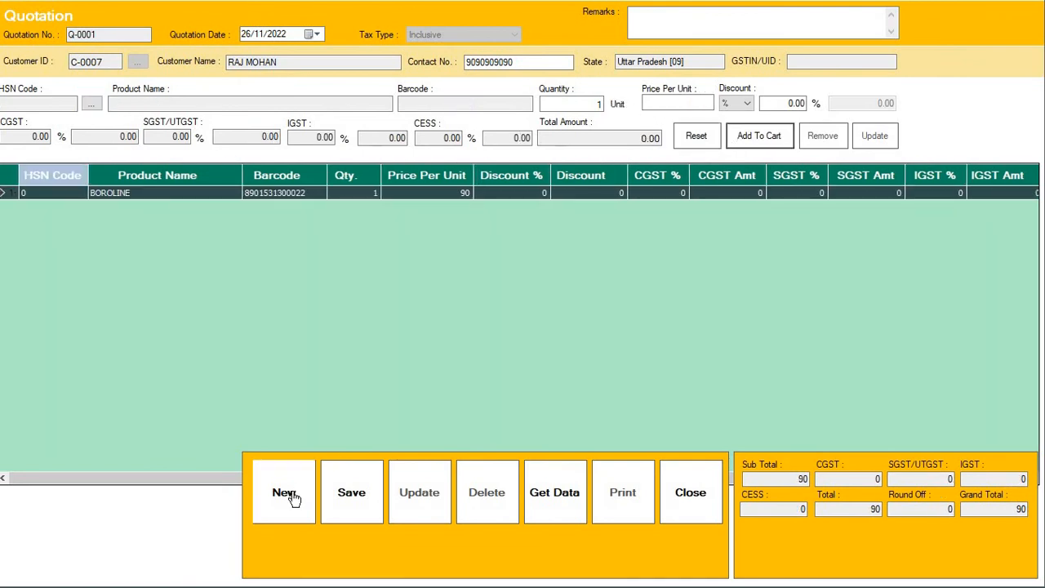
Save quotation Q-0001, preview its printable report full-screen, then close it and the form
left_click(351, 494)
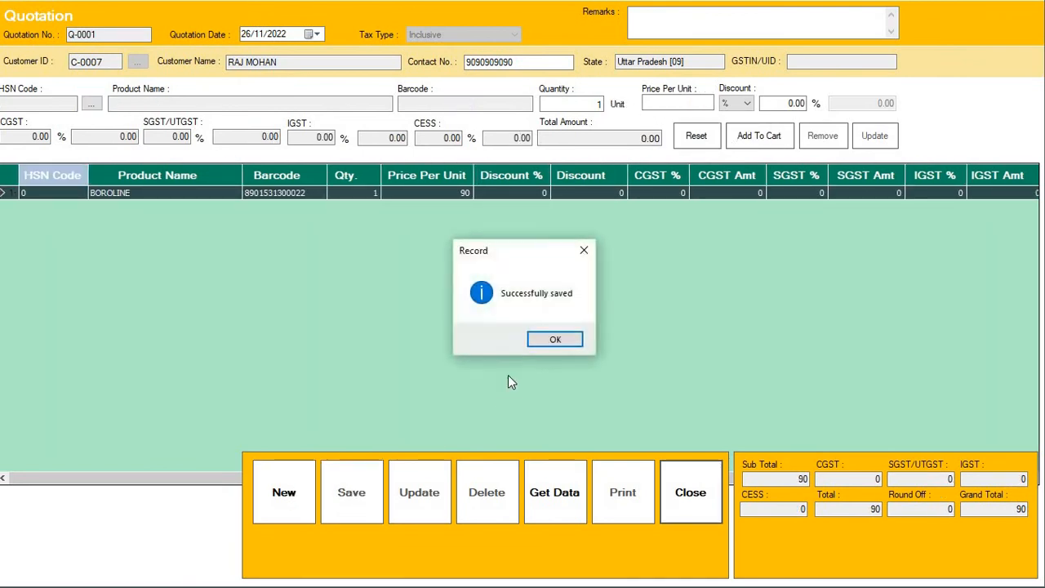
left_click(583, 339)
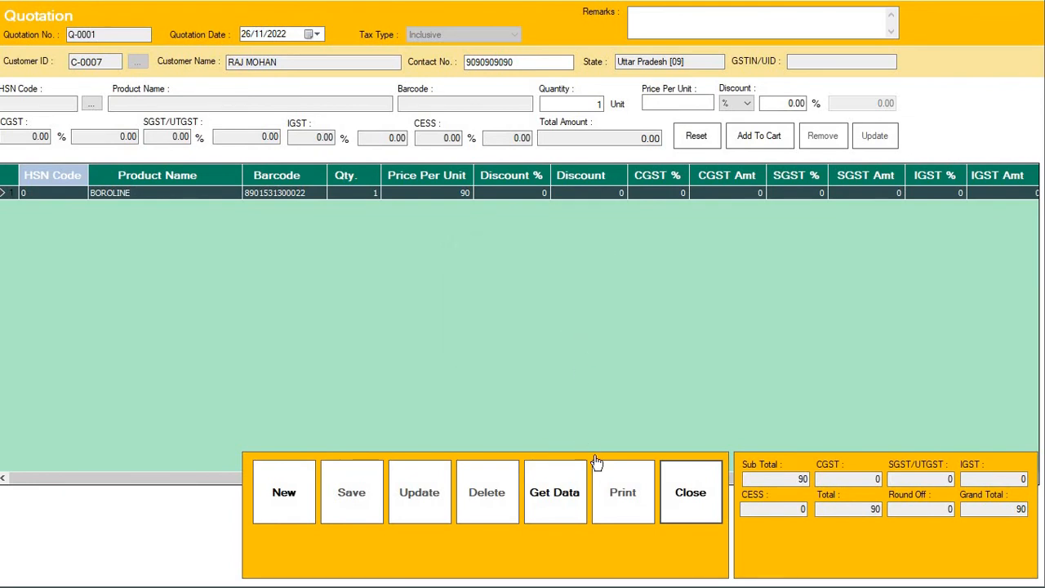
left_click(624, 496)
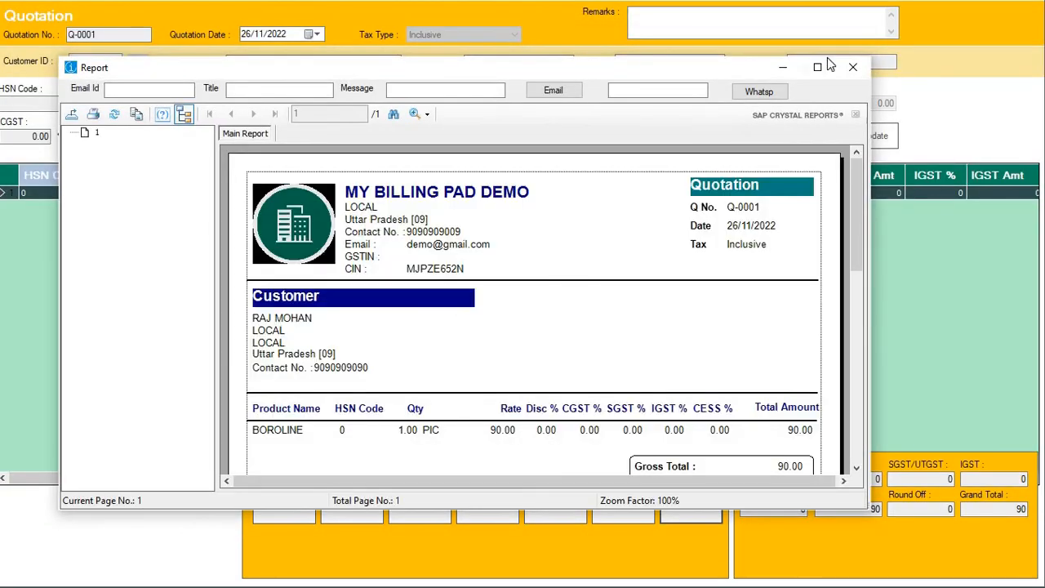
left_click(818, 67)
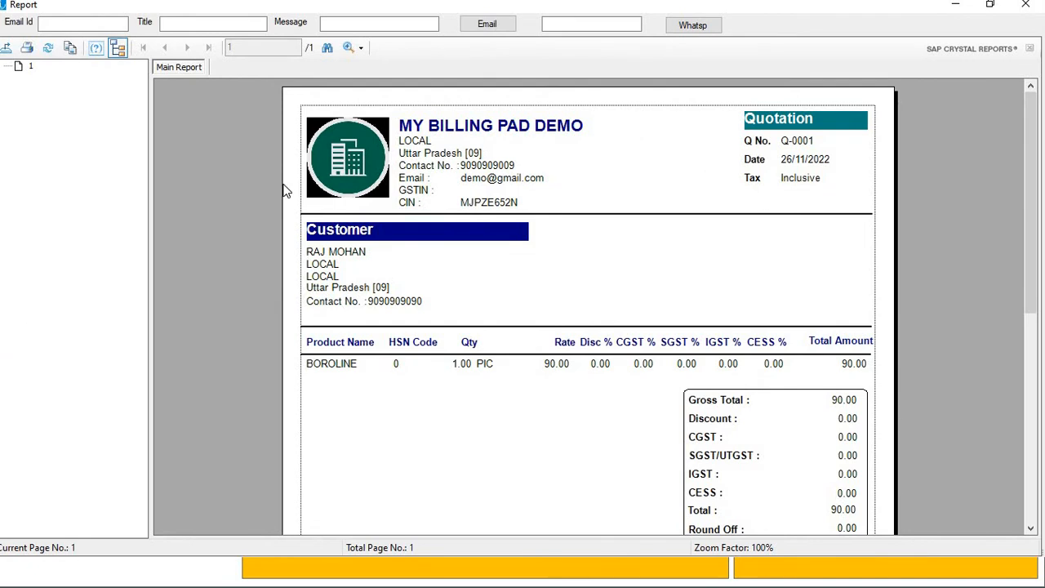
left_click(1026, 5)
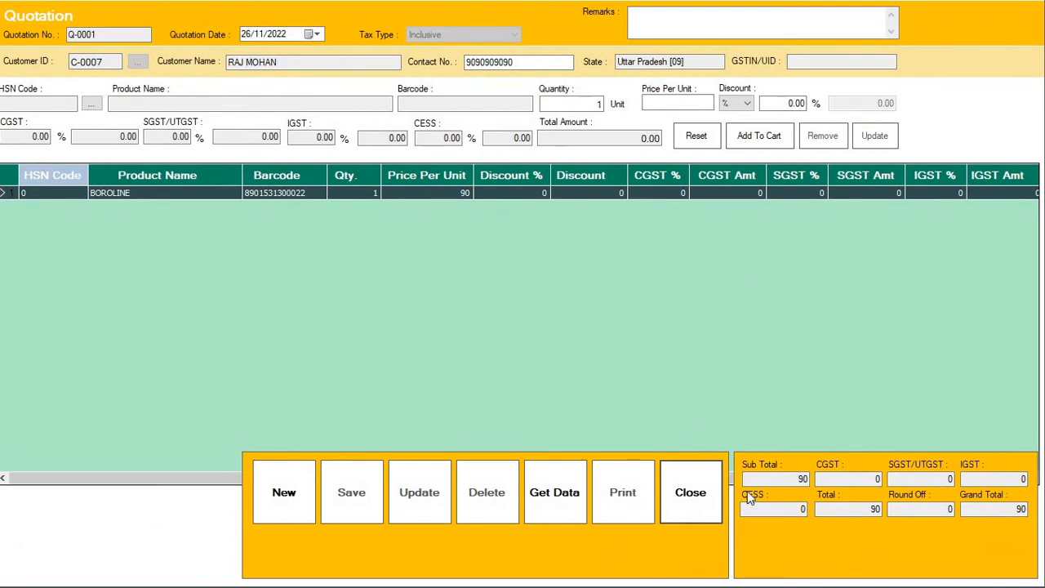
left_click(691, 494)
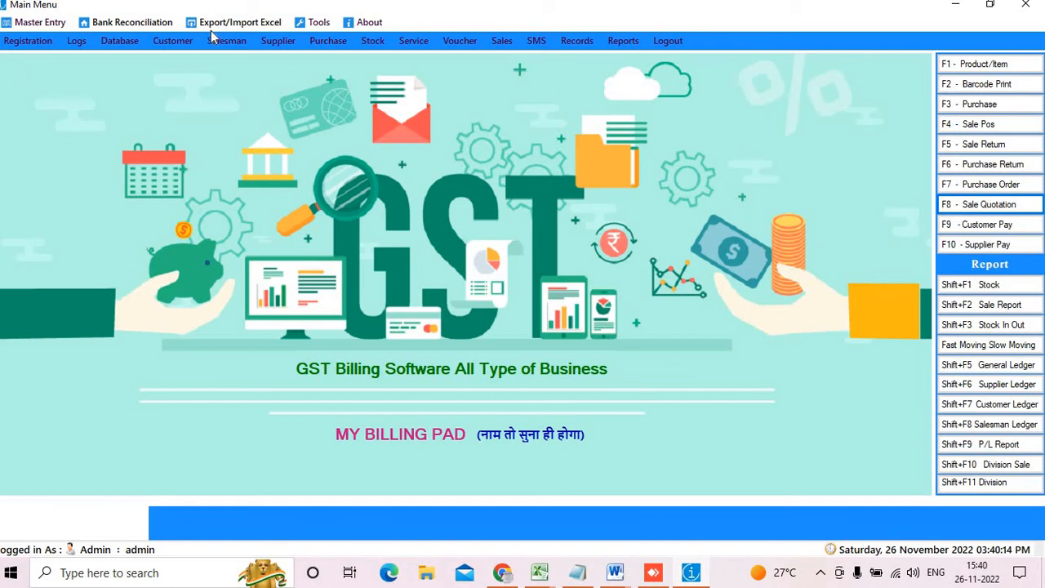
left_click(40, 24)
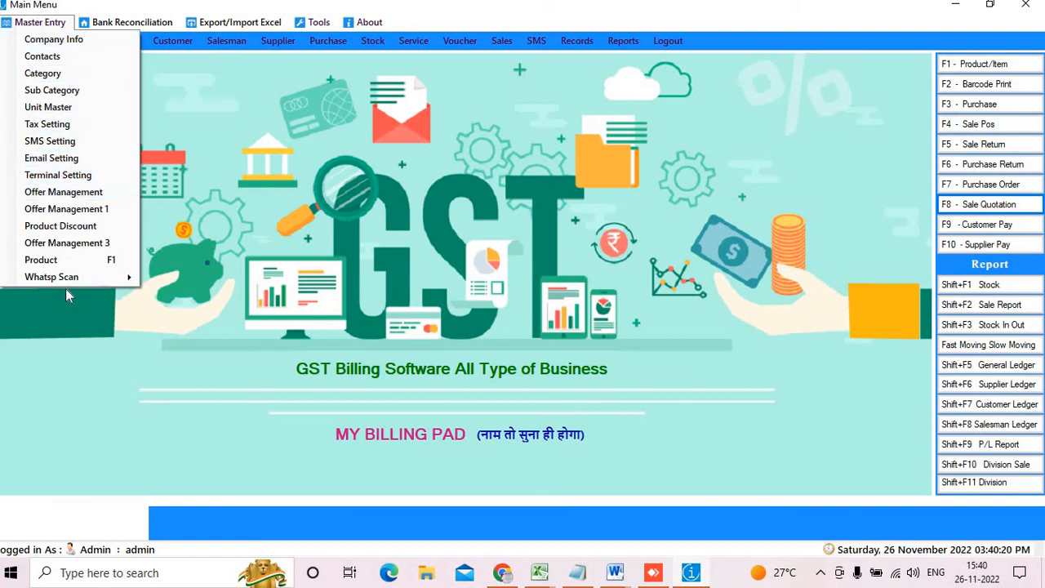
mouse_move(130, 22)
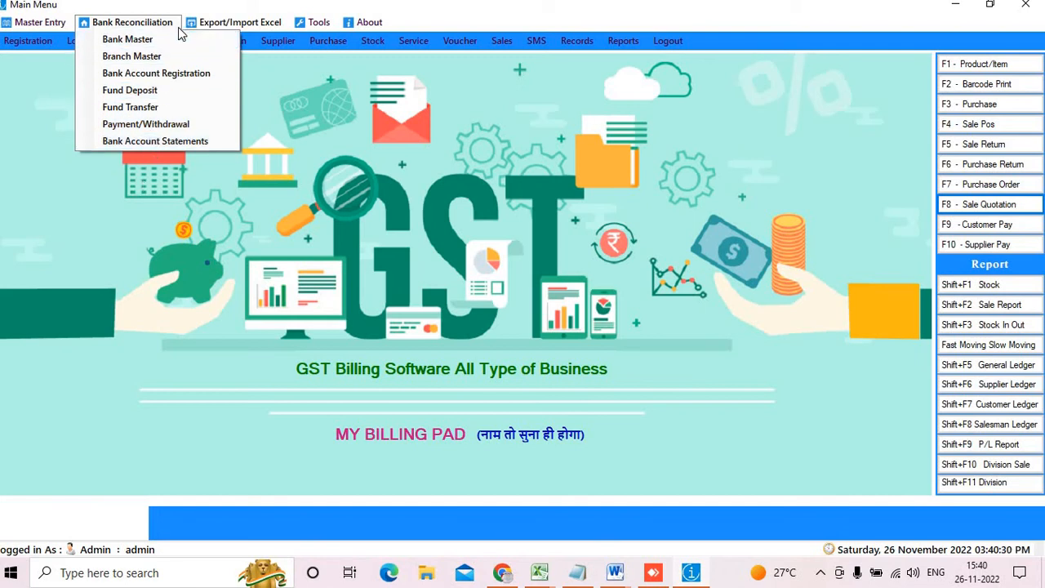
mouse_move(232, 23)
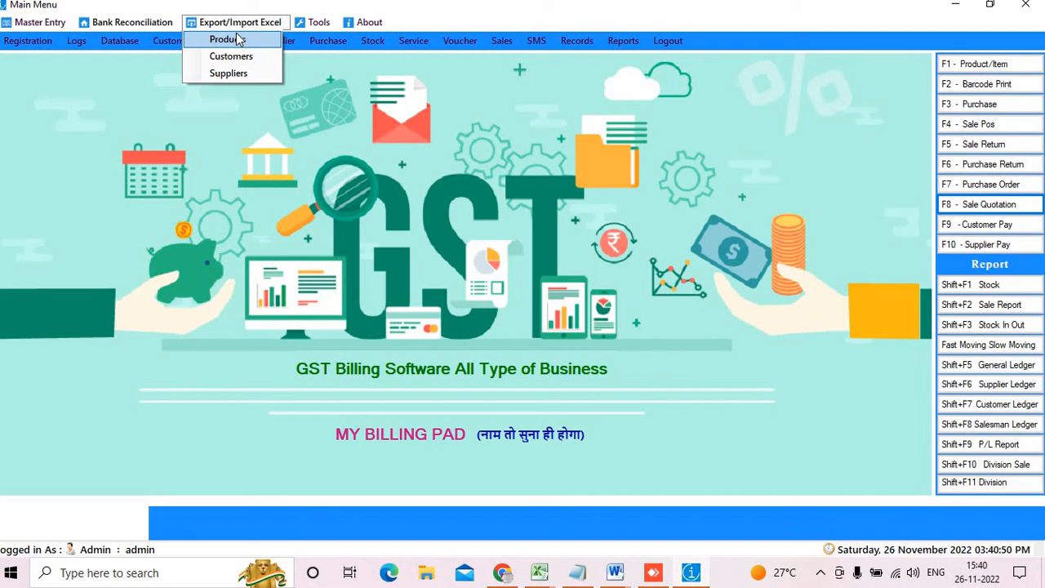
left_click(362, 79)
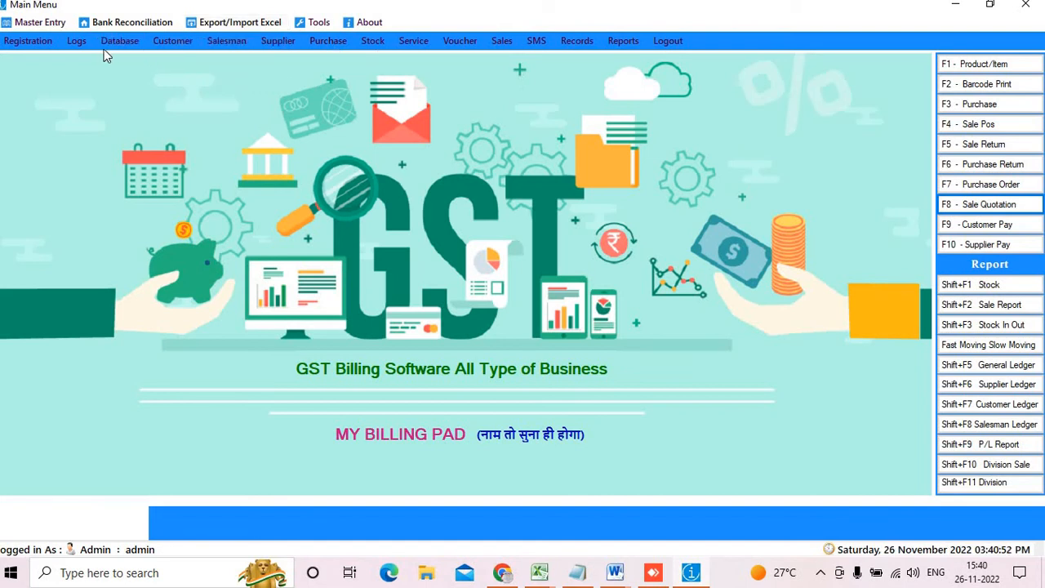
Open Registration to show the three registered user accounts and their user types
left_click(32, 46)
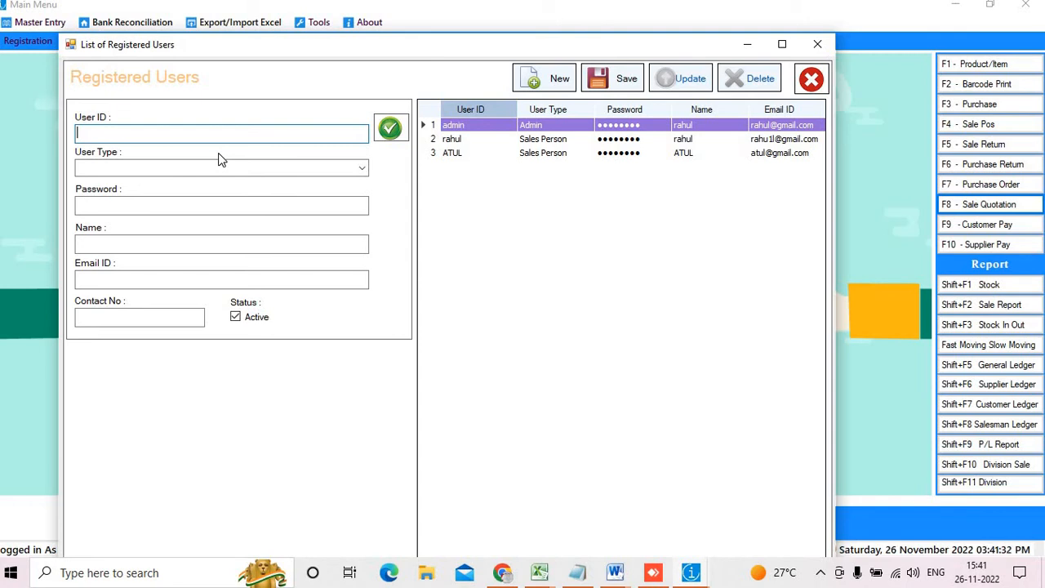
Check the User Type dropdown roles, then close the registered users list unchanged
left_click(362, 171)
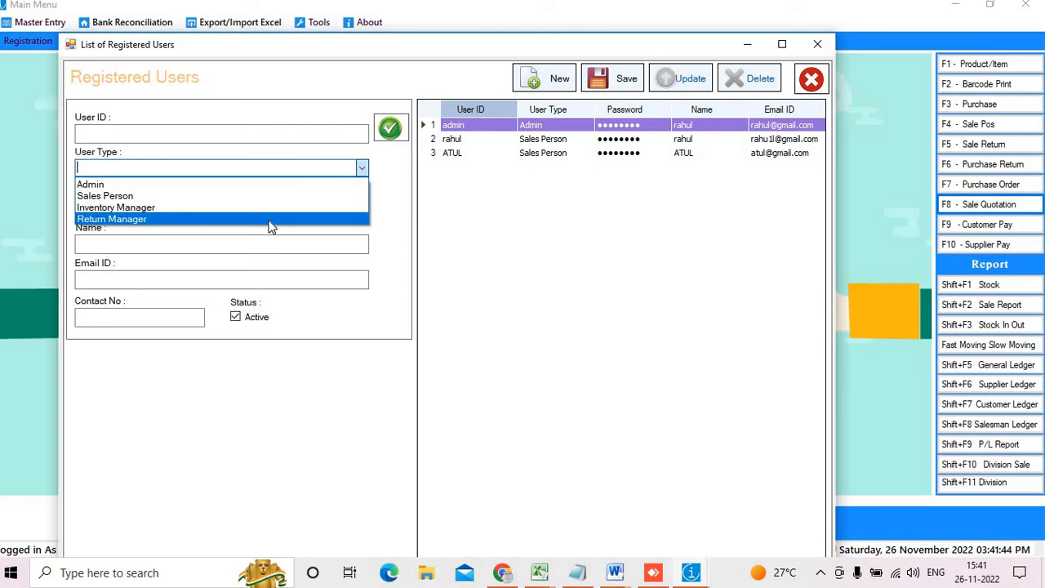
left_click(299, 336)
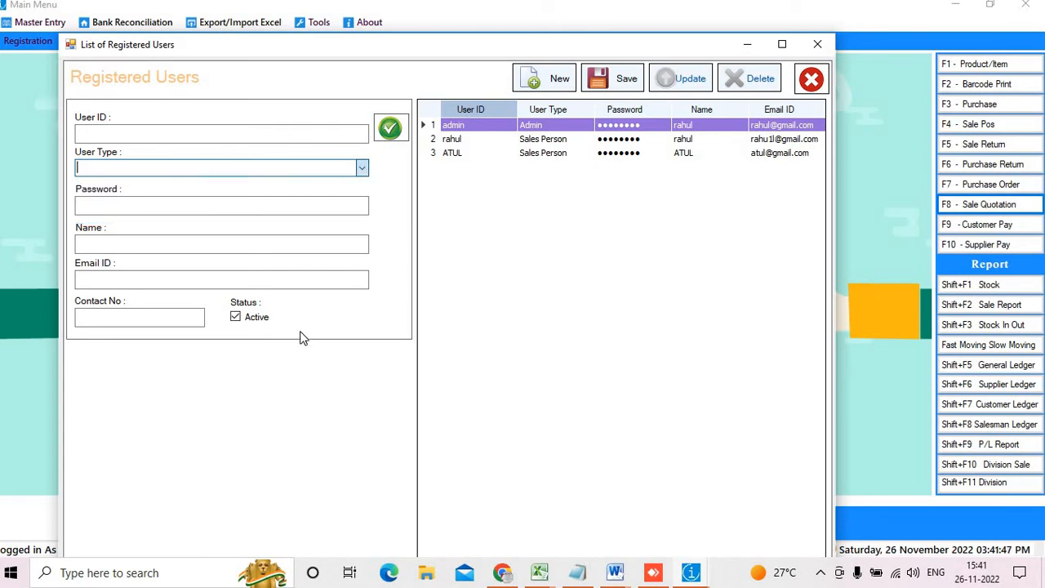
left_click(813, 80)
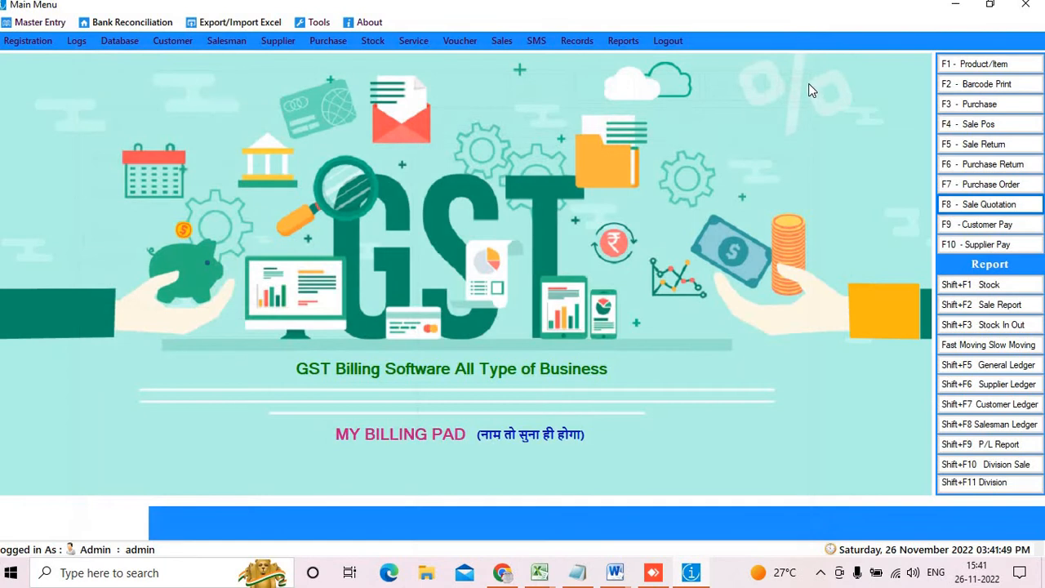
left_click(78, 42)
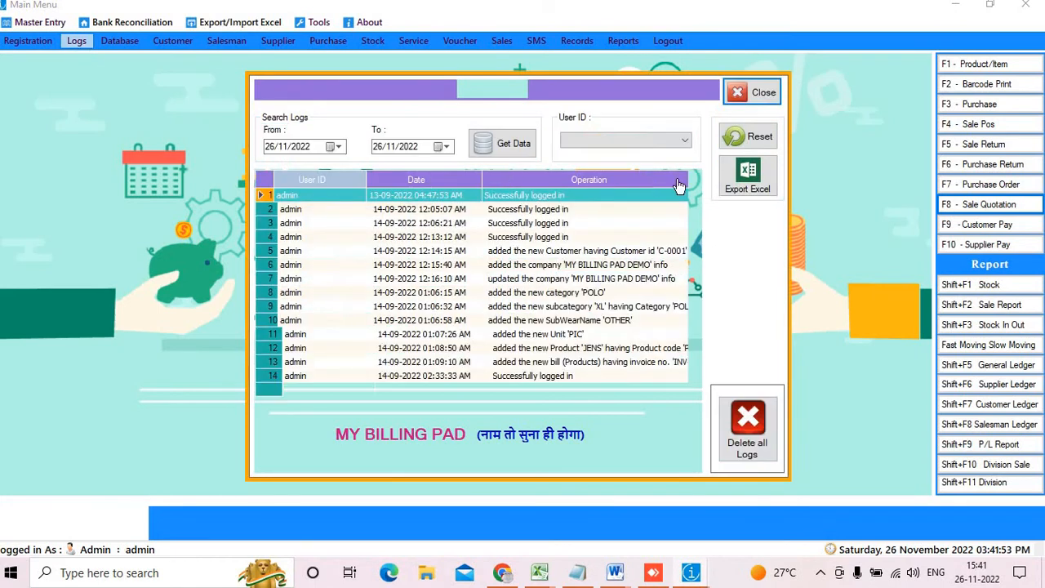
left_click(514, 151)
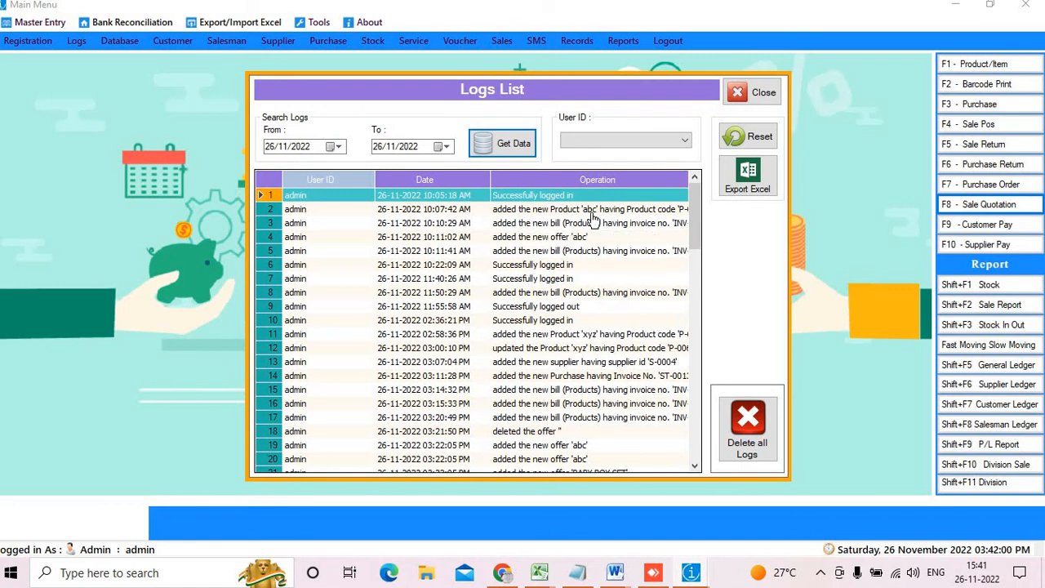
scroll(618, 273, "down", 13)
scroll(618, 278, "down", 9)
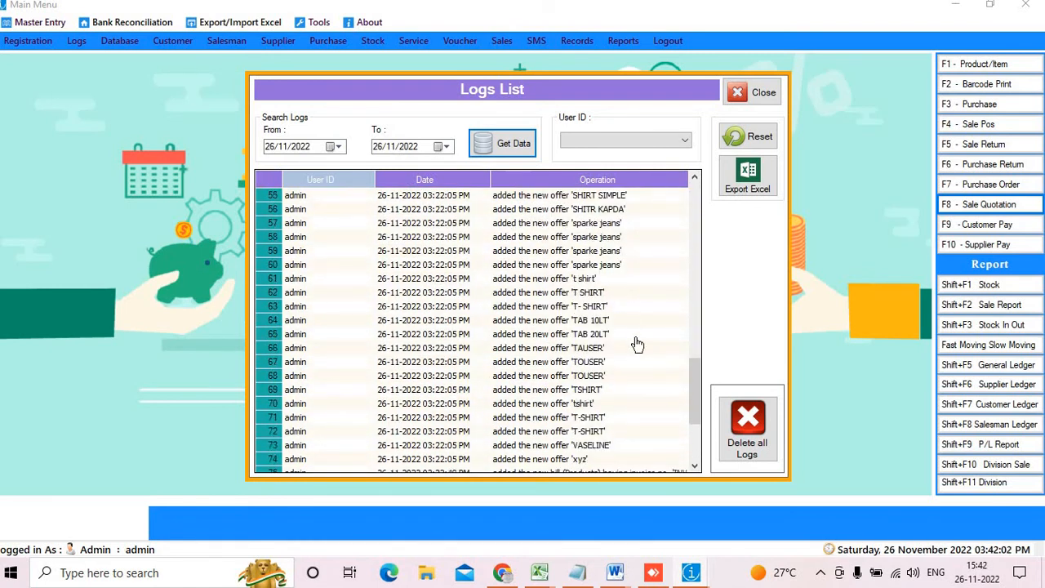
scroll(630, 320, "up", 18)
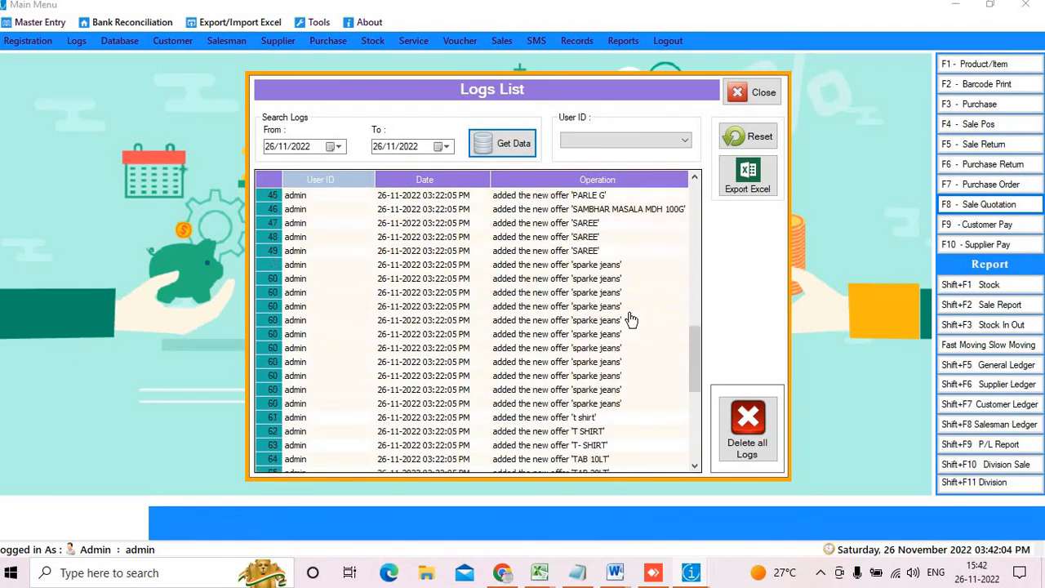
scroll(630, 320, "up", 4)
scroll(632, 278, "down", 6)
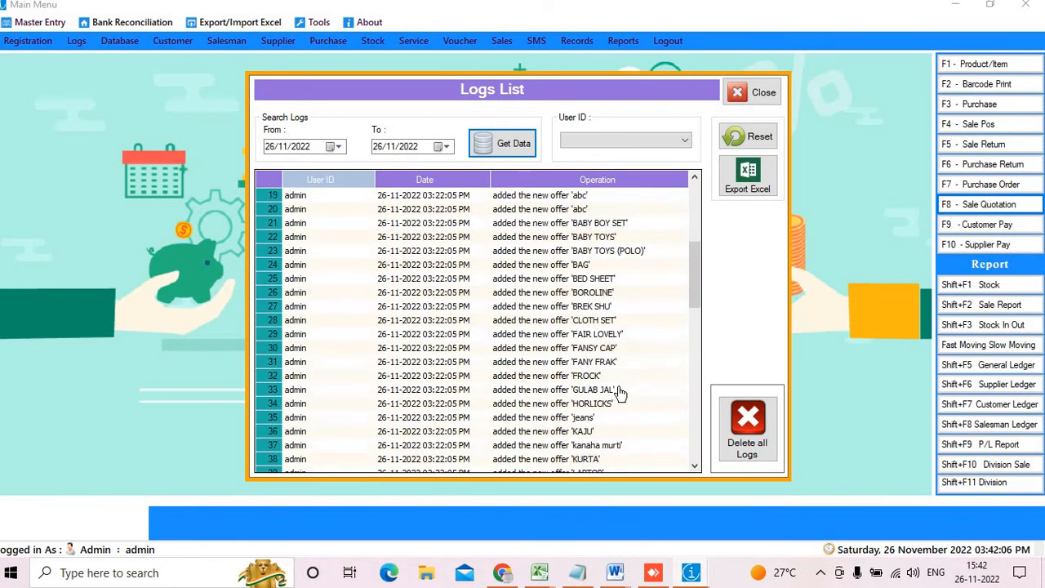
left_click(586, 322)
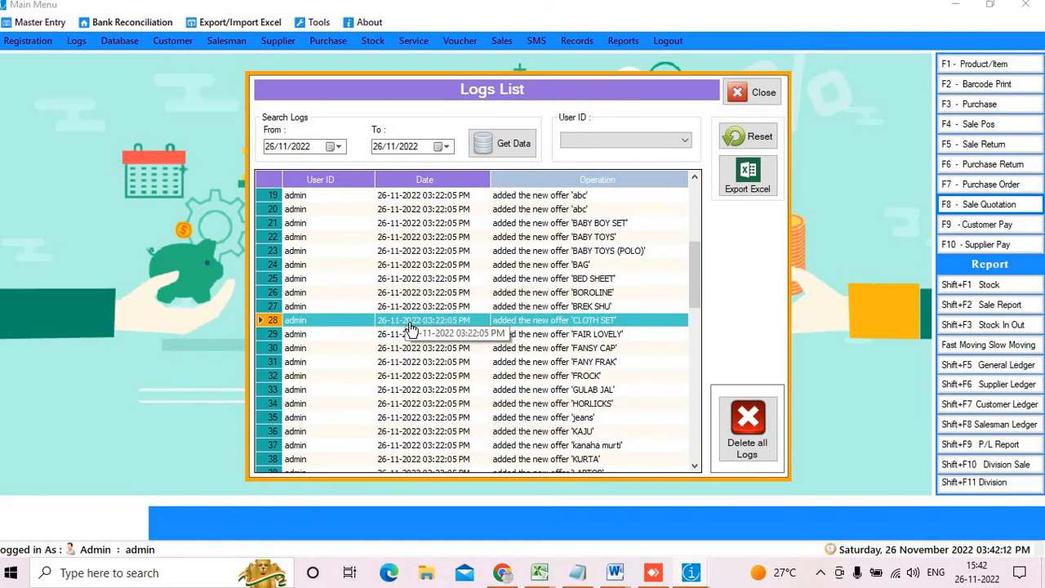
left_click(763, 93)
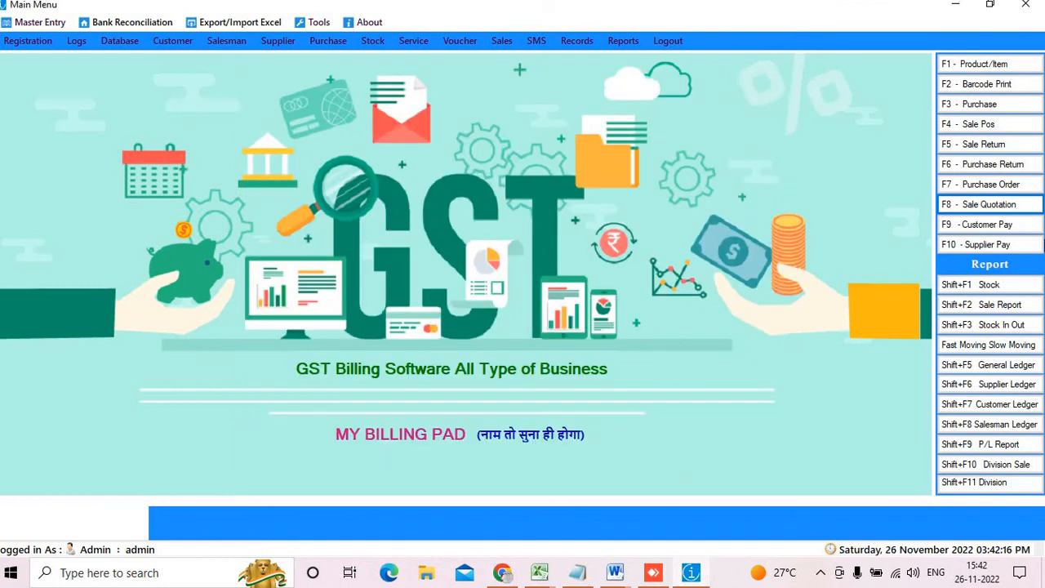
Open and close the Salesman Entry form (next ID SM-0002), then start POS invoice INV-0198
left_click(115, 40)
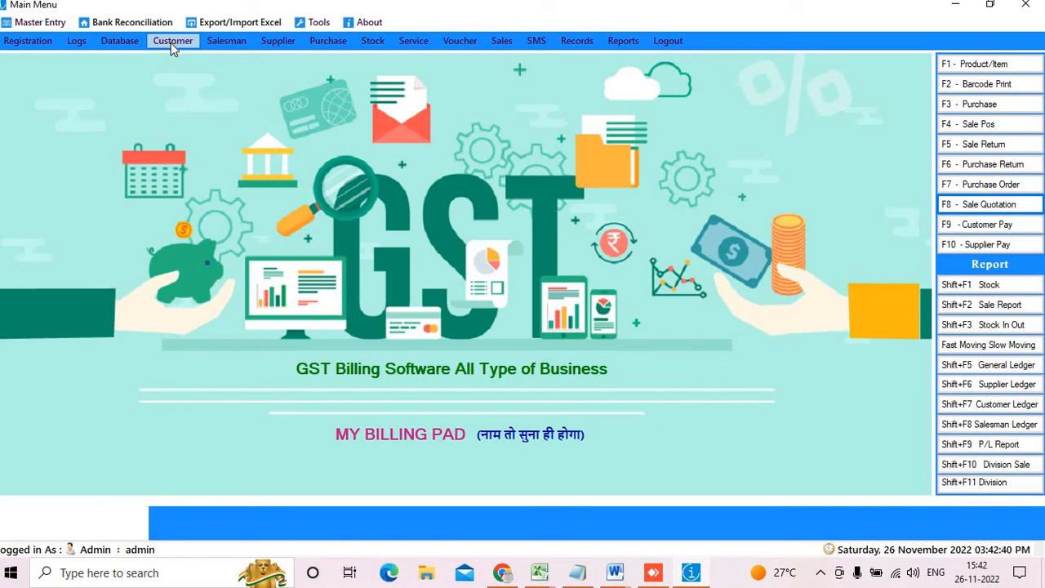
left_click(214, 44)
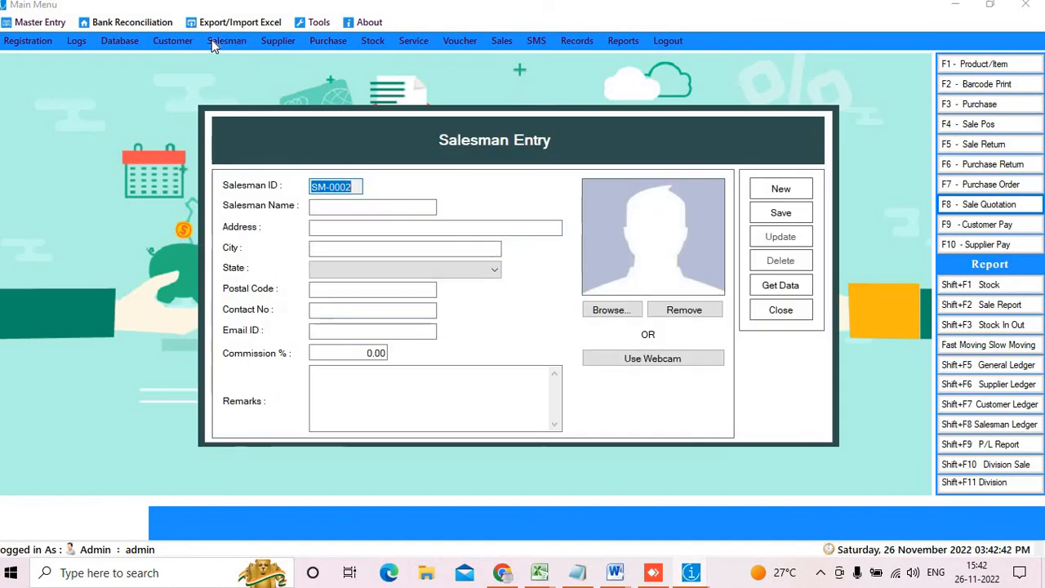
left_click(780, 310)
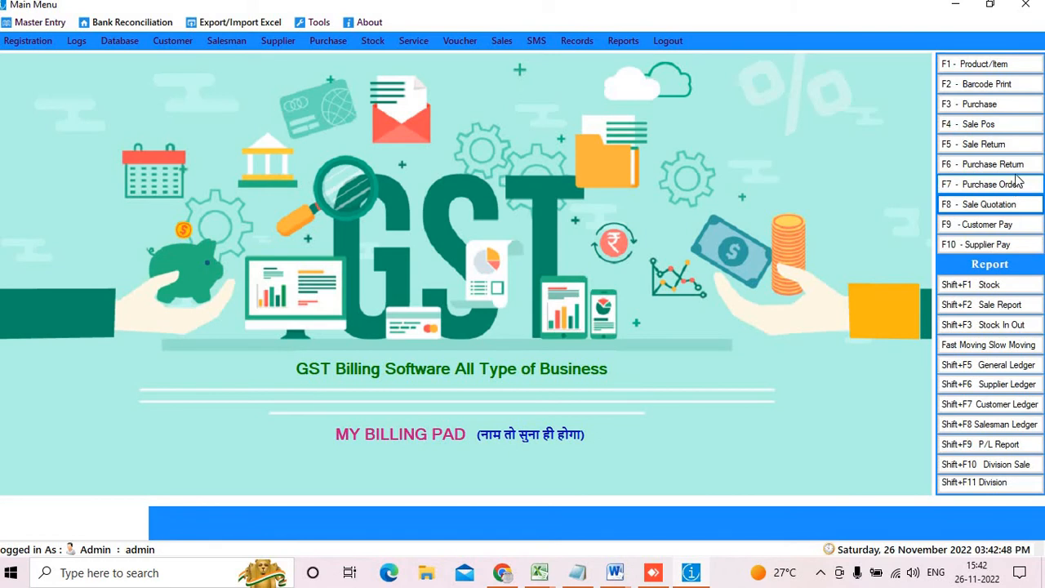
left_click(995, 123)
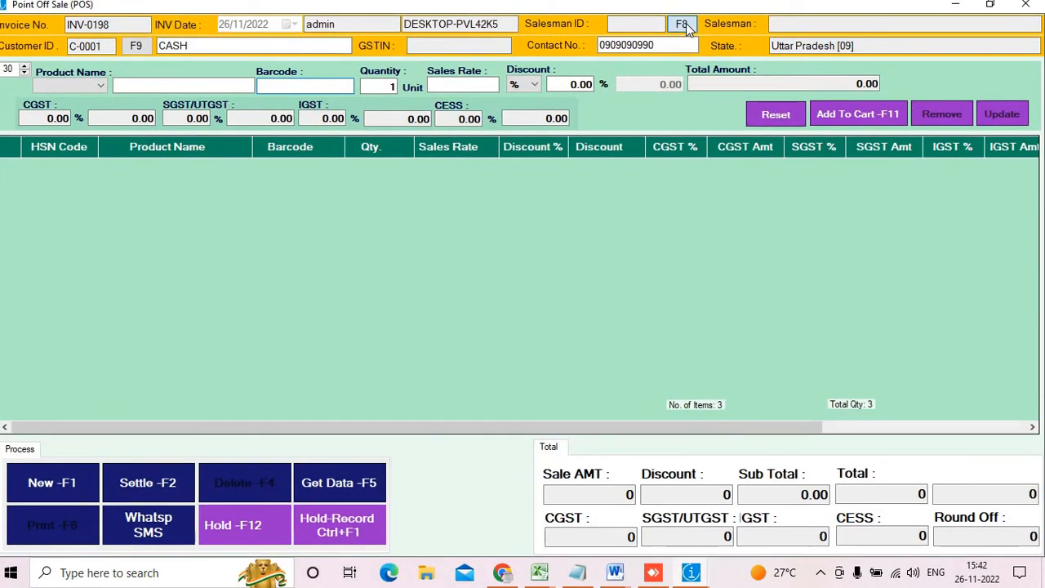
Assign the listed salesman and add SAMBHAR MASALA by barcode 0001 to the bill
left_click(685, 26)
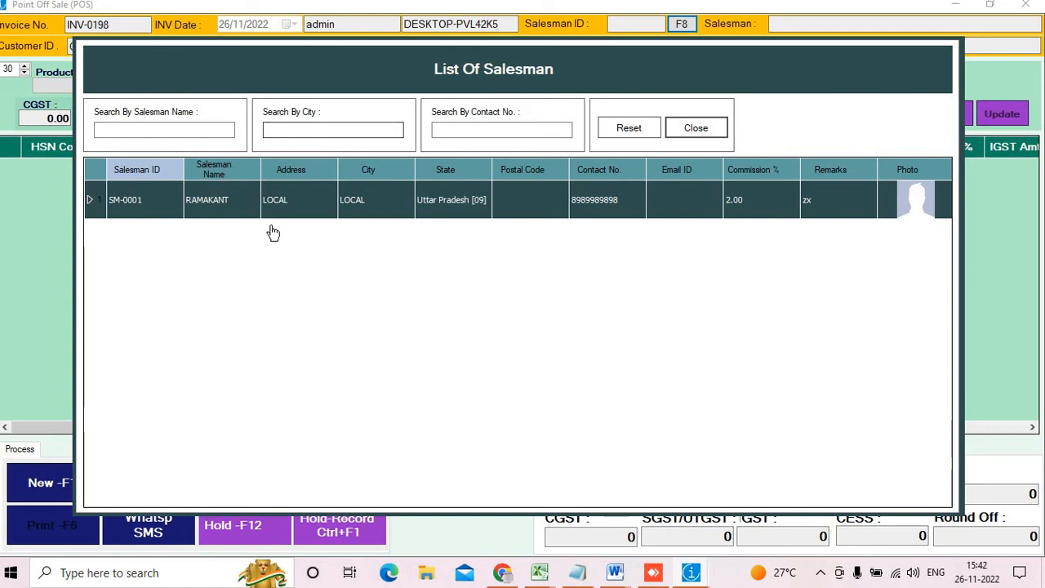
double_click(295, 212)
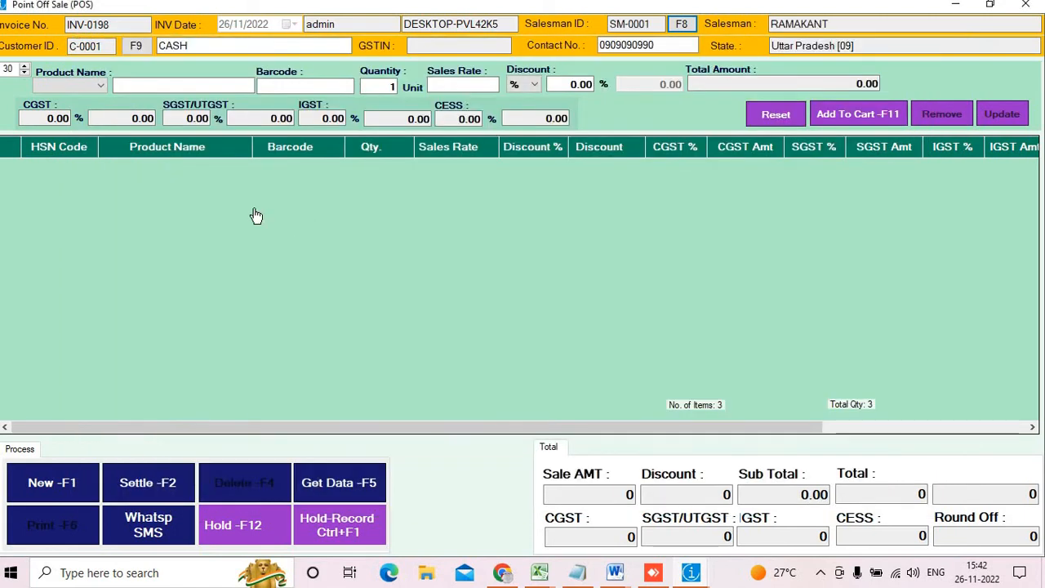
left_click(310, 86)
type("0001")
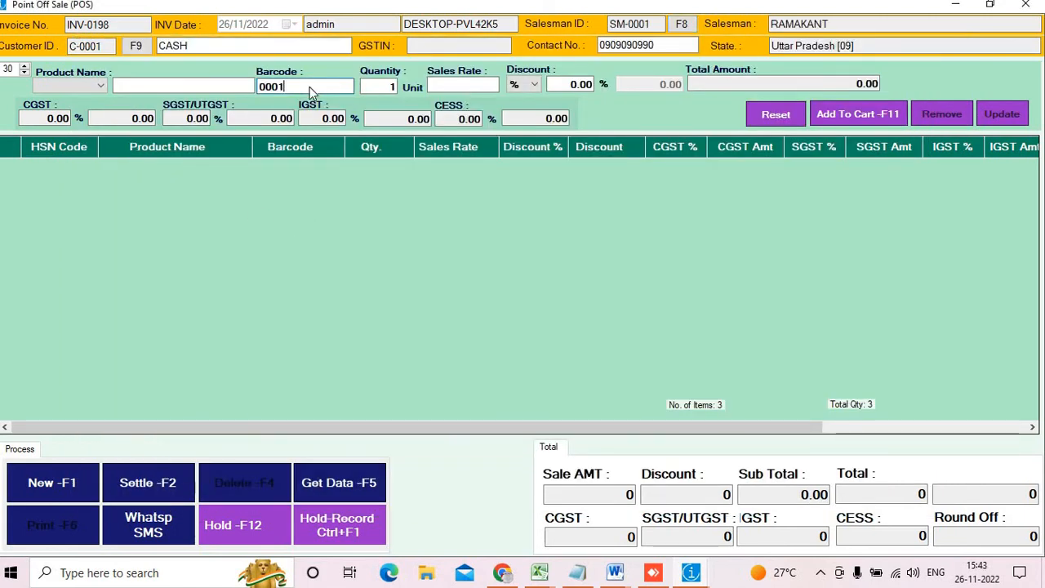
key("Return")
key("Return")
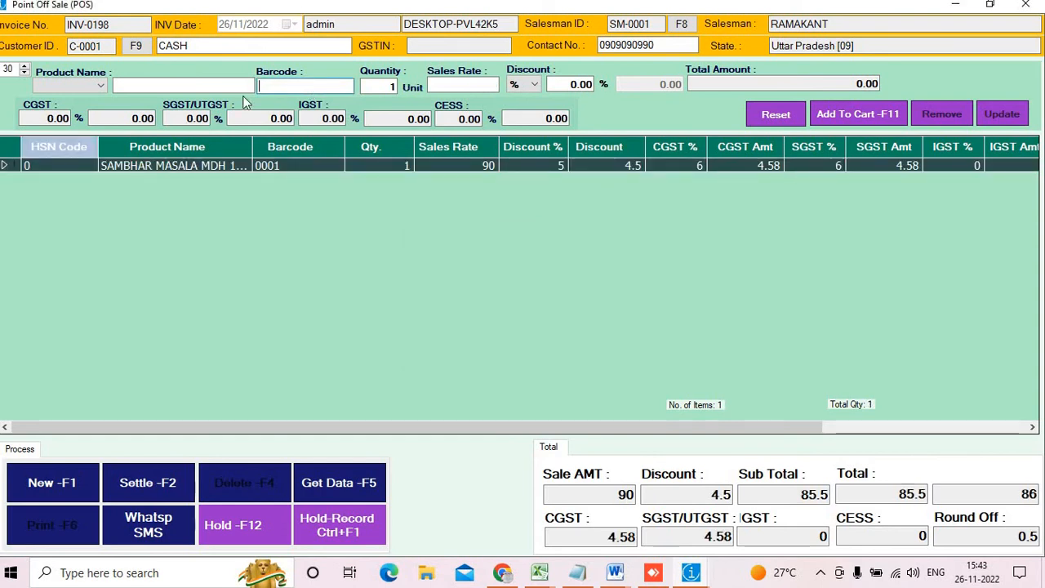
Add xyz by name search and open payment settlement for the 798 total
left_click(189, 81)
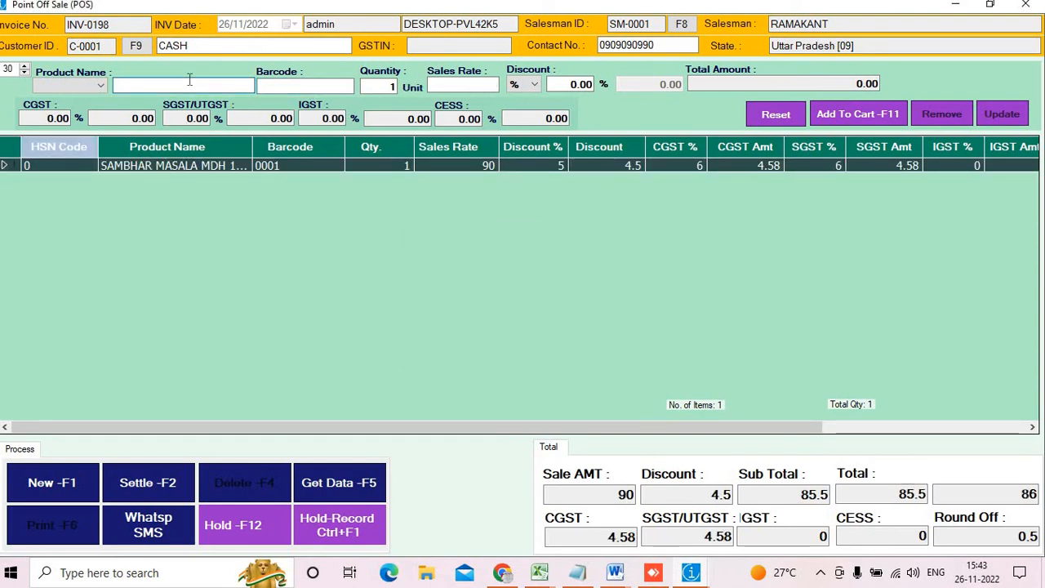
type("xyz")
key("Return")
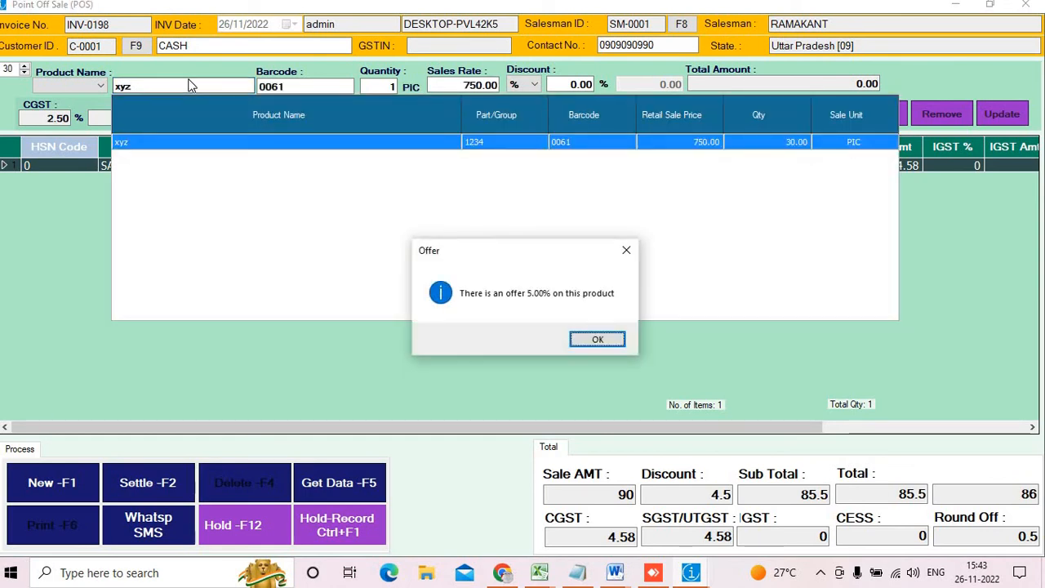
key("Return")
key("Return")
key("Return")
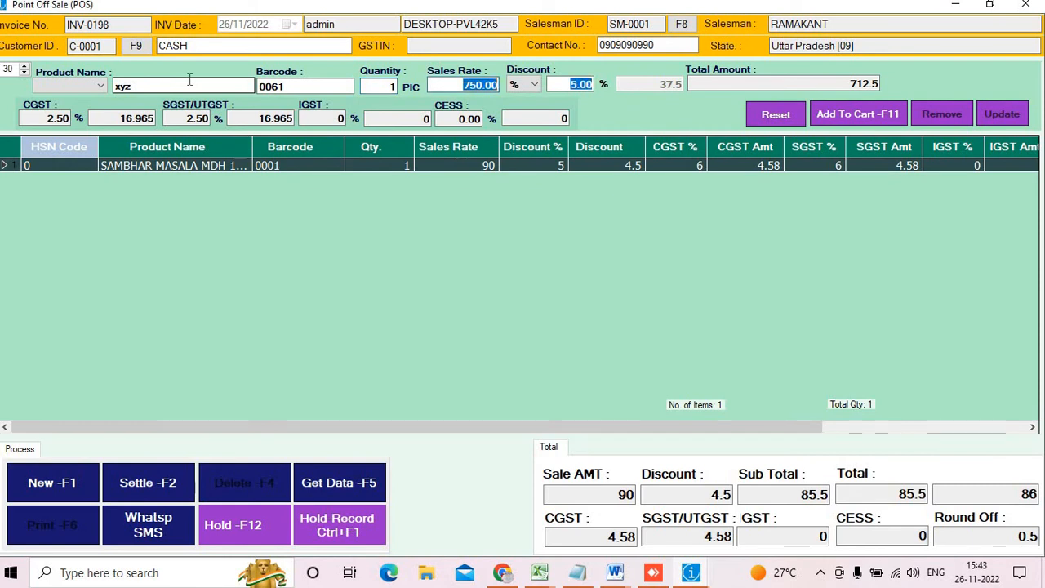
key("Return")
key("Return")
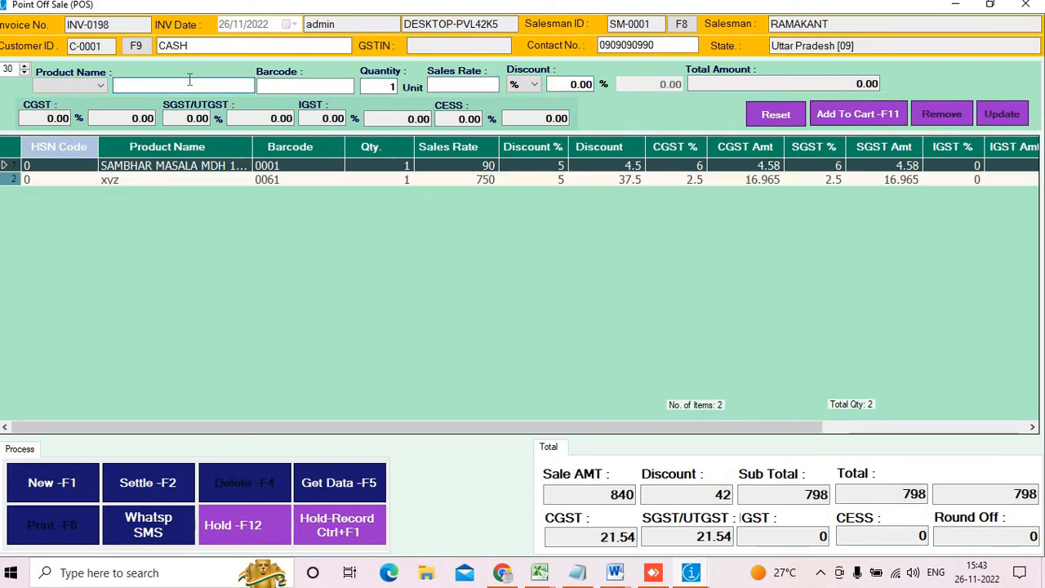
left_click(100, 85)
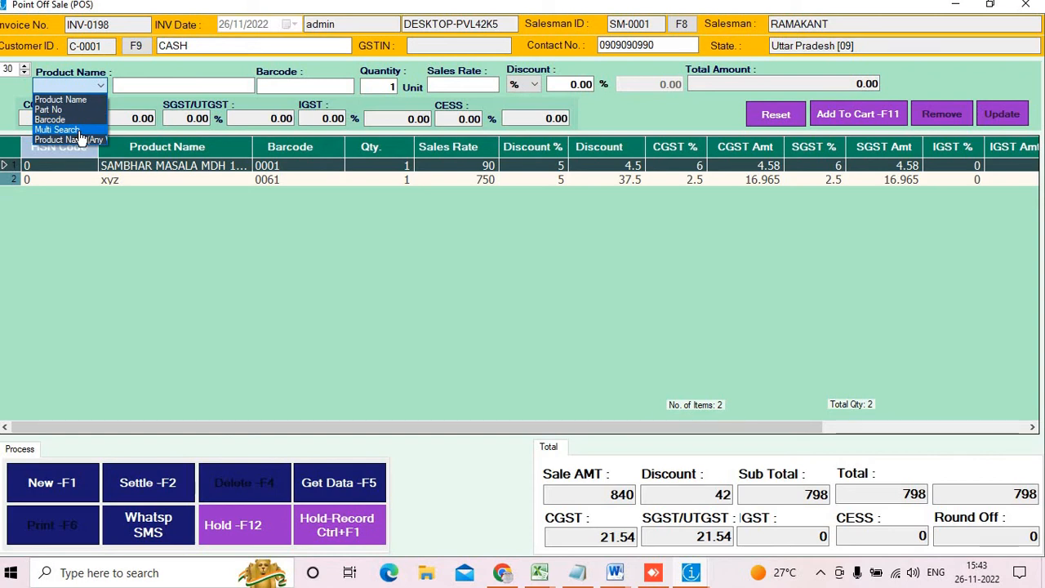
left_click(244, 247)
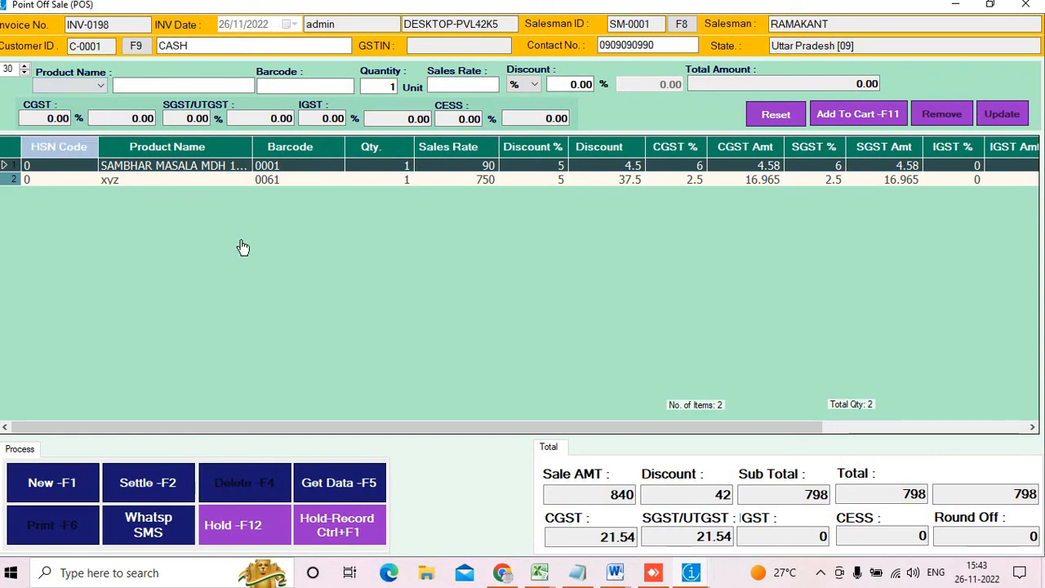
left_click(147, 483)
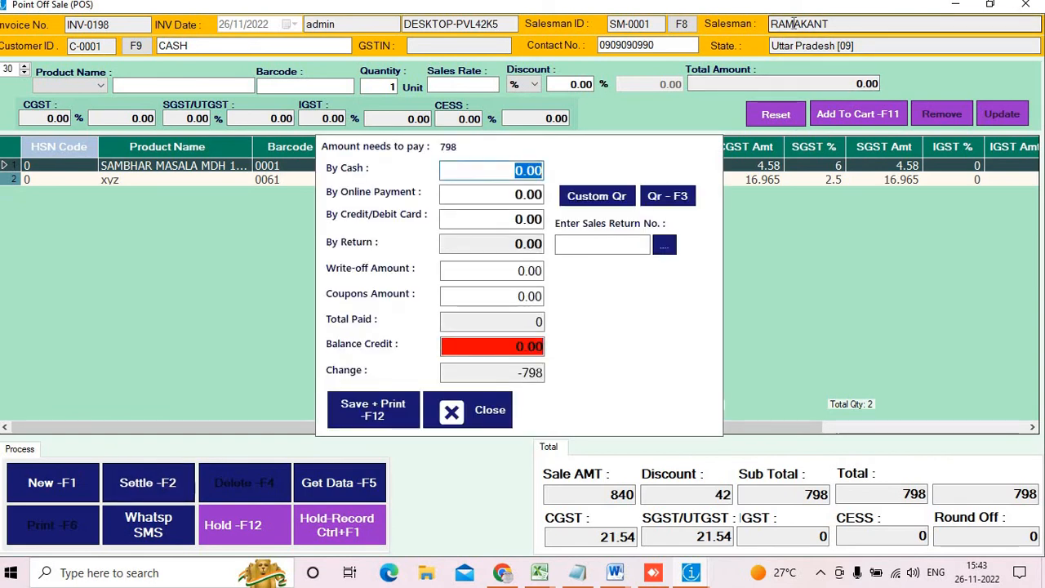
Pay INV-0198 with 800 cash (2 change), save and print it, then exit to the main menu
type("800")
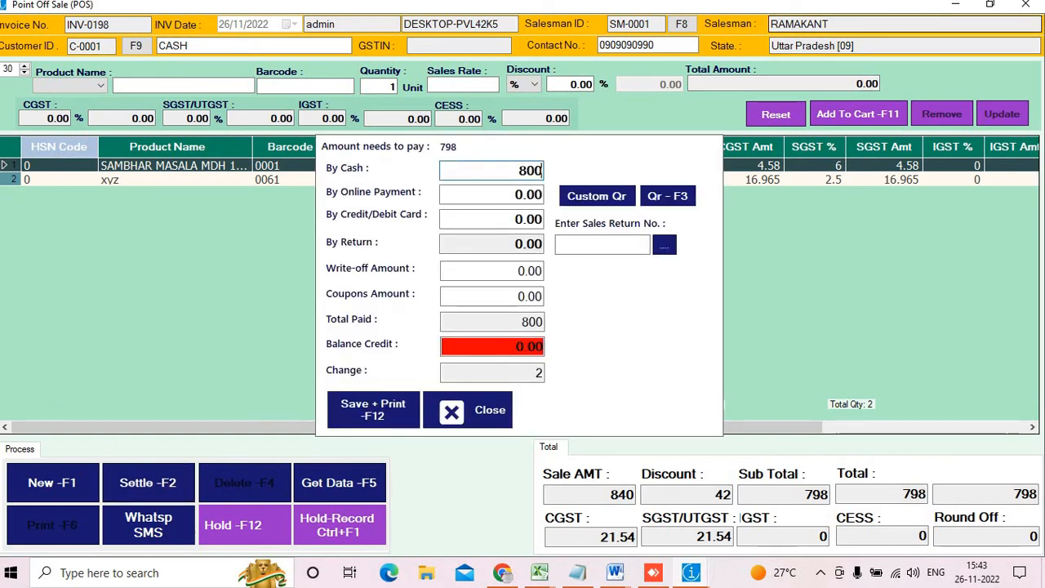
key("Tab")
key("Tab")
key("Tab")
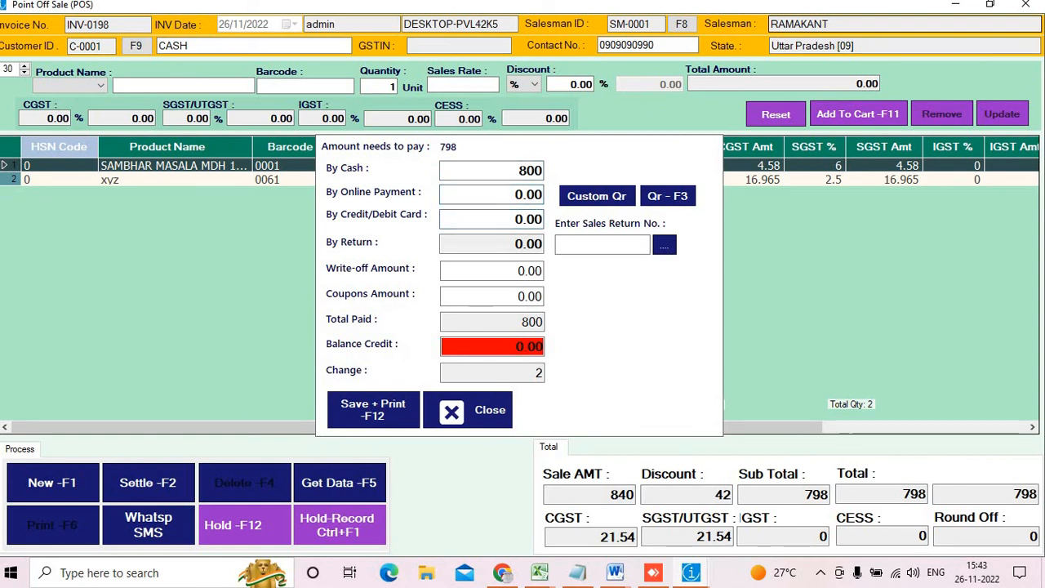
key("Return")
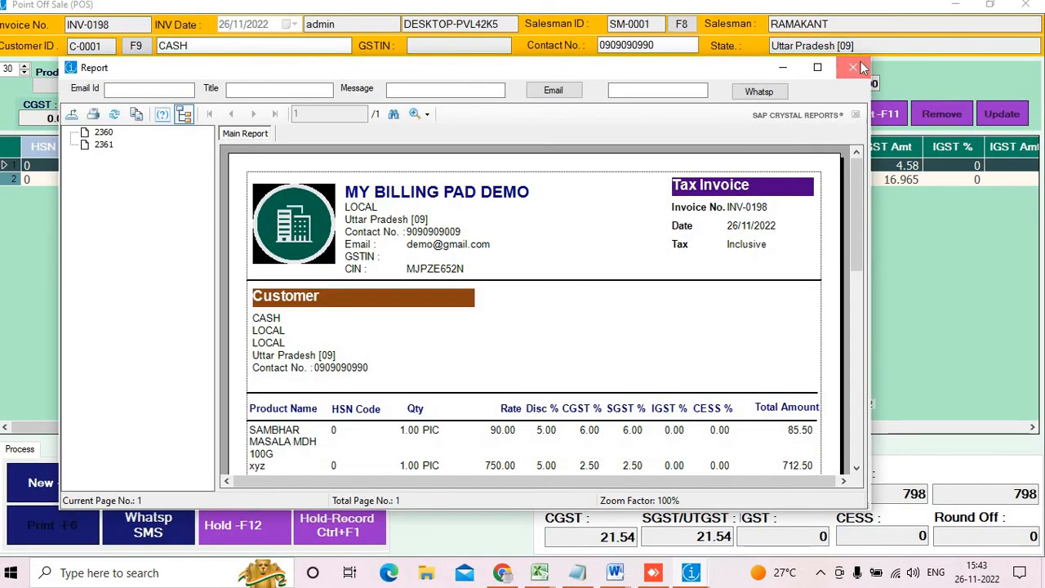
left_click(853, 67)
key("Escape")
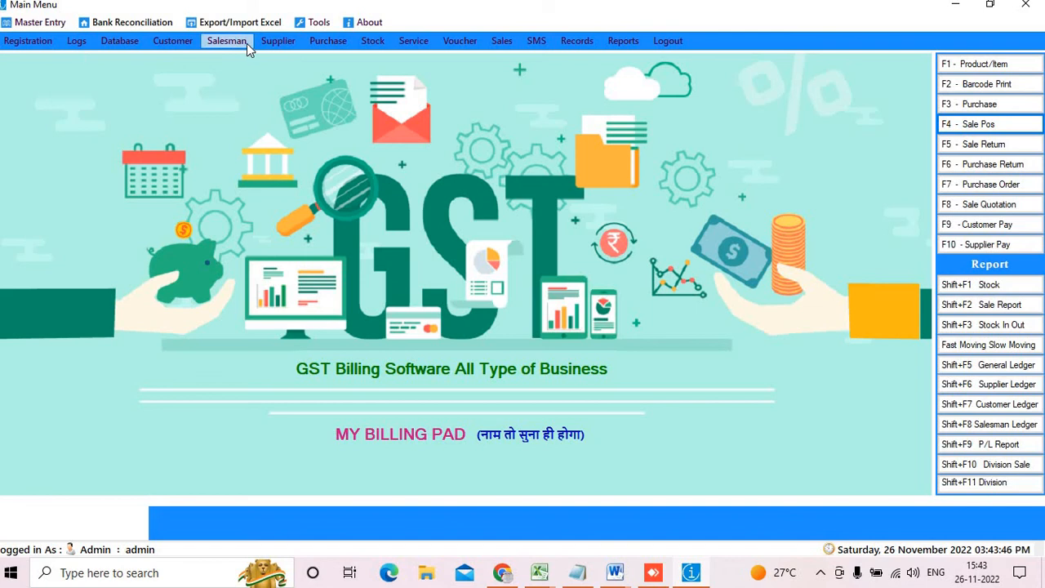
left_click(1026, 425)
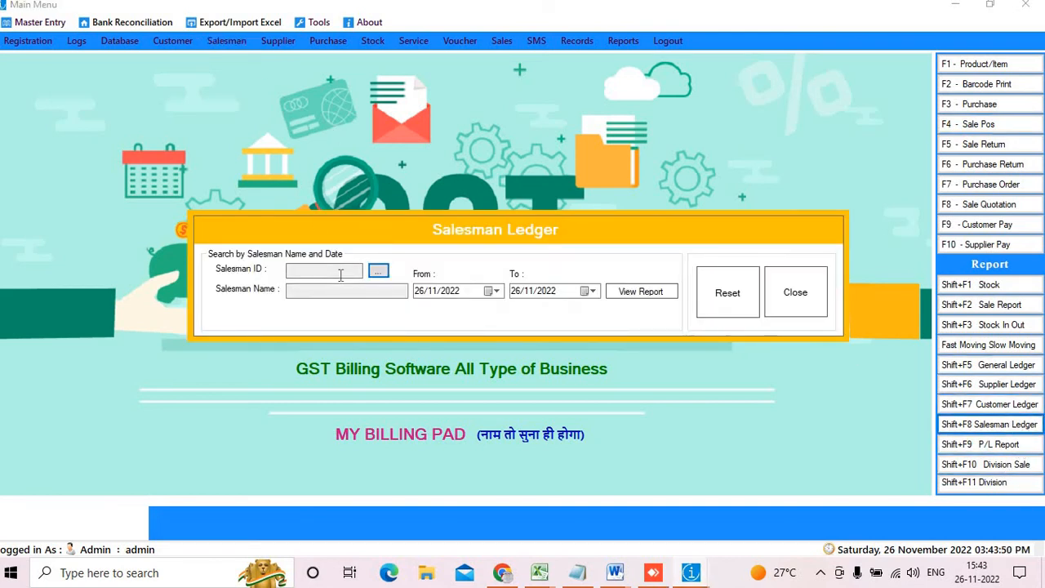
left_click(378, 270)
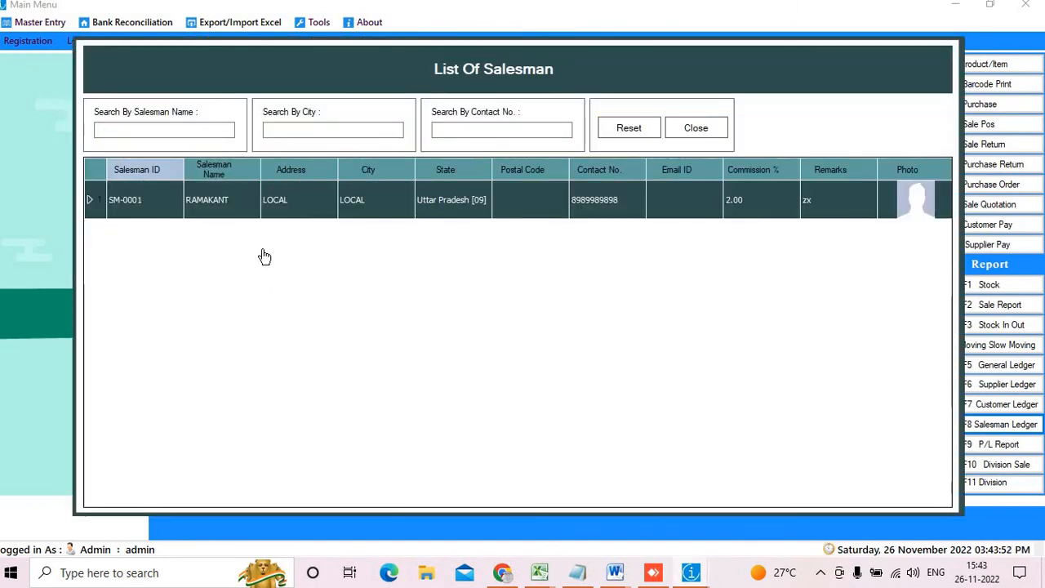
double_click(304, 198)
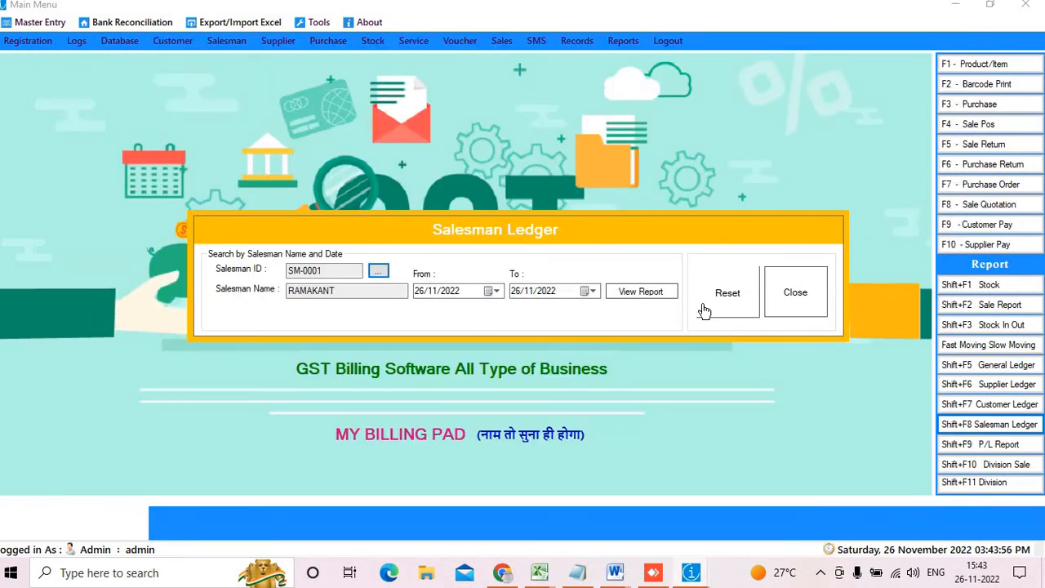
left_click(659, 299)
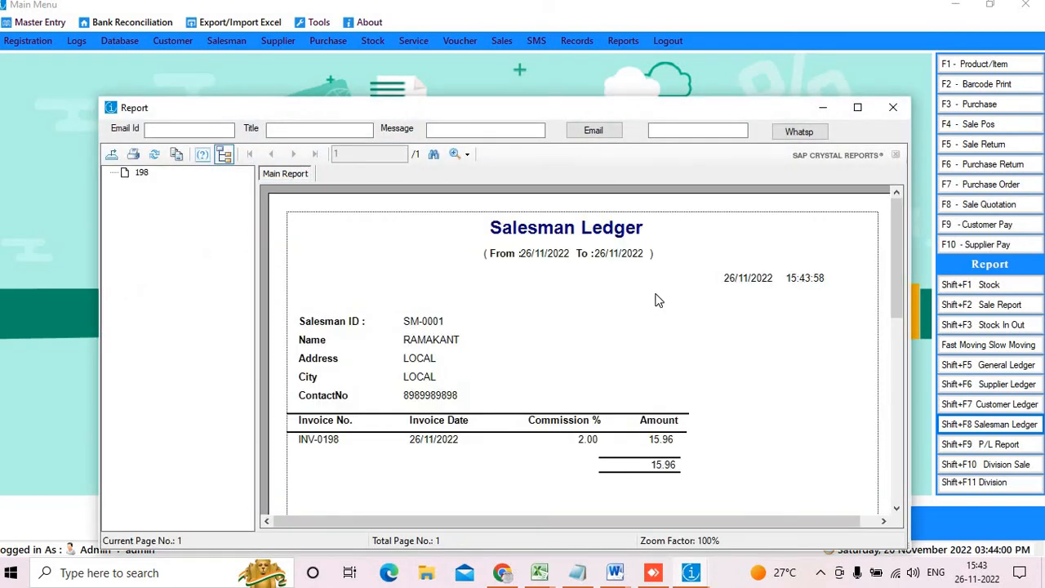
left_click(897, 109)
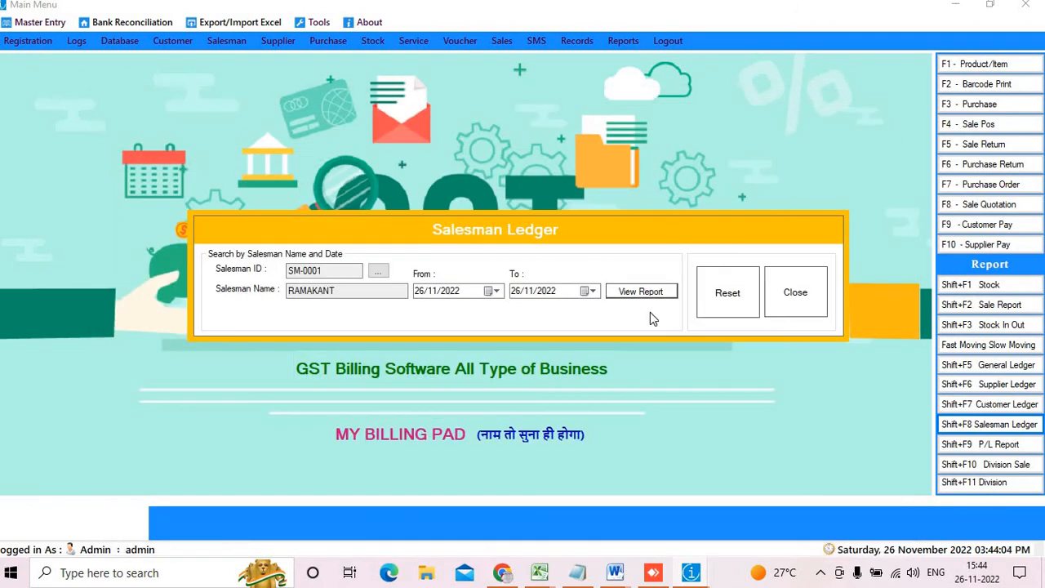
left_click(797, 290)
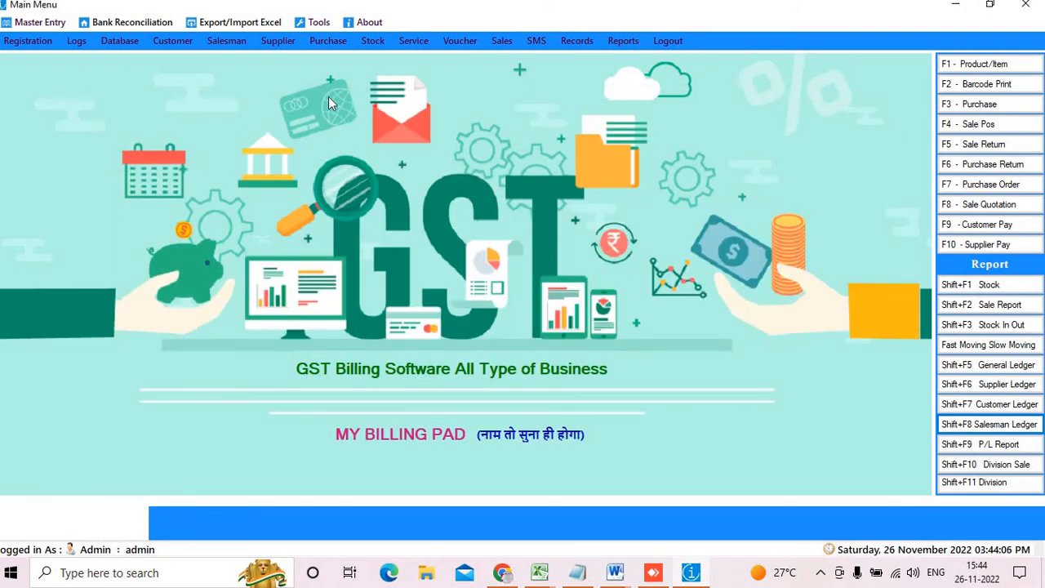
Open Purchase > Stock > Stock In and scroll through the product quantities and amounts
left_click(327, 41)
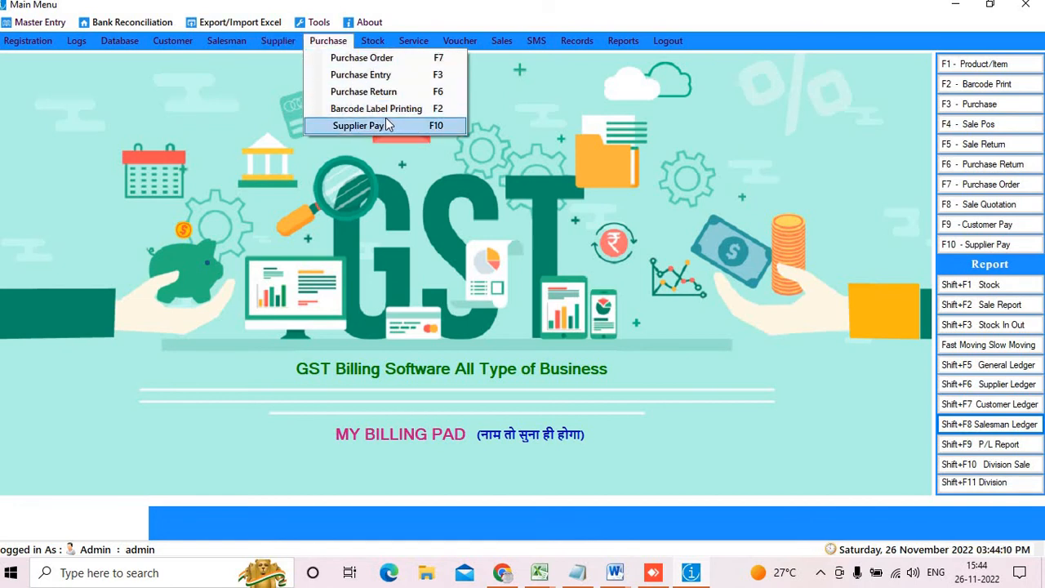
mouse_move(385, 40)
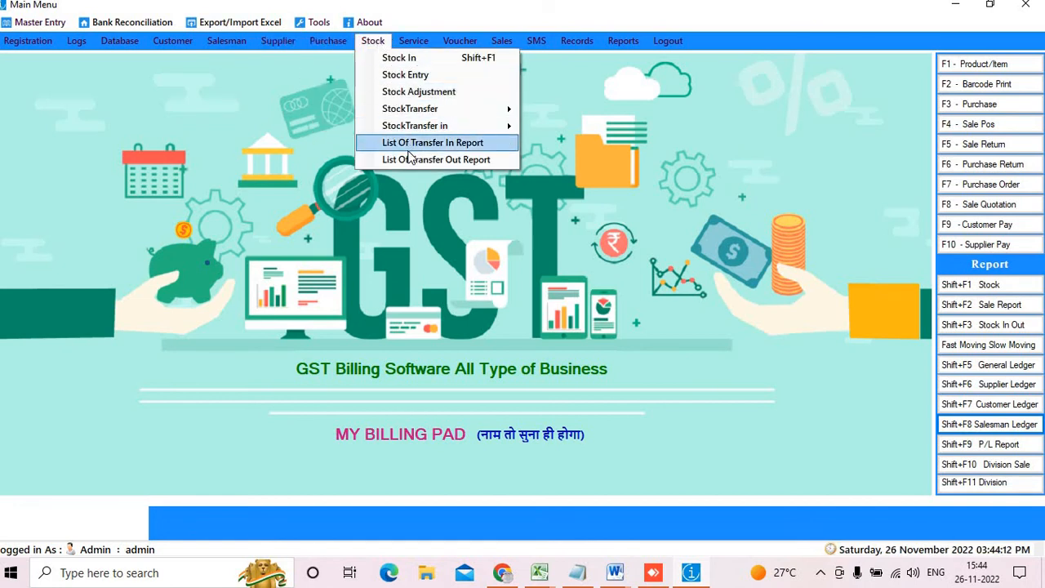
left_click(416, 57)
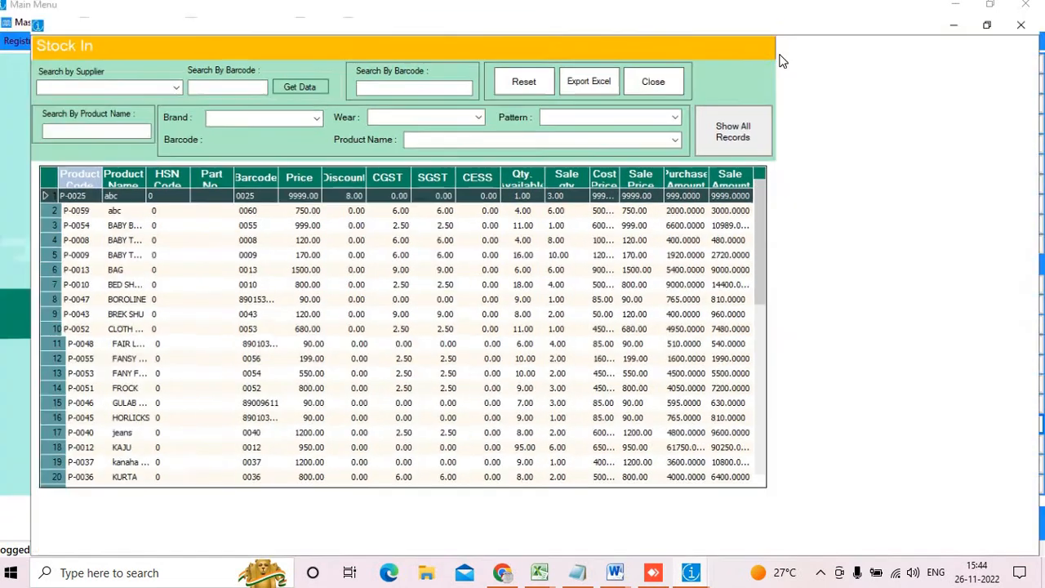
scroll(620, 279, "down", 5)
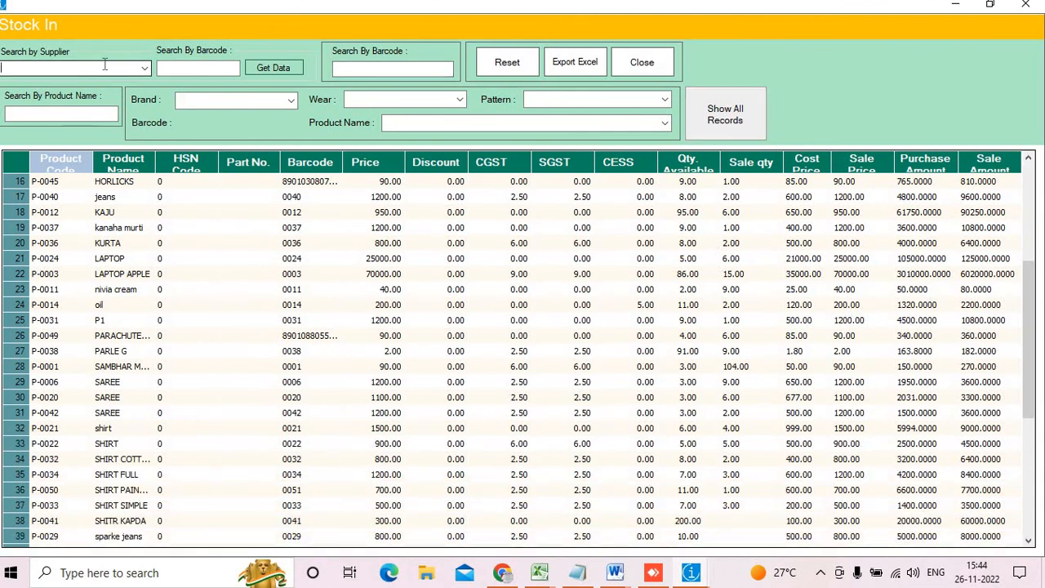
Filter Stock In by one supplier and highlight its 174.00 quantity and 87790.0000 purchase totals
left_click(144, 67)
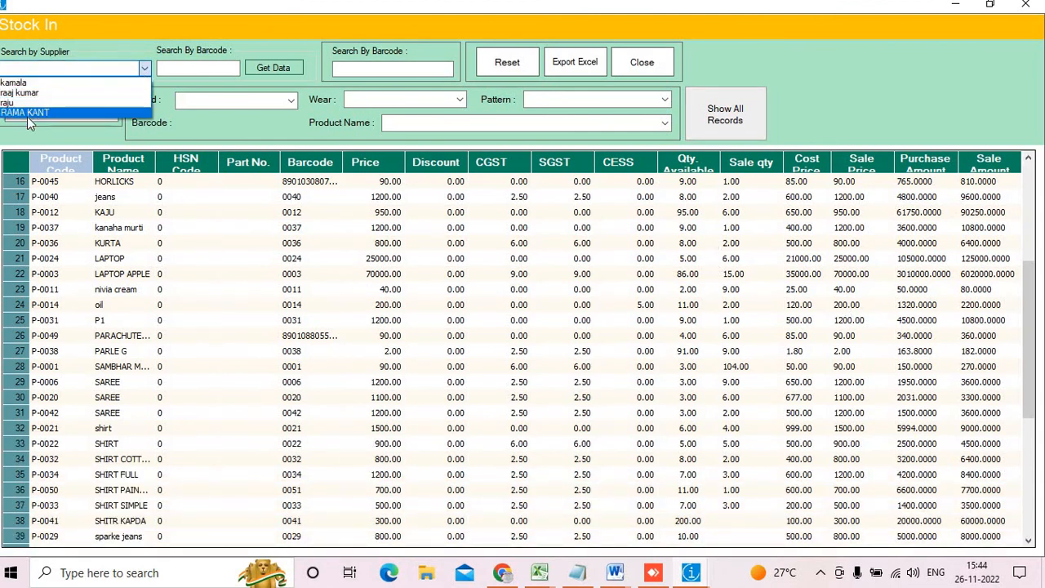
left_click(27, 113)
left_click(266, 68)
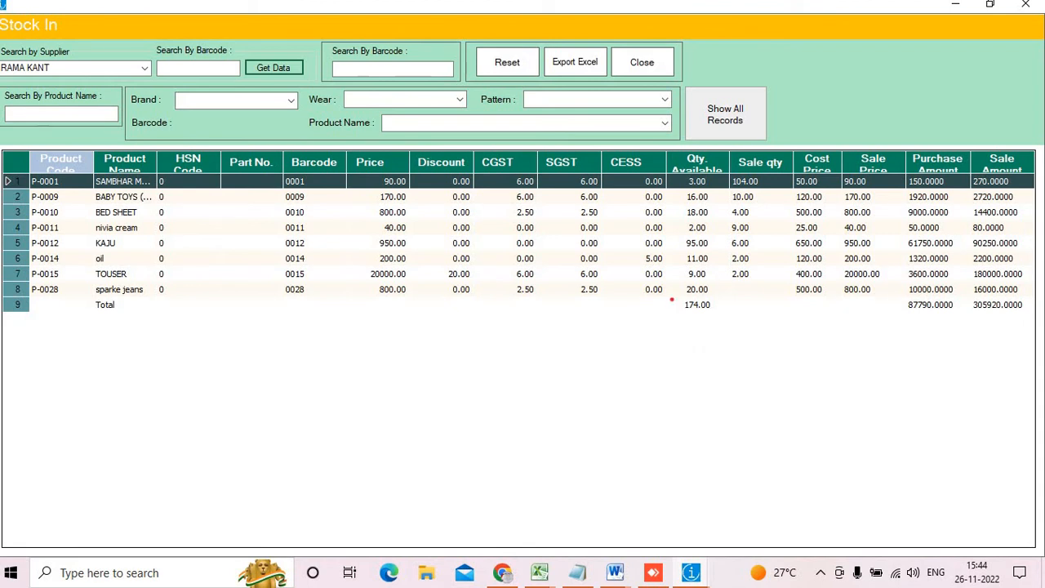
mouse_move(673, 297)
left_mouse_down()
mouse_move(723, 302)
mouse_move(679, 291)
left_mouse_up()
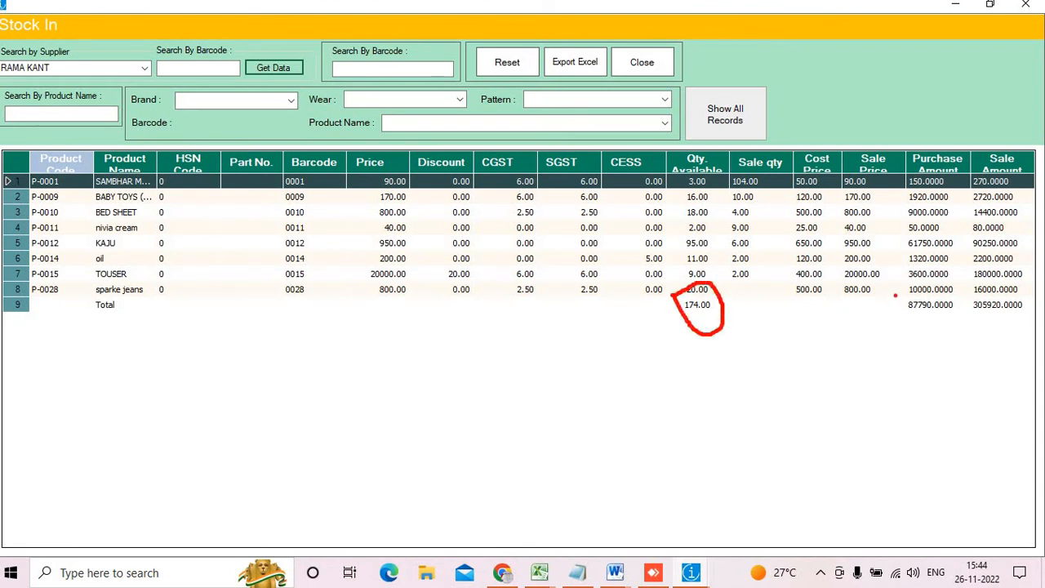
mouse_move(895, 295)
left_mouse_down()
mouse_move(951, 327)
mouse_move(1043, 335)
mouse_move(989, 293)
left_mouse_up()
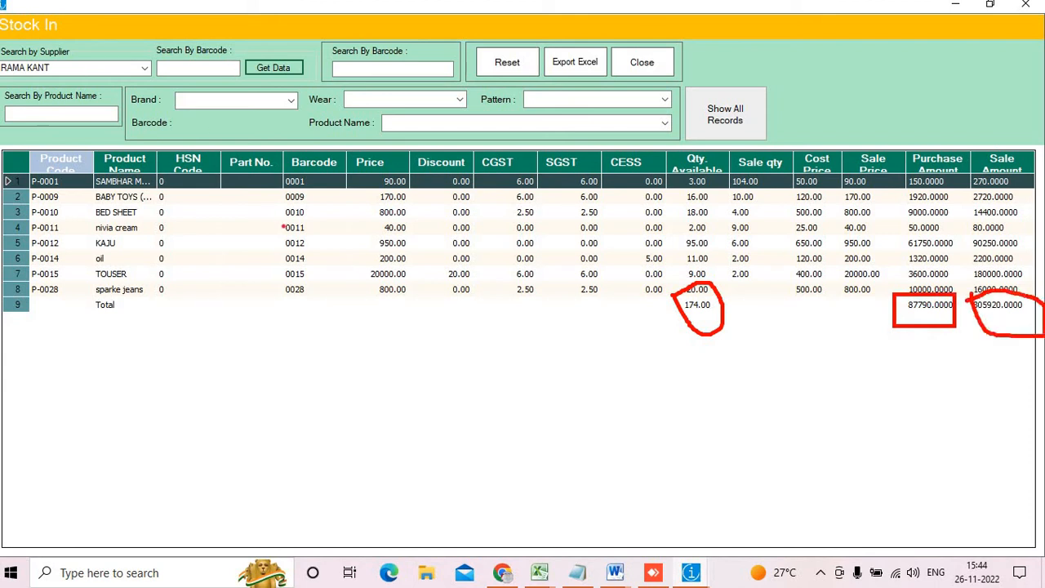
key("Escape")
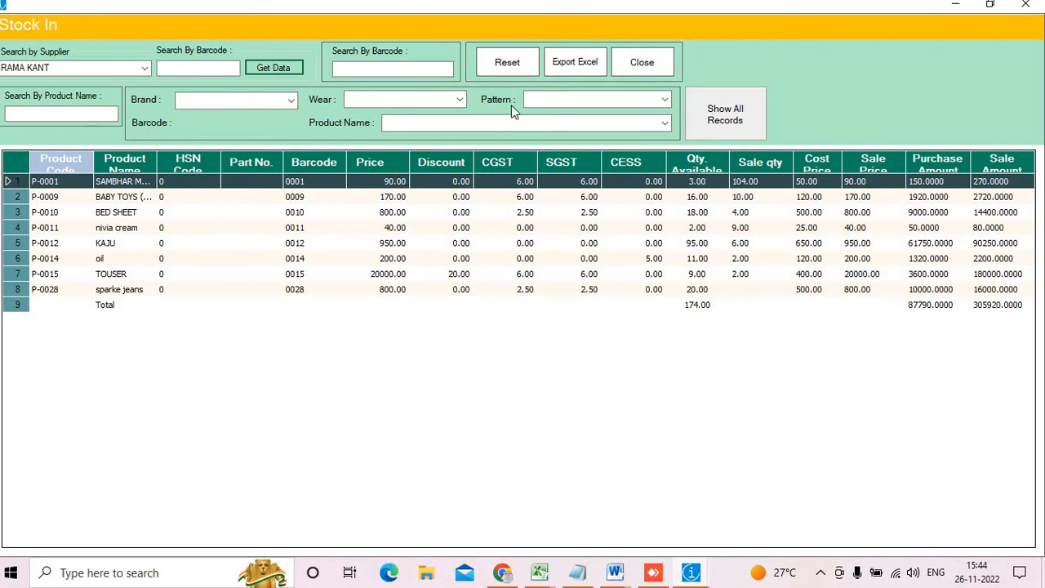
Point out the barcode and product name search boxes, then show all stock records again
left_click(417, 68)
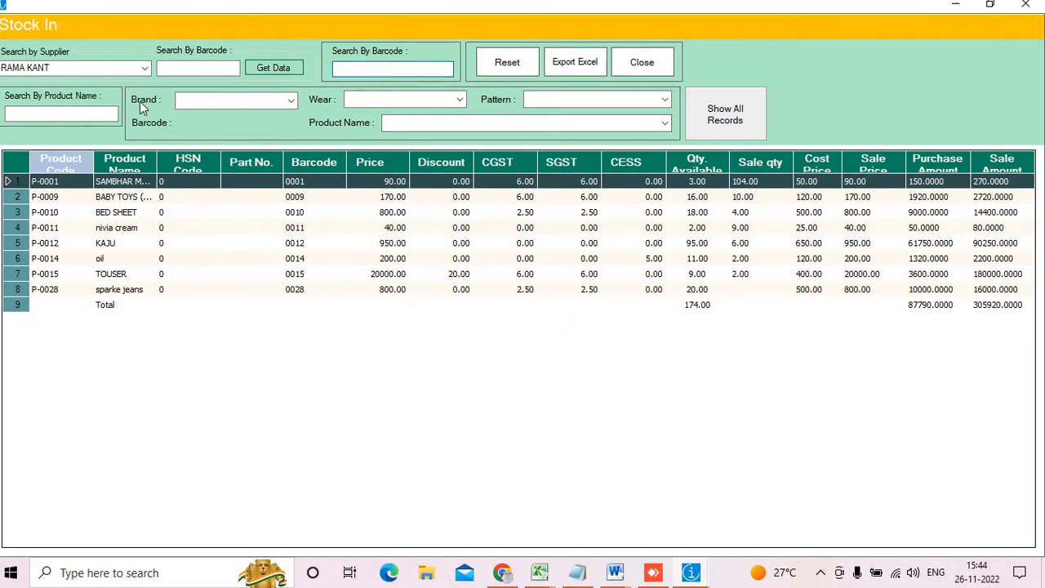
left_click(83, 112)
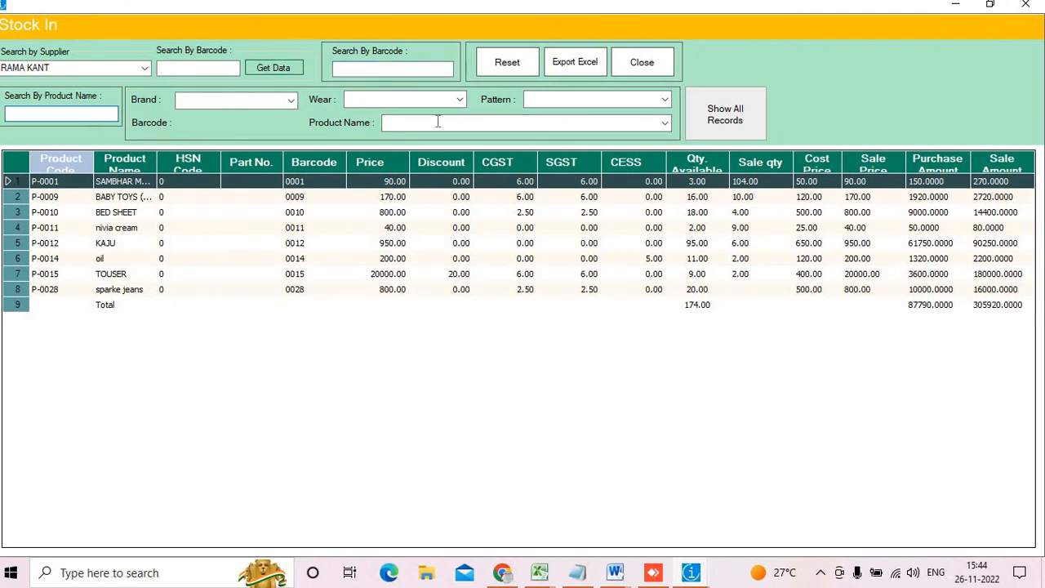
left_click(722, 129)
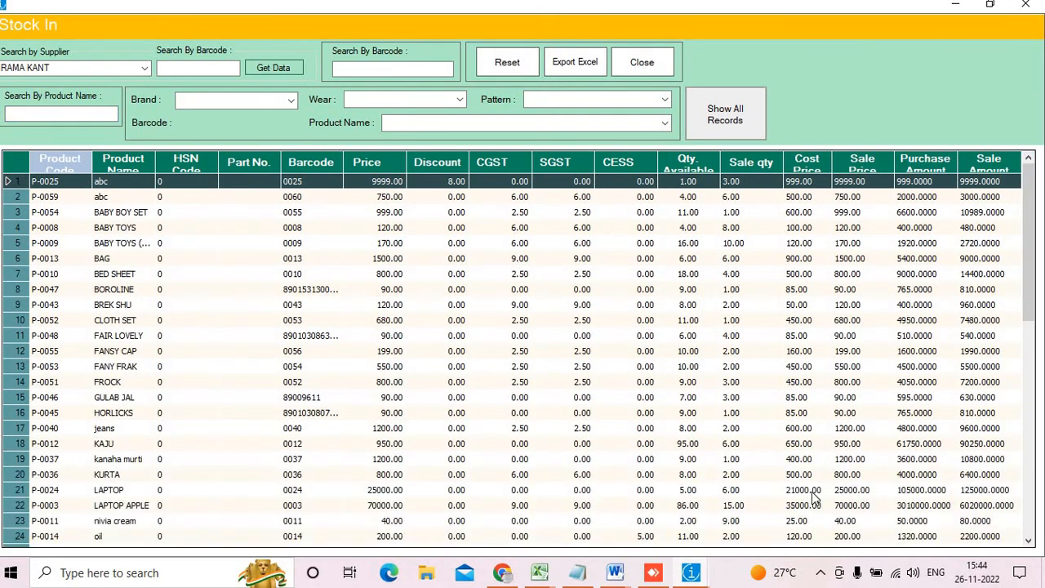
Highlight the full Stock In totals: 882.00 available quantity and 3360767.8000 purchase amount
left_click(1029, 540)
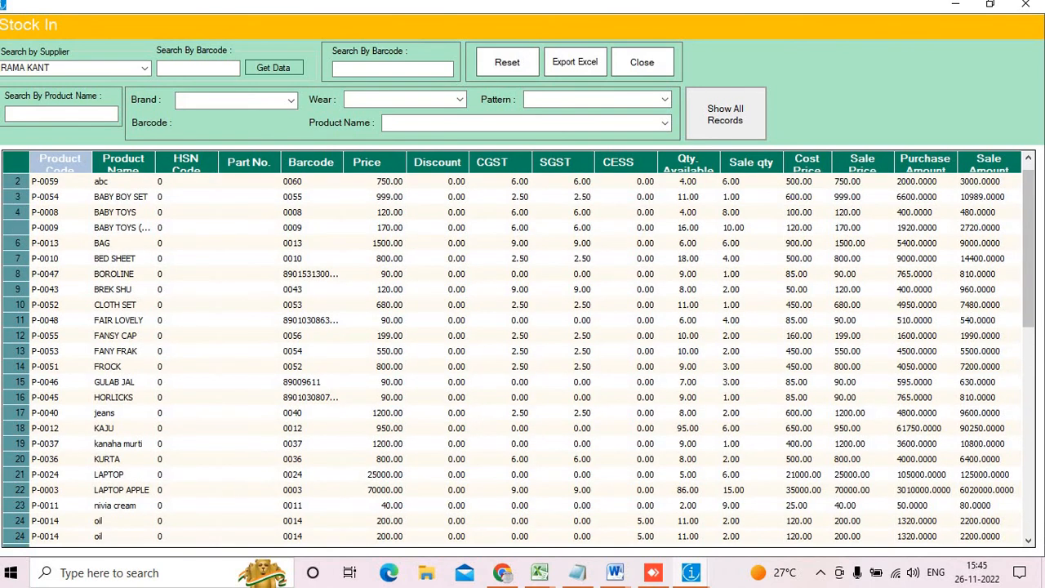
left_click_drag(1031, 277, 1034, 340)
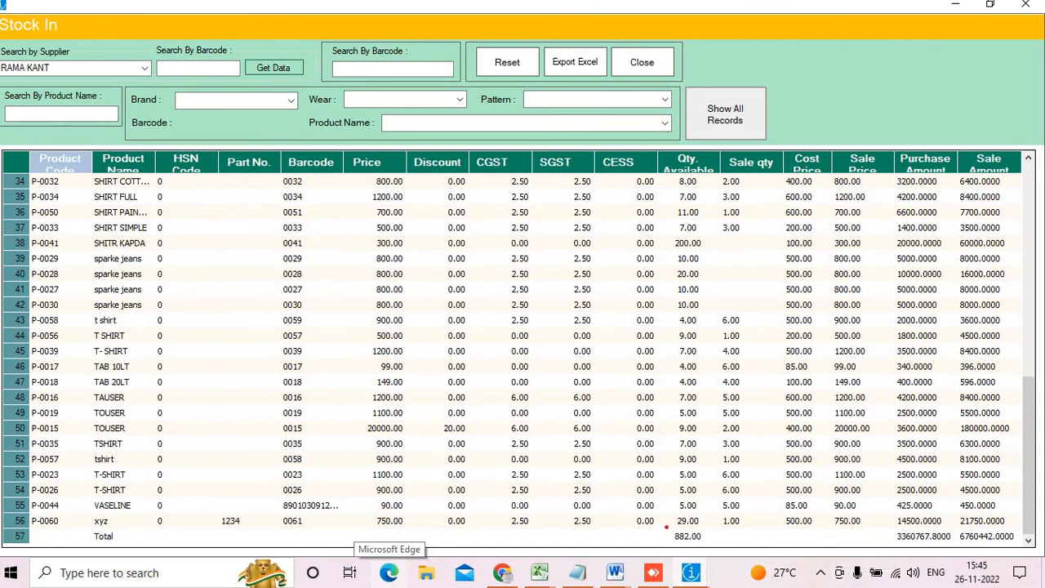
mouse_move(667, 527)
left_mouse_down()
mouse_move(681, 555)
mouse_move(705, 560)
left_mouse_up()
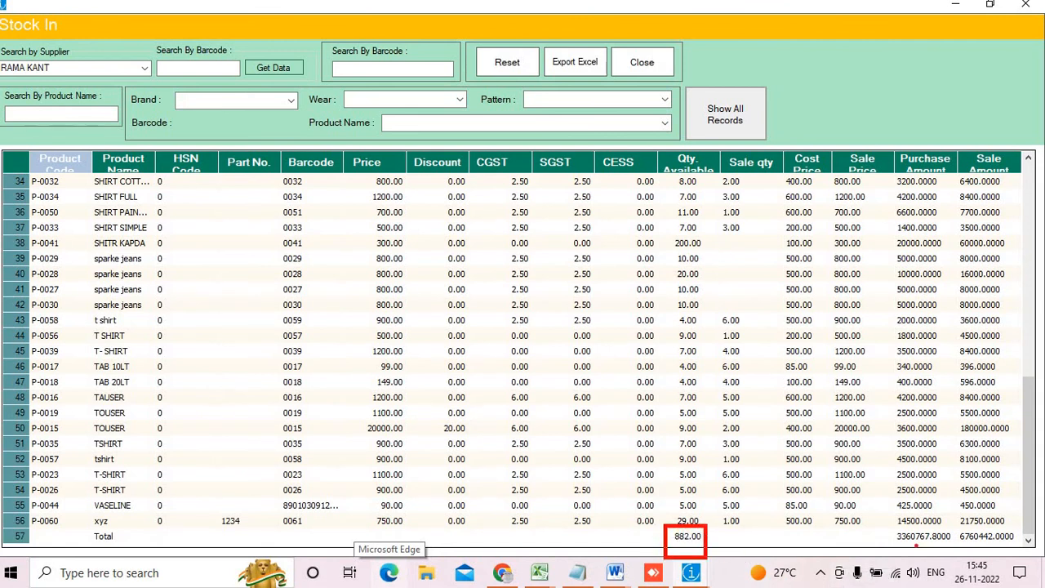
left_click_drag(889, 533, 1027, 554)
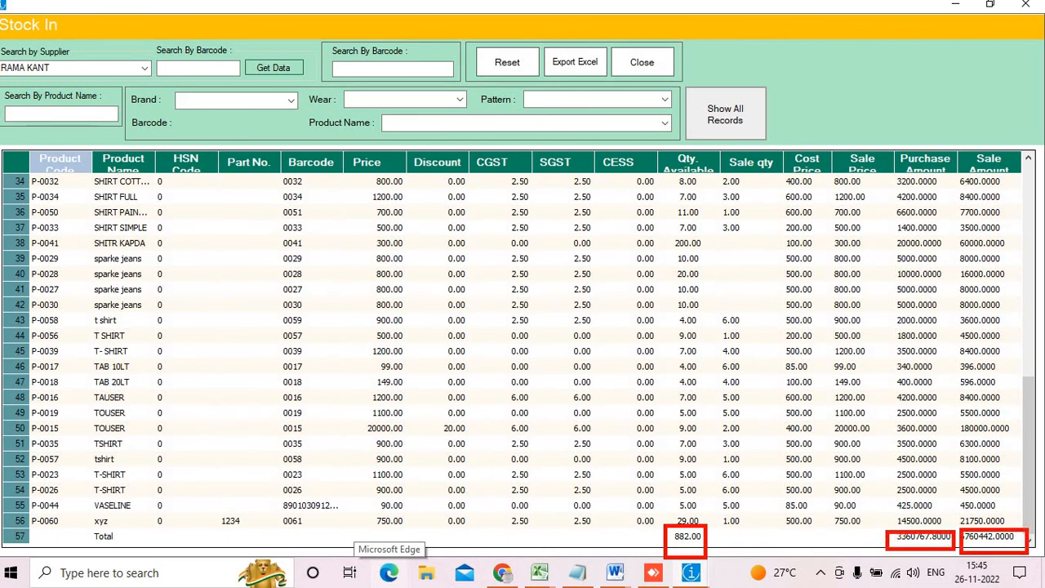
key("Escape")
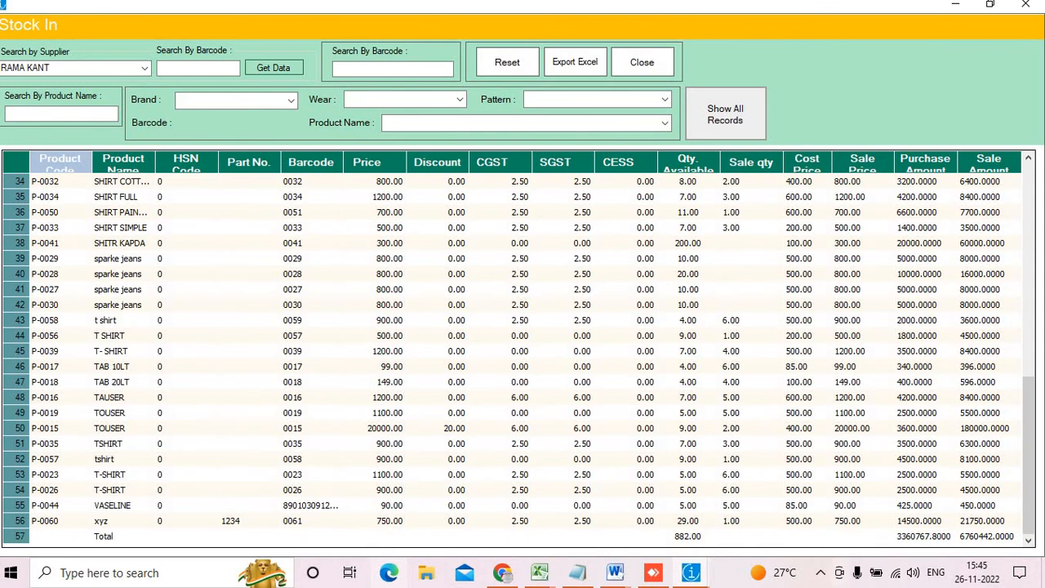
Close the Stock In report and briefly open and close the Voucher form at V-0001
left_click(1025, 4)
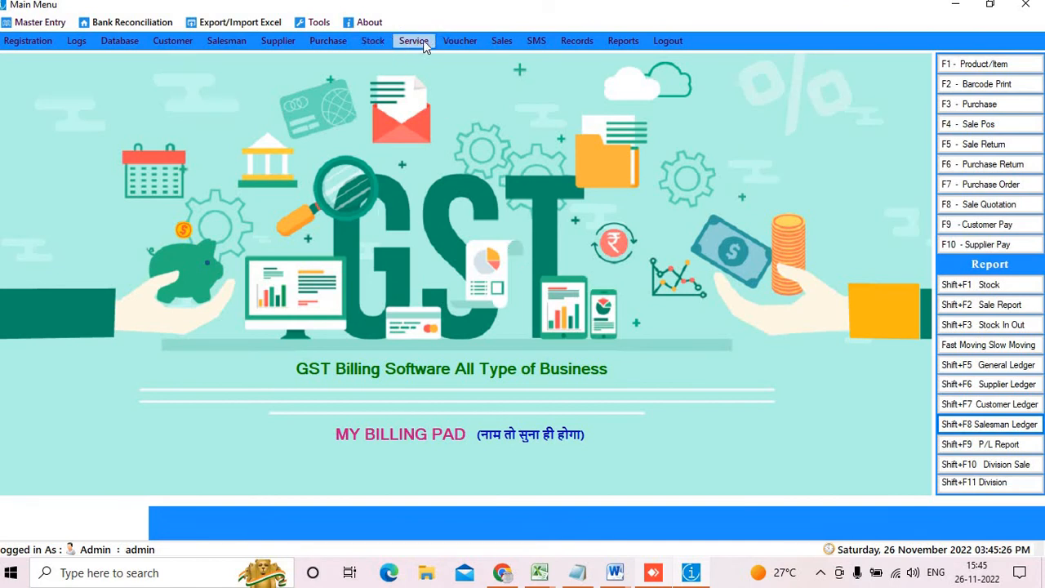
left_click(451, 42)
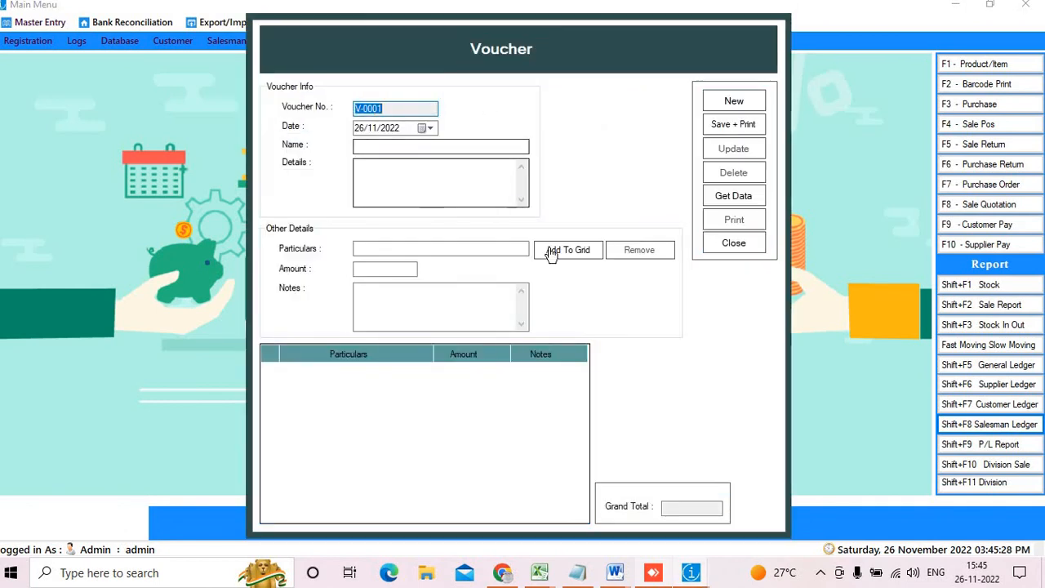
left_click(734, 243)
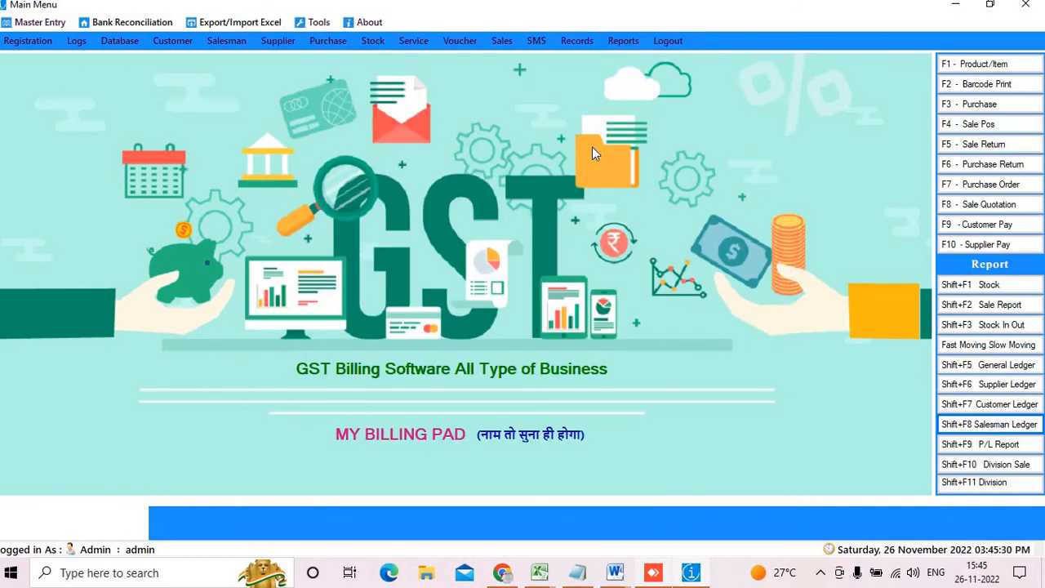
Browse the Sales and SMS menus over to Records > GST Returns
left_click(501, 43)
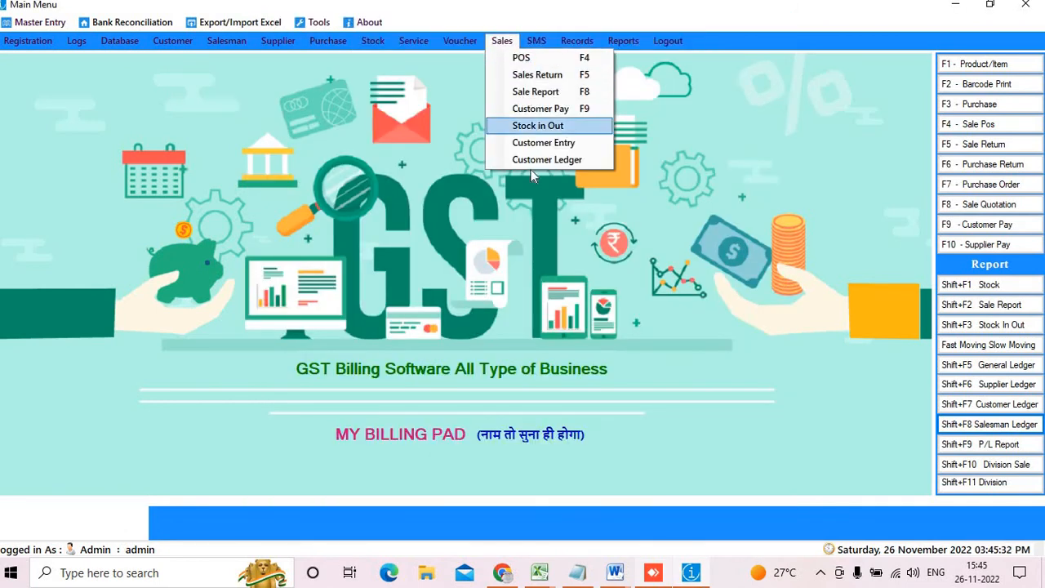
mouse_move(537, 44)
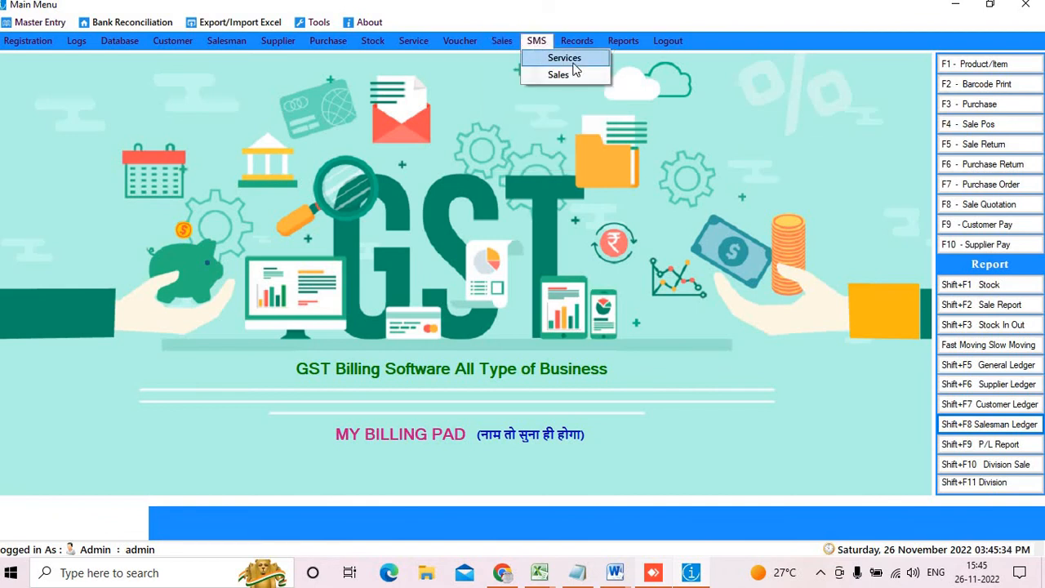
mouse_move(578, 42)
mouse_move(635, 298)
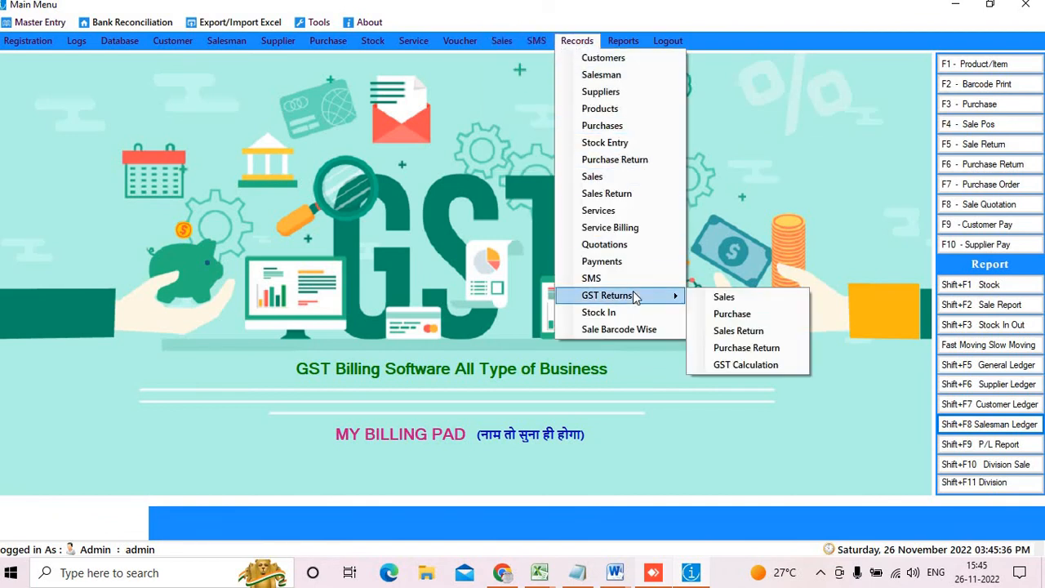
Load the GST Returns sales invoices from 01/11/2022 to 26/11/2022 in a maximized window
left_click(744, 301)
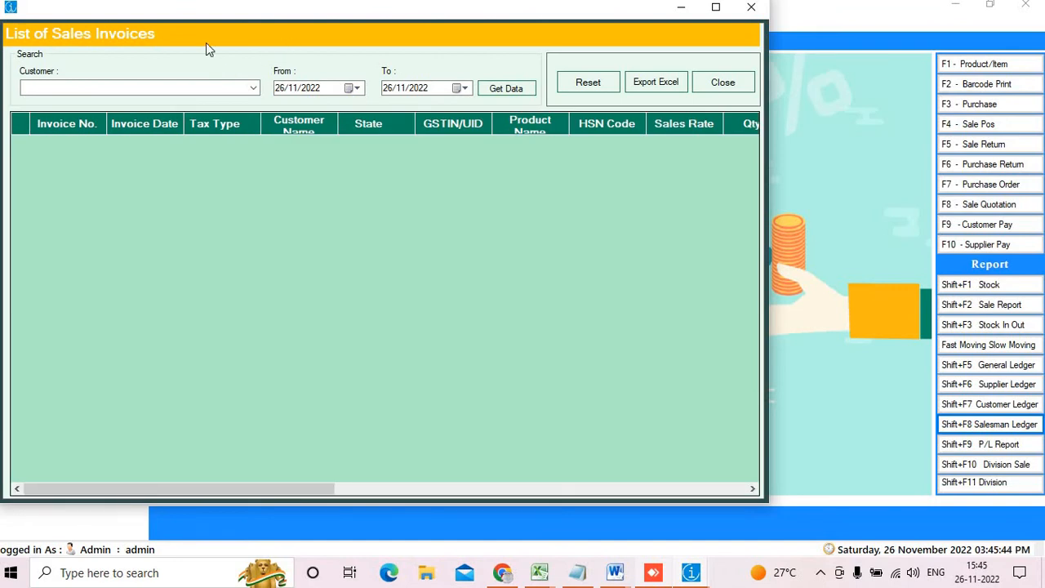
double_click(480, 15)
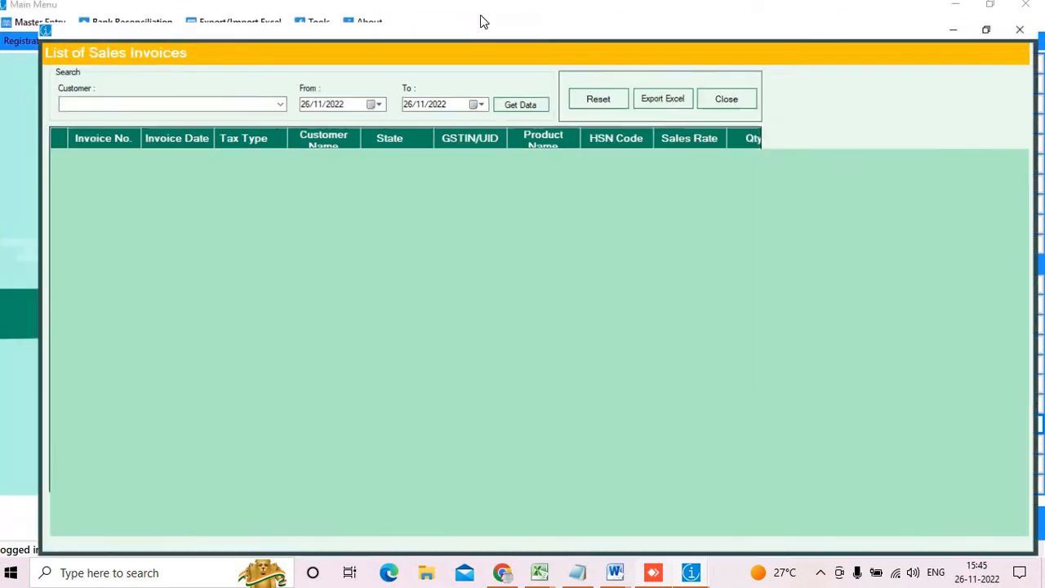
left_click(349, 82)
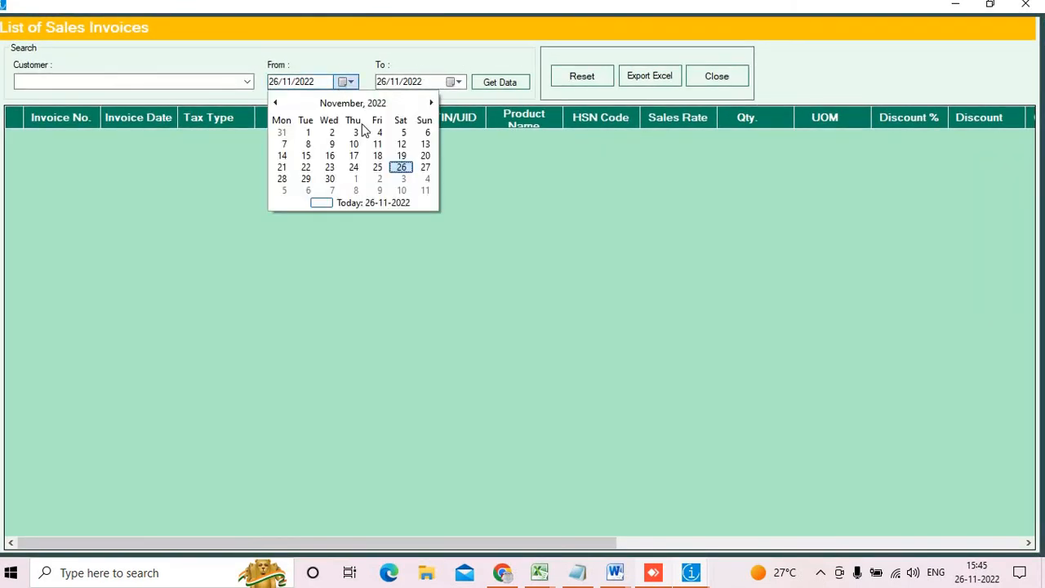
left_click(307, 132)
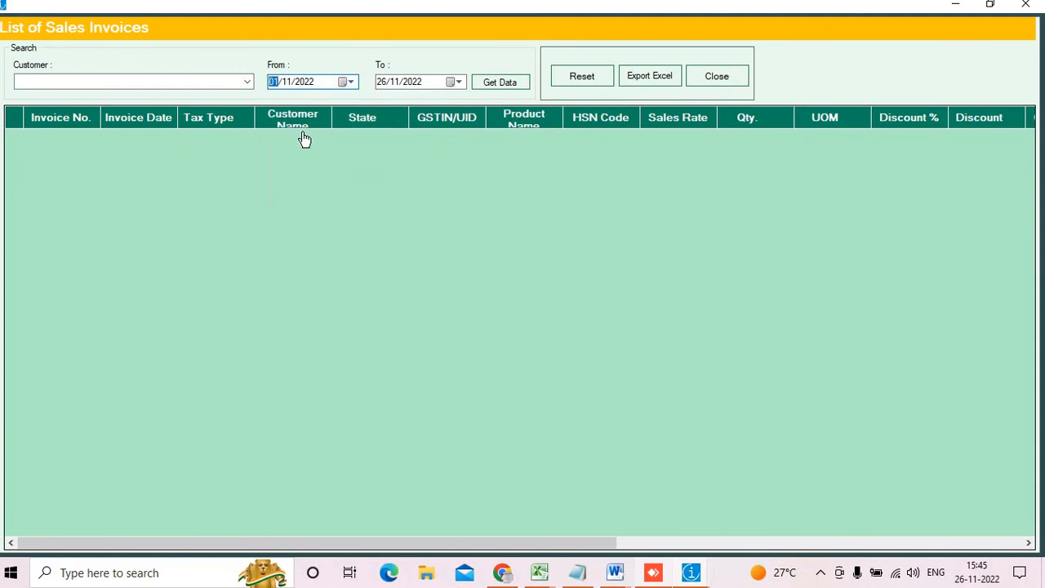
left_click(482, 84)
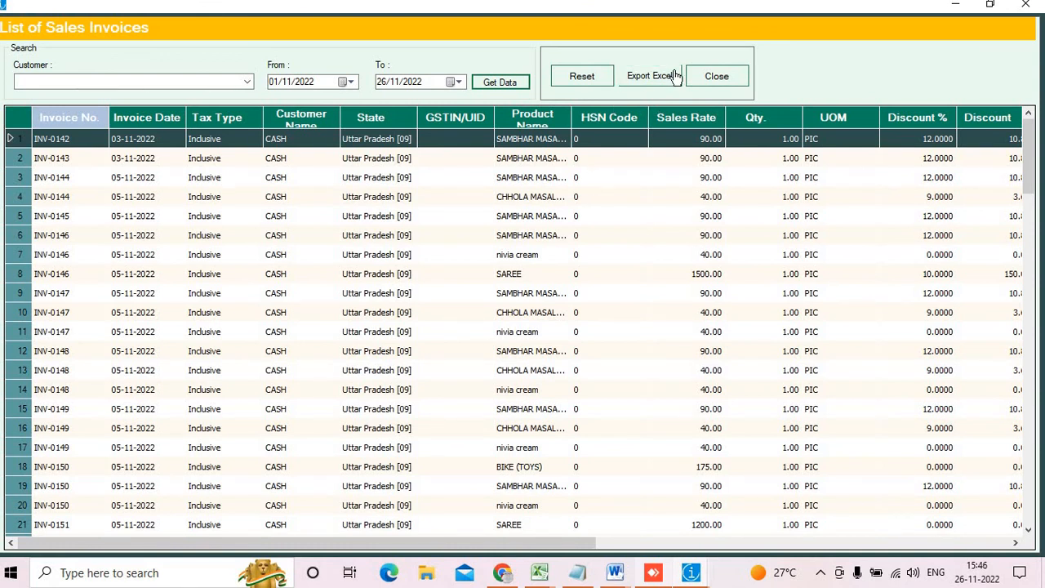
Annotate the invoice list, then close it to return to the main menu
key("ctrl+2")
mouse_move(639, 56)
left_mouse_down()
mouse_move(660, 100)
mouse_move(676, 98)
left_mouse_up()
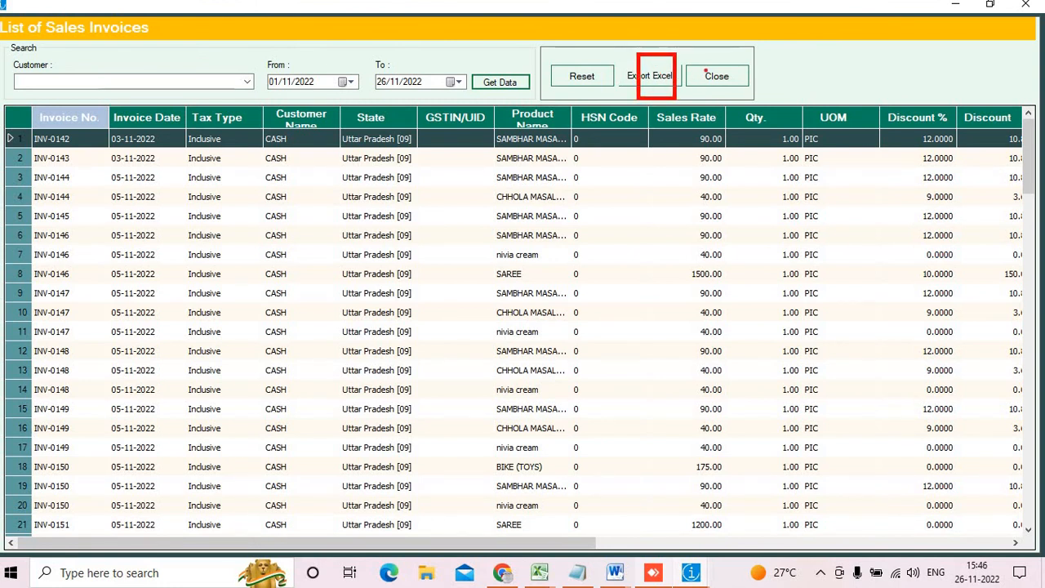
key("Escape")
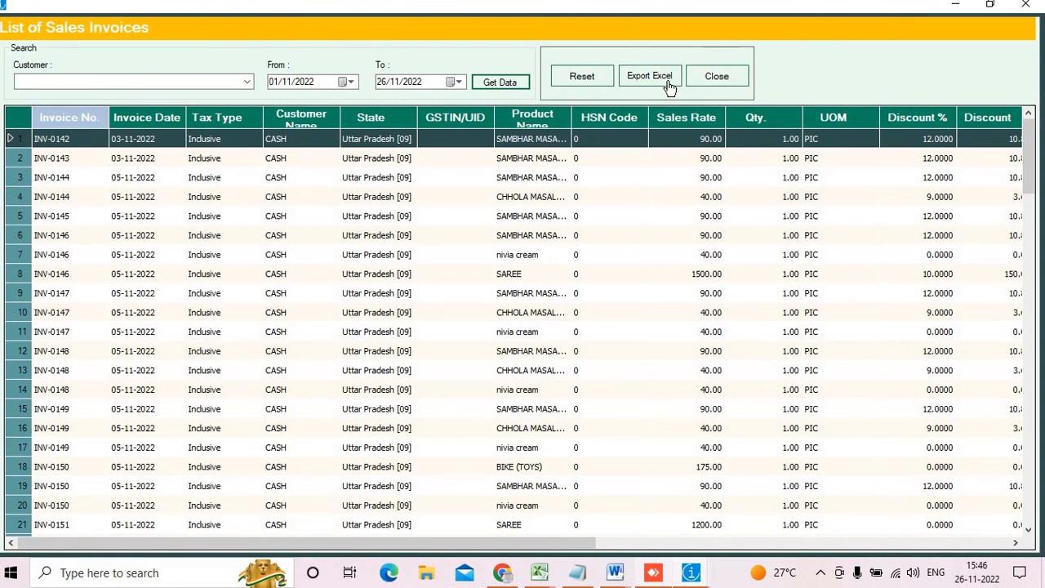
left_click(1025, 5)
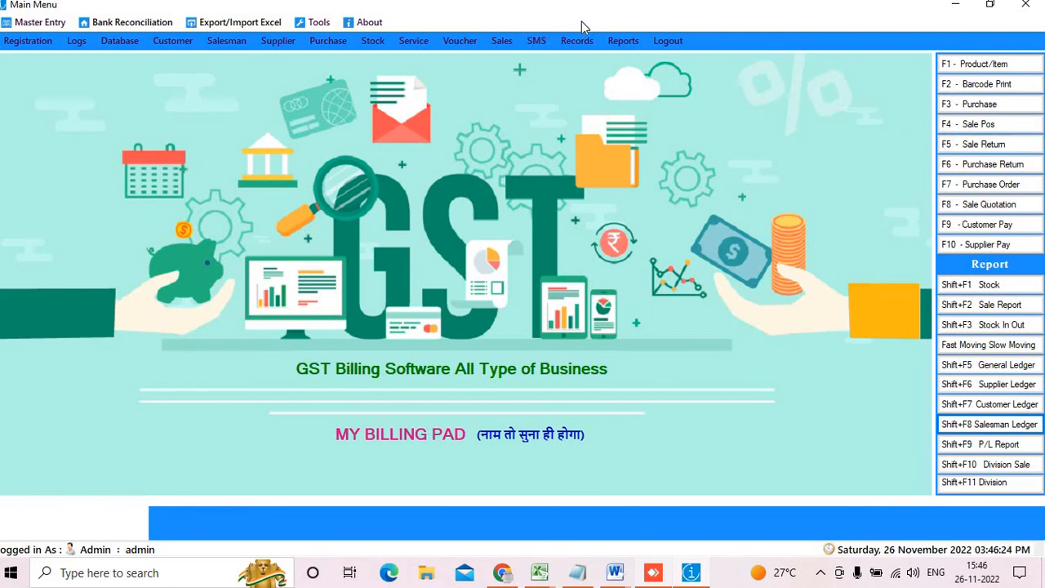
Glance at the Reports list and Stock report, then open the Sale Report daybook search
left_click(623, 41)
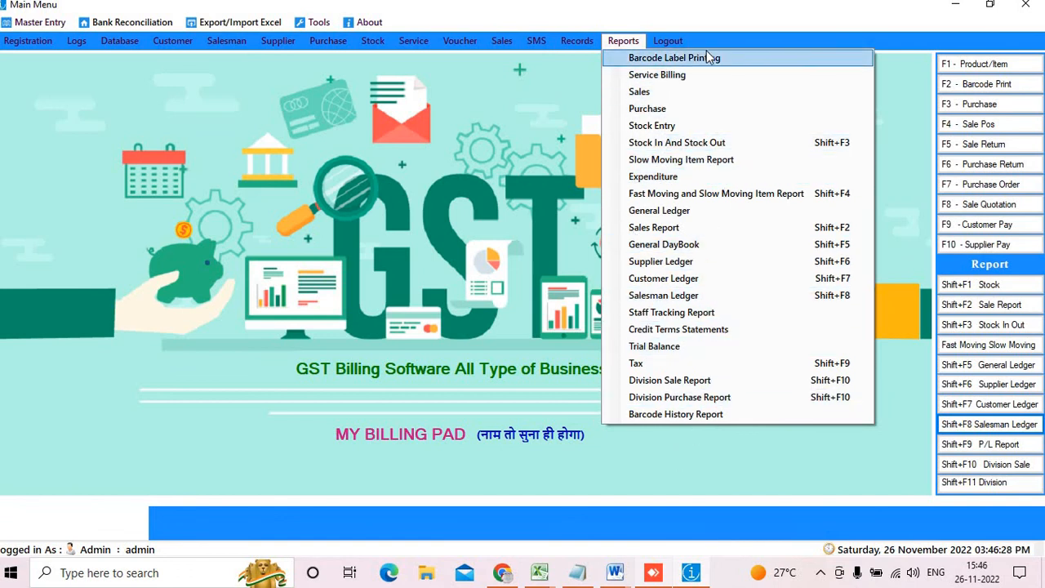
left_click(893, 359)
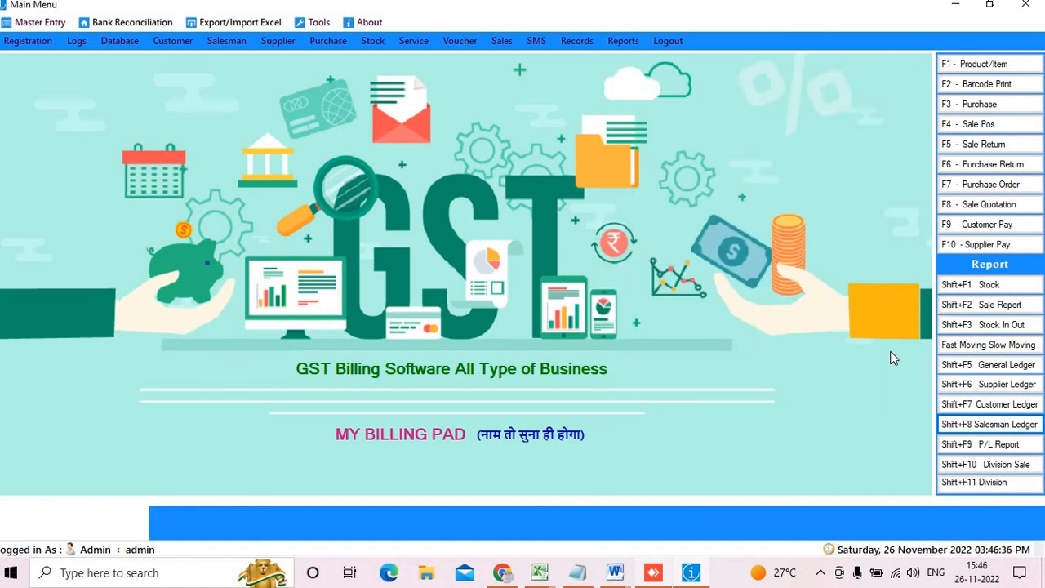
left_click(1021, 289)
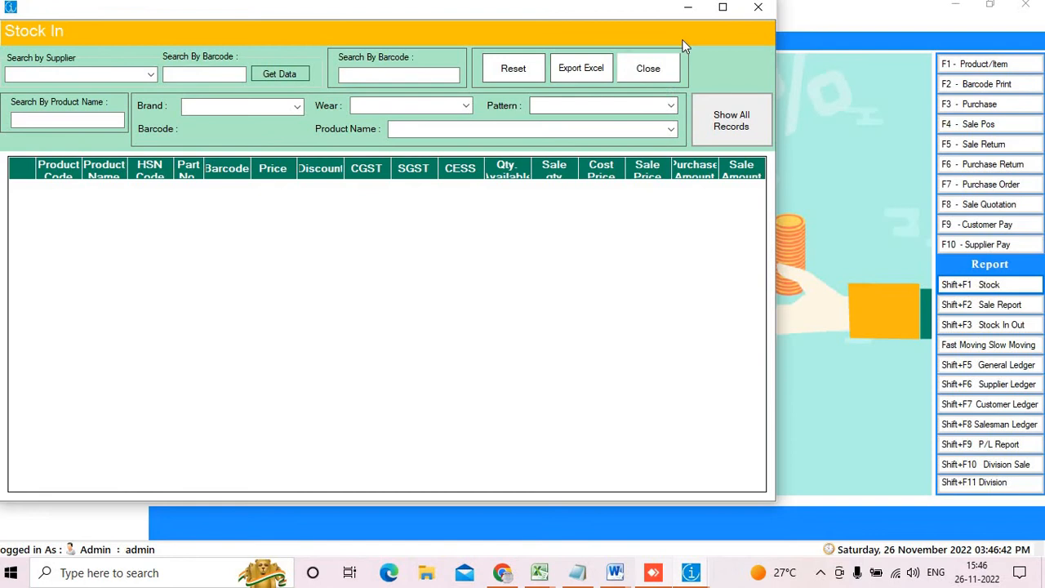
left_click(758, 7)
left_click(982, 309)
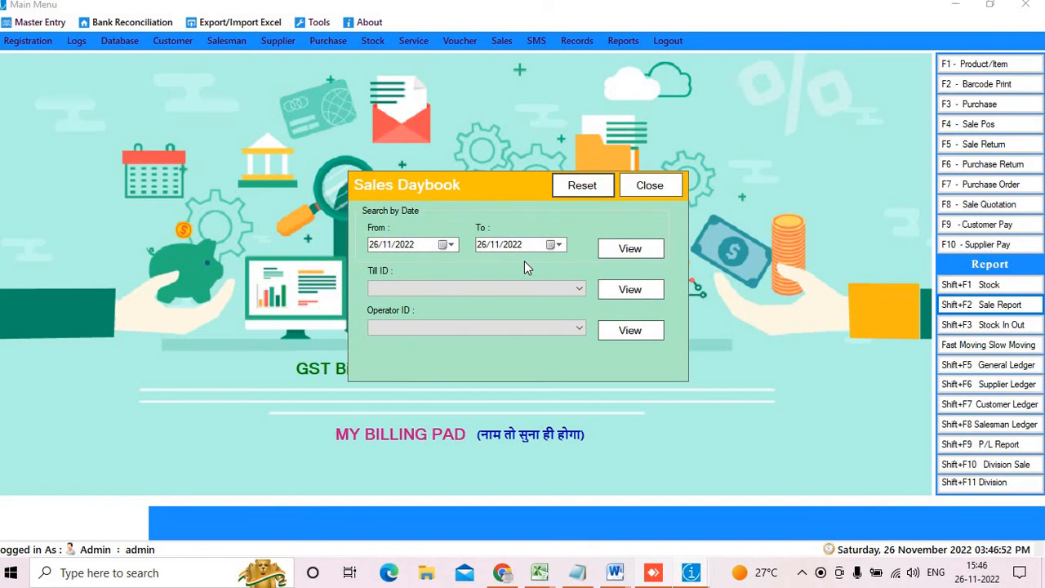
View the 26/11/2022 sales daybook full screen—10 bills totalling 9,282.00—then close it
left_click(602, 253)
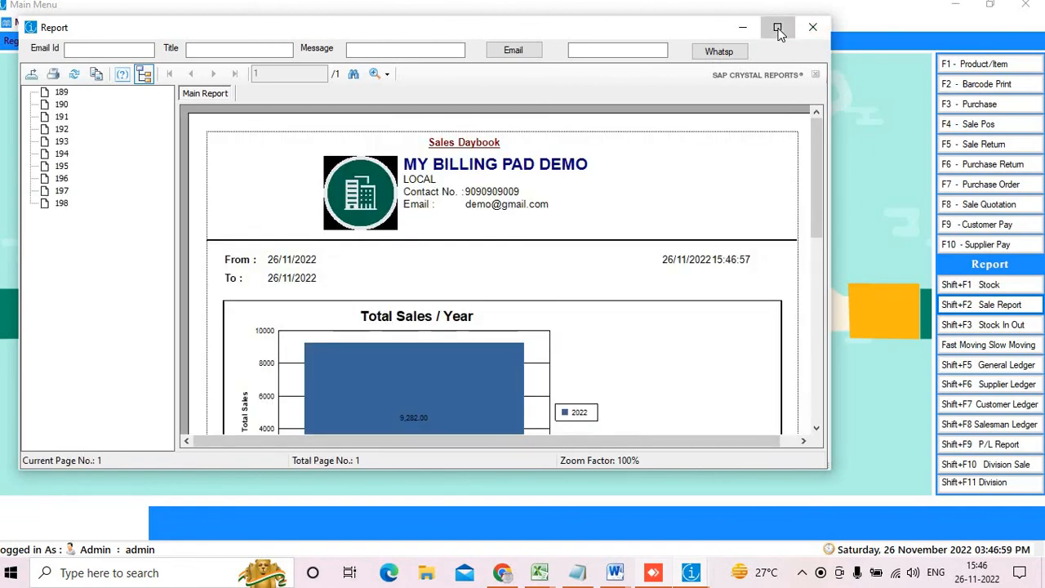
left_click(777, 27)
scroll(350, 504, "down", 5)
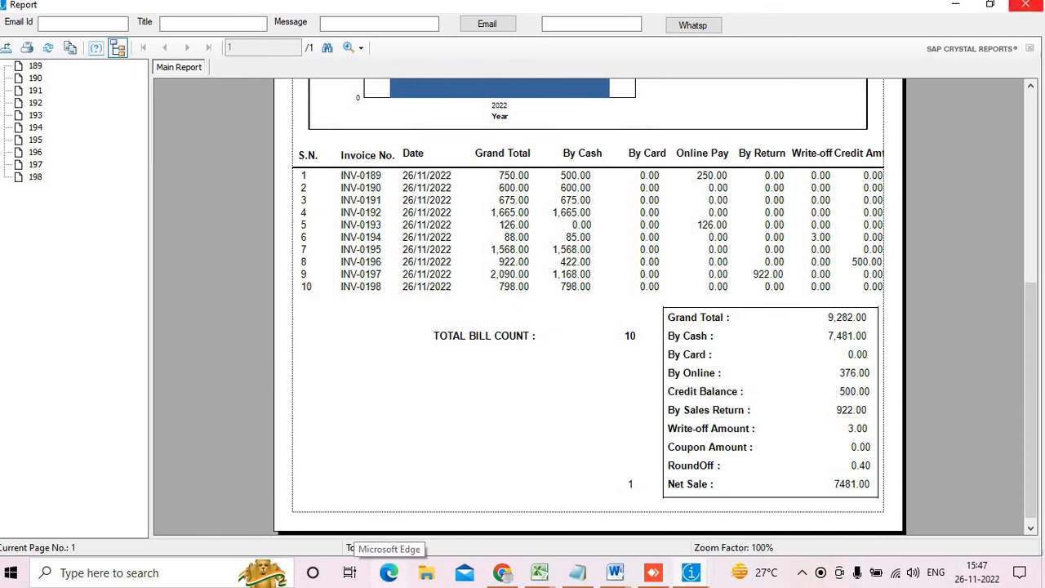
left_click(1026, 5)
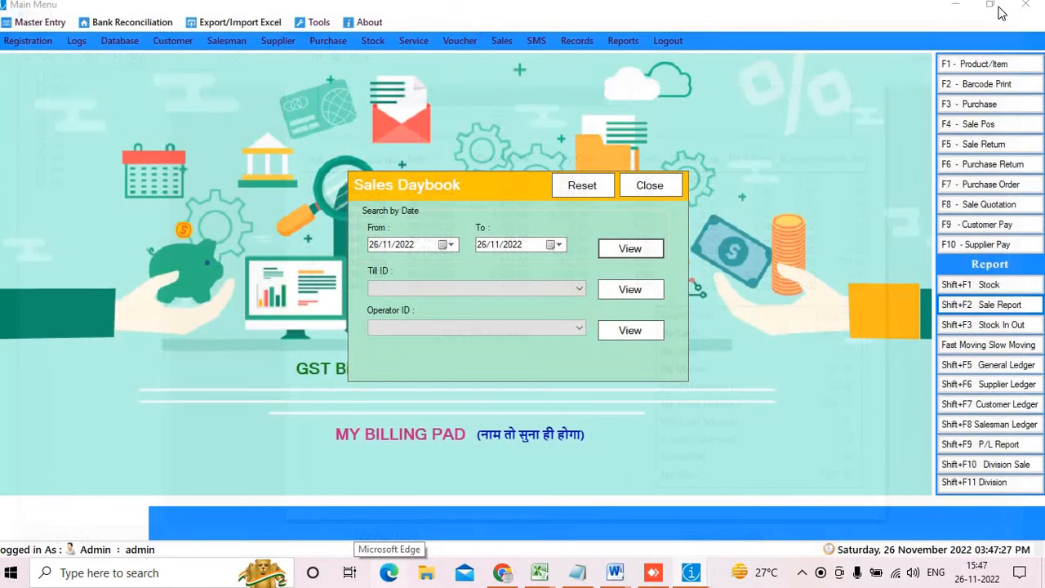
Pick till DESKTOP-PVL42K5, browse the operator IDs, and close the Sales Daybook
left_click(482, 291)
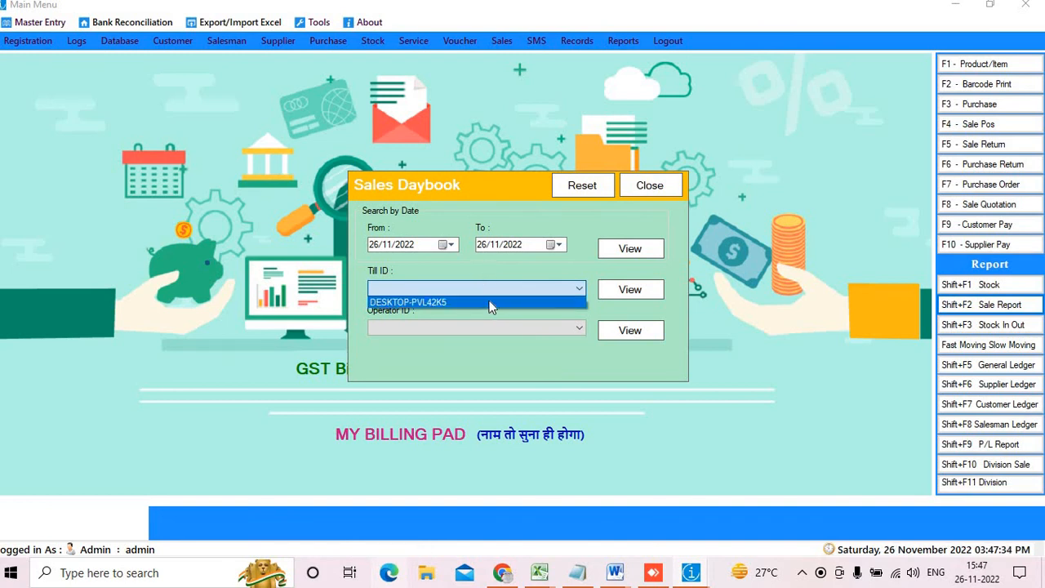
left_click(490, 303)
left_click(538, 331)
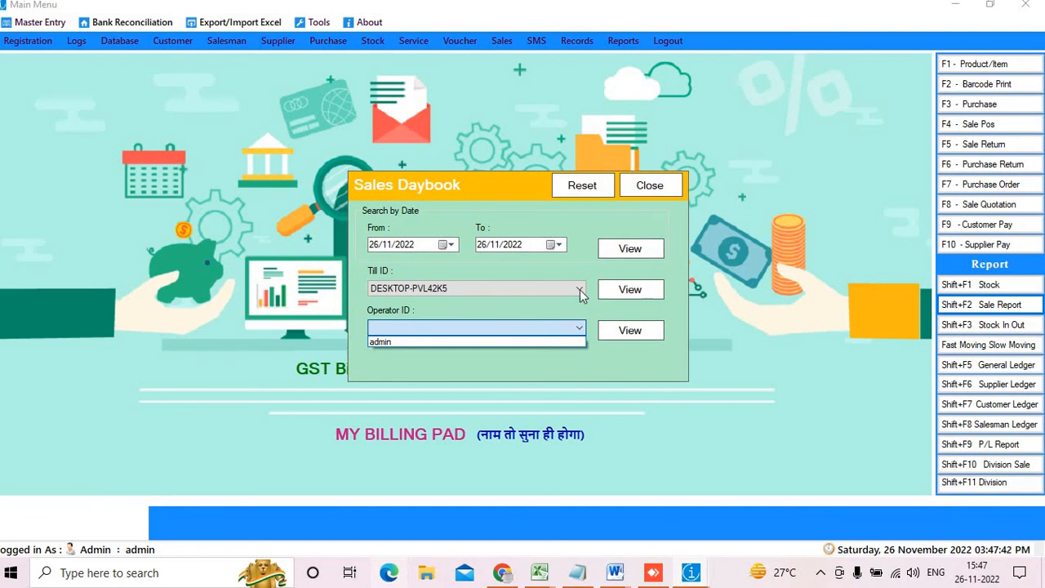
left_click(672, 184)
left_click(672, 185)
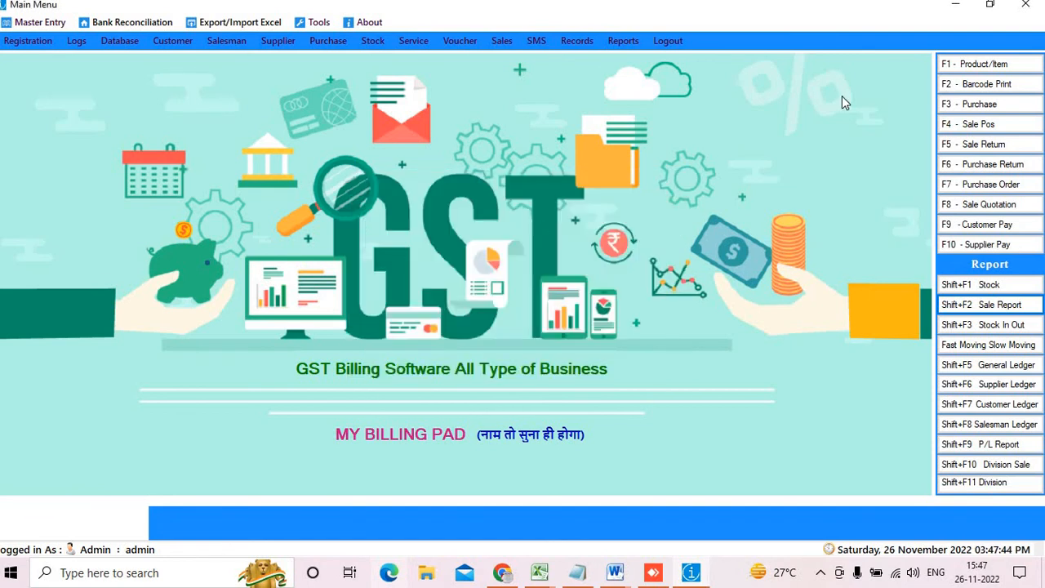
Page through both pages of the Stock In Report, then close it
left_click(1011, 326)
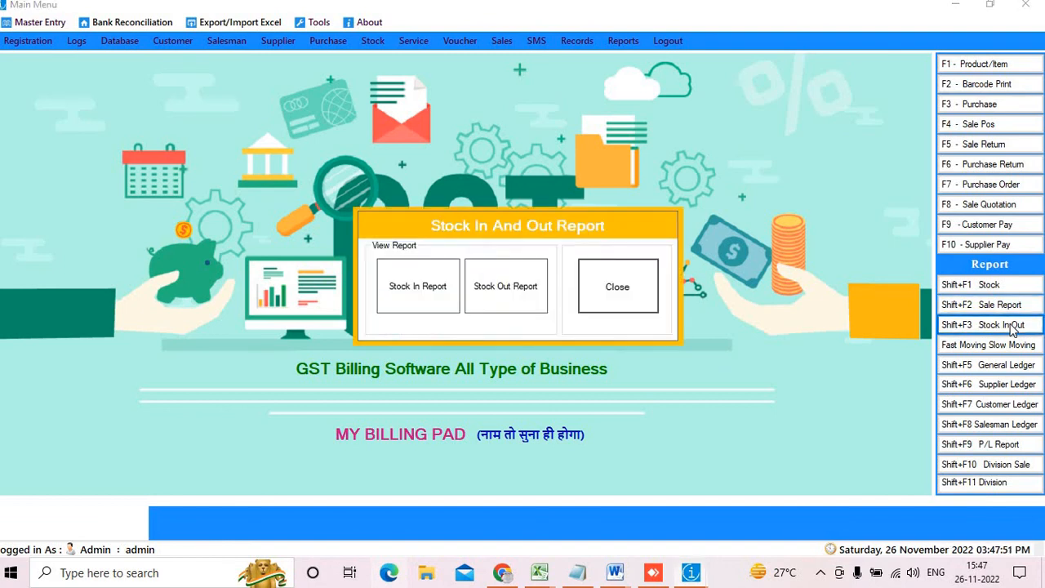
left_click(415, 307)
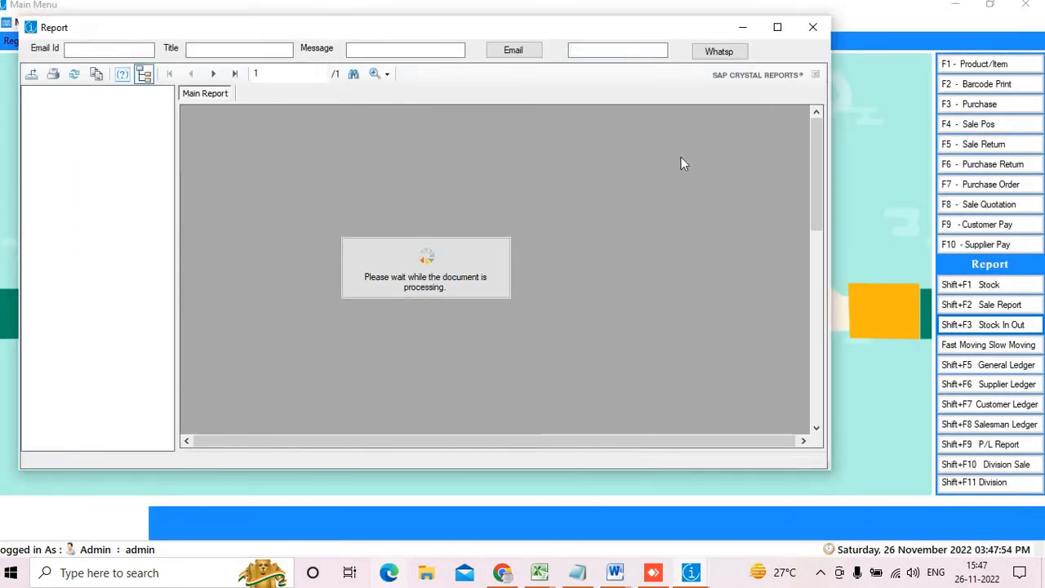
scroll(724, 205, "down", 10)
scroll(695, 264, "up", 2)
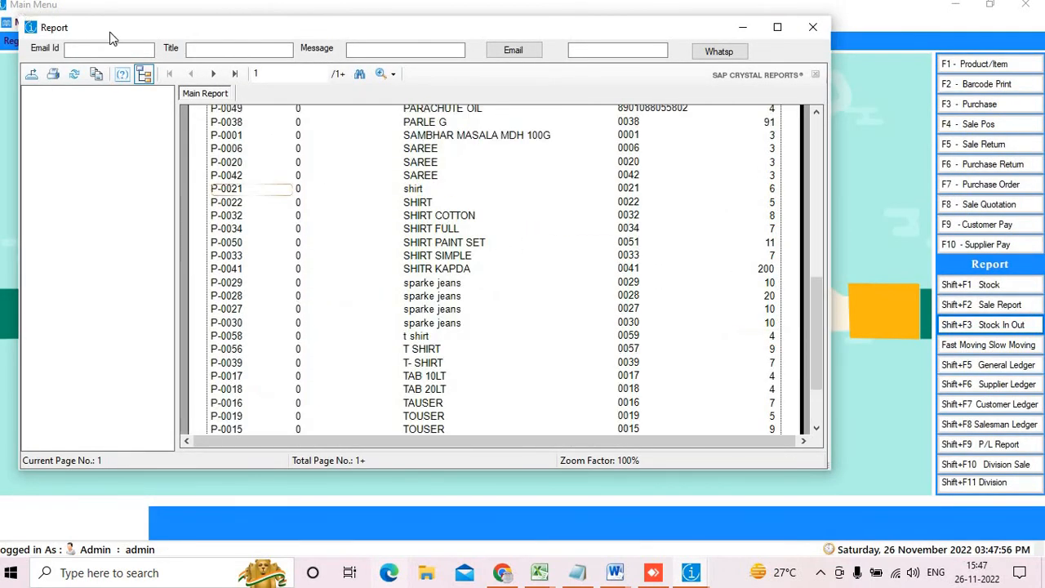
left_click(233, 74)
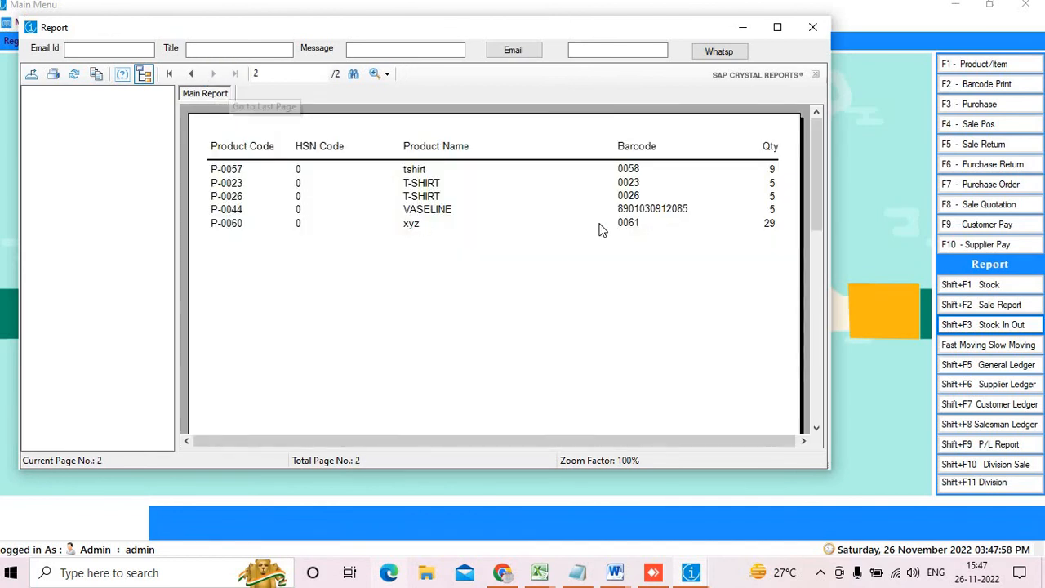
scroll(684, 231, "down", 2)
scroll(674, 236, "up", 2)
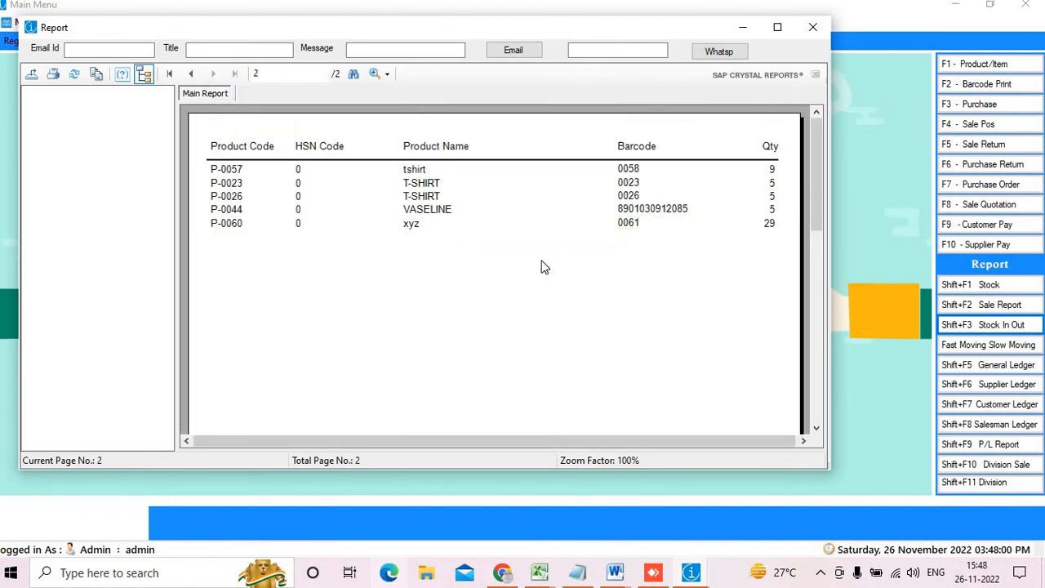
left_click(169, 74)
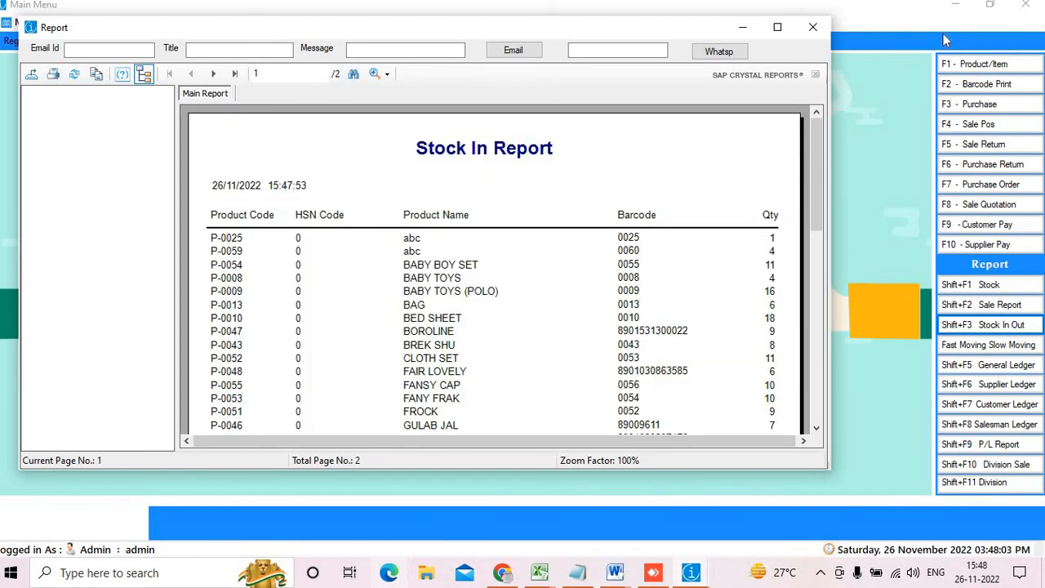
left_click(812, 27)
View the four-item Stock Out Report, then close it and the Stock In And Out dialog
left_click(529, 287)
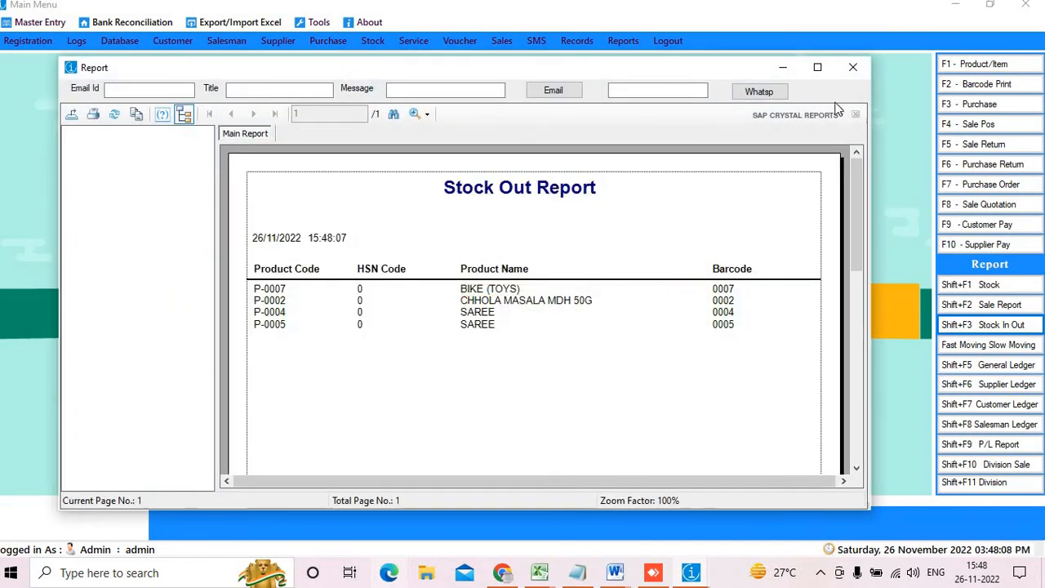
left_click(853, 67)
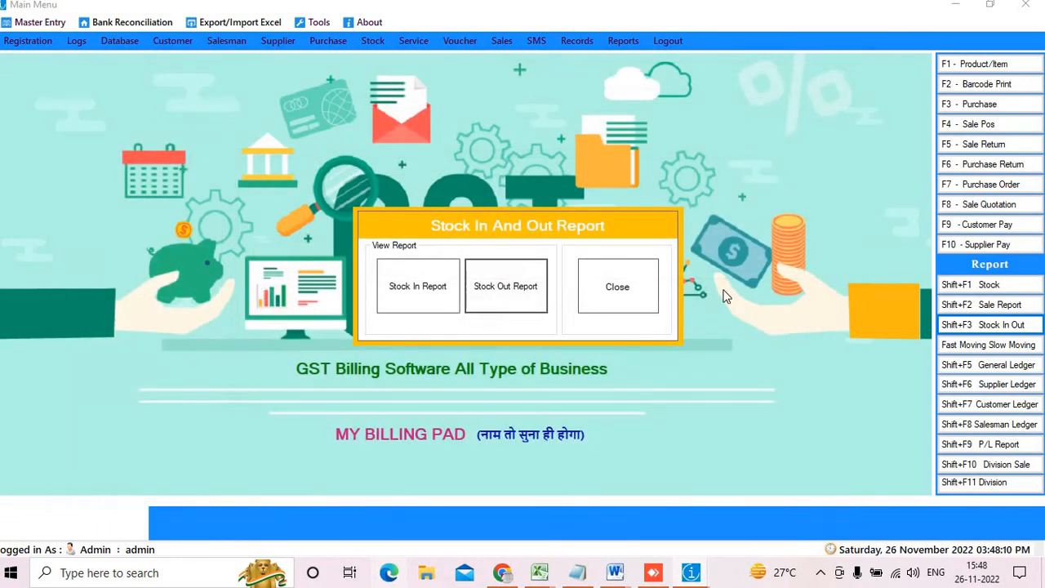
left_click(643, 293)
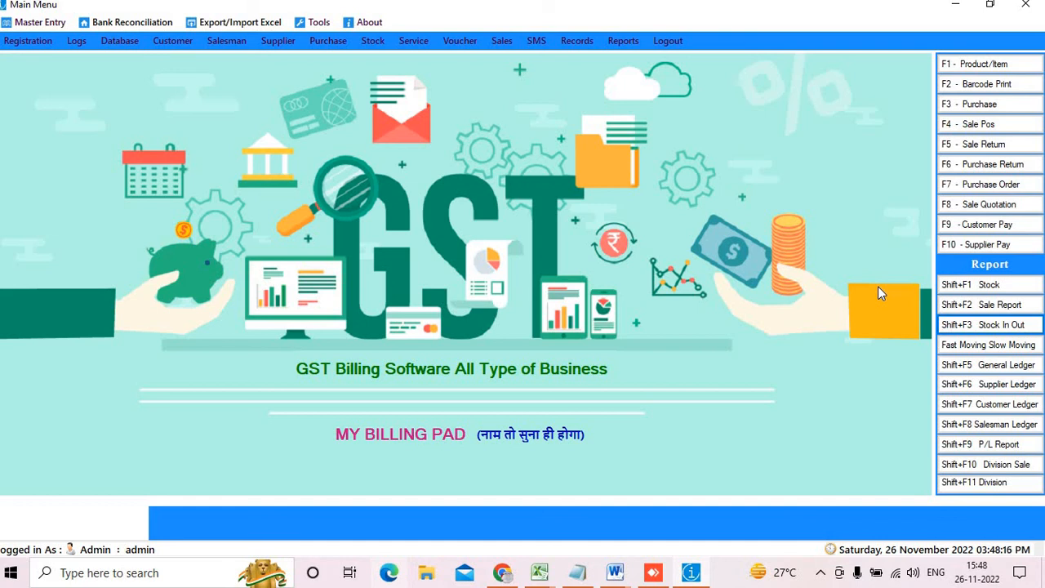
left_click(979, 346)
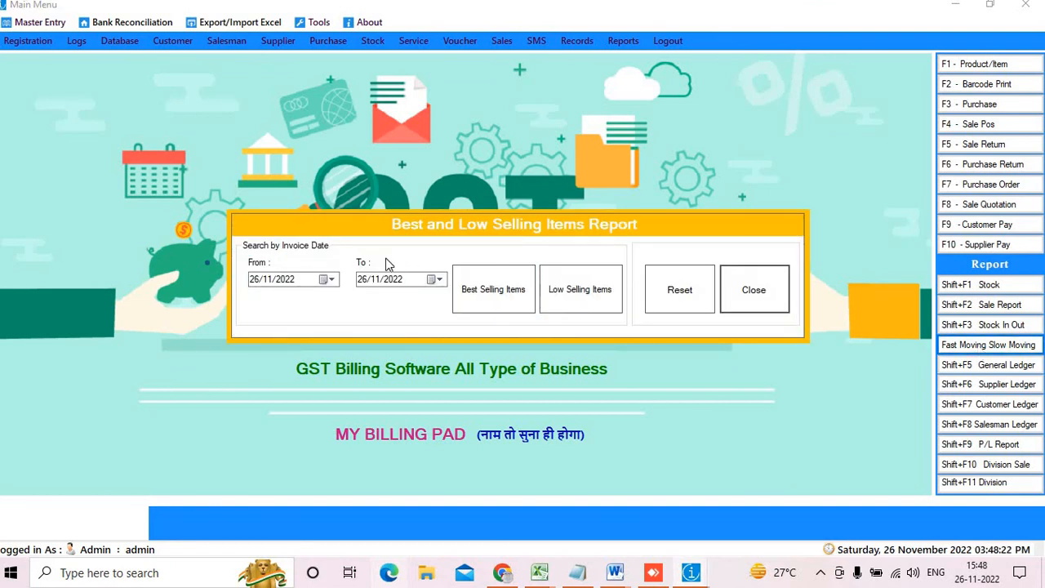
left_click(513, 293)
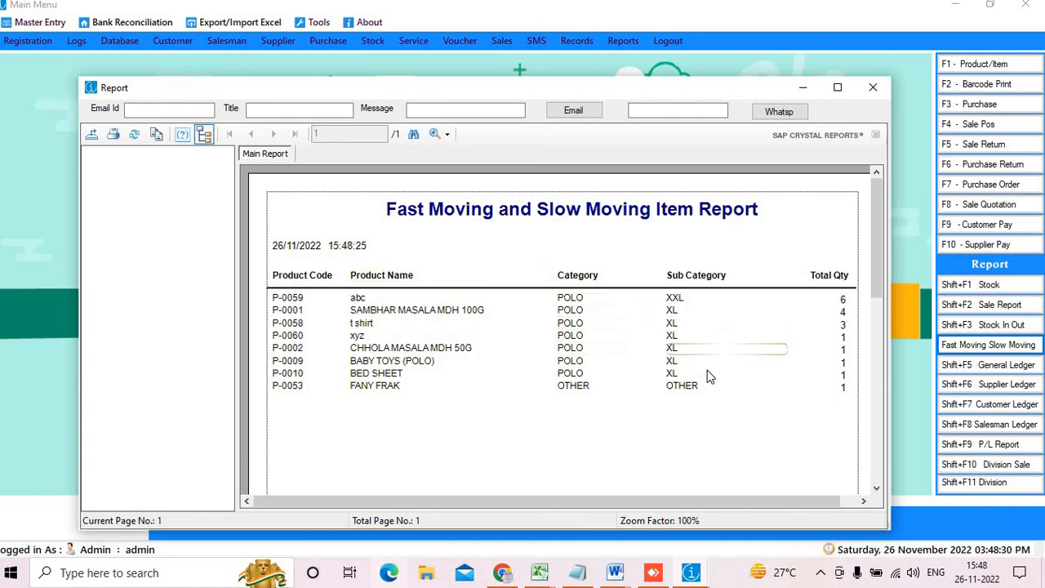
scroll(707, 374, "down", 3)
scroll(709, 378, "up", 3)
left_click(877, 92)
left_click(564, 288)
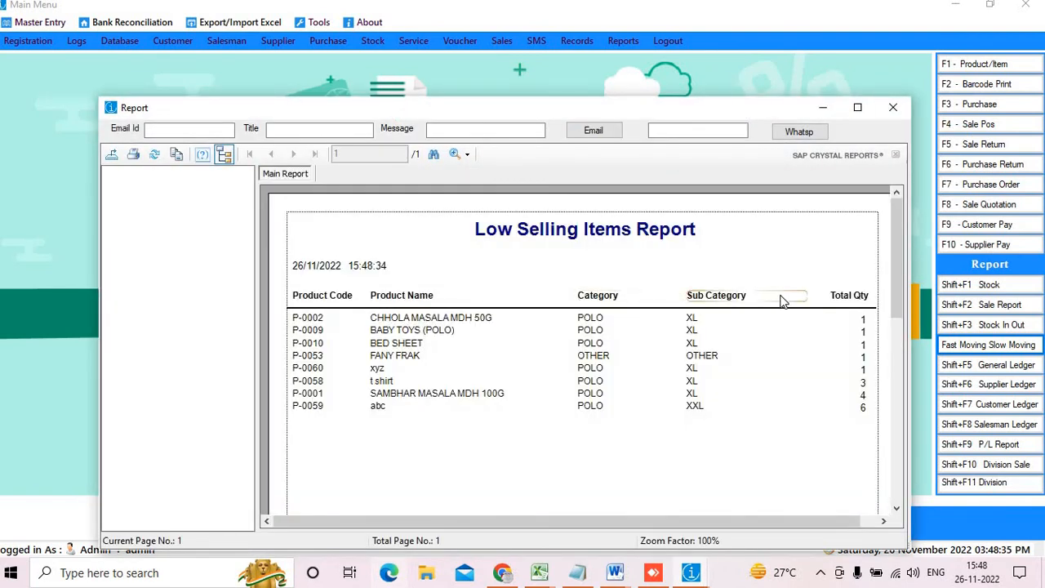
left_click(893, 107)
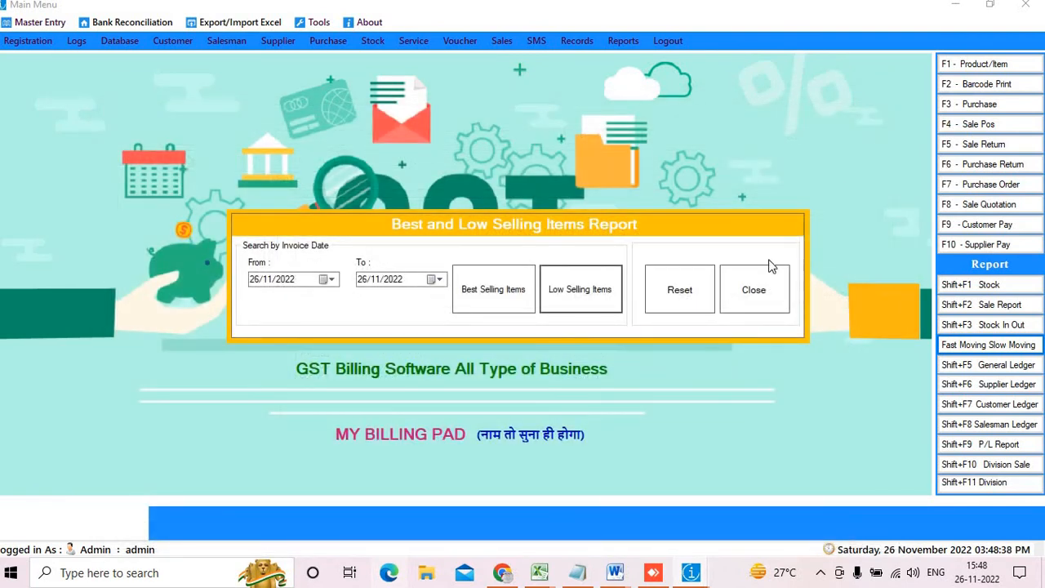
left_click(764, 288)
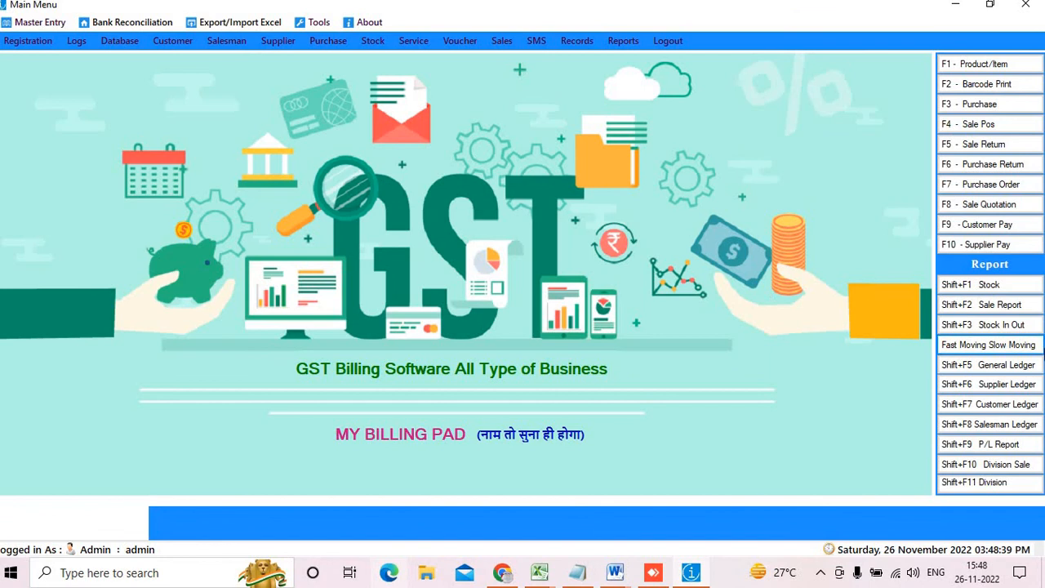
left_click(1024, 365)
left_click(485, 292)
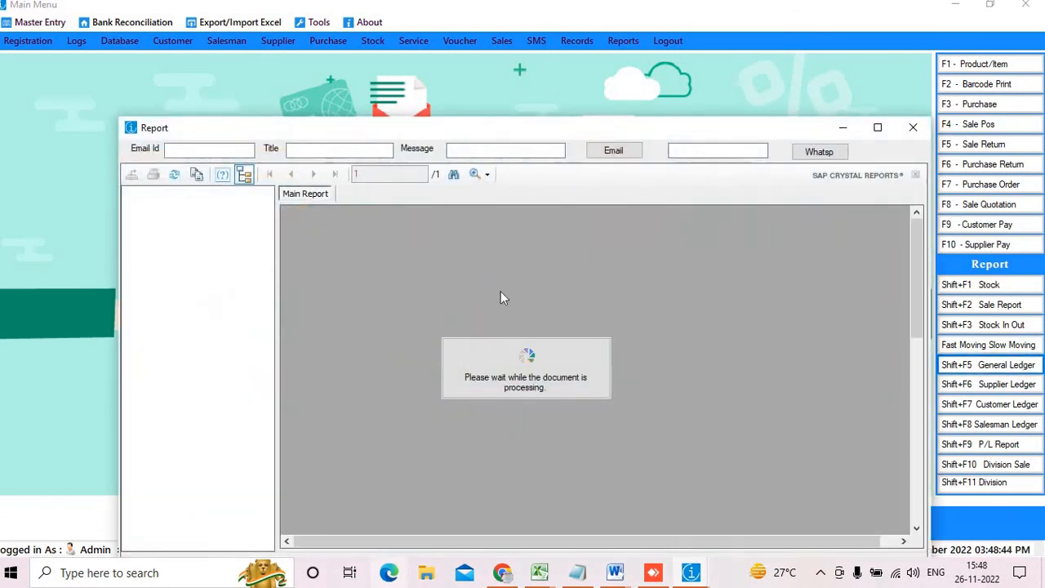
scroll(769, 353, "up", 4)
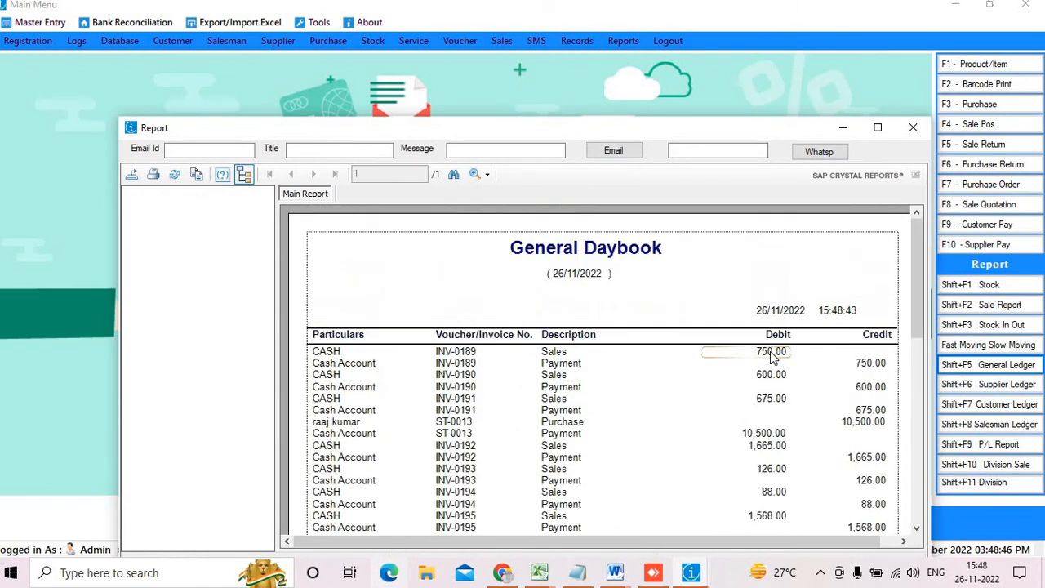
scroll(770, 352, "down", 5)
scroll(773, 359, "up", 5)
double_click(792, 118)
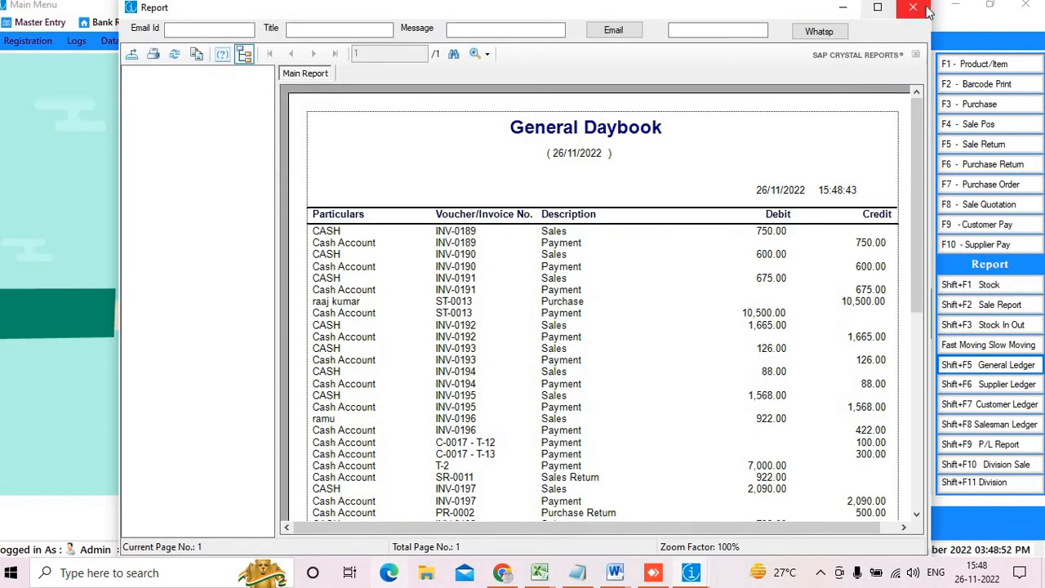
left_click(912, 7)
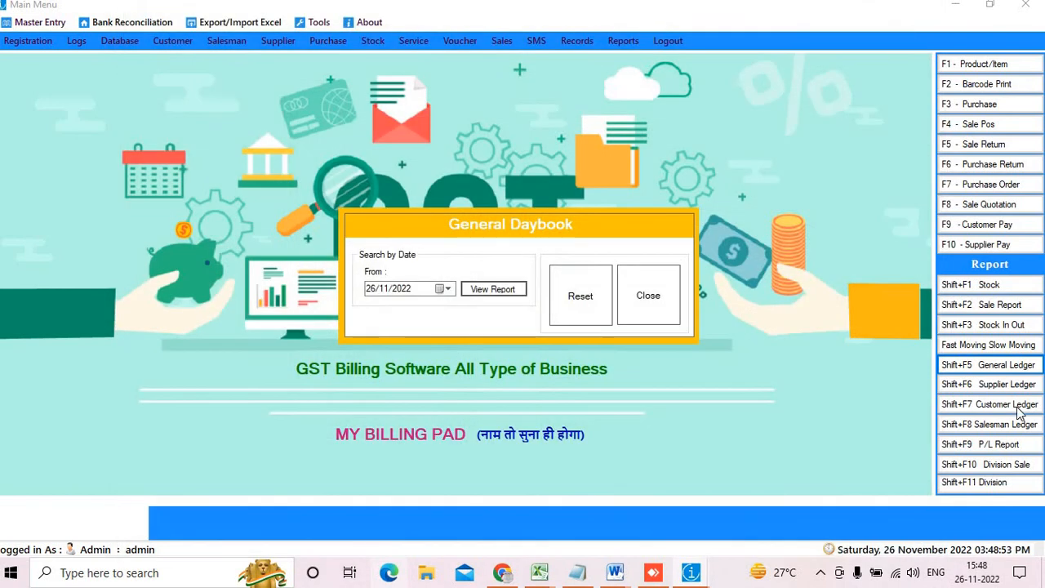
left_click(659, 316)
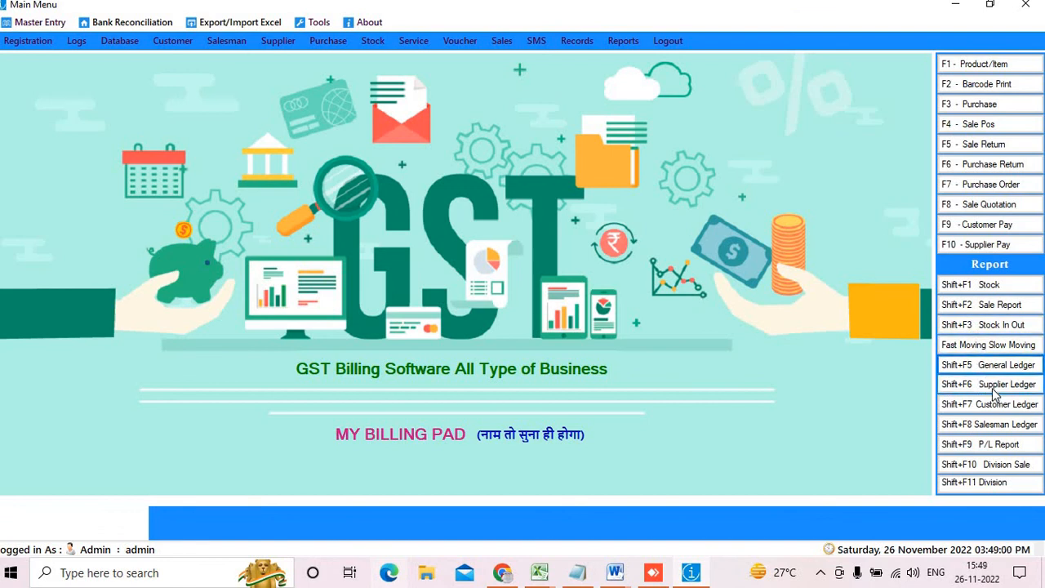
View the 26/11/2022 profit and loss of 2687.1, then open the Division Sale search
left_click(996, 447)
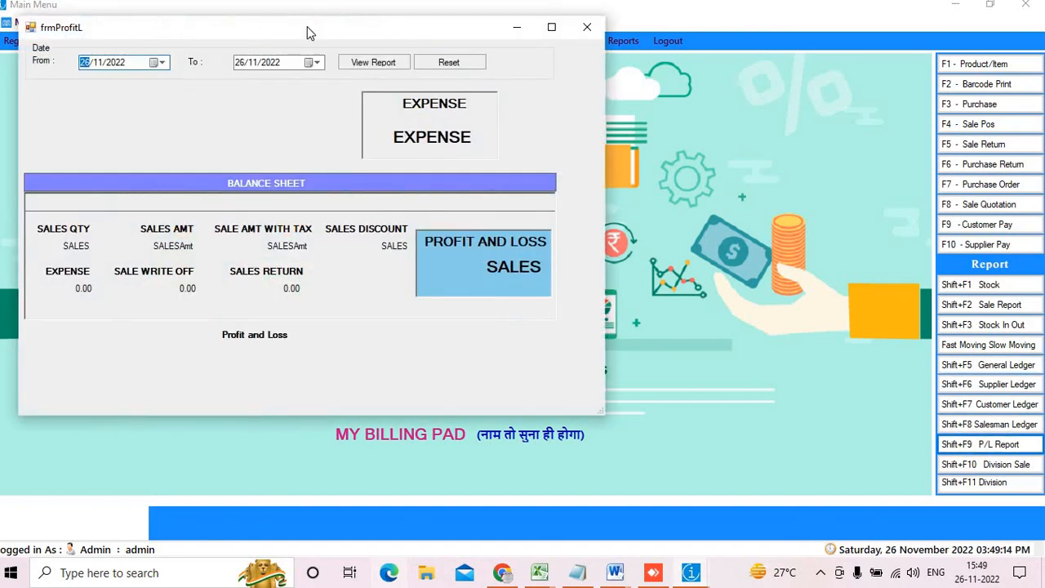
left_click(384, 65)
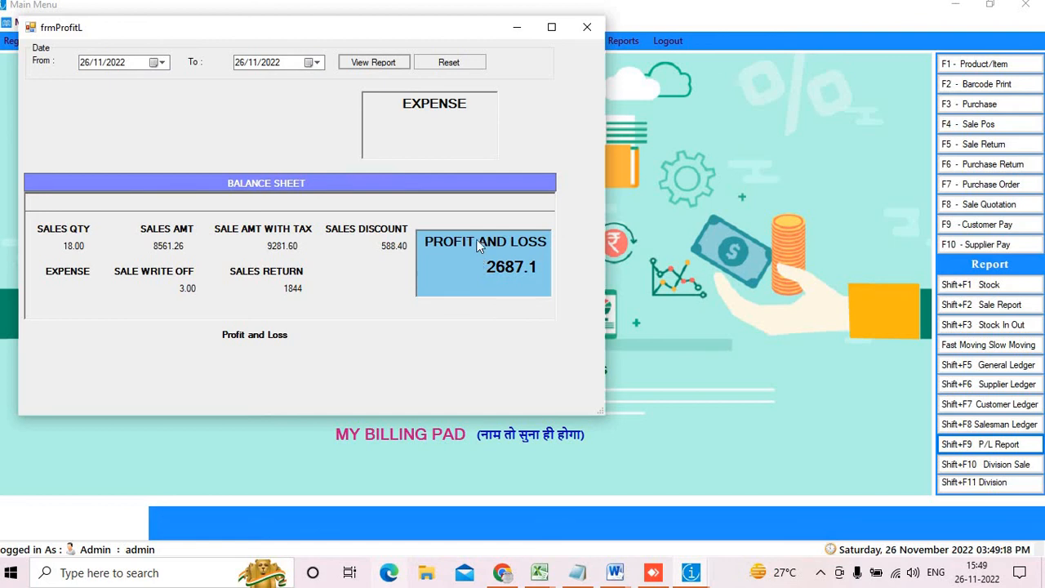
left_click(589, 27)
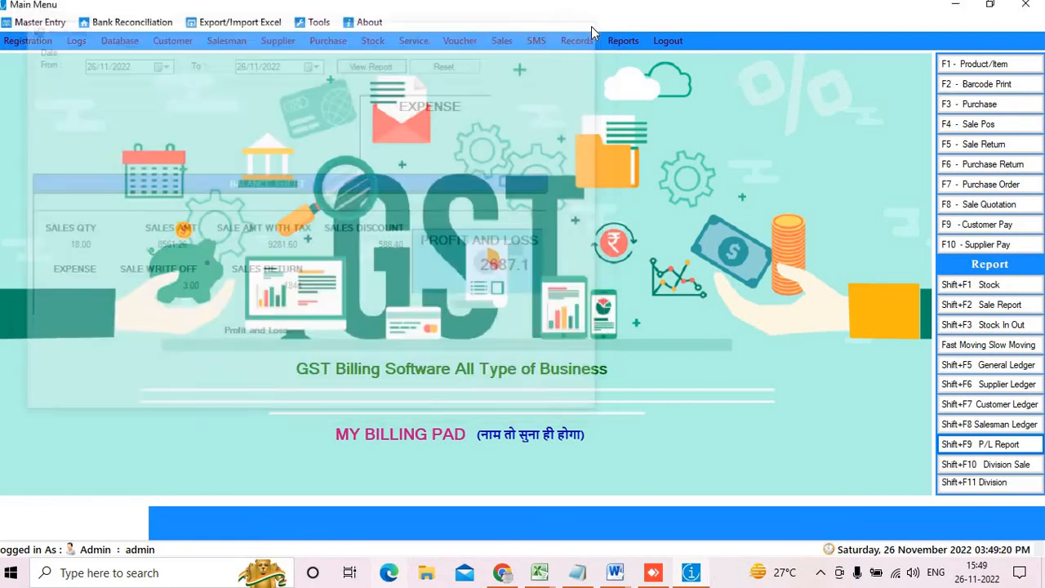
left_click(1025, 464)
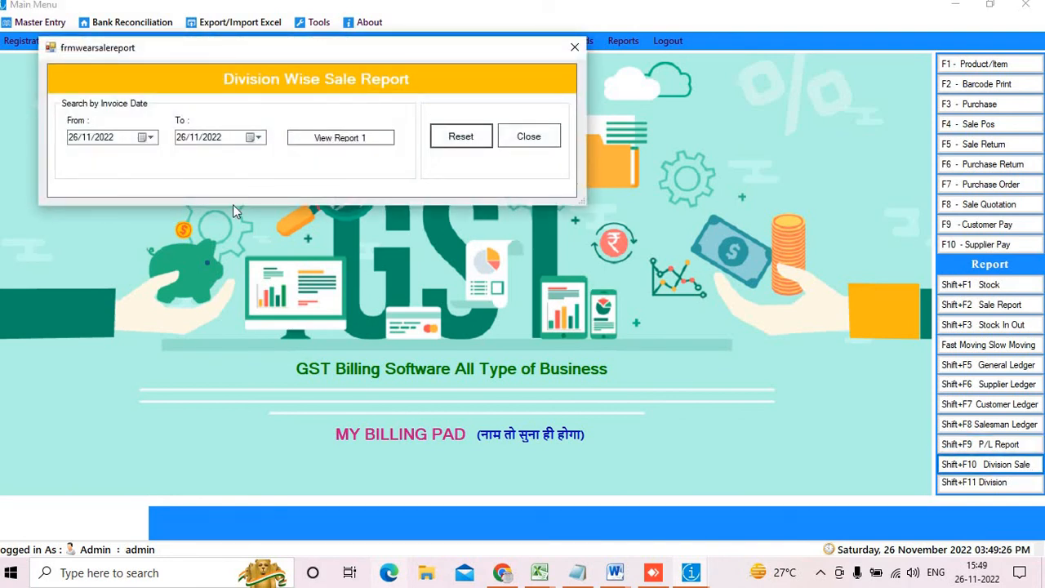
Run the division-wise sale report from 01/11/2022 to 26/11/2022
left_click(147, 137)
left_click(110, 195)
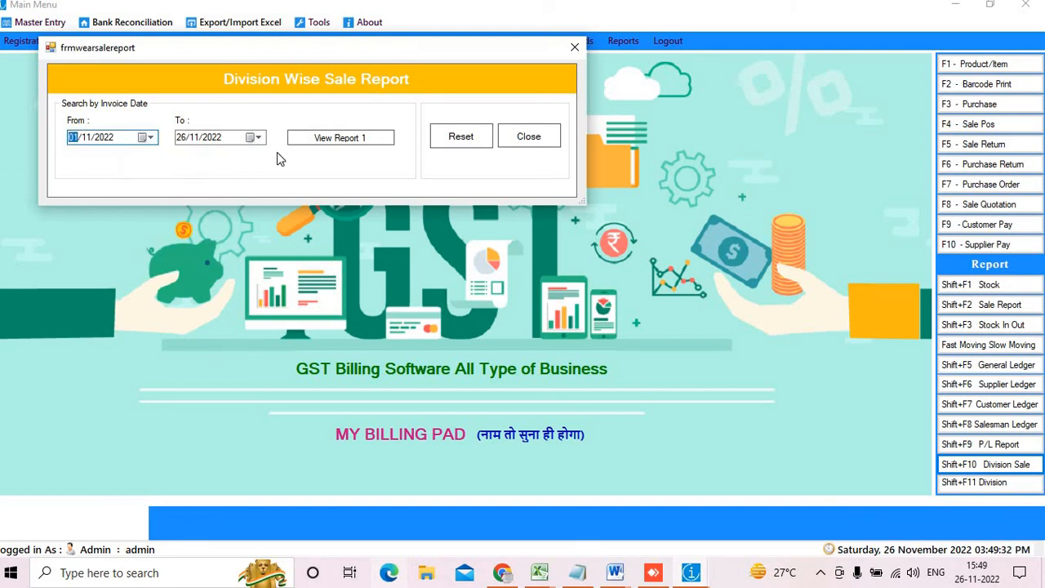
left_click(344, 139)
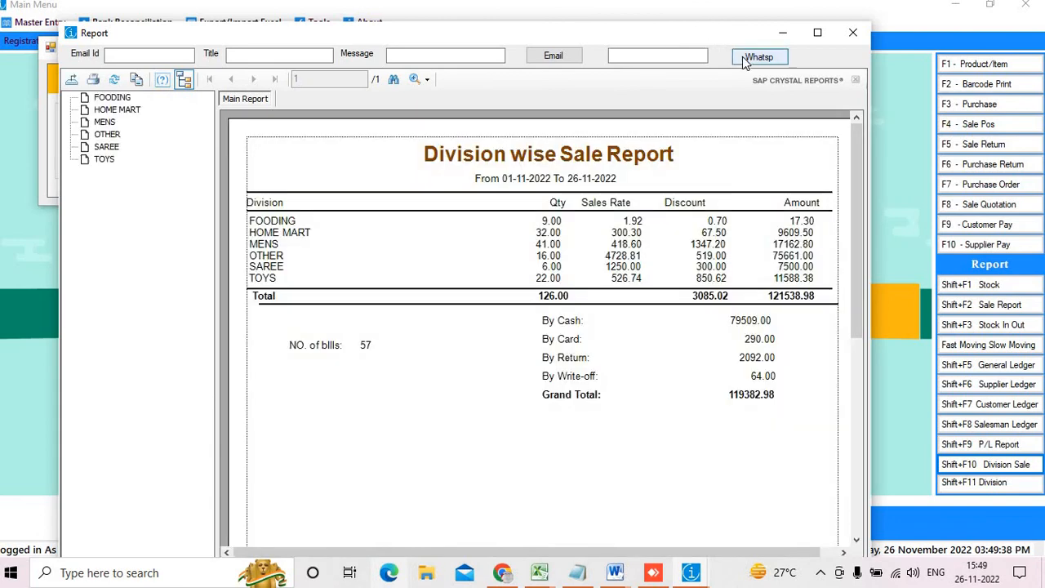
Maximize the report, review the FOODING row's 1.92 rate and the 57 bills, then close it
left_click(817, 33)
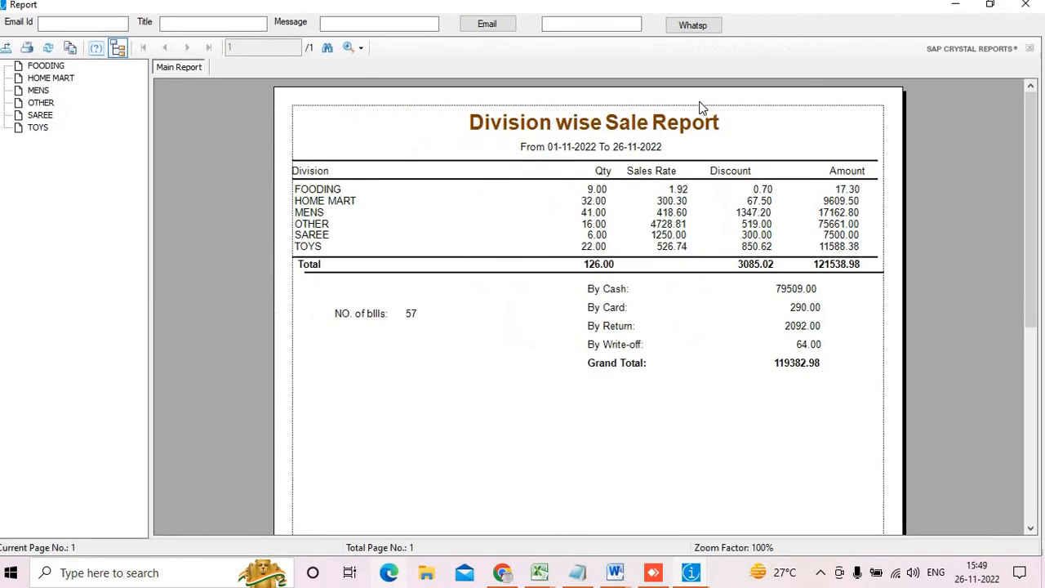
left_click(317, 195)
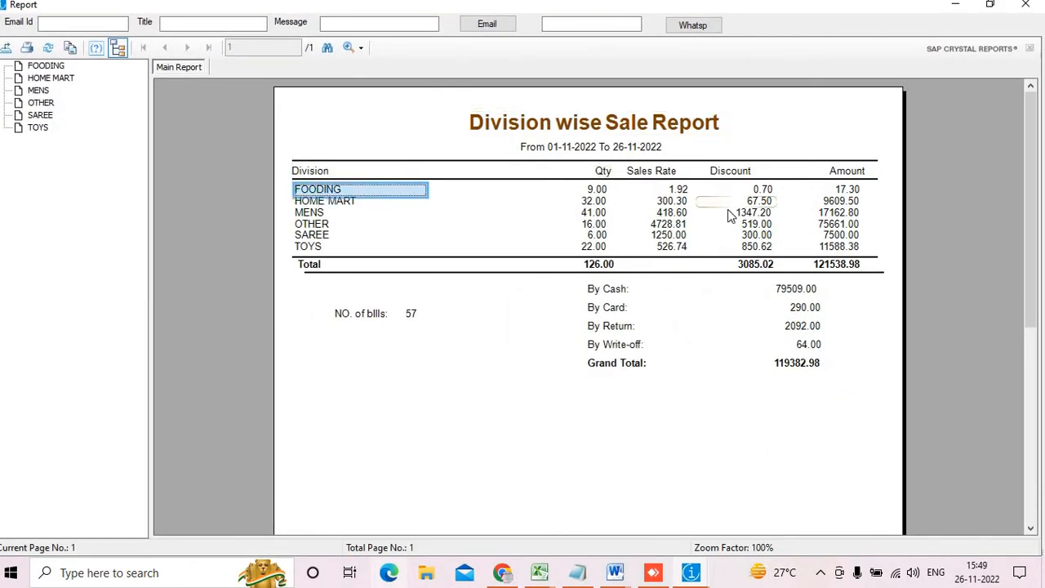
left_click(676, 193)
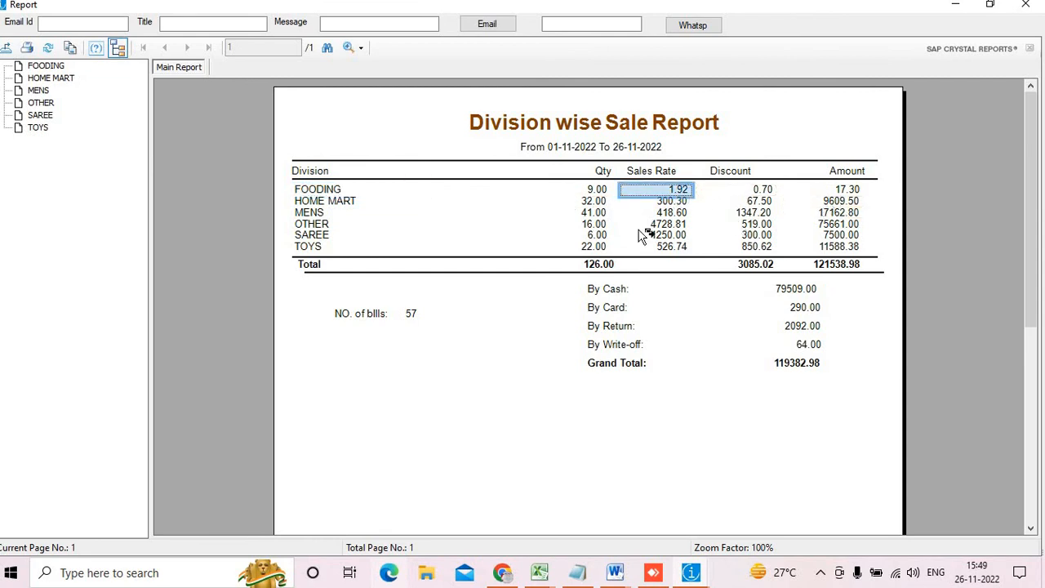
left_click(438, 319)
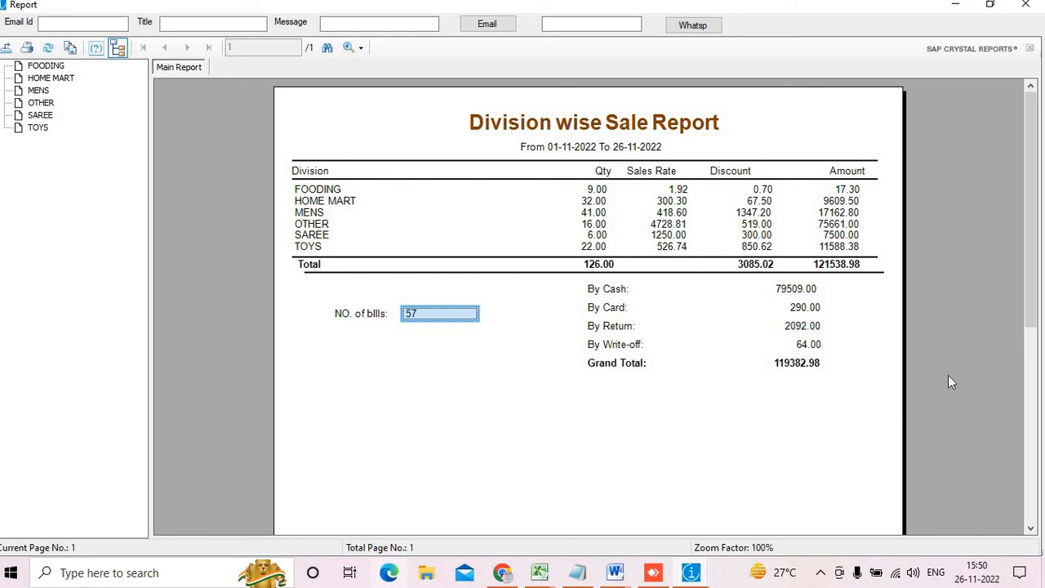
left_click(1025, 4)
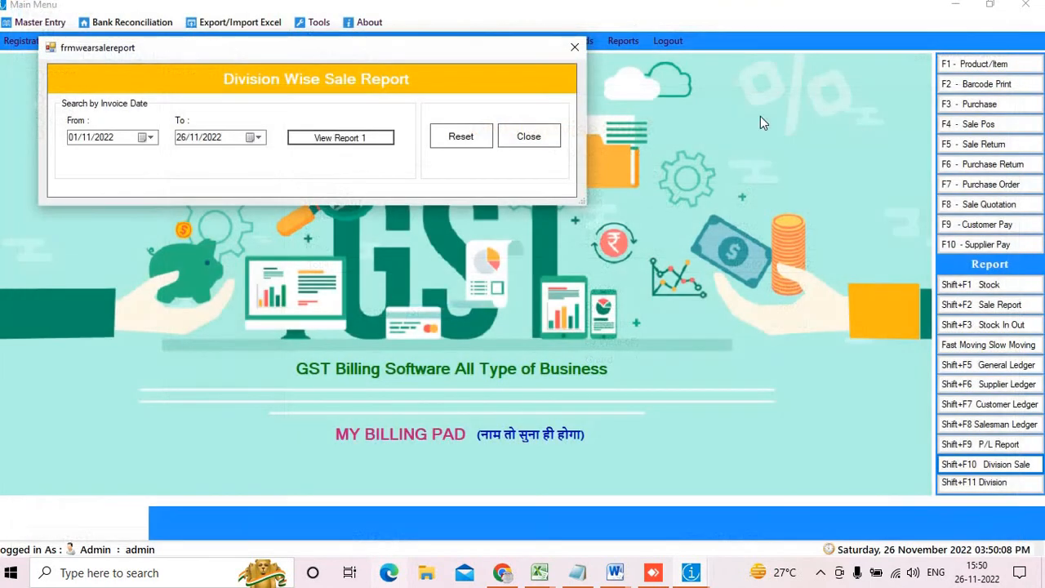
Close the division search, briefly open the Wear Wise Purchase Report search, then open Reports > Sales
left_click(530, 136)
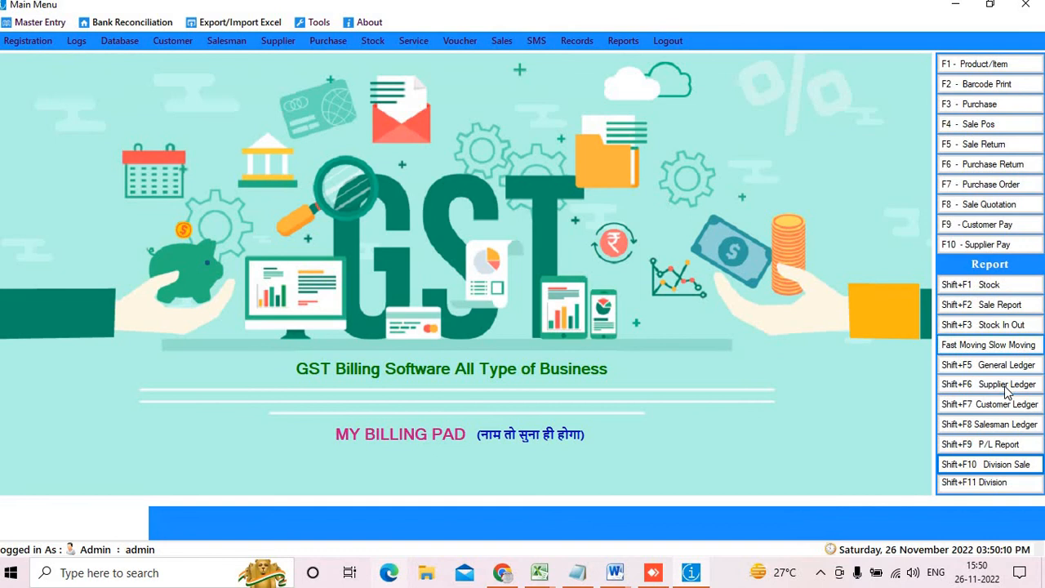
left_click(979, 486)
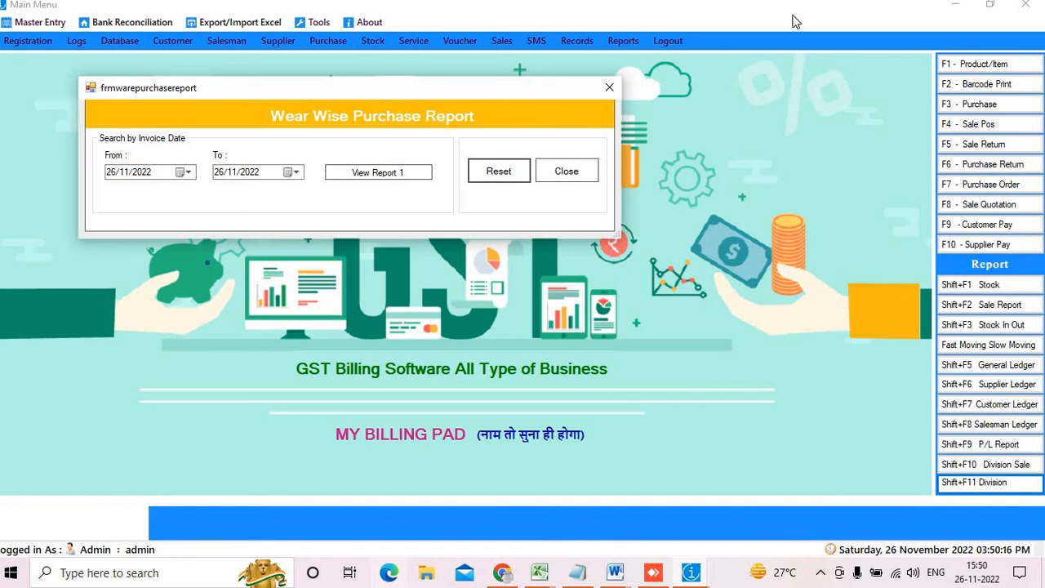
left_click(609, 87)
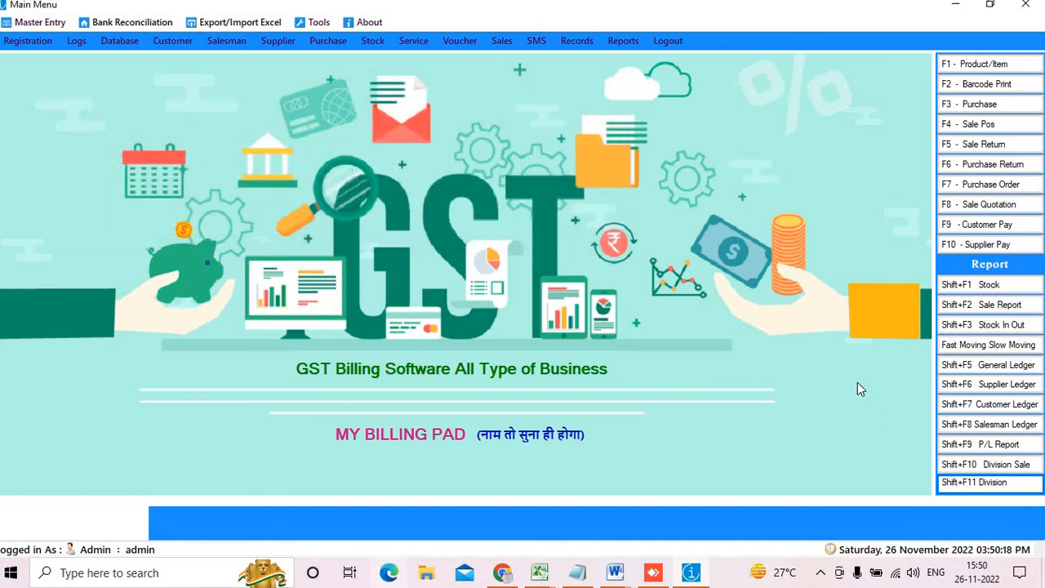
left_click(625, 42)
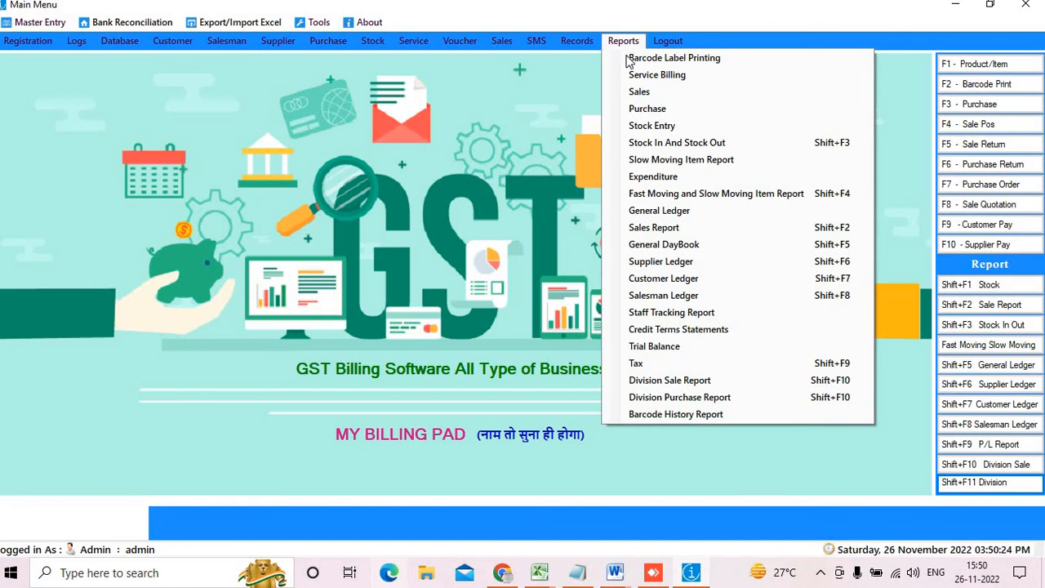
left_click(671, 94)
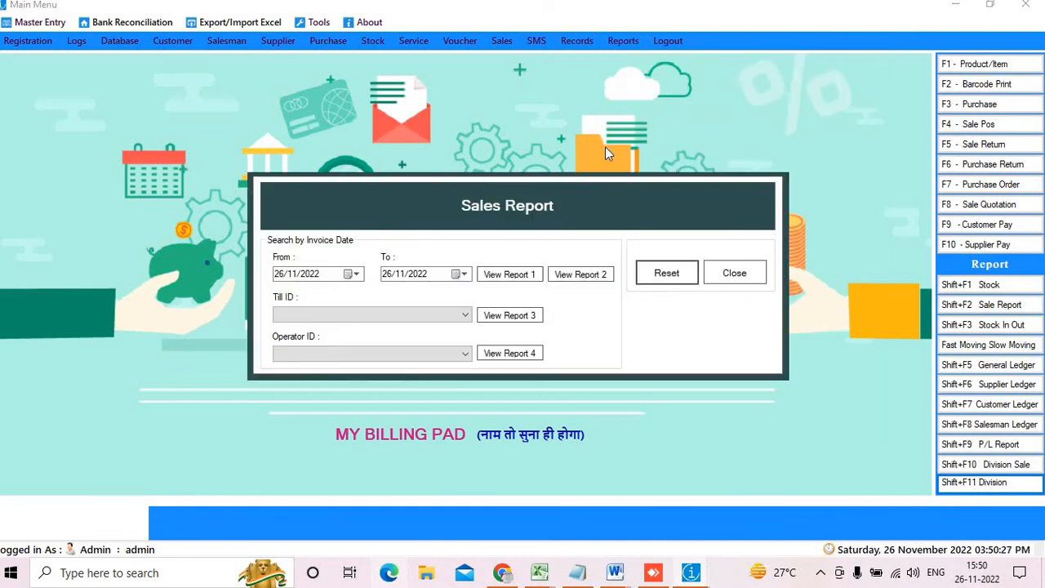
left_click(593, 280)
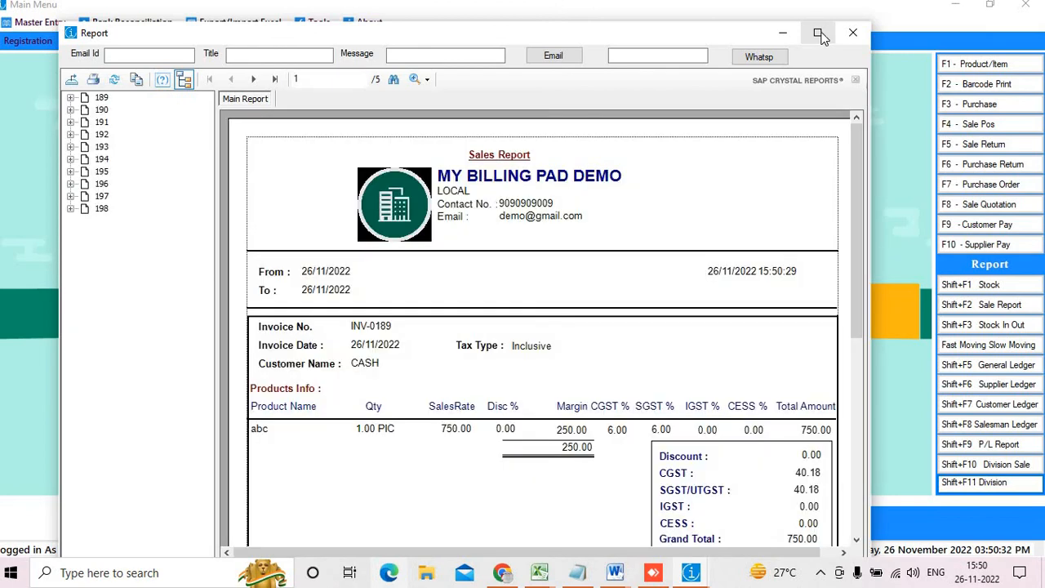
left_click(819, 34)
scroll(618, 265, "down", 1)
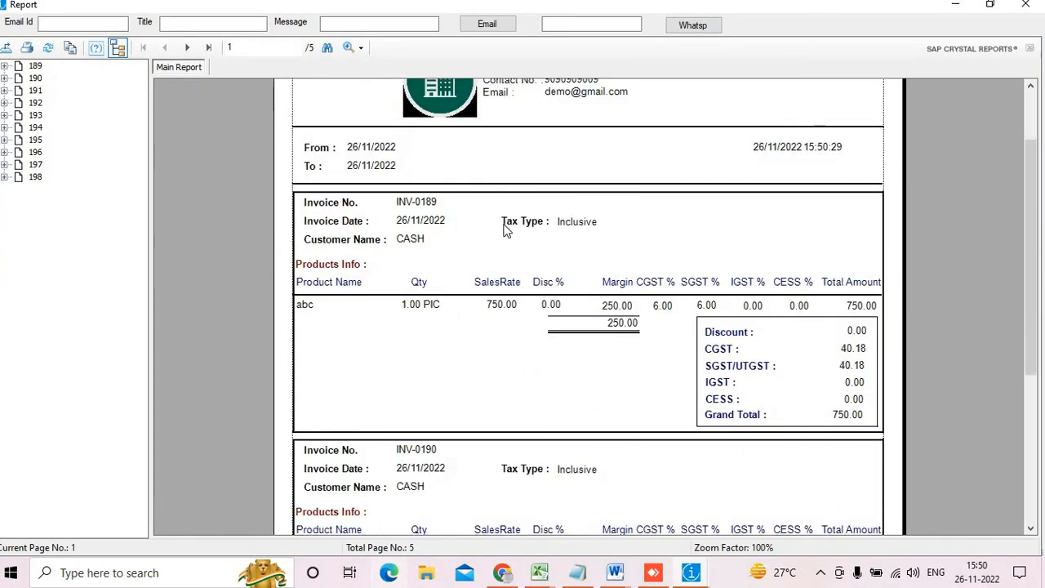
left_click(432, 203)
left_click(599, 325)
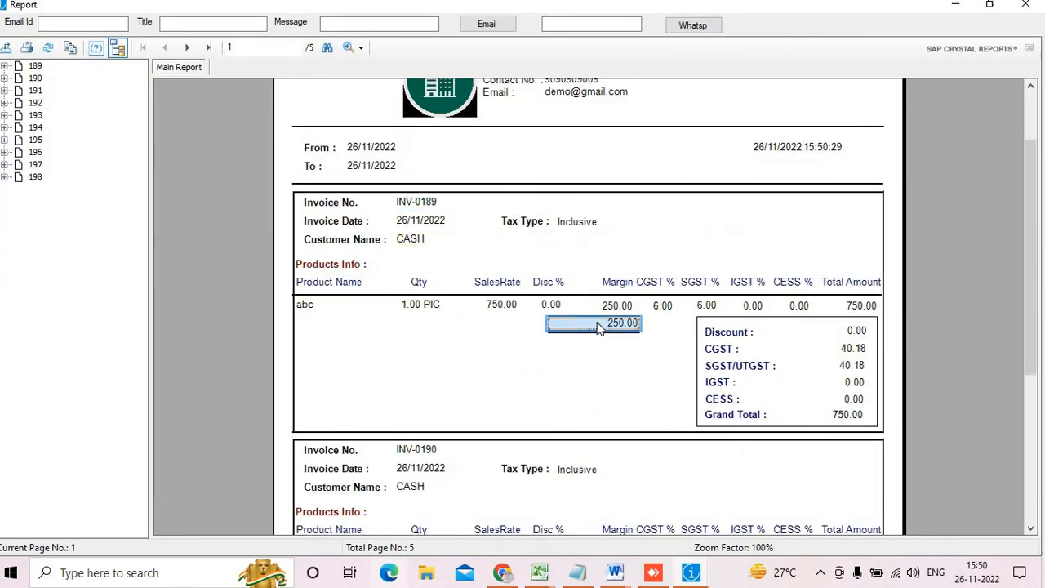
scroll(599, 329, "down", 3)
left_click(618, 294)
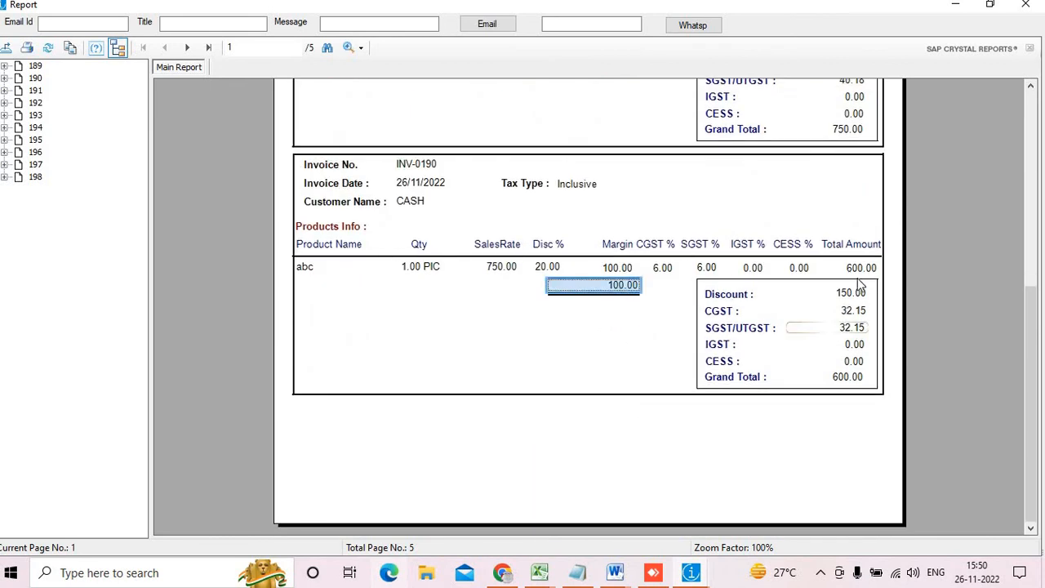
left_click(187, 47)
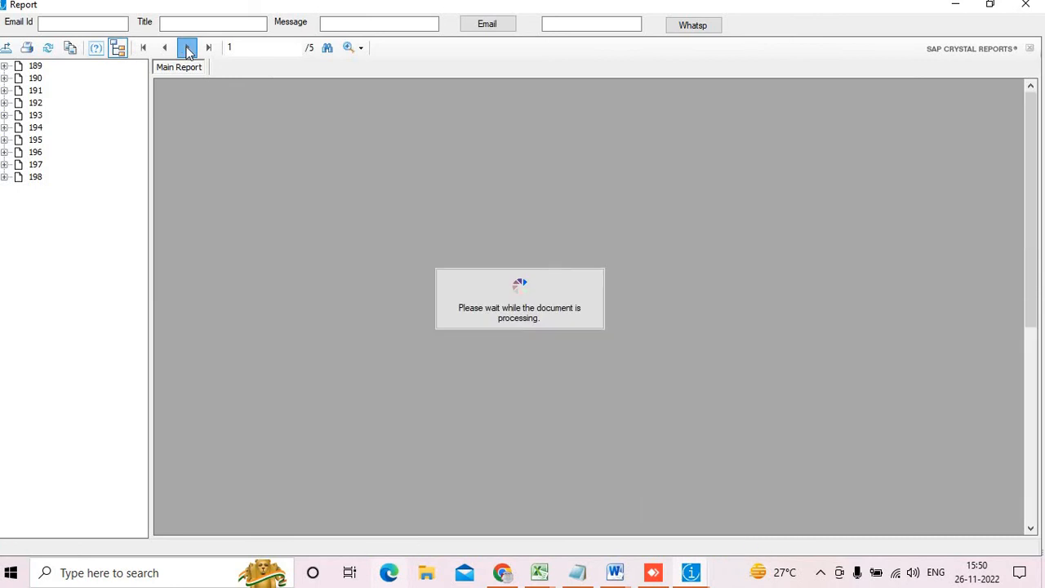
left_click(617, 243)
scroll(556, 372, "down", 5)
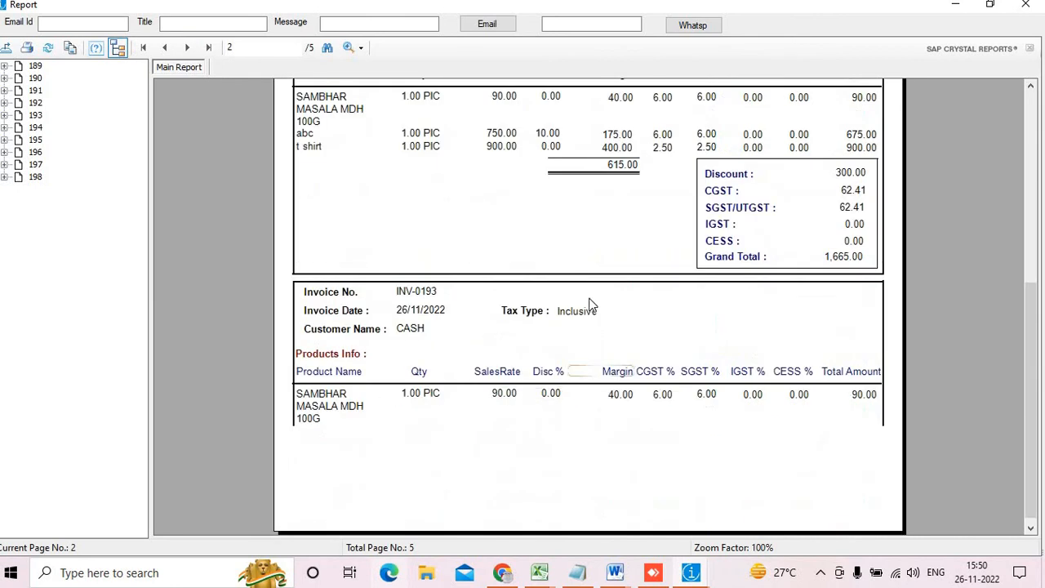
left_click(622, 168)
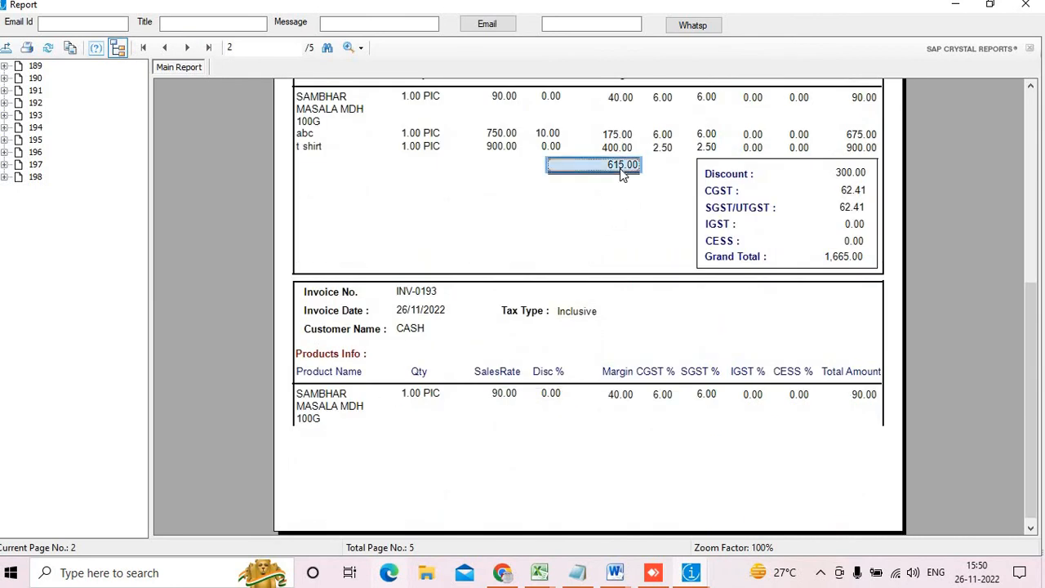
scroll(616, 193, "down", 1)
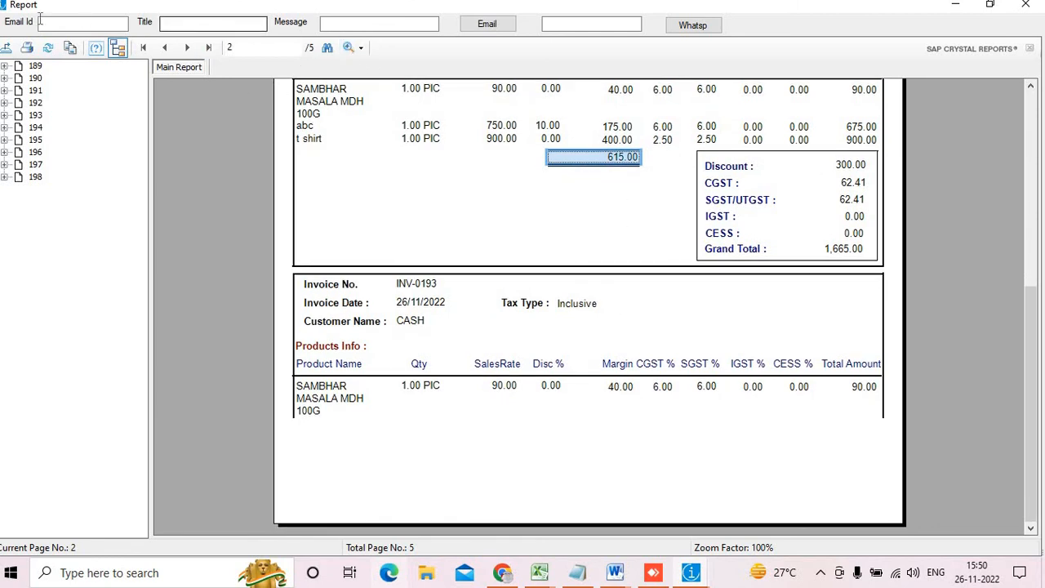
left_click(1025, 5)
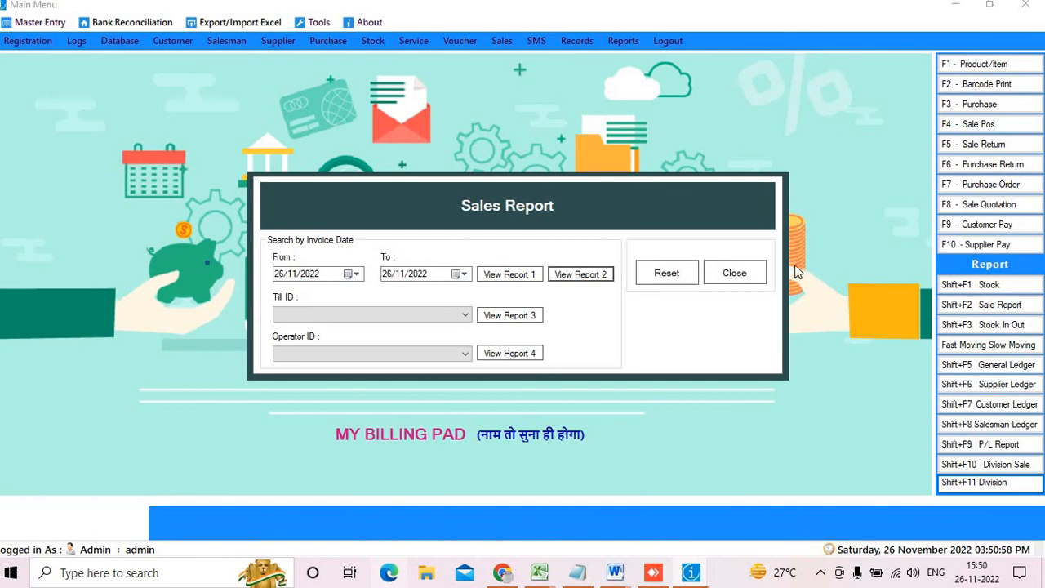
Close the Sales Report dialog and log out, declining the database backup
left_click(737, 274)
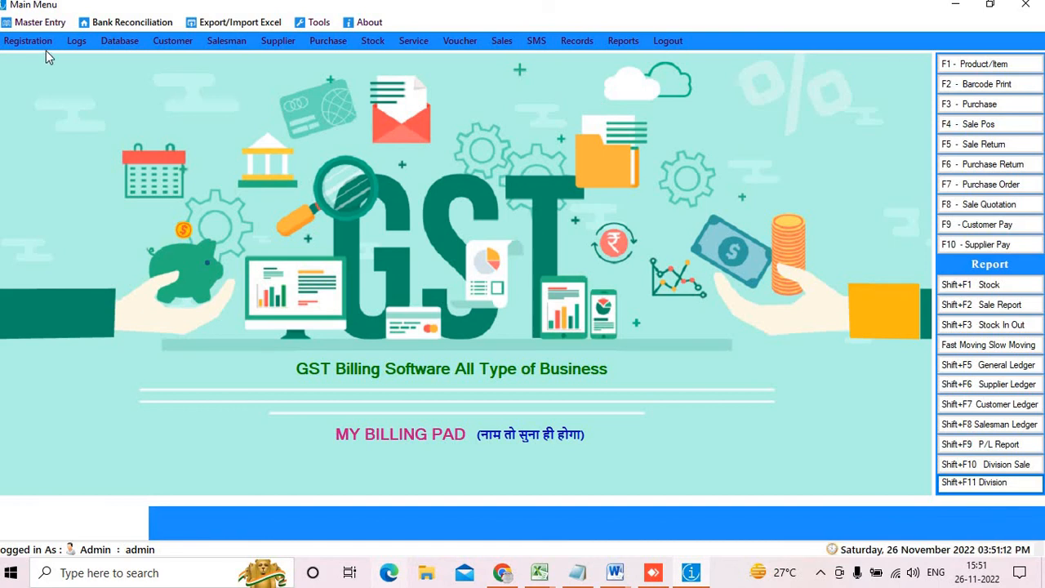
left_click(662, 42)
left_click(553, 343)
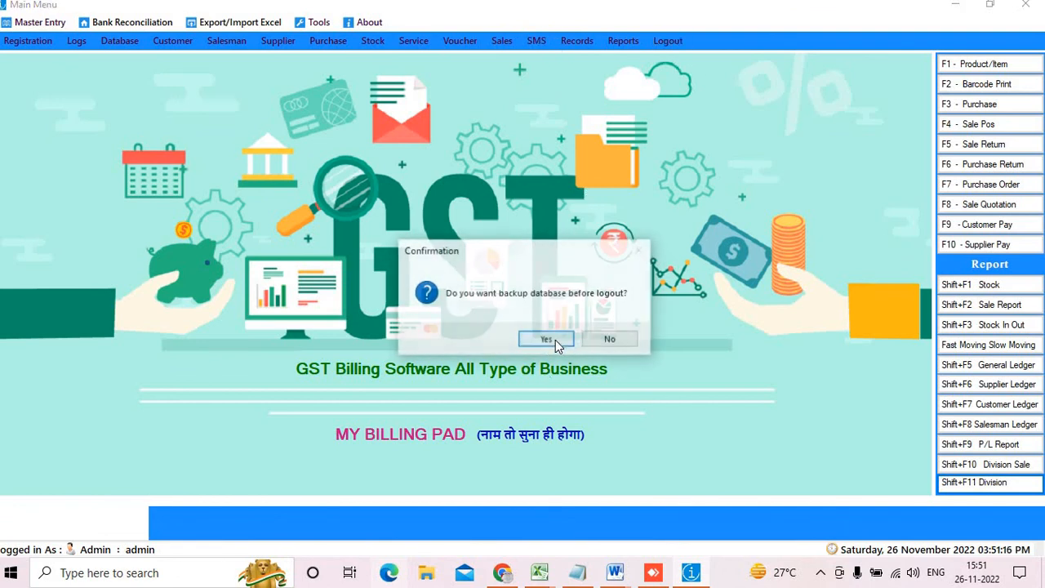
left_click(609, 341)
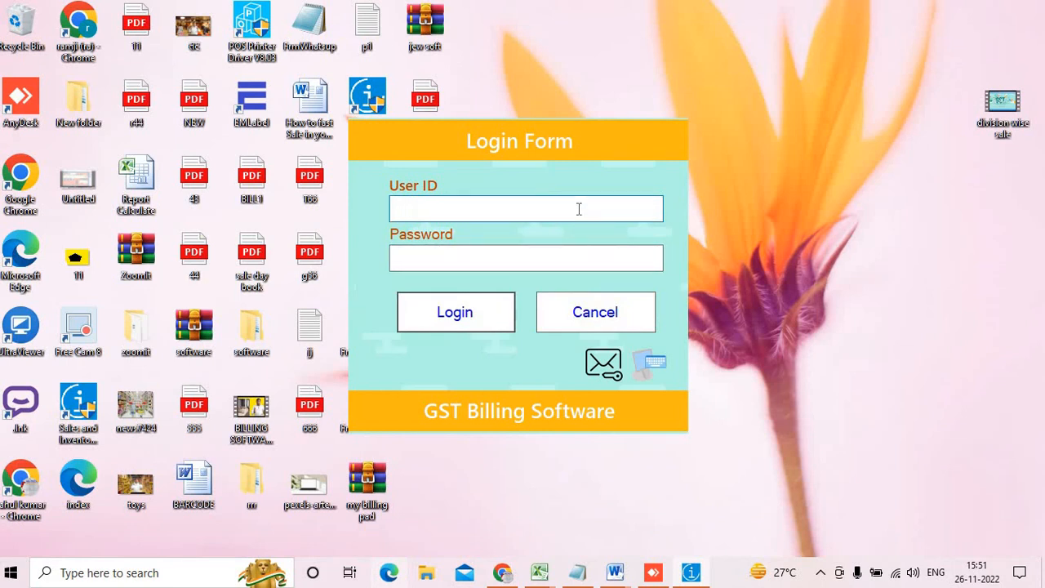
Log in with the sales person's User ID and password
type("rahul")
key("Tab")
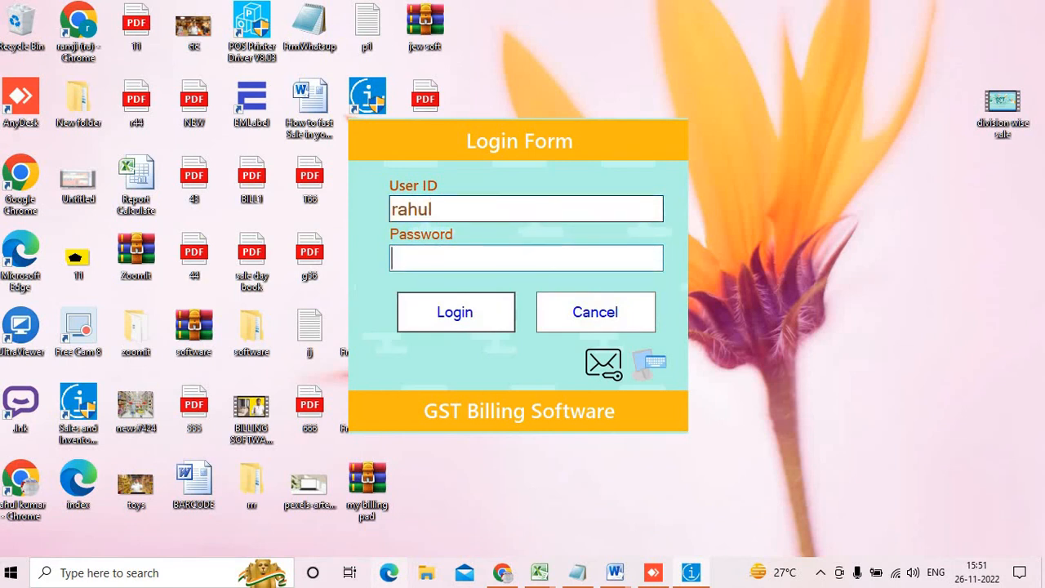
type("*****")
key("Return")
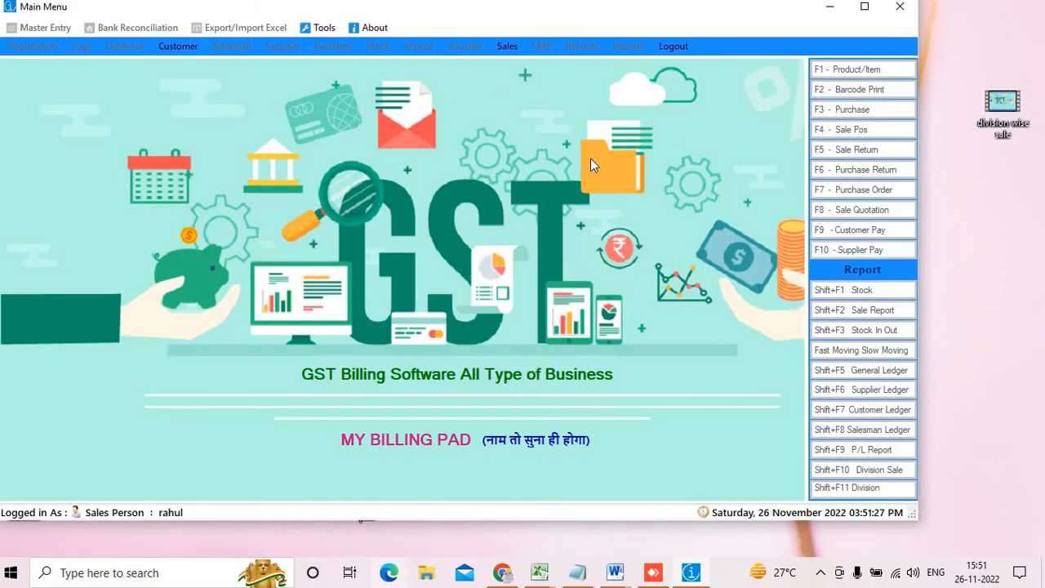
Maximize the Main Menu and check the Sales options available to this user
left_click(864, 7)
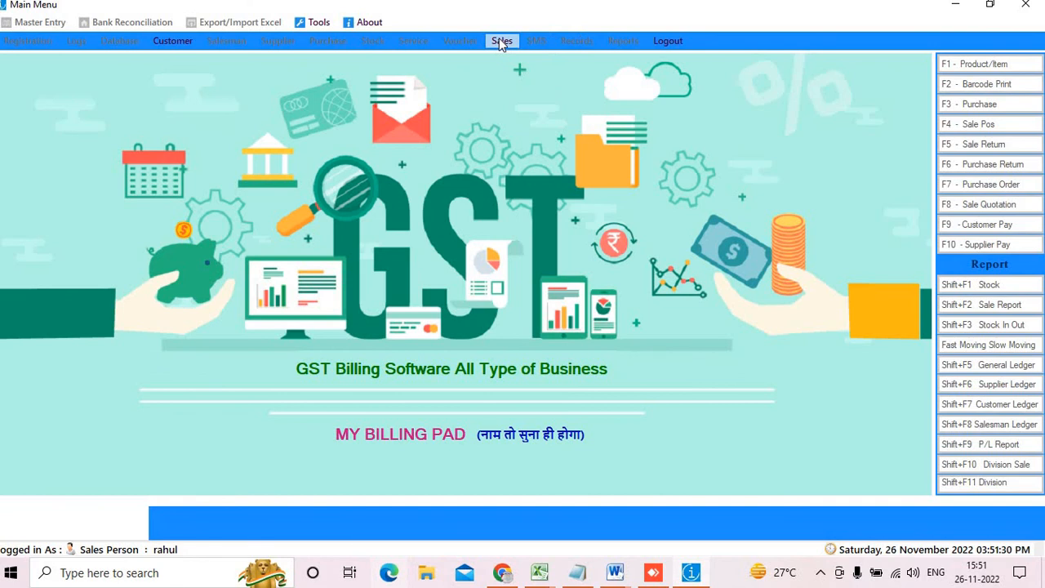
left_click(502, 41)
left_click(547, 24)
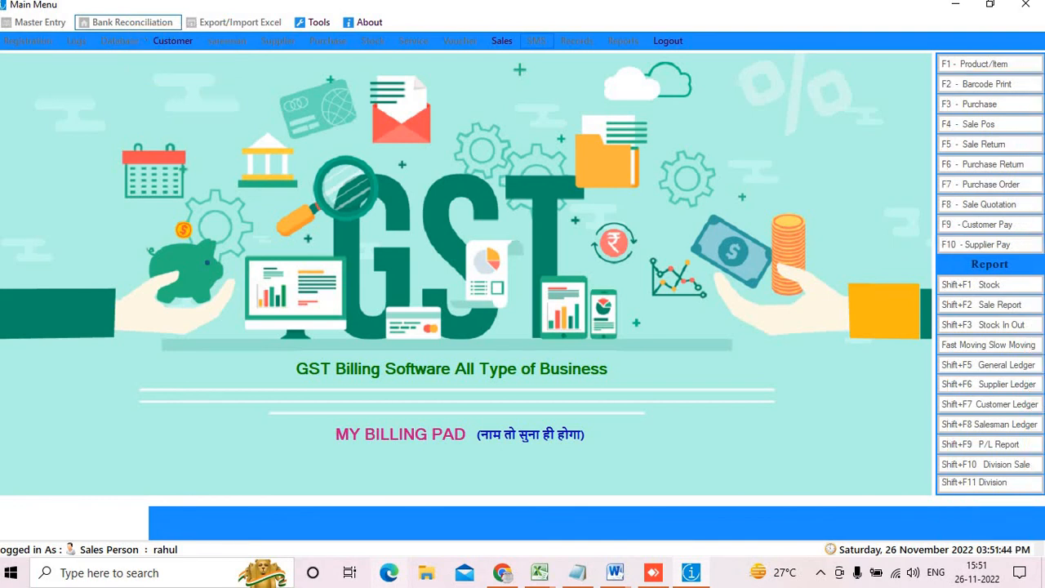
Log out, confirming Yes and declining the database backup
left_click(668, 41)
left_click(547, 339)
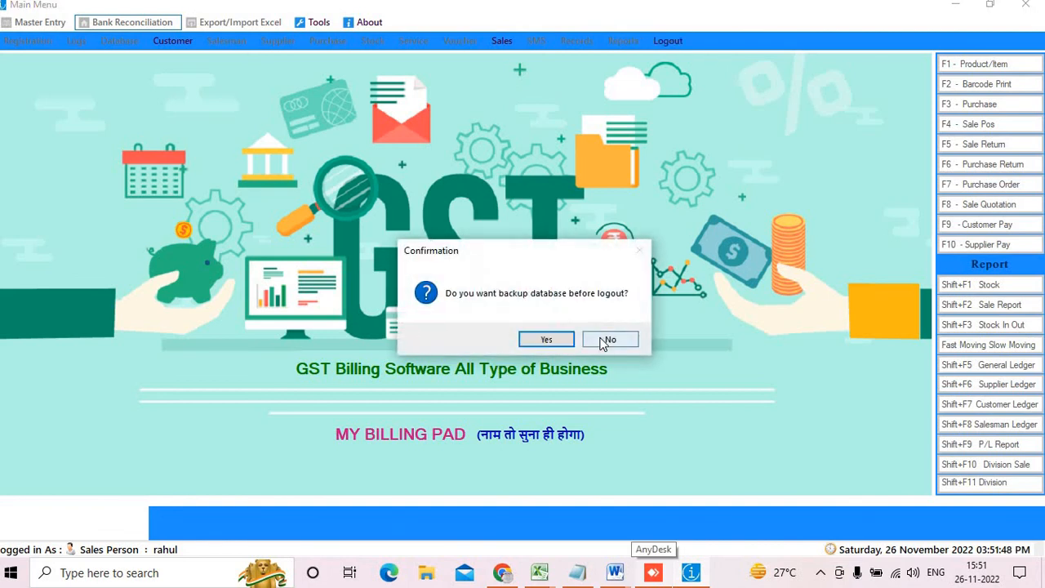
left_click(608, 340)
Log in with User ID admin, then maximize the Main Menu window
type("admi")
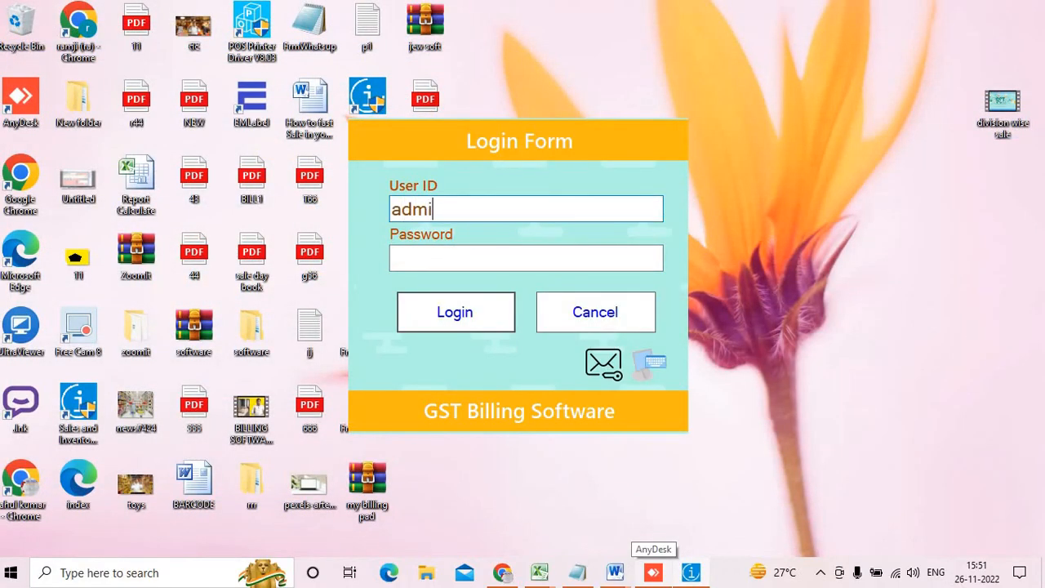
type("n")
key("Tab")
type("admin")
key("Return")
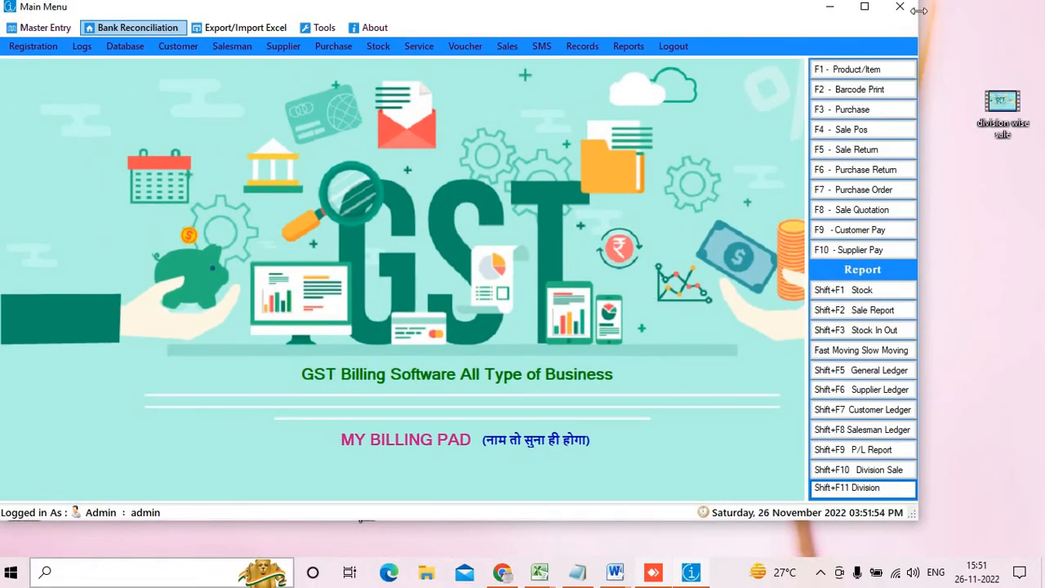
left_click(865, 8)
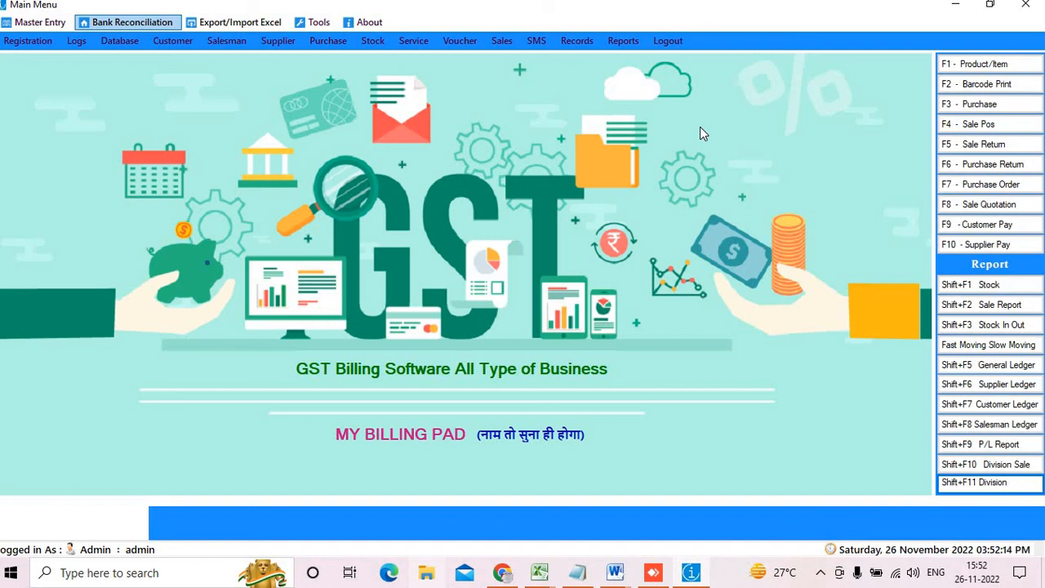
Log out with a backup to the Desktop, dismiss the access-denied error, and cancel the Login Form
left_click(667, 41)
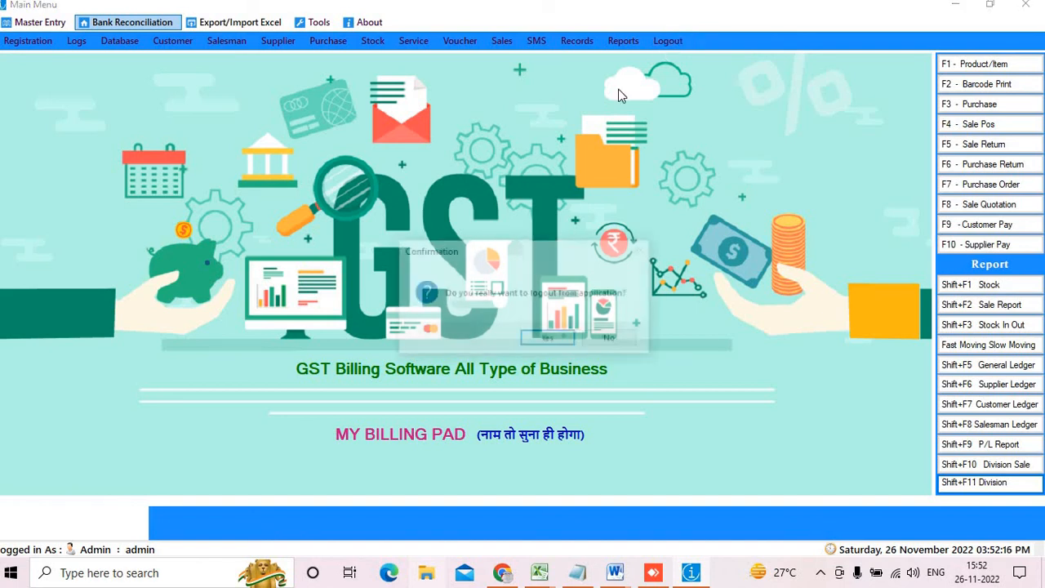
left_click(565, 340)
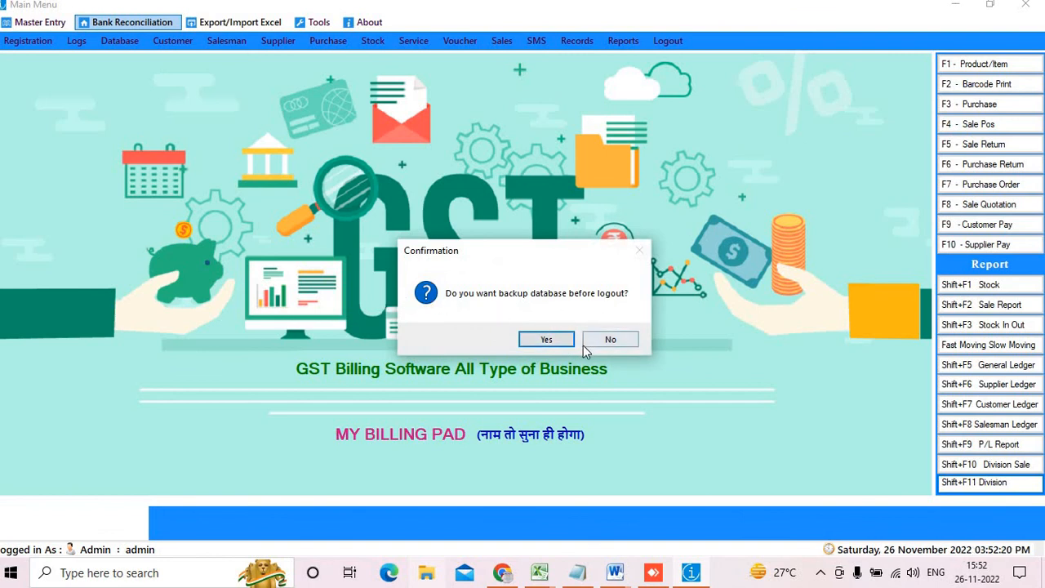
left_click(552, 339)
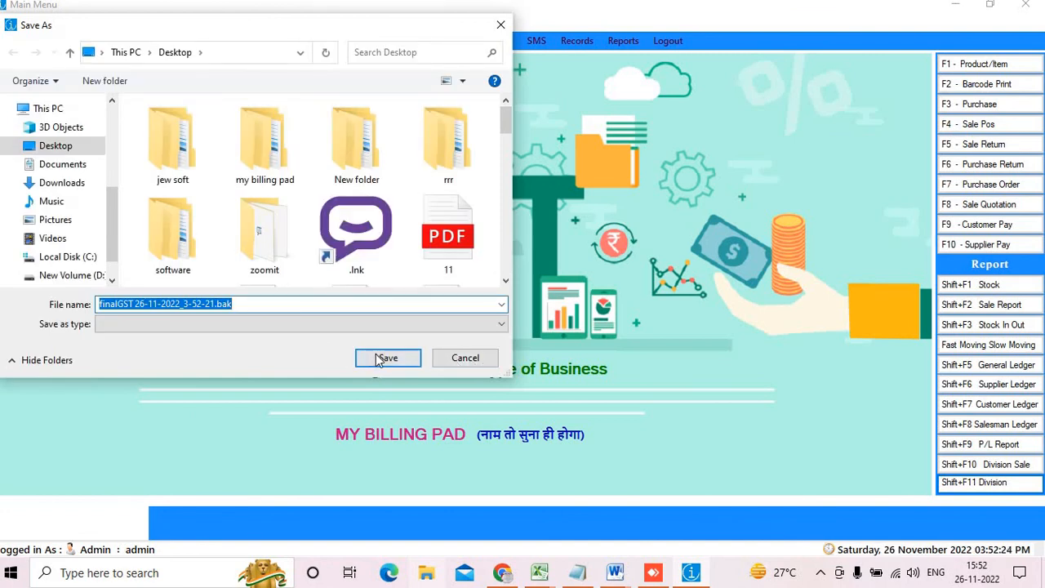
left_click(385, 359)
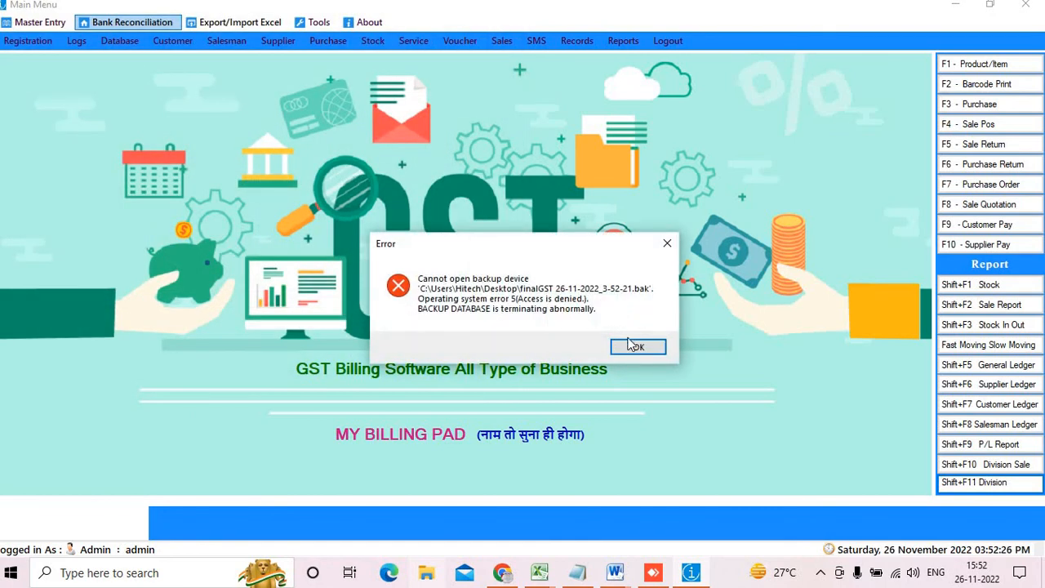
left_click(632, 345)
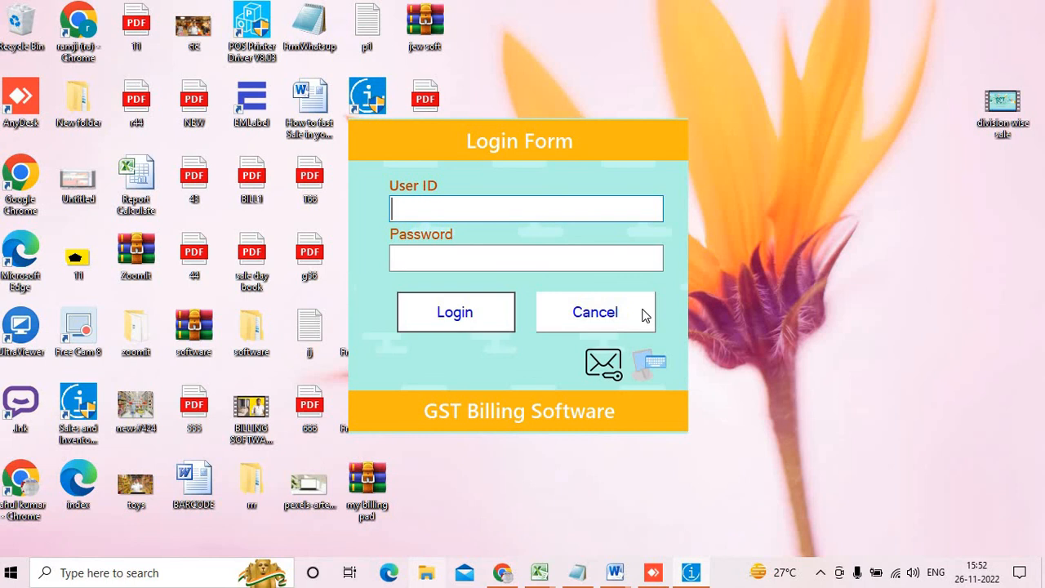
left_click(644, 311)
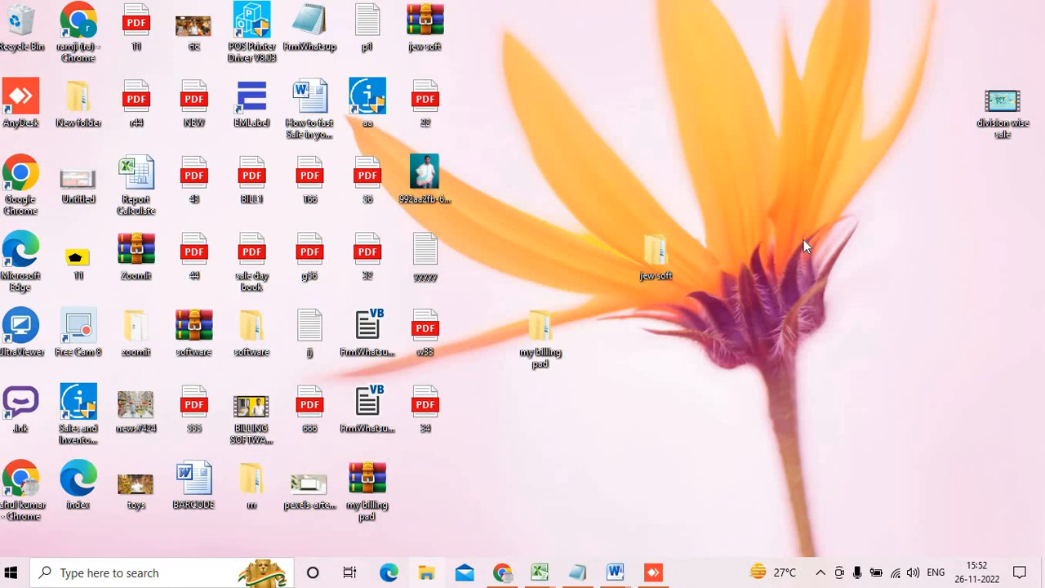